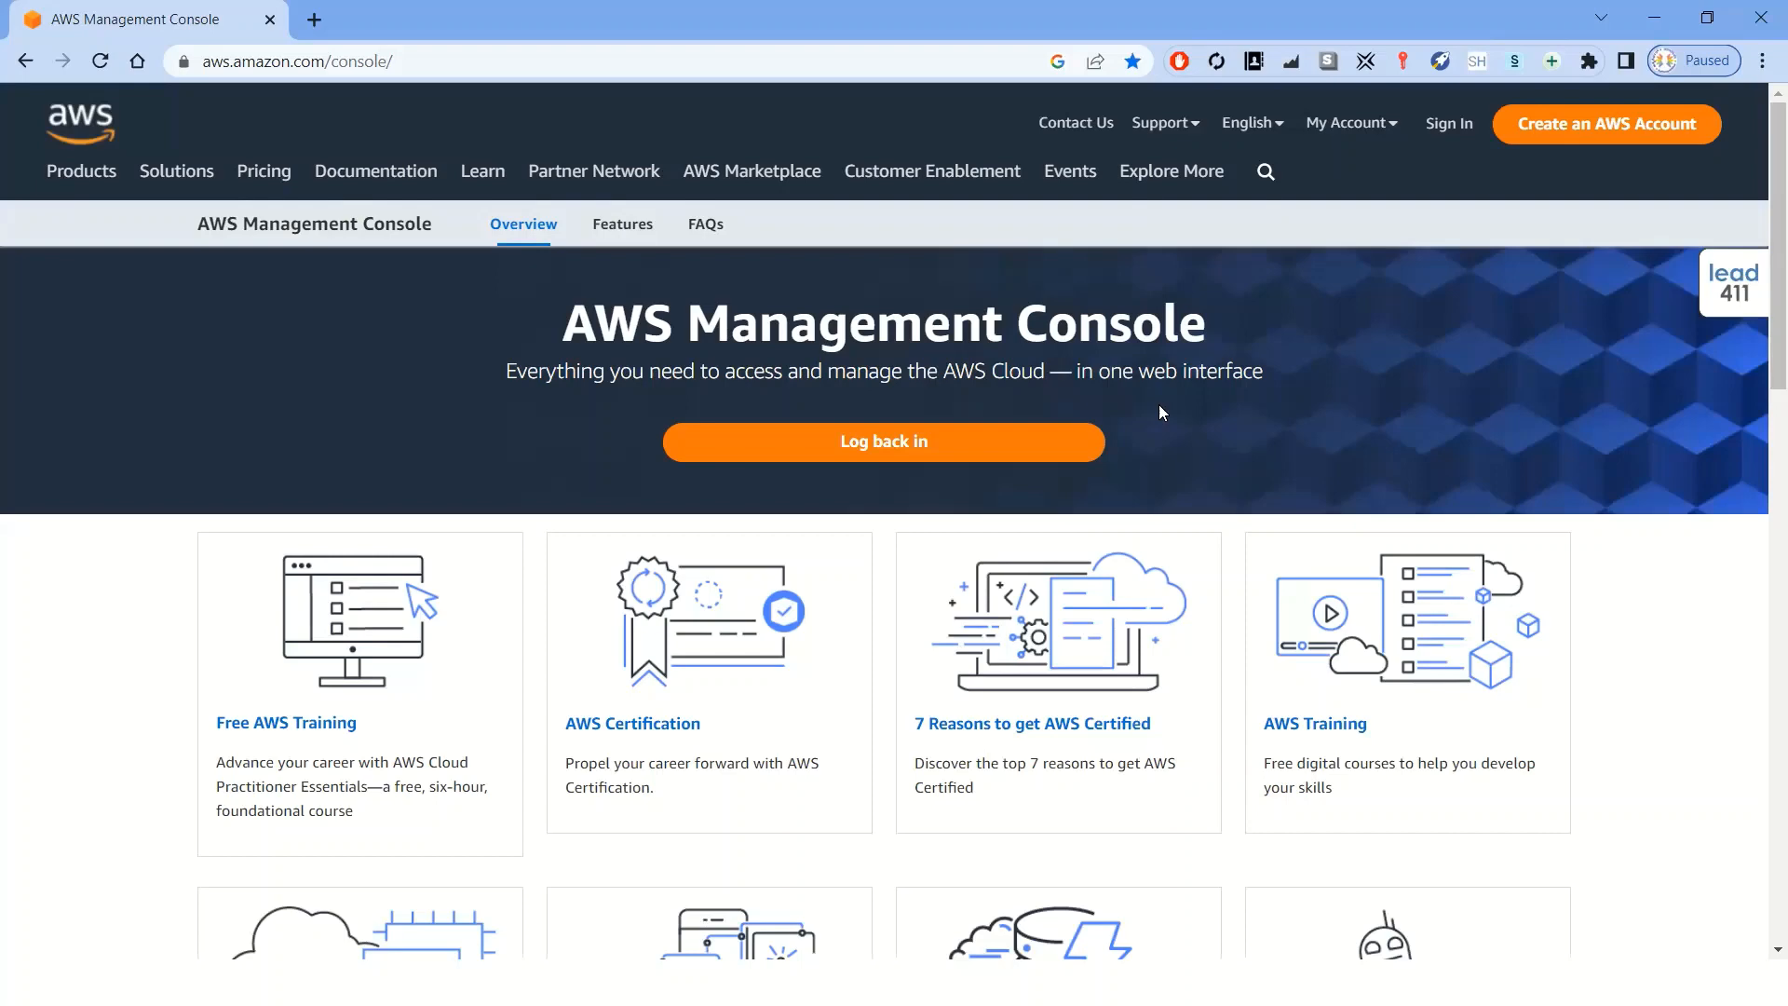
Start logging back in to the console and submit the root user email address
{"action": "left_click", "coordinate": [875, 445]}
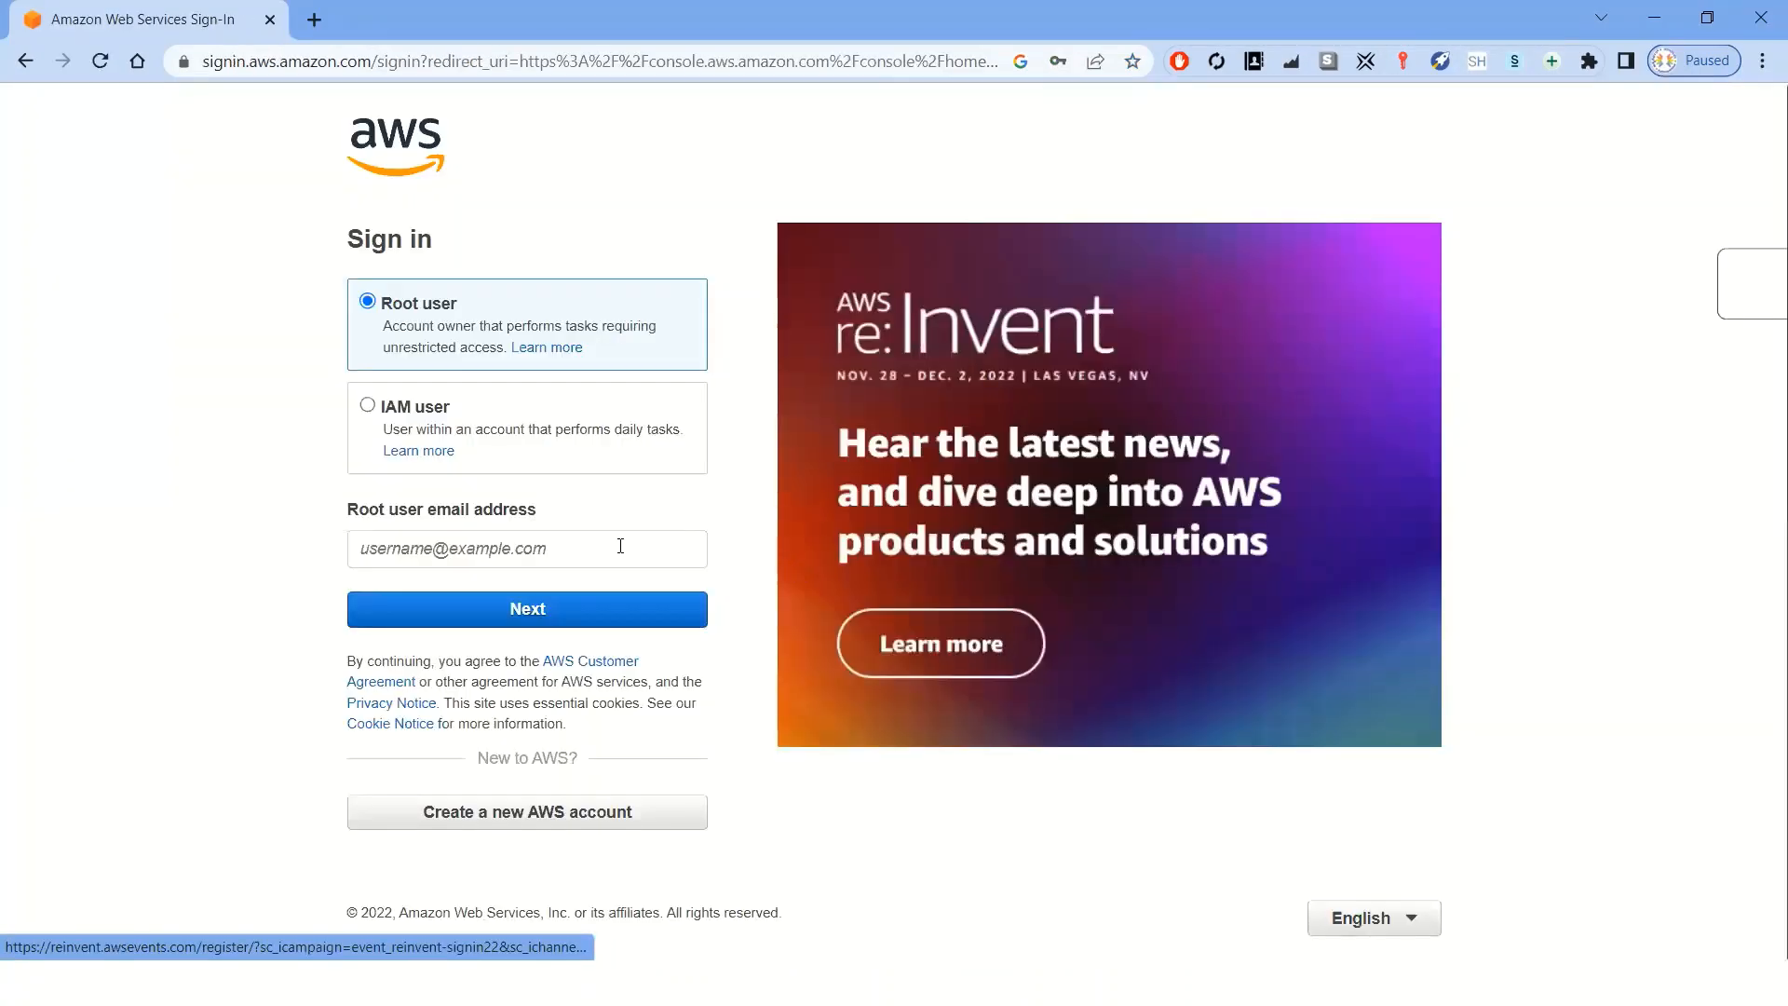
{"action": "left_click", "coordinate": [617, 544]}
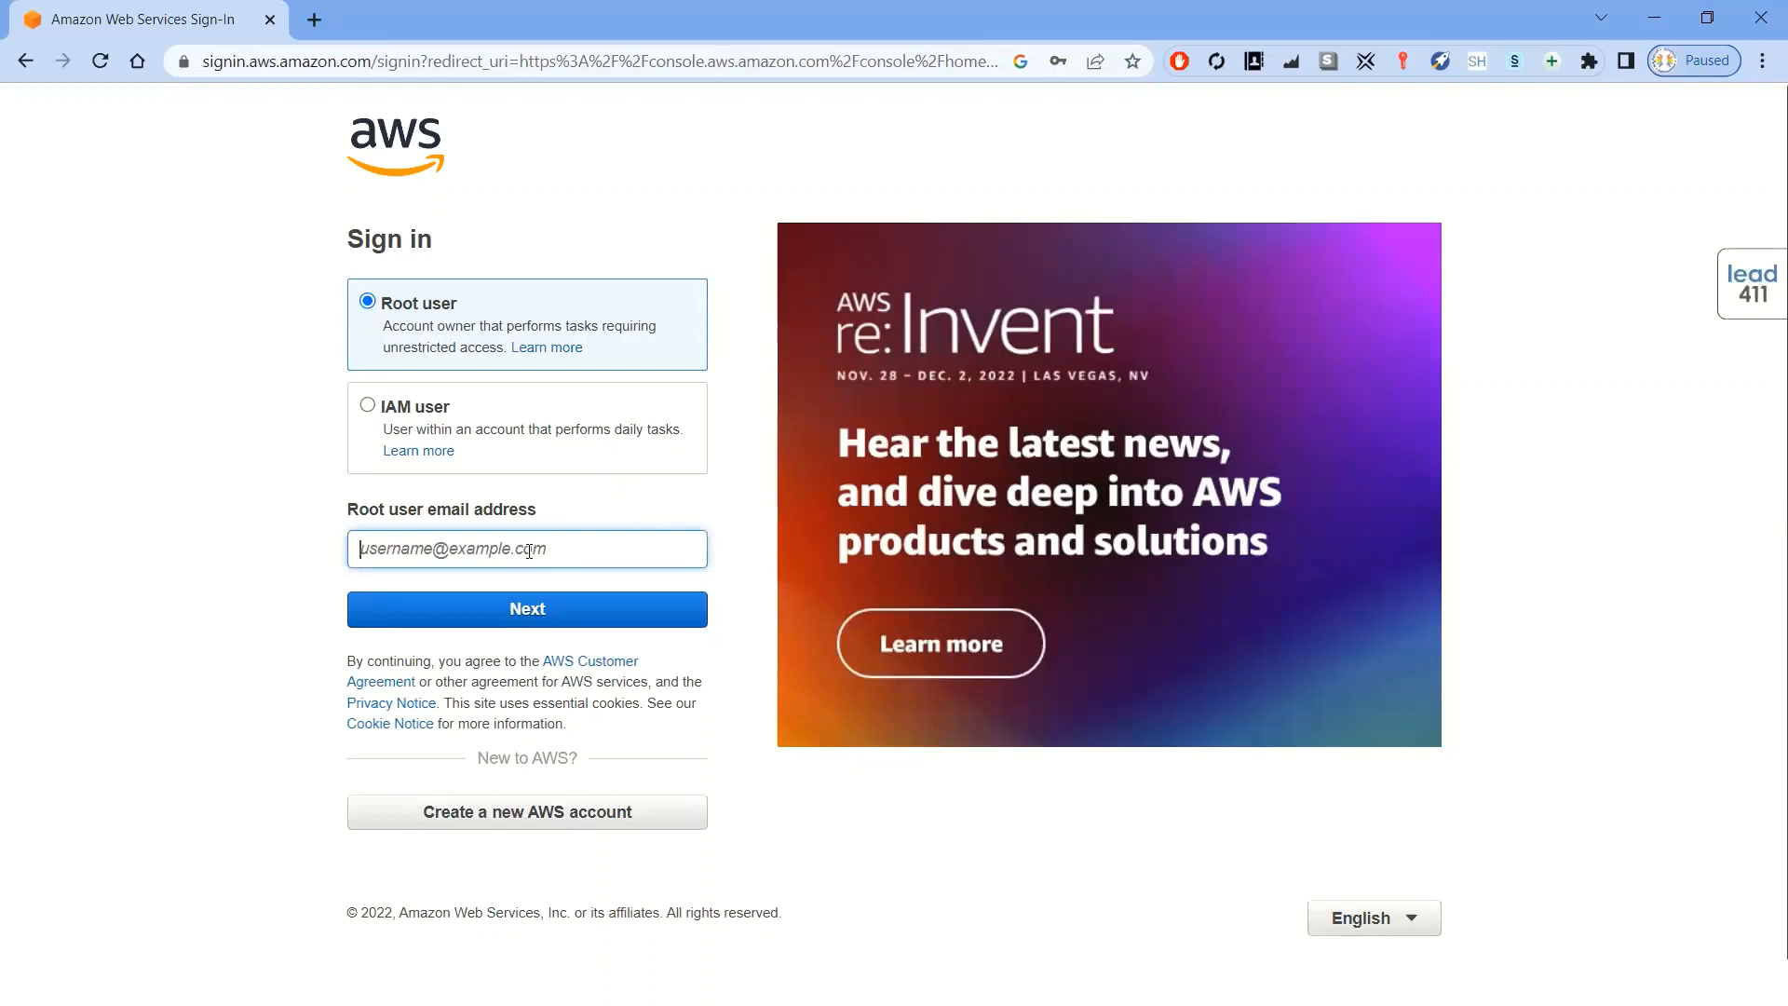
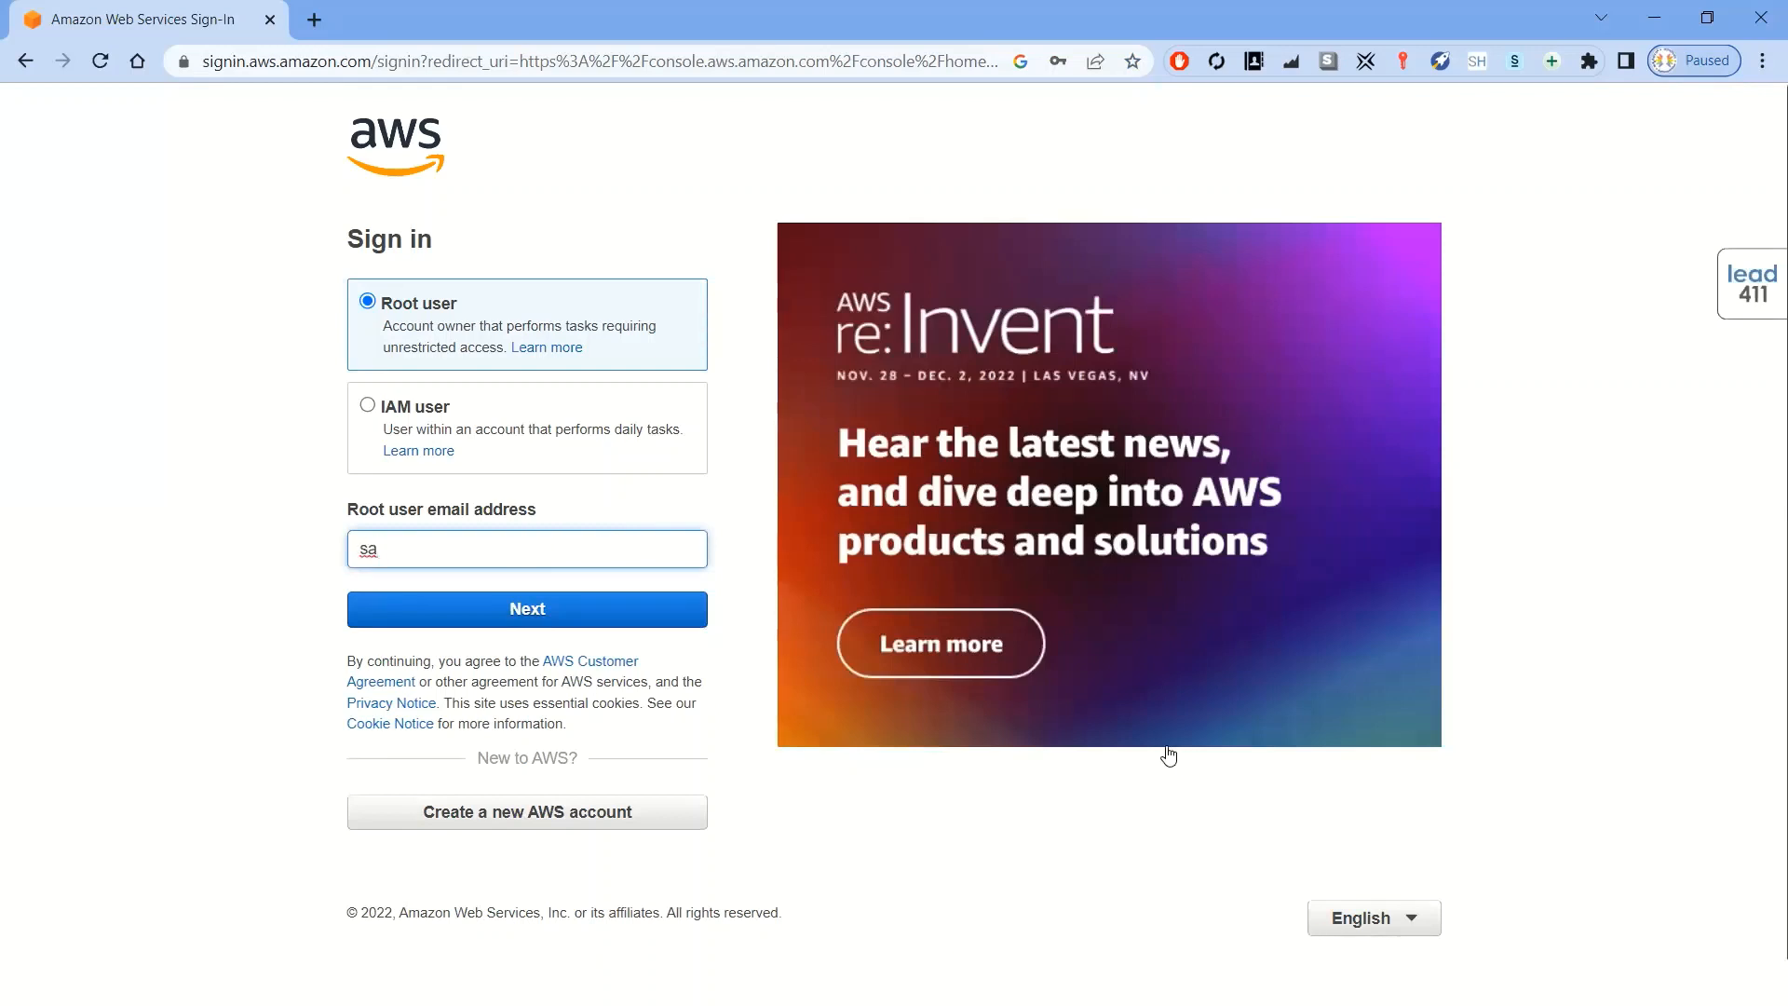
{"action": "left_click", "coordinate": [502, 544]}
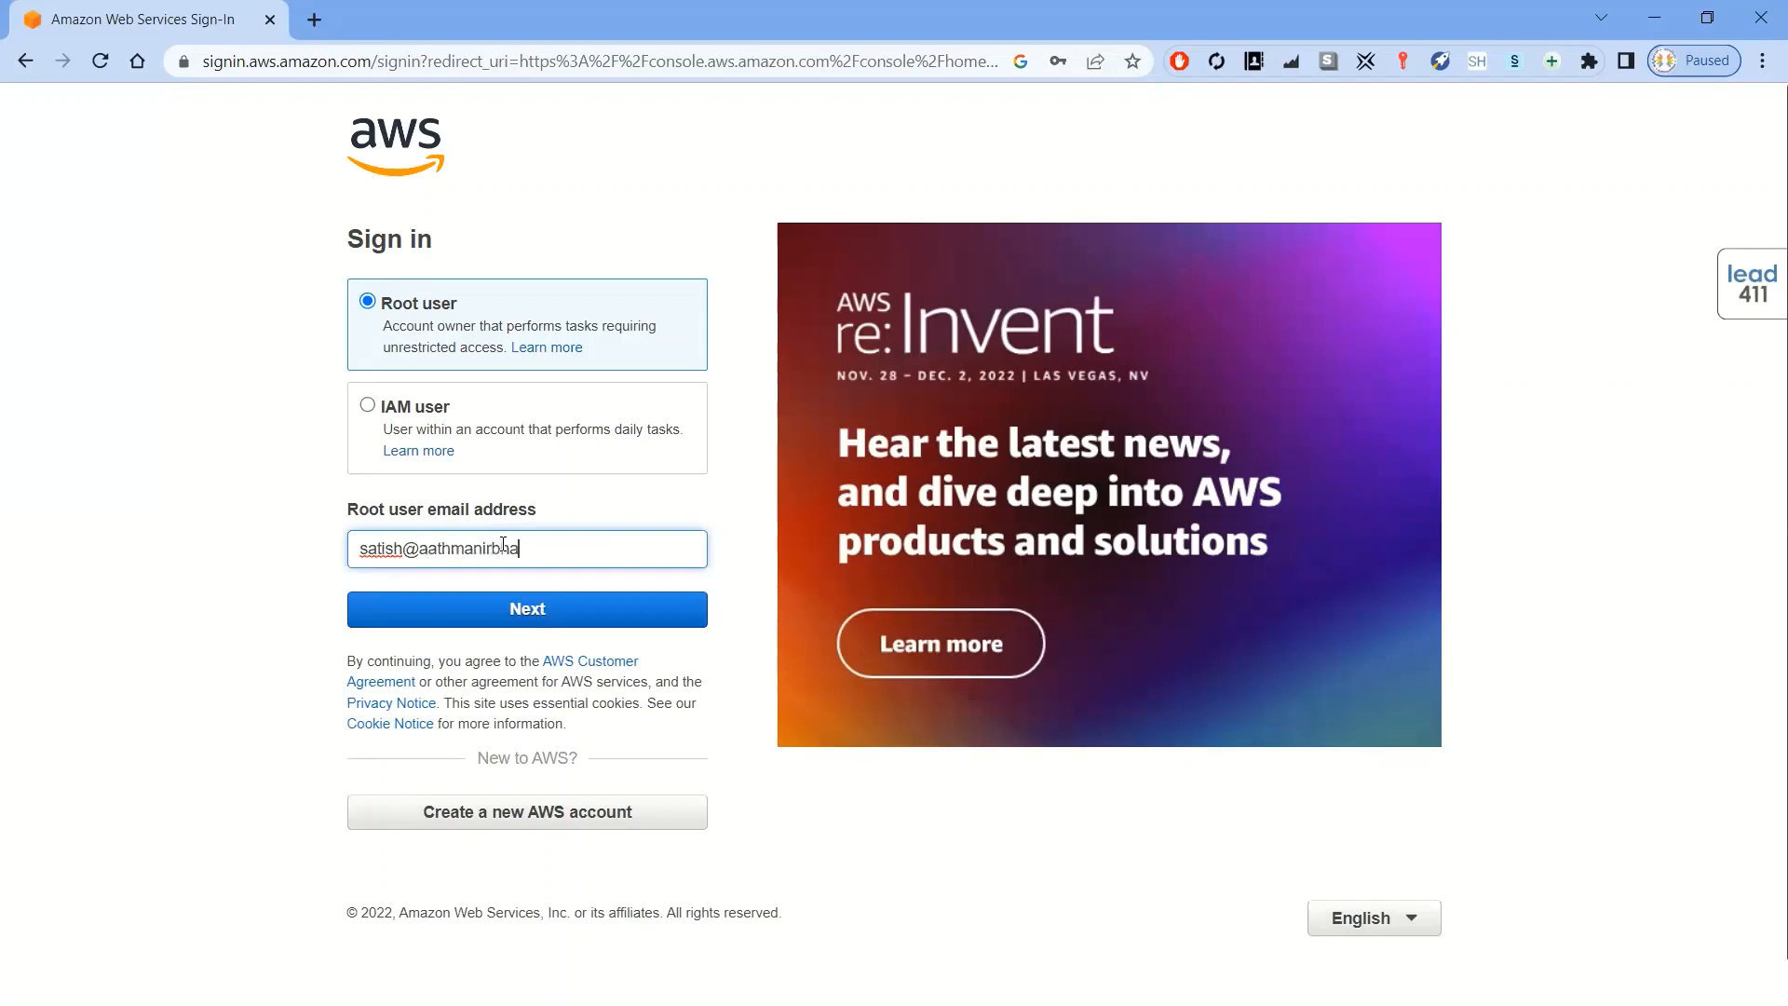
{"action": "key", "text": "Return"}
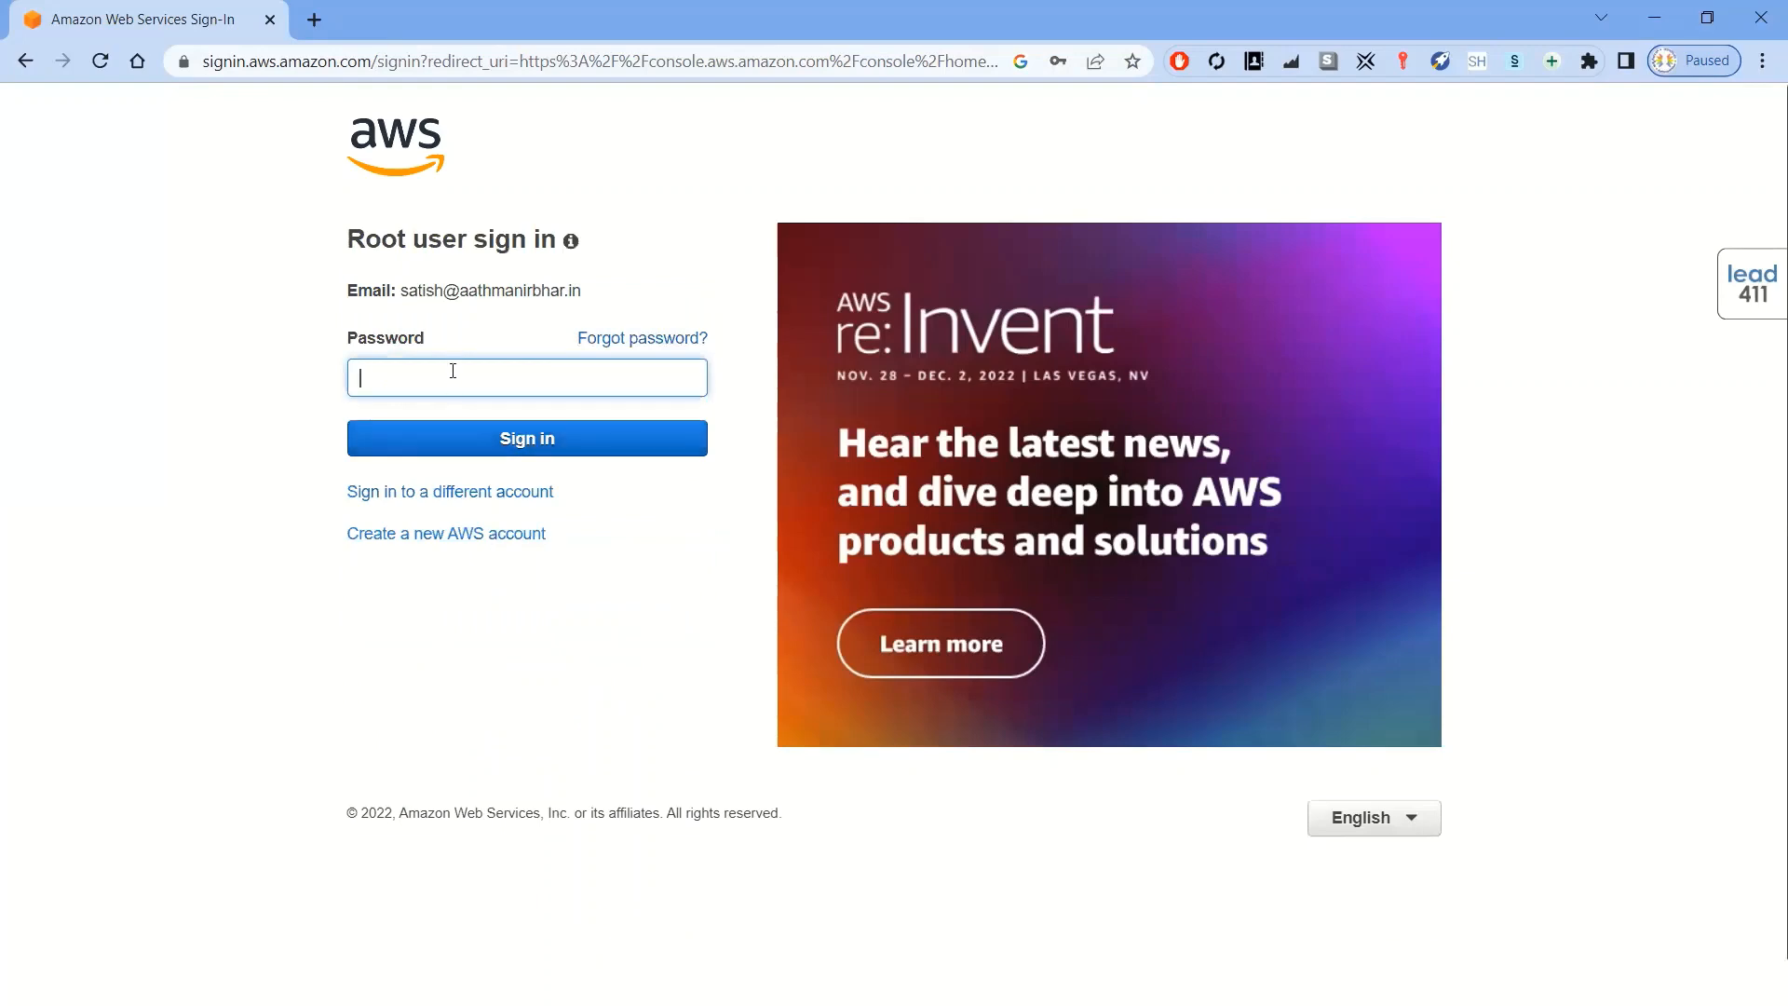
Enter the account password, sign in, and save the password in the browser
{"action": "left_click", "coordinate": [453, 370]}
{"action": "left_click", "coordinate": [472, 444]}
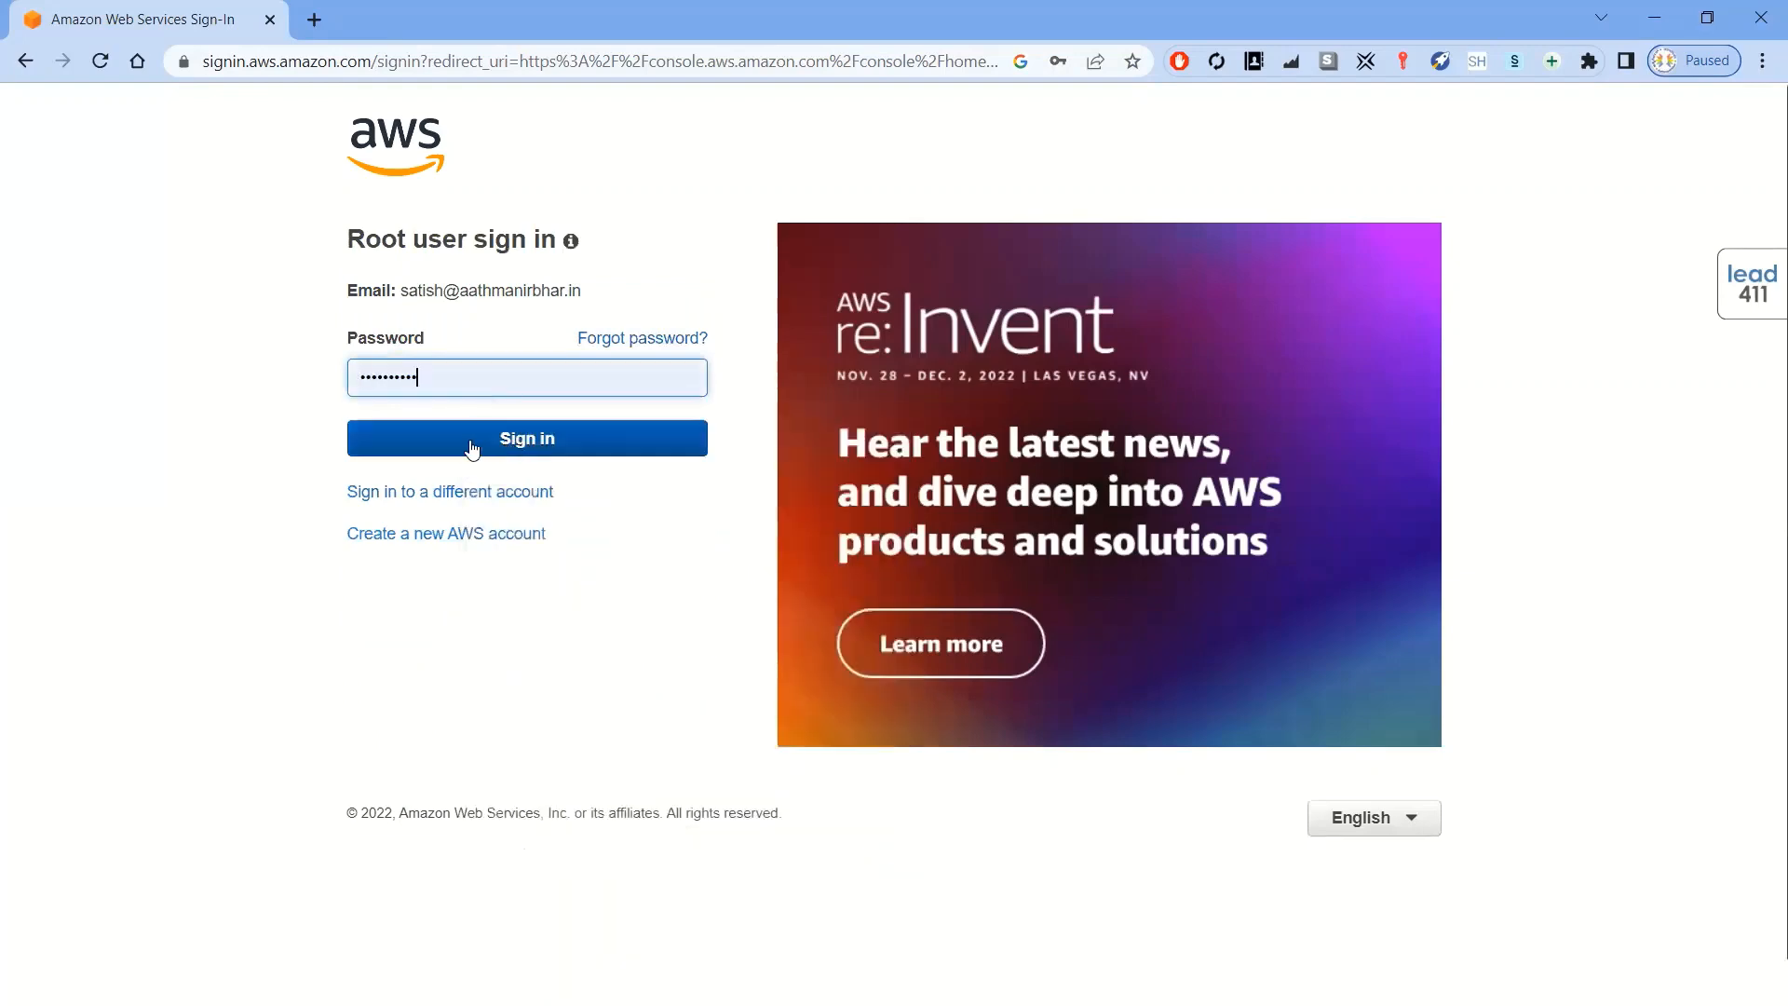
{"action": "left_click", "coordinate": [514, 438]}
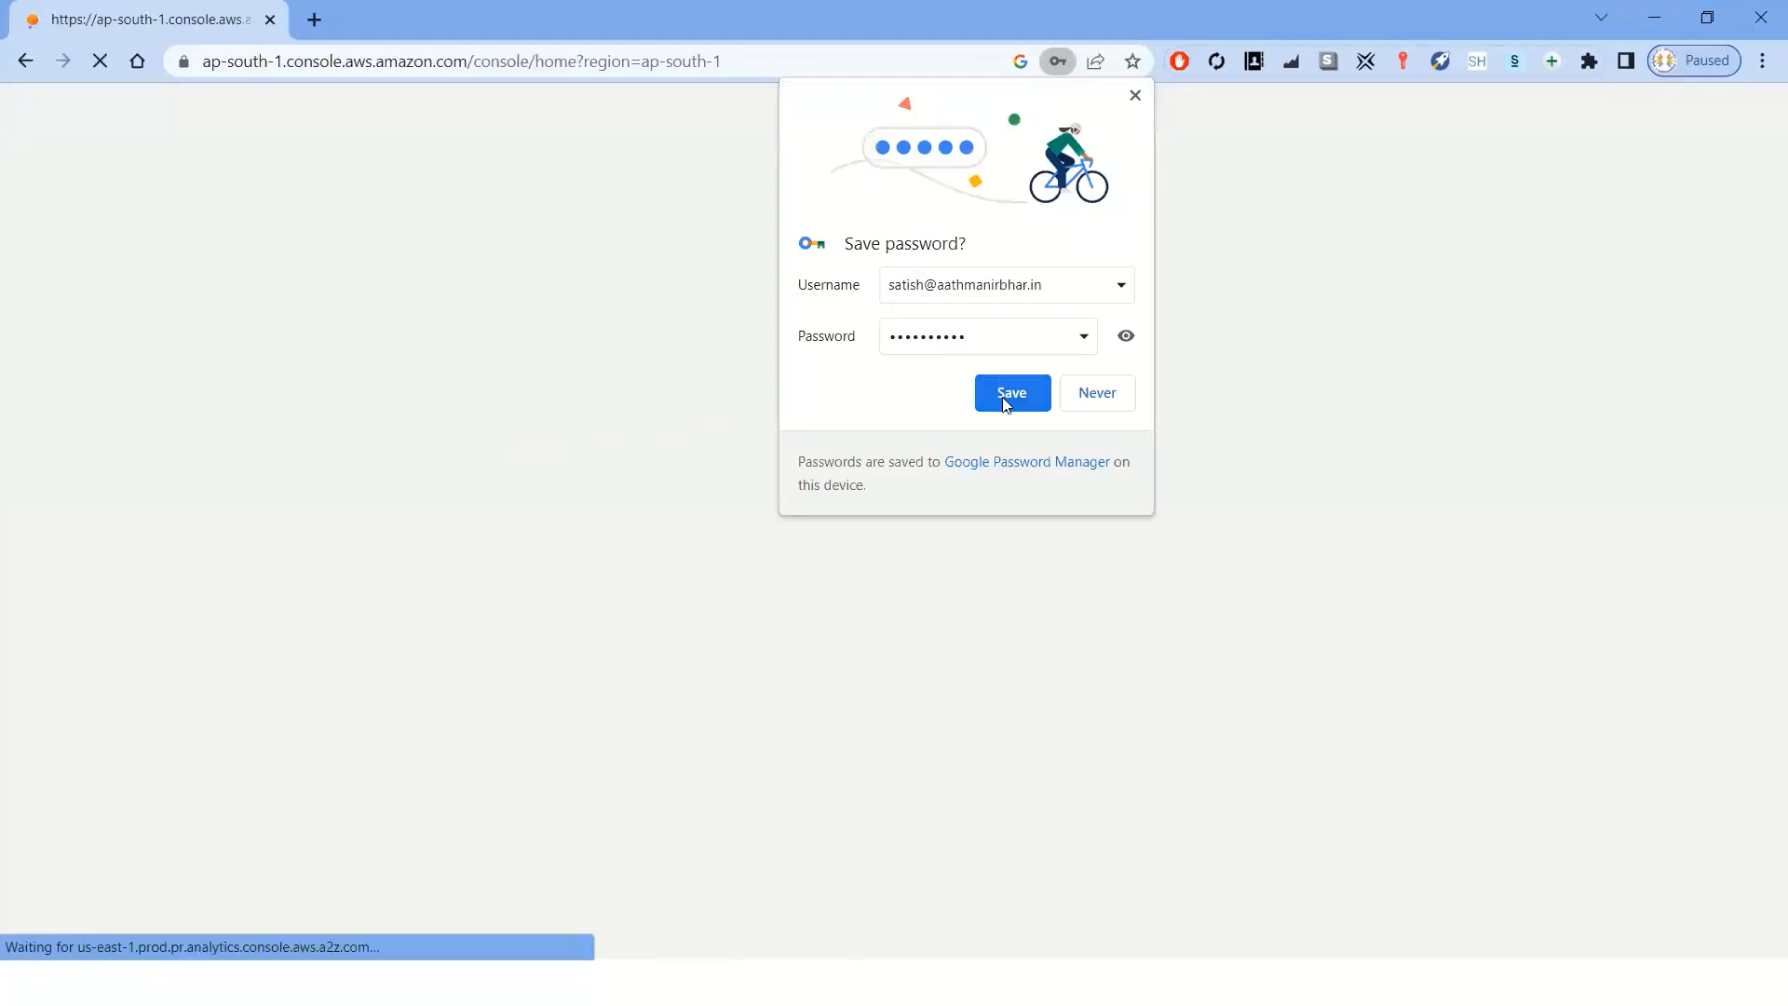
{"action": "left_click", "coordinate": [1006, 402]}
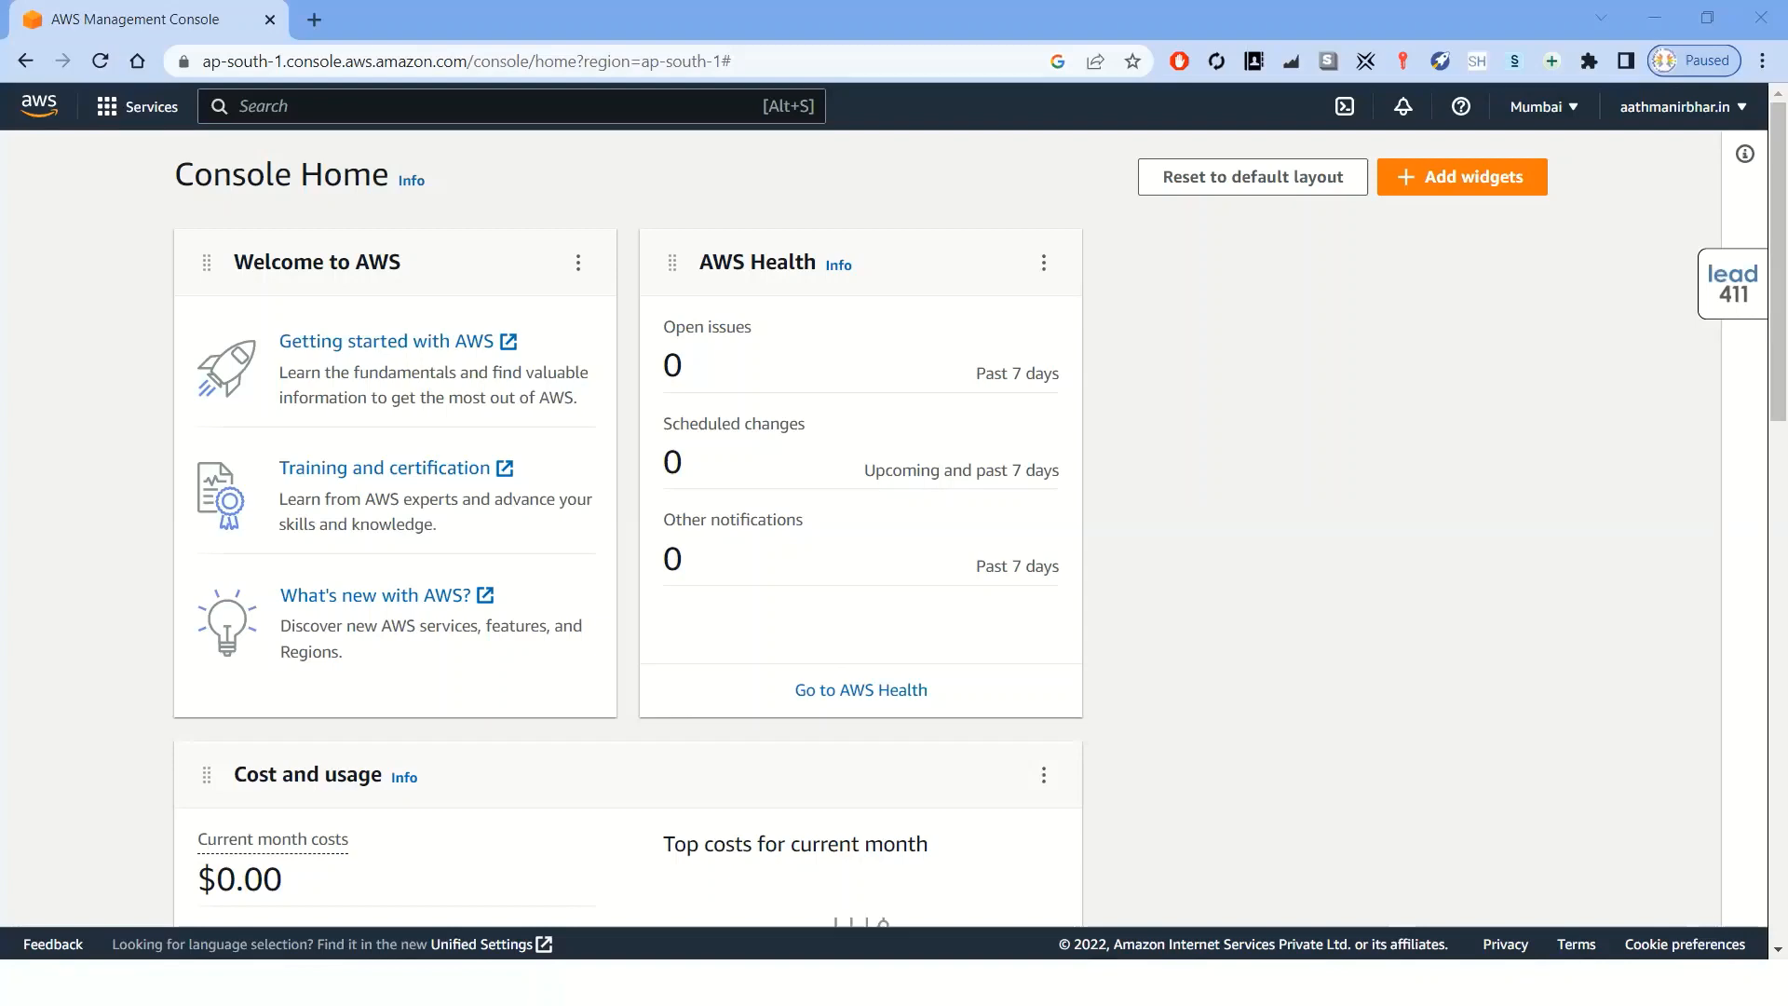
Browse the Services menu and its Compute category to see the available services
{"action": "left_click", "coordinate": [153, 114]}
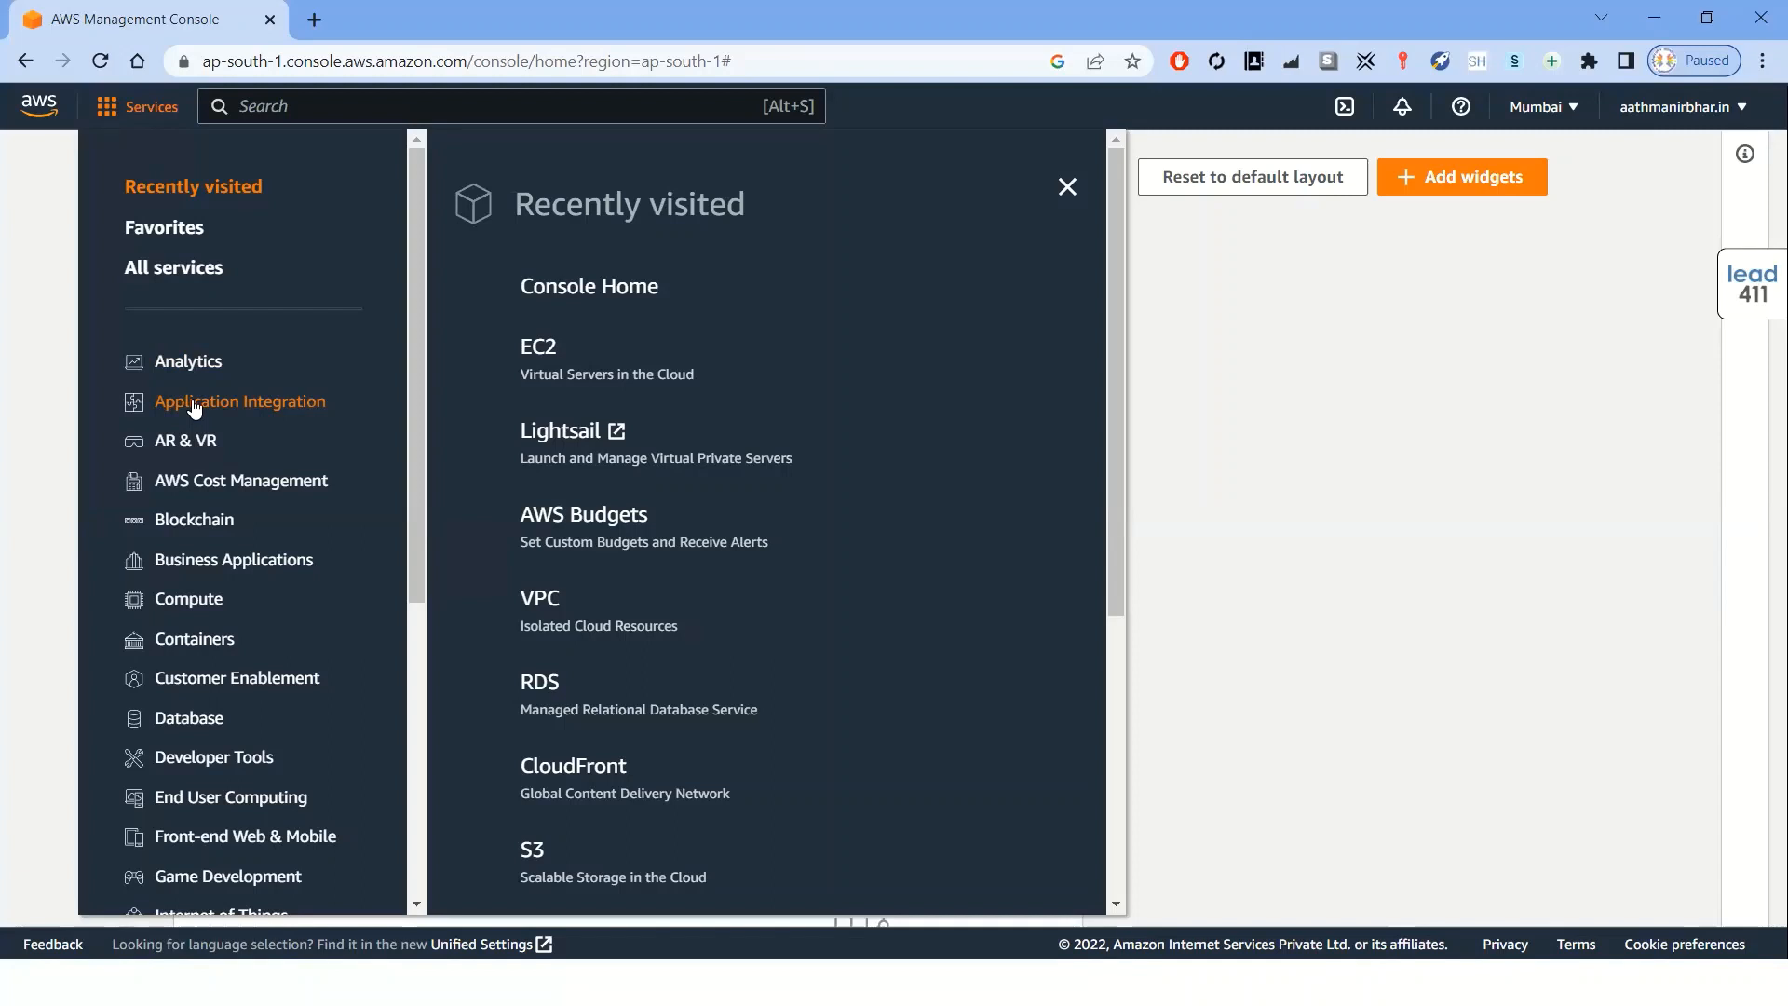
{"action": "left_click", "coordinate": [184, 611]}
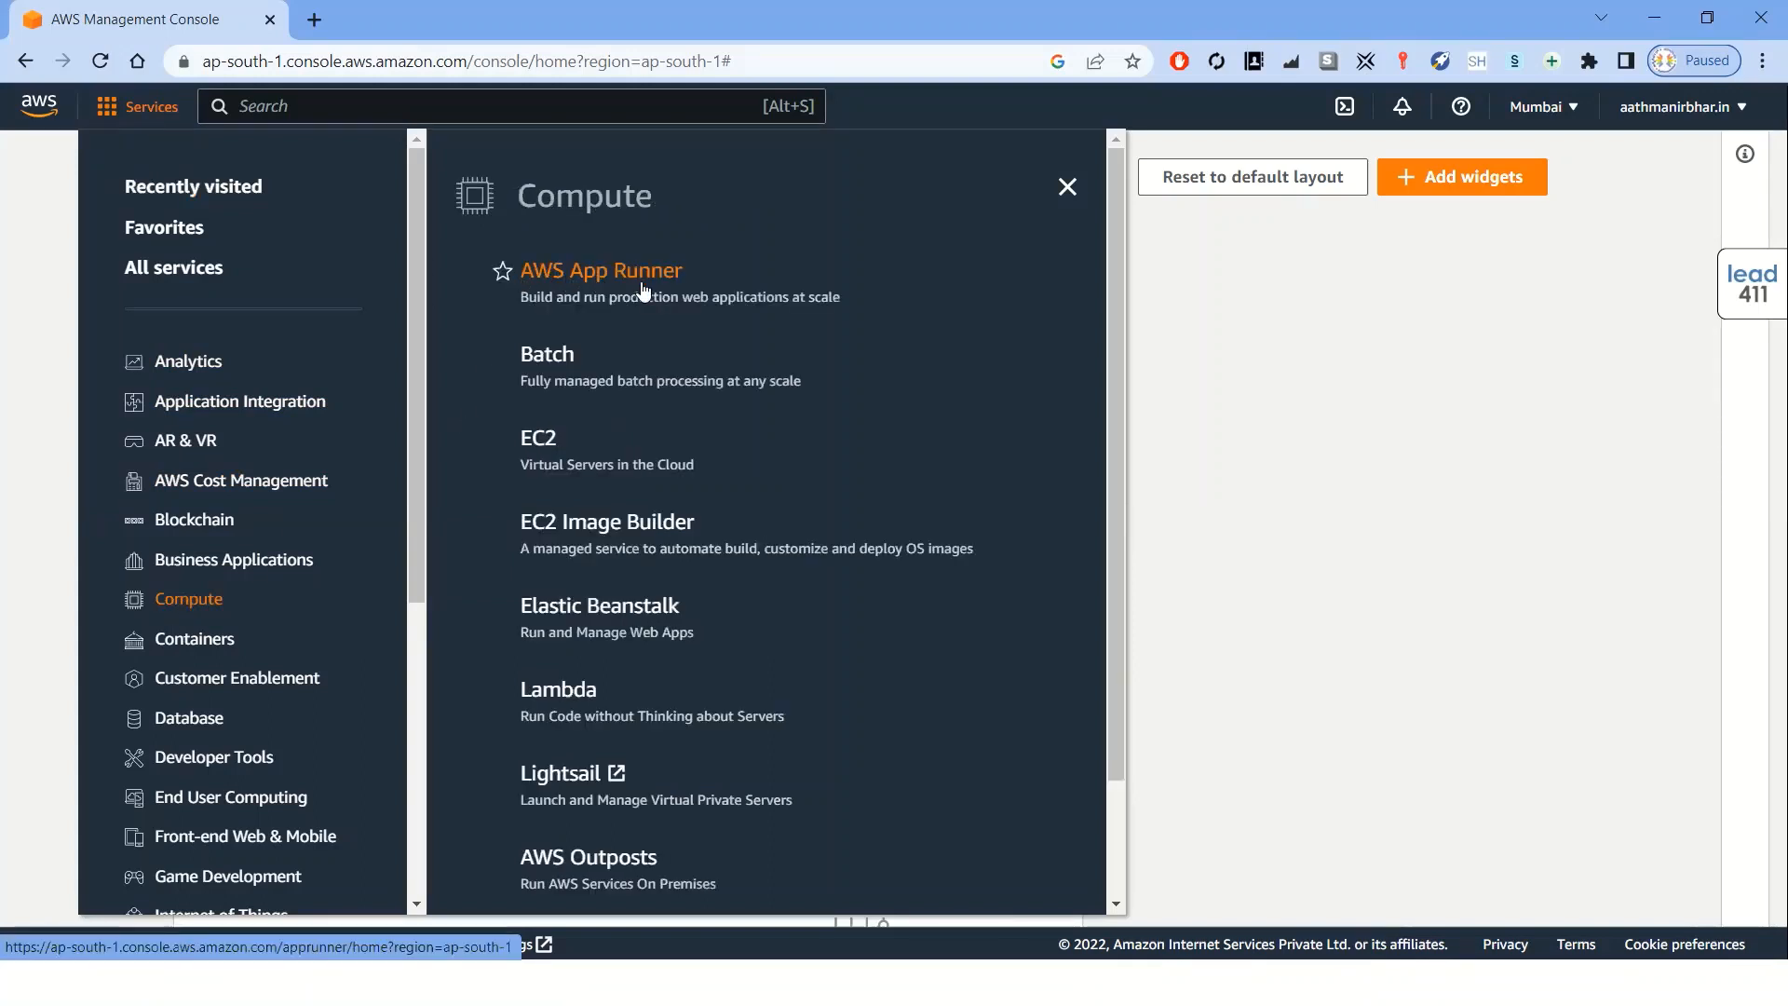
{"action": "left_click", "coordinate": [575, 447]}
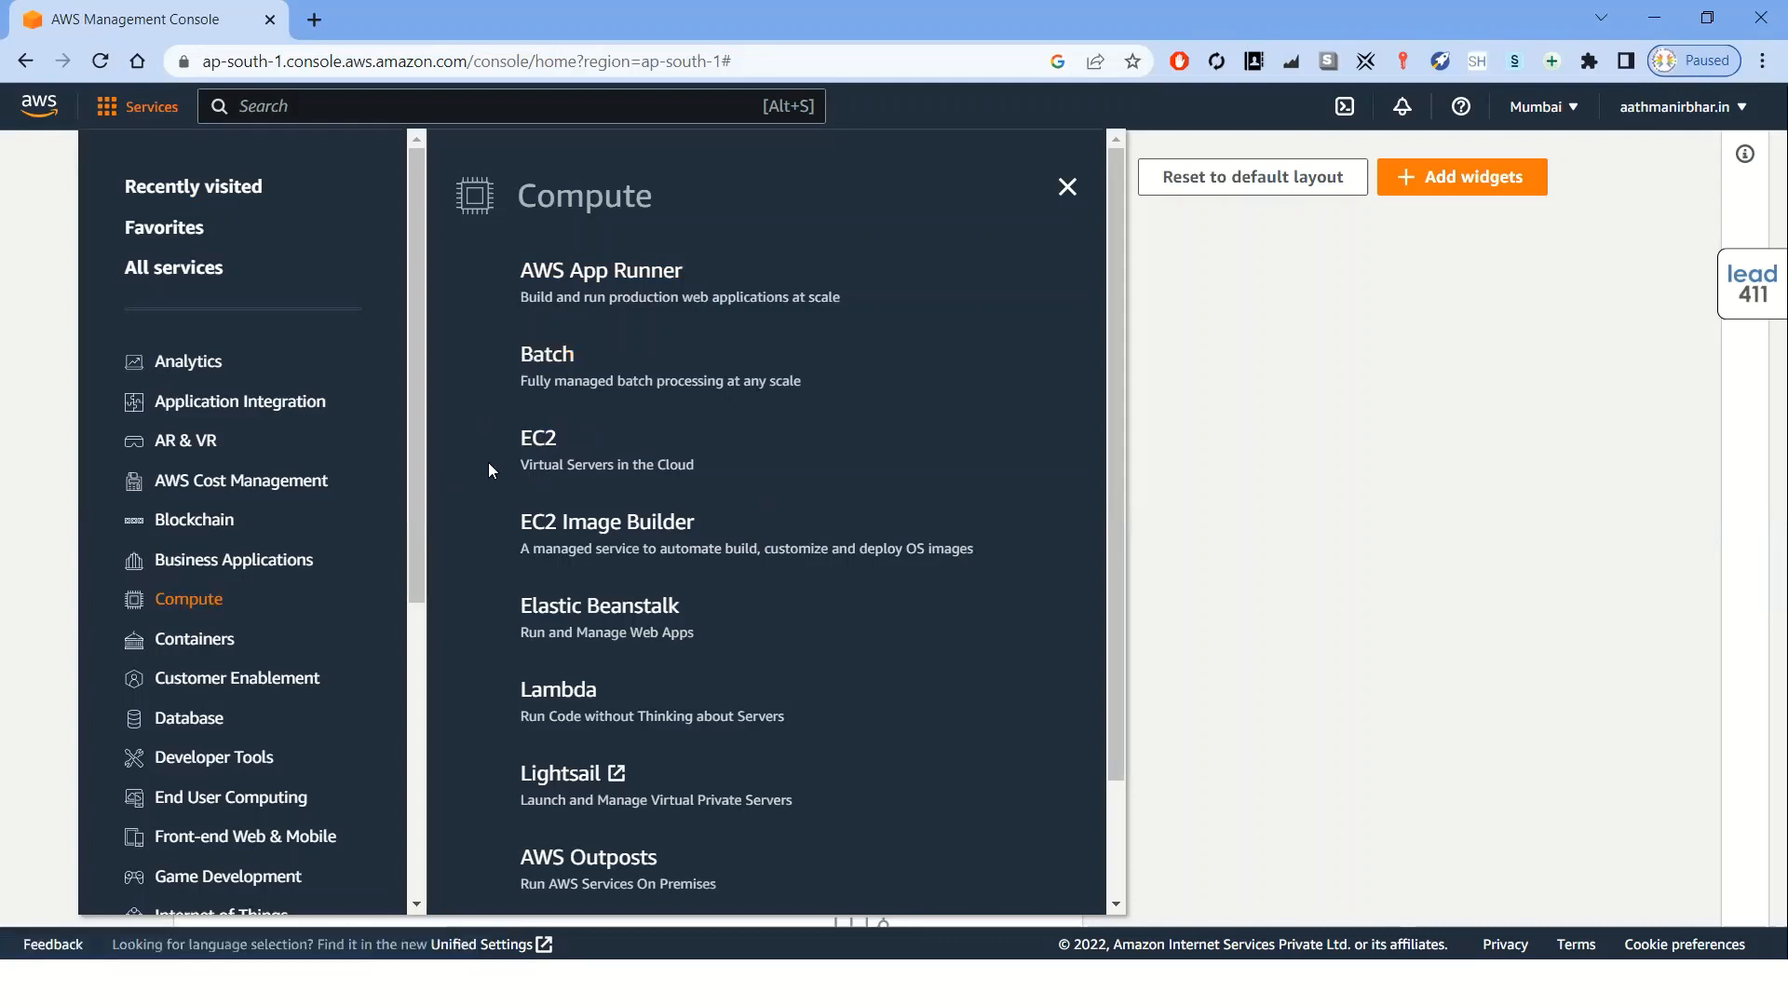
{"action": "left_click", "coordinate": [151, 109]}
{"action": "left_click", "coordinate": [145, 110]}
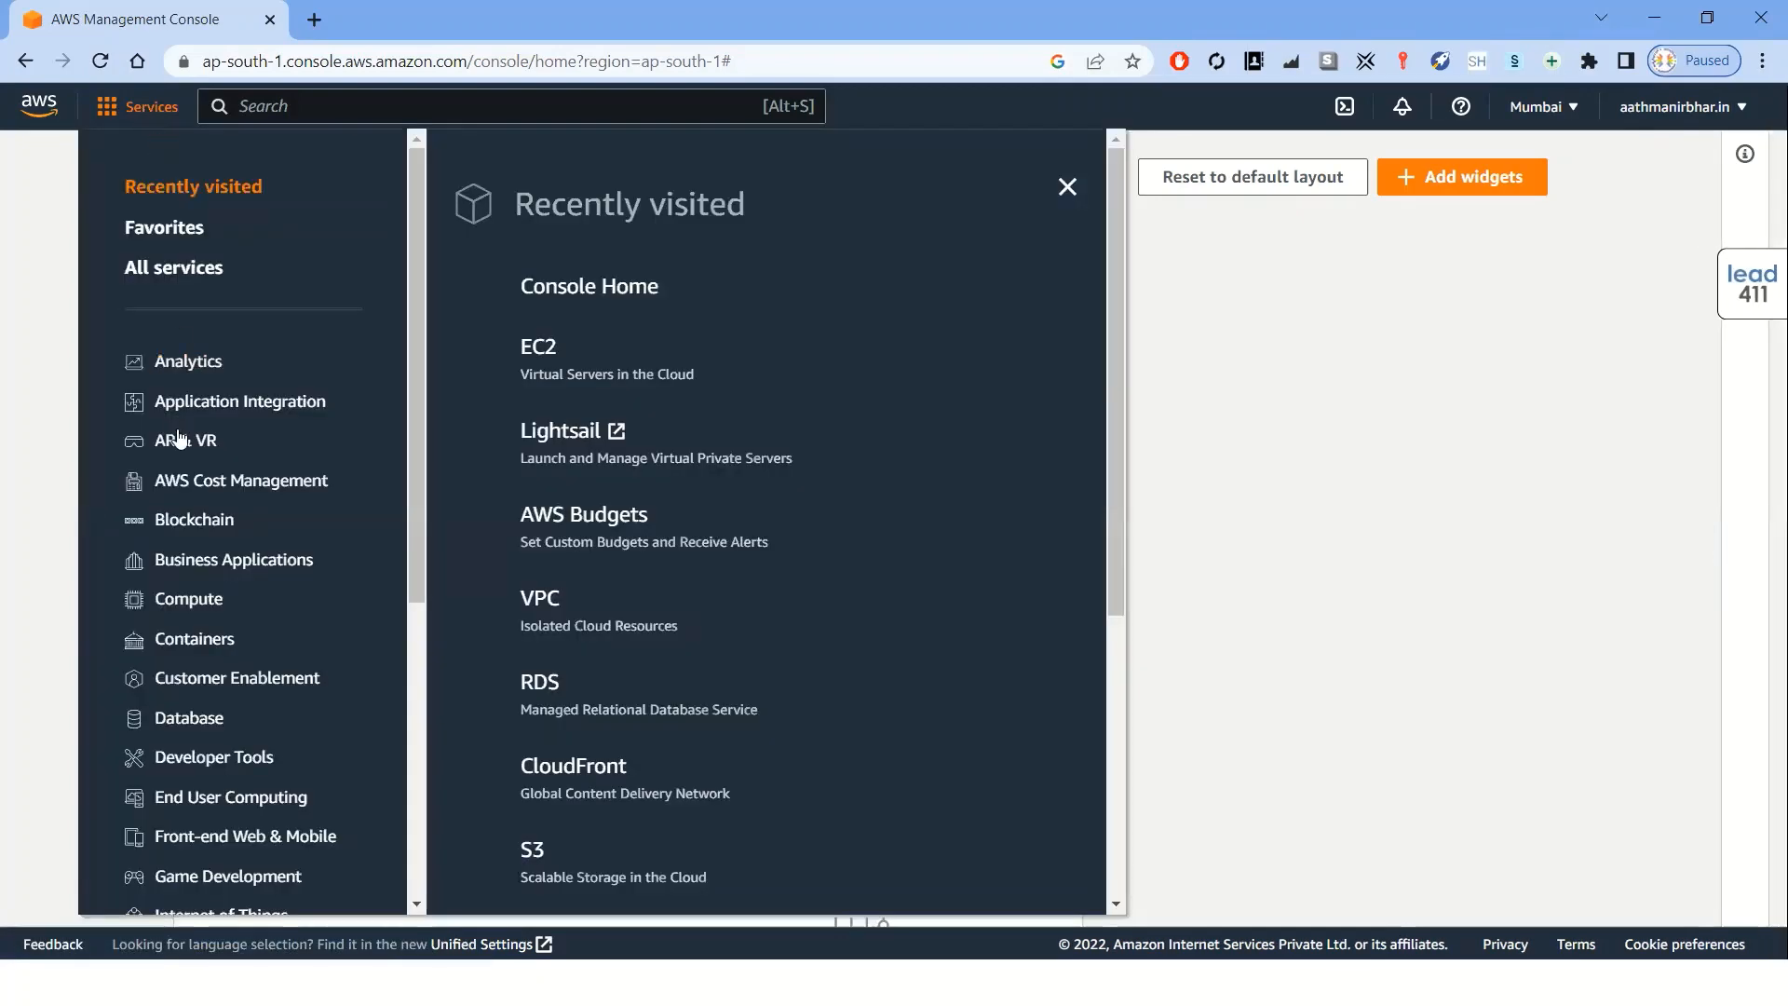
{"action": "scroll", "coordinate": [179, 440], "scroll_direction": "down", "scroll_amount": 5}
{"action": "scroll", "coordinate": [177, 428], "scroll_direction": "up", "scroll_amount": 5}
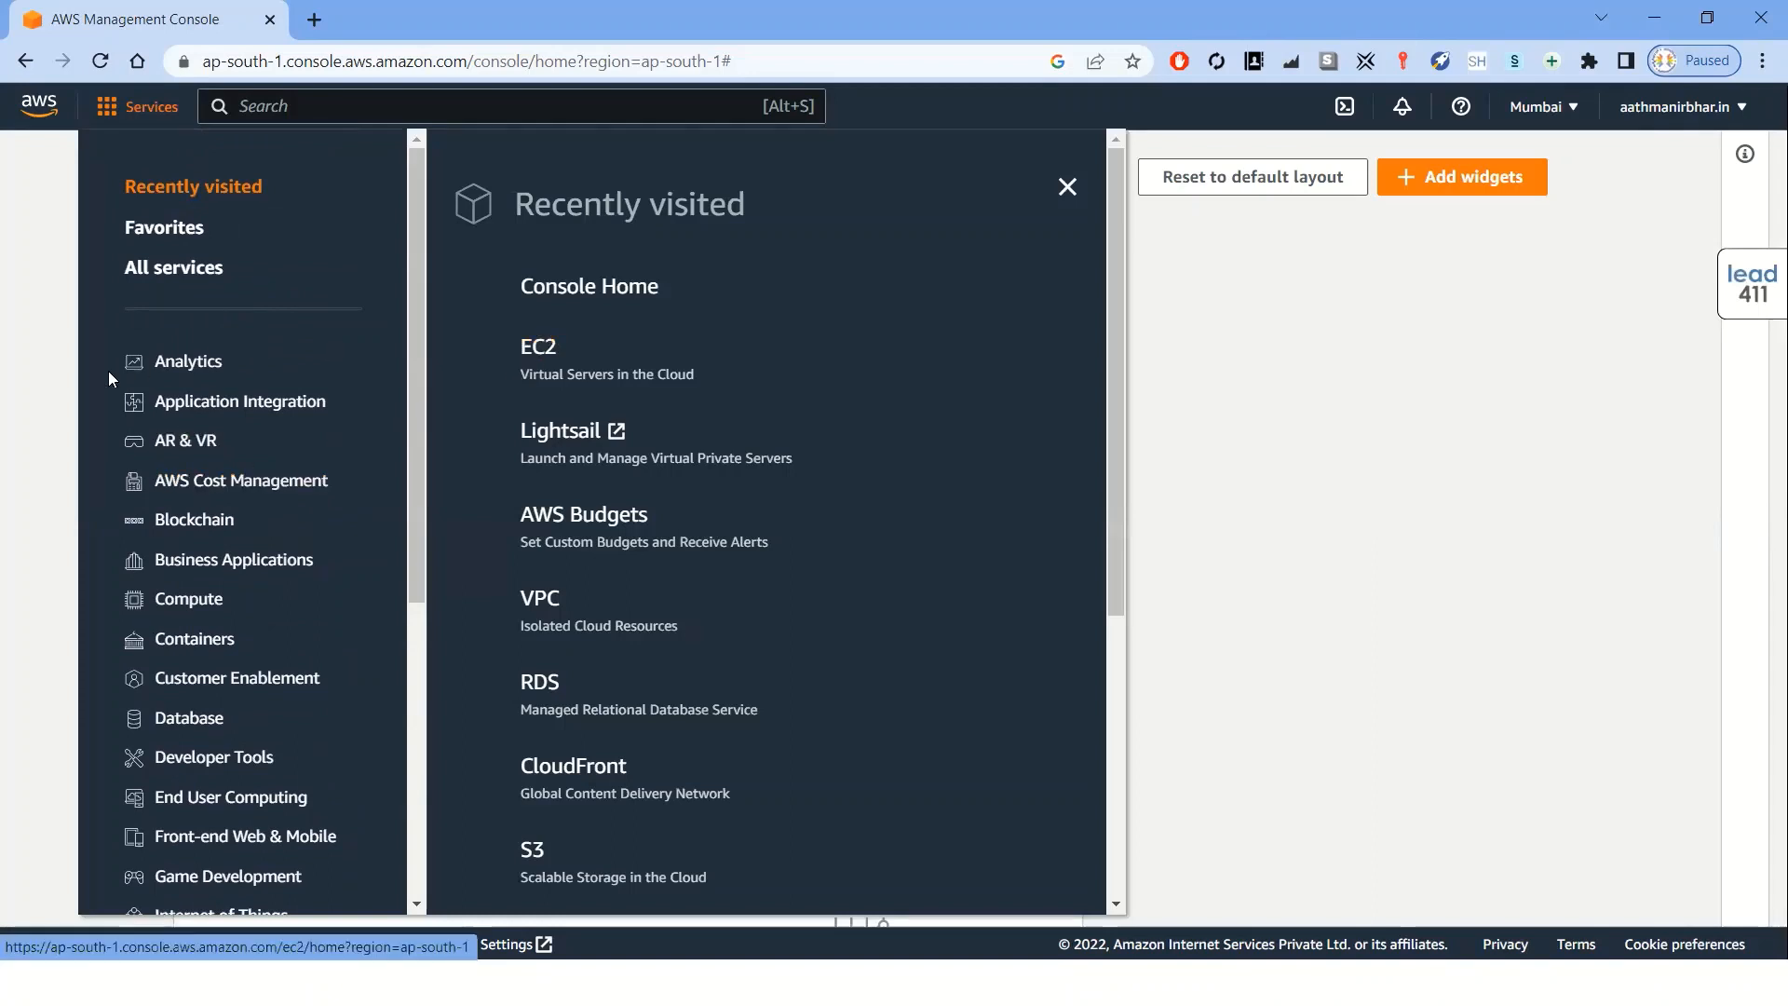
{"action": "left_click", "coordinate": [49, 388]}
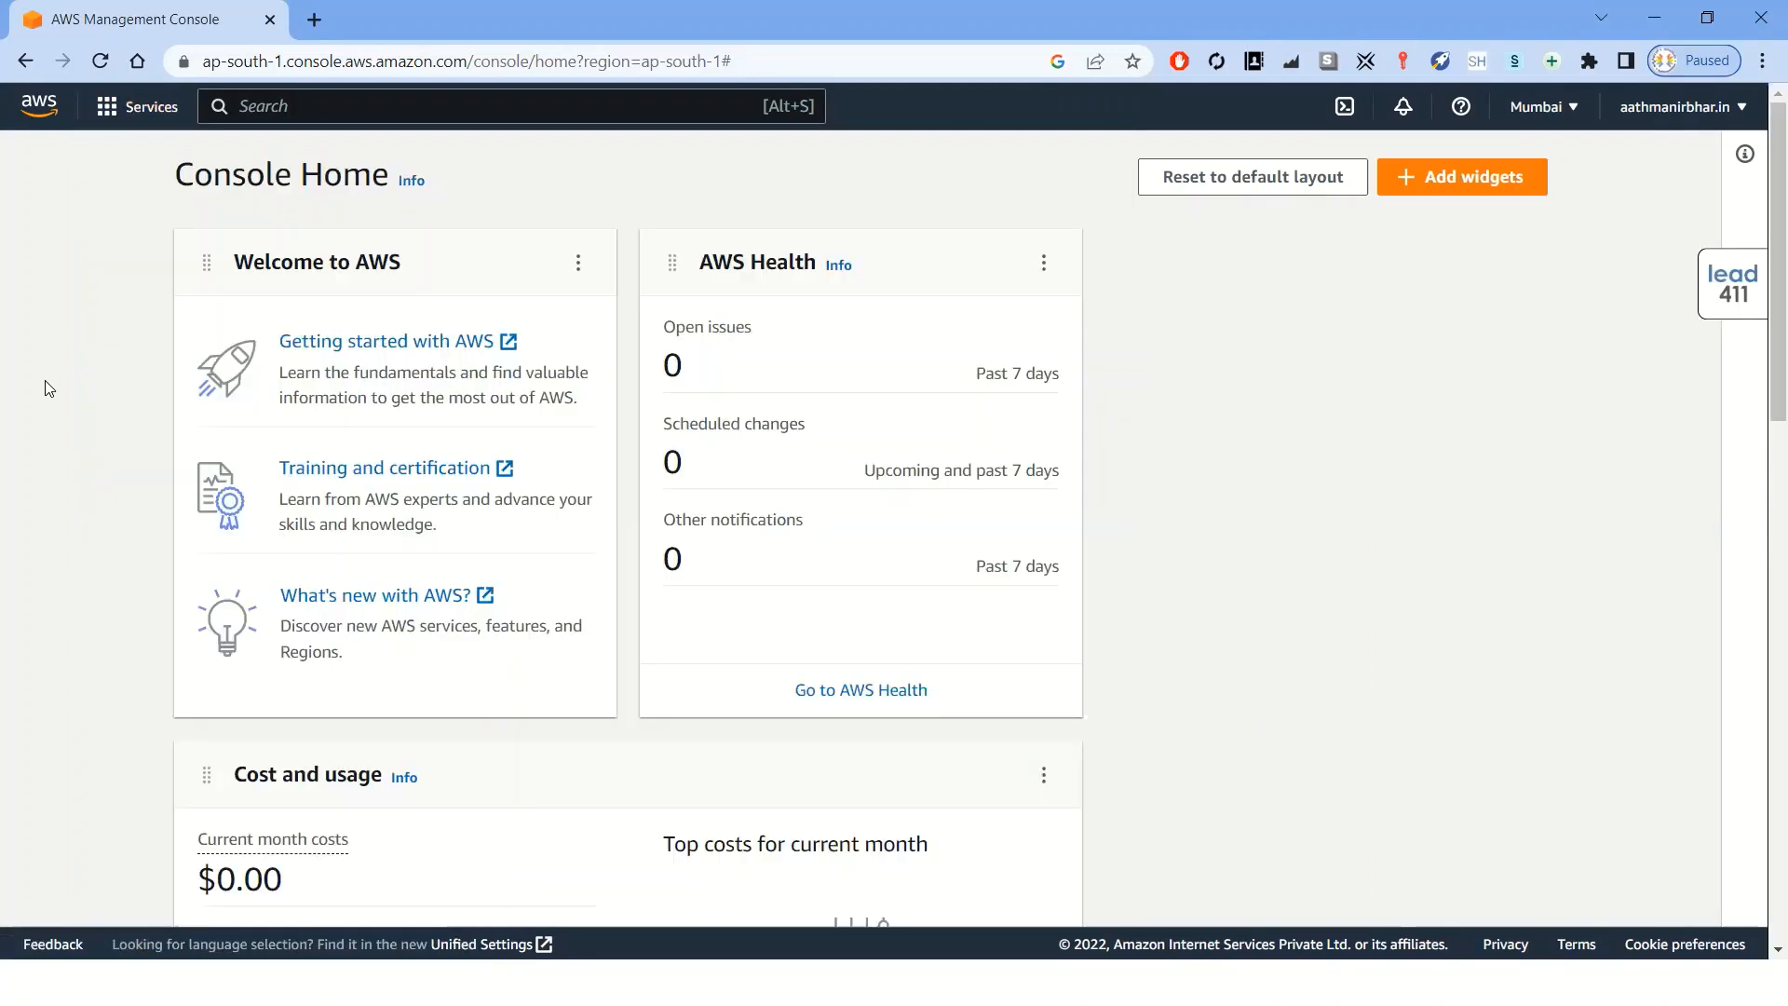
Search the console for ec2 and open the EC2 service
{"action": "left_click", "coordinate": [408, 105]}
{"action": "type", "text": "ec2"}
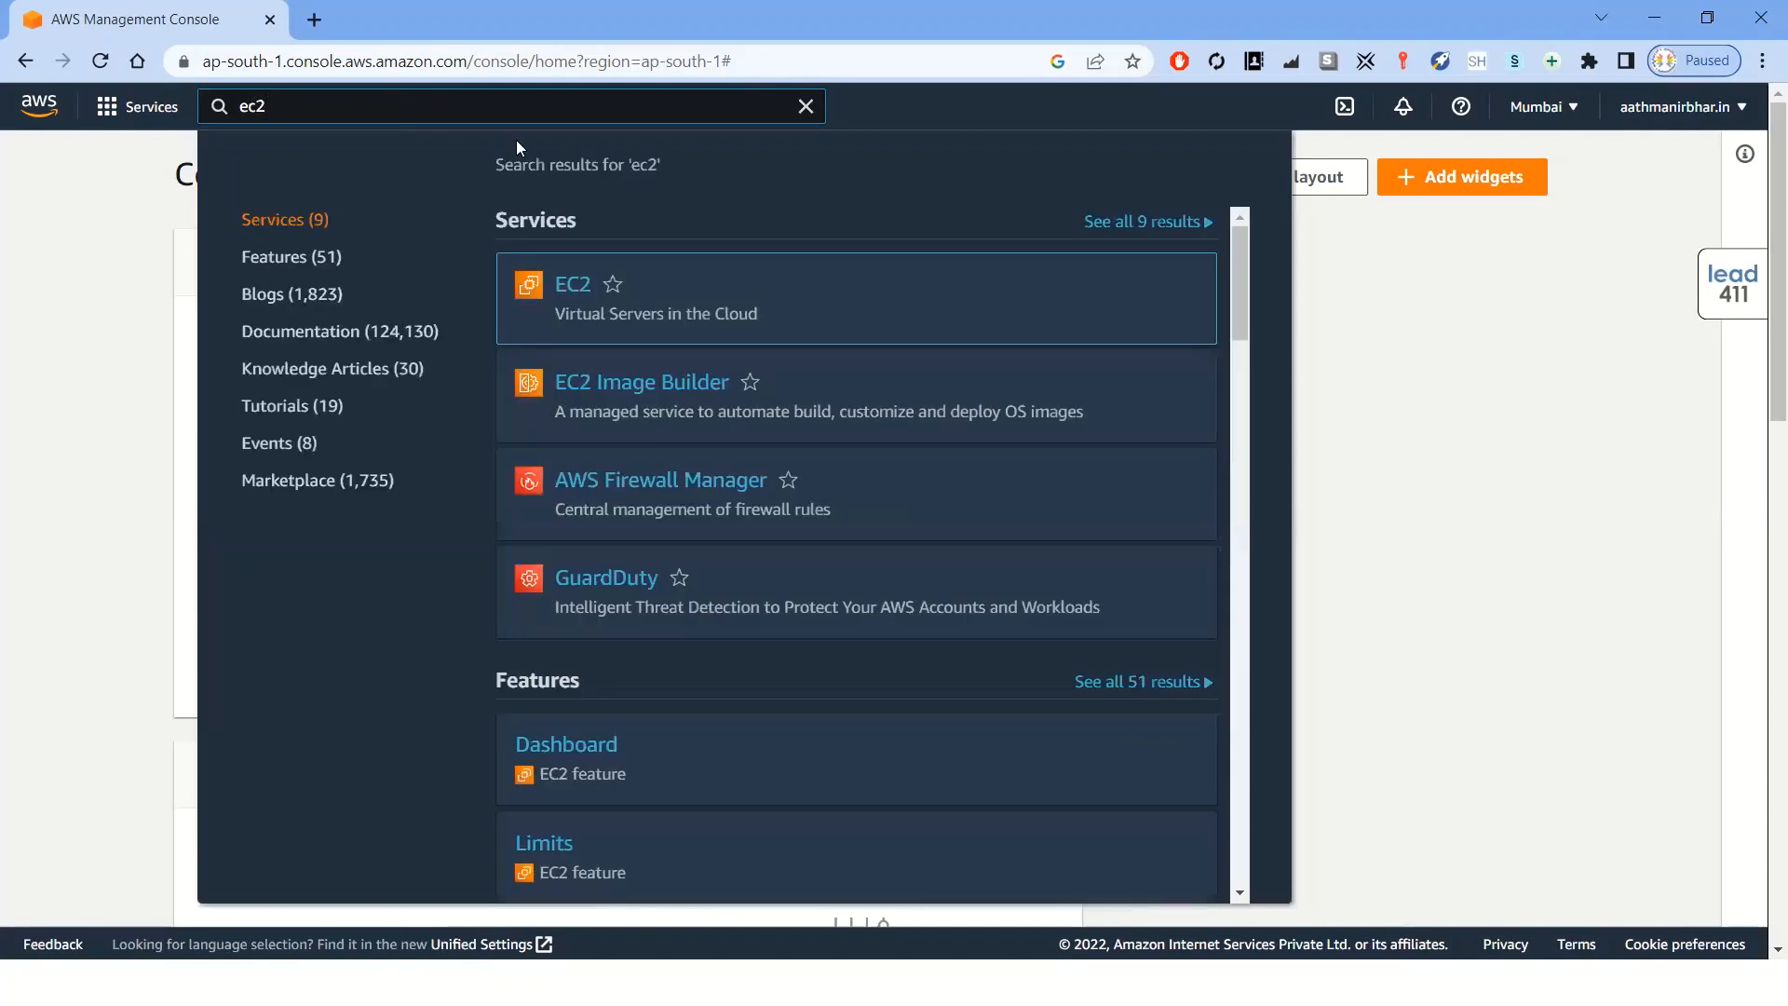
{"action": "left_click", "coordinate": [597, 284]}
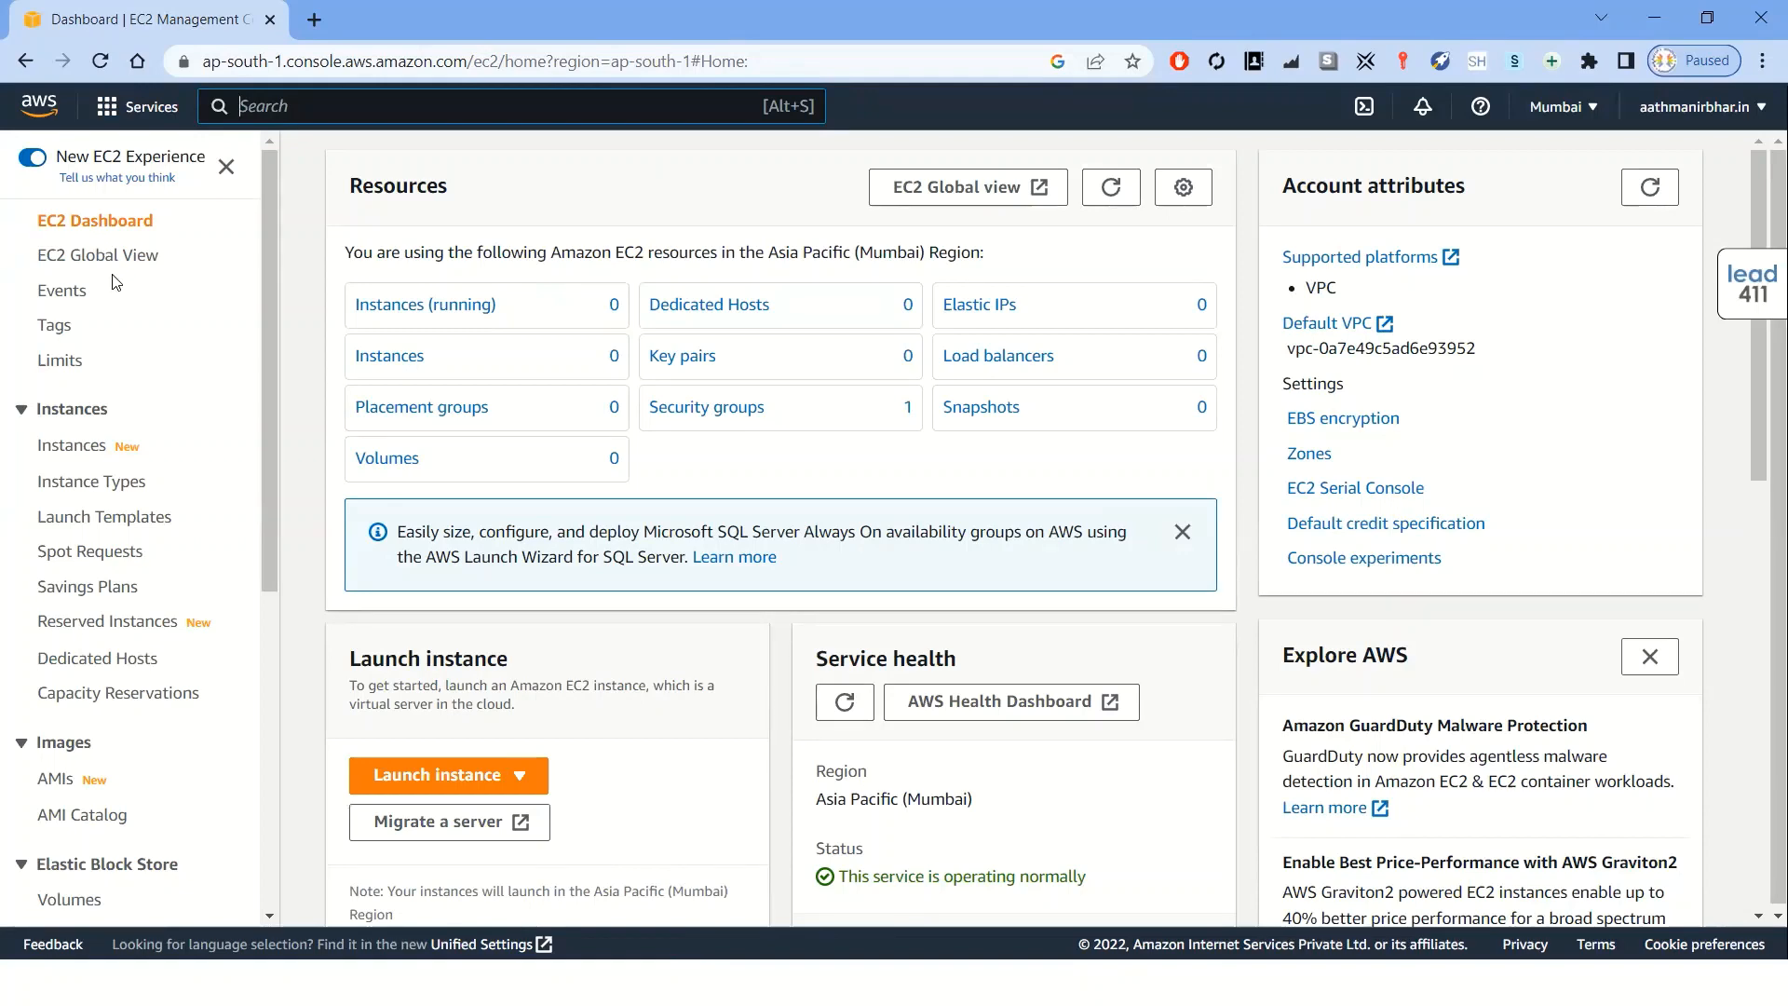
{"action": "scroll", "coordinate": [259, 357], "scroll_direction": "down", "scroll_amount": 5}
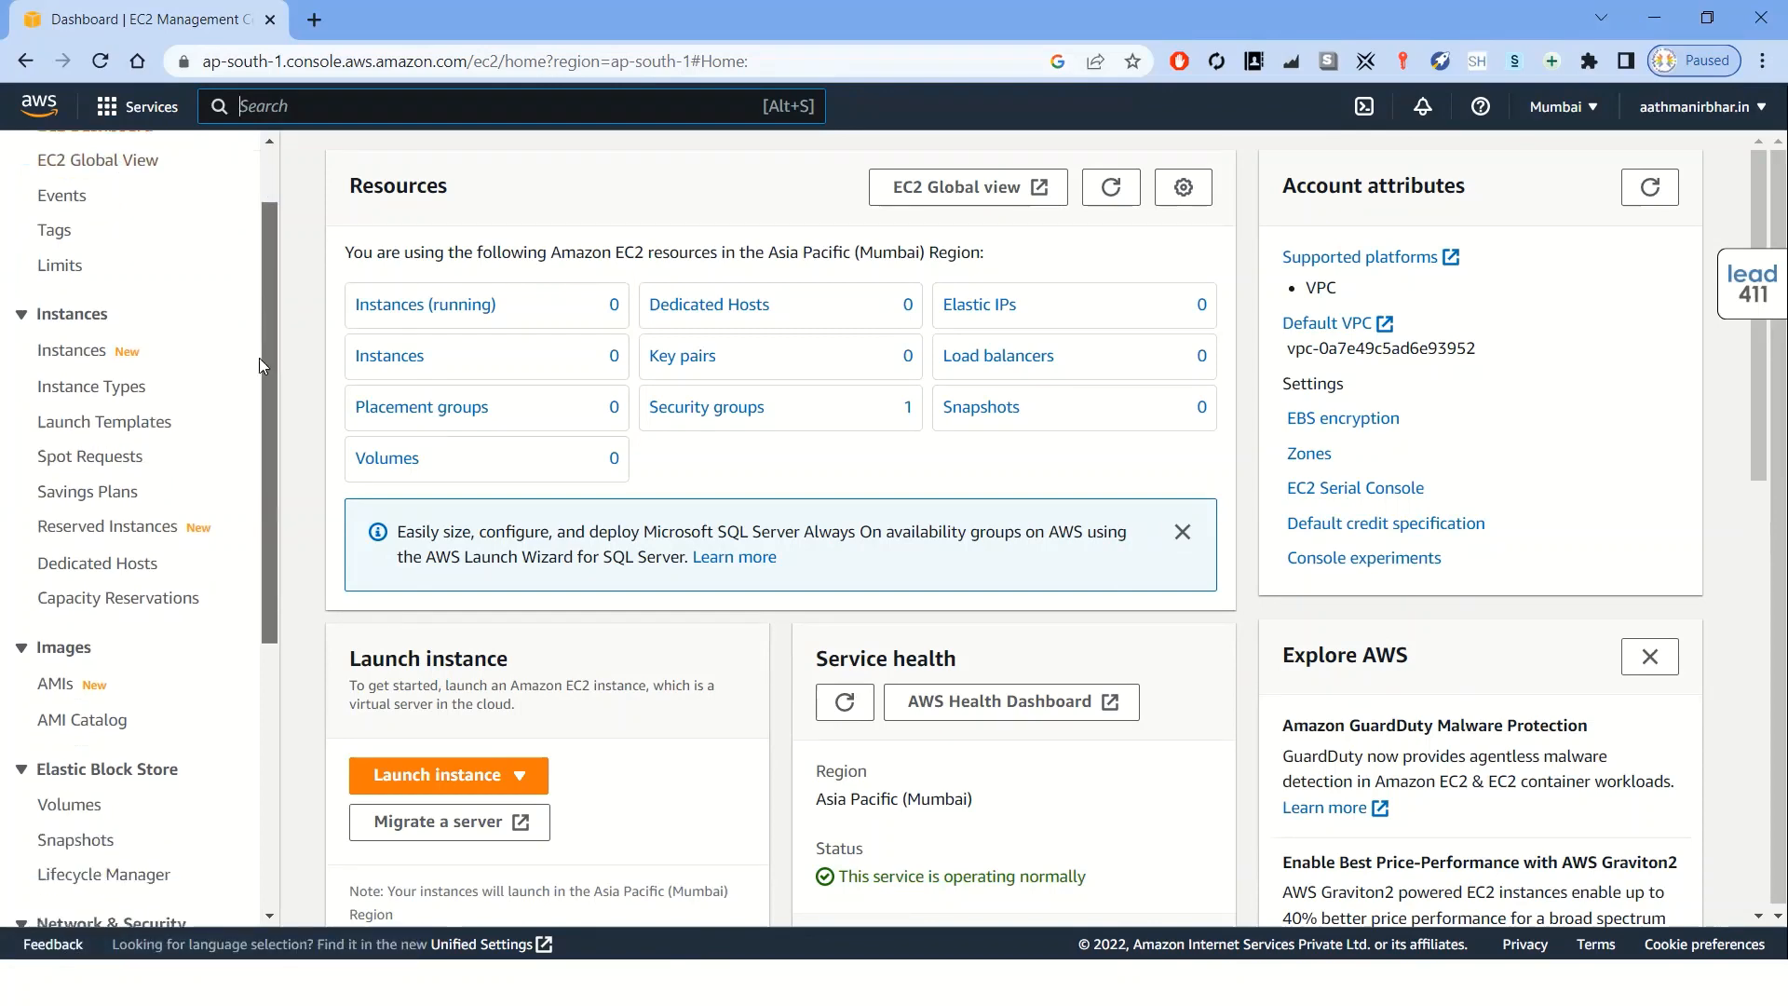
{"action": "scroll", "coordinate": [244, 555], "scroll_direction": "up", "scroll_amount": 5}
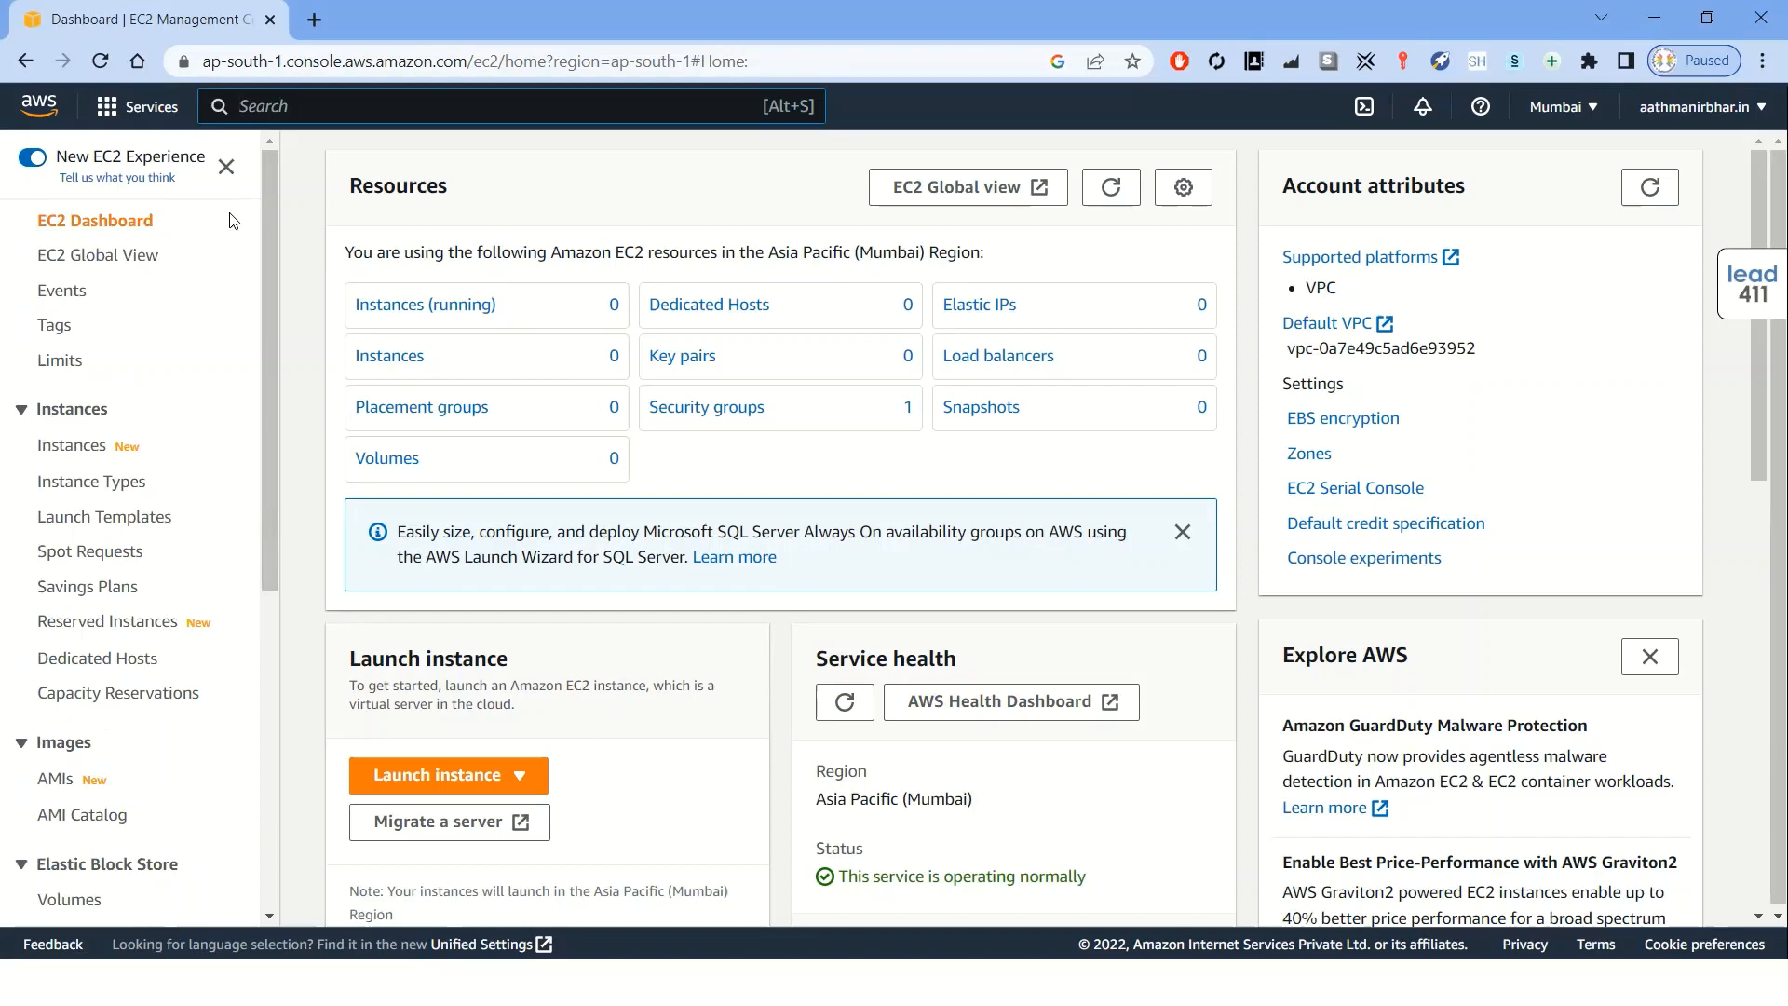
{"action": "left_click_drag", "start_coordinate": [186, 223], "coordinate": [37, 223]}
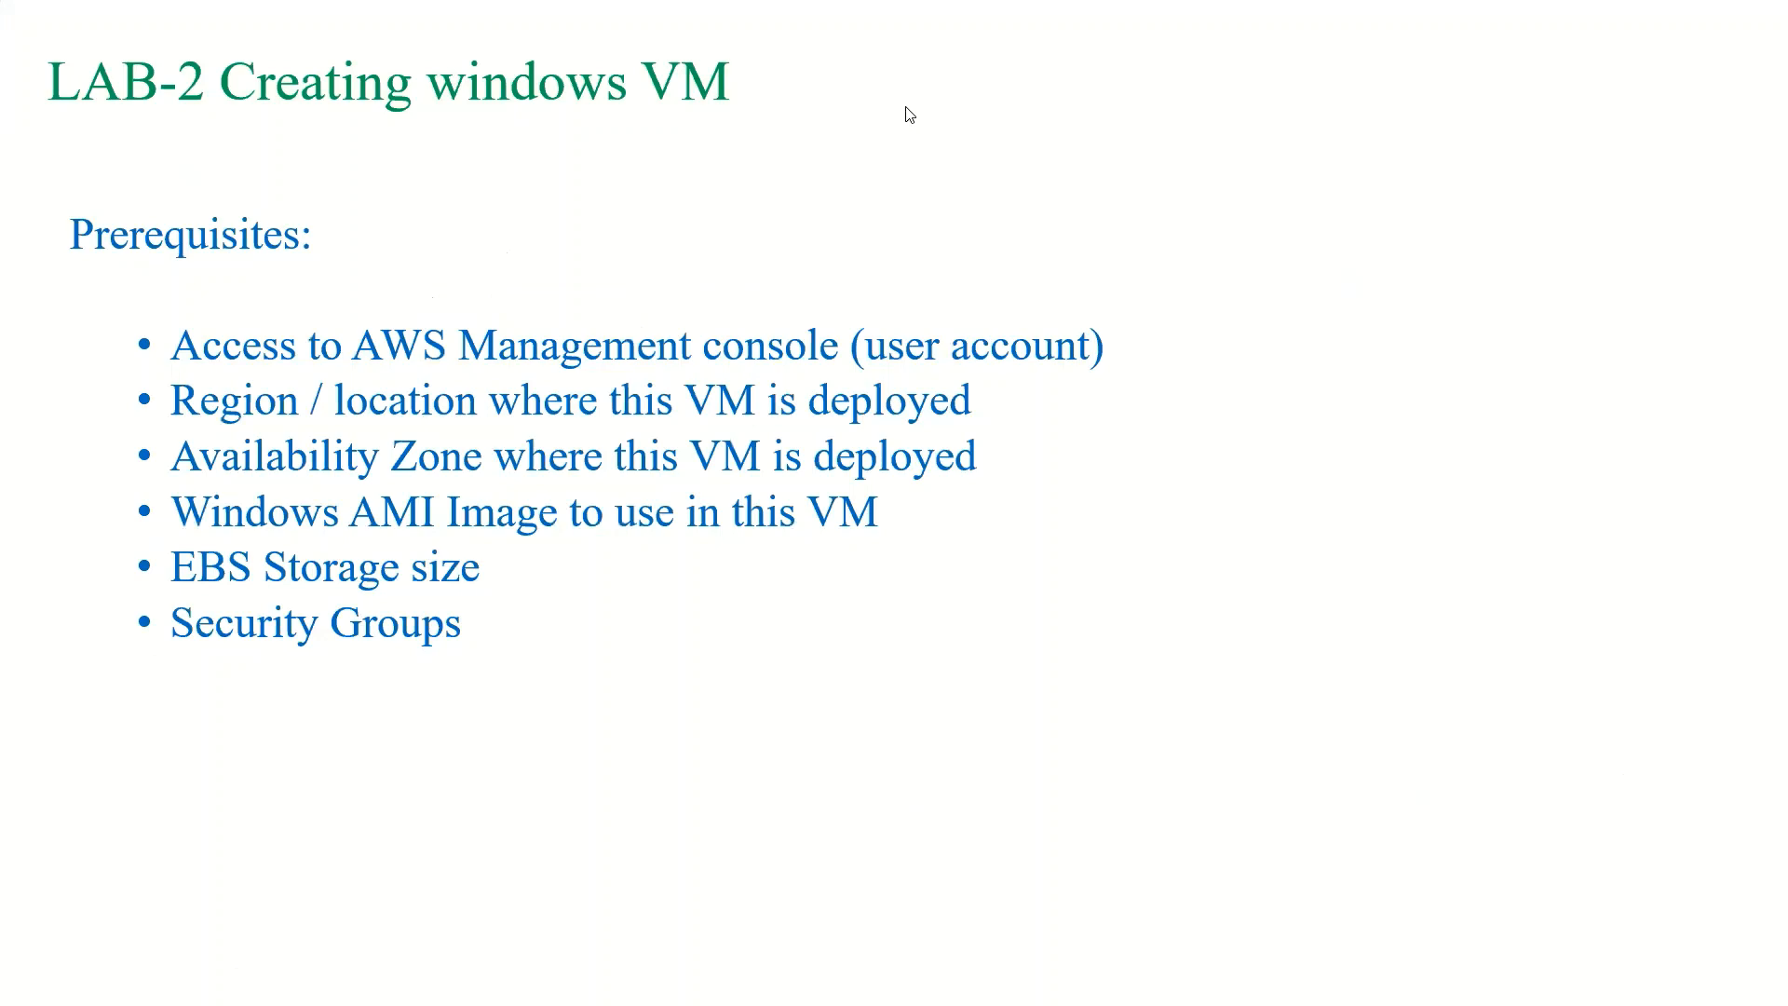
{"action": "key", "text": "ctrl+p"}
{"action": "mouse_move", "coordinate": [170, 346]}
{"action": "left_mouse_down"}
{"action": "mouse_move", "coordinate": [177, 360]}
{"action": "mouse_move", "coordinate": [239, 328]}
{"action": "left_mouse_up"}
{"action": "left_click_drag", "start_coordinate": [199, 426], "coordinate": [279, 441]}
{"action": "key", "text": "Escape"}
{"action": "key", "text": "ctrl+p"}
{"action": "key", "text": "alt+Tab"}
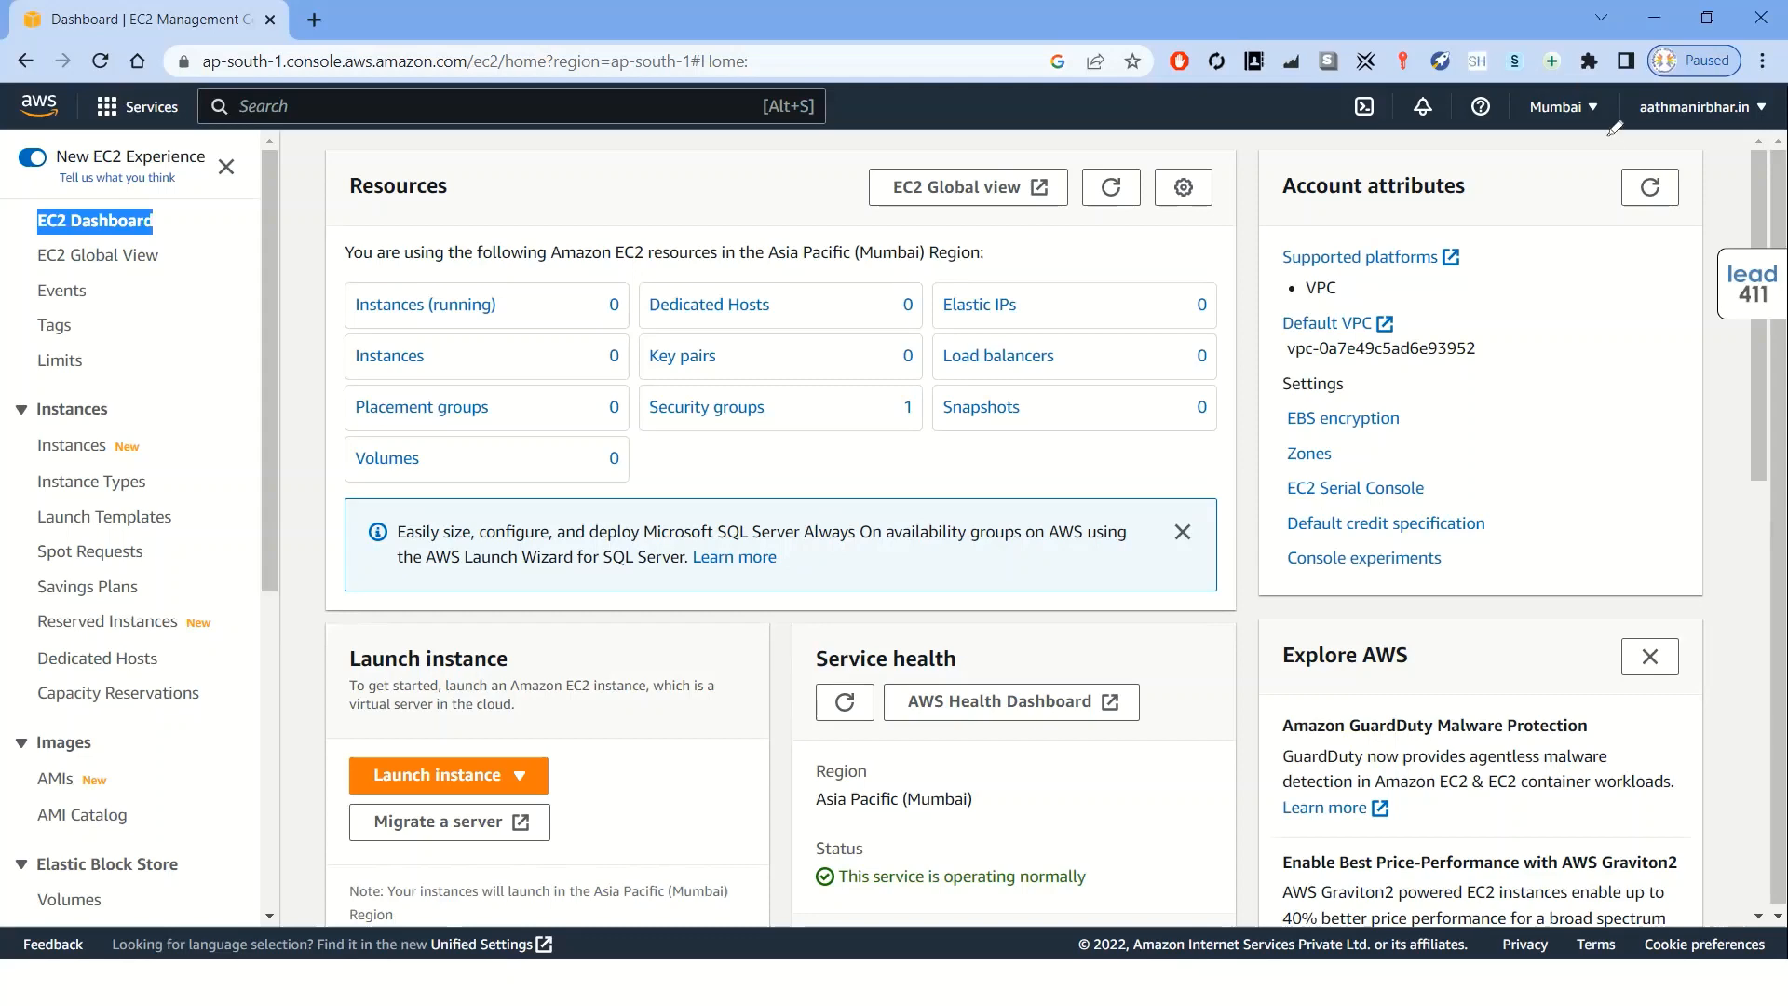
Switch the console region to US West (N. California)
{"action": "left_click_drag", "start_coordinate": [1574, 90], "coordinate": [1564, 91]}
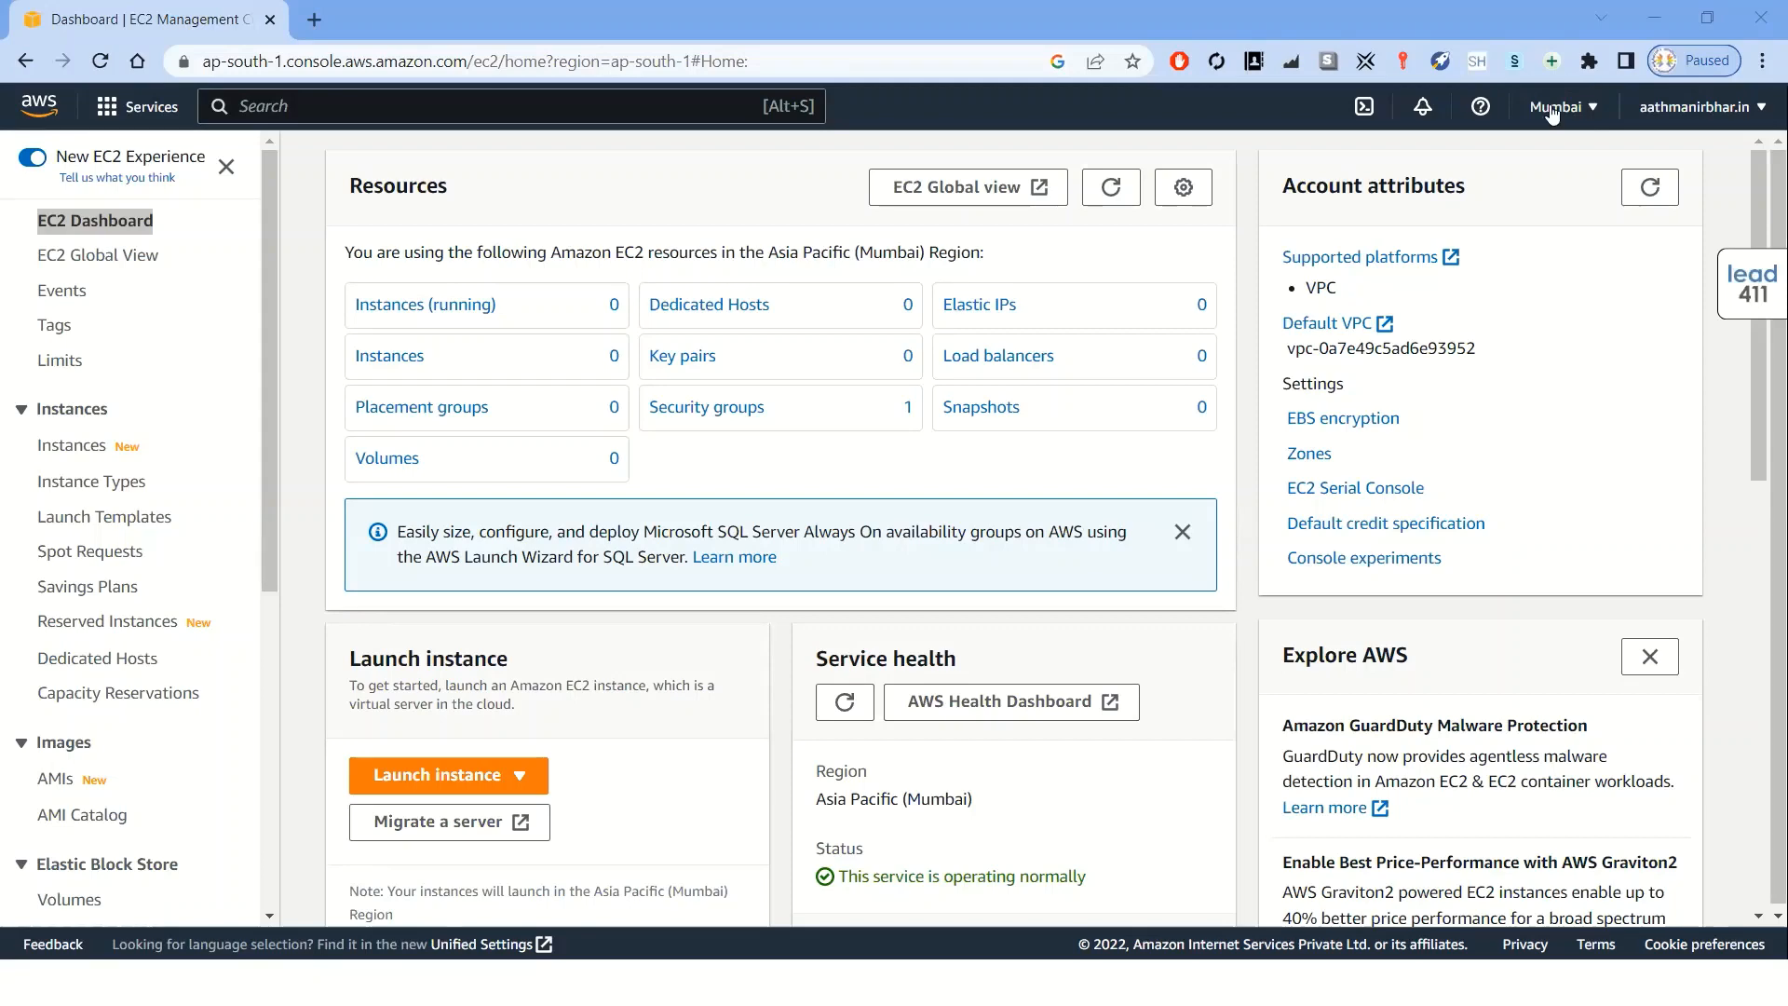
{"action": "left_click", "coordinate": [1593, 110]}
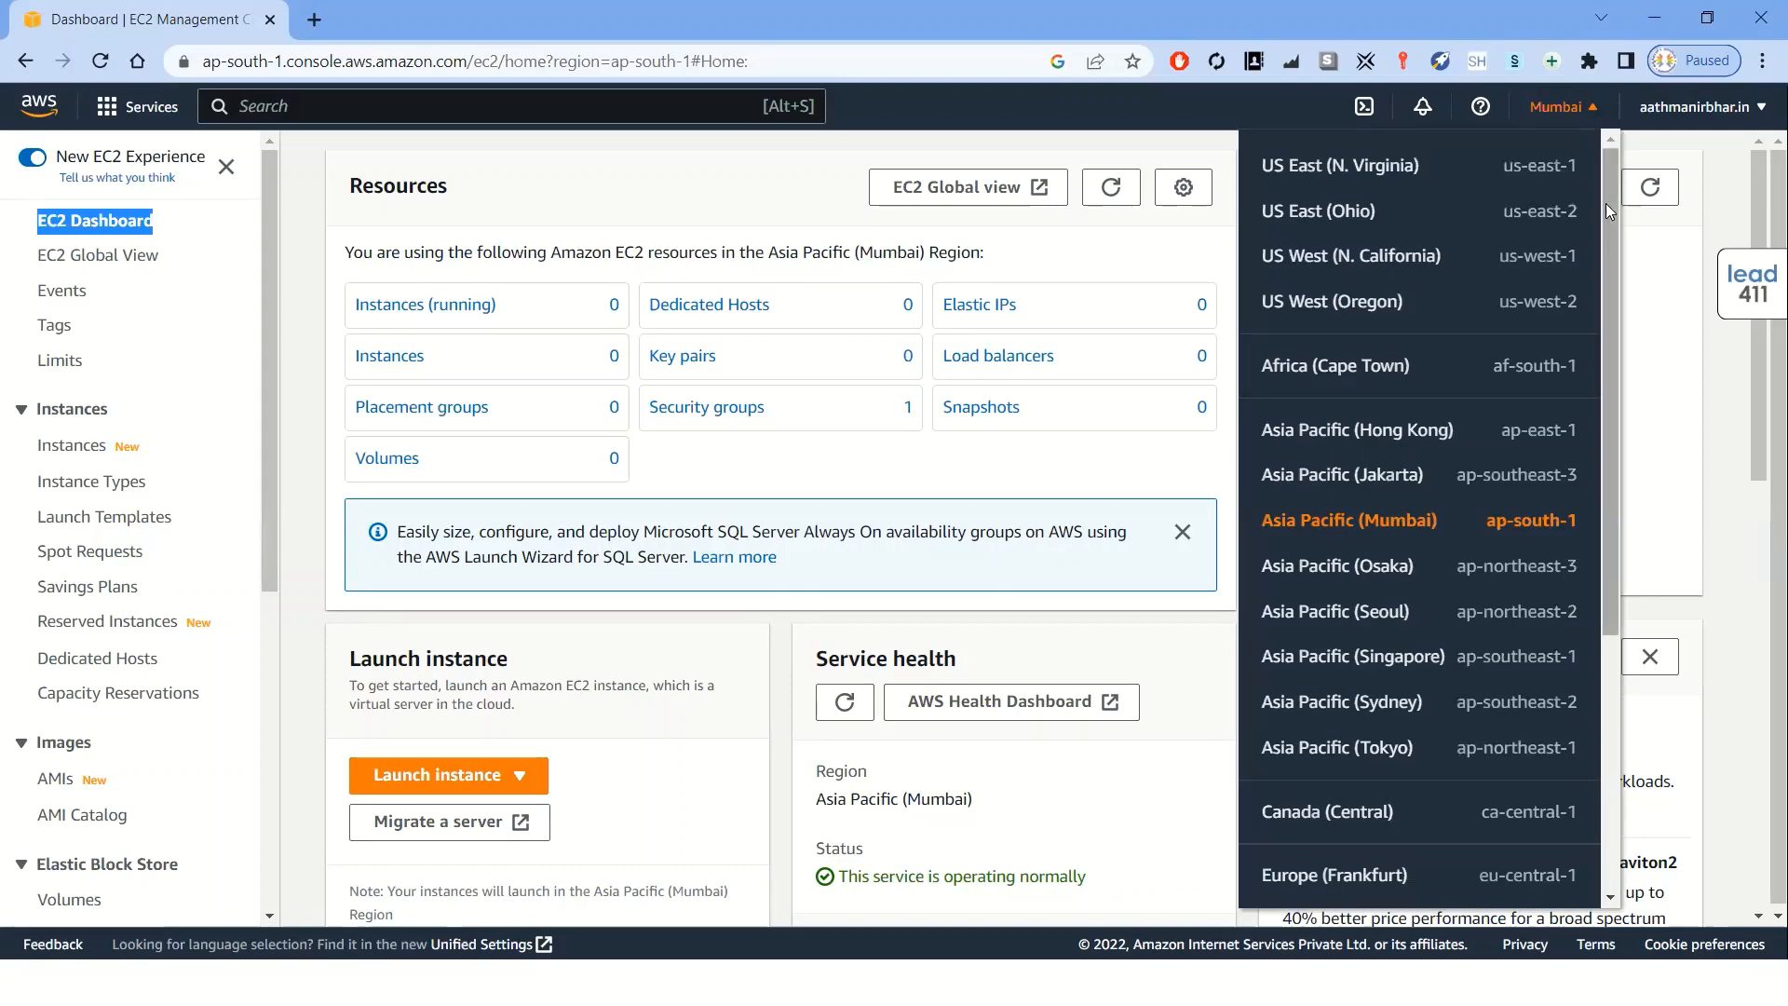
{"action": "left_click_drag", "start_coordinate": [1613, 186], "coordinate": [1607, 493]}
{"action": "left_click_drag", "start_coordinate": [1616, 428], "coordinate": [1617, 182]}
{"action": "left_click_drag", "start_coordinate": [1603, 359], "coordinate": [1611, 274]}
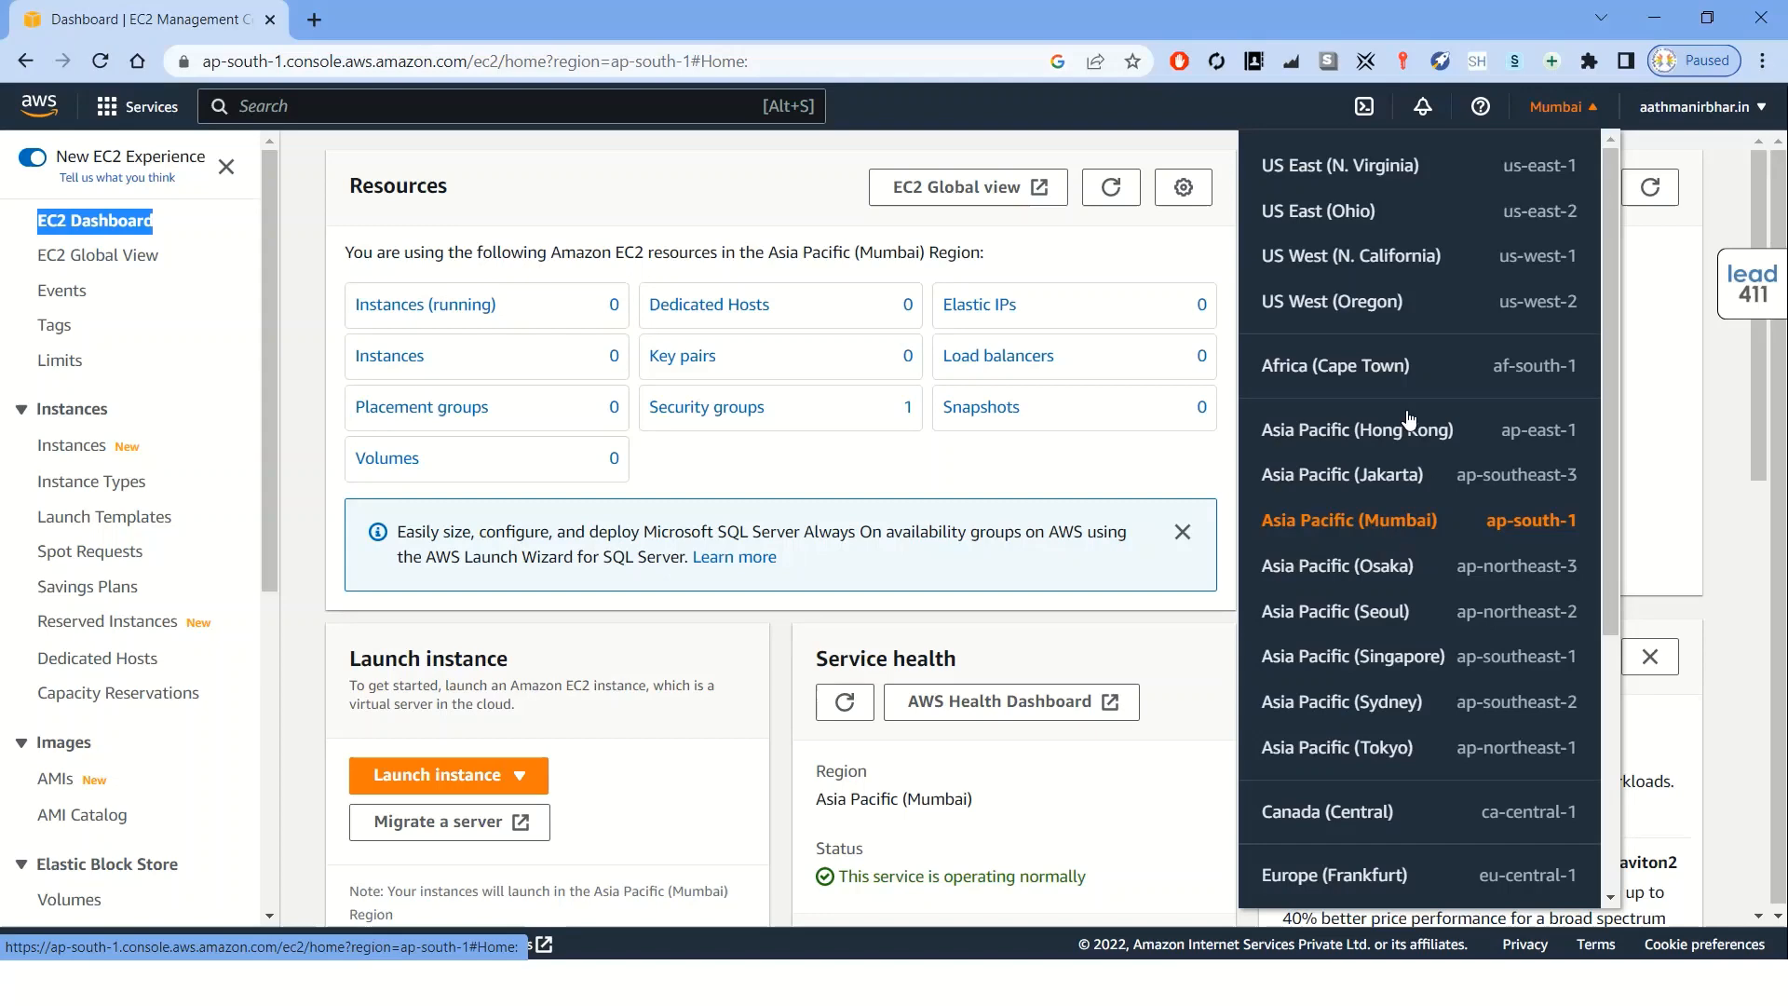
{"action": "left_click", "coordinate": [1379, 264]}
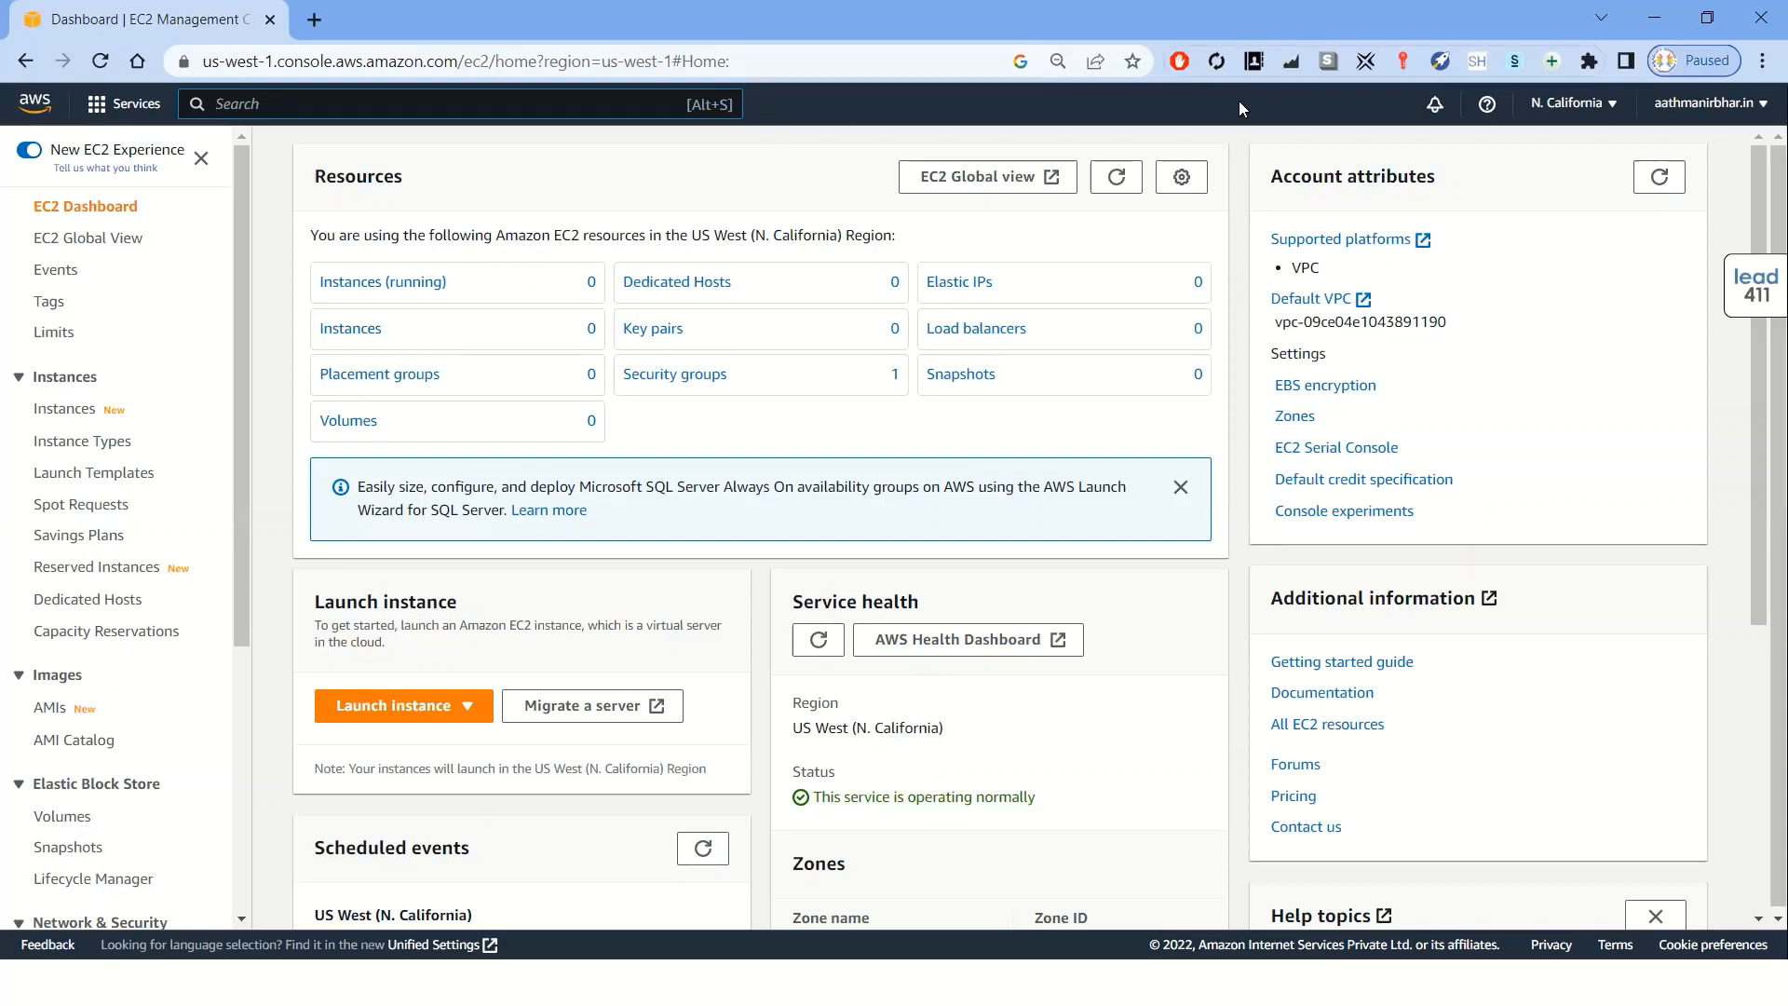
{"action": "mouse_move", "coordinate": [376, 201]}
{"action": "left_mouse_down"}
{"action": "mouse_move", "coordinate": [265, 240]}
{"action": "mouse_move", "coordinate": [277, 371]}
{"action": "left_mouse_up"}
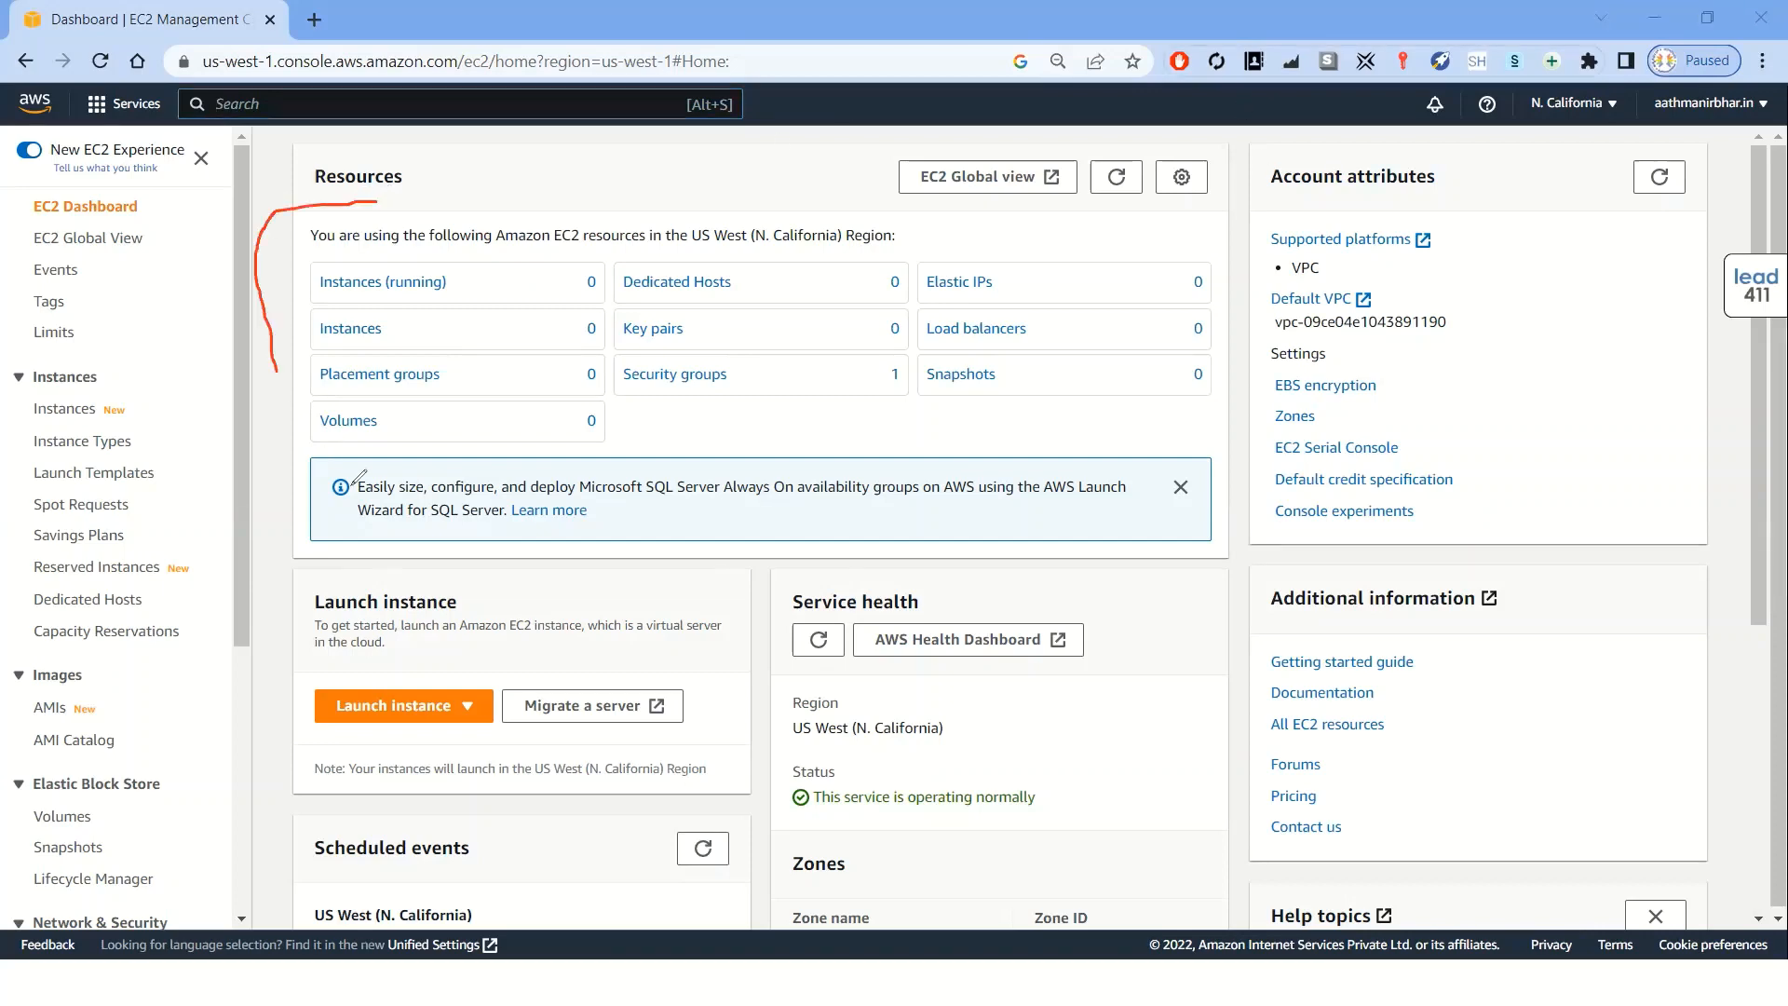
{"action": "mouse_move", "coordinate": [355, 482]}
{"action": "left_mouse_down"}
{"action": "mouse_move", "coordinate": [829, 536]}
{"action": "mouse_move", "coordinate": [1252, 242]}
{"action": "mouse_move", "coordinate": [987, 164]}
{"action": "mouse_move", "coordinate": [470, 155]}
{"action": "mouse_move", "coordinate": [338, 198]}
{"action": "left_mouse_up"}
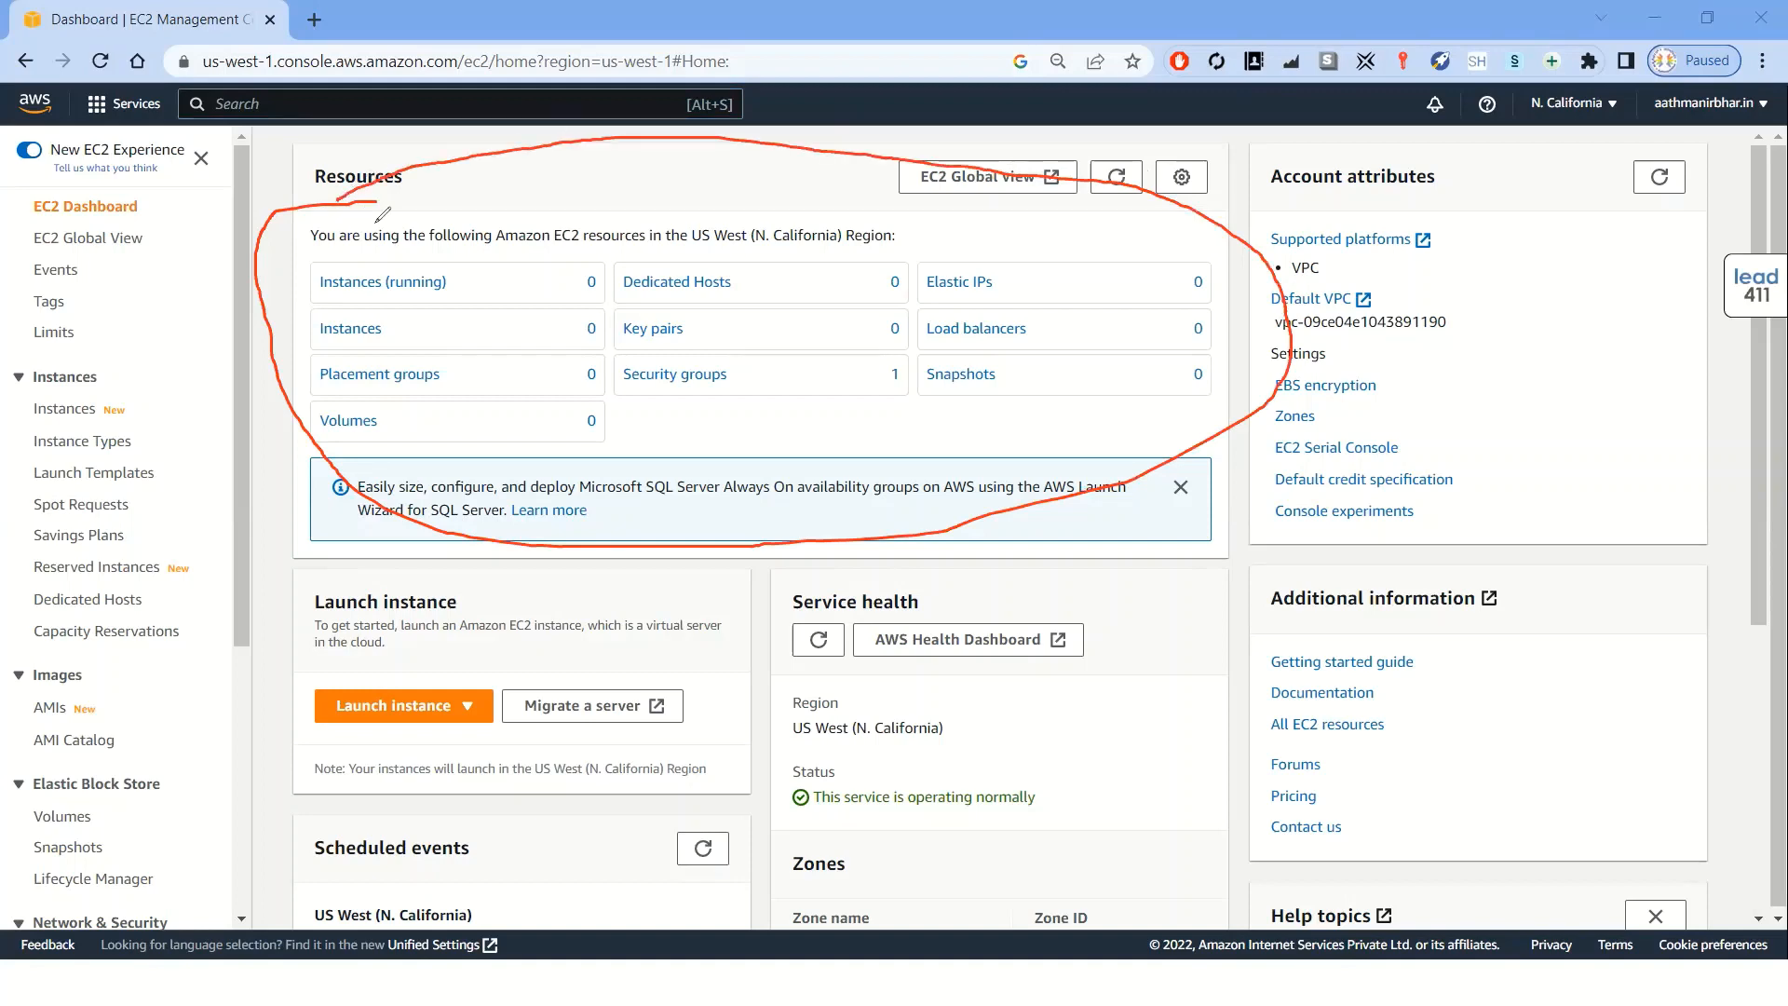
{"action": "left_click", "coordinate": [1047, 173]}
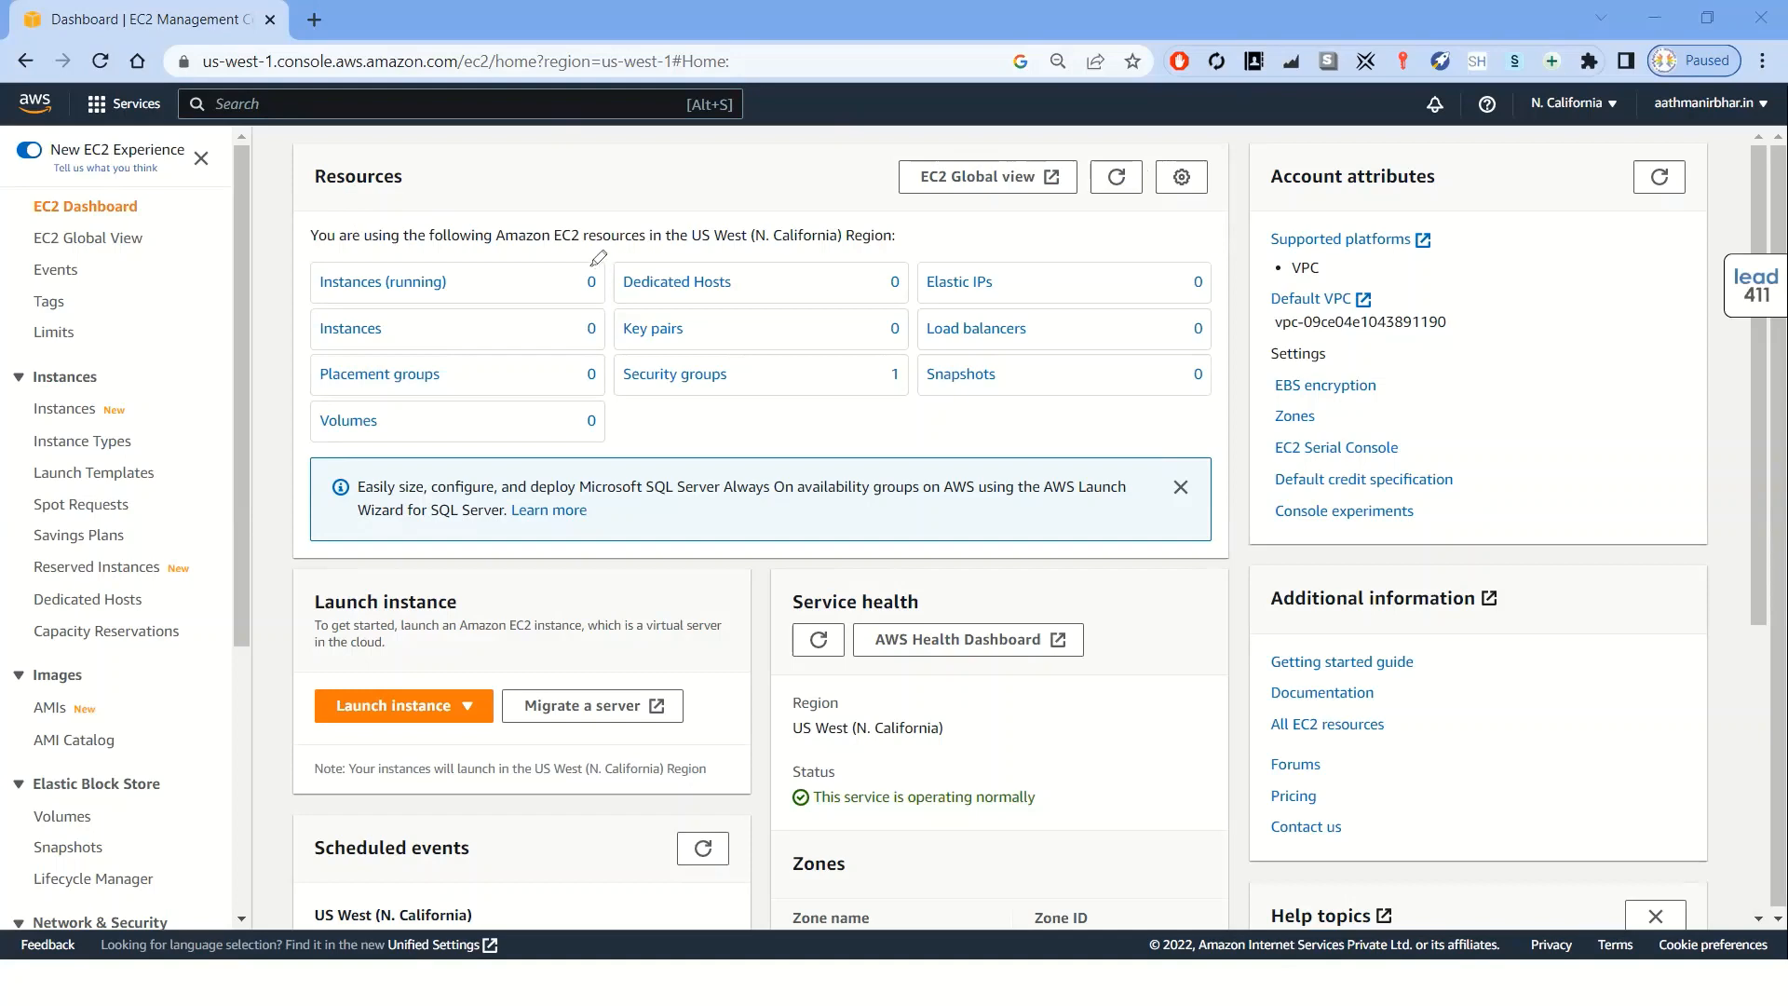
{"action": "mouse_move", "coordinate": [594, 266]}
{"action": "left_mouse_down"}
{"action": "mouse_move", "coordinate": [556, 298]}
{"action": "mouse_move", "coordinate": [589, 424]}
{"action": "mouse_move", "coordinate": [622, 427]}
{"action": "mouse_move", "coordinate": [605, 252]}
{"action": "mouse_move", "coordinate": [594, 262]}
{"action": "left_mouse_up"}
{"action": "mouse_move", "coordinate": [890, 273]}
{"action": "left_mouse_down"}
{"action": "mouse_move", "coordinate": [852, 349]}
{"action": "mouse_move", "coordinate": [936, 282]}
{"action": "mouse_move", "coordinate": [886, 274]}
{"action": "left_mouse_up"}
{"action": "left_click_drag", "start_coordinate": [614, 383], "coordinate": [667, 369]}
{"action": "left_click_drag", "start_coordinate": [611, 383], "coordinate": [646, 373]}
Start launching a new instance and name it demo-lab
{"action": "left_click", "coordinate": [417, 717]}
{"action": "left_click", "coordinate": [412, 742]}
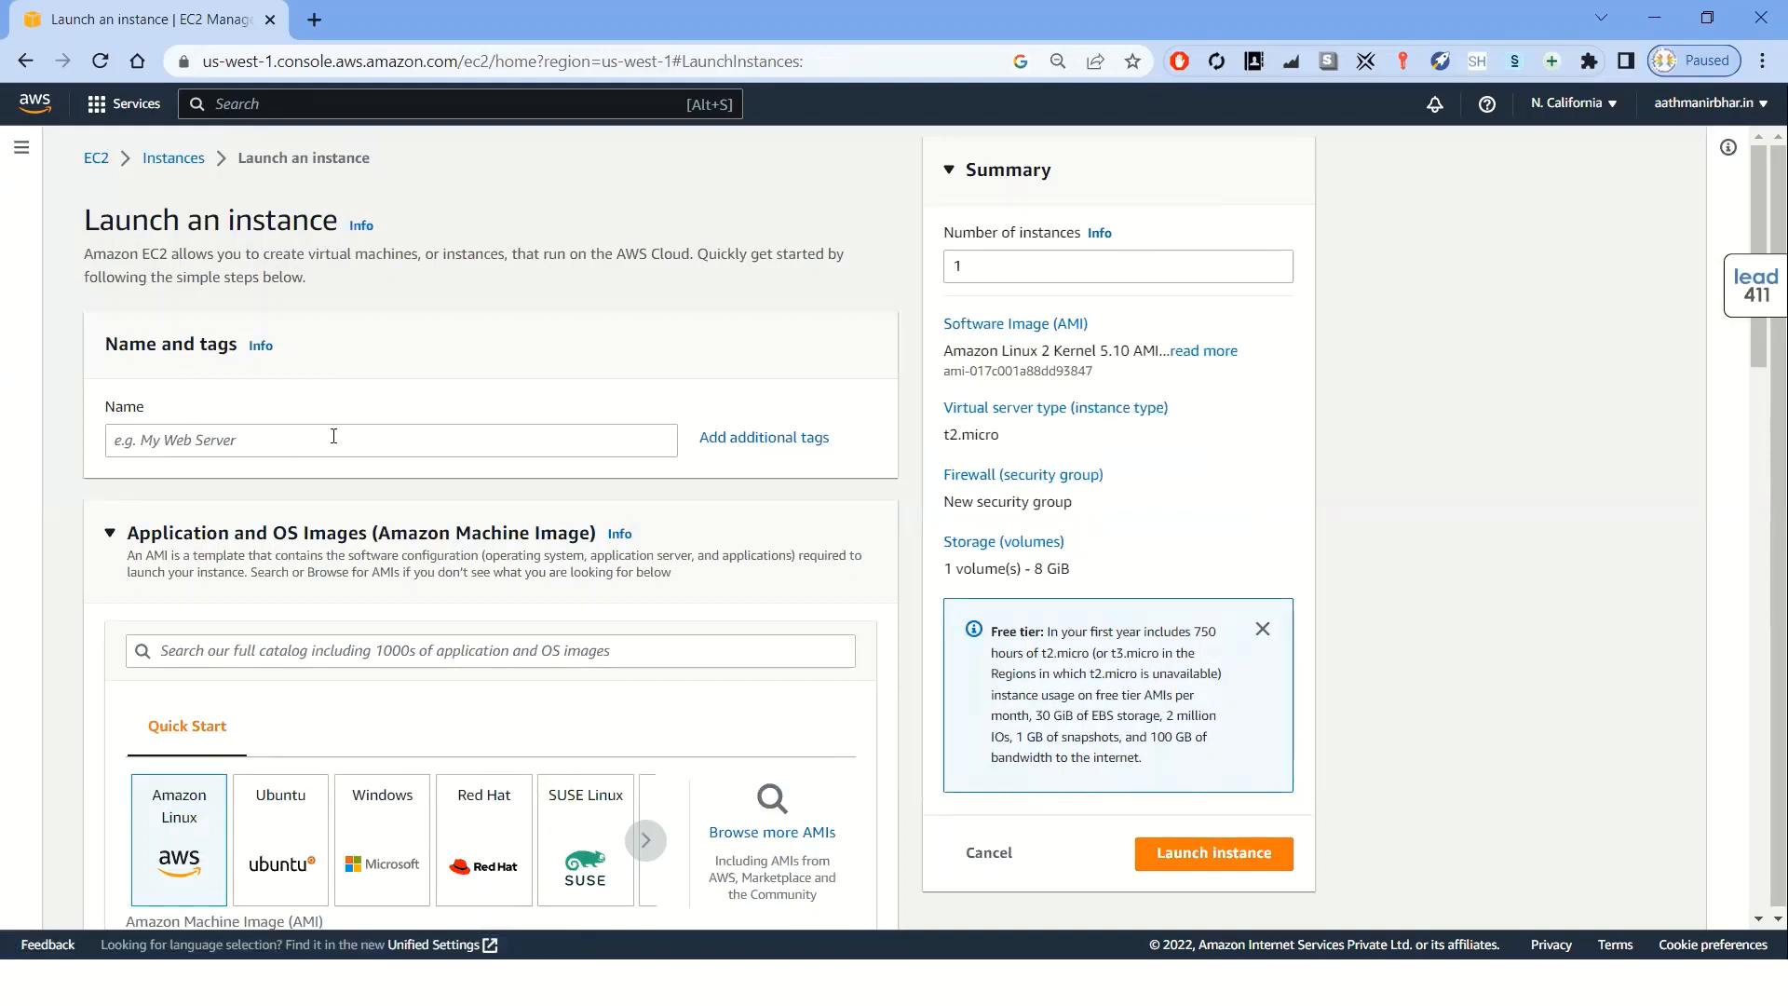
{"action": "left_click", "coordinate": [248, 440]}
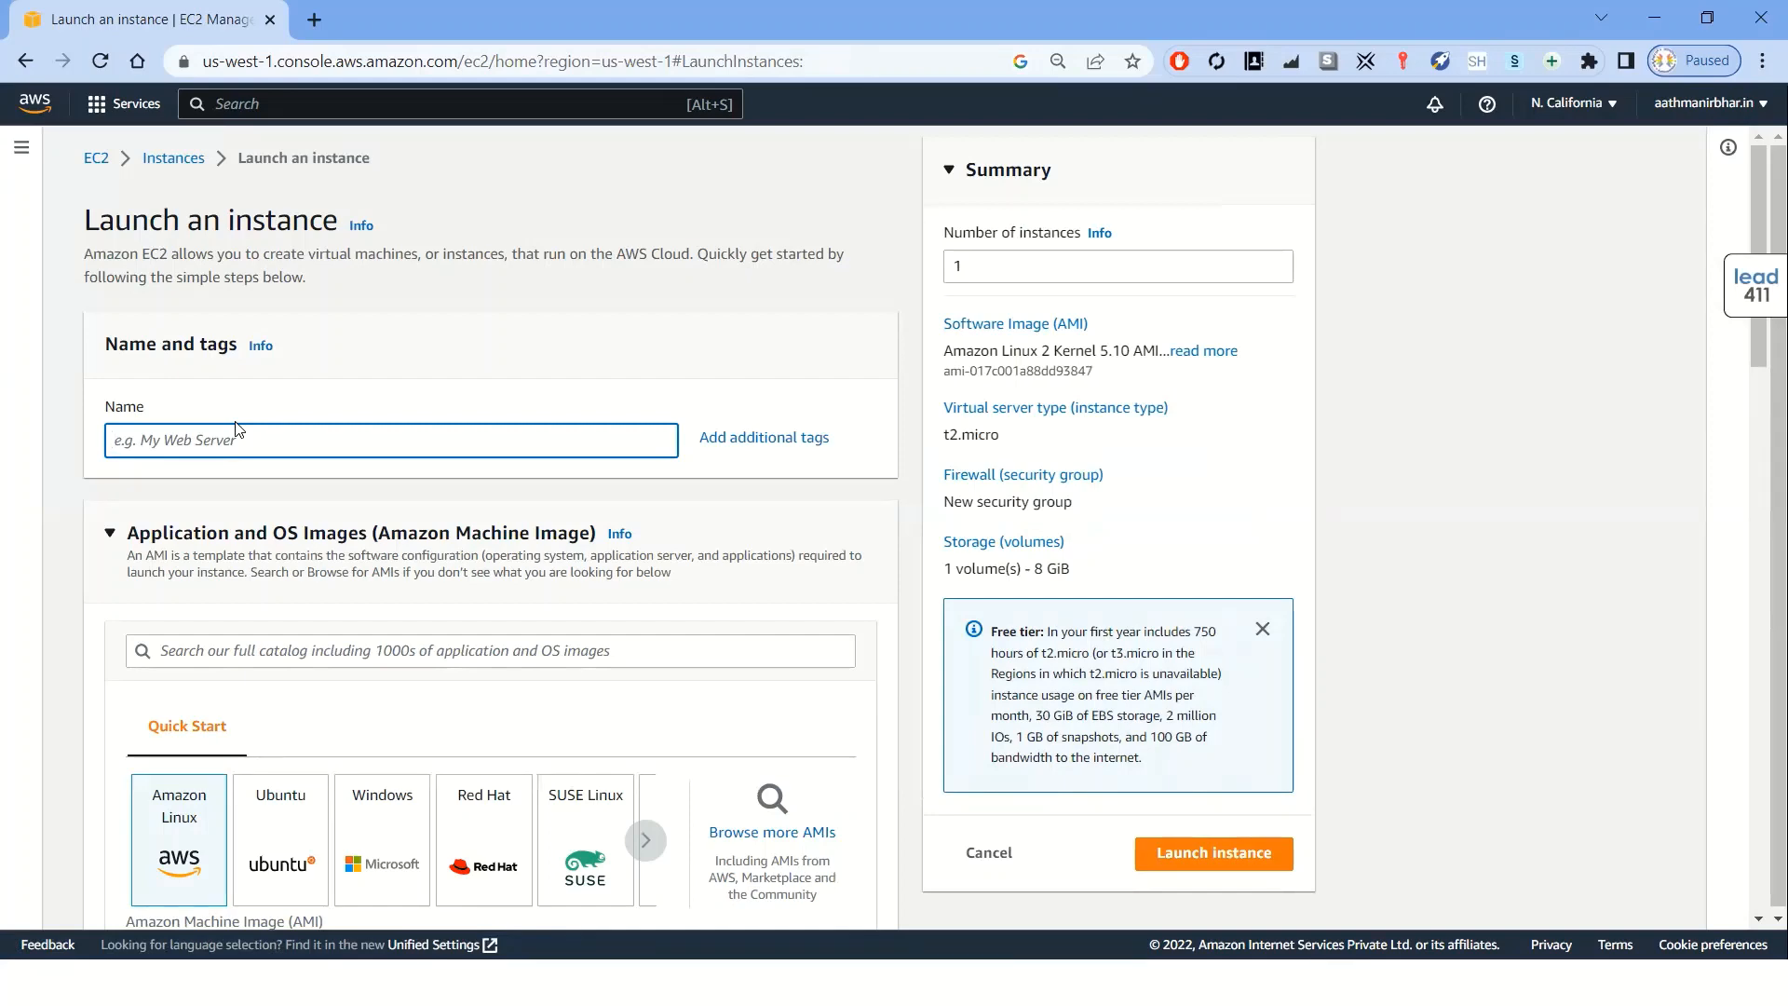
{"action": "type", "text": "demo-lab"}
Examine the Quick Start operating system images, scrolling the image carousel to see more options
{"action": "left_click_drag", "start_coordinate": [1758, 361], "coordinate": [1754, 440]}
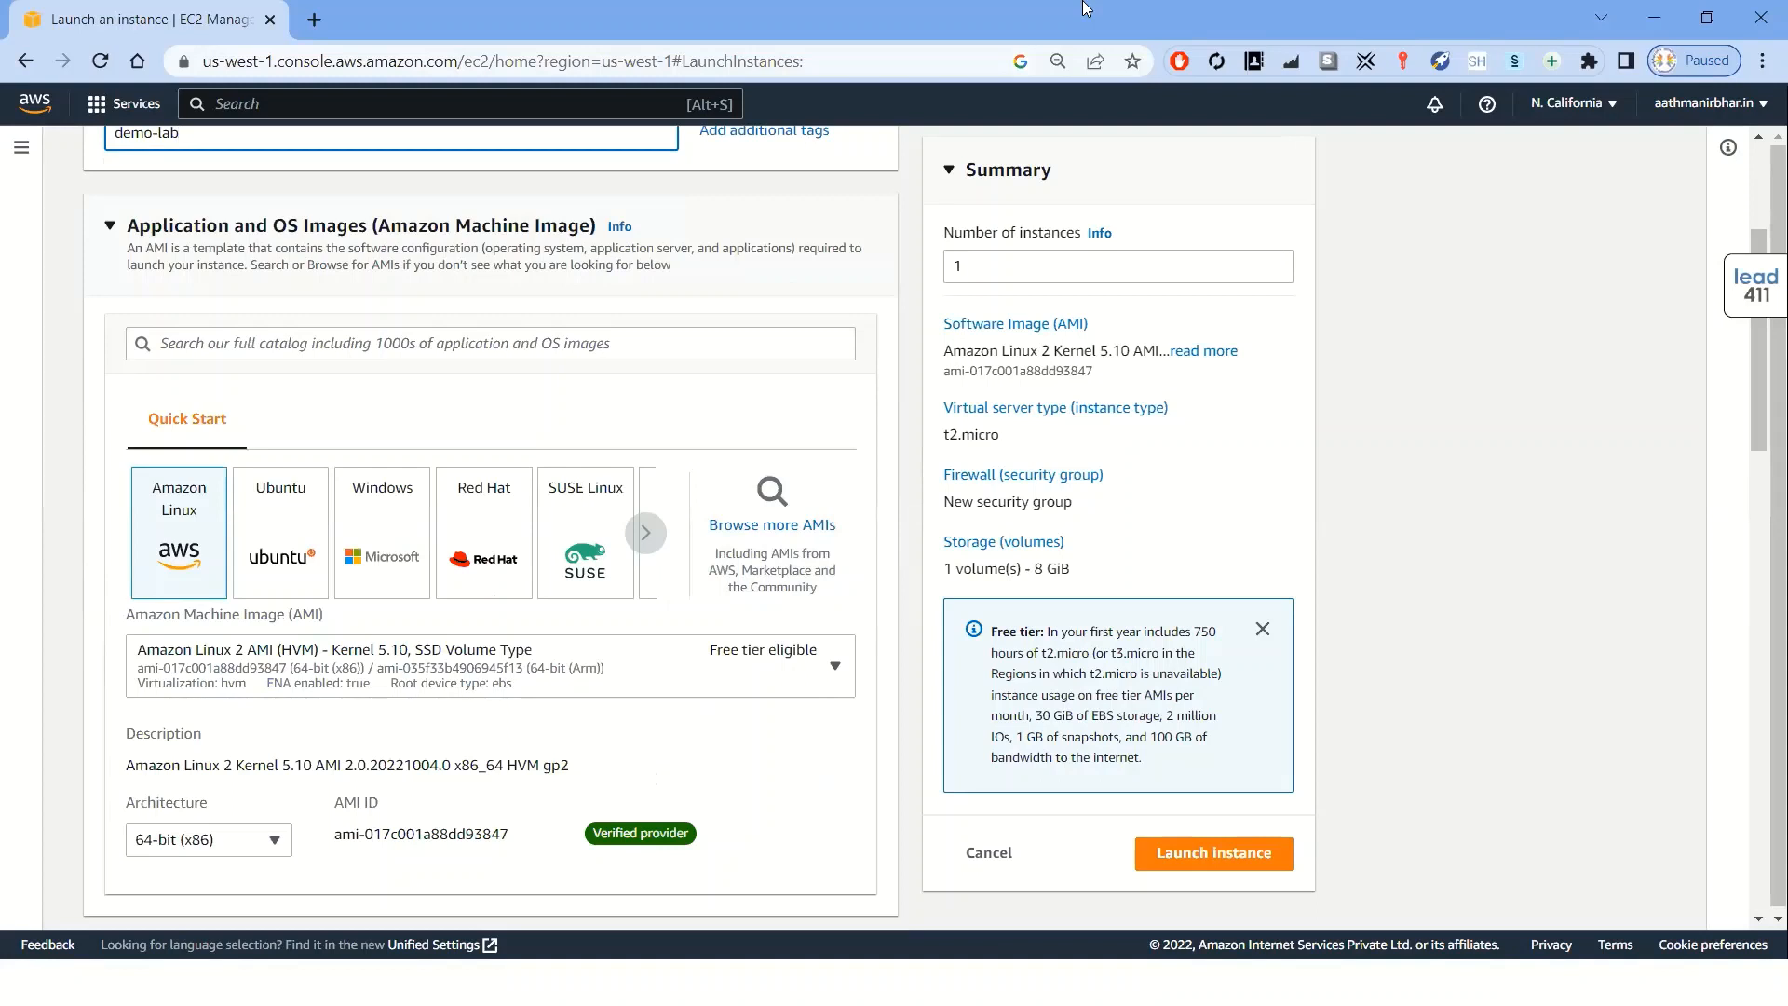
{"action": "mouse_move", "coordinate": [740, 508]}
{"action": "left_mouse_down"}
{"action": "mouse_move", "coordinate": [721, 538]}
{"action": "mouse_move", "coordinate": [839, 526]}
{"action": "mouse_move", "coordinate": [773, 482]}
{"action": "mouse_move", "coordinate": [736, 493]}
{"action": "mouse_move", "coordinate": [736, 512]}
{"action": "left_mouse_up"}
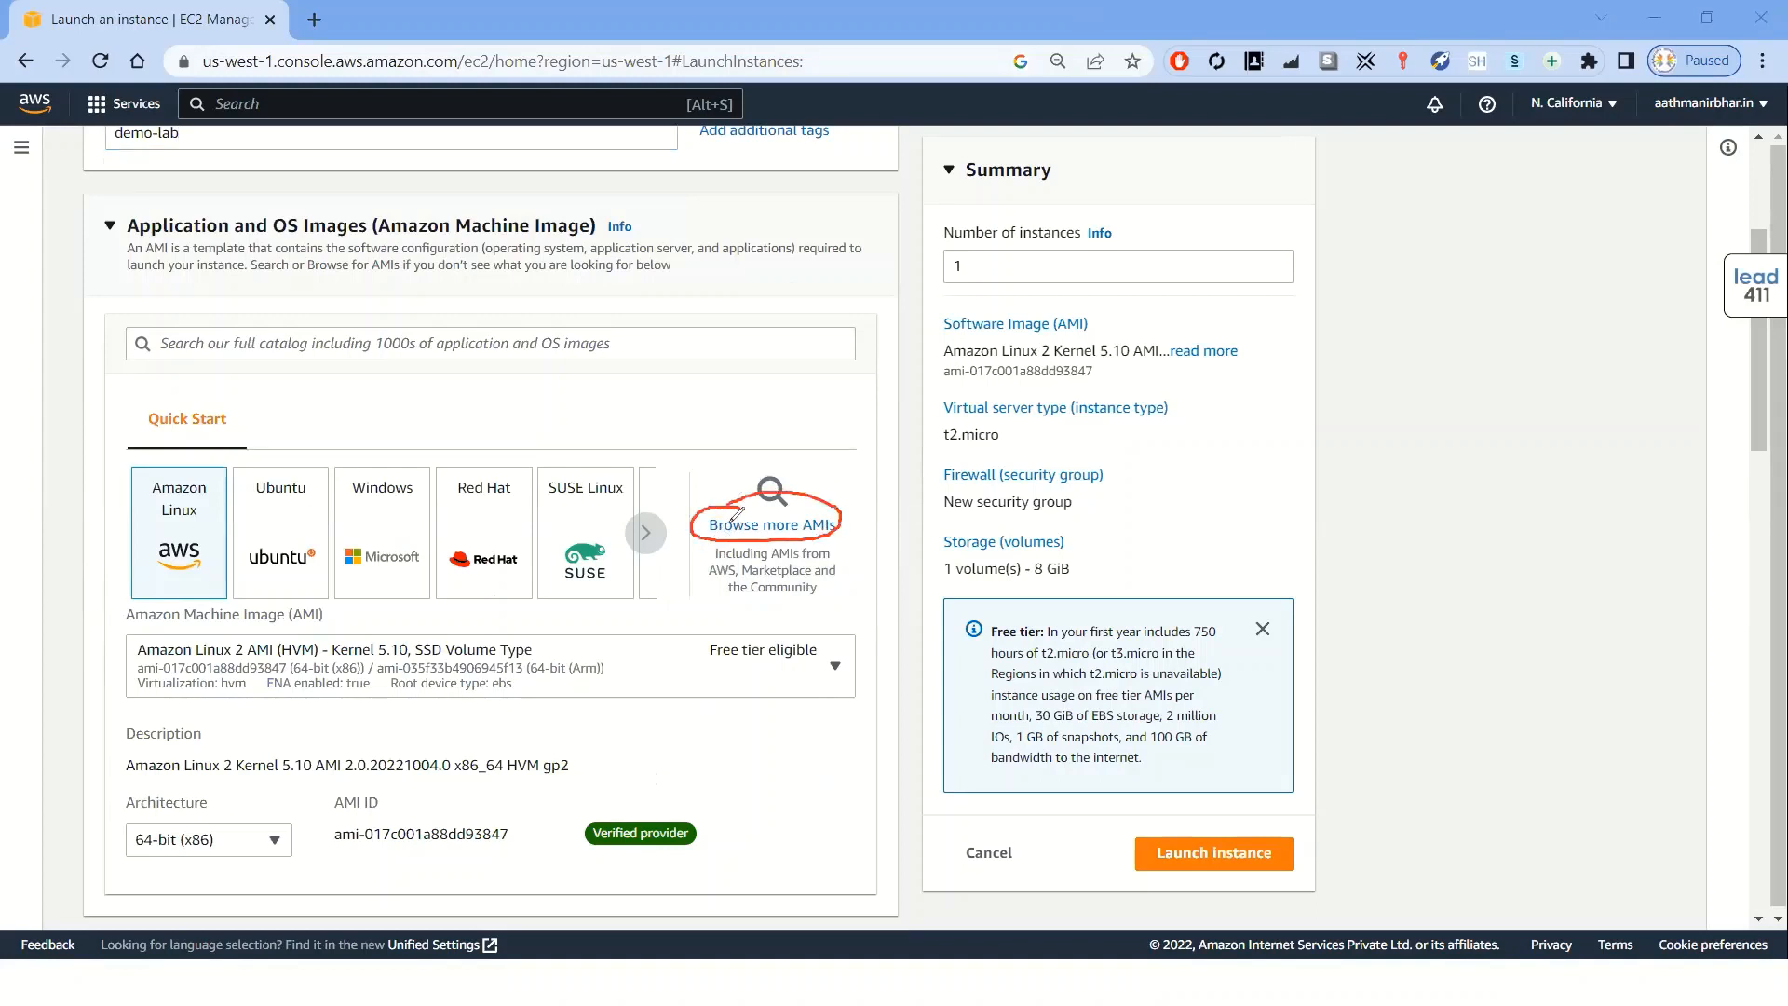
{"action": "left_click_drag", "start_coordinate": [183, 505], "coordinate": [227, 477]}
{"action": "left_click_drag", "start_coordinate": [268, 529], "coordinate": [310, 513]}
{"action": "left_click_drag", "start_coordinate": [375, 522], "coordinate": [635, 501]}
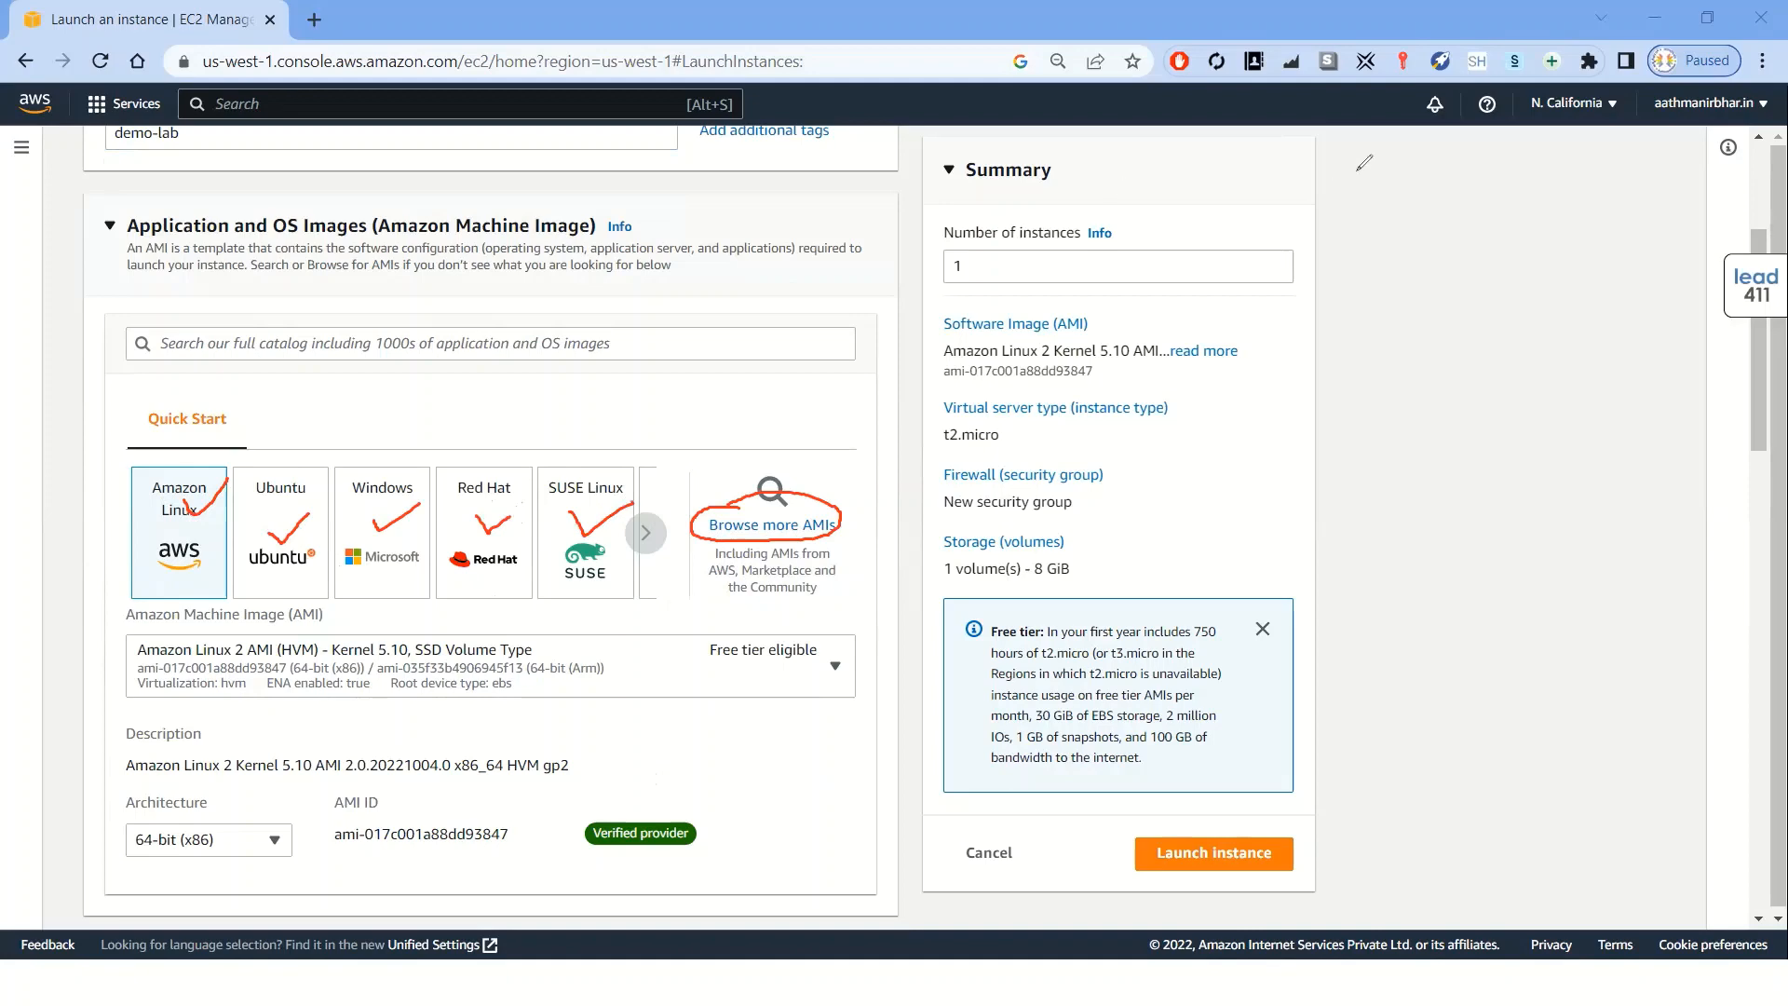
{"action": "left_click", "coordinate": [647, 536]}
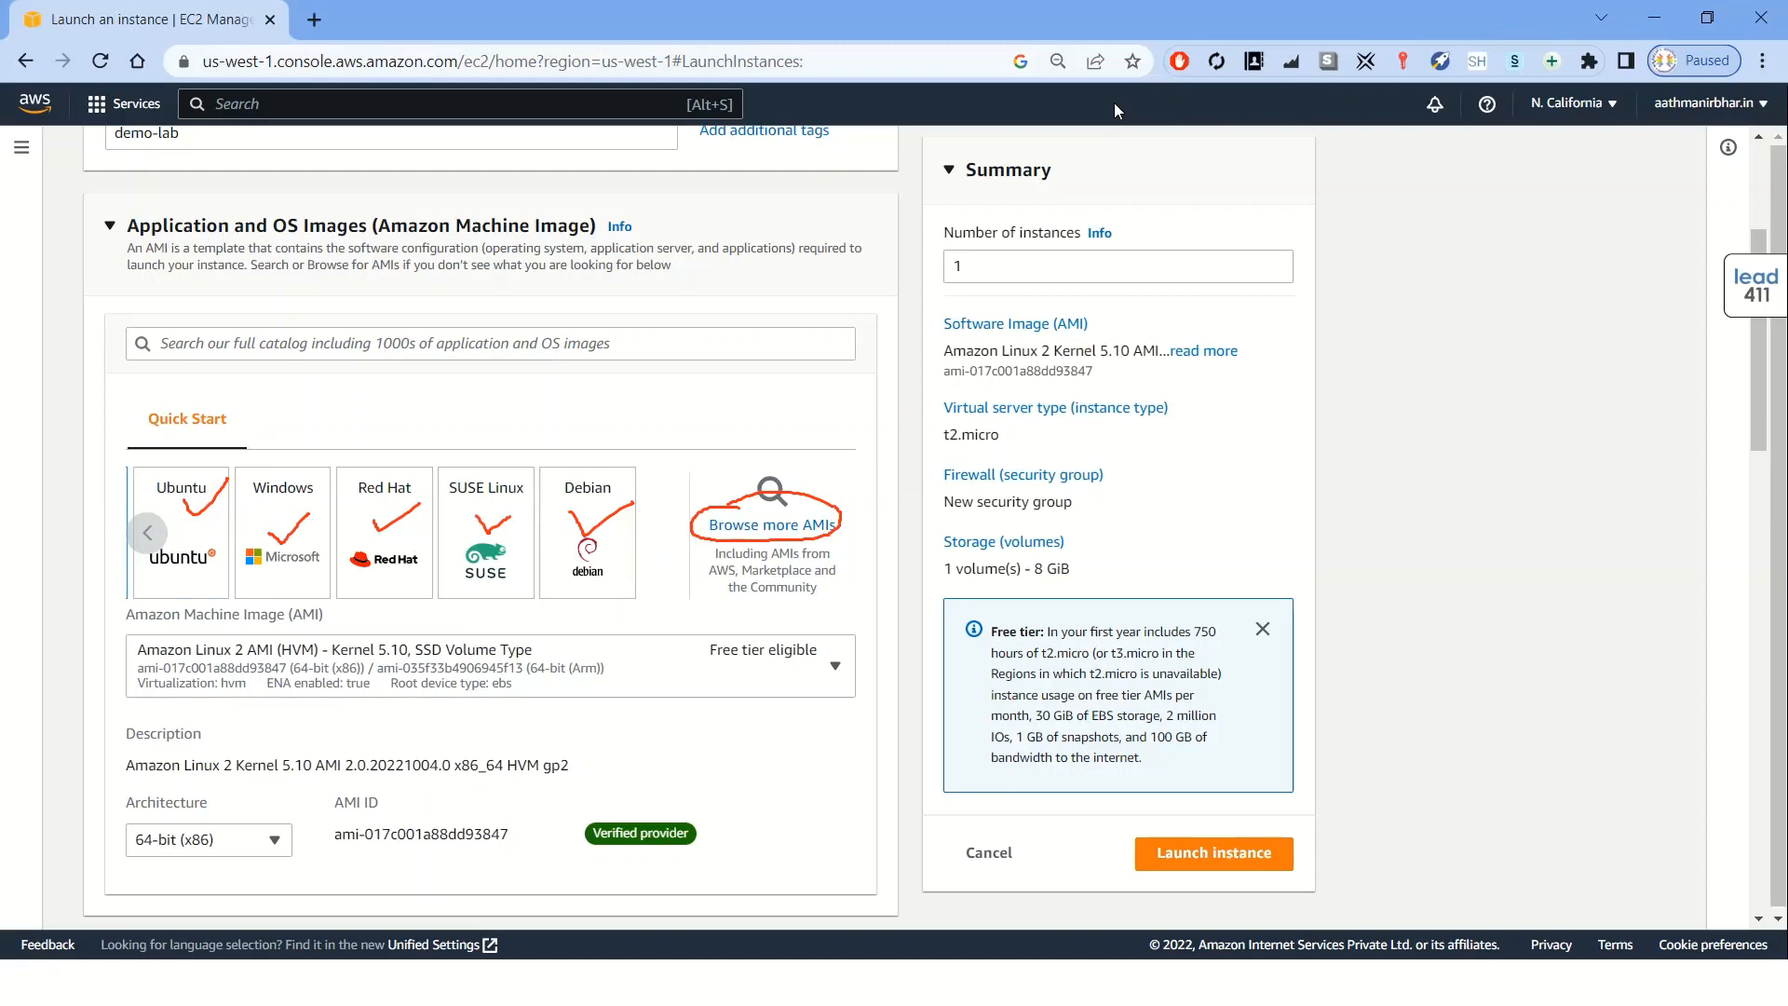
{"action": "left_click", "coordinate": [714, 506]}
{"action": "left_click", "coordinate": [622, 503]}
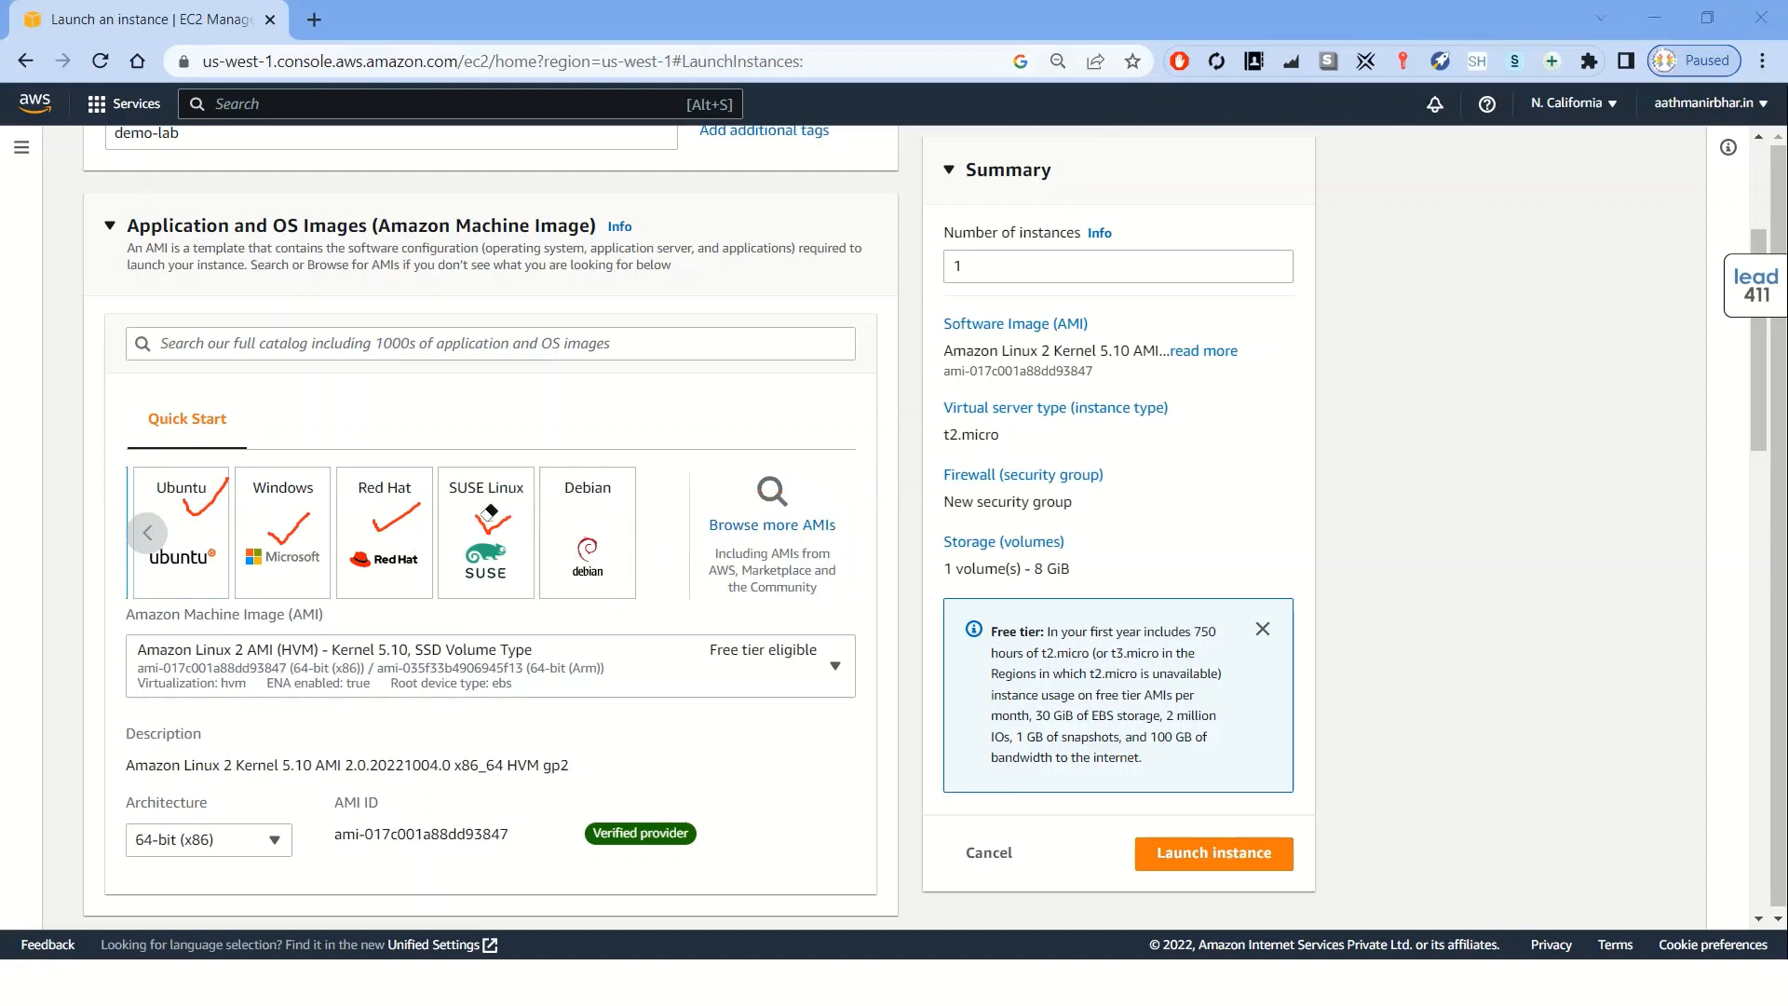
{"action": "left_click", "coordinate": [494, 521]}
{"action": "left_click", "coordinate": [410, 507]}
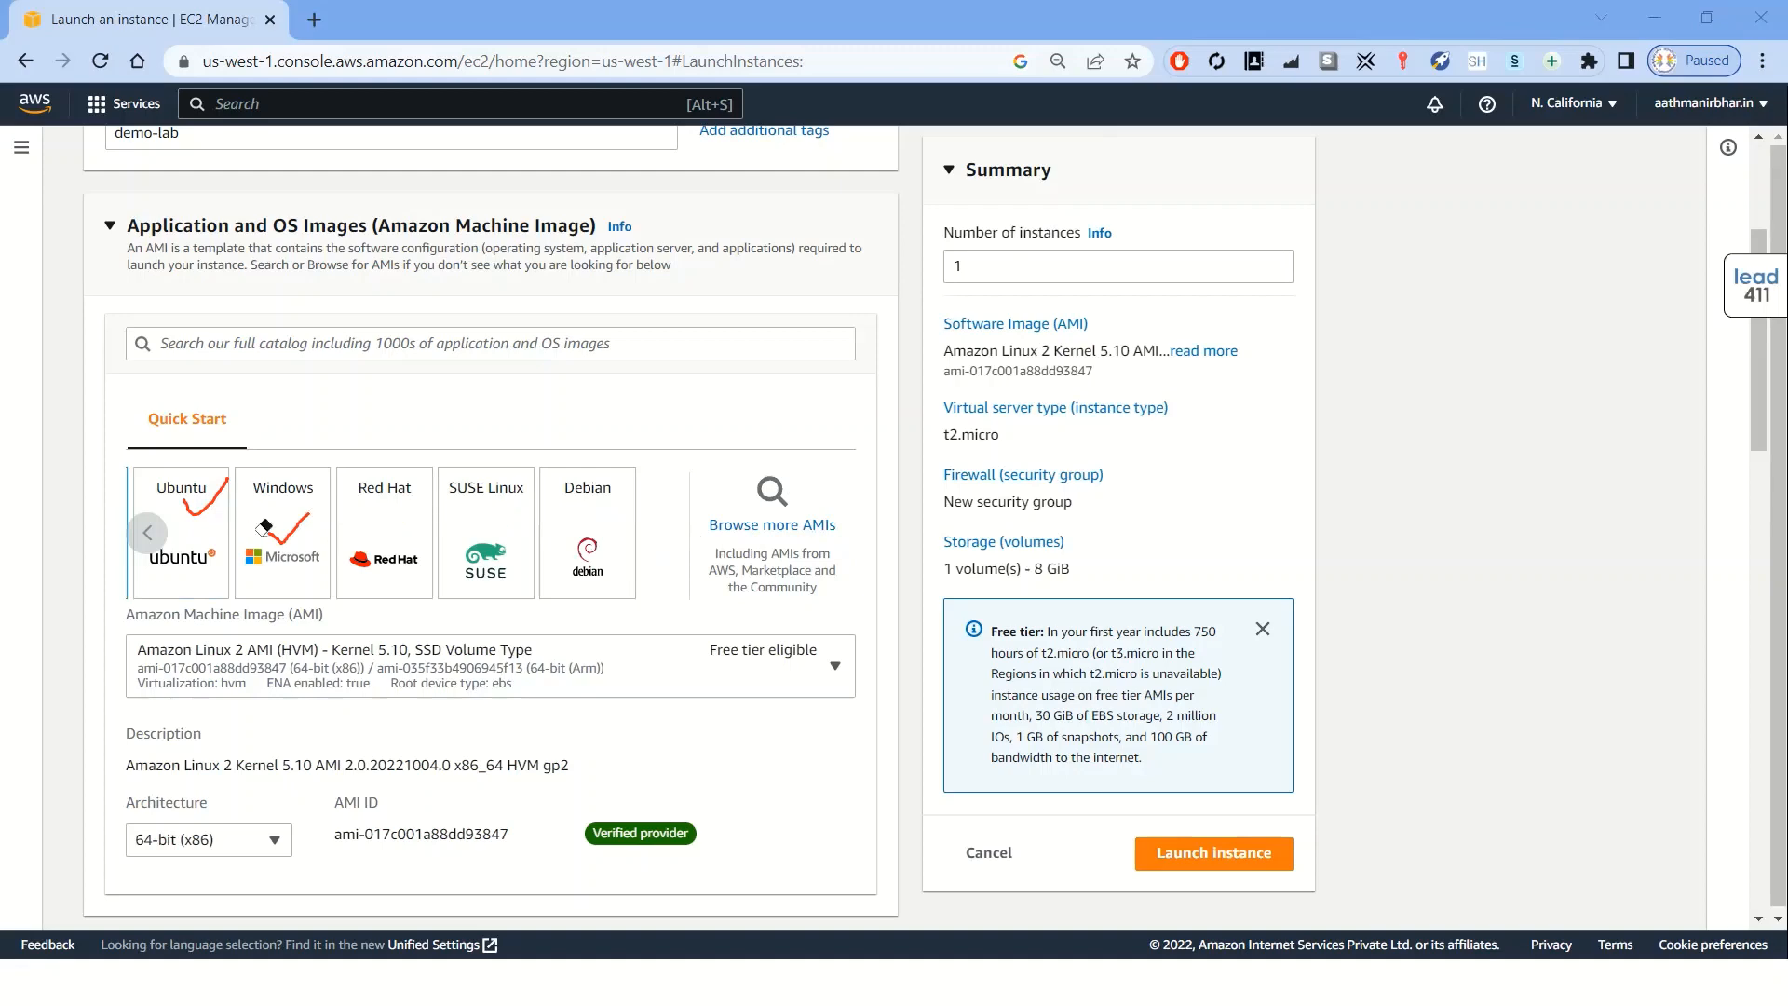
{"action": "left_click", "coordinate": [216, 492]}
{"action": "left_click", "coordinate": [294, 529]}
Choose the Windows quick-start image, Microsoft Windows Server 2022 Base
{"action": "left_click", "coordinate": [145, 533]}
{"action": "left_click", "coordinate": [393, 534]}
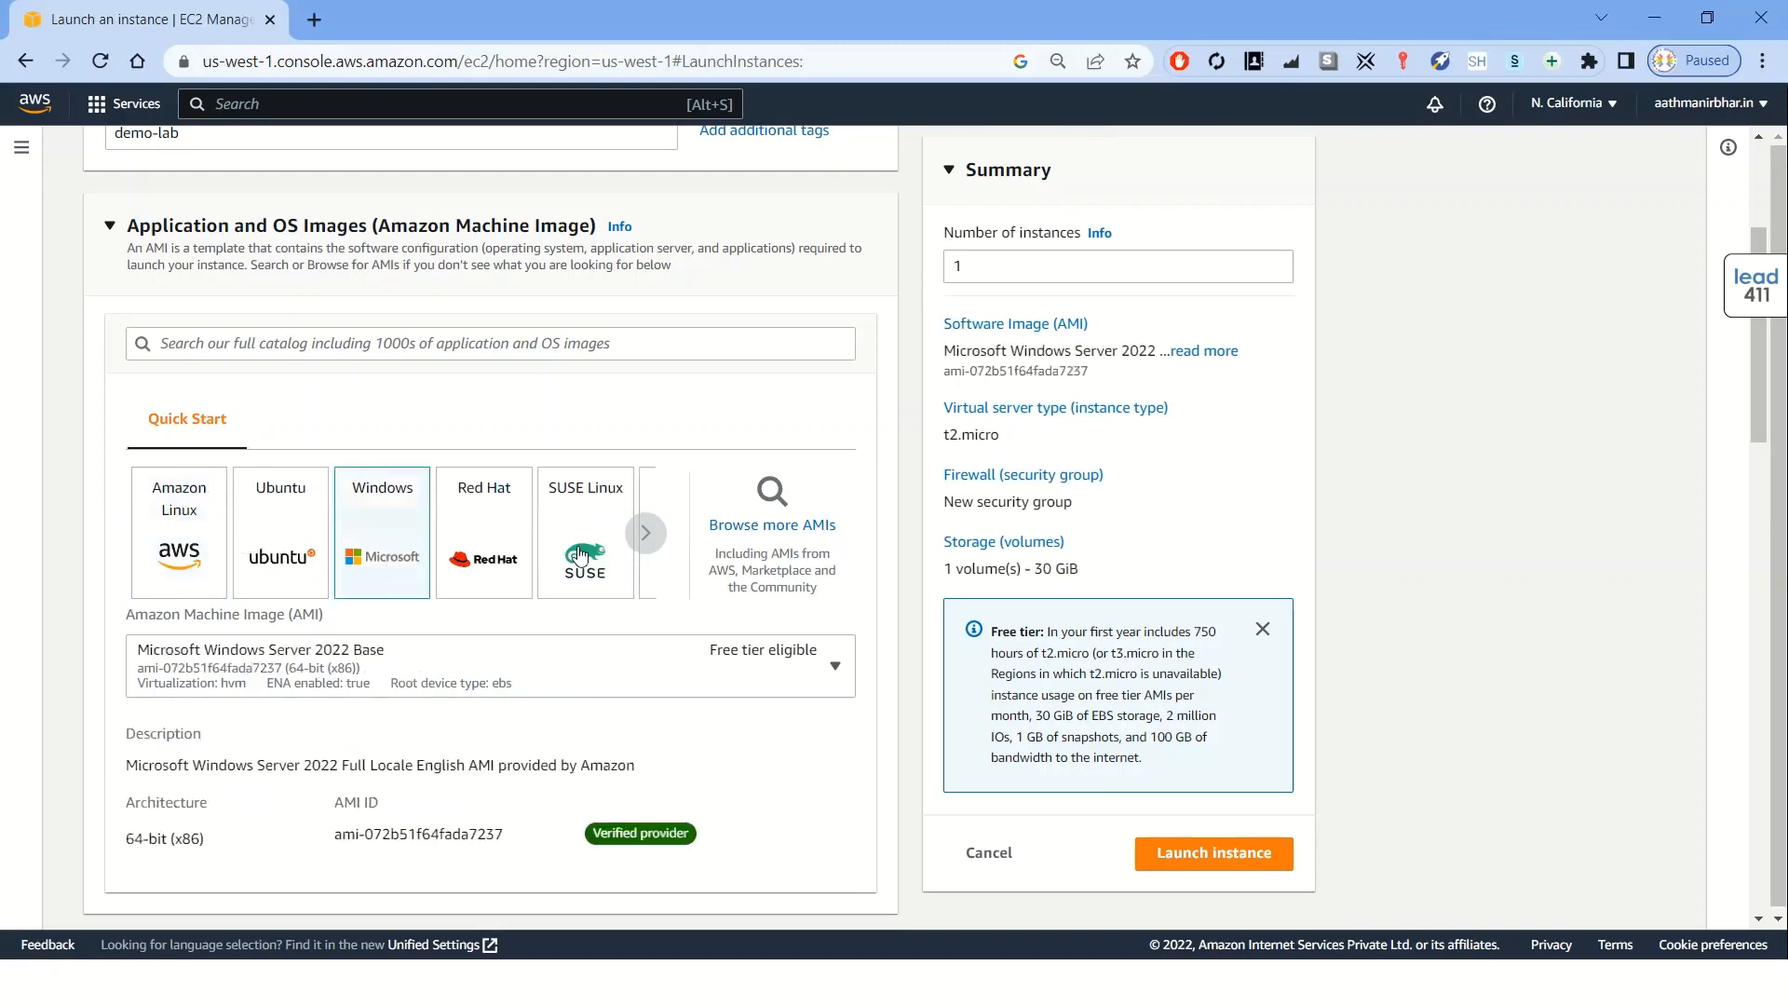
{"action": "scroll", "coordinate": [577, 559], "scroll_direction": "down", "scroll_amount": 1}
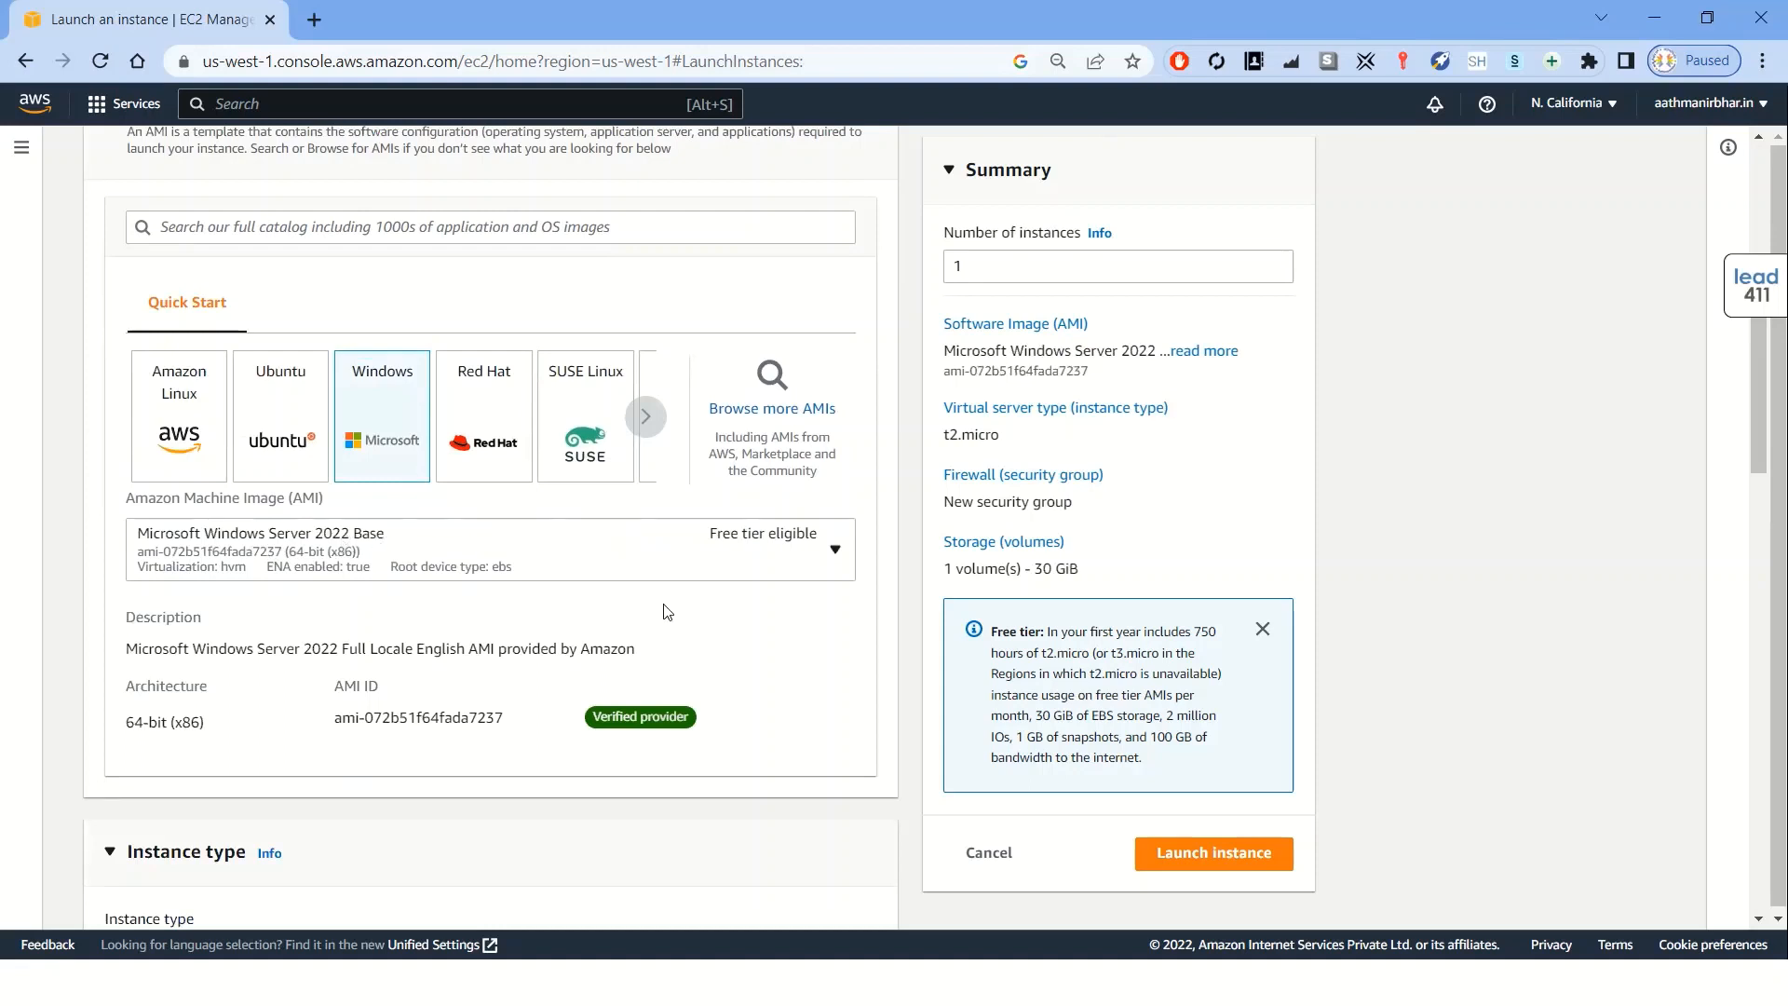
{"action": "scroll", "coordinate": [667, 611], "scroll_direction": "down", "scroll_amount": 6}
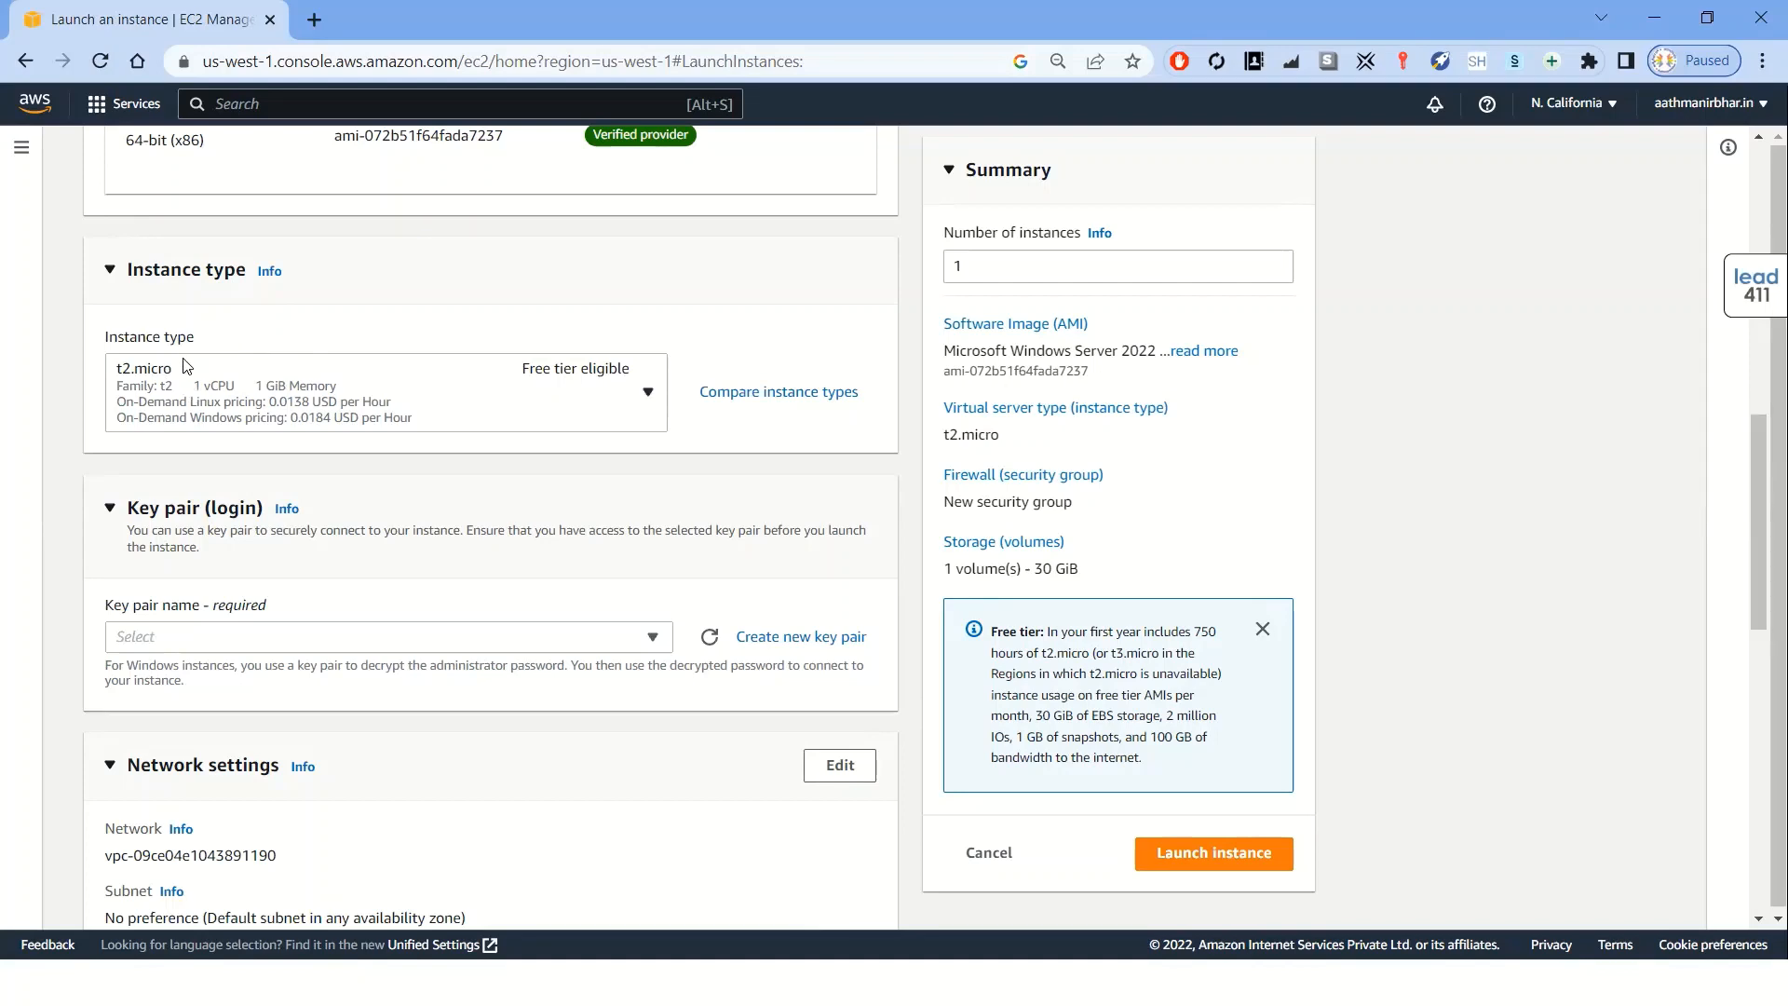
Examine the available instance types and their memory and pricing, keeping t2.micro selected
{"action": "left_click", "coordinate": [138, 373]}
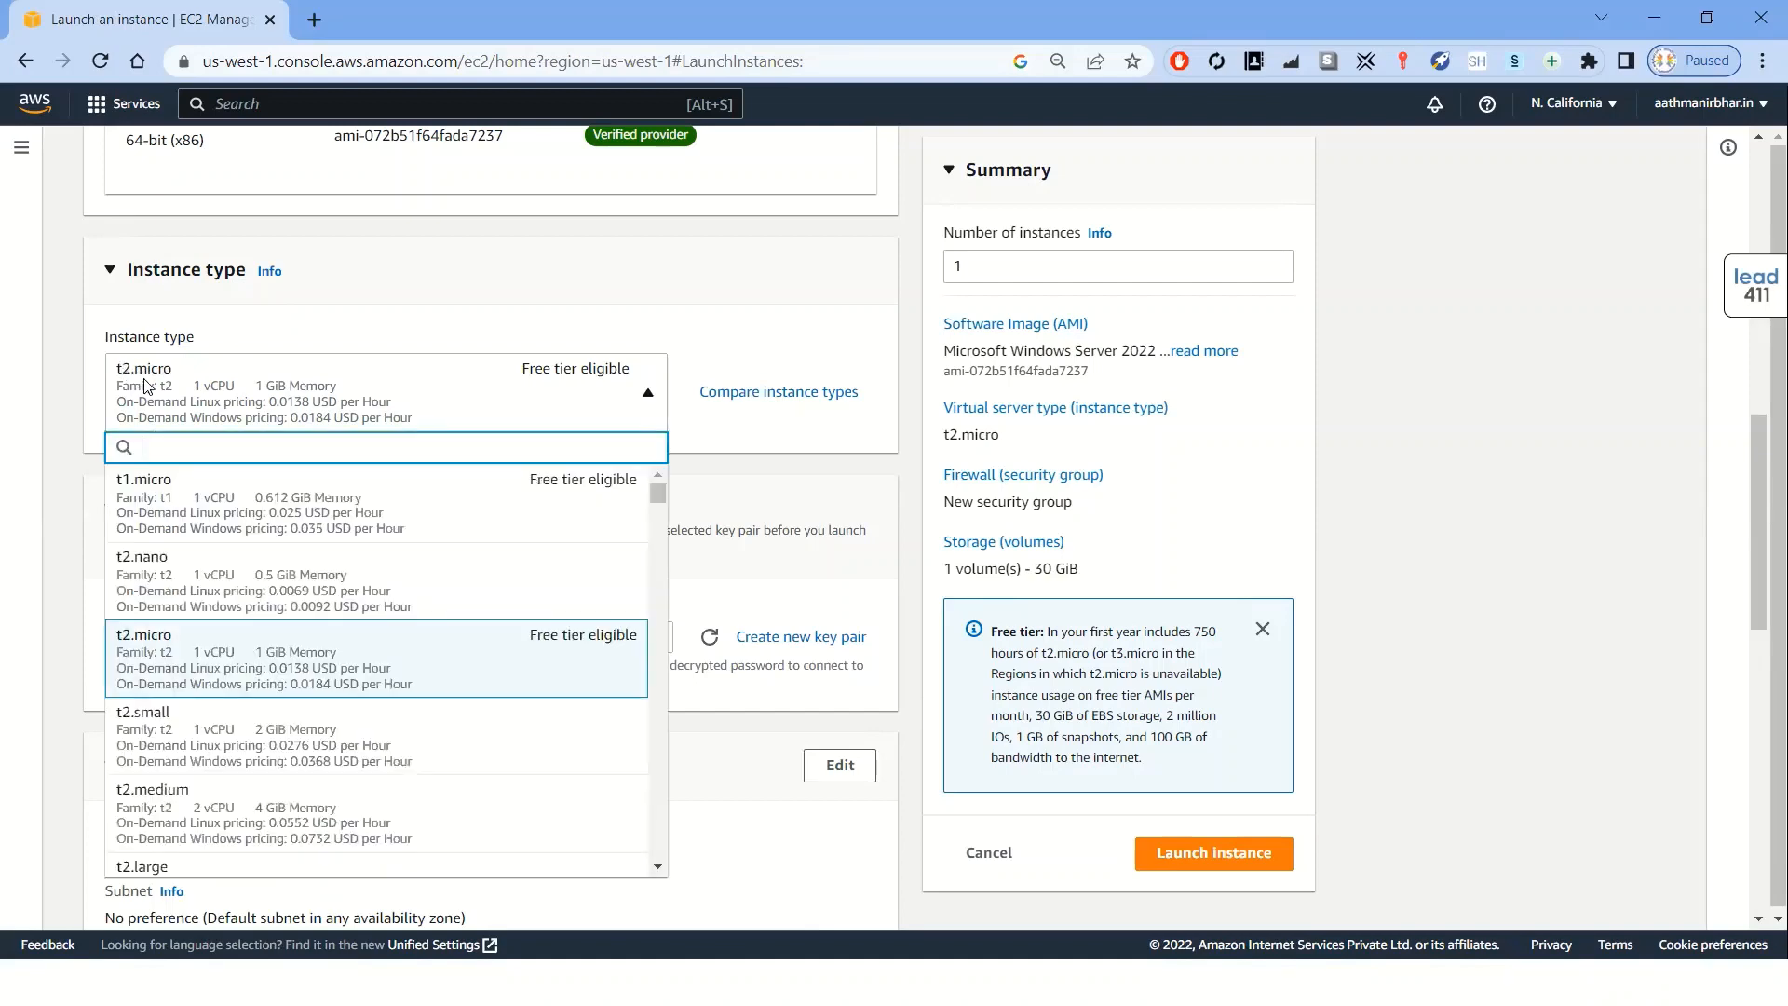
{"action": "left_click", "coordinate": [251, 368]}
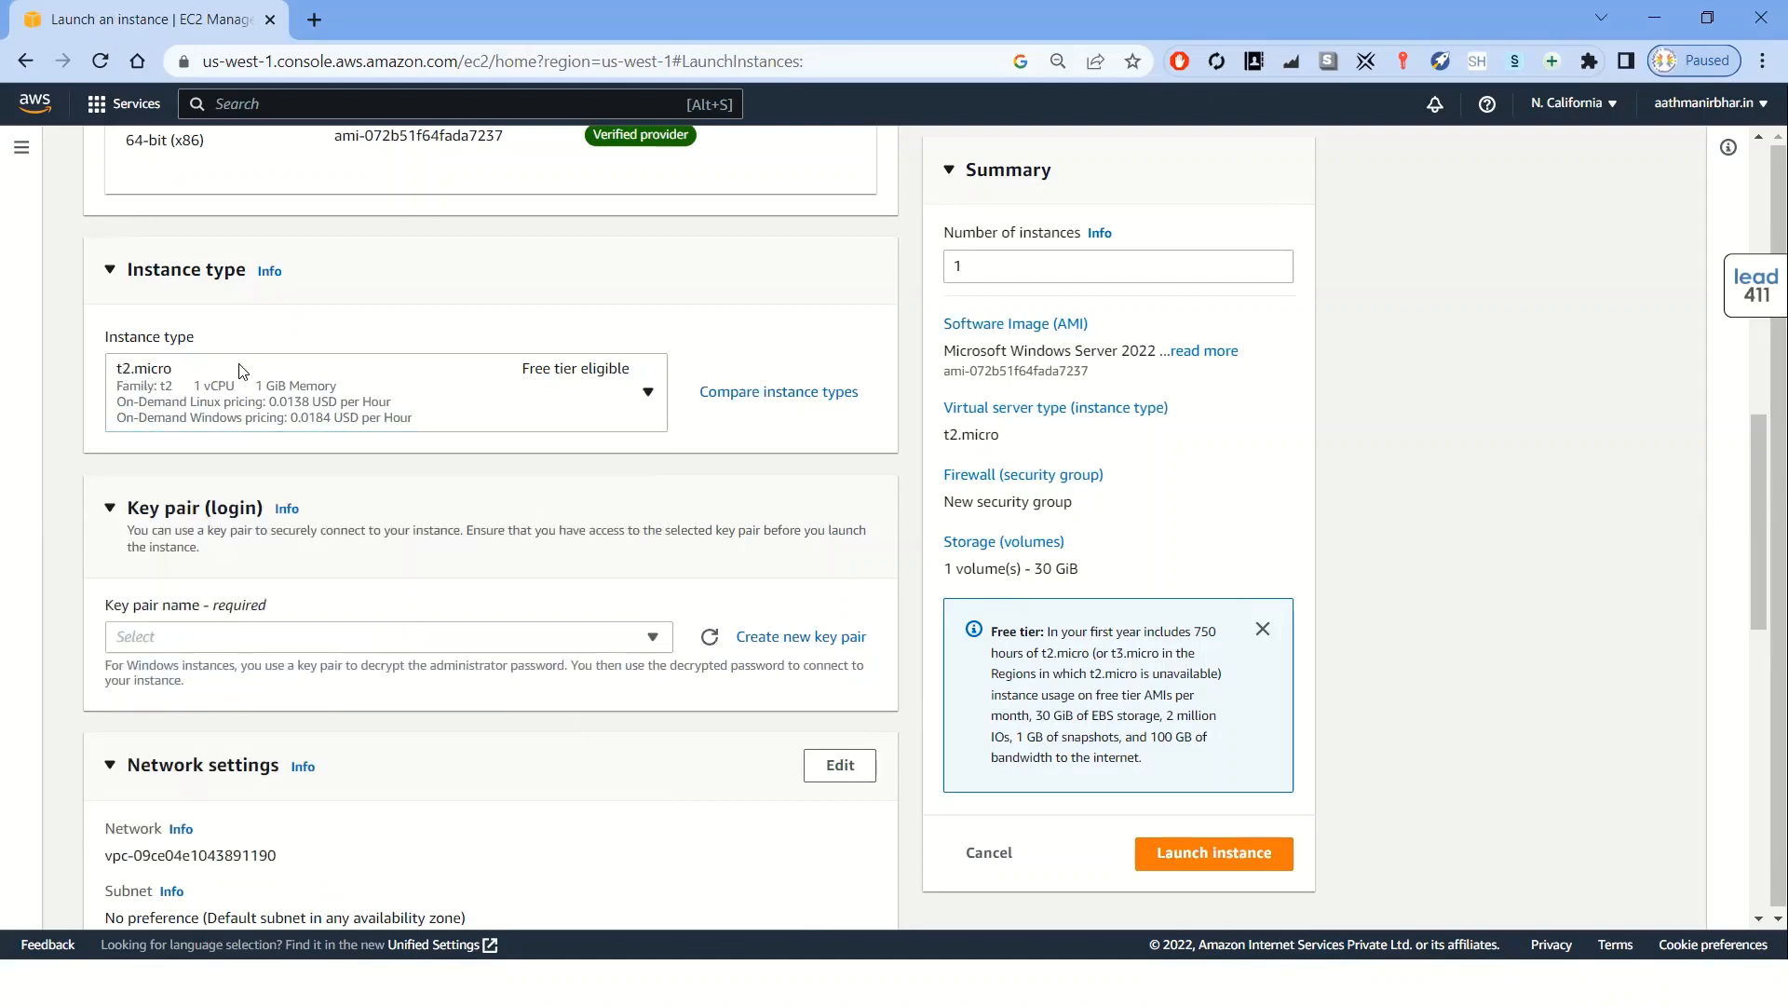
{"action": "left_click", "coordinate": [217, 395]}
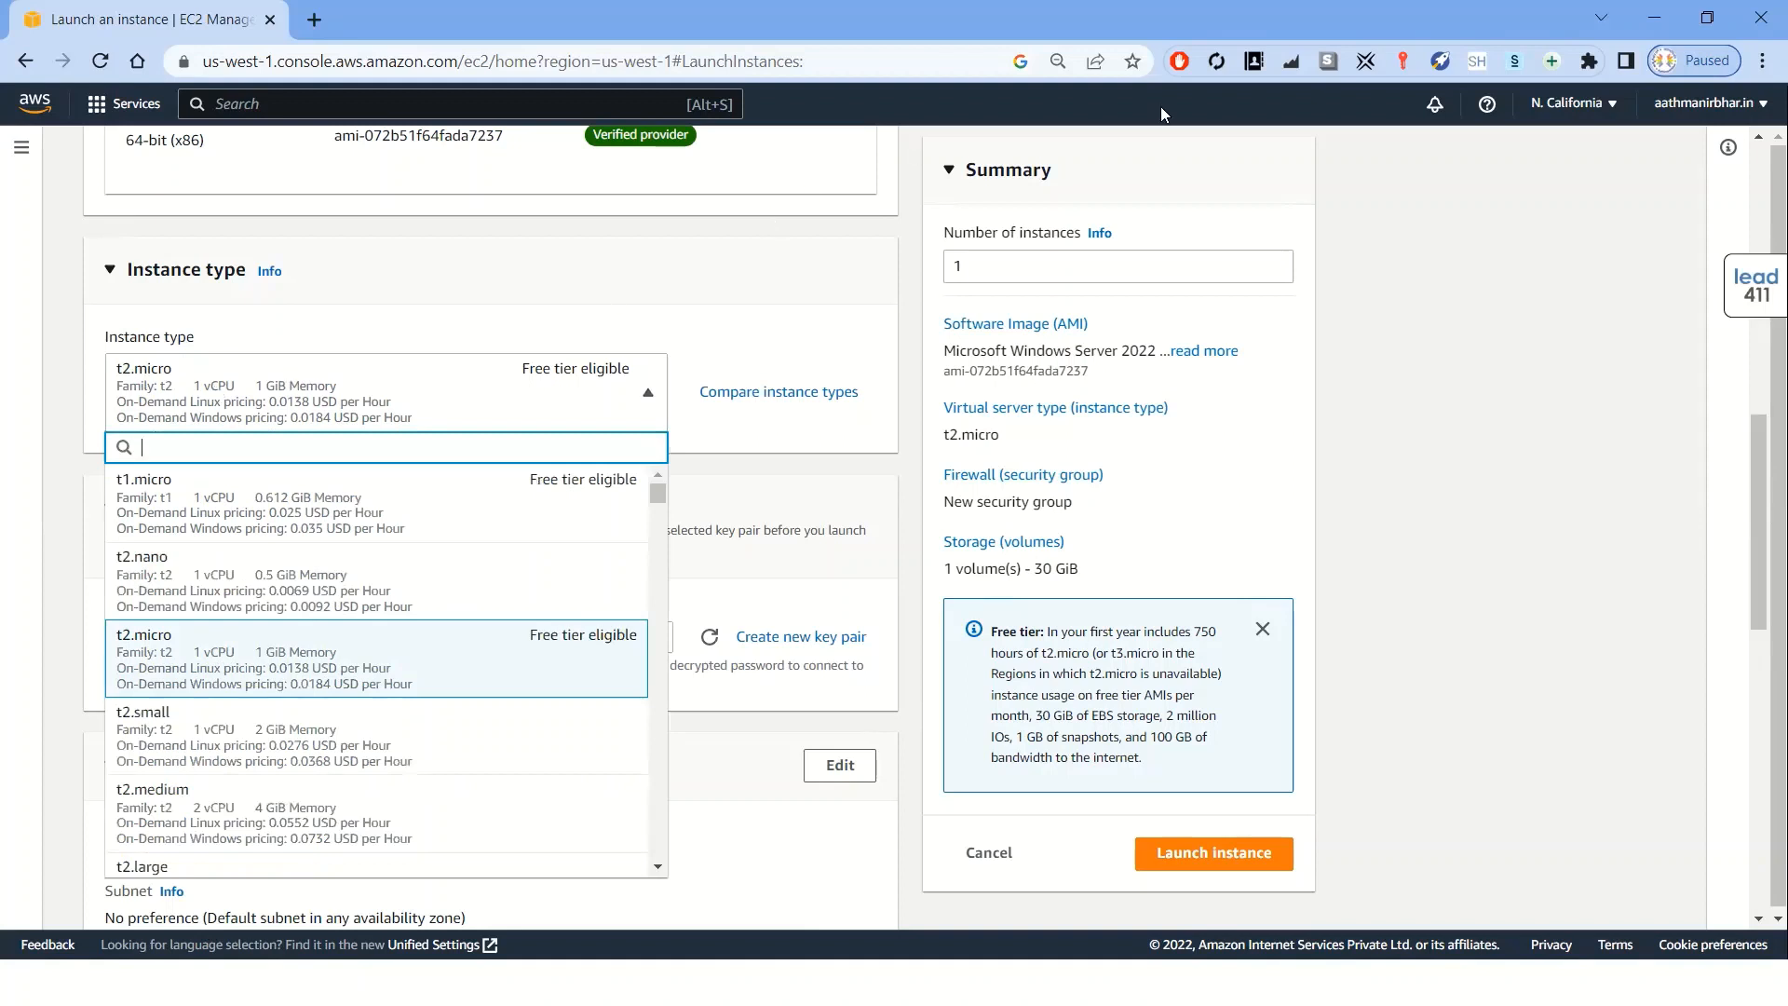
{"action": "mouse_move", "coordinate": [281, 482]}
{"action": "left_mouse_down"}
{"action": "mouse_move", "coordinate": [250, 495]}
{"action": "mouse_move", "coordinate": [312, 513]}
{"action": "mouse_move", "coordinate": [345, 491]}
{"action": "mouse_move", "coordinate": [288, 479]}
{"action": "left_mouse_up"}
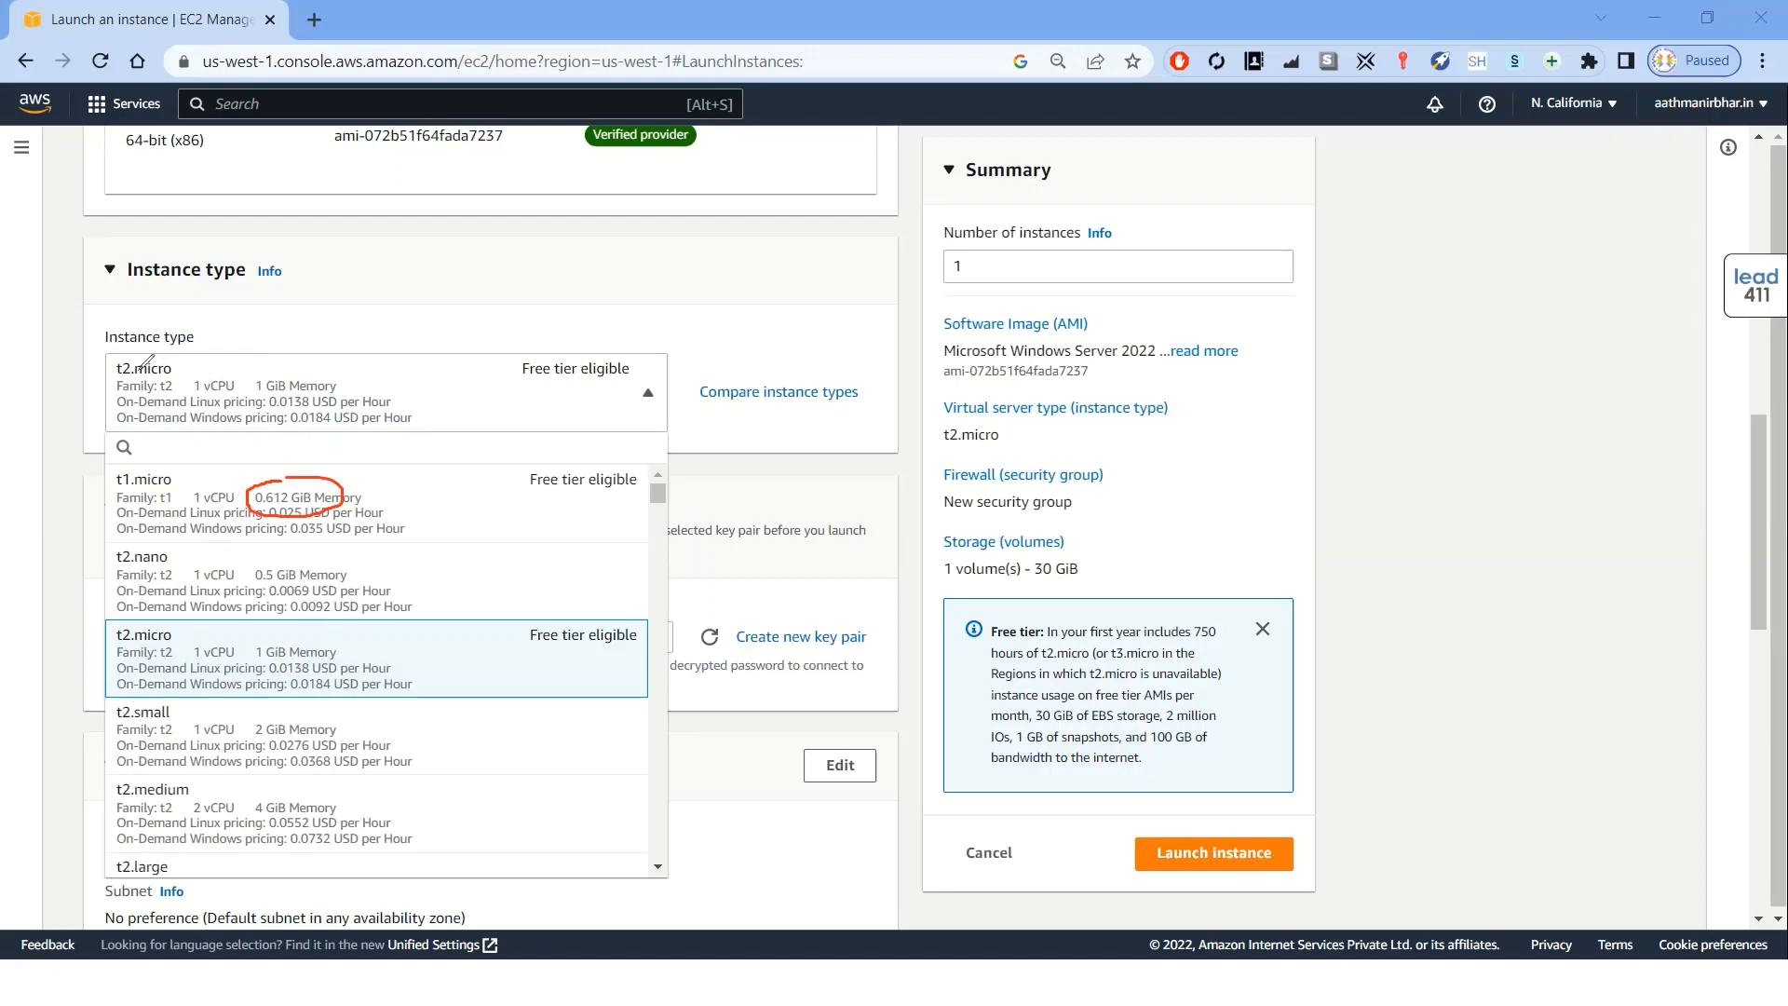
{"action": "left_click_drag", "start_coordinate": [112, 371], "coordinate": [140, 365]}
{"action": "key", "text": "ctrl+z"}
{"action": "key", "text": "ctrl+z"}
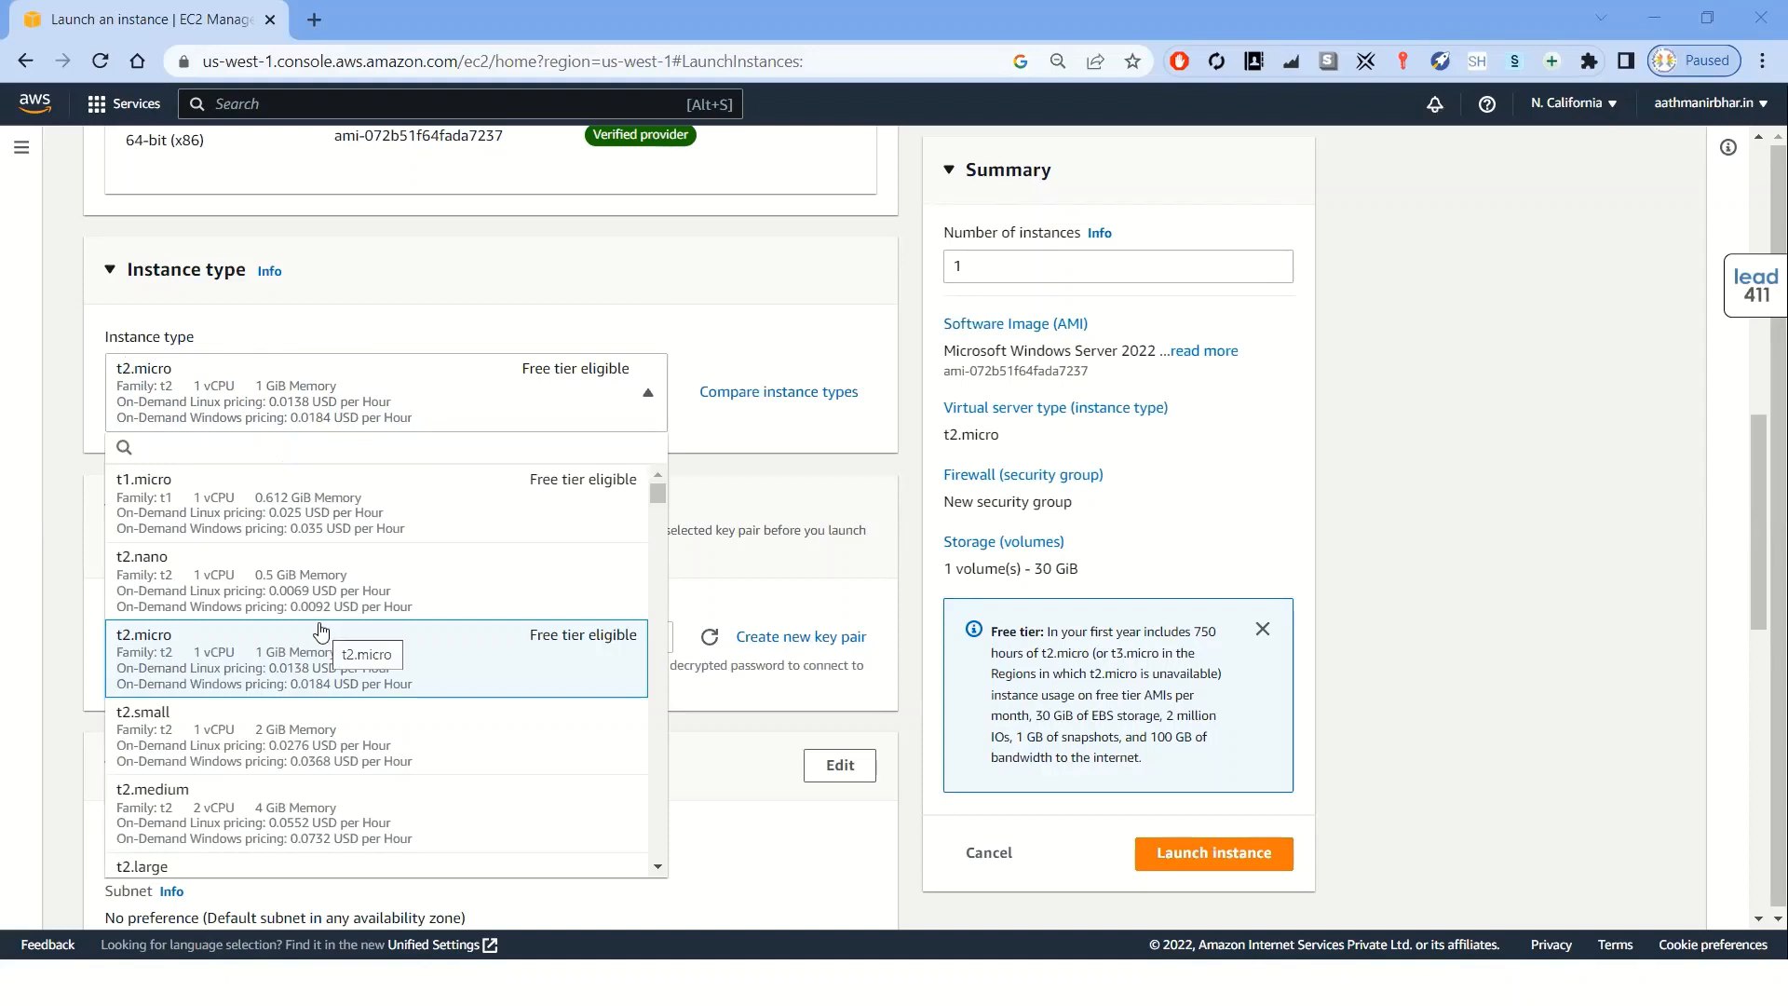
{"action": "scroll", "coordinate": [320, 632], "scroll_direction": "down", "scroll_amount": 3}
{"action": "scroll", "coordinate": [317, 628], "scroll_direction": "down", "scroll_amount": 3}
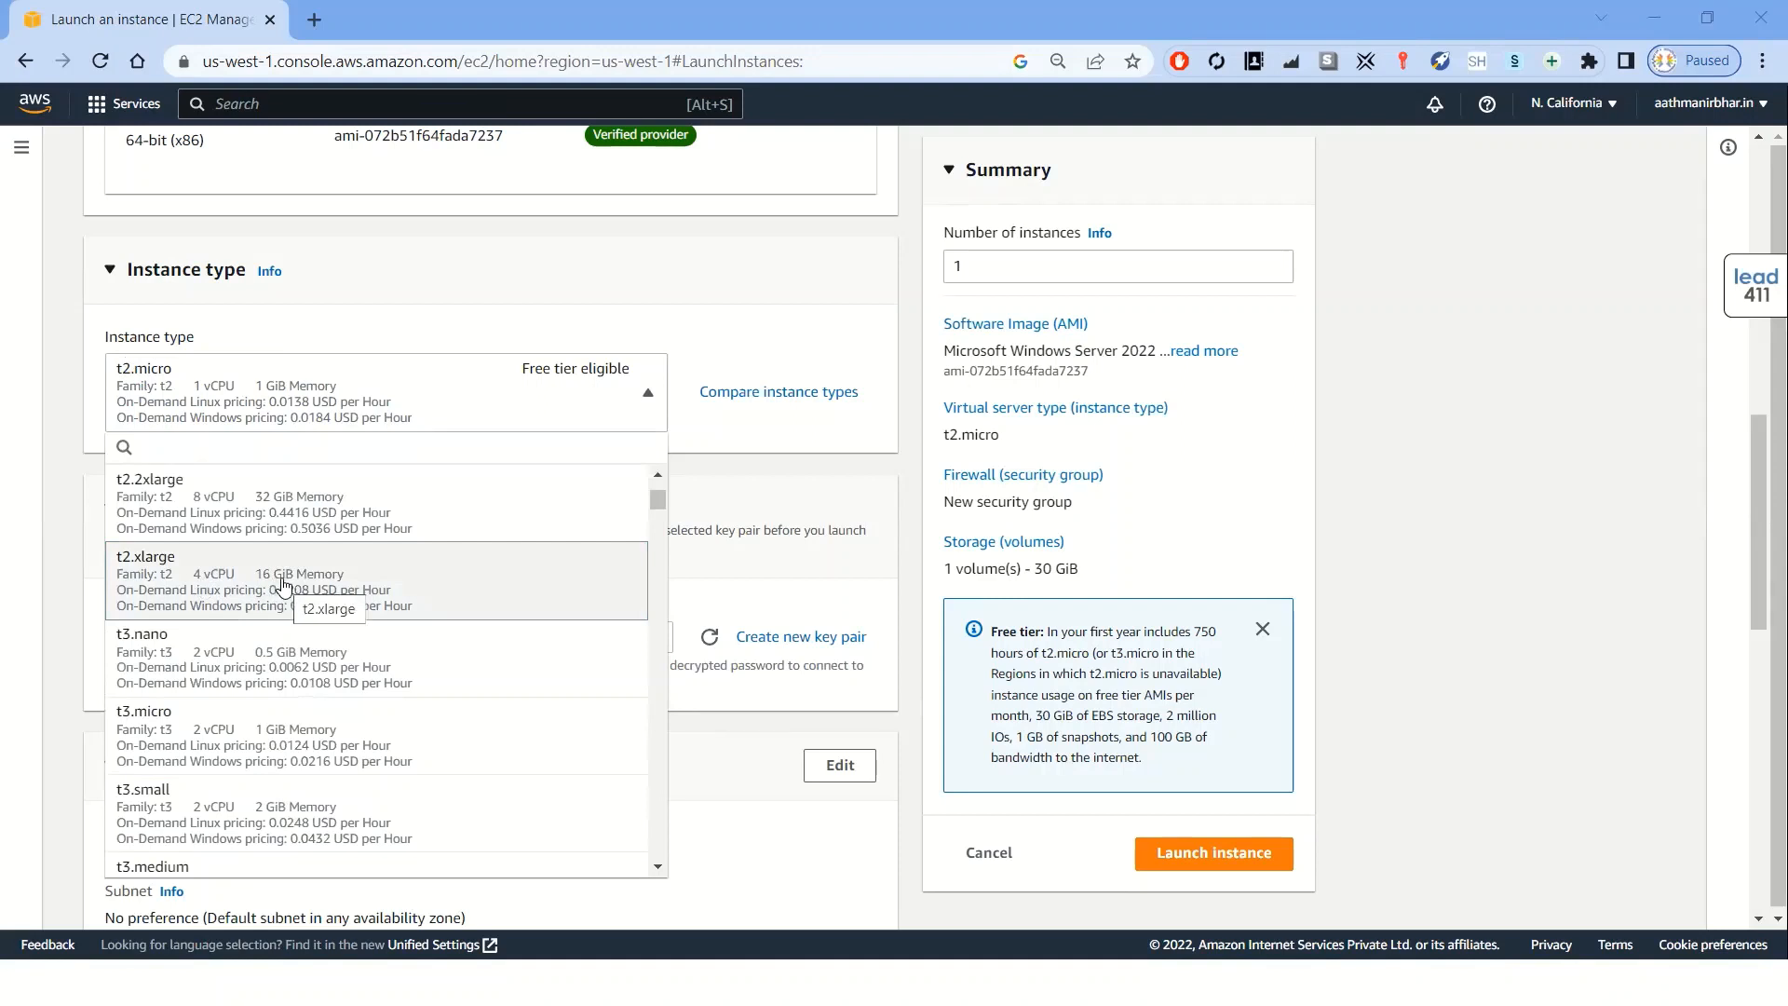
{"action": "scroll", "coordinate": [284, 585], "scroll_direction": "down", "scroll_amount": 6}
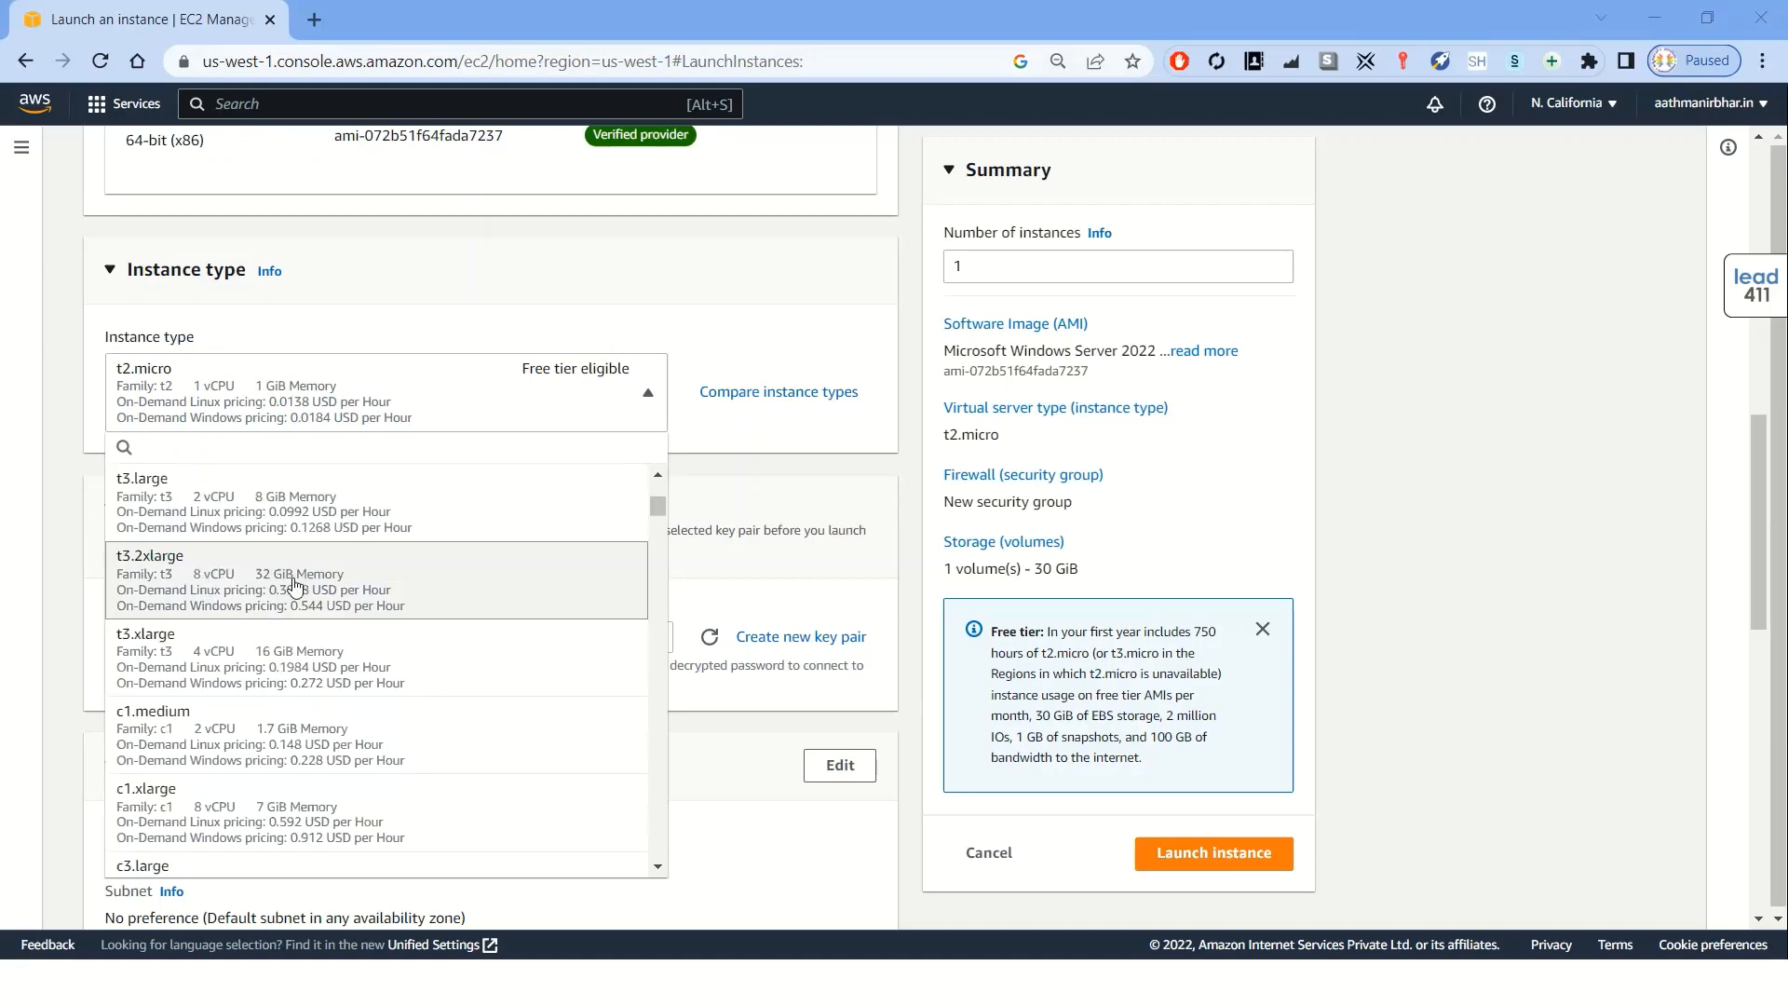
{"action": "scroll", "coordinate": [294, 584], "scroll_direction": "down", "scroll_amount": 10}
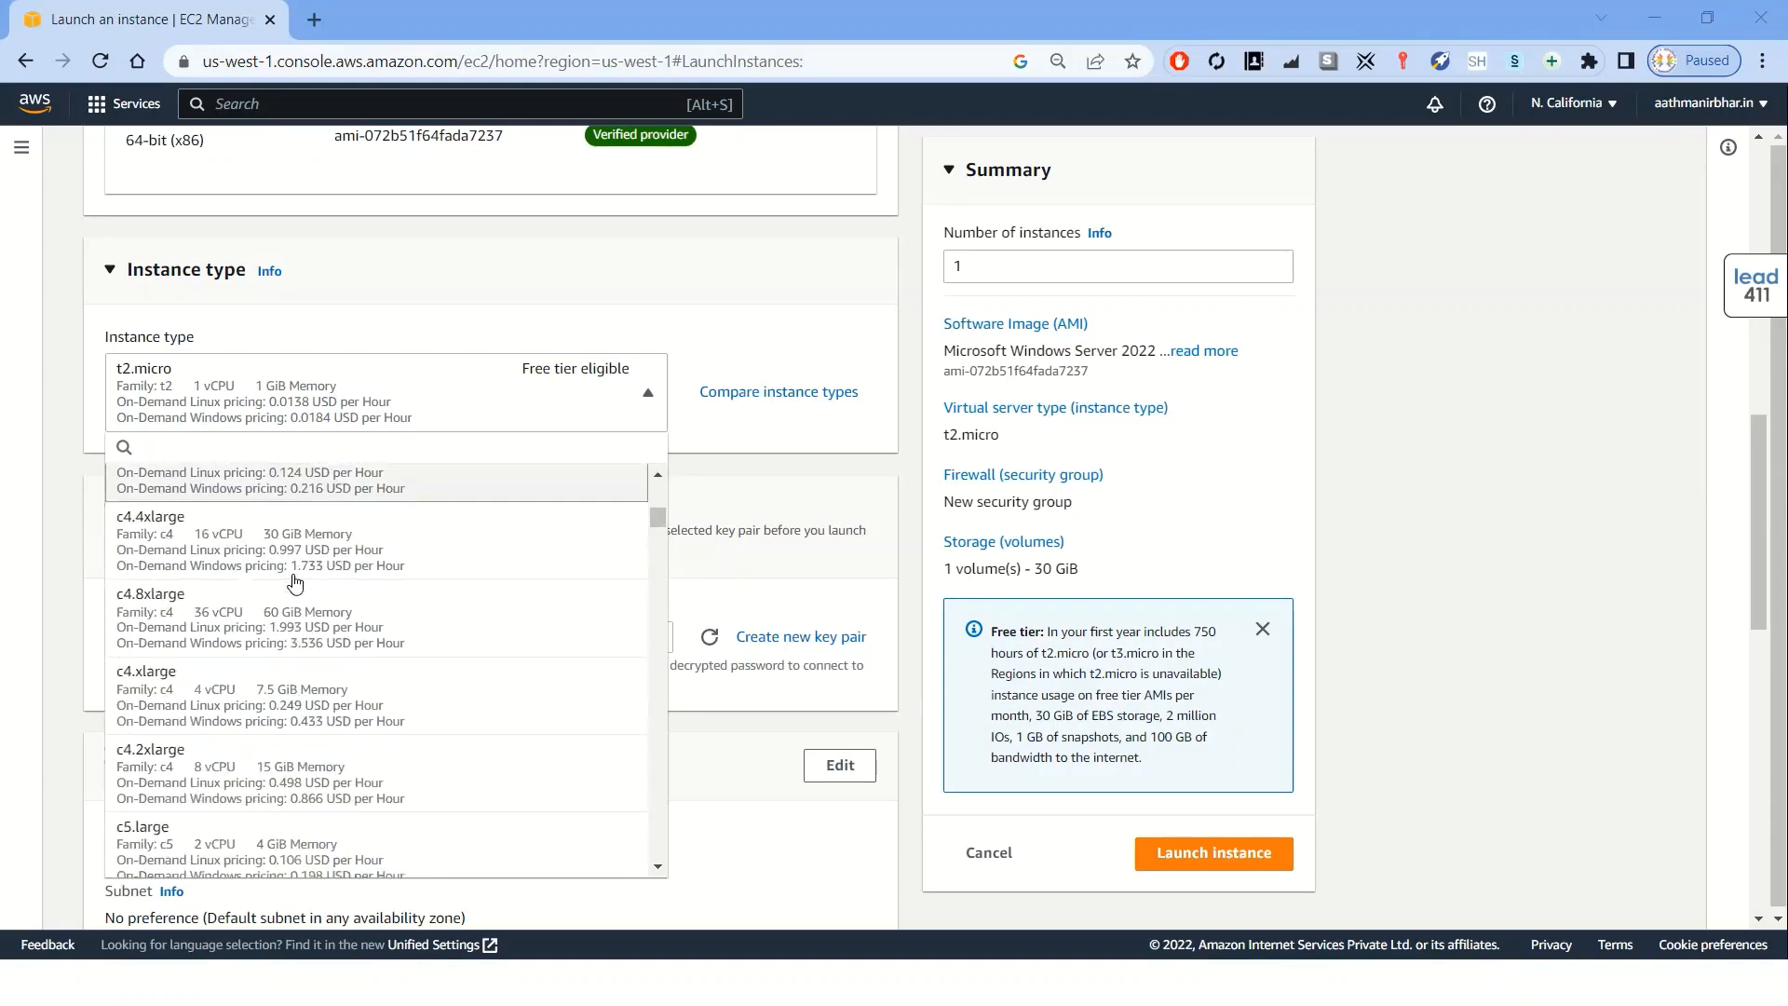
{"action": "scroll", "coordinate": [294, 585], "scroll_direction": "down", "scroll_amount": 3}
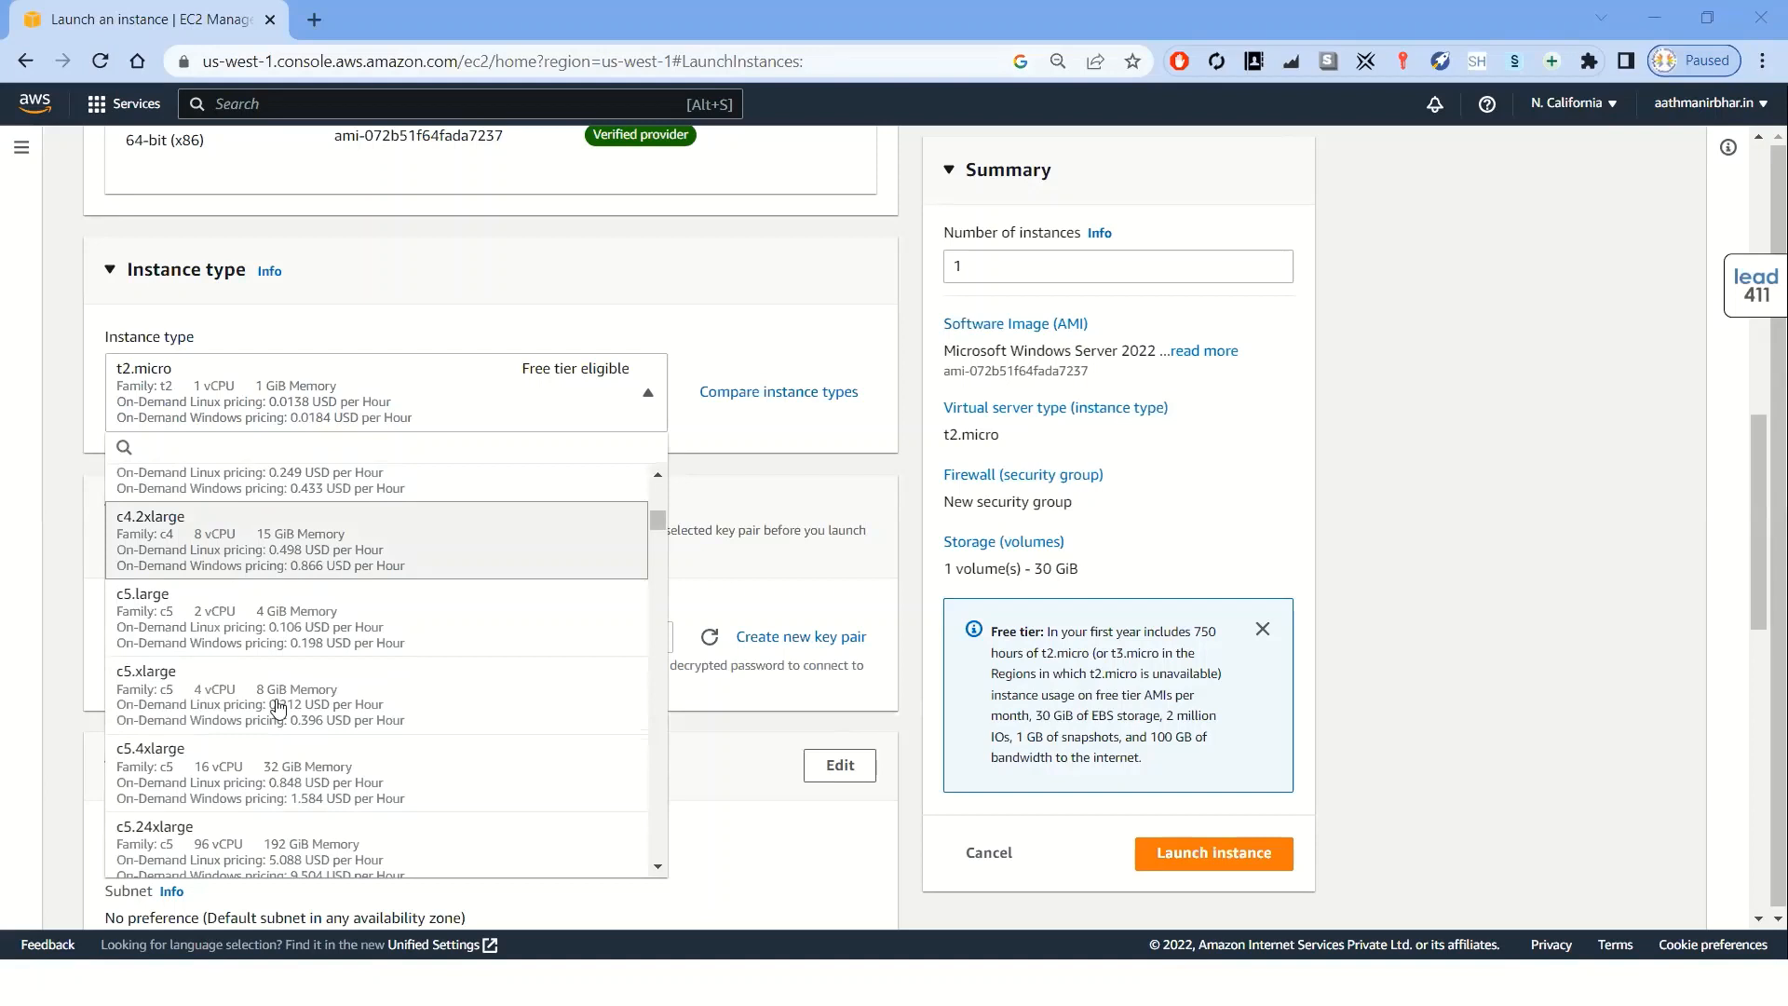
{"action": "scroll", "coordinate": [216, 740], "scroll_direction": "down", "scroll_amount": 1}
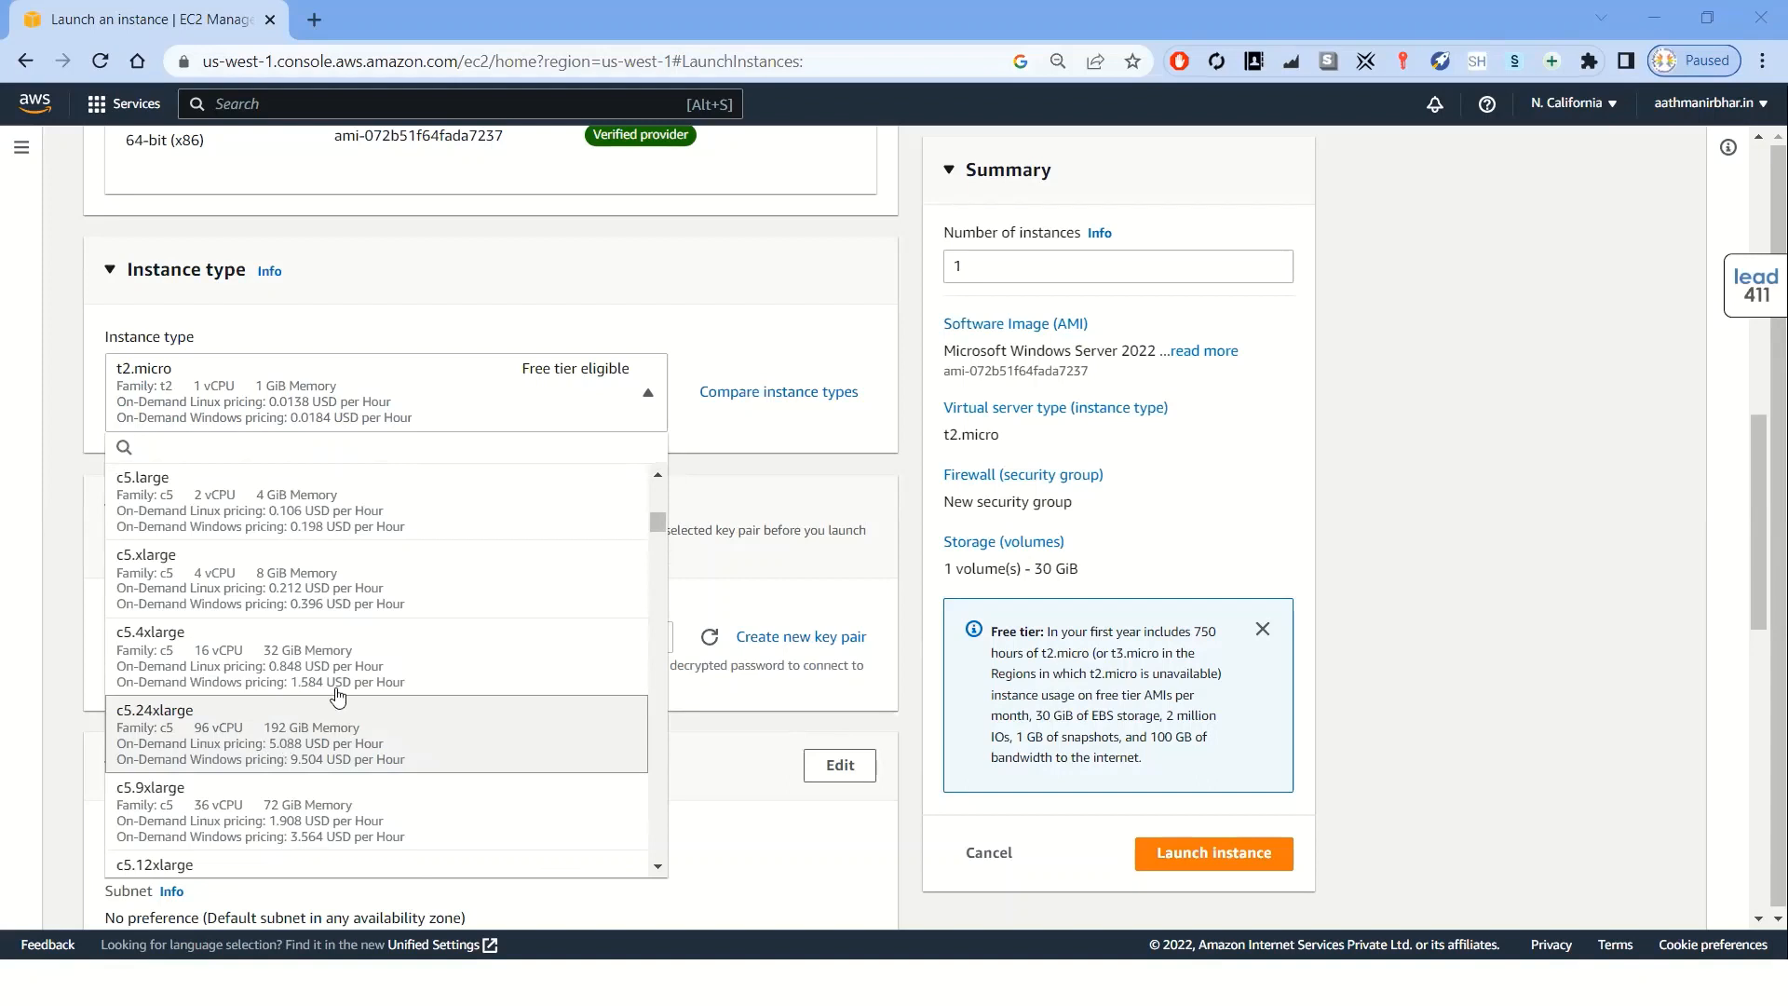
{"action": "left_click_drag", "start_coordinate": [657, 523], "coordinate": [653, 486]}
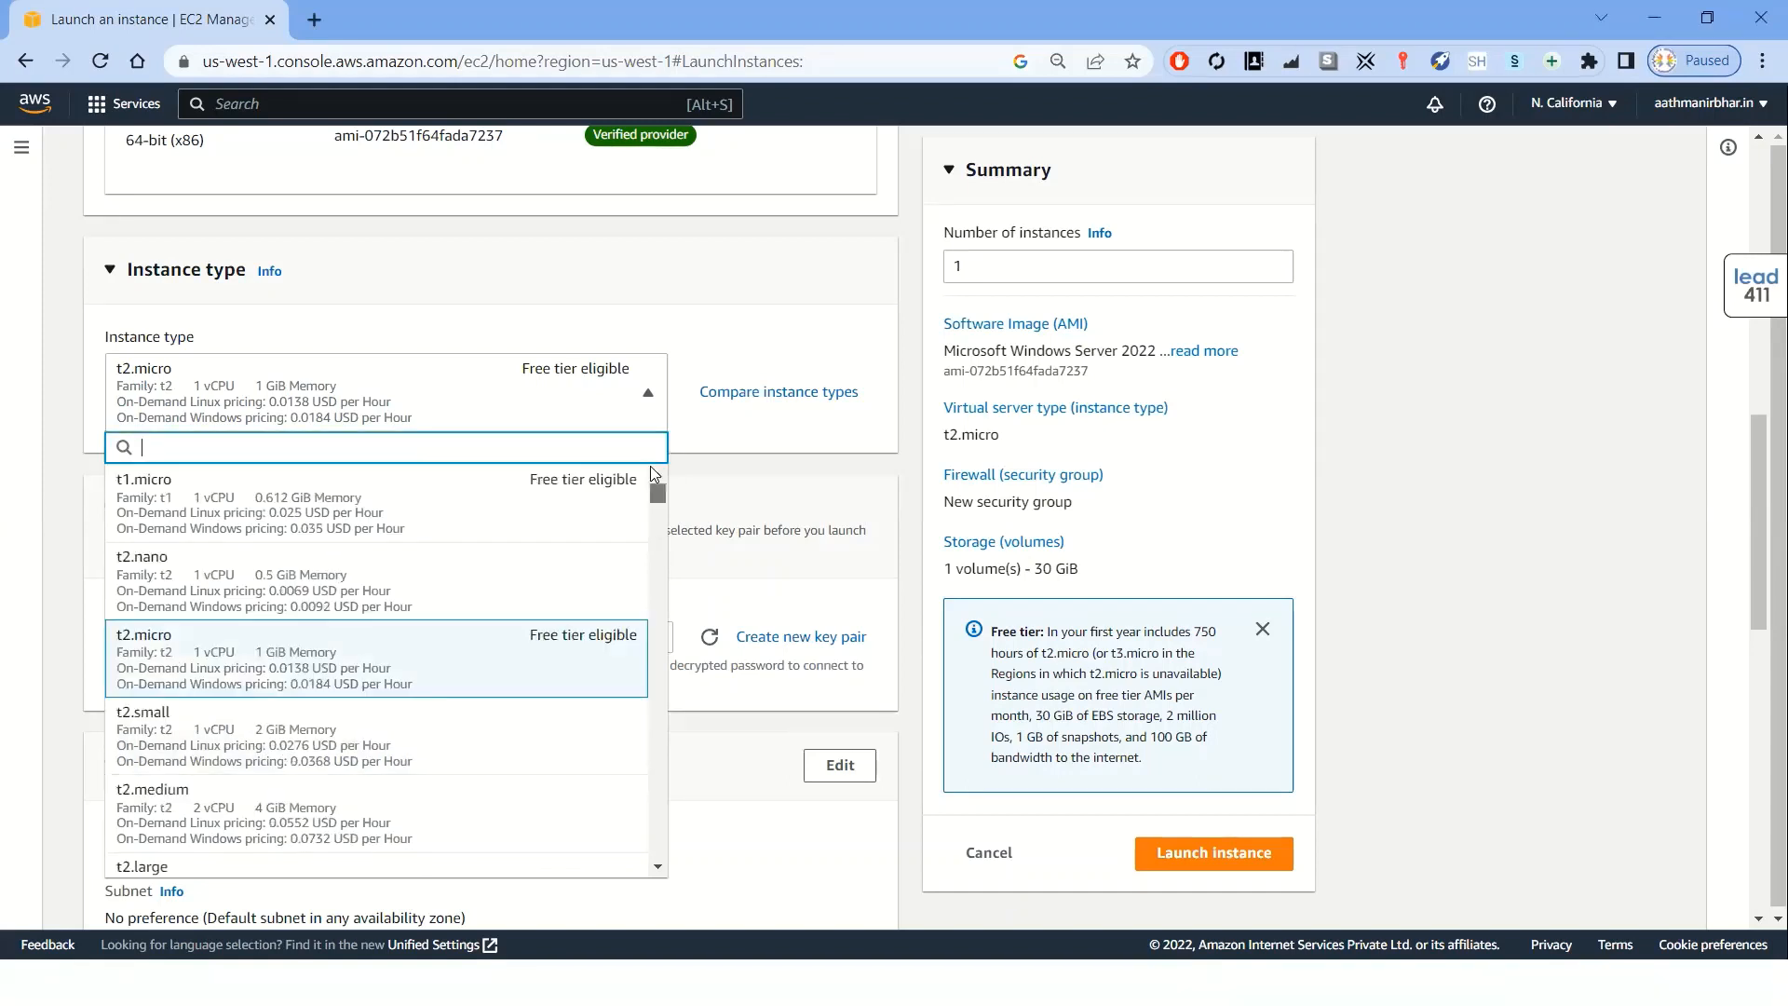
{"action": "left_click", "coordinate": [254, 372]}
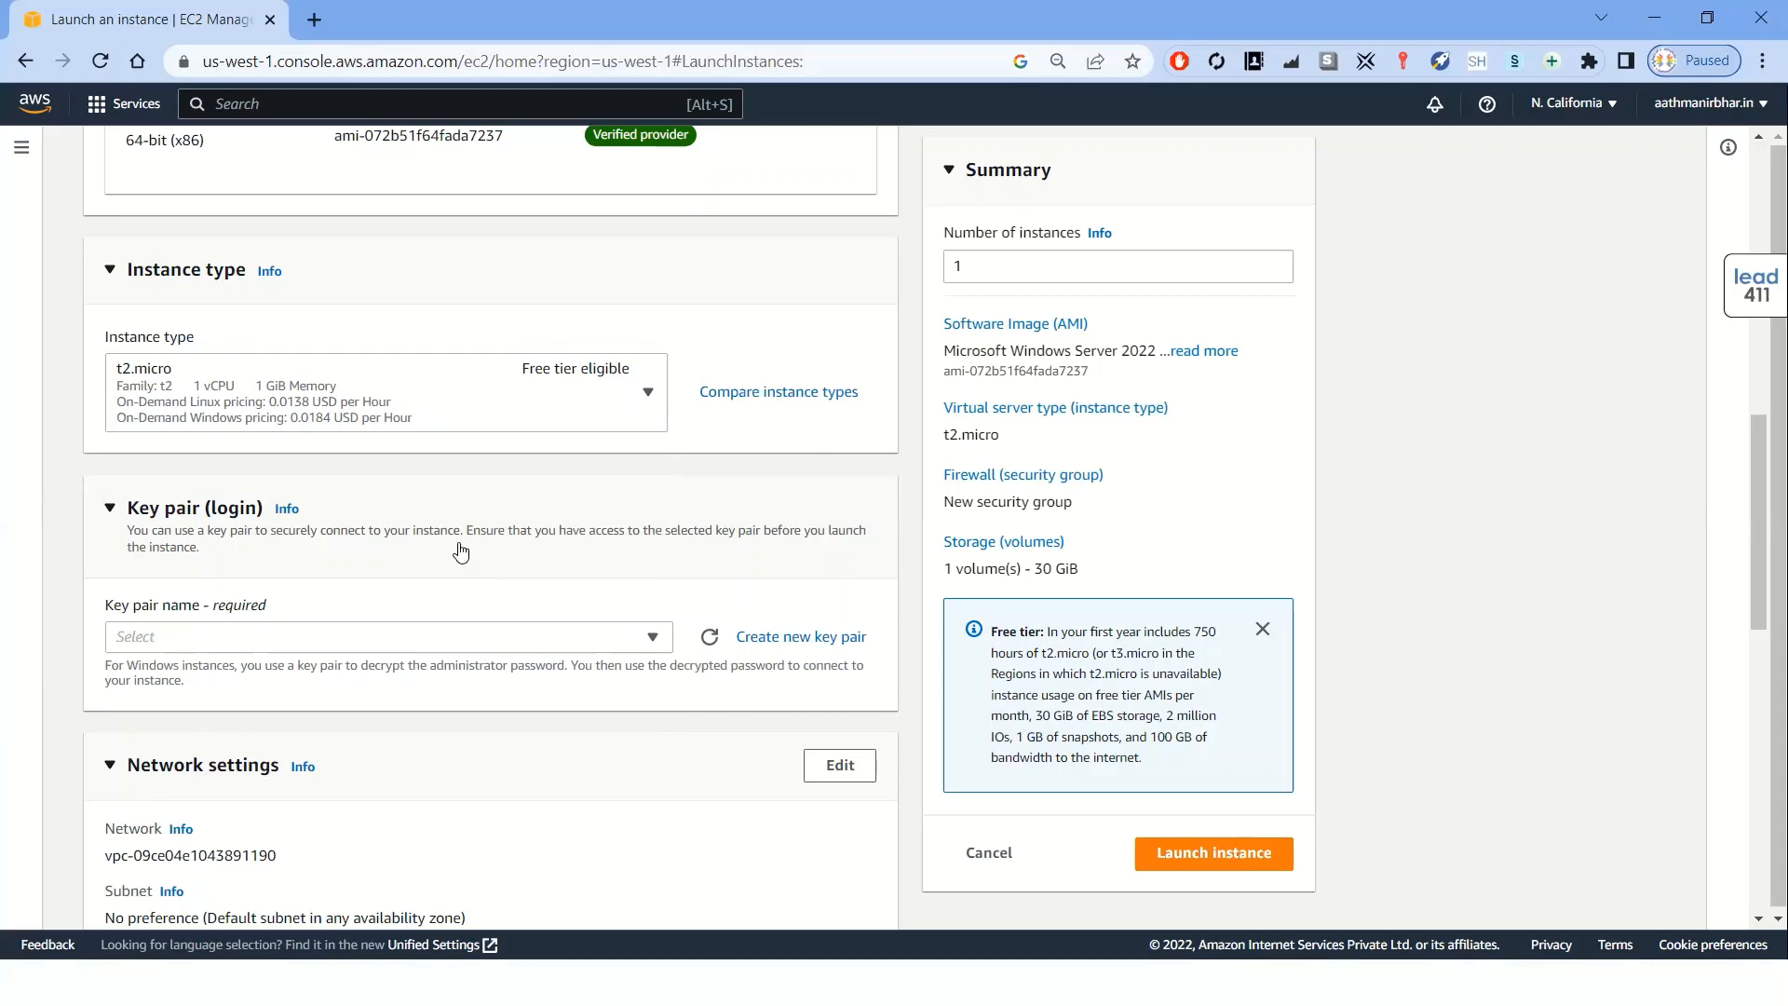
Create a new .pem key pair named demo-vm and save the demo-vm.pem file to the Desktop
{"action": "scroll", "coordinate": [460, 551], "scroll_direction": "down", "scroll_amount": 1}
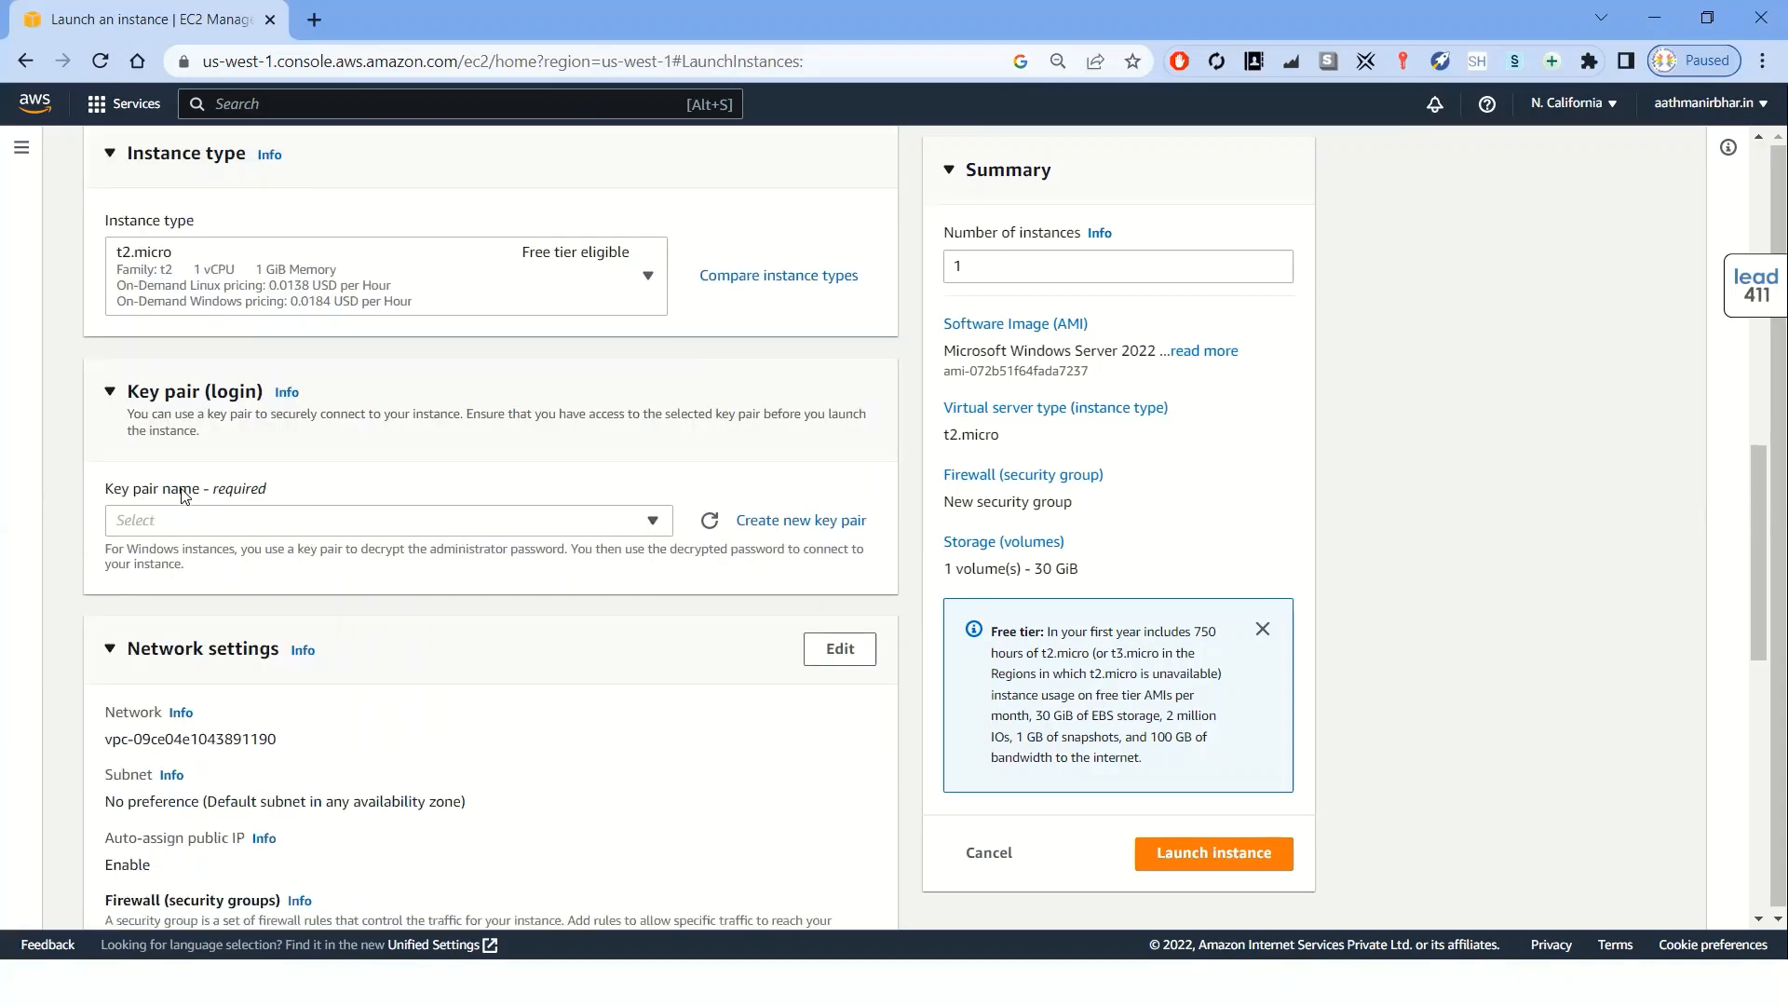
{"action": "left_click_drag", "start_coordinate": [194, 493], "coordinate": [121, 494]}
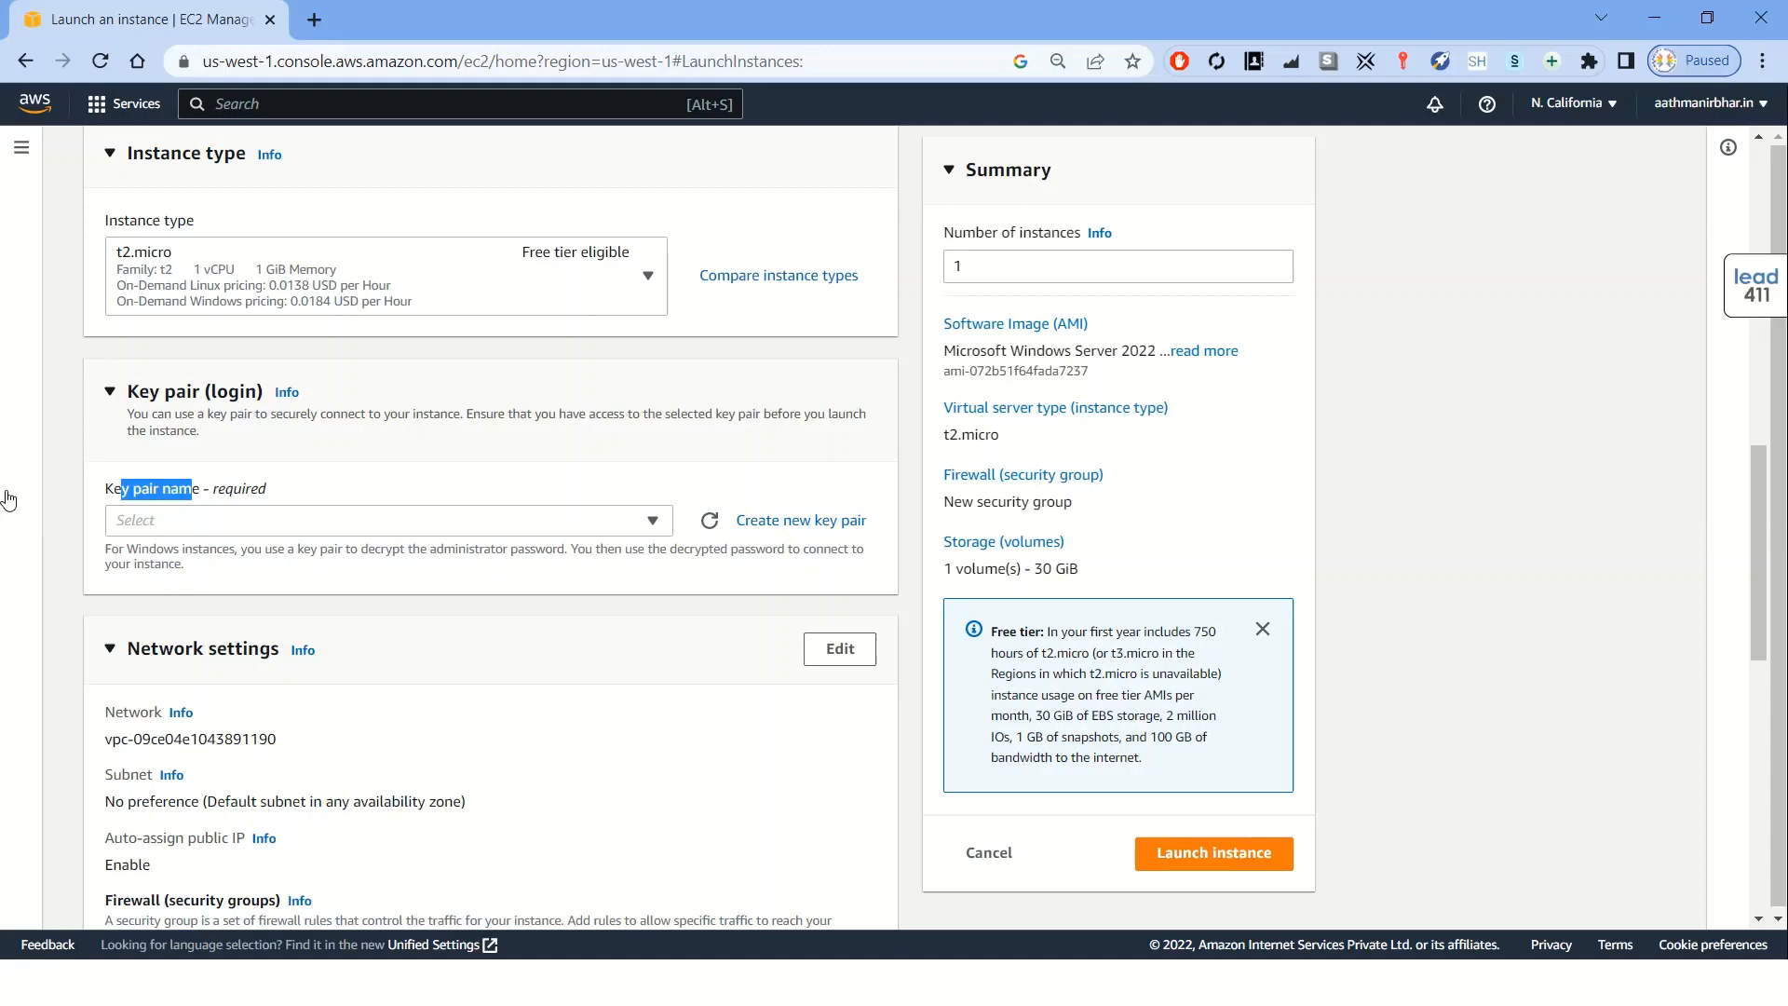
{"action": "left_click", "coordinate": [785, 529]}
{"action": "left_click", "coordinate": [777, 533]}
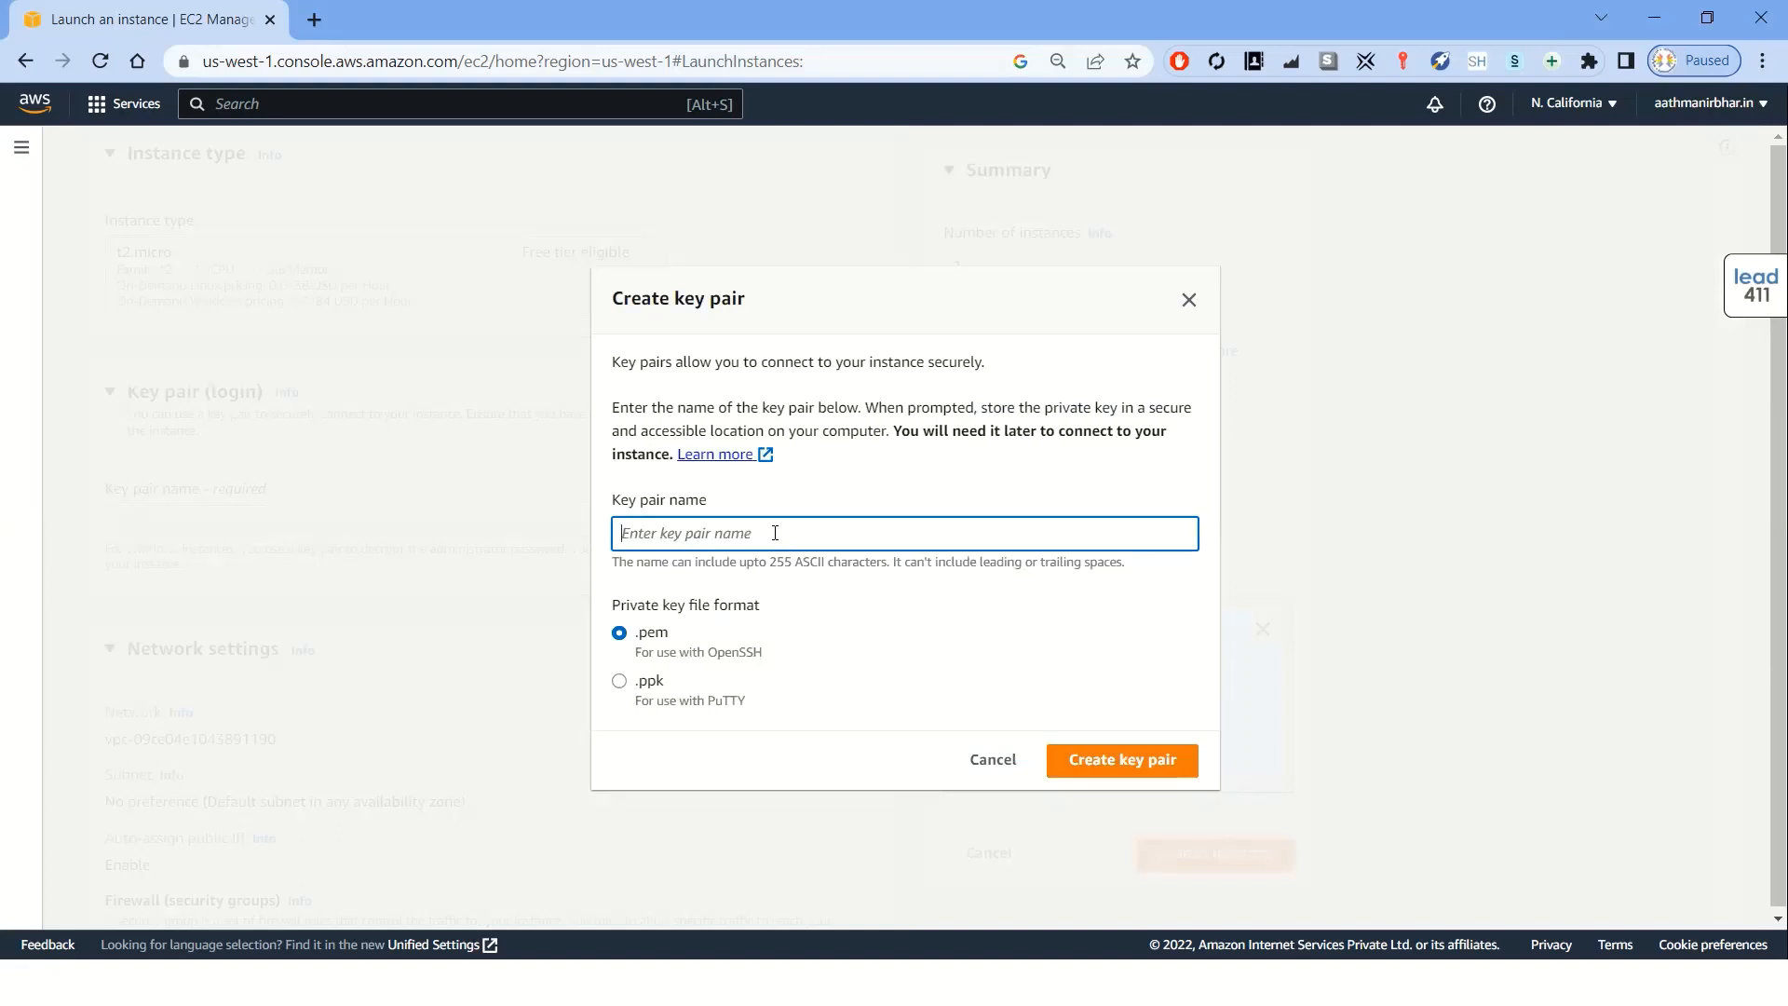
{"action": "type", "text": "demo-vm"}
{"action": "left_click", "coordinate": [1131, 769]}
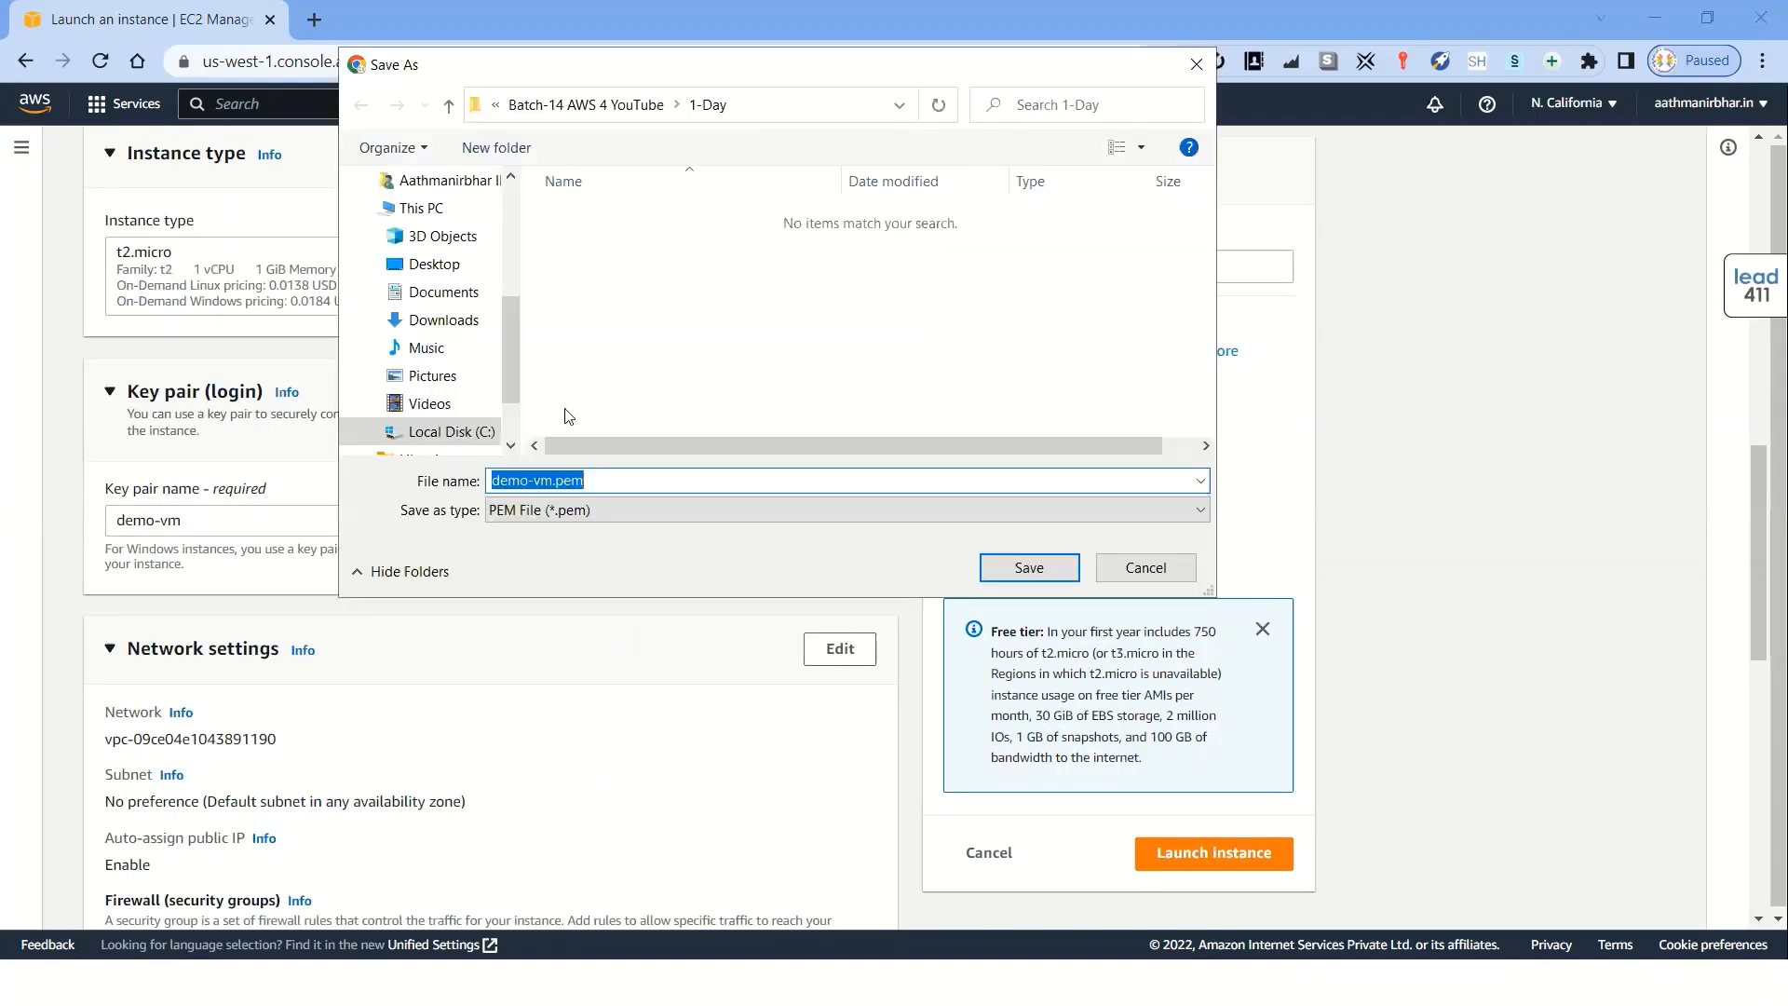
{"action": "left_click", "coordinate": [438, 270]}
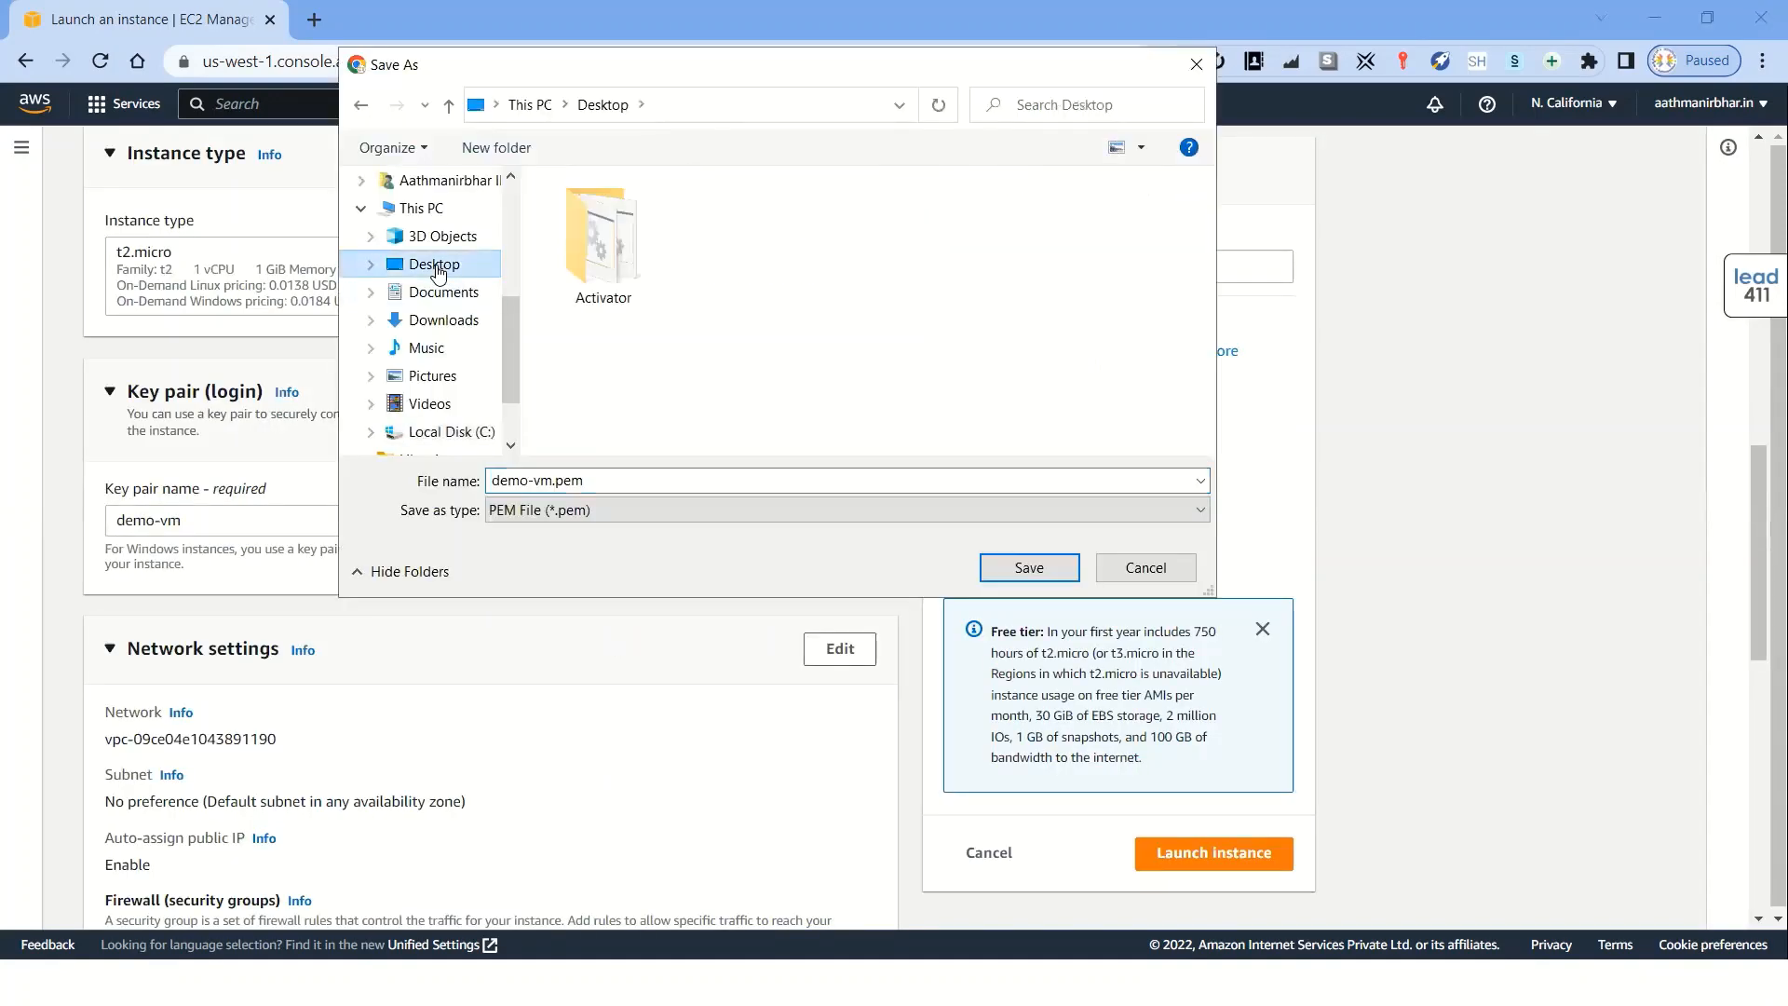
{"action": "left_click", "coordinate": [606, 482]}
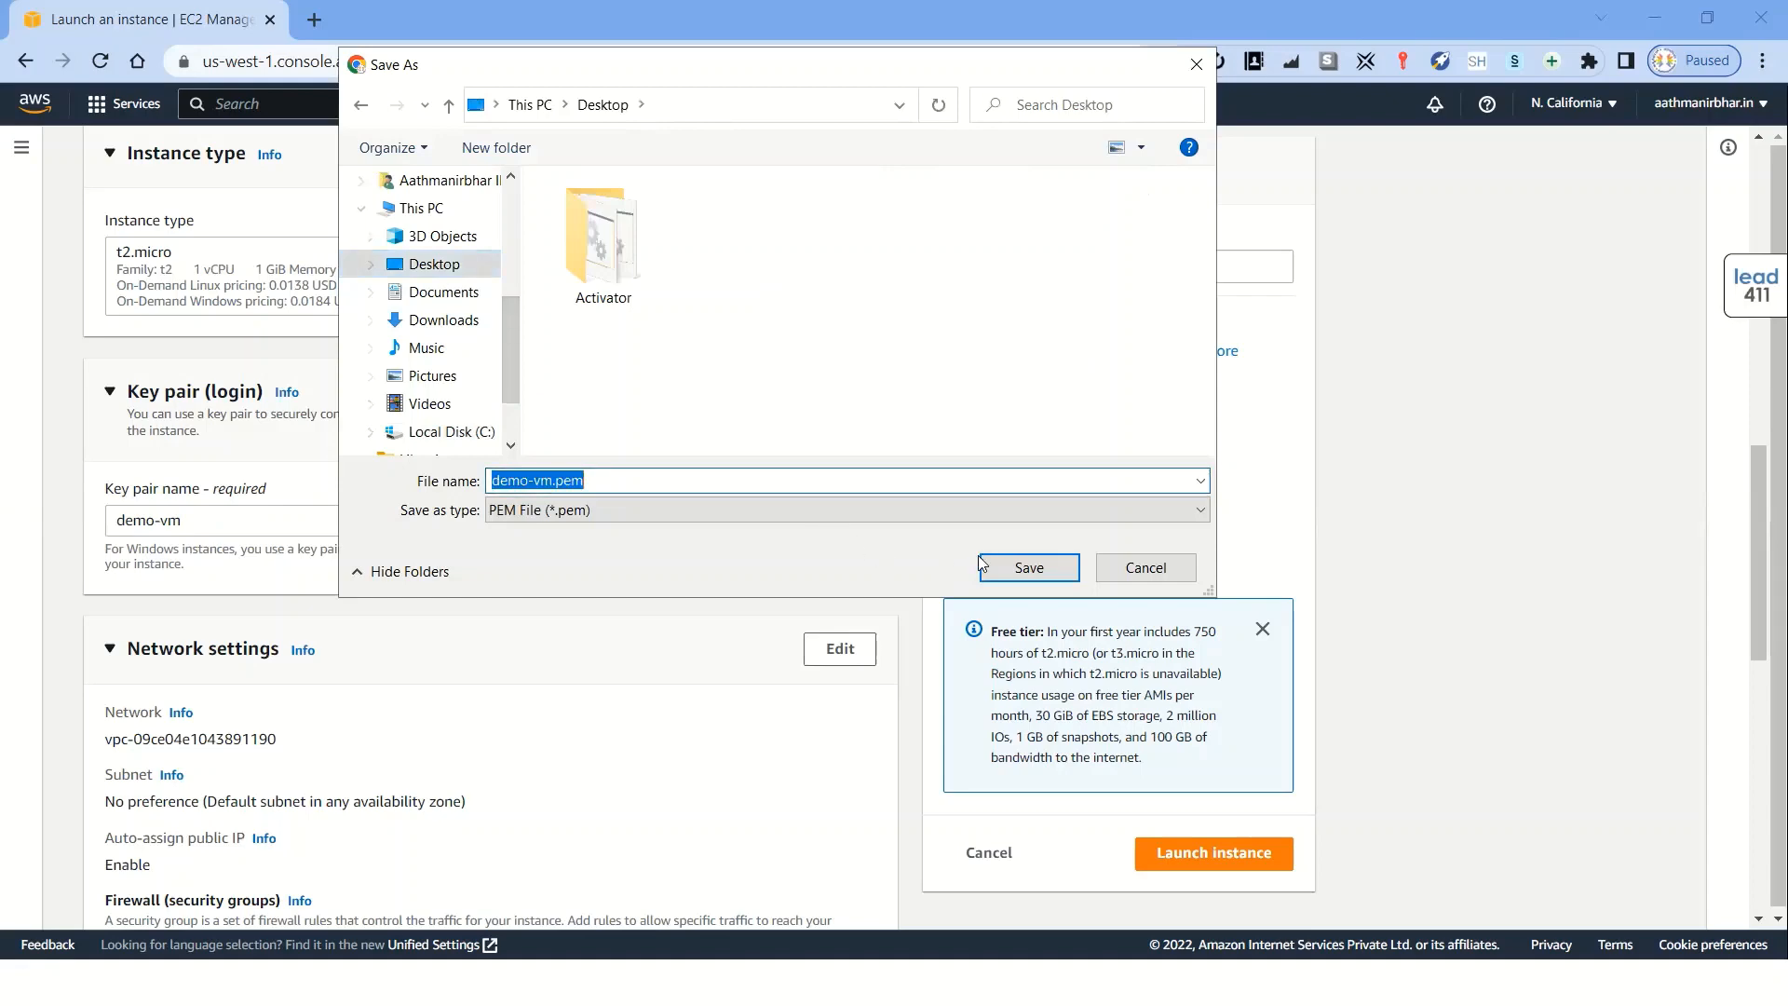
{"action": "left_click", "coordinate": [1018, 568]}
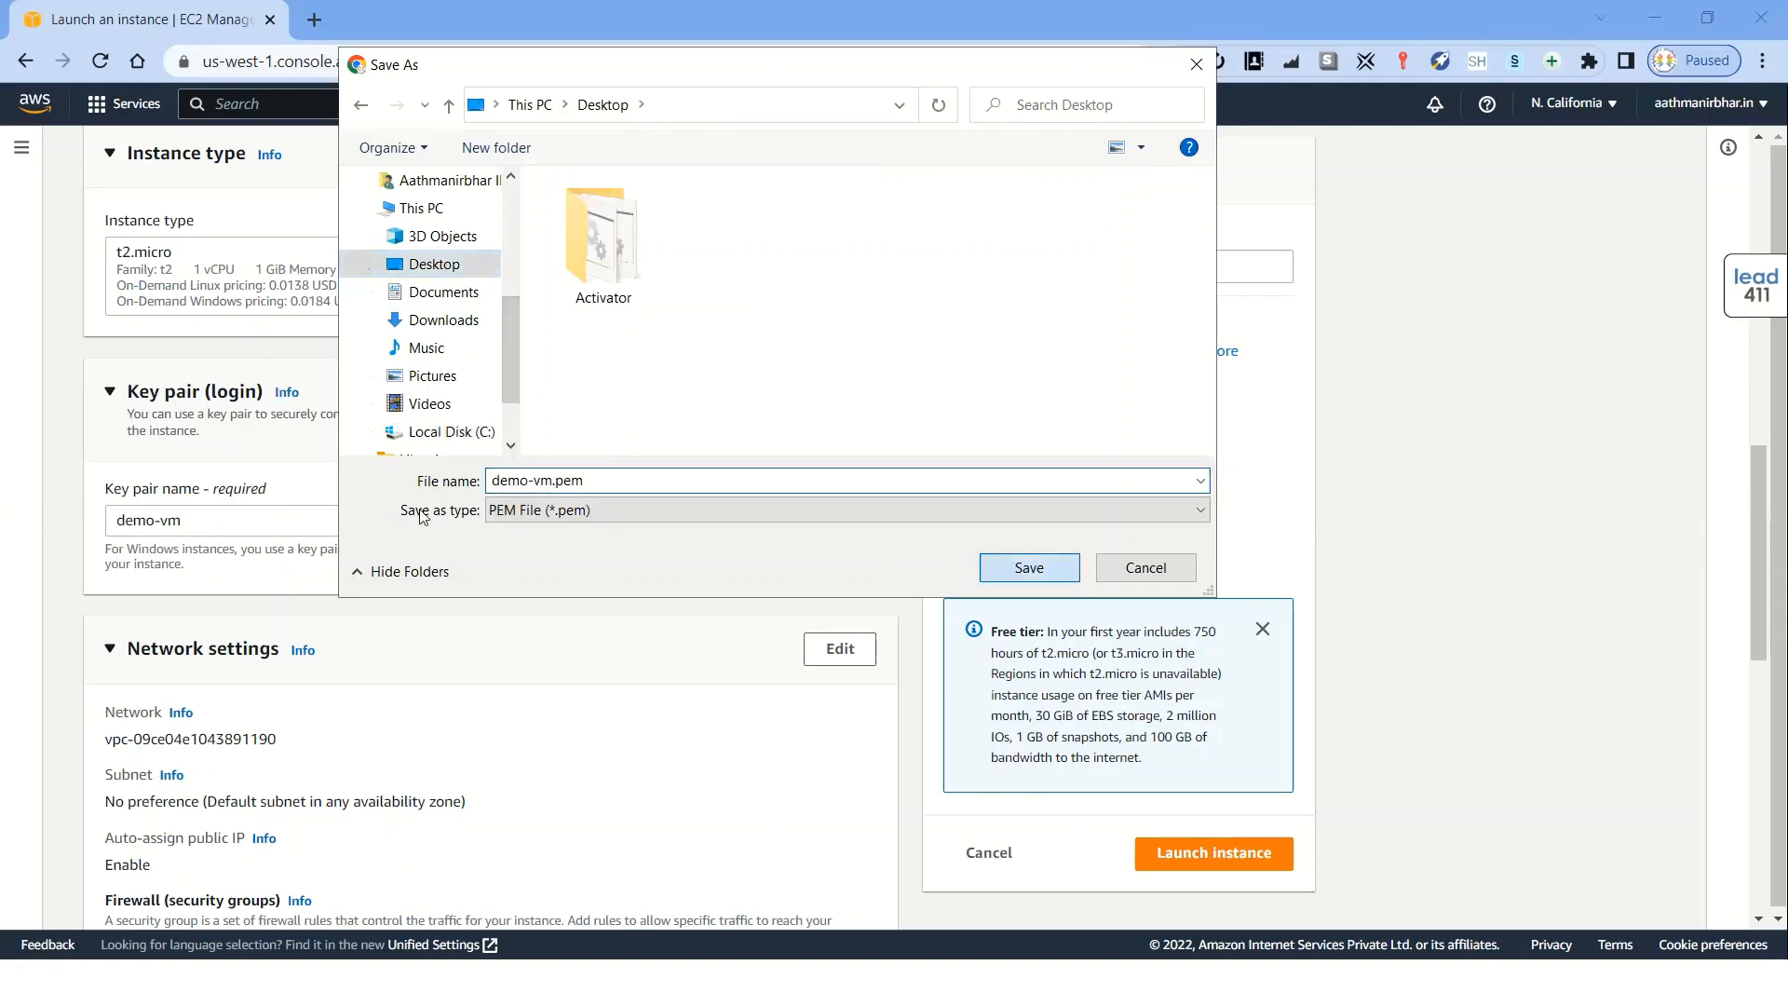
Allow RDP, HTTPS and HTTP traffic from the internet in the new security group
{"action": "scroll", "coordinate": [375, 670], "scroll_direction": "down", "scroll_amount": 4}
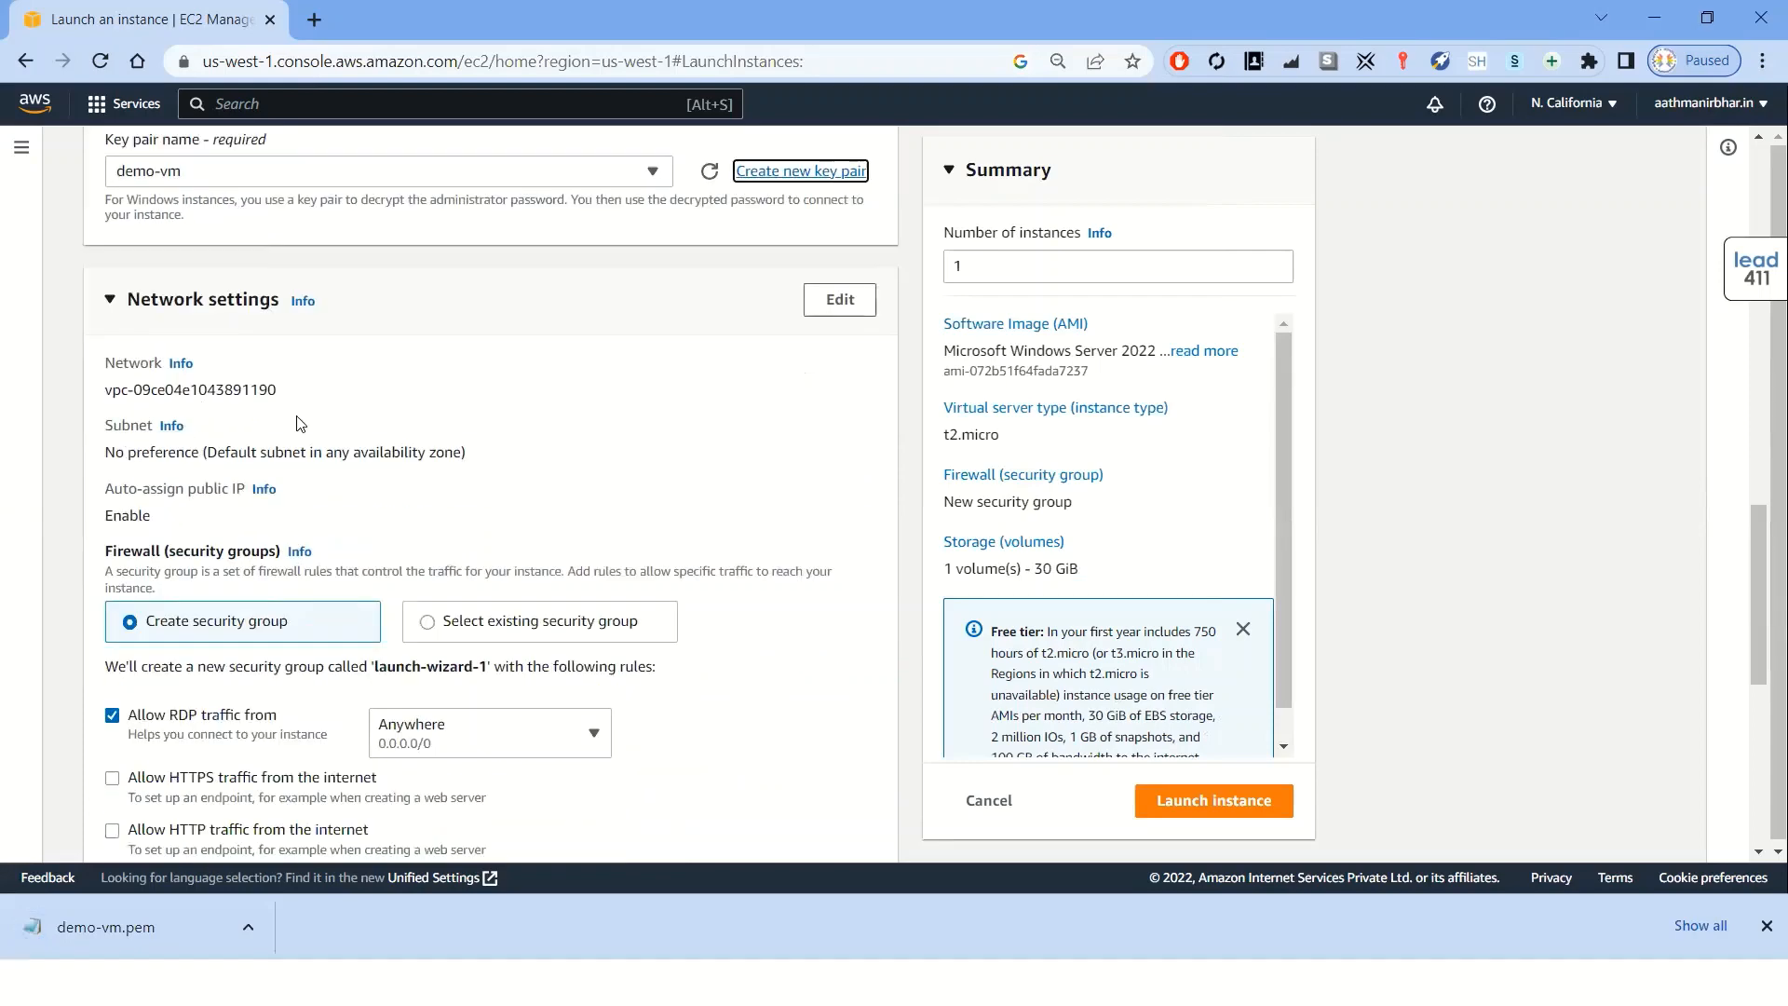
{"action": "scroll", "coordinate": [296, 428], "scroll_direction": "down", "scroll_amount": 1}
{"action": "scroll", "coordinate": [296, 421], "scroll_direction": "down", "scroll_amount": 2}
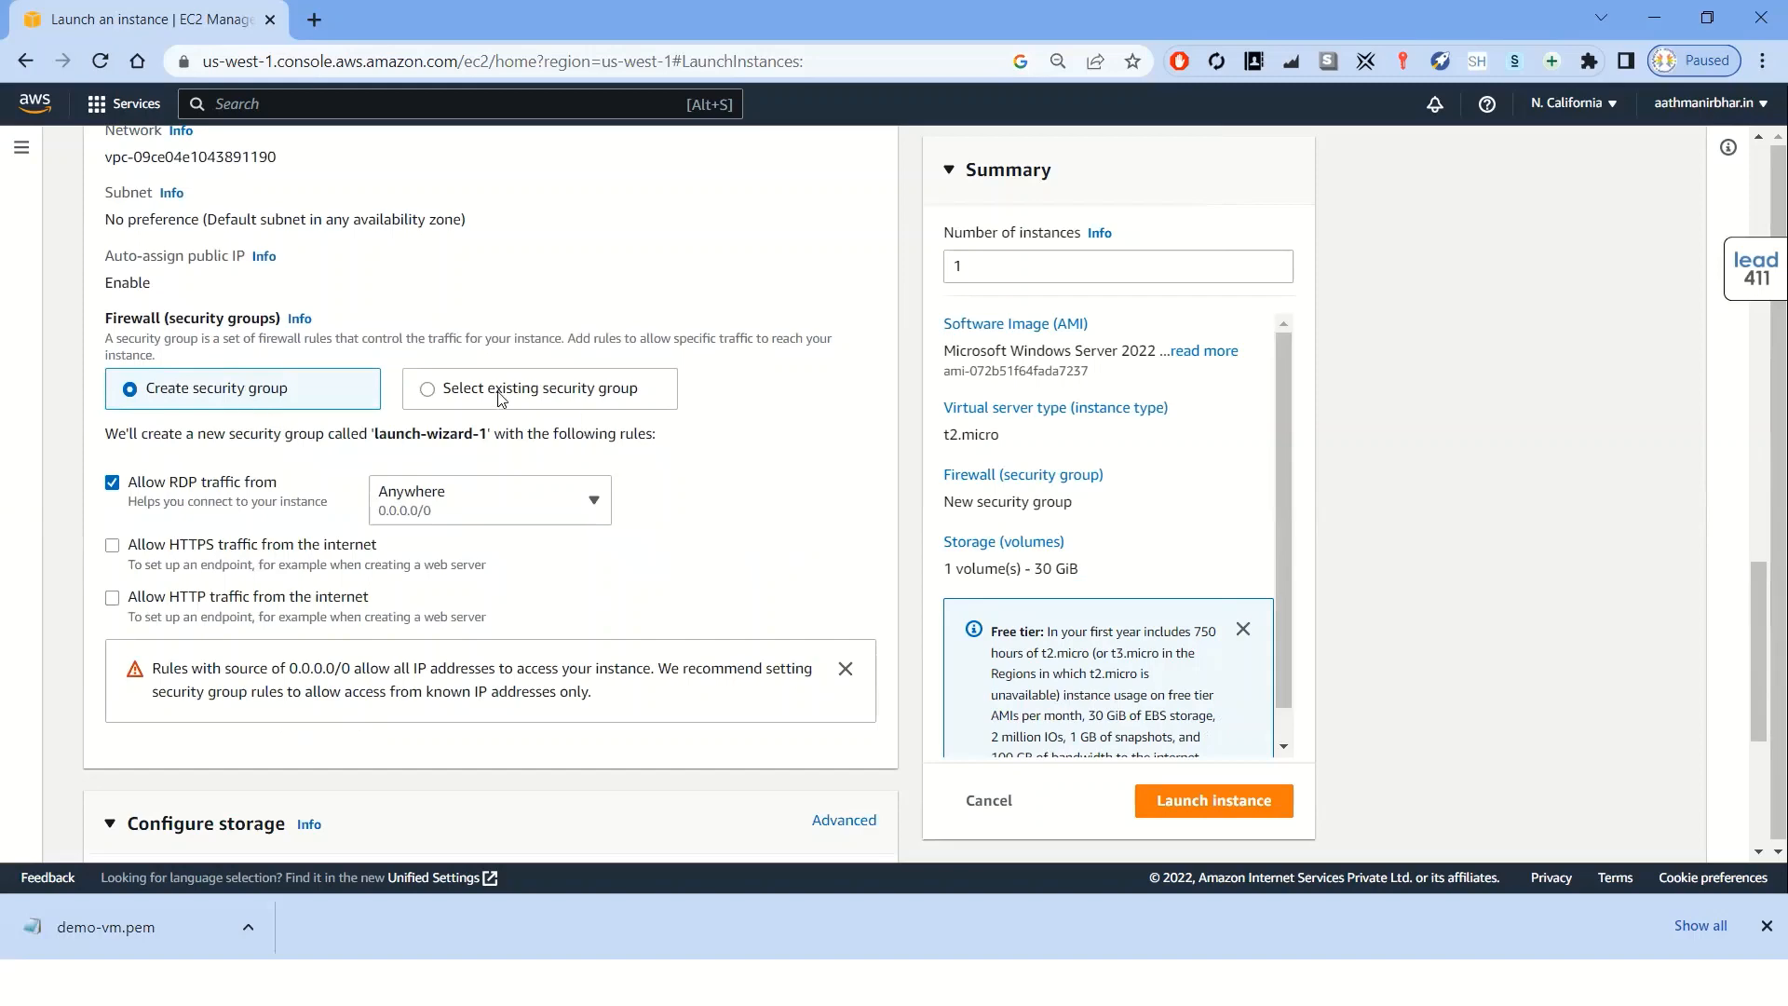
{"action": "scroll", "coordinate": [354, 427], "scroll_direction": "down", "scroll_amount": 1}
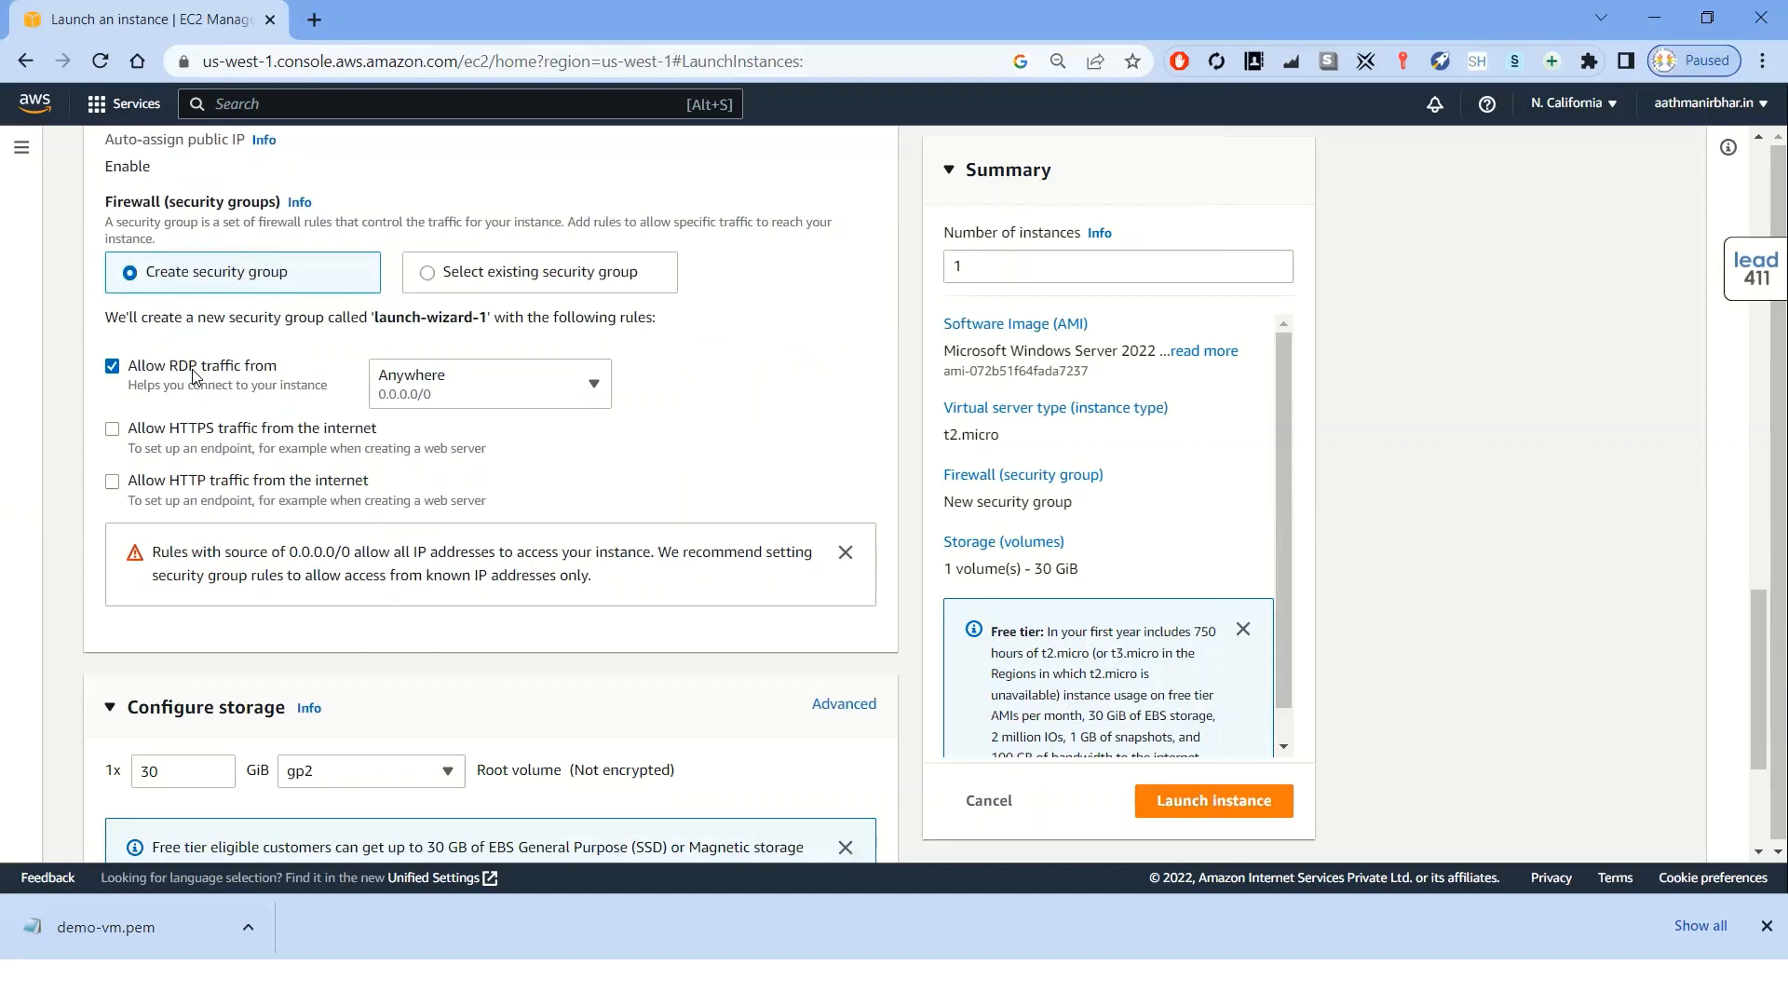
{"action": "left_click", "coordinate": [113, 367]}
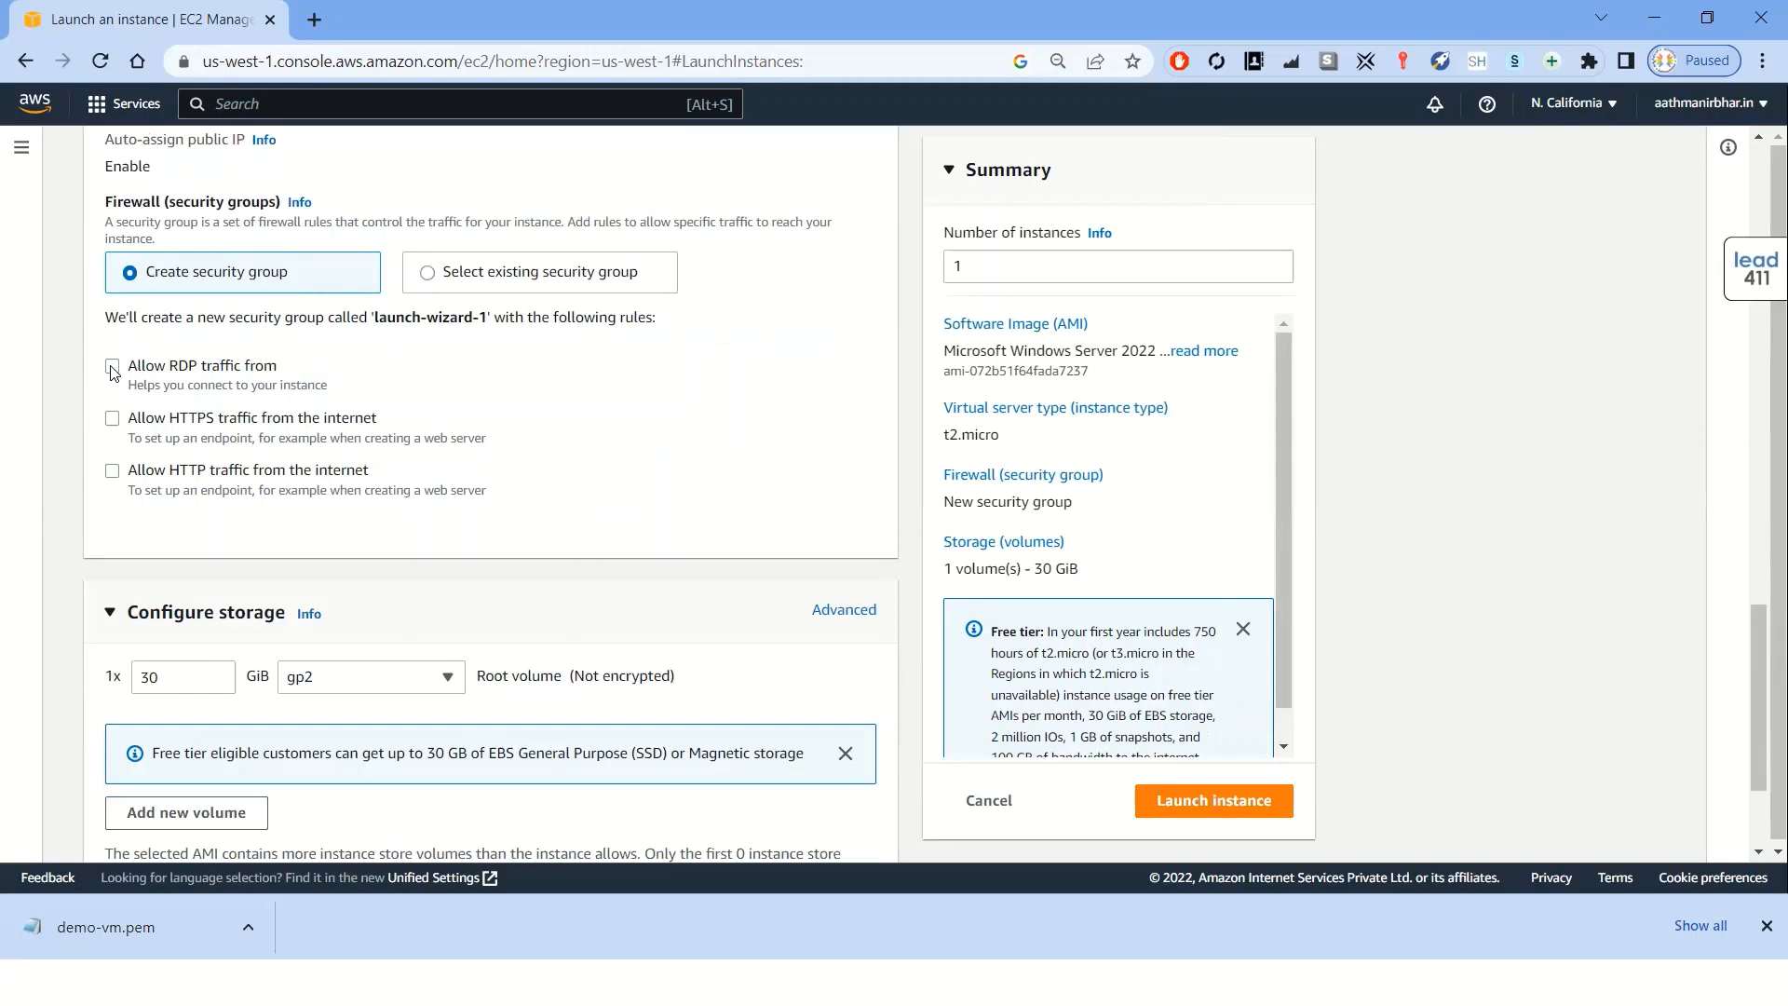
{"action": "left_click", "coordinate": [113, 367]}
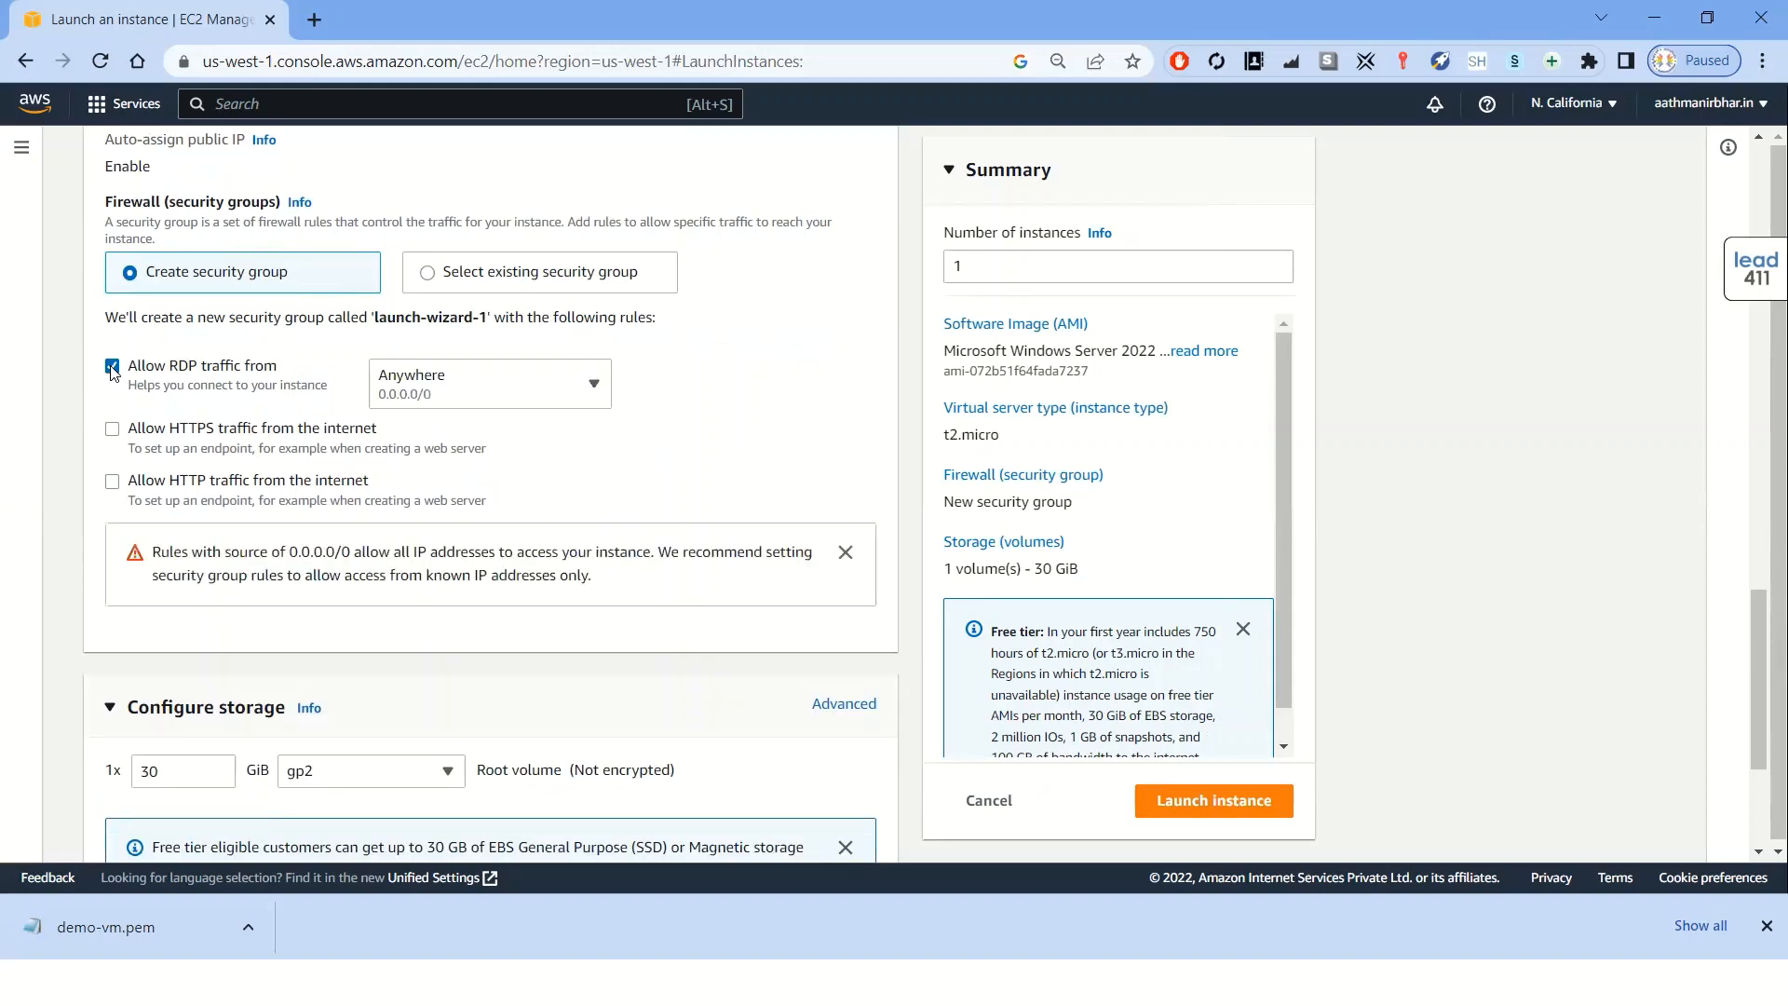
{"action": "left_click", "coordinate": [112, 430]}
{"action": "left_click", "coordinate": [112, 483]}
Try a 1000 GiB root volume, then set the root volume size back to 30 GiB
{"action": "scroll", "coordinate": [445, 502], "scroll_direction": "down", "scroll_amount": 3}
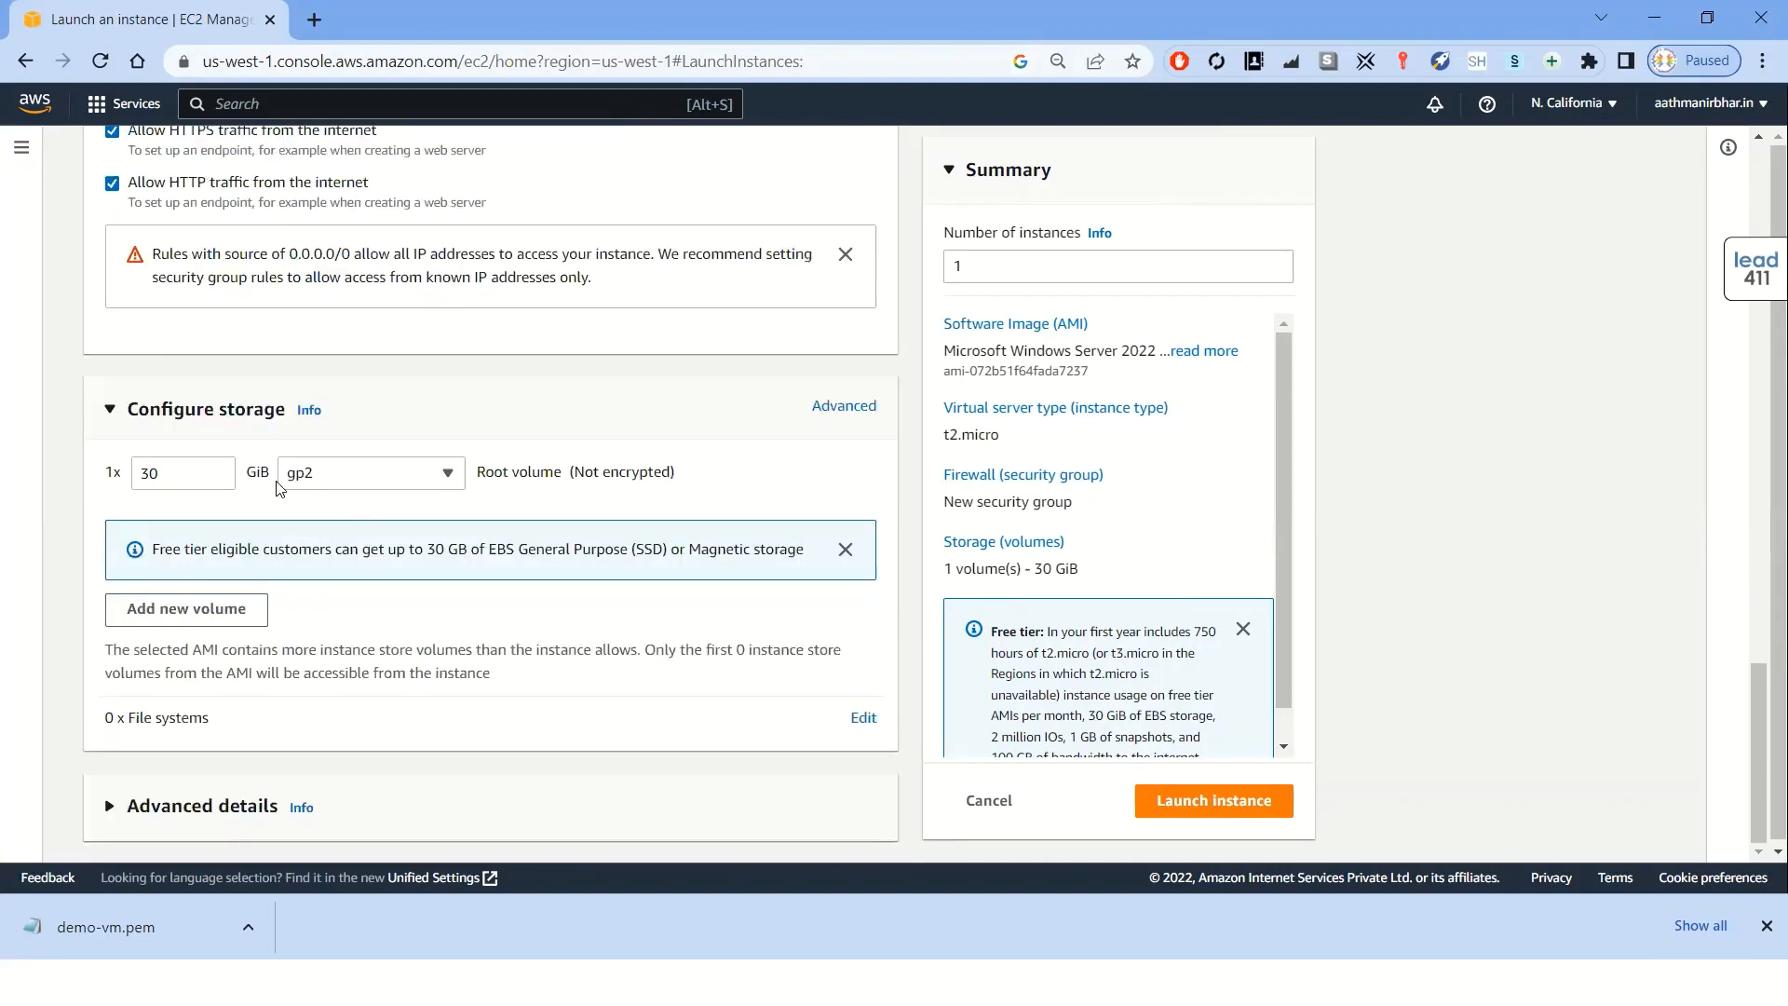
{"action": "left_click", "coordinate": [156, 473]}
{"action": "left_click_drag", "start_coordinate": [155, 473], "coordinate": [138, 473]}
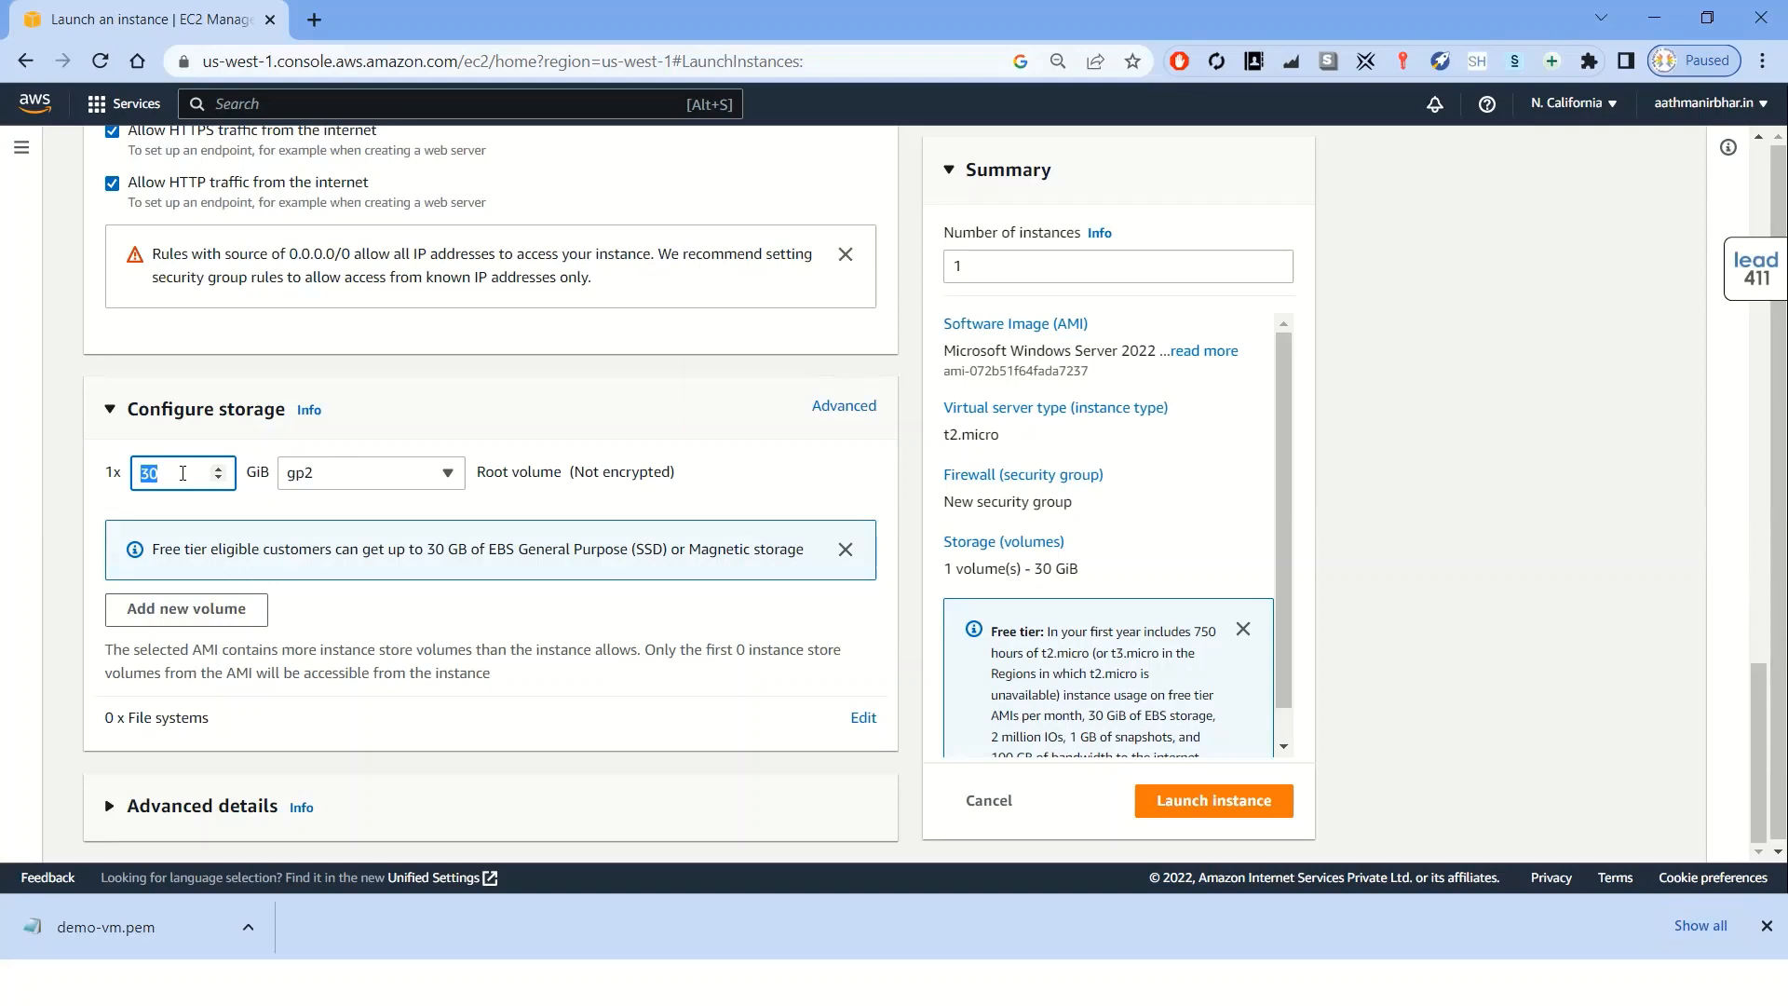
{"action": "type", "text": "1000"}
{"action": "left_click_drag", "start_coordinate": [193, 468], "coordinate": [144, 471]}
{"action": "type", "text": "30"}
Toggle the RDP, HTTPS and HTTP security group rules off and on again
{"action": "scroll", "coordinate": [352, 356], "scroll_direction": "up", "scroll_amount": 1}
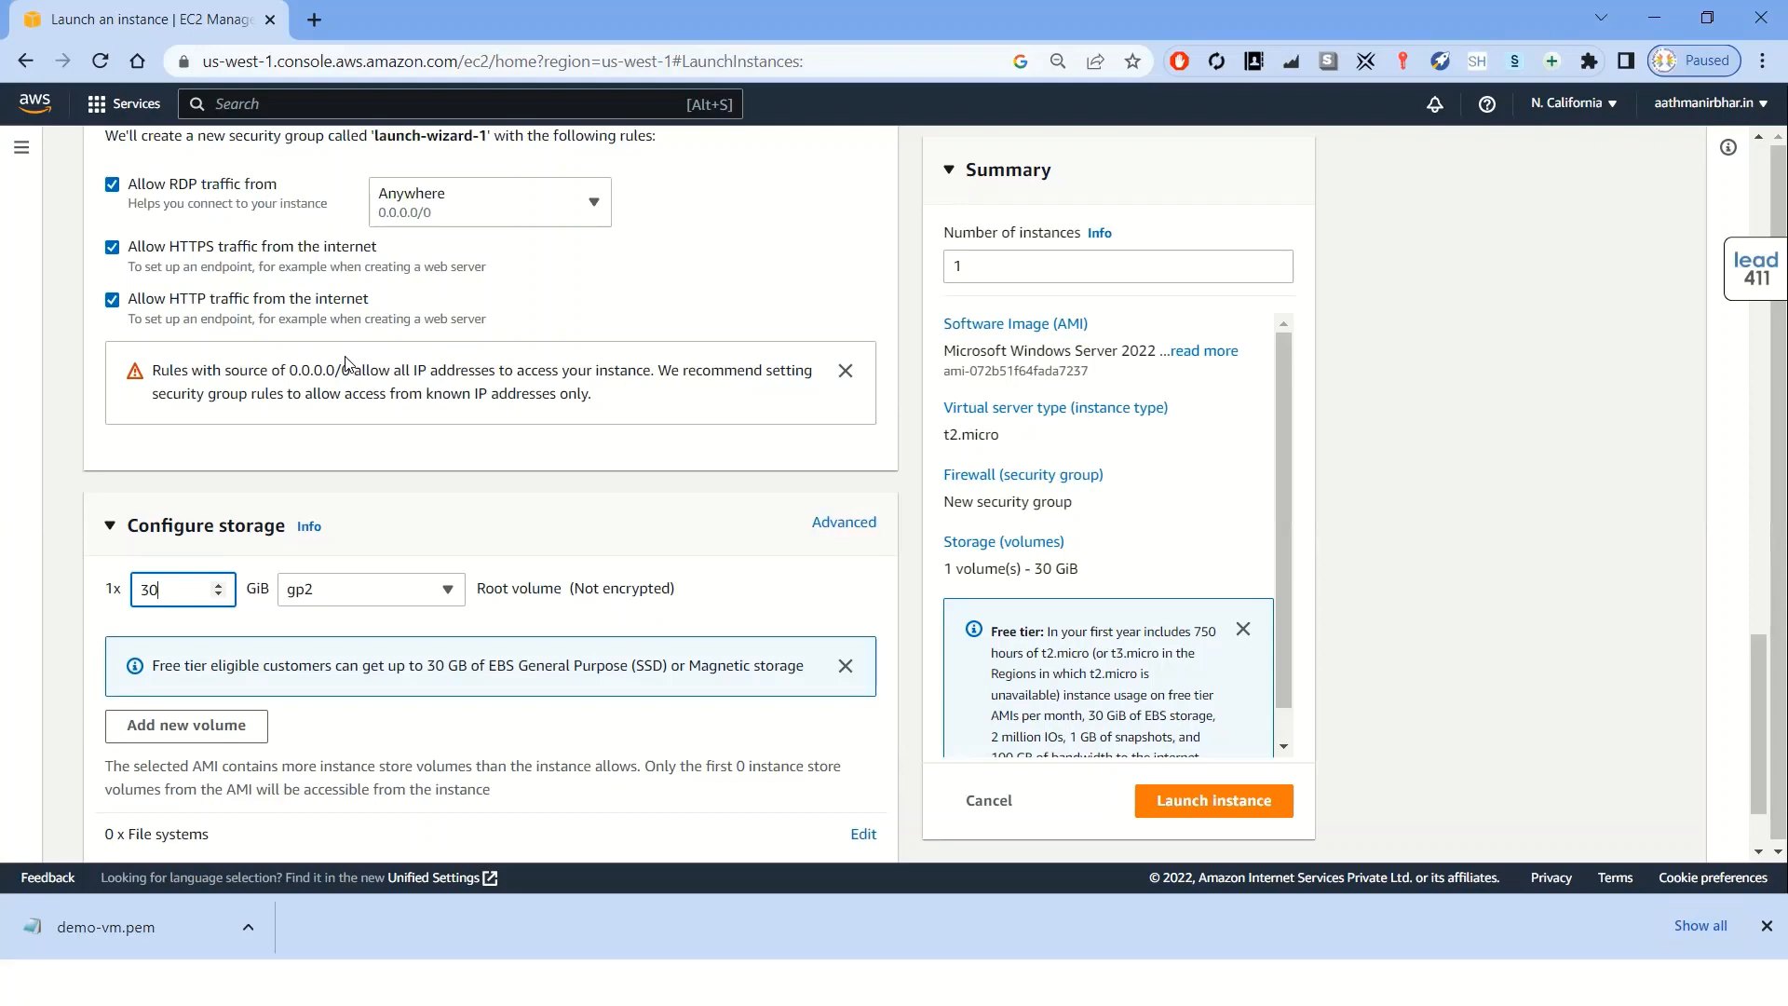
{"action": "left_click", "coordinate": [111, 185]}
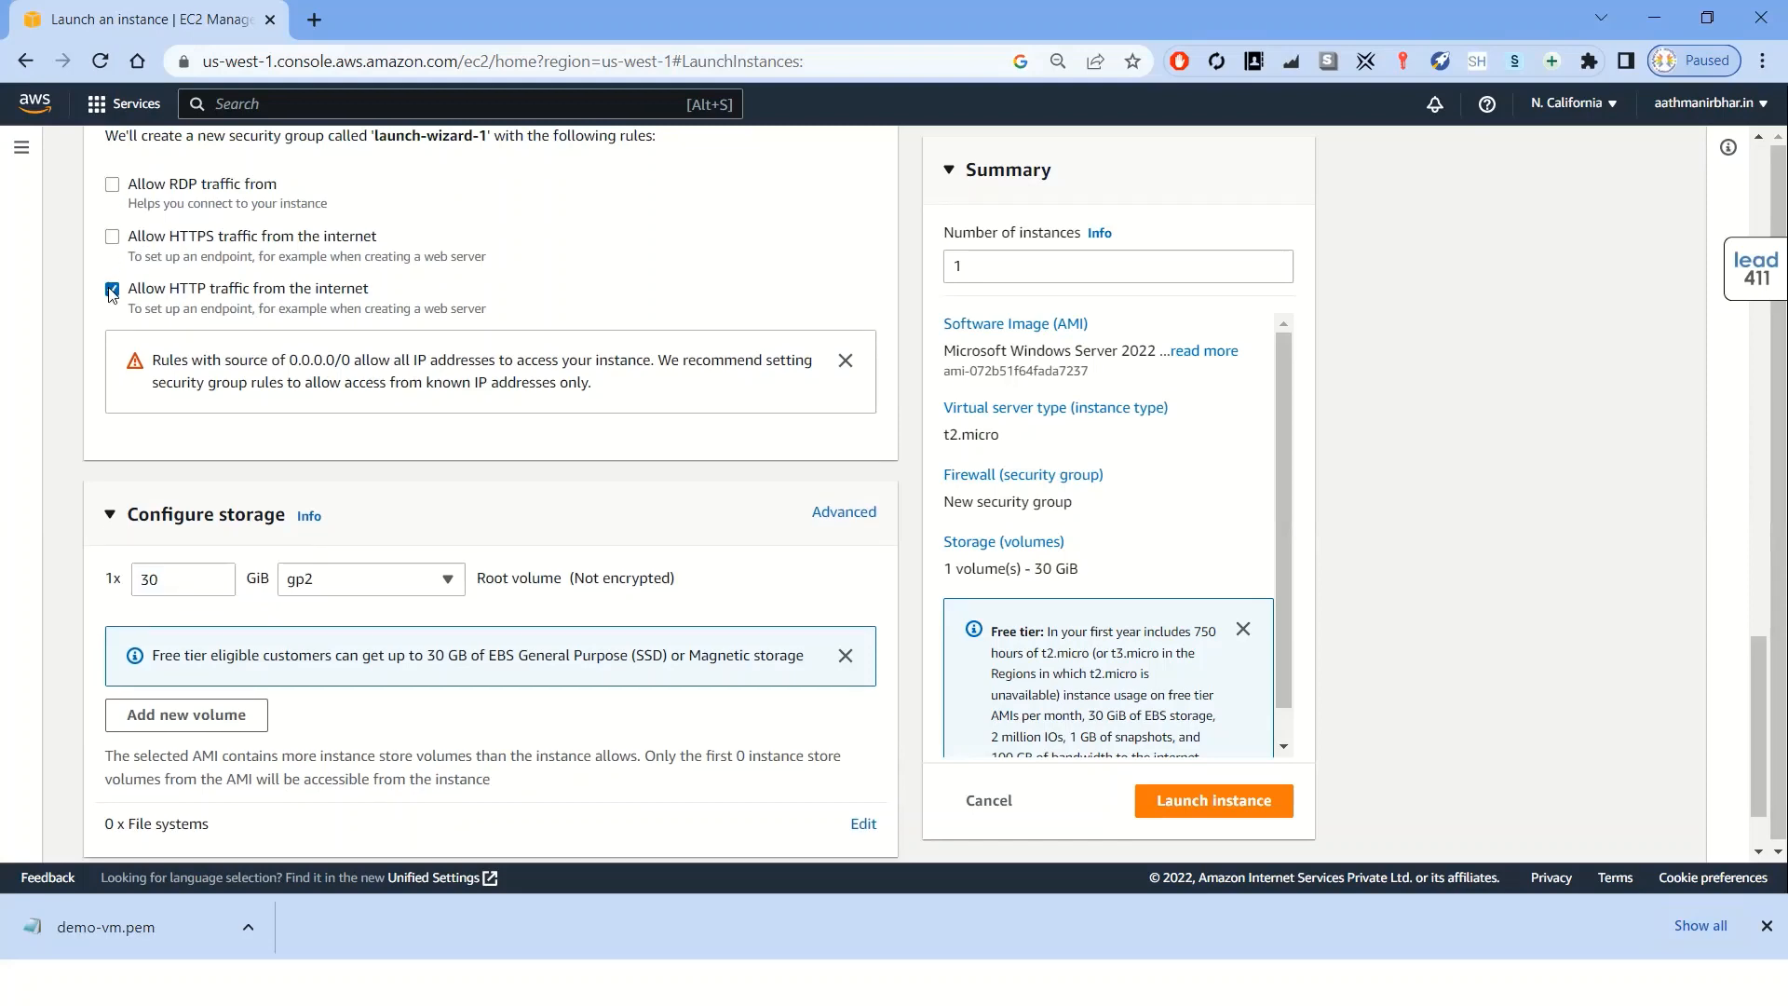
{"action": "left_click", "coordinate": [112, 290]}
{"action": "left_click", "coordinate": [112, 236]}
{"action": "left_click", "coordinate": [112, 185]}
{"action": "left_click", "coordinate": [111, 299]}
{"action": "scroll", "coordinate": [537, 300], "scroll_direction": "up", "scroll_amount": 1}
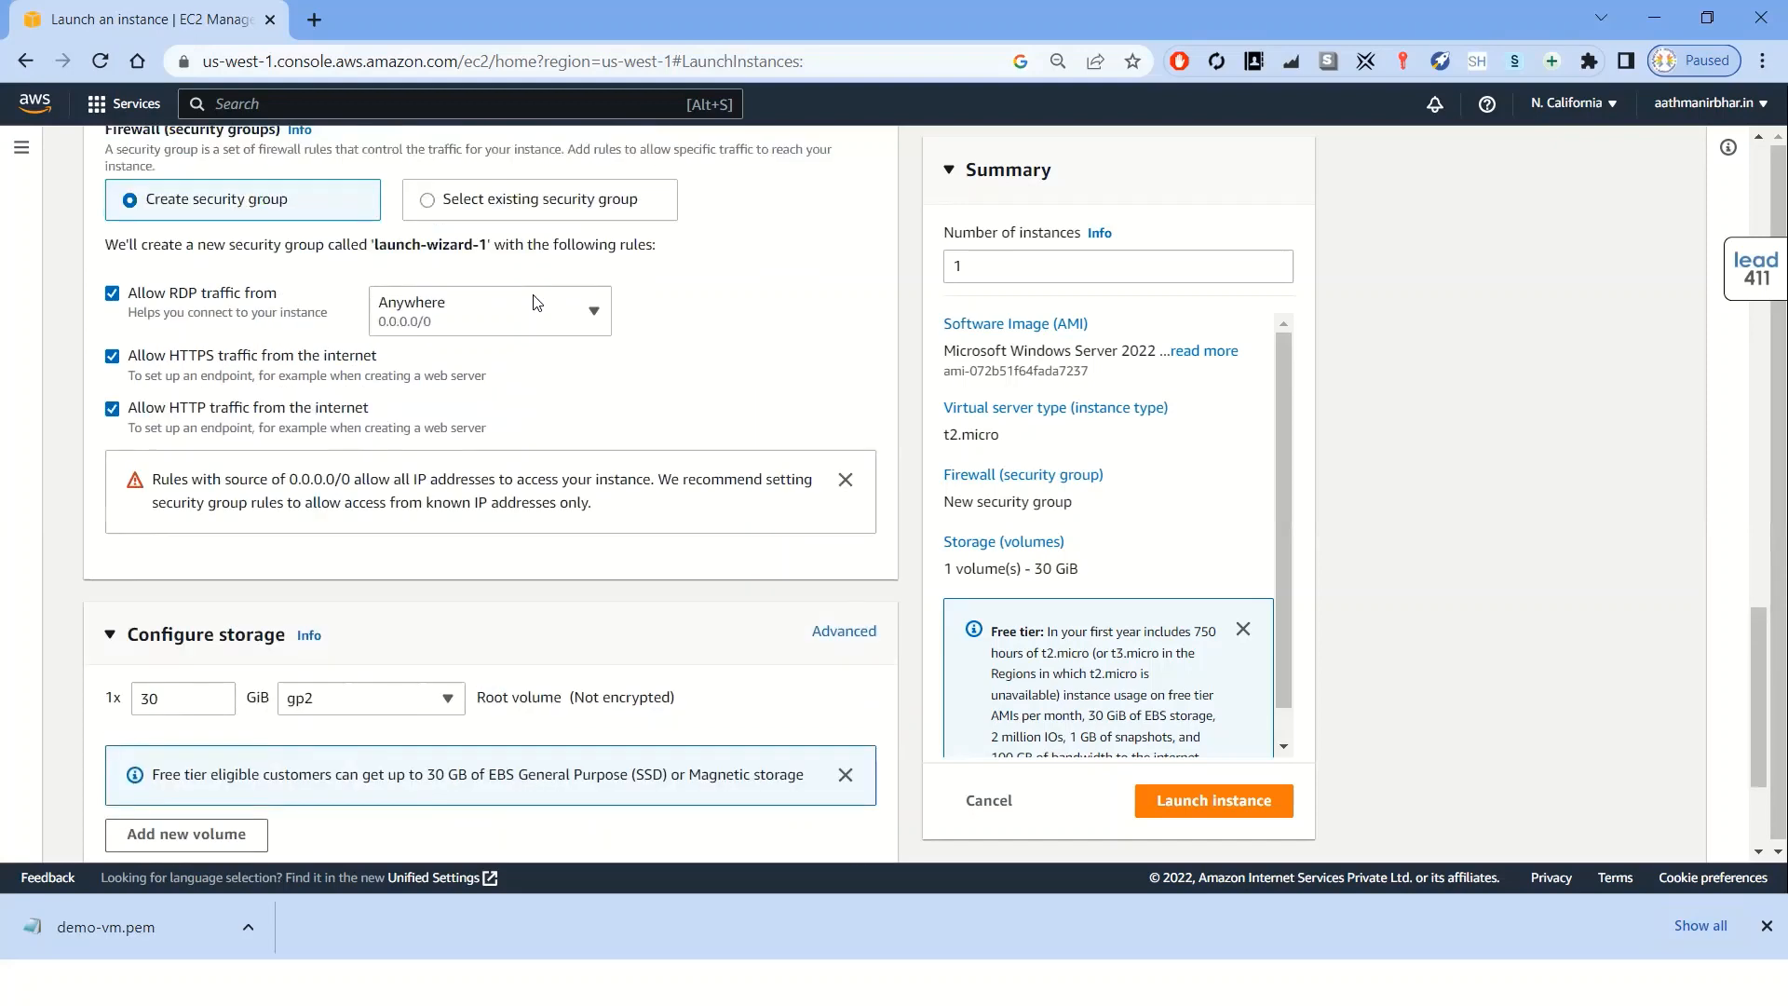
{"action": "scroll", "coordinate": [533, 300], "scroll_direction": "up", "scroll_amount": 6}
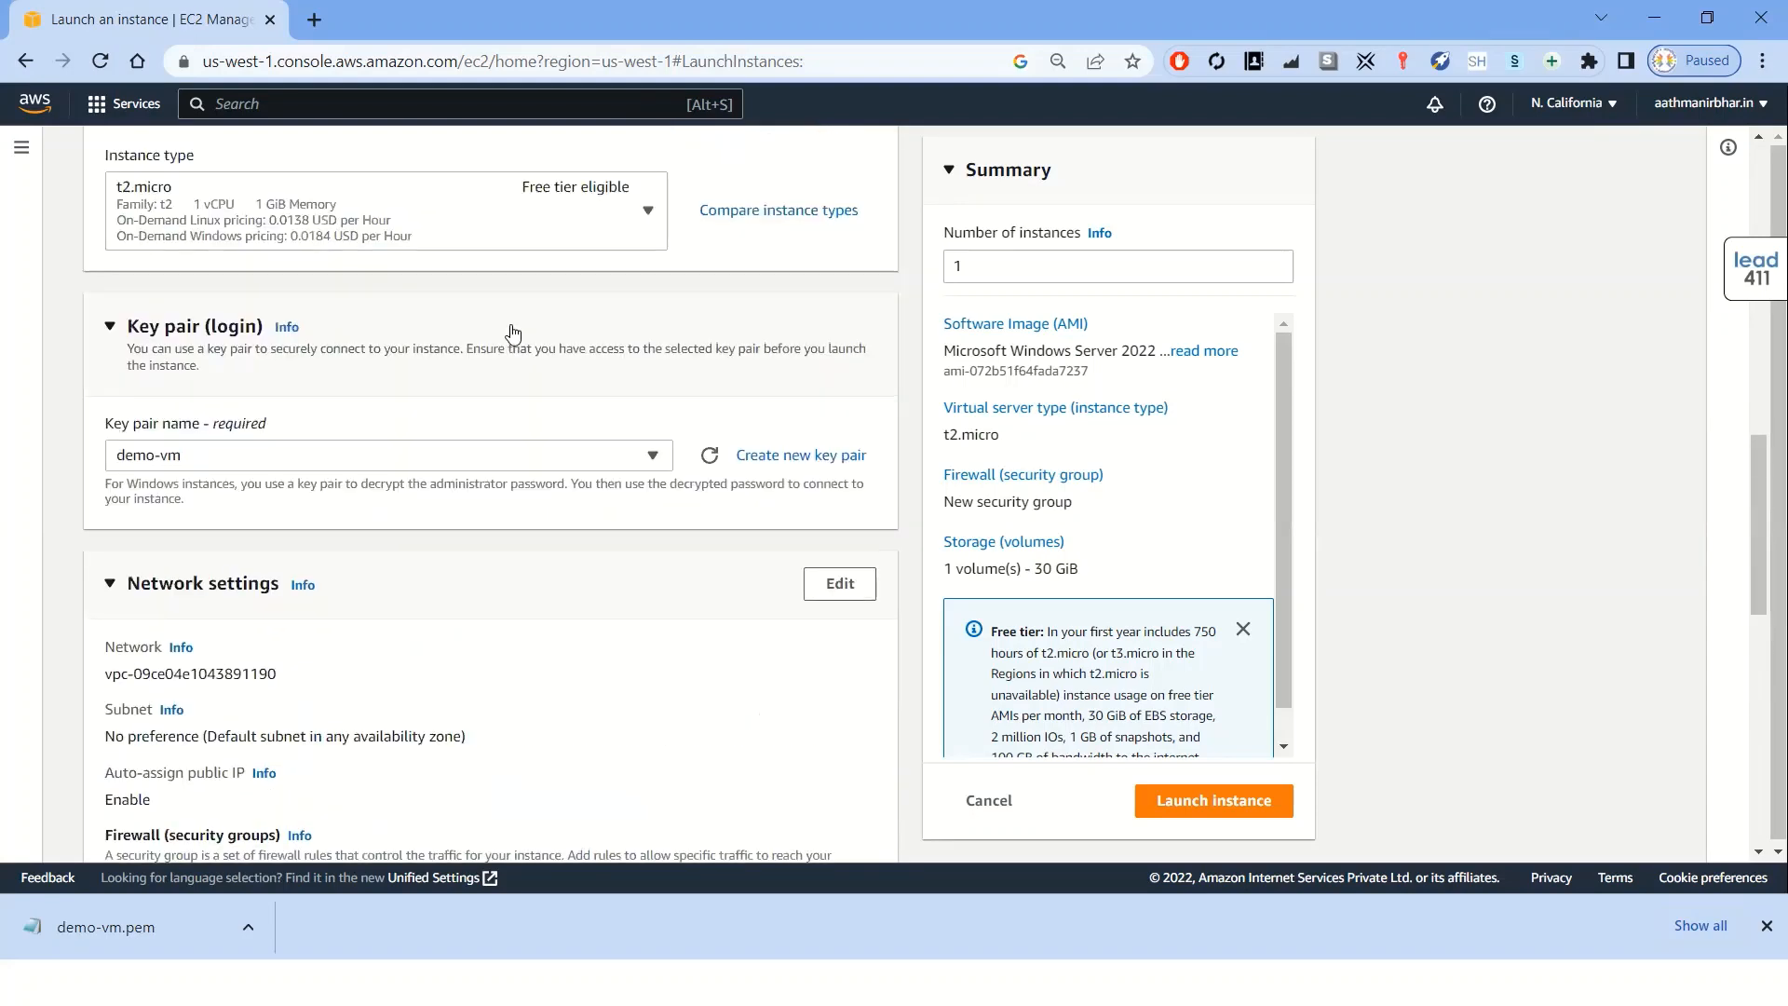
{"action": "scroll", "coordinate": [506, 333], "scroll_direction": "up", "scroll_amount": 2}
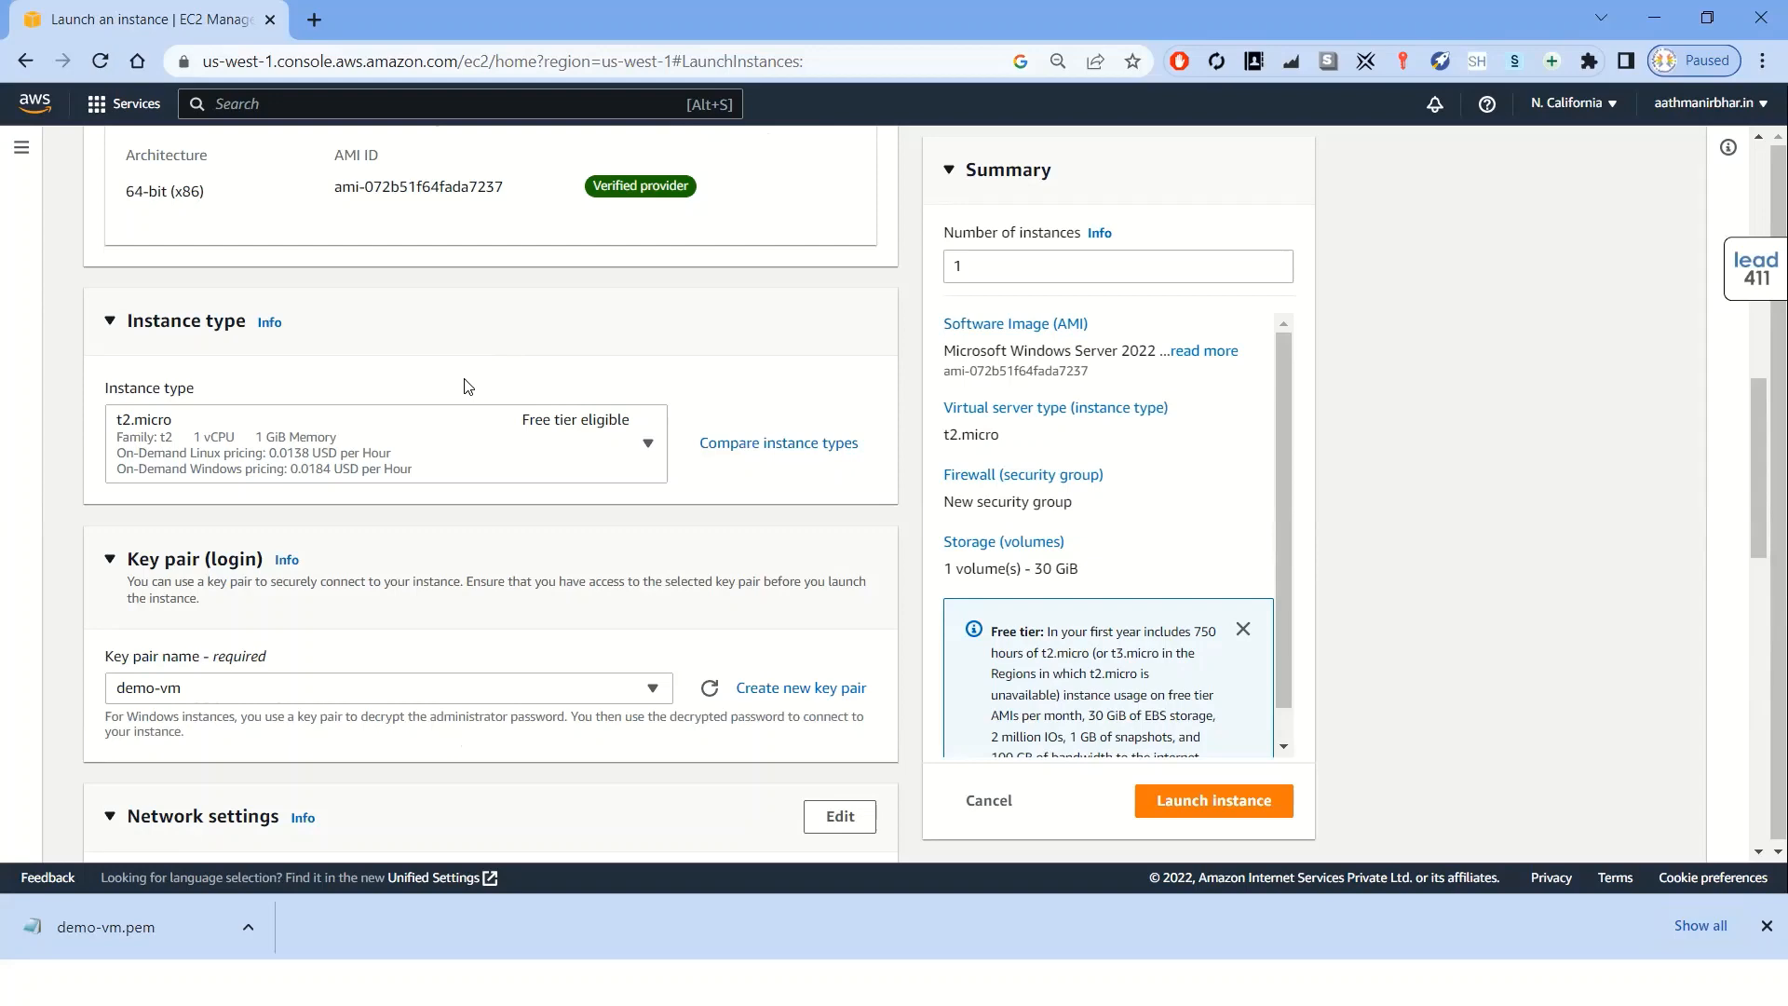
{"action": "scroll", "coordinate": [467, 385], "scroll_direction": "down", "scroll_amount": 6}
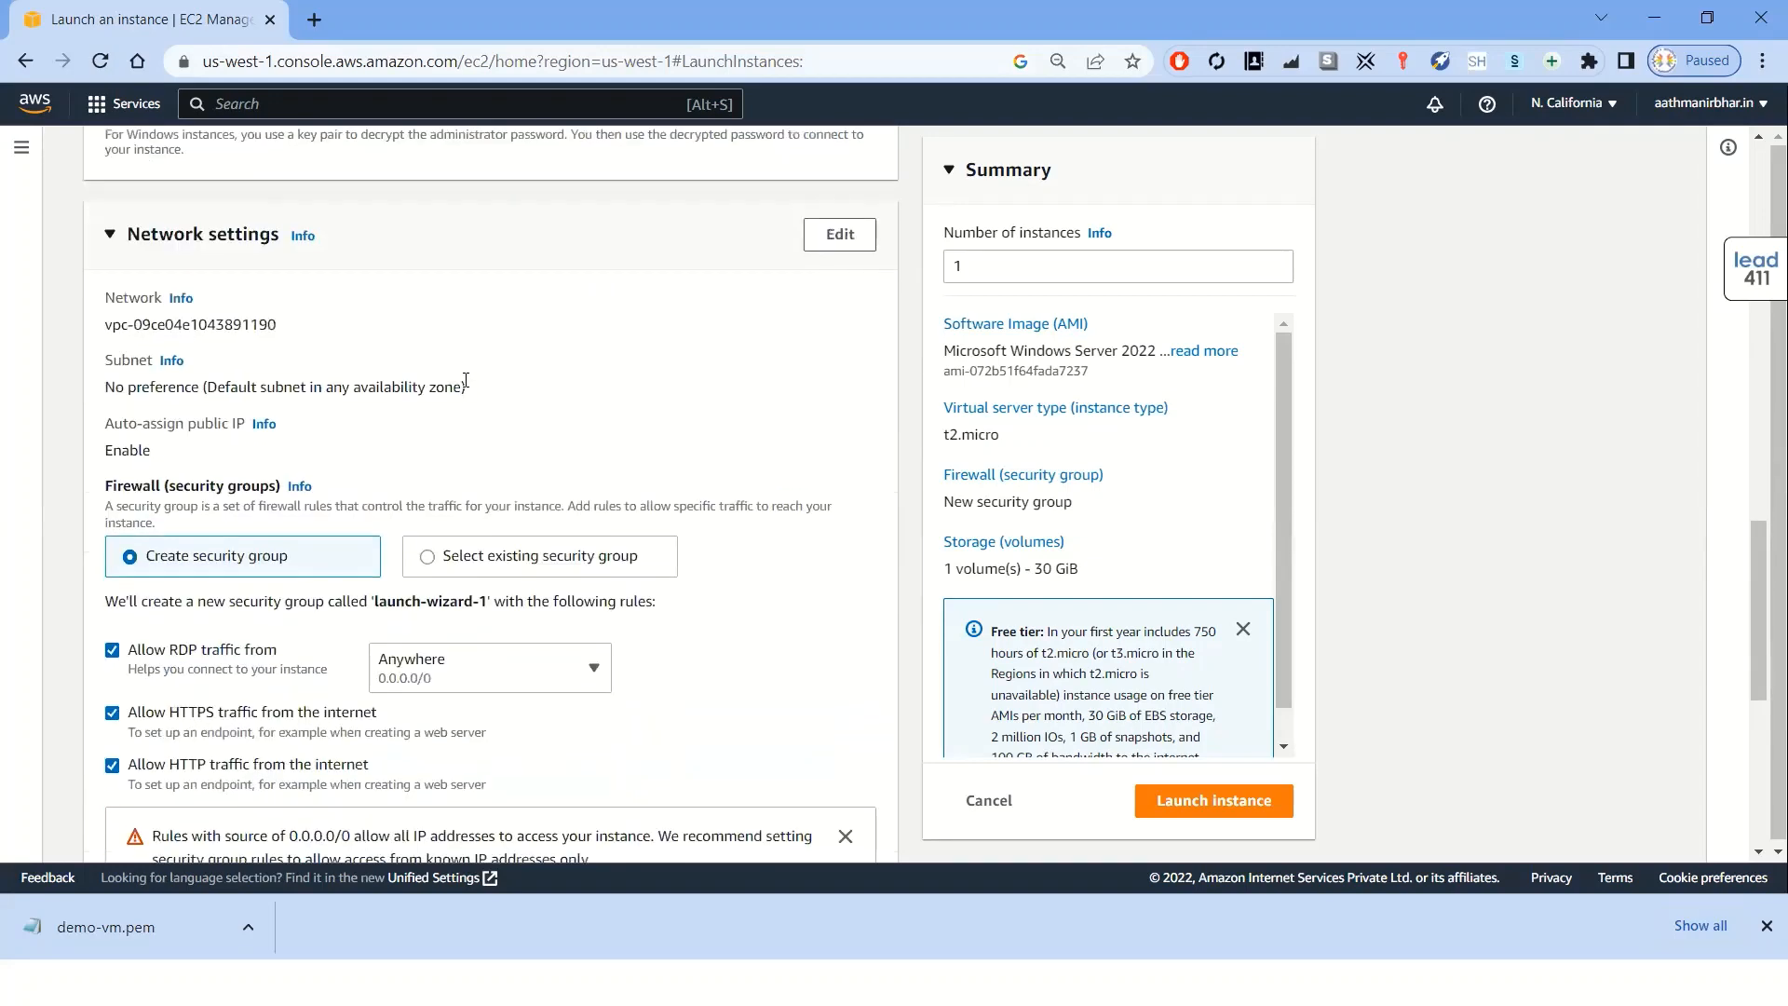
Add a second EBS volume of 20 GiB to the instance storage
{"action": "scroll", "coordinate": [465, 380], "scroll_direction": "up", "scroll_amount": 10}
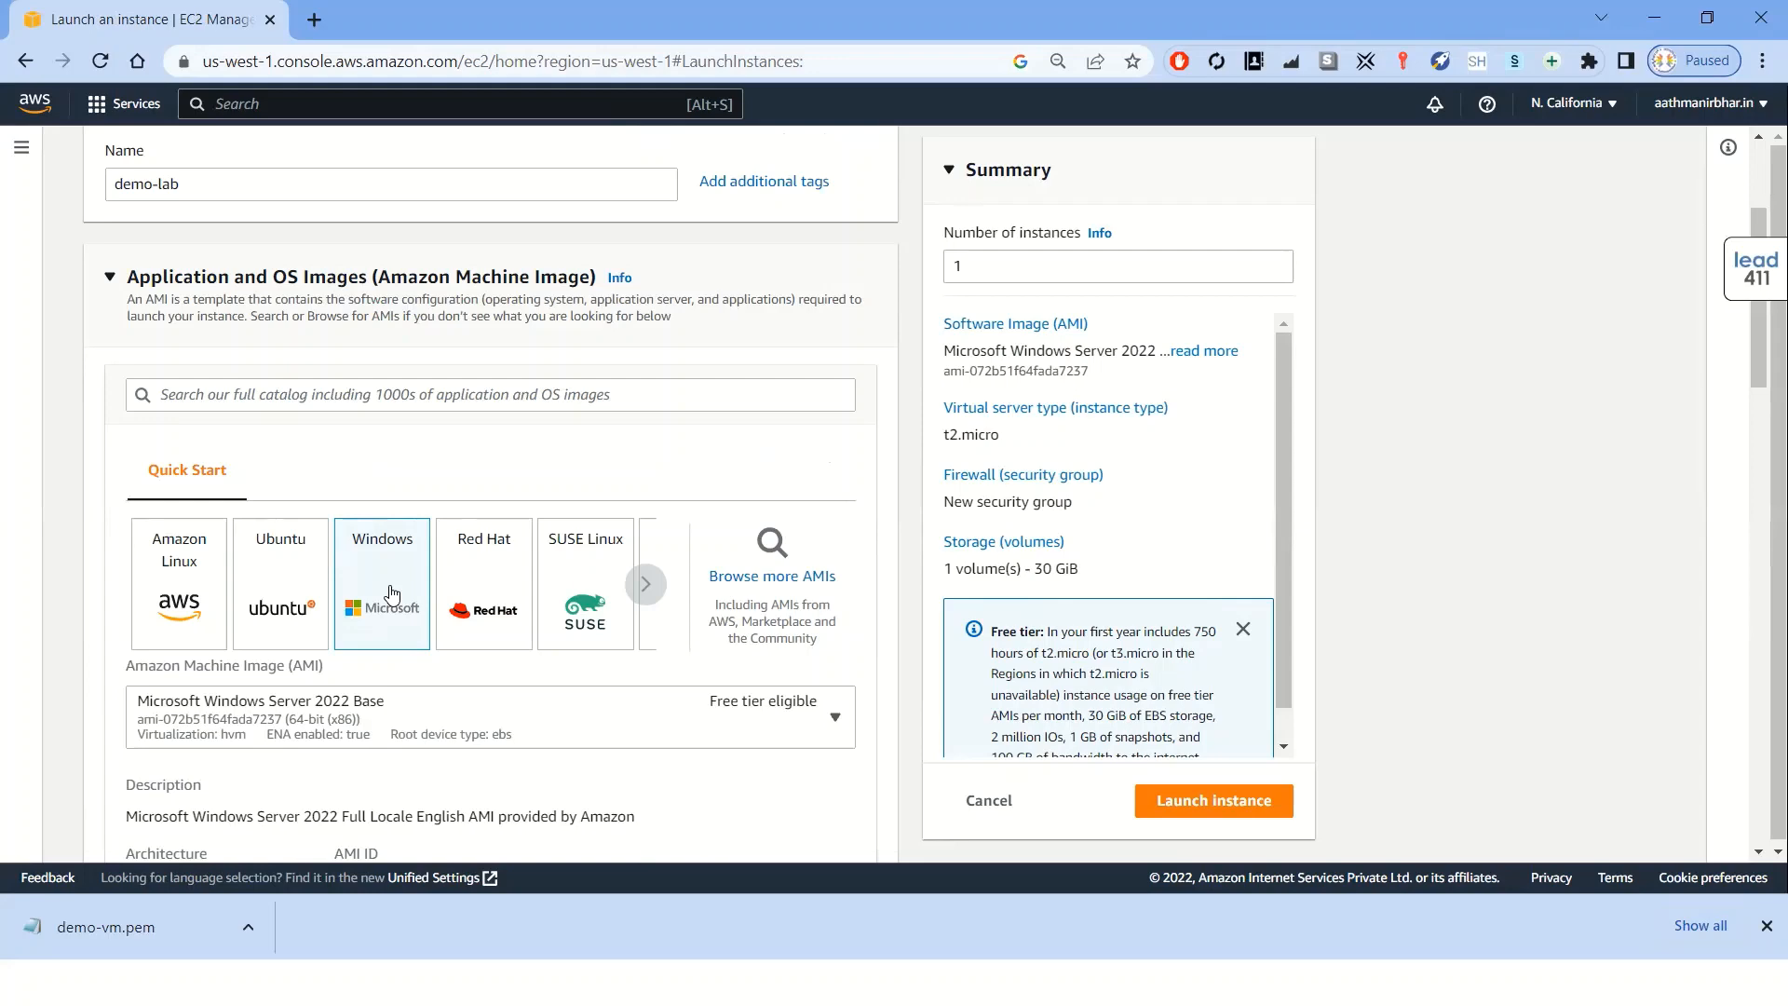
{"action": "scroll", "coordinate": [391, 593], "scroll_direction": "down", "scroll_amount": 4}
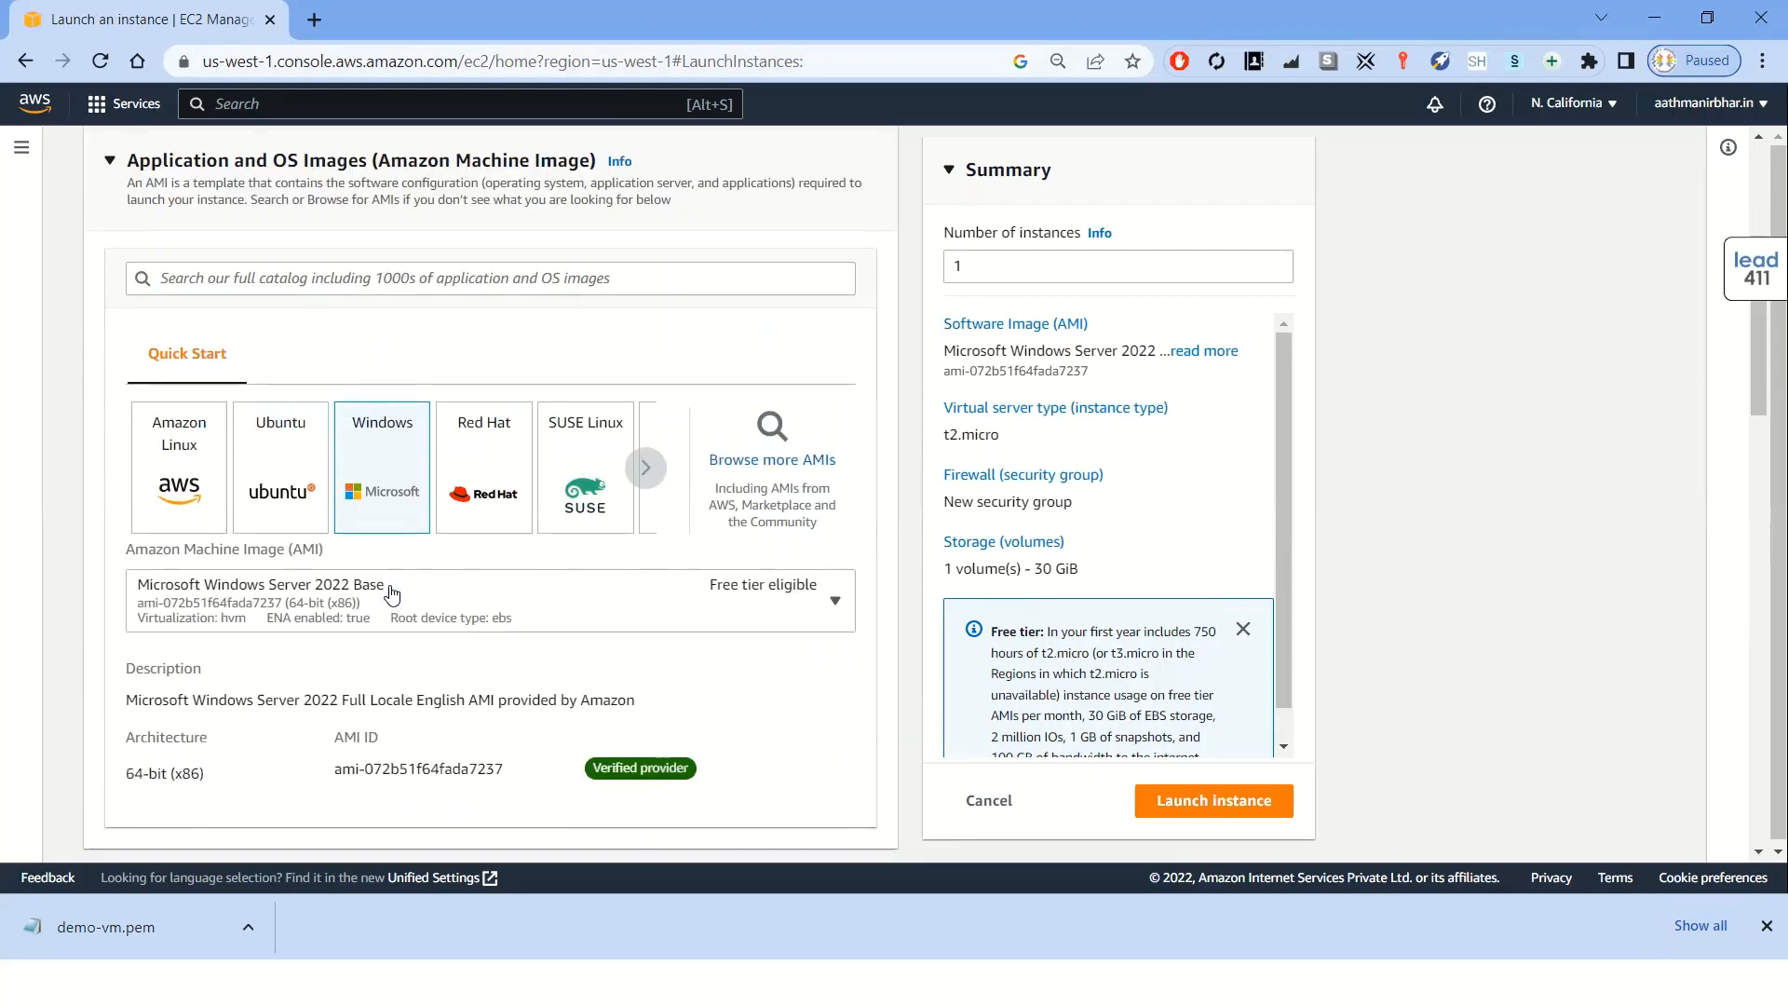
{"action": "scroll", "coordinate": [391, 593], "scroll_direction": "down", "scroll_amount": 5}
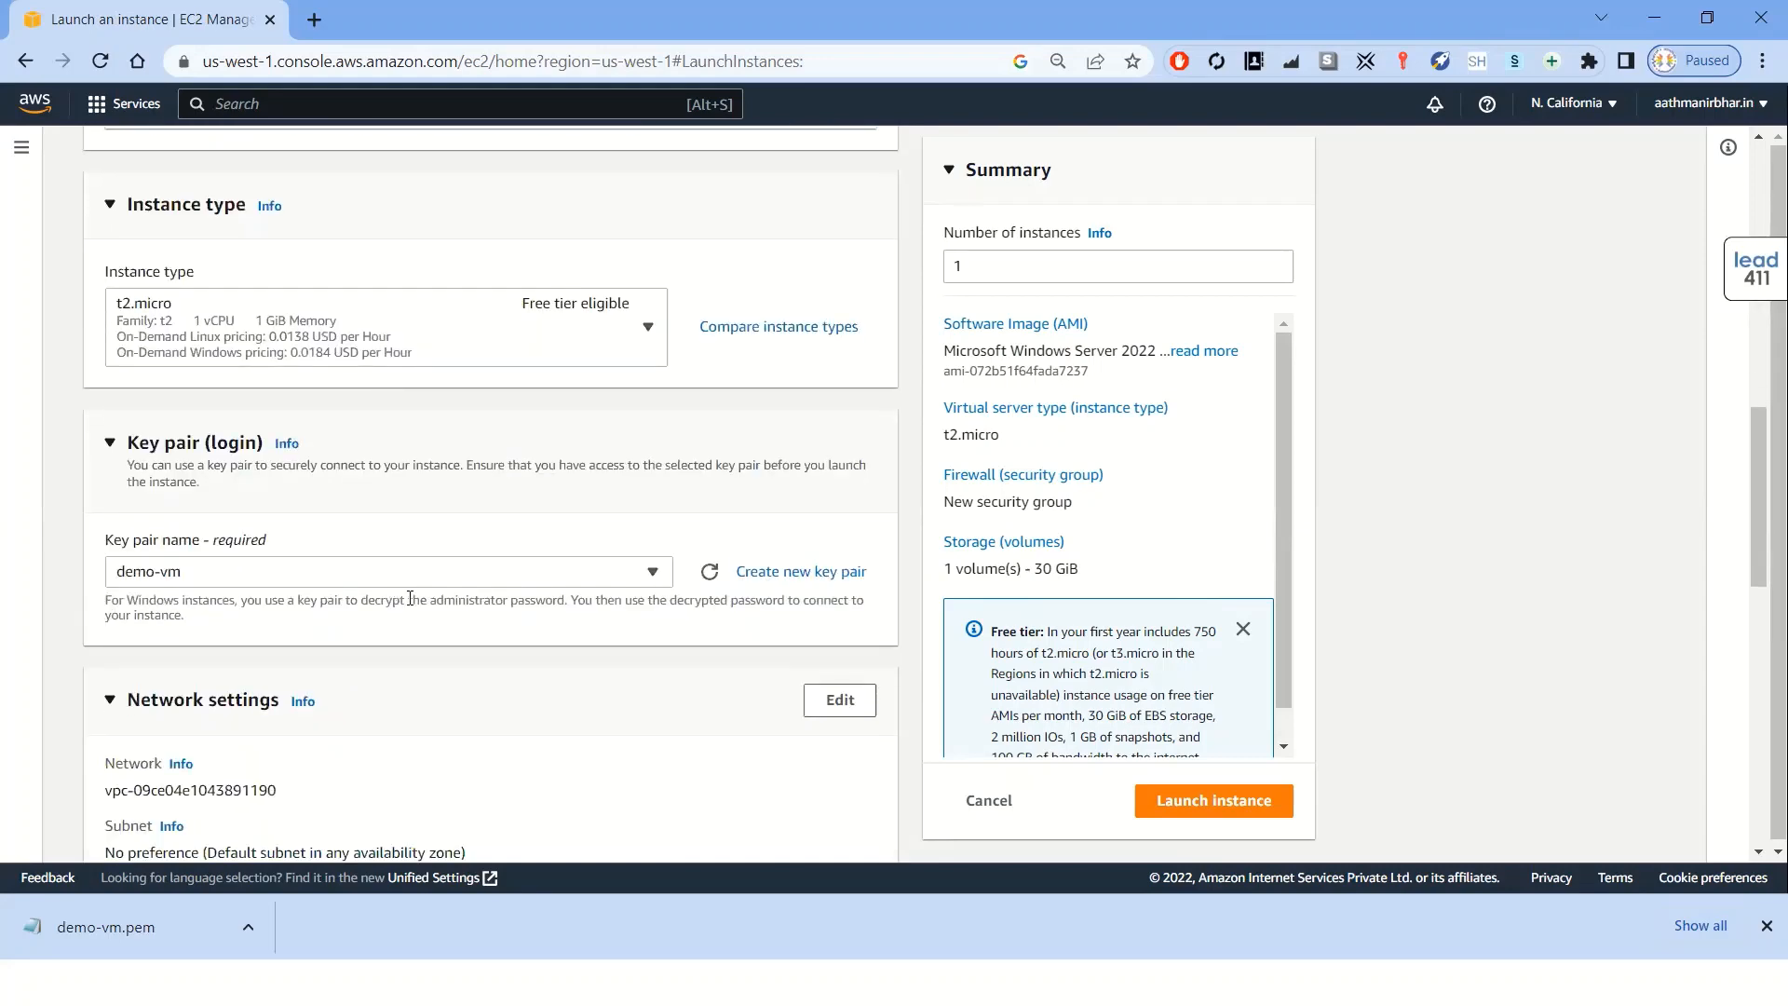
{"action": "scroll", "coordinate": [408, 599], "scroll_direction": "down", "scroll_amount": 5}
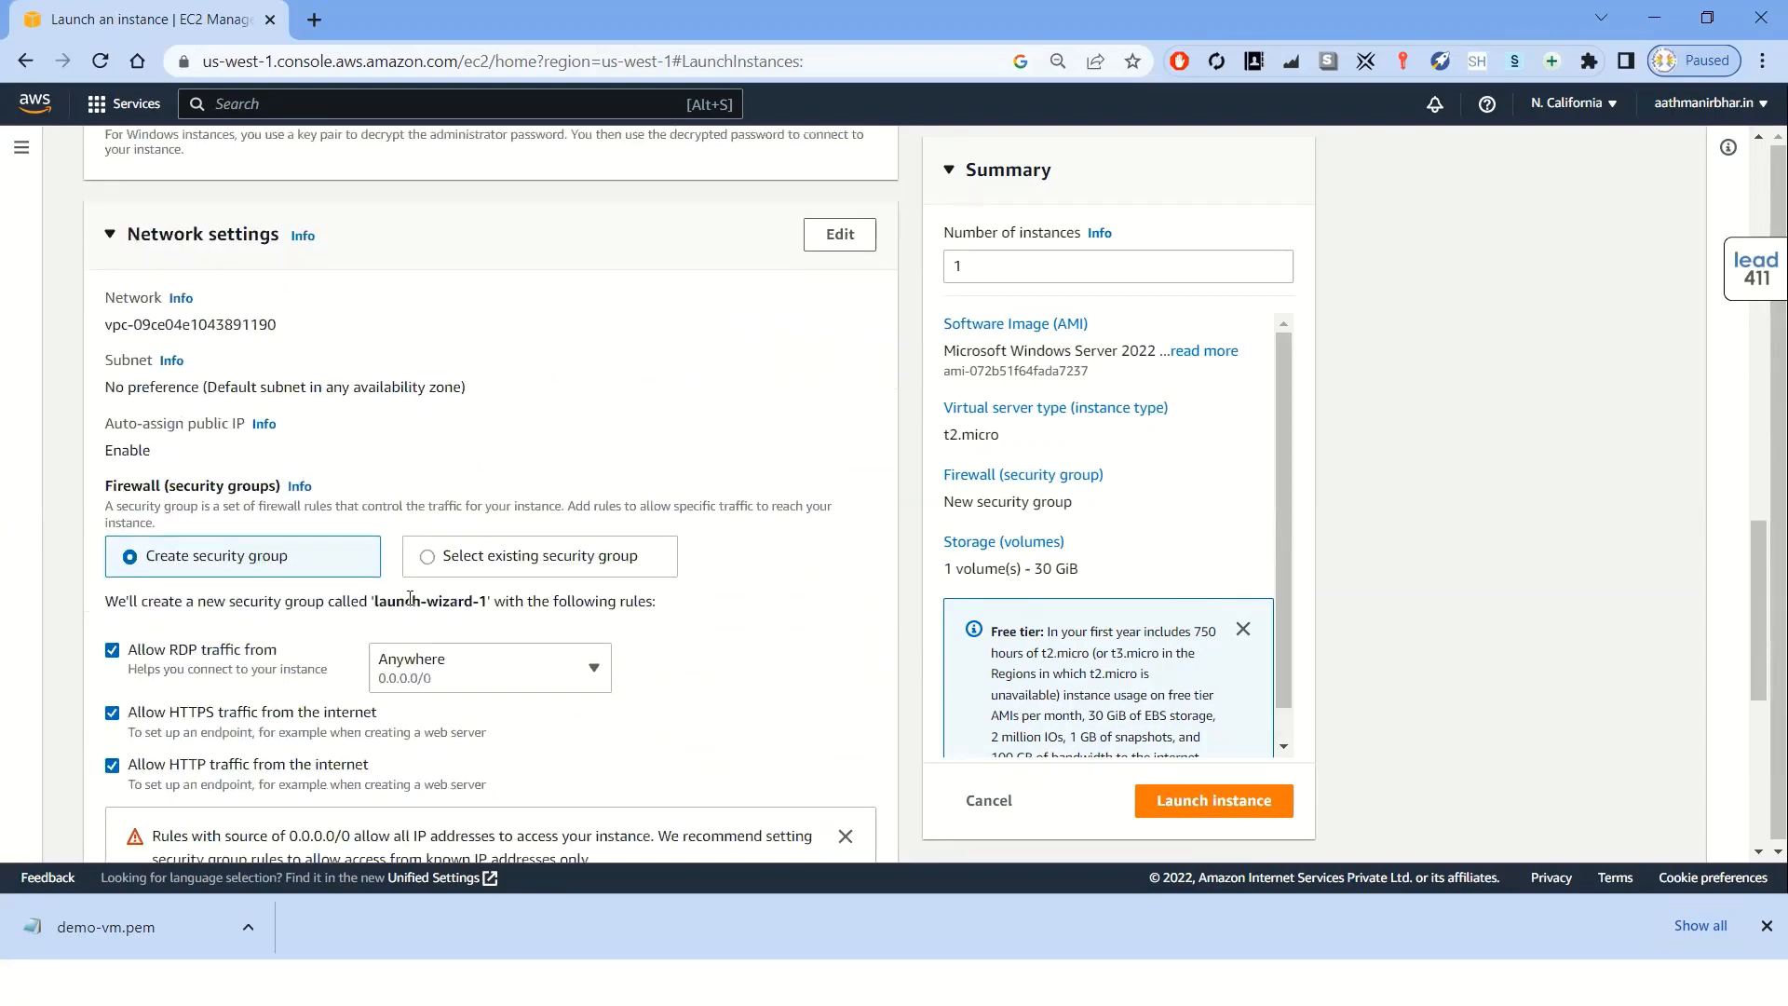
{"action": "scroll", "coordinate": [400, 601], "scroll_direction": "down", "scroll_amount": 5}
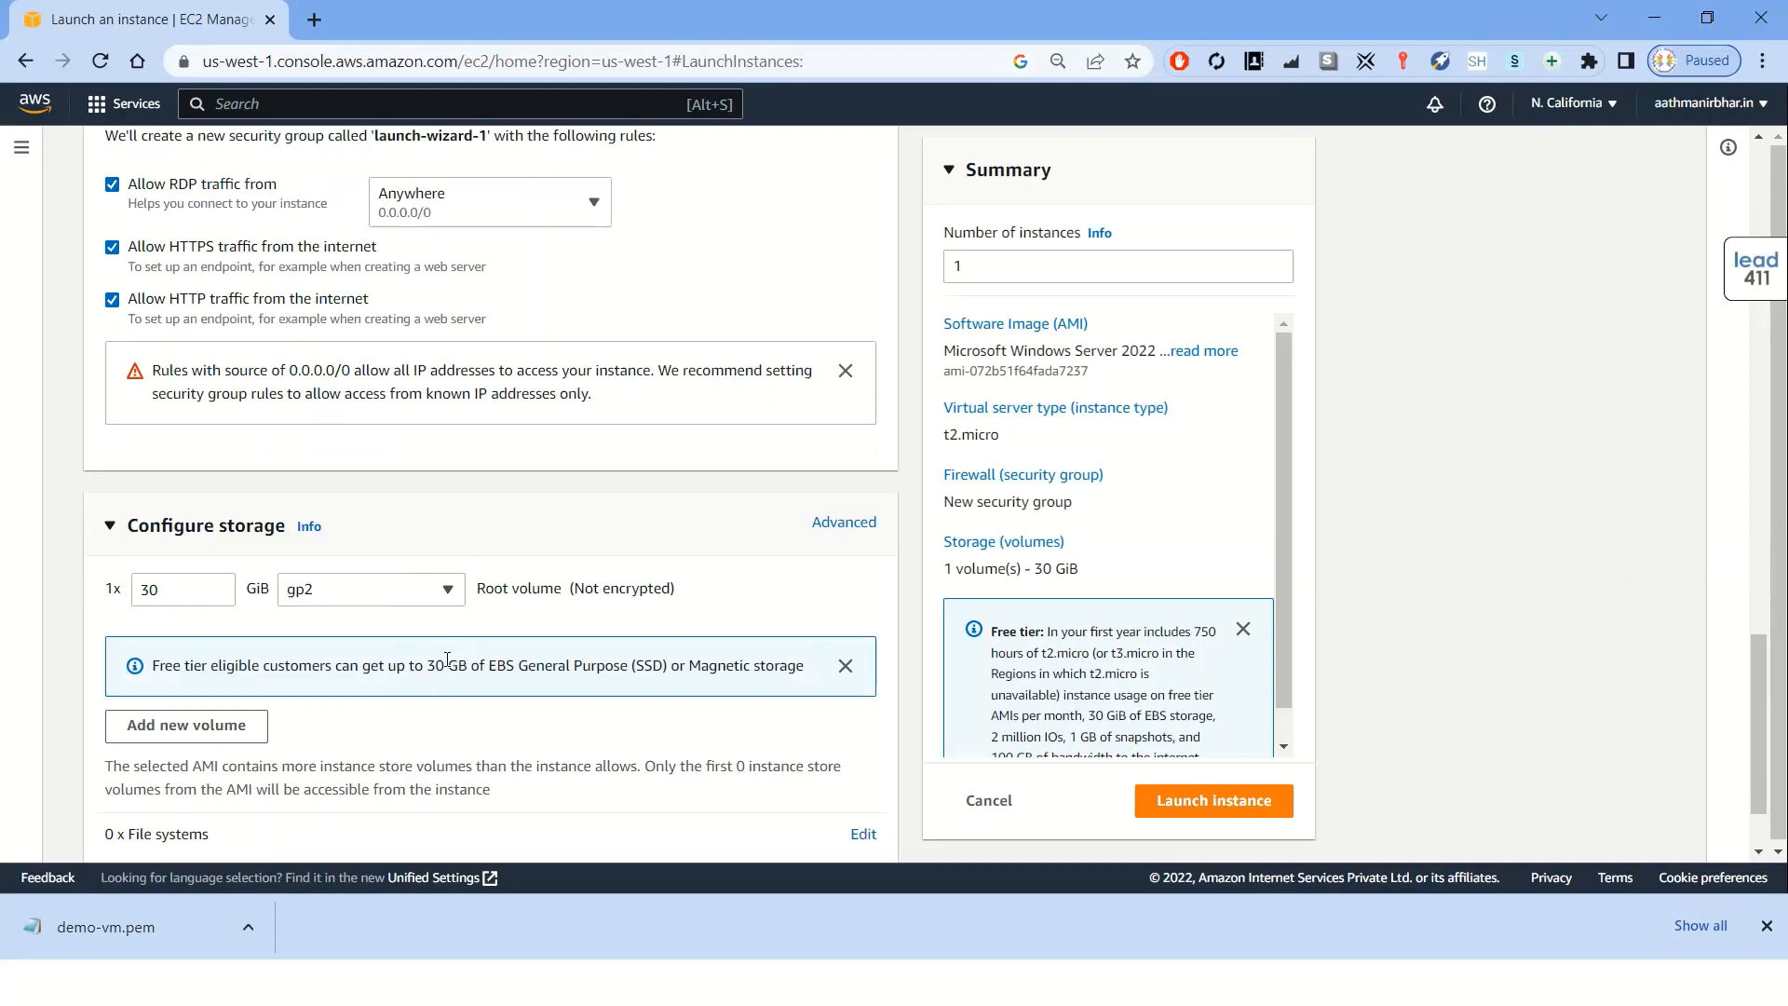
{"action": "scroll", "coordinate": [447, 657], "scroll_direction": "down", "scroll_amount": 1}
{"action": "scroll", "coordinate": [447, 658], "scroll_direction": "down", "scroll_amount": 1}
{"action": "left_click", "coordinate": [190, 476]}
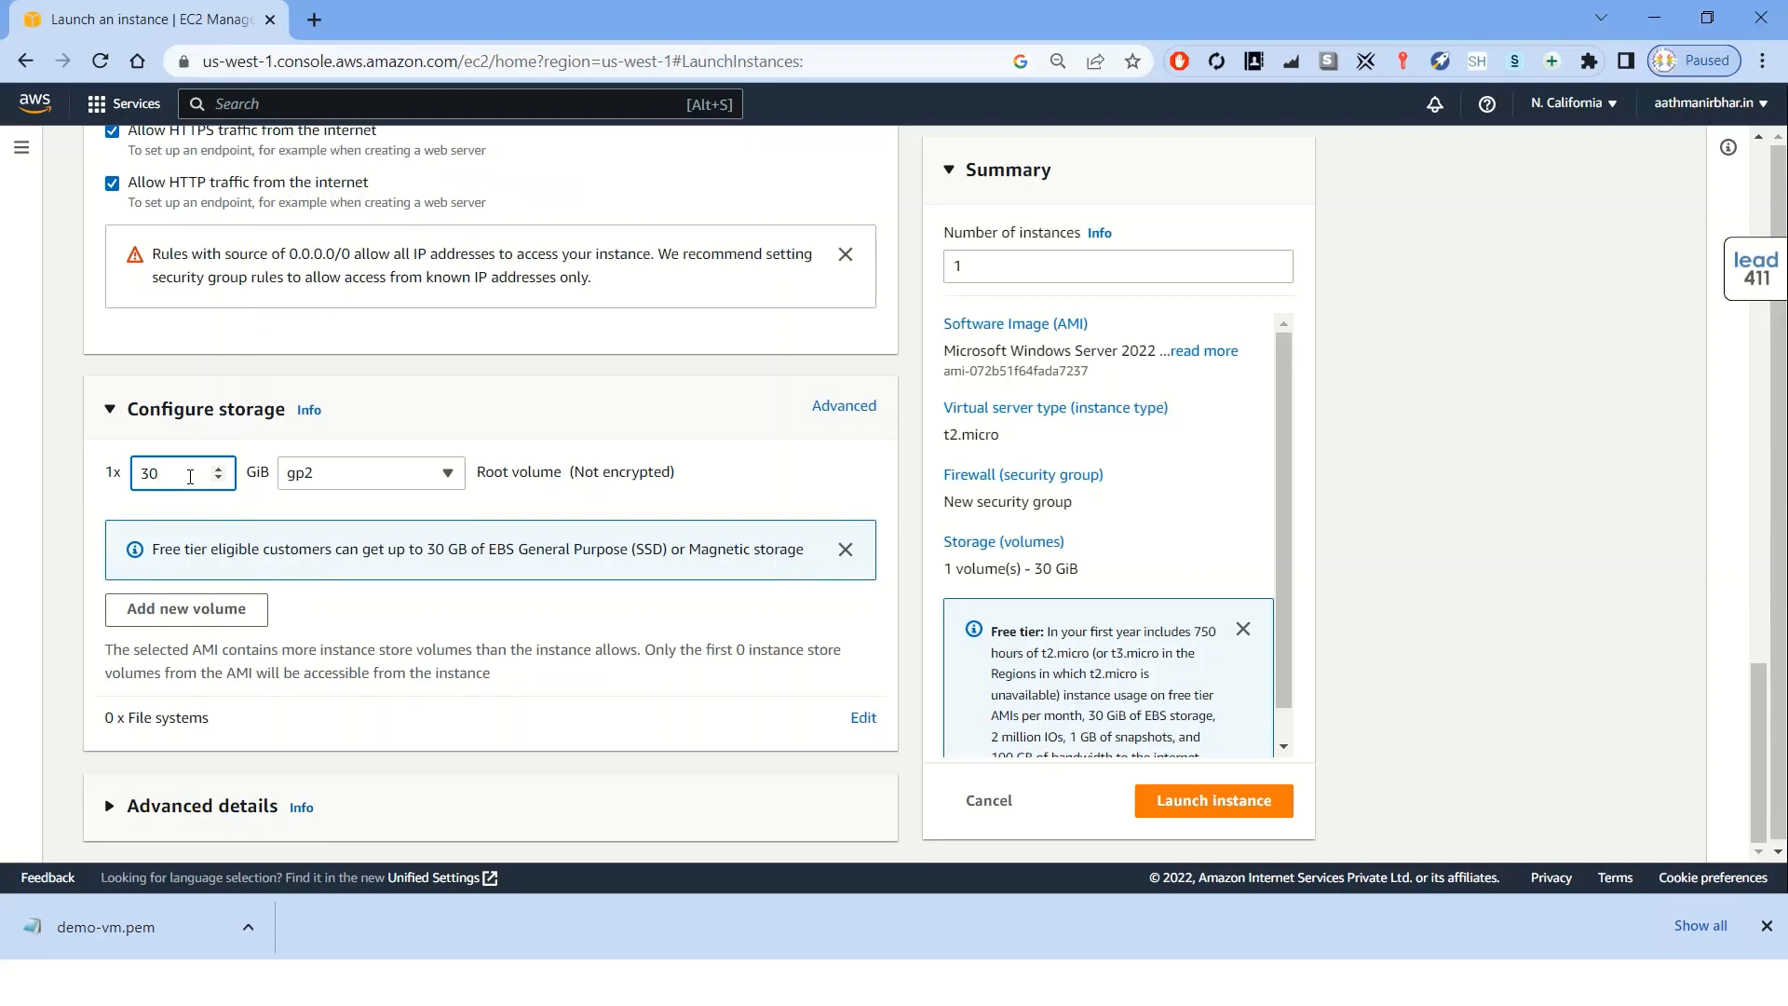
{"action": "left_click", "coordinate": [184, 610]}
{"action": "double_click", "coordinate": [143, 553]}
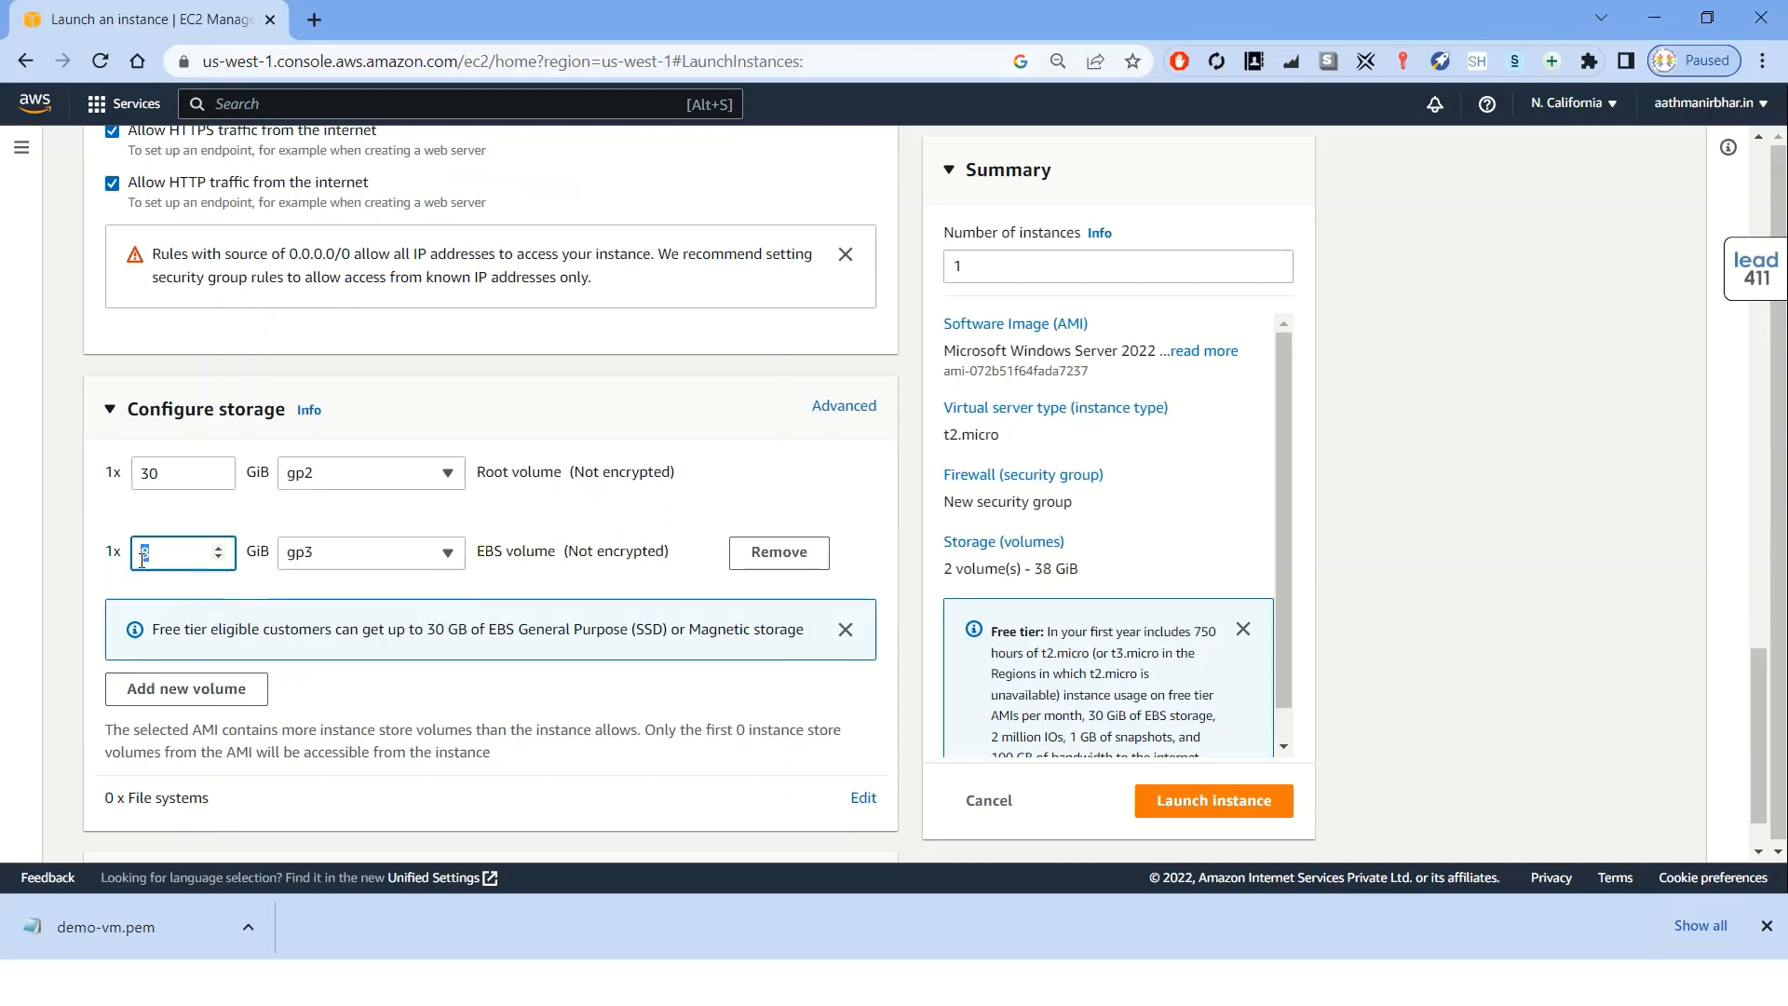
{"action": "type", "text": "20"}
{"action": "scroll", "coordinate": [540, 686], "scroll_direction": "down", "scroll_amount": 1}
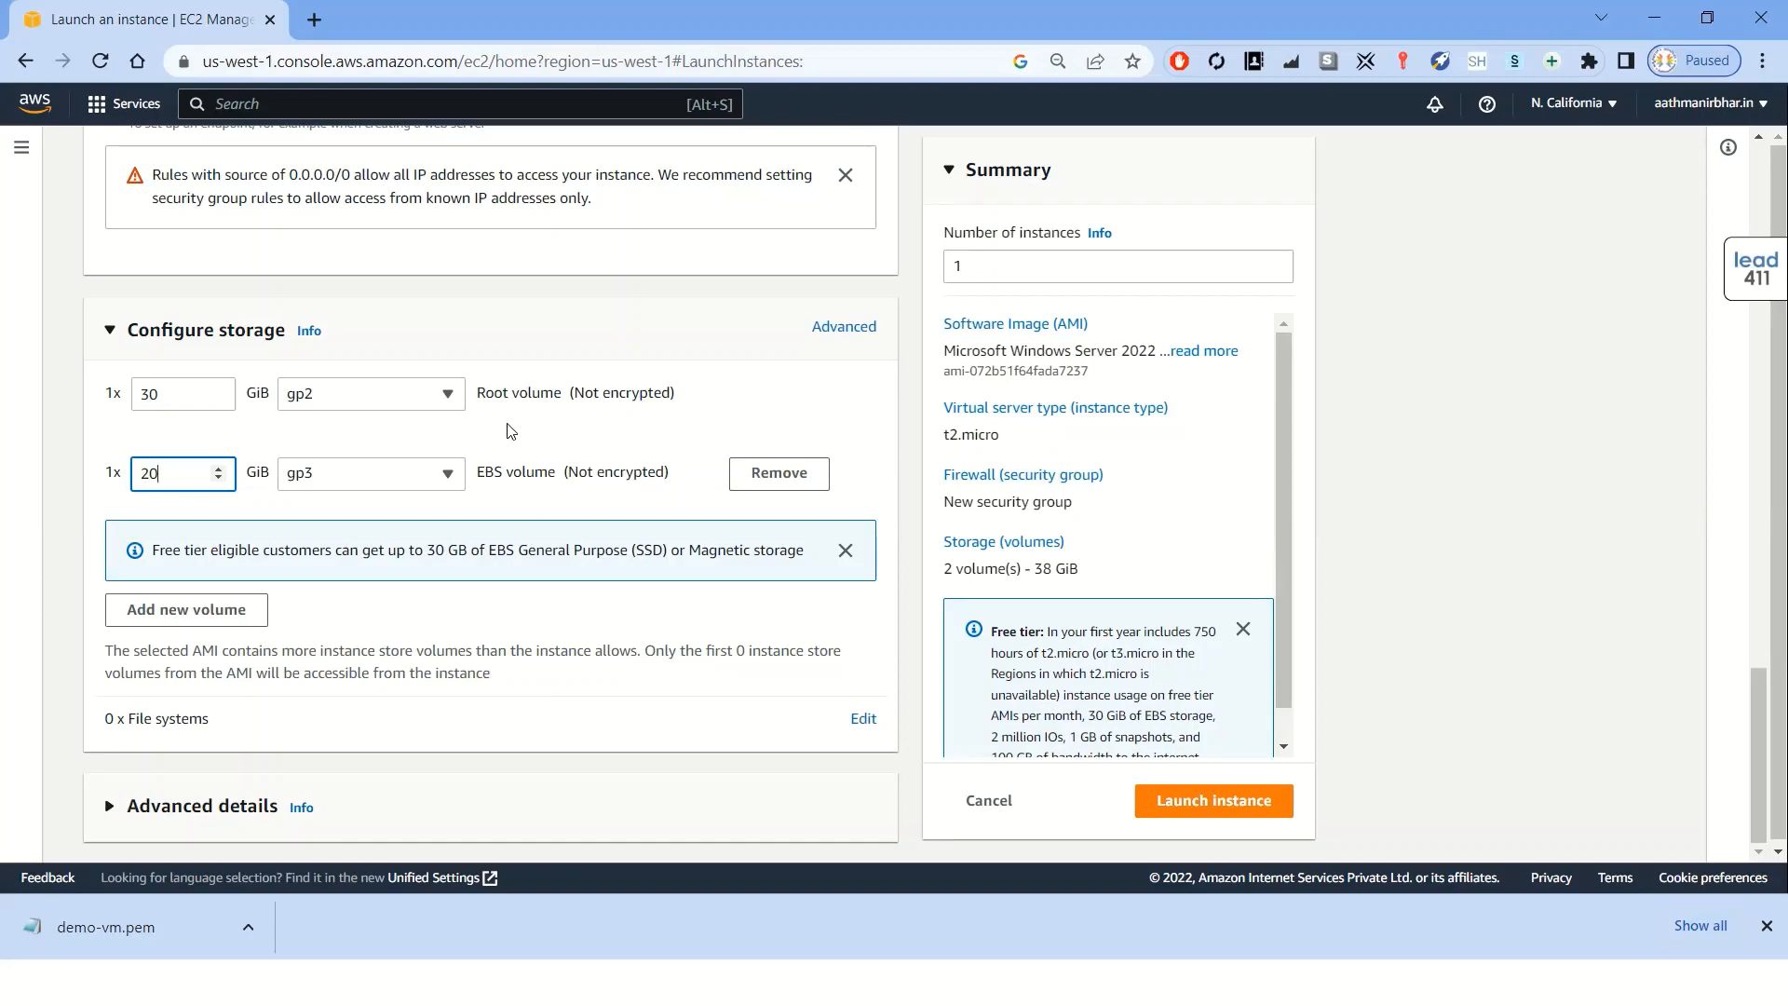
{"action": "left_click", "coordinate": [448, 396]}
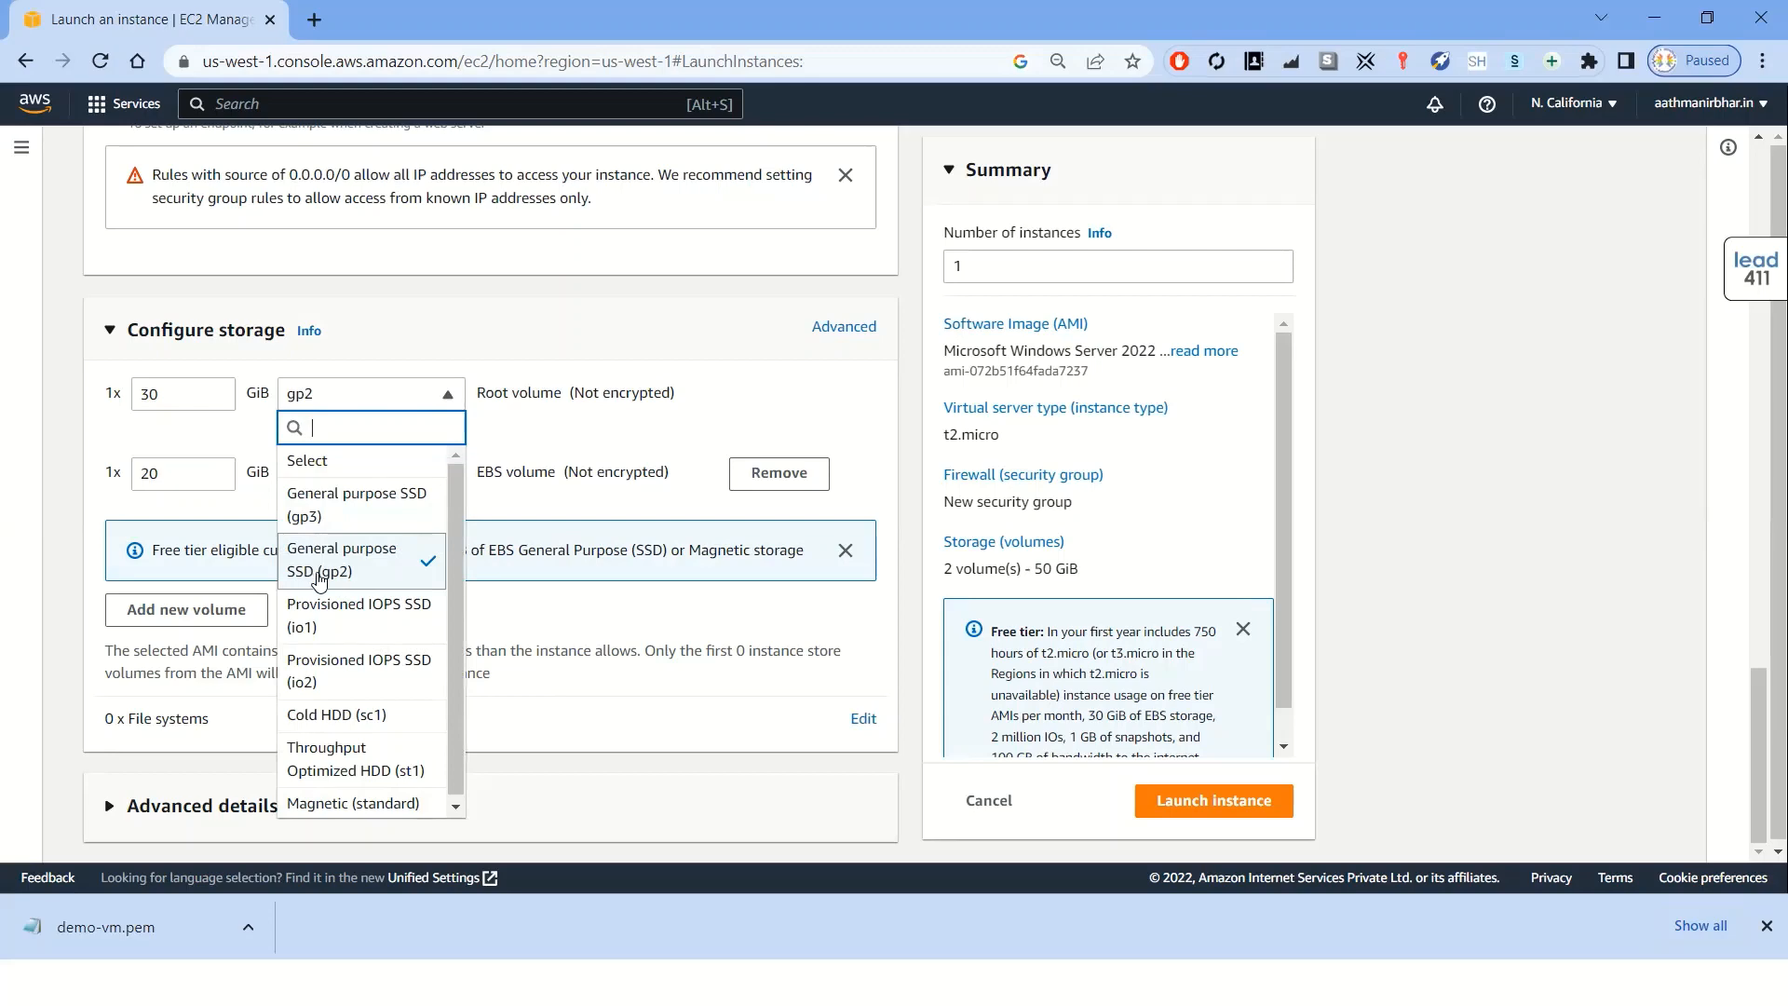
{"action": "left_click", "coordinate": [492, 439]}
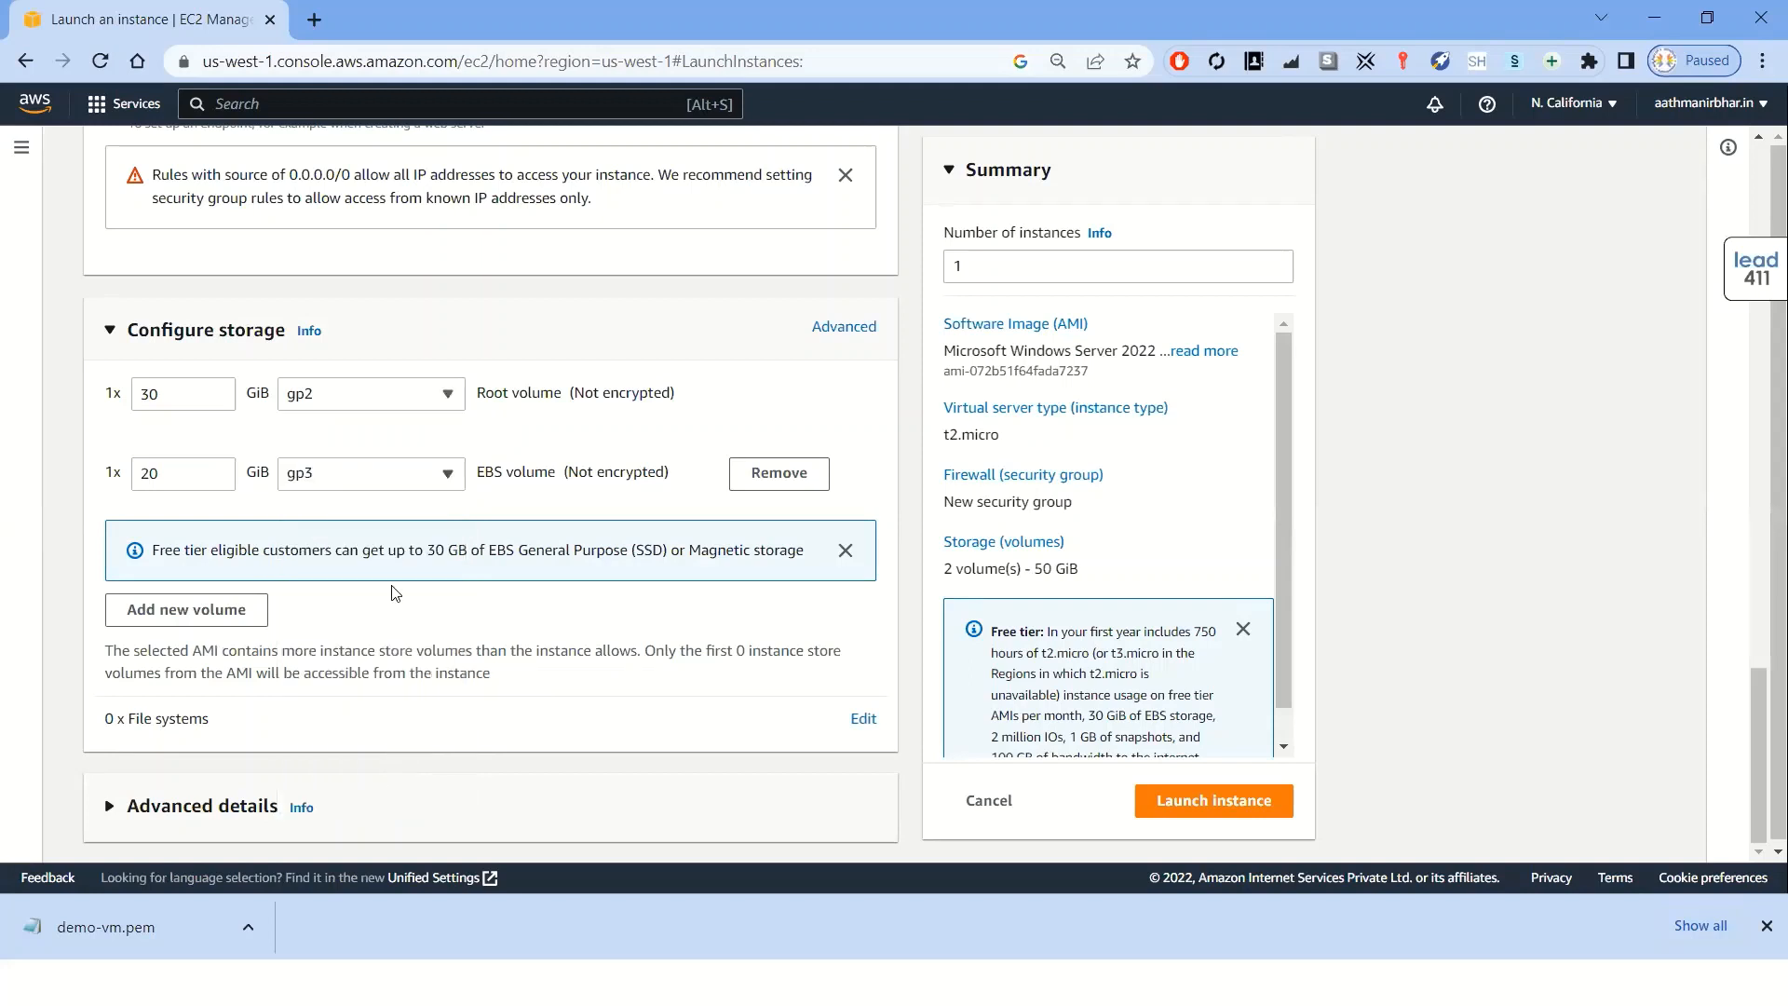
Expand Advanced details and scroll through its options down to User data
{"action": "double_click", "coordinate": [149, 473]}
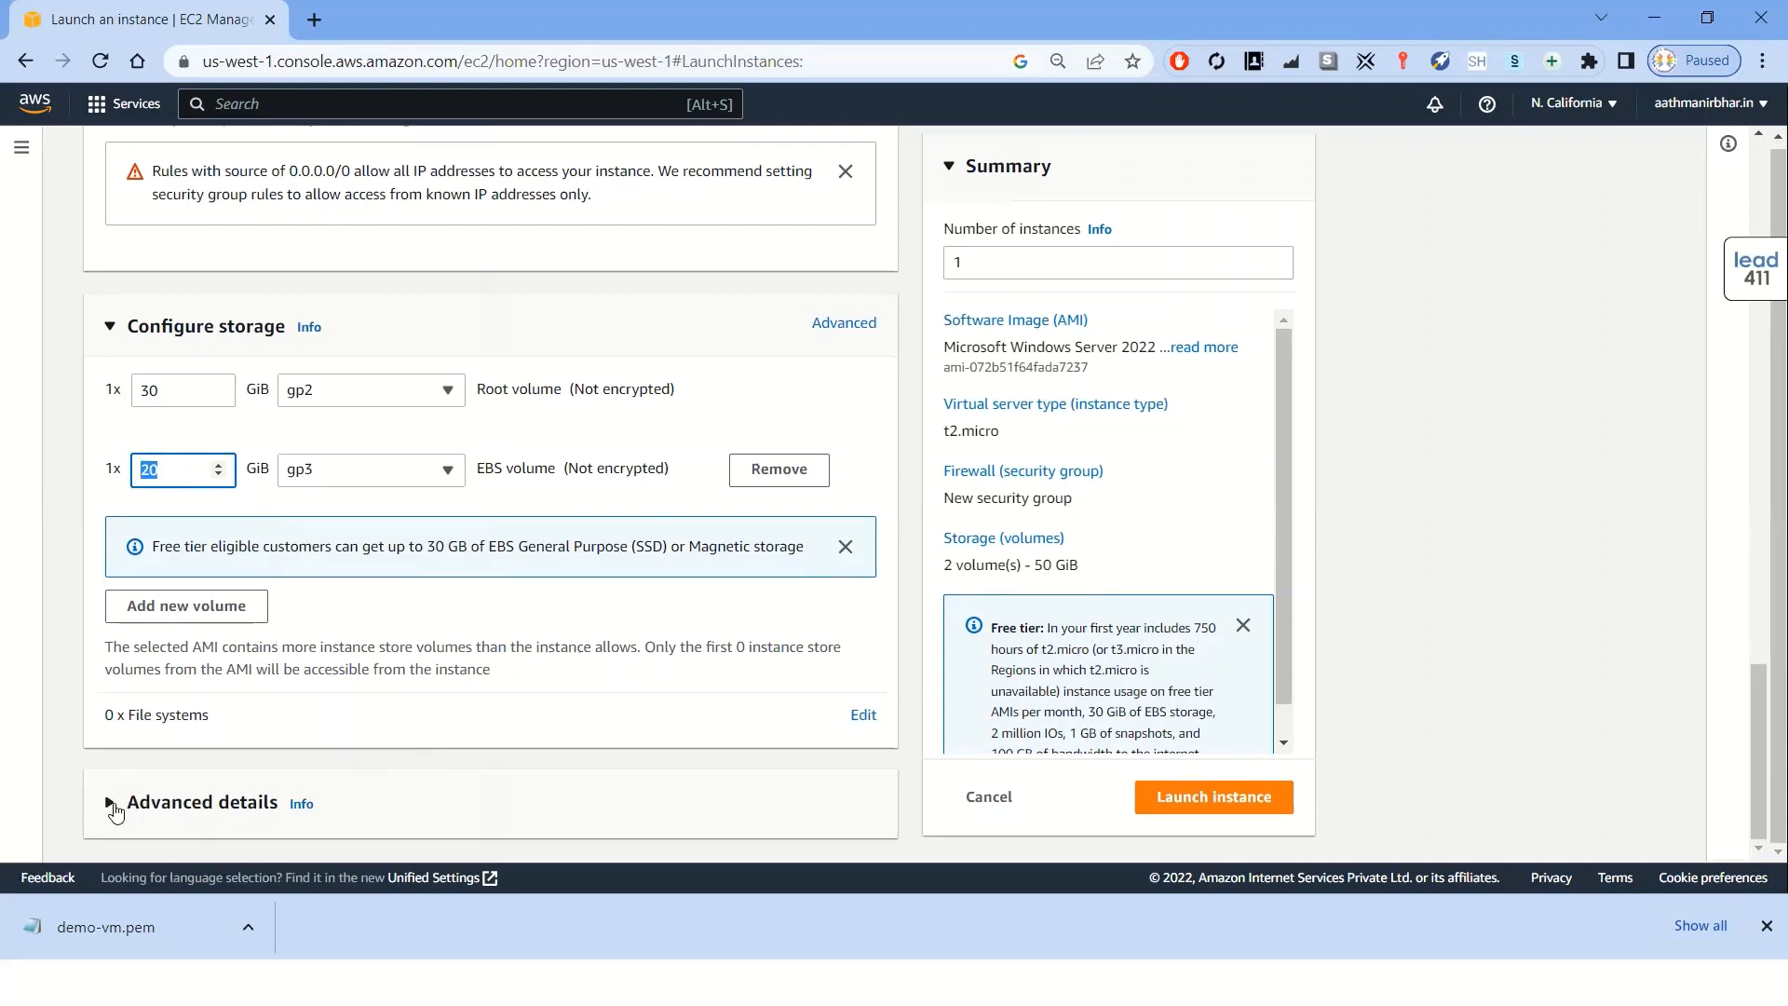
{"action": "left_click", "coordinate": [113, 811]}
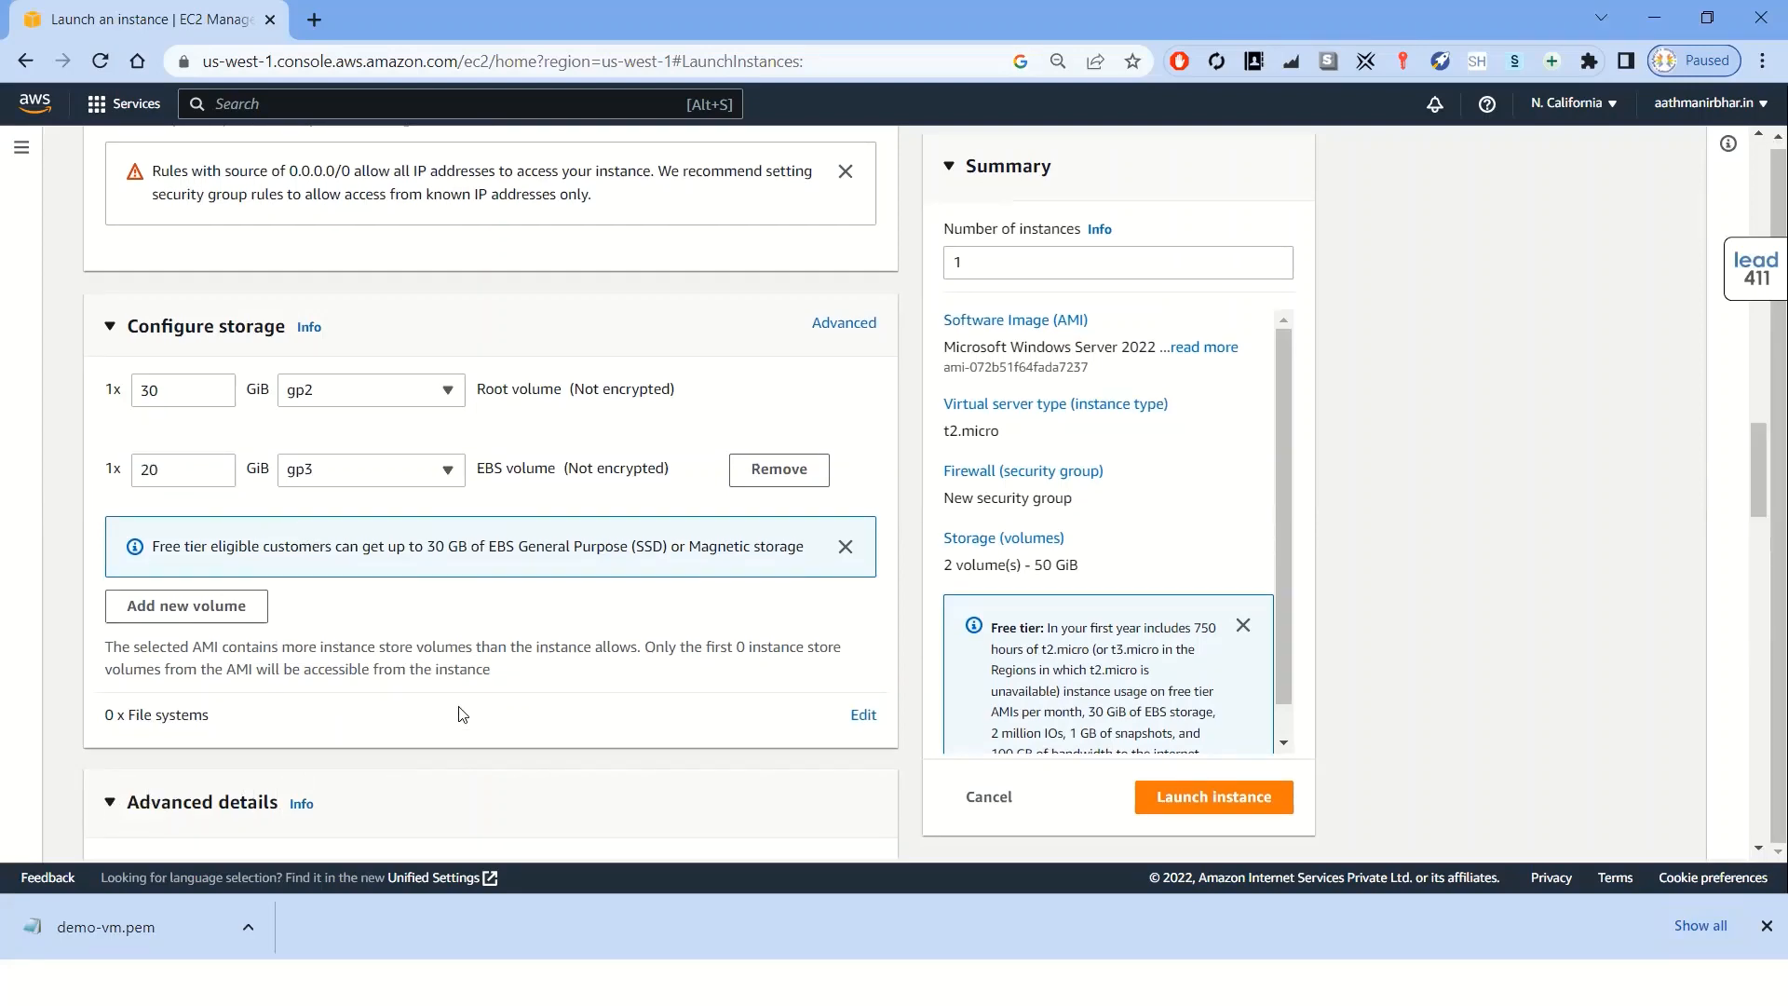
{"action": "scroll", "coordinate": [463, 714], "scroll_direction": "down", "scroll_amount": 2}
{"action": "scroll", "coordinate": [462, 714], "scroll_direction": "down", "scroll_amount": 2}
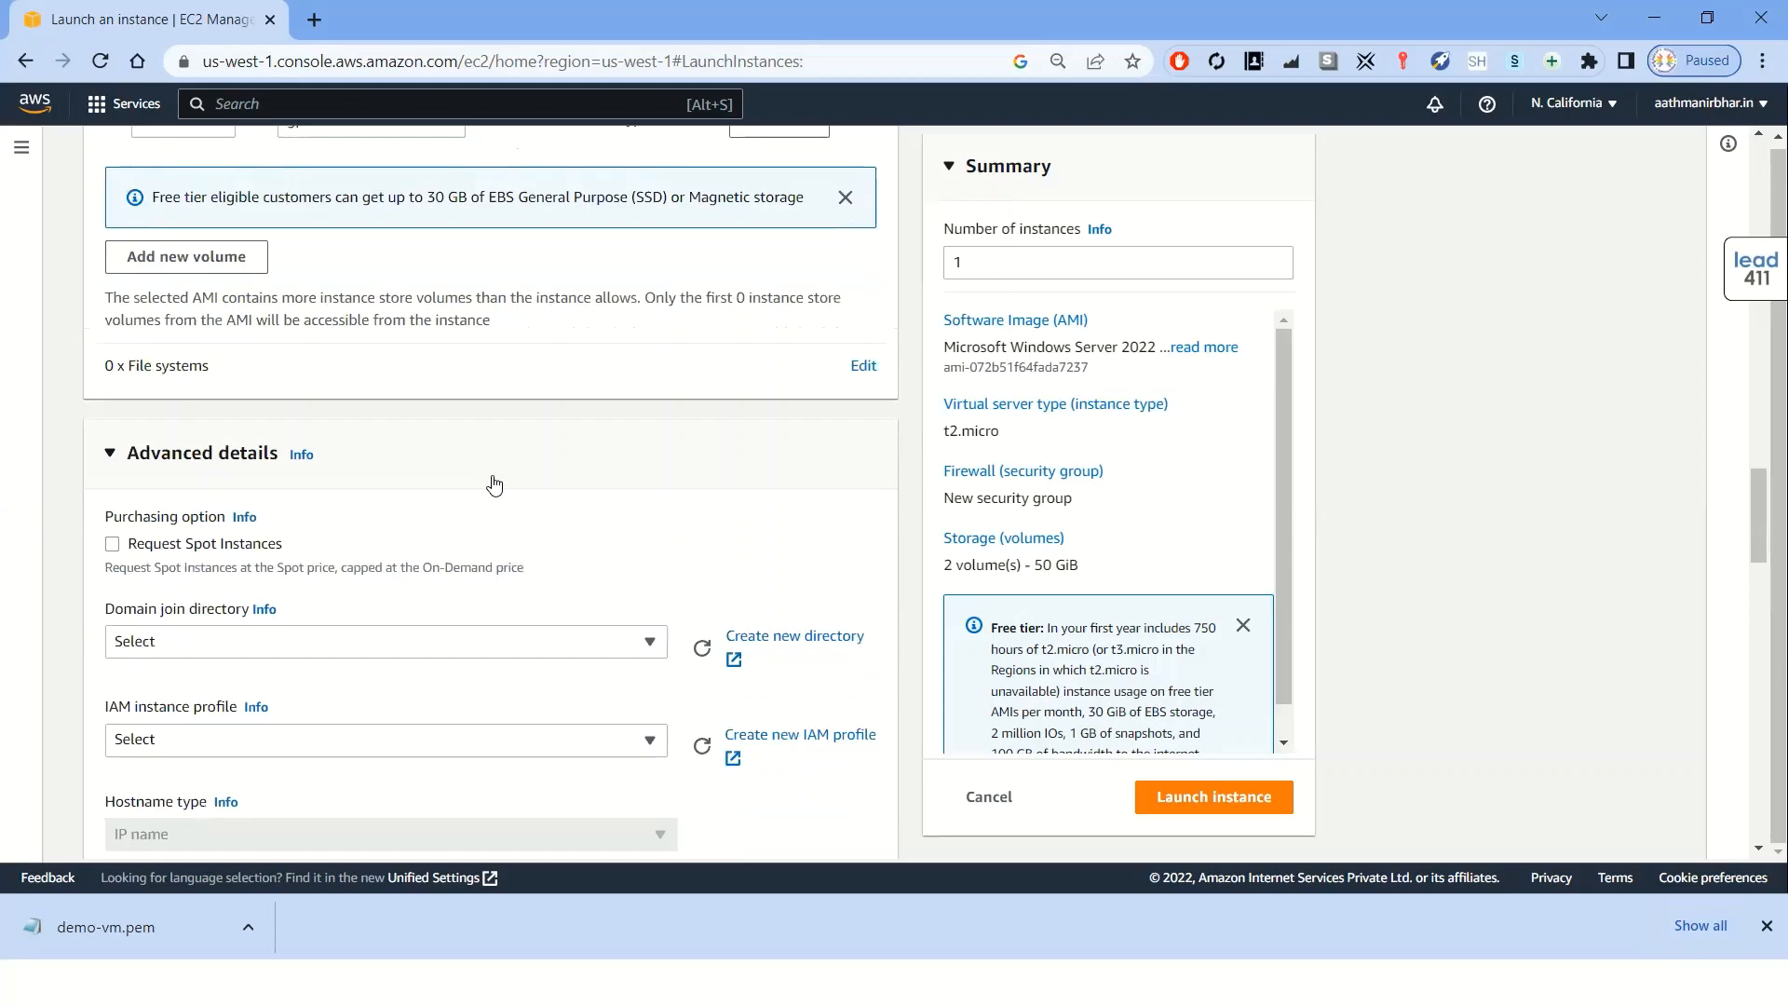
{"action": "scroll", "coordinate": [495, 483], "scroll_direction": "down", "scroll_amount": 2}
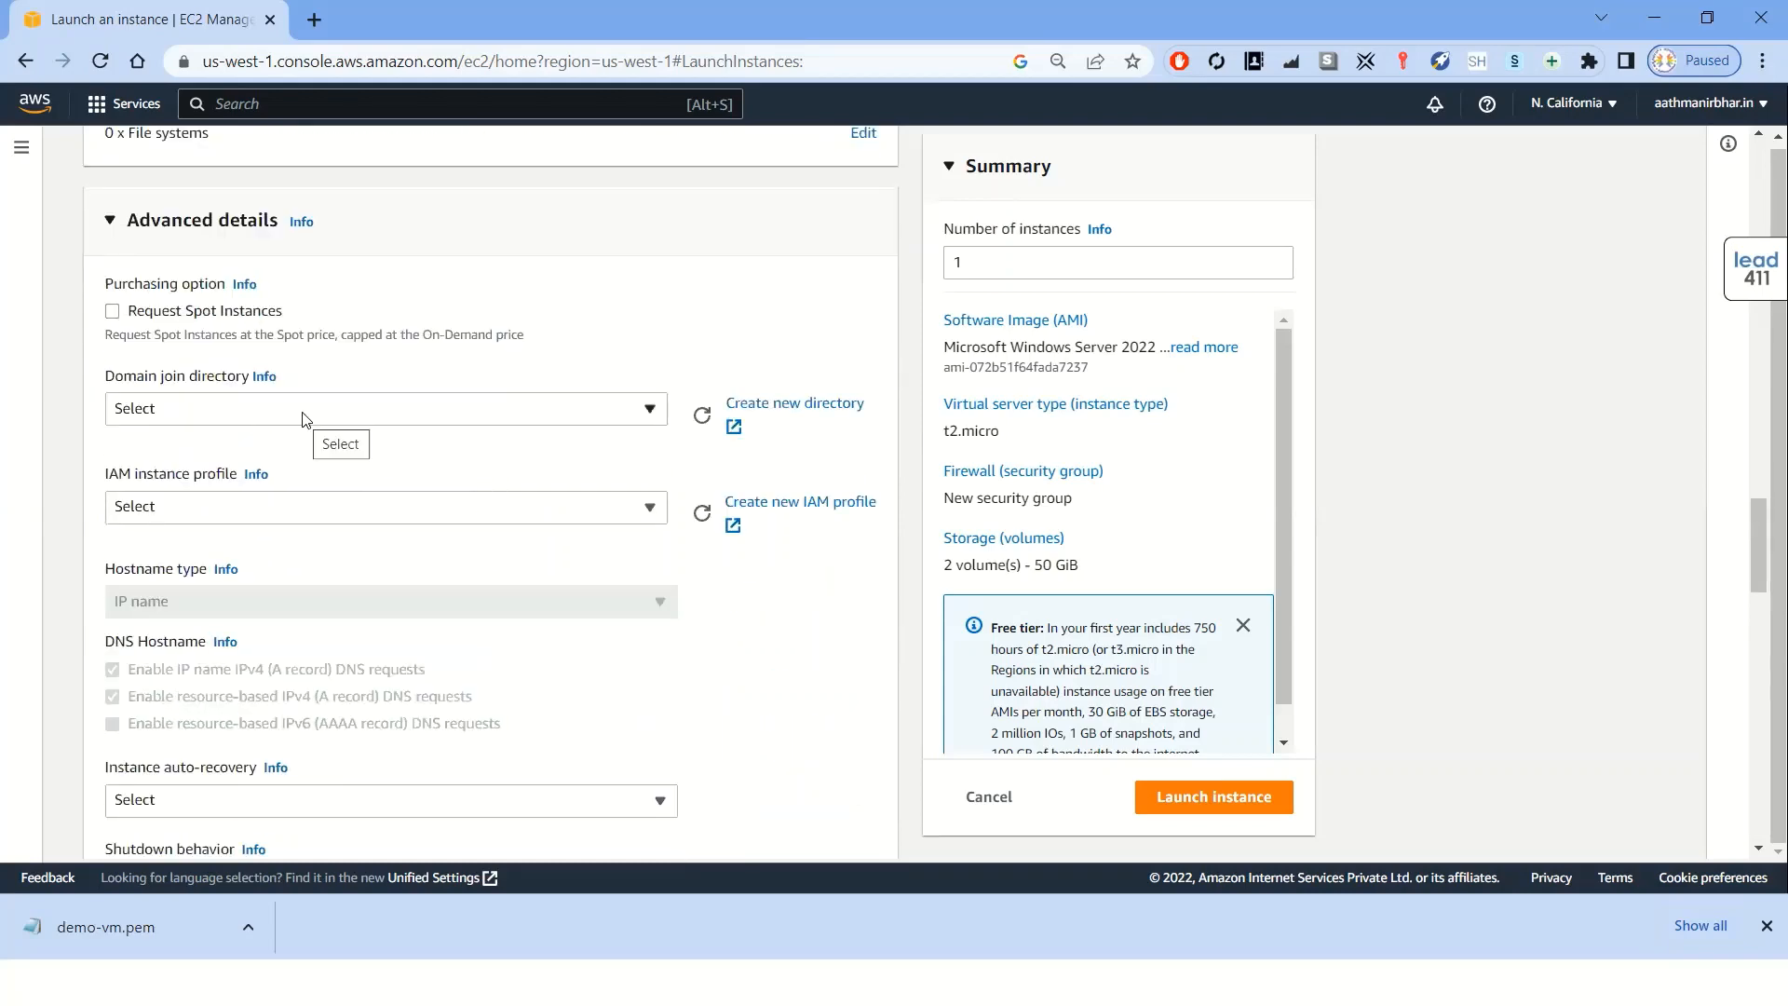
{"action": "scroll", "coordinate": [303, 419], "scroll_direction": "down", "scroll_amount": 2}
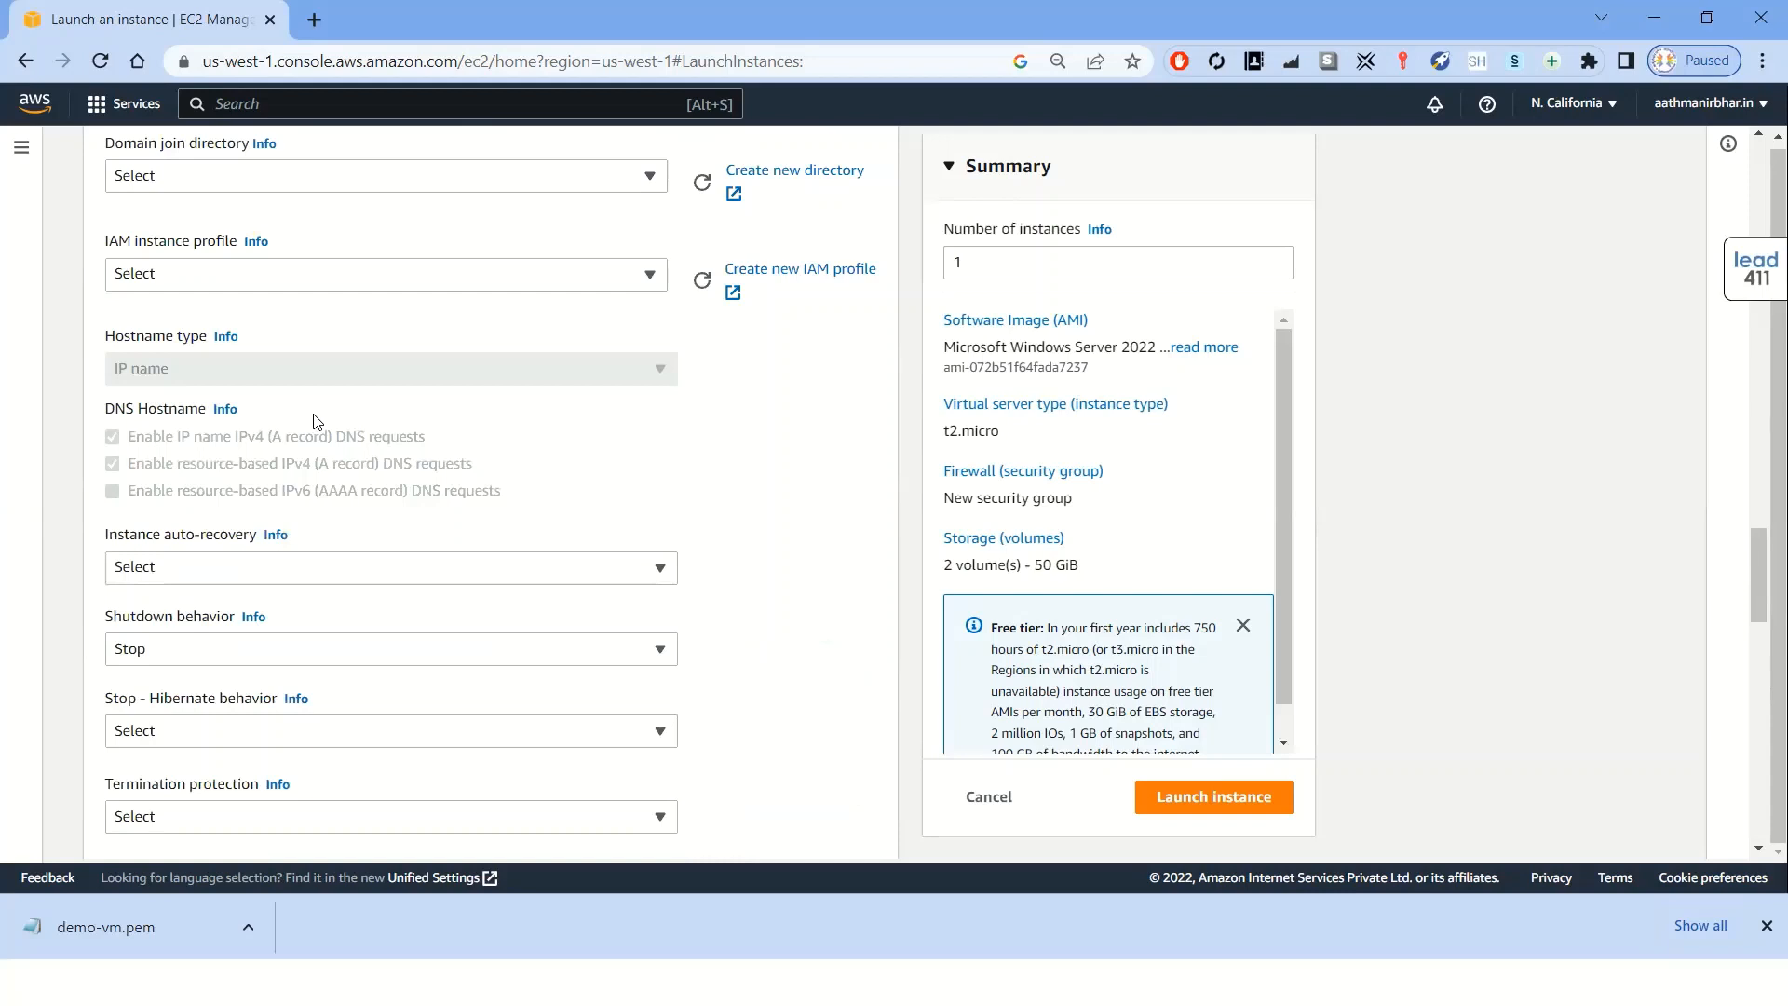
{"action": "scroll", "coordinate": [313, 422], "scroll_direction": "down", "scroll_amount": 1}
{"action": "scroll", "coordinate": [312, 422], "scroll_direction": "down", "scroll_amount": 3}
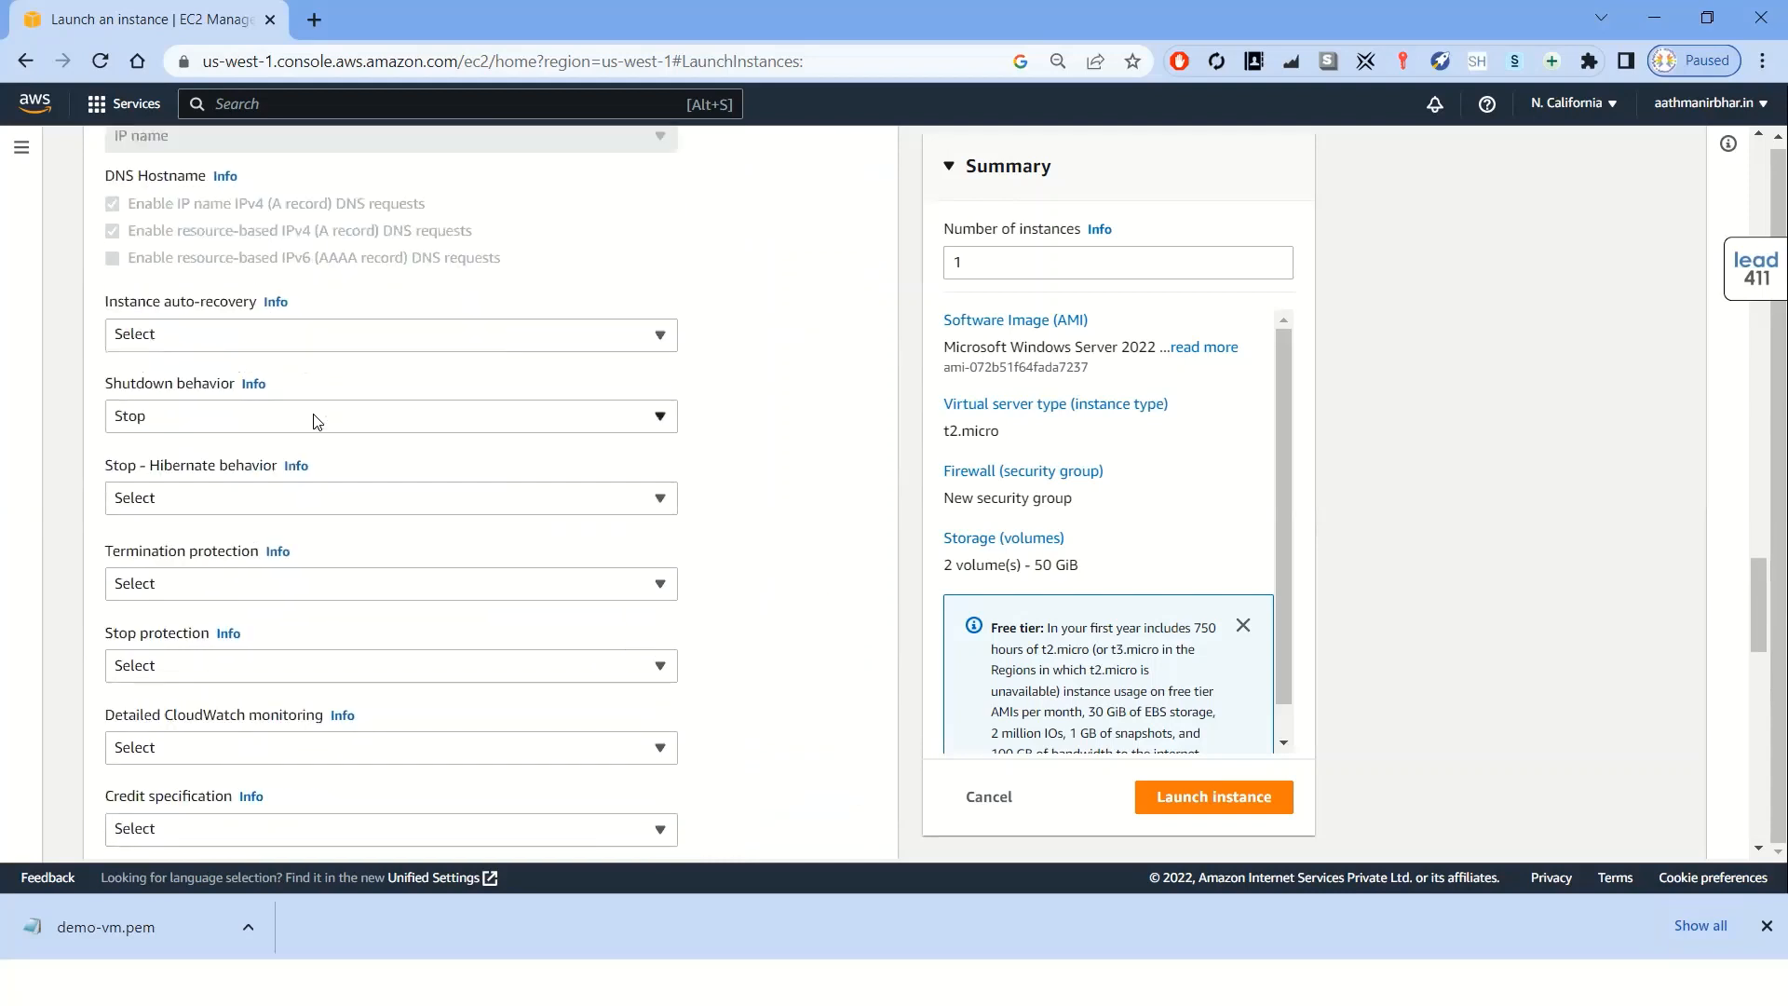
{"action": "scroll", "coordinate": [317, 422], "scroll_direction": "down", "scroll_amount": 4}
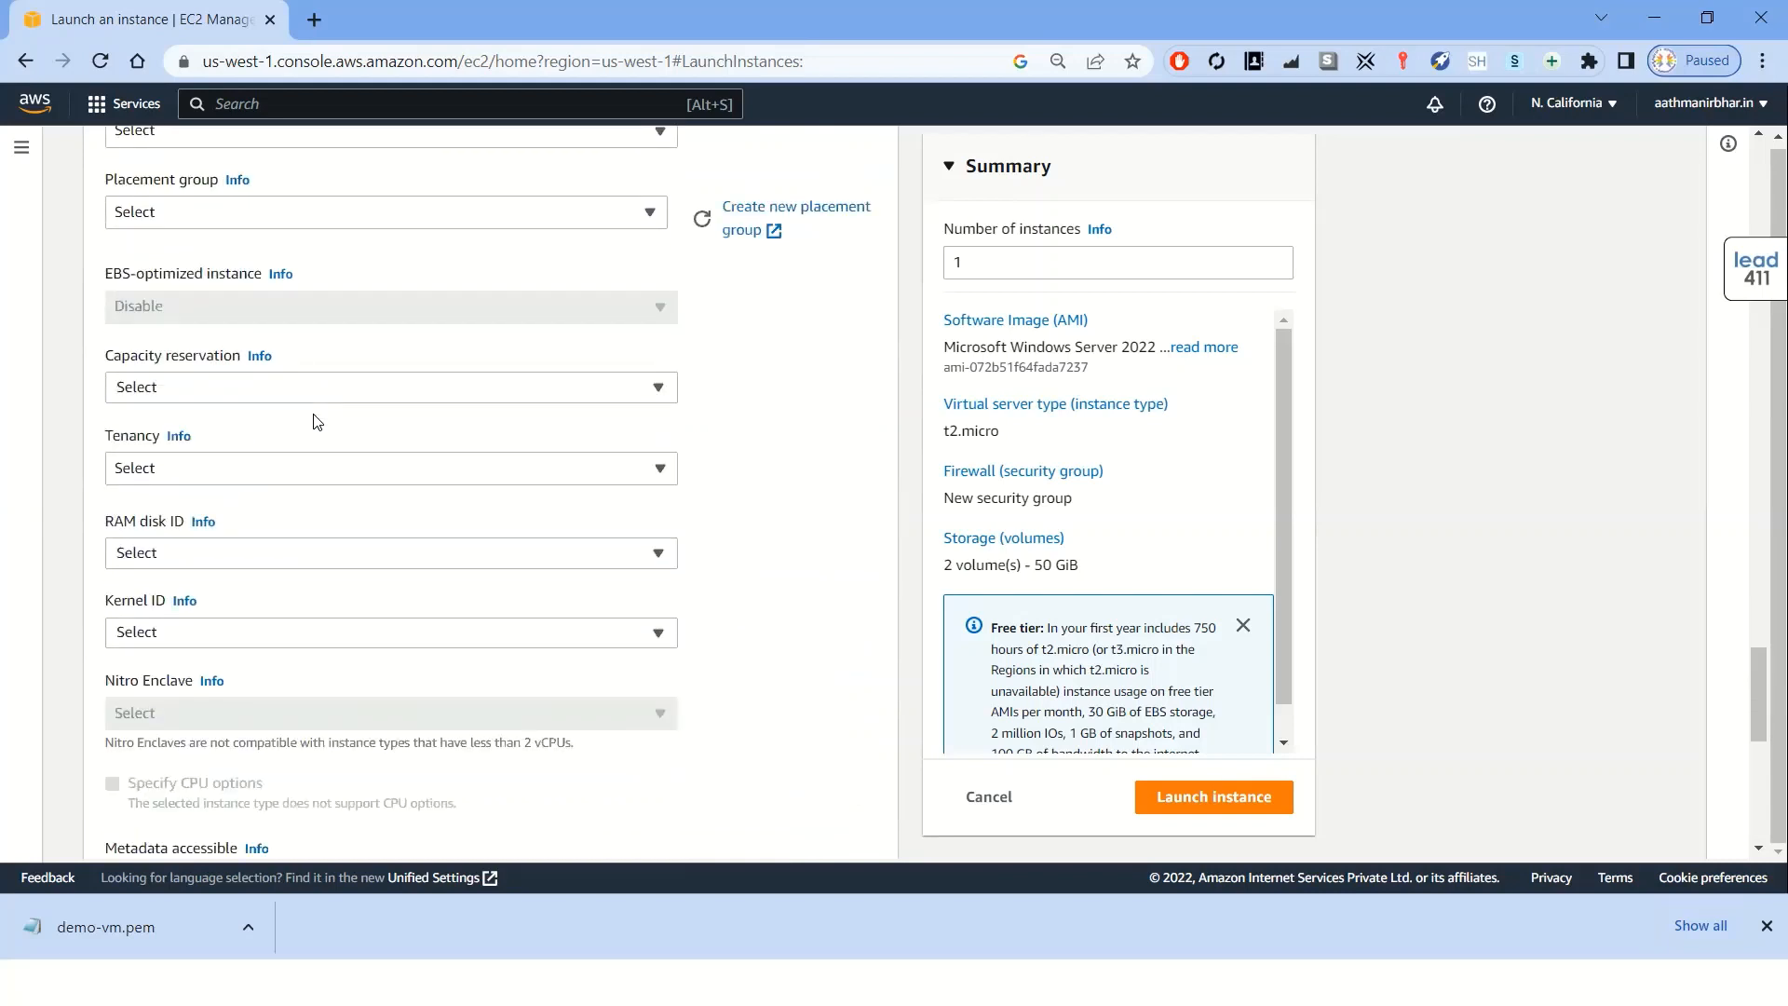
{"action": "scroll", "coordinate": [317, 422], "scroll_direction": "down", "scroll_amount": 2}
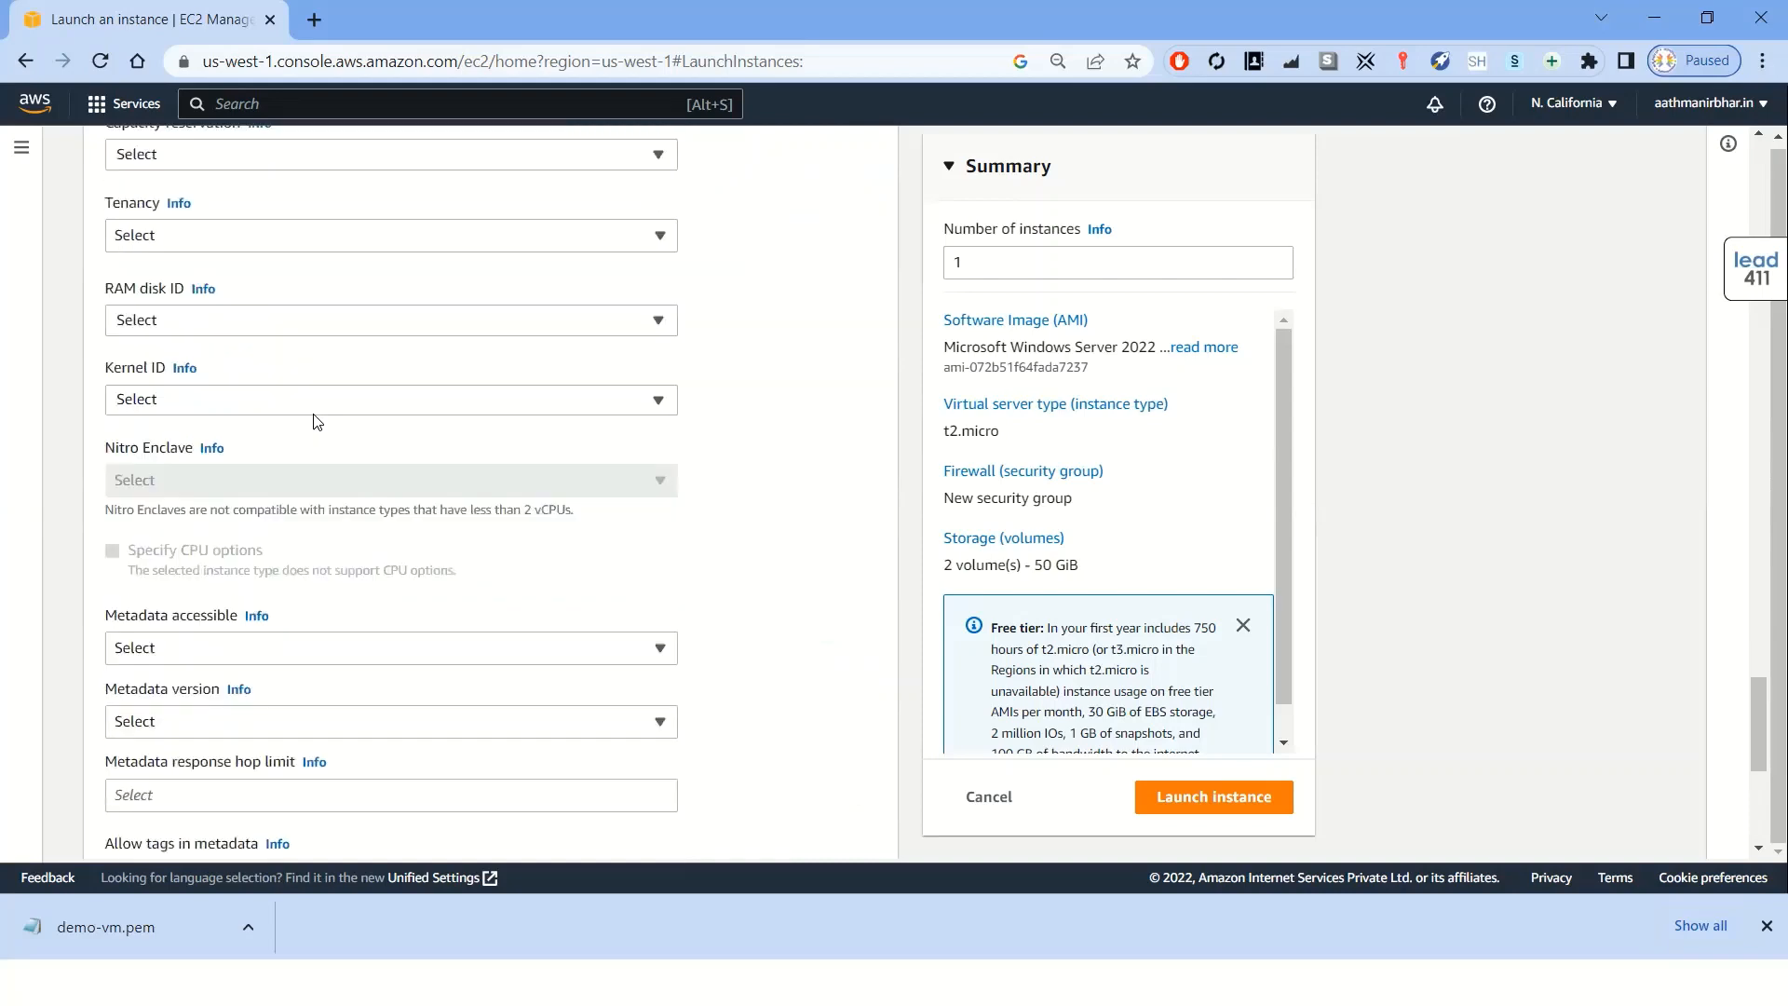
{"action": "scroll", "coordinate": [312, 421], "scroll_direction": "down", "scroll_amount": 3}
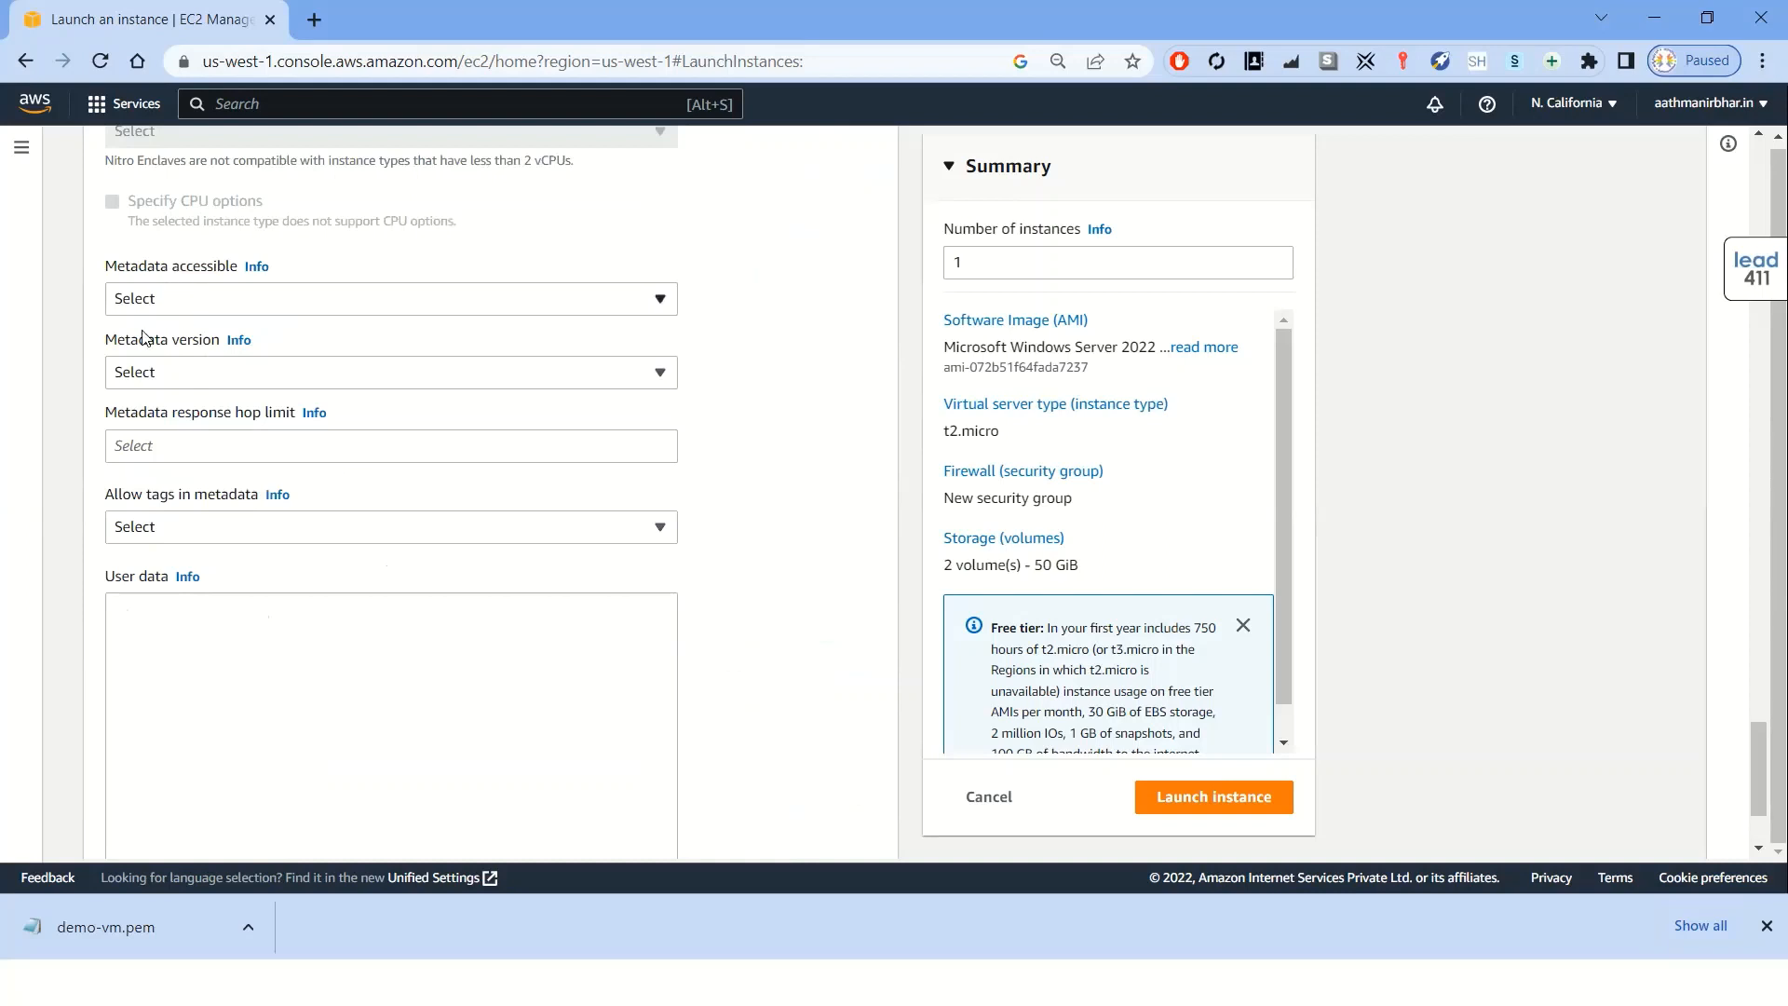
{"action": "left_click_drag", "start_coordinate": [161, 579], "coordinate": [105, 575]}
{"action": "scroll", "coordinate": [298, 626], "scroll_direction": "down", "scroll_amount": 2}
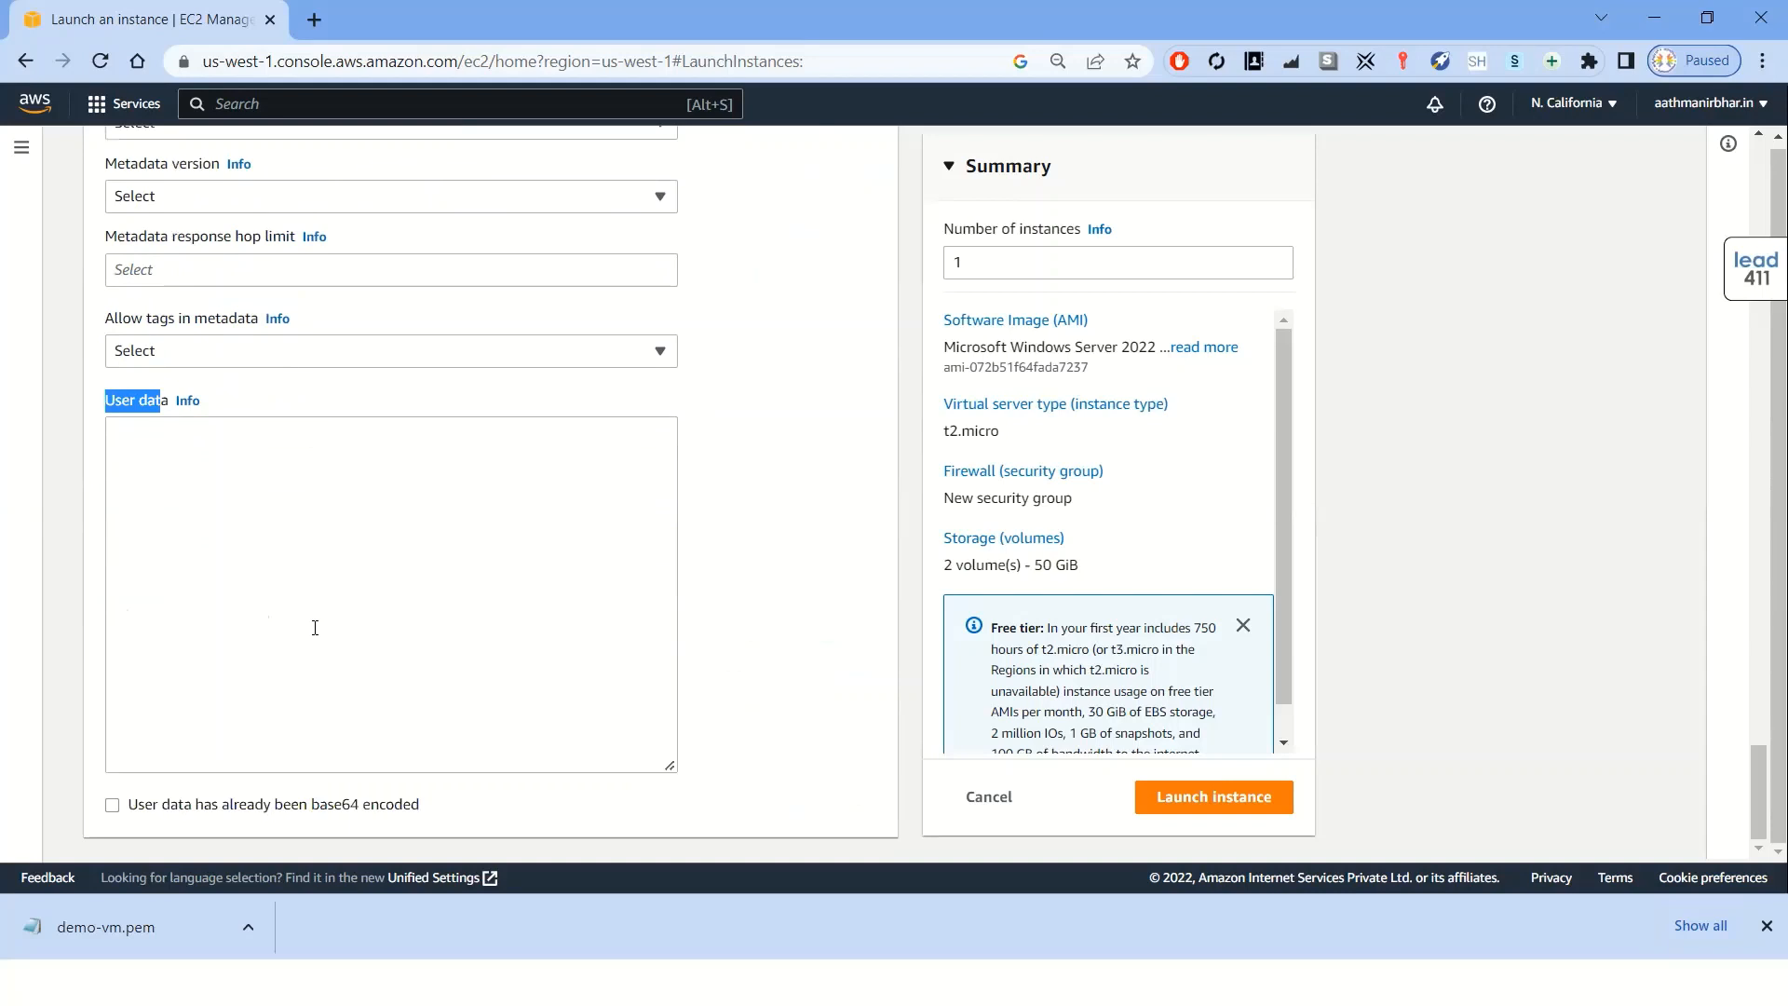
Launch the instance and open the list of all instances
{"action": "left_click", "coordinate": [1189, 807]}
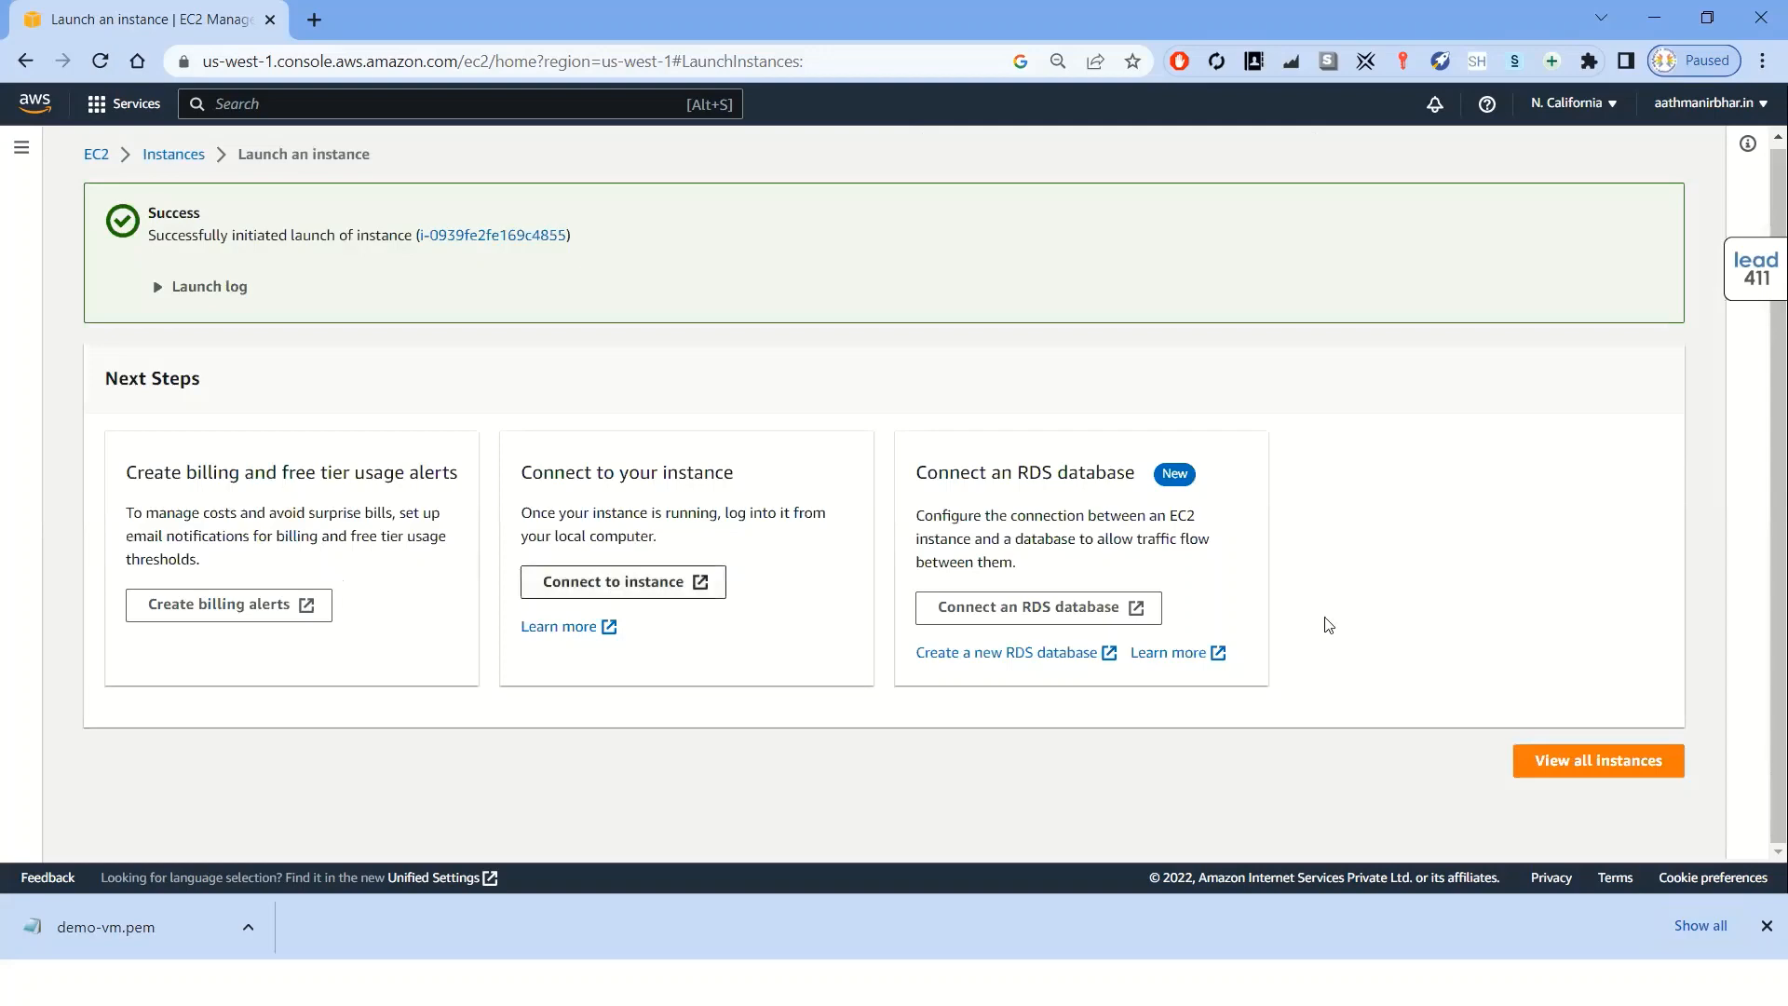
{"action": "left_click", "coordinate": [1582, 768]}
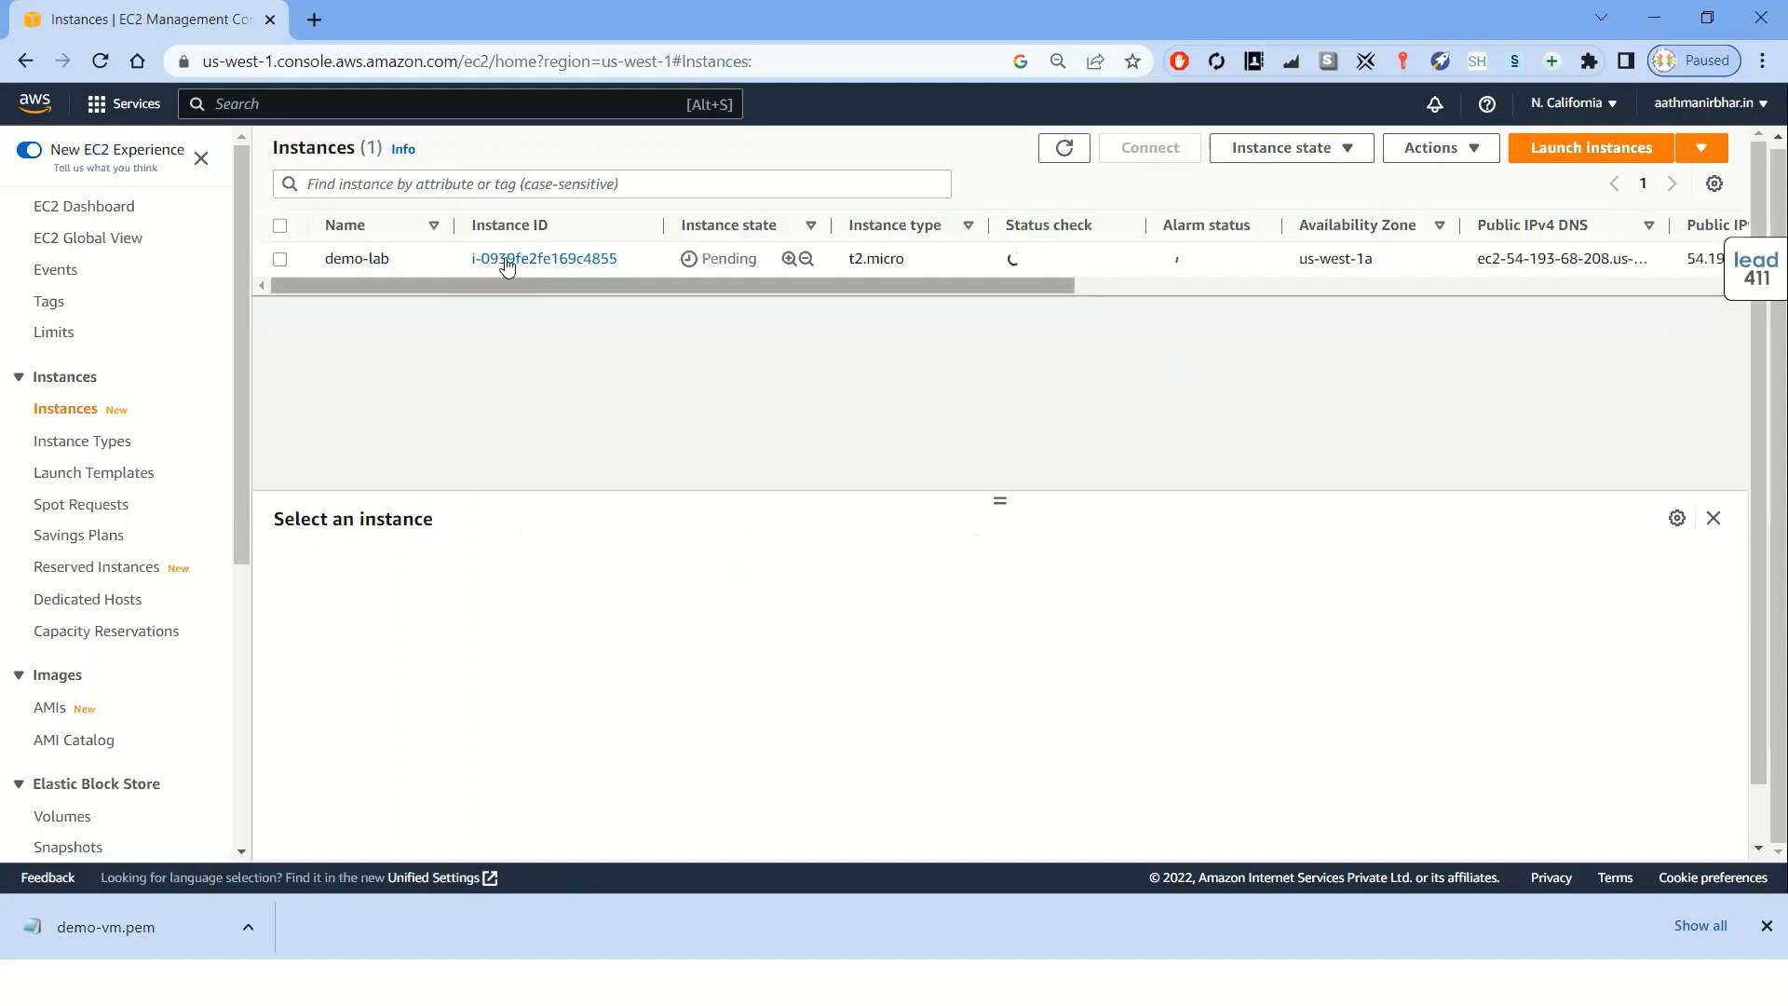
Select the demo-lab instance, inspect its ID, instance state and type, and refresh the instance list
{"action": "left_click", "coordinate": [280, 261]}
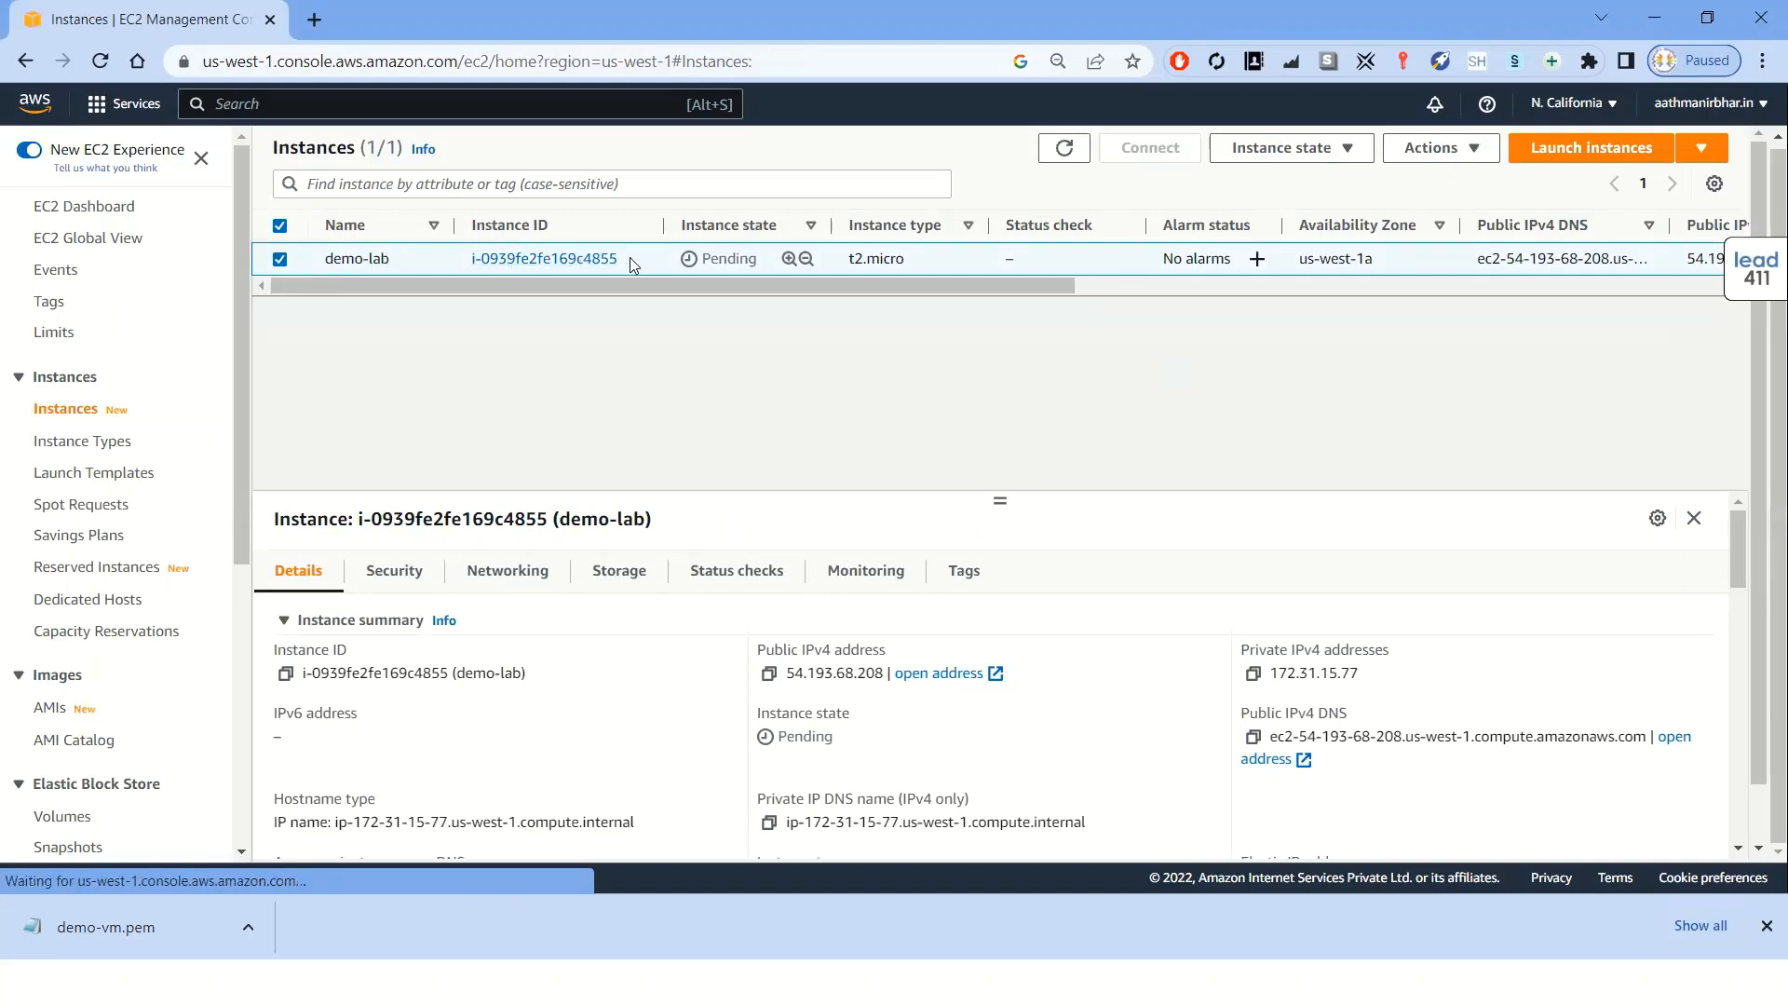
{"action": "left_click_drag", "start_coordinate": [629, 257], "coordinate": [484, 263]}
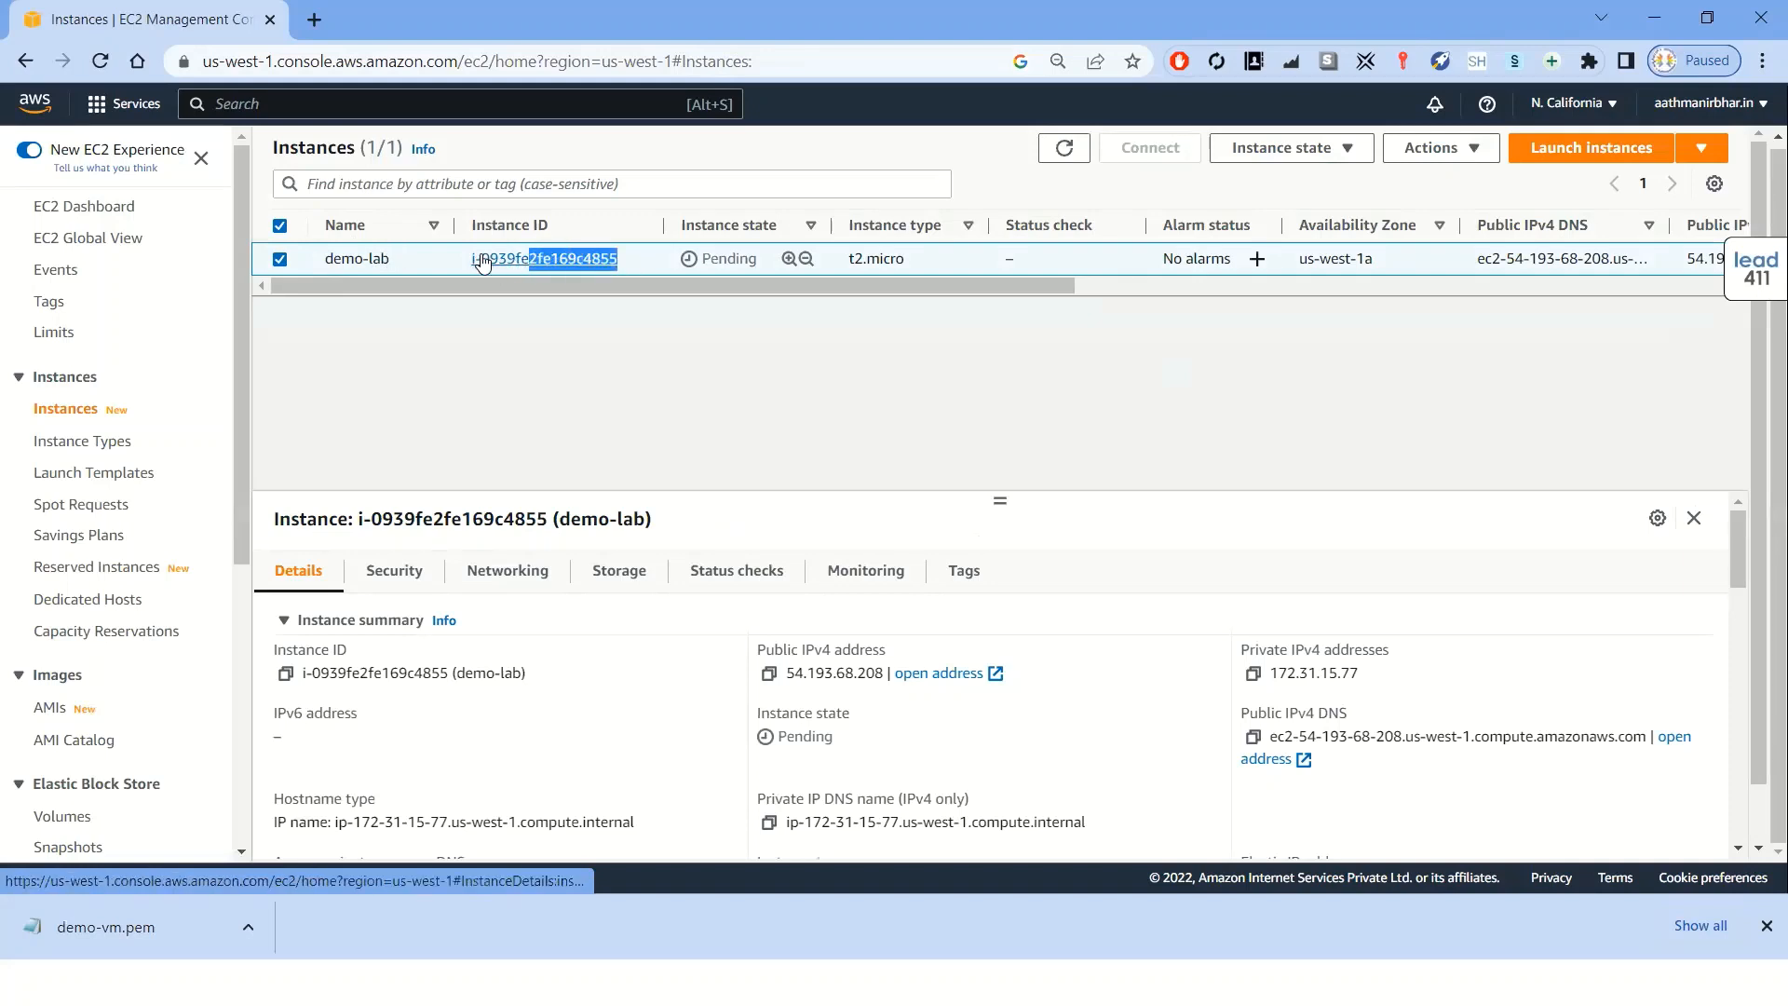
{"action": "left_click", "coordinate": [547, 331]}
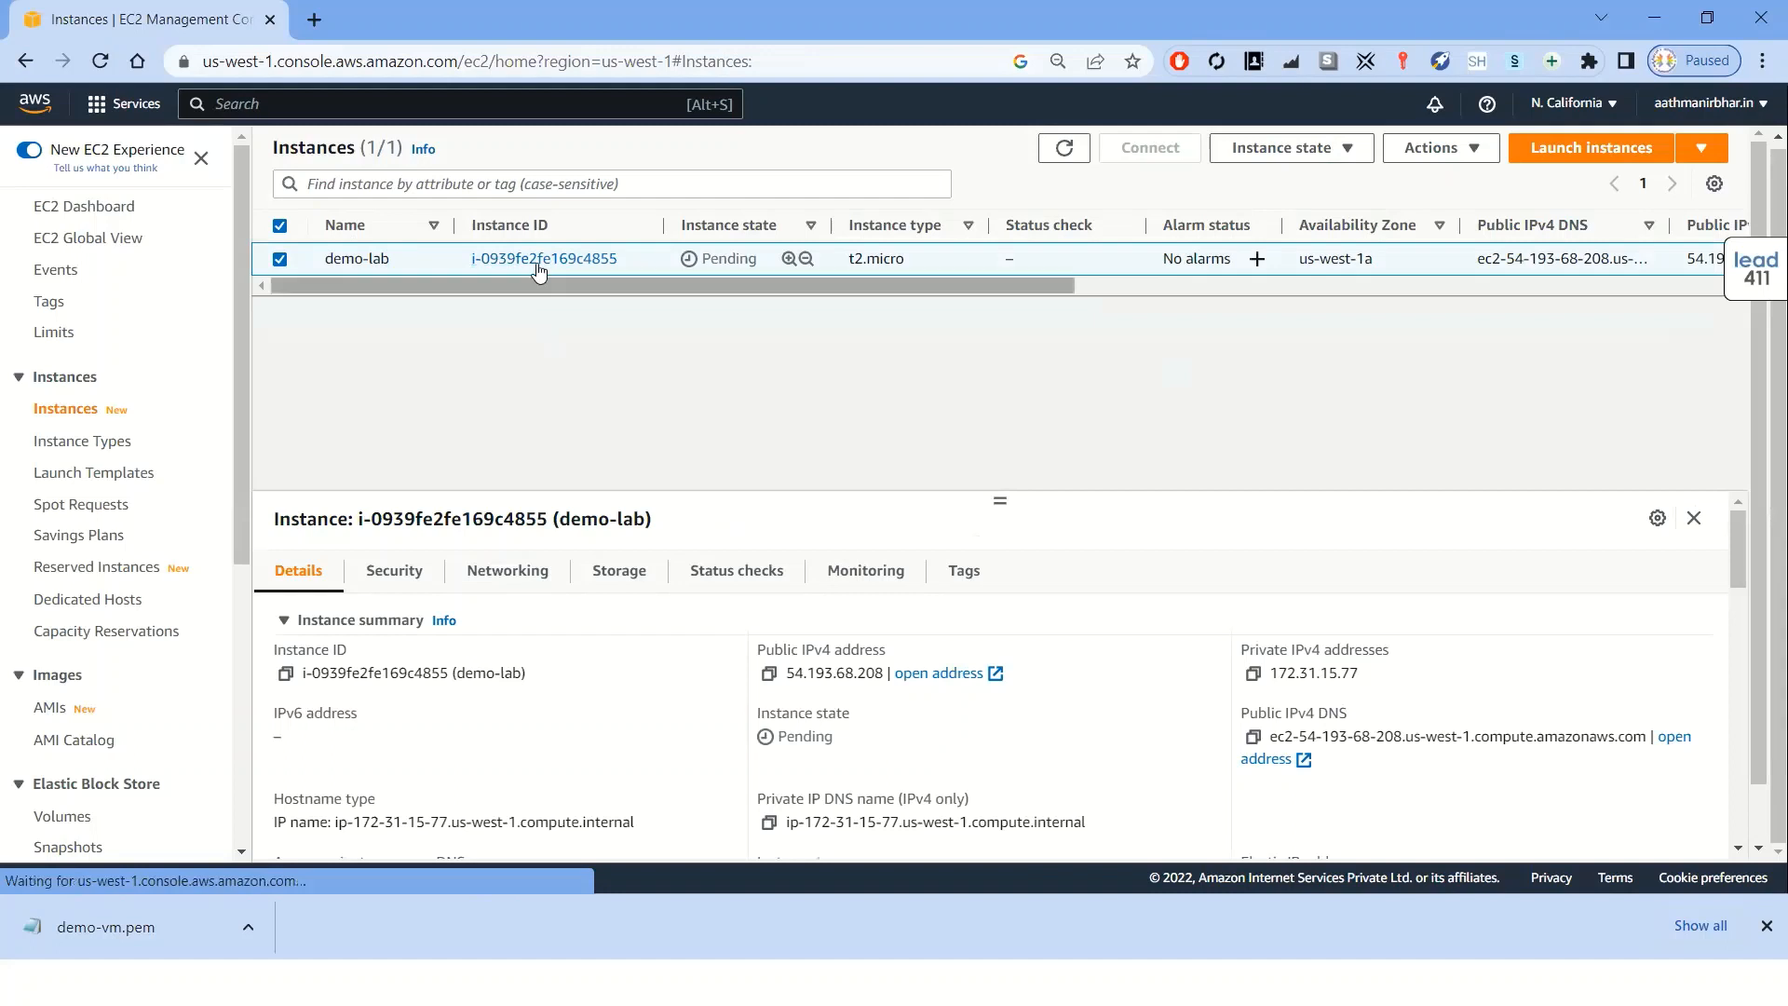
{"action": "left_click_drag", "start_coordinate": [556, 232], "coordinate": [471, 228]}
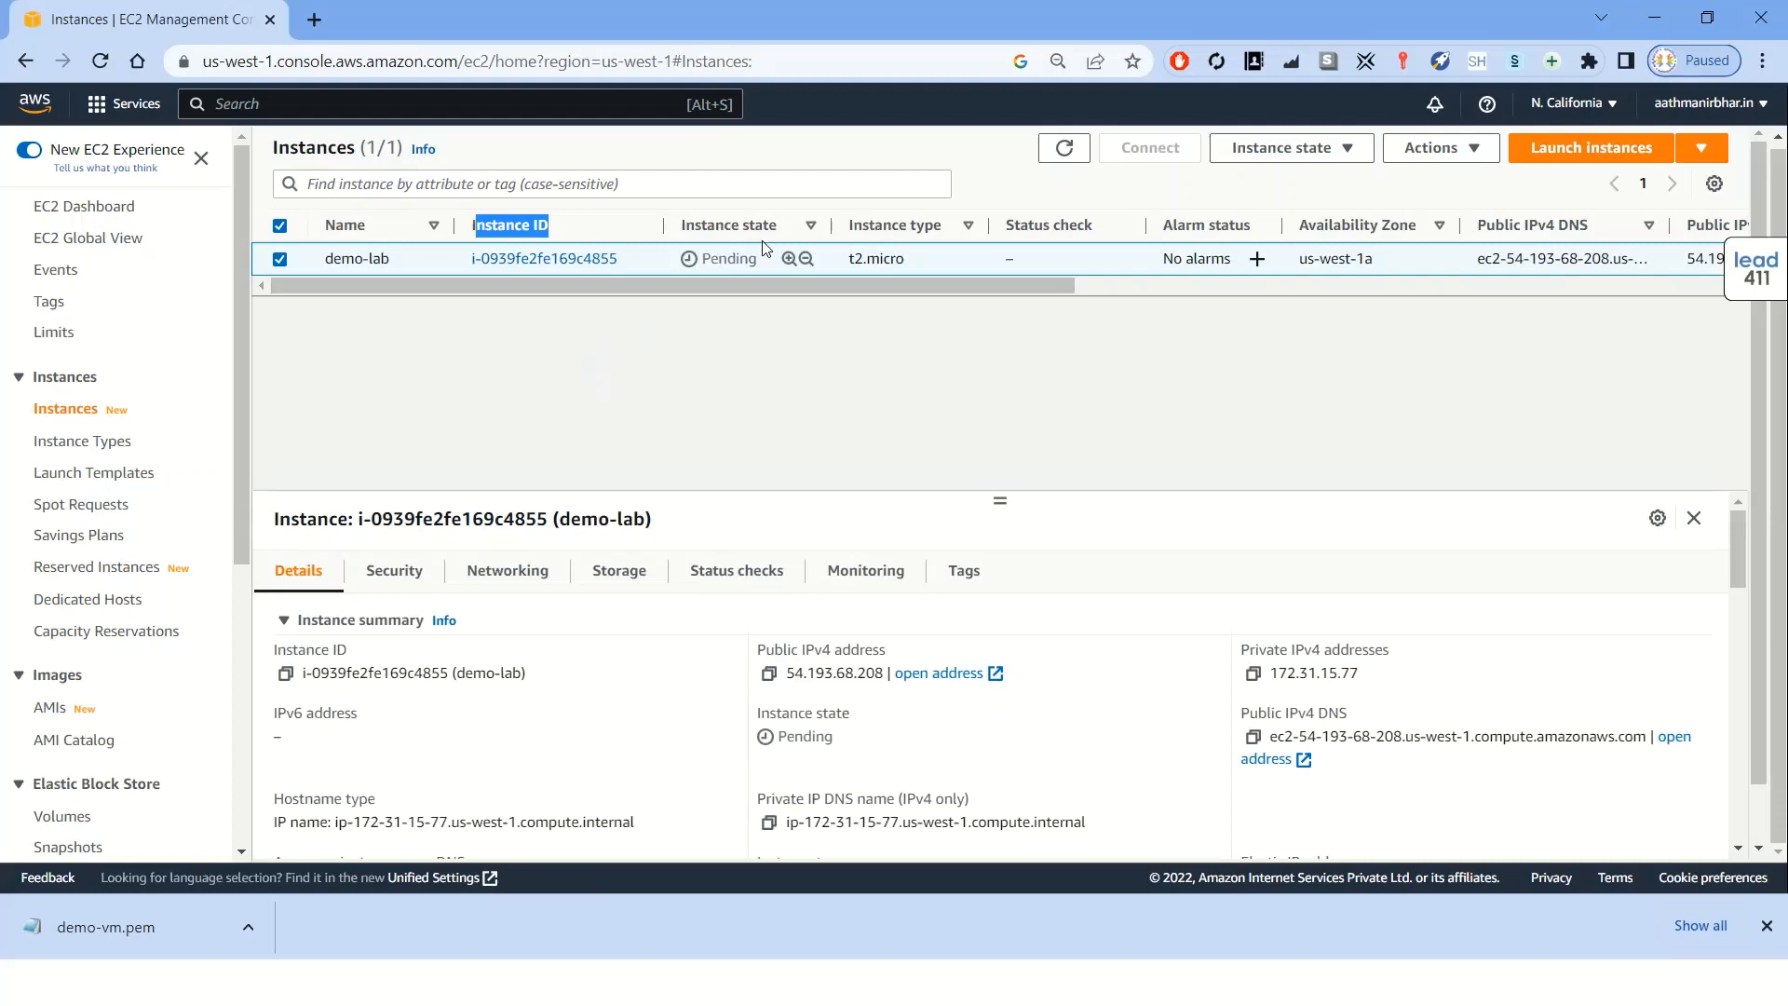
{"action": "left_click_drag", "start_coordinate": [779, 228], "coordinate": [687, 230]}
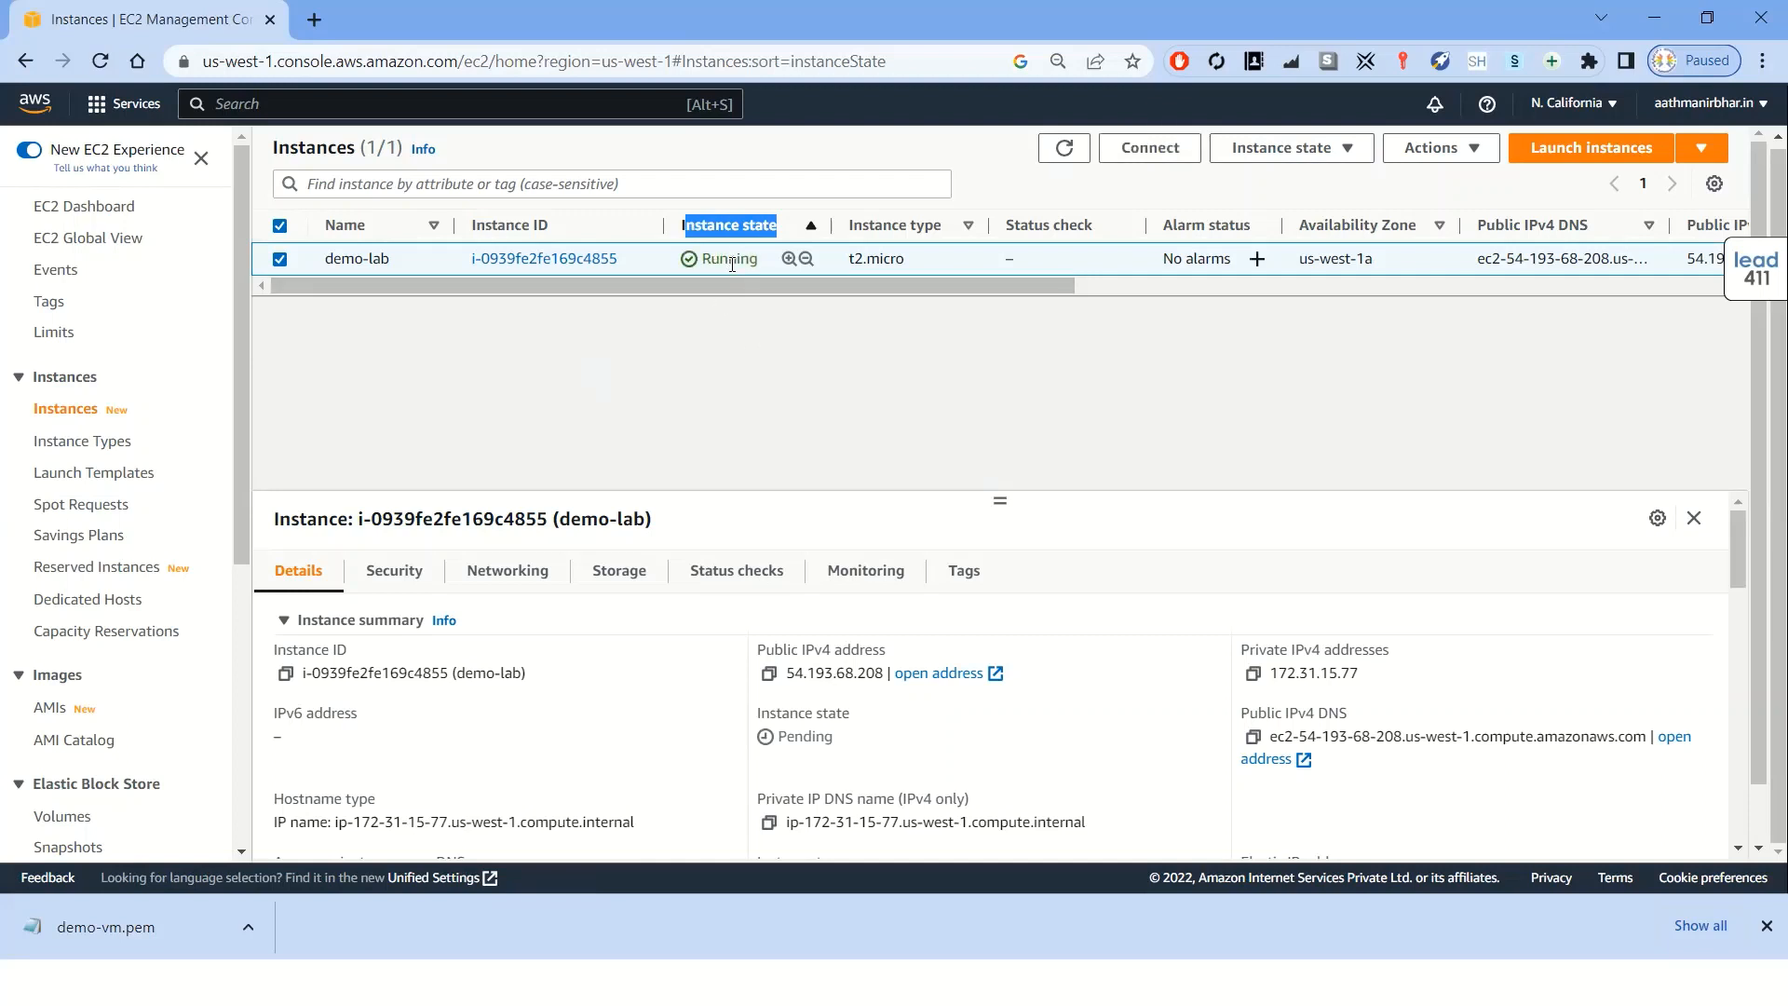
{"action": "left_click", "coordinate": [725, 326]}
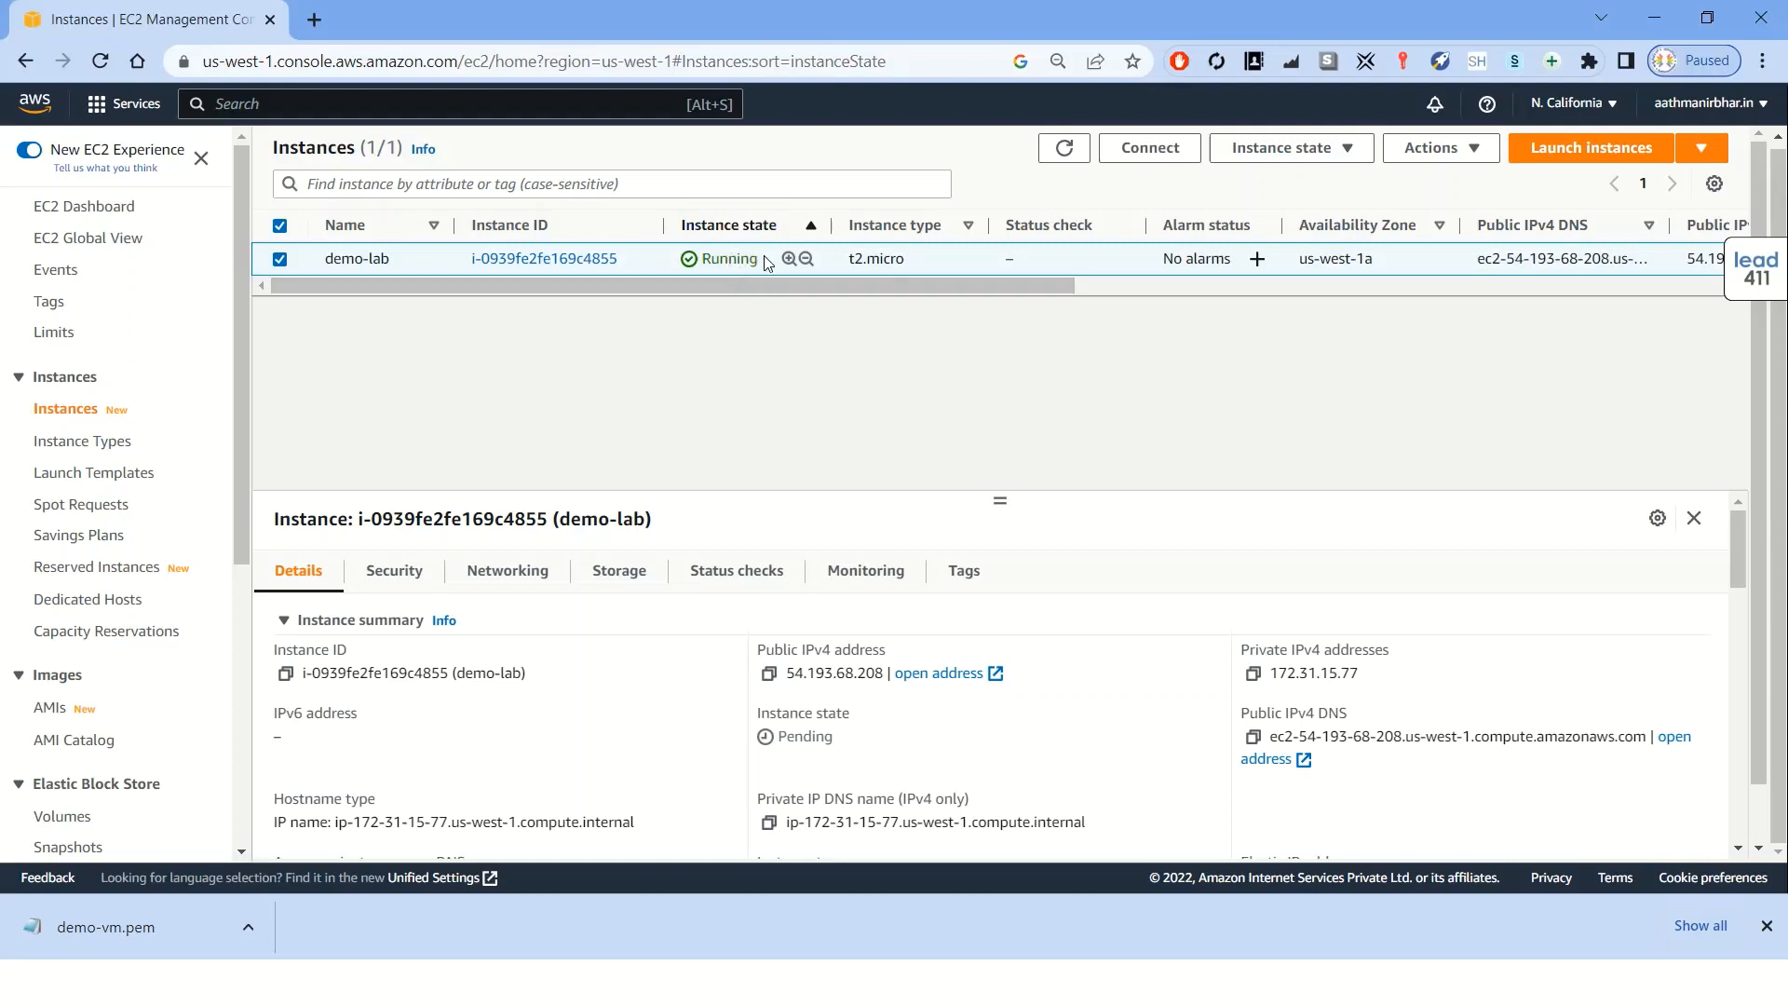
{"action": "left_click_drag", "start_coordinate": [763, 257], "coordinate": [697, 248]}
{"action": "left_click", "coordinate": [888, 289]}
{"action": "left_click_drag", "start_coordinate": [913, 262], "coordinate": [836, 262]}
{"action": "left_click_drag", "start_coordinate": [1103, 233], "coordinate": [1004, 260]}
{"action": "left_click", "coordinate": [1051, 377]}
{"action": "left_click", "coordinate": [1065, 151]}
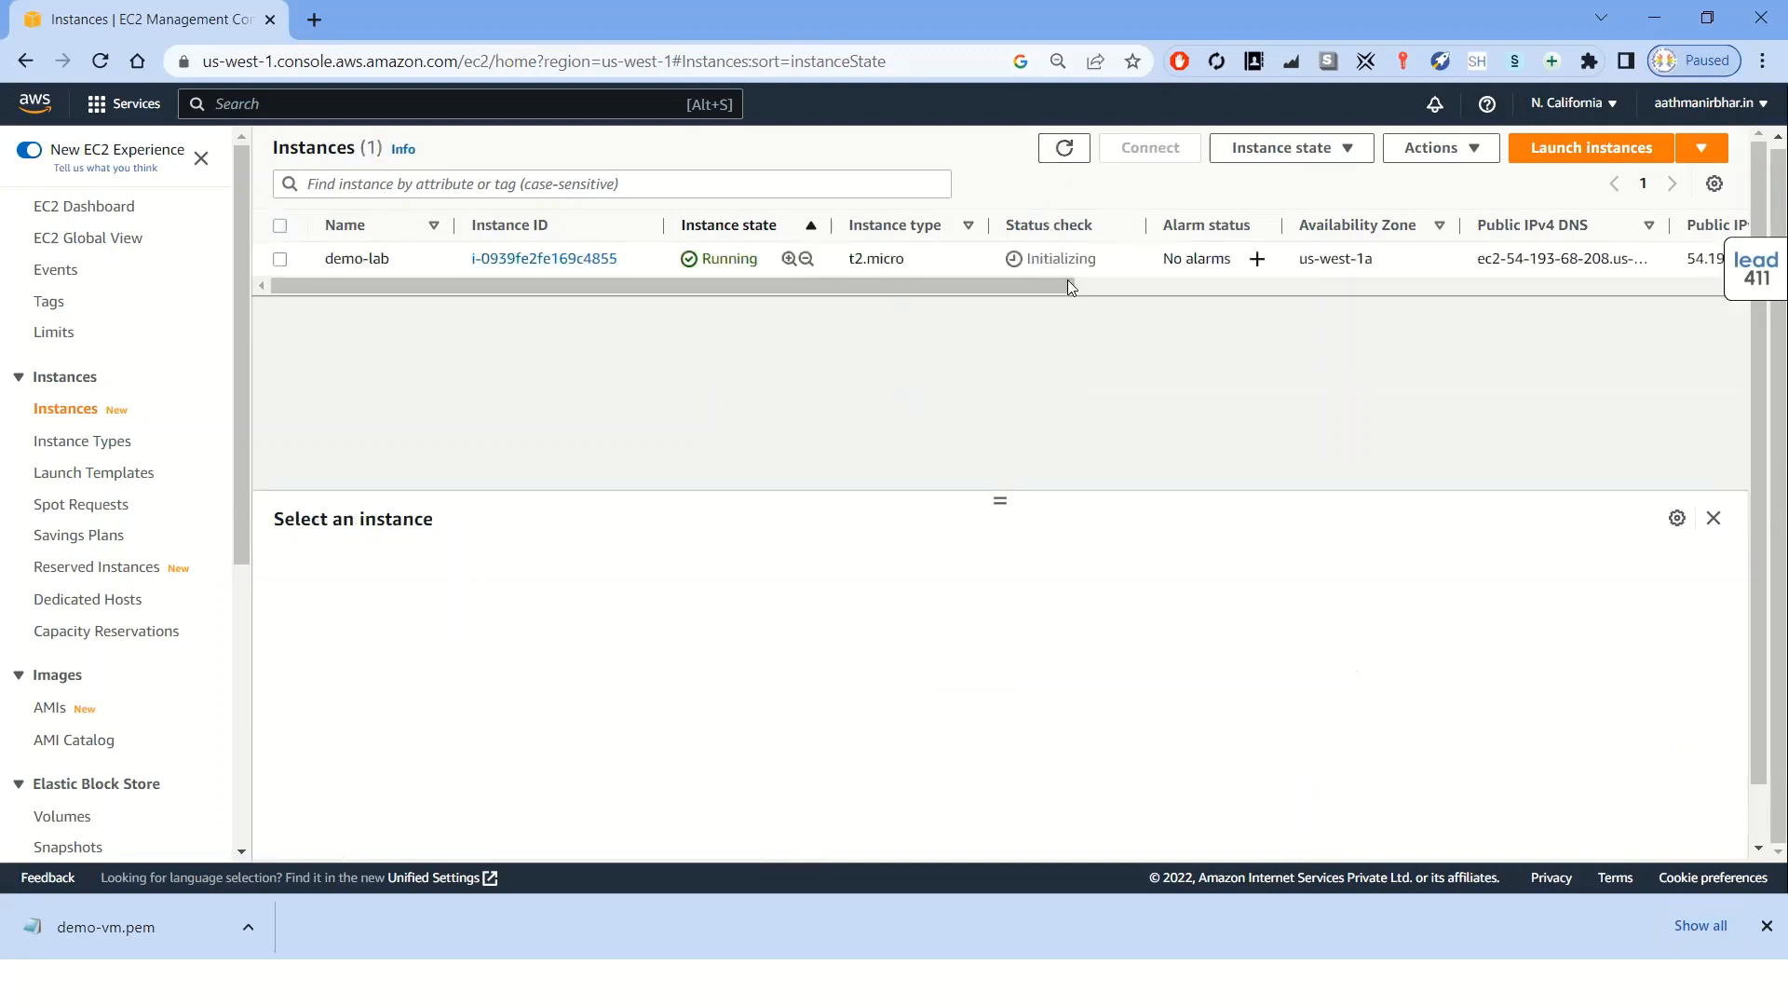
Inspect the demo-lab row's status check, availability zone, public IPv4 DNS and public IPv4 address
{"action": "left_click_drag", "start_coordinate": [1108, 259], "coordinate": [1026, 259]}
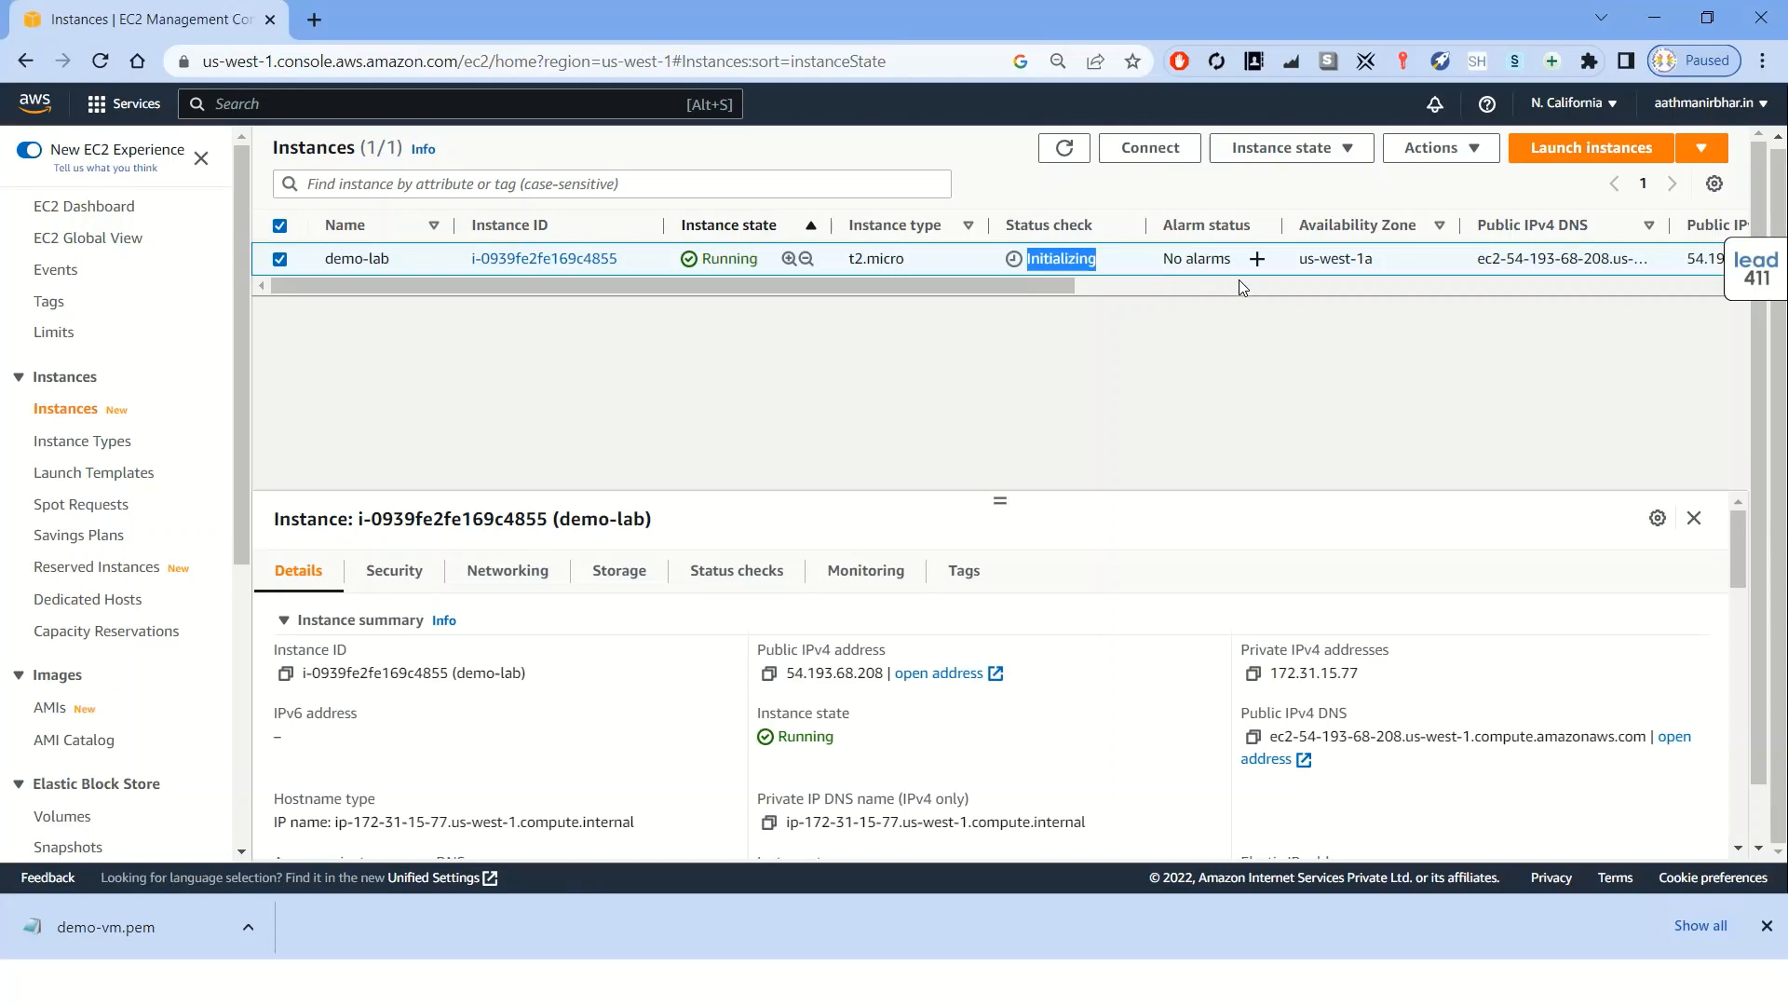
{"action": "left_click", "coordinate": [1398, 263]}
{"action": "left_click_drag", "start_coordinate": [1378, 260], "coordinate": [1297, 259]}
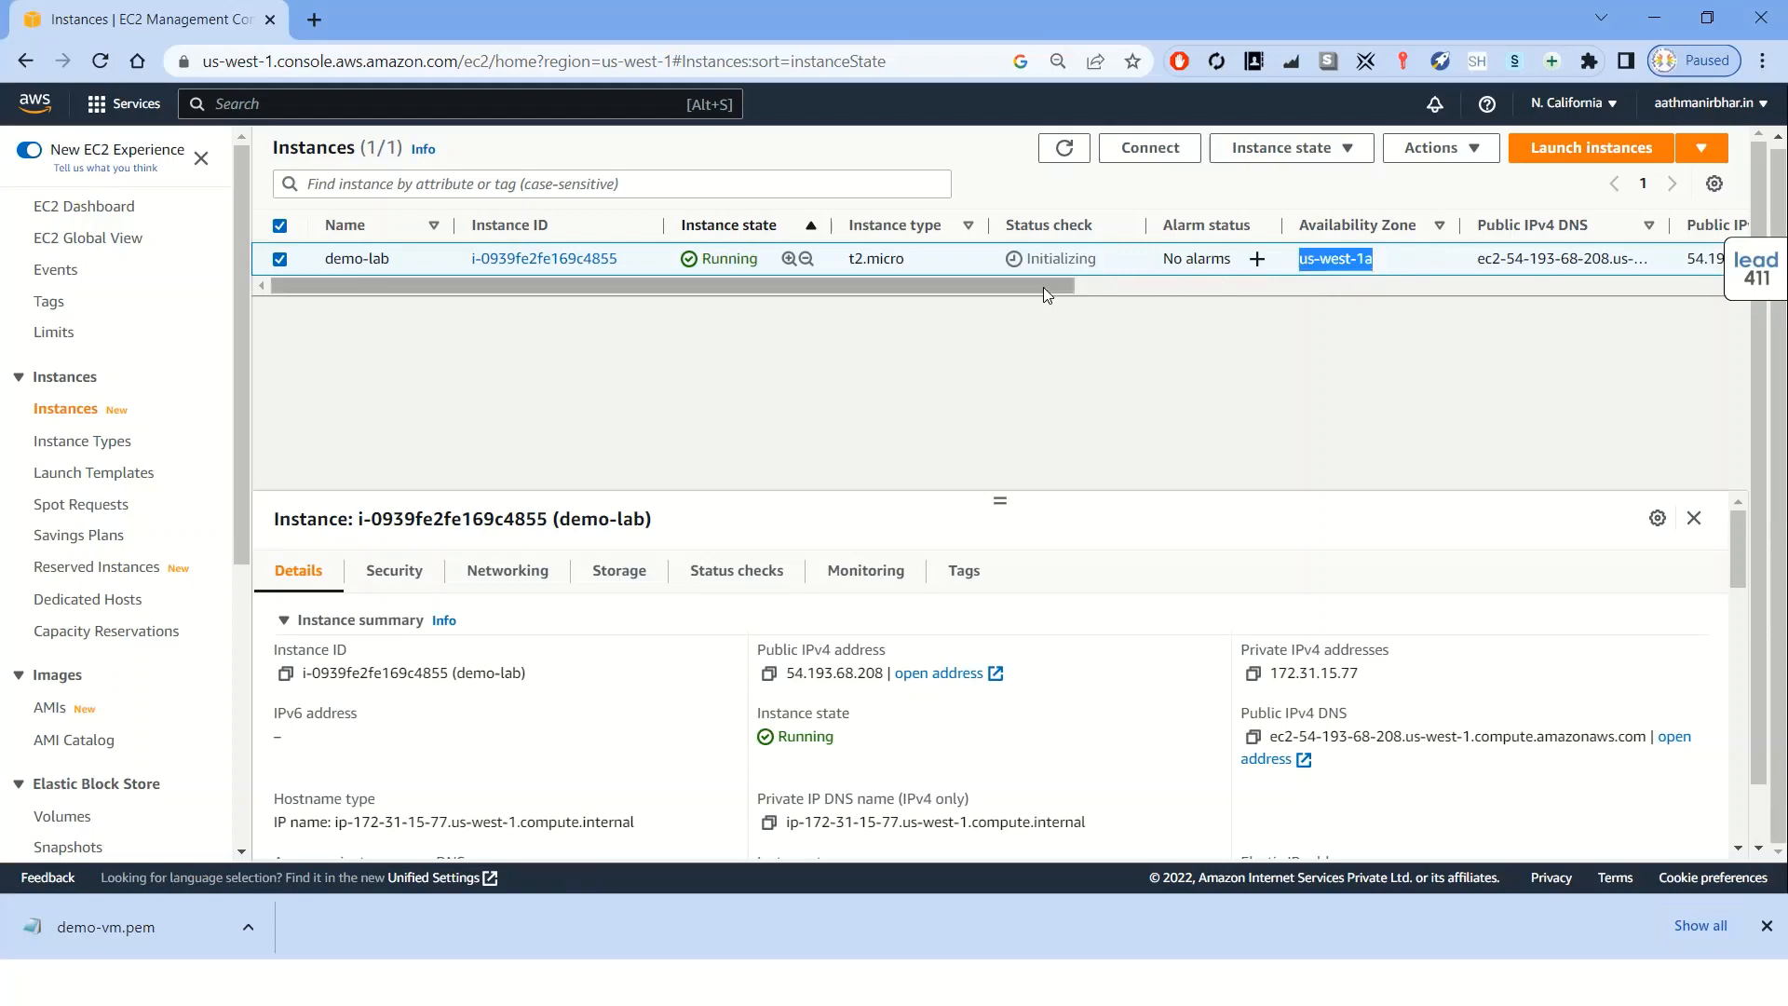
{"action": "left_click_drag", "start_coordinate": [1043, 287], "coordinate": [1226, 303]}
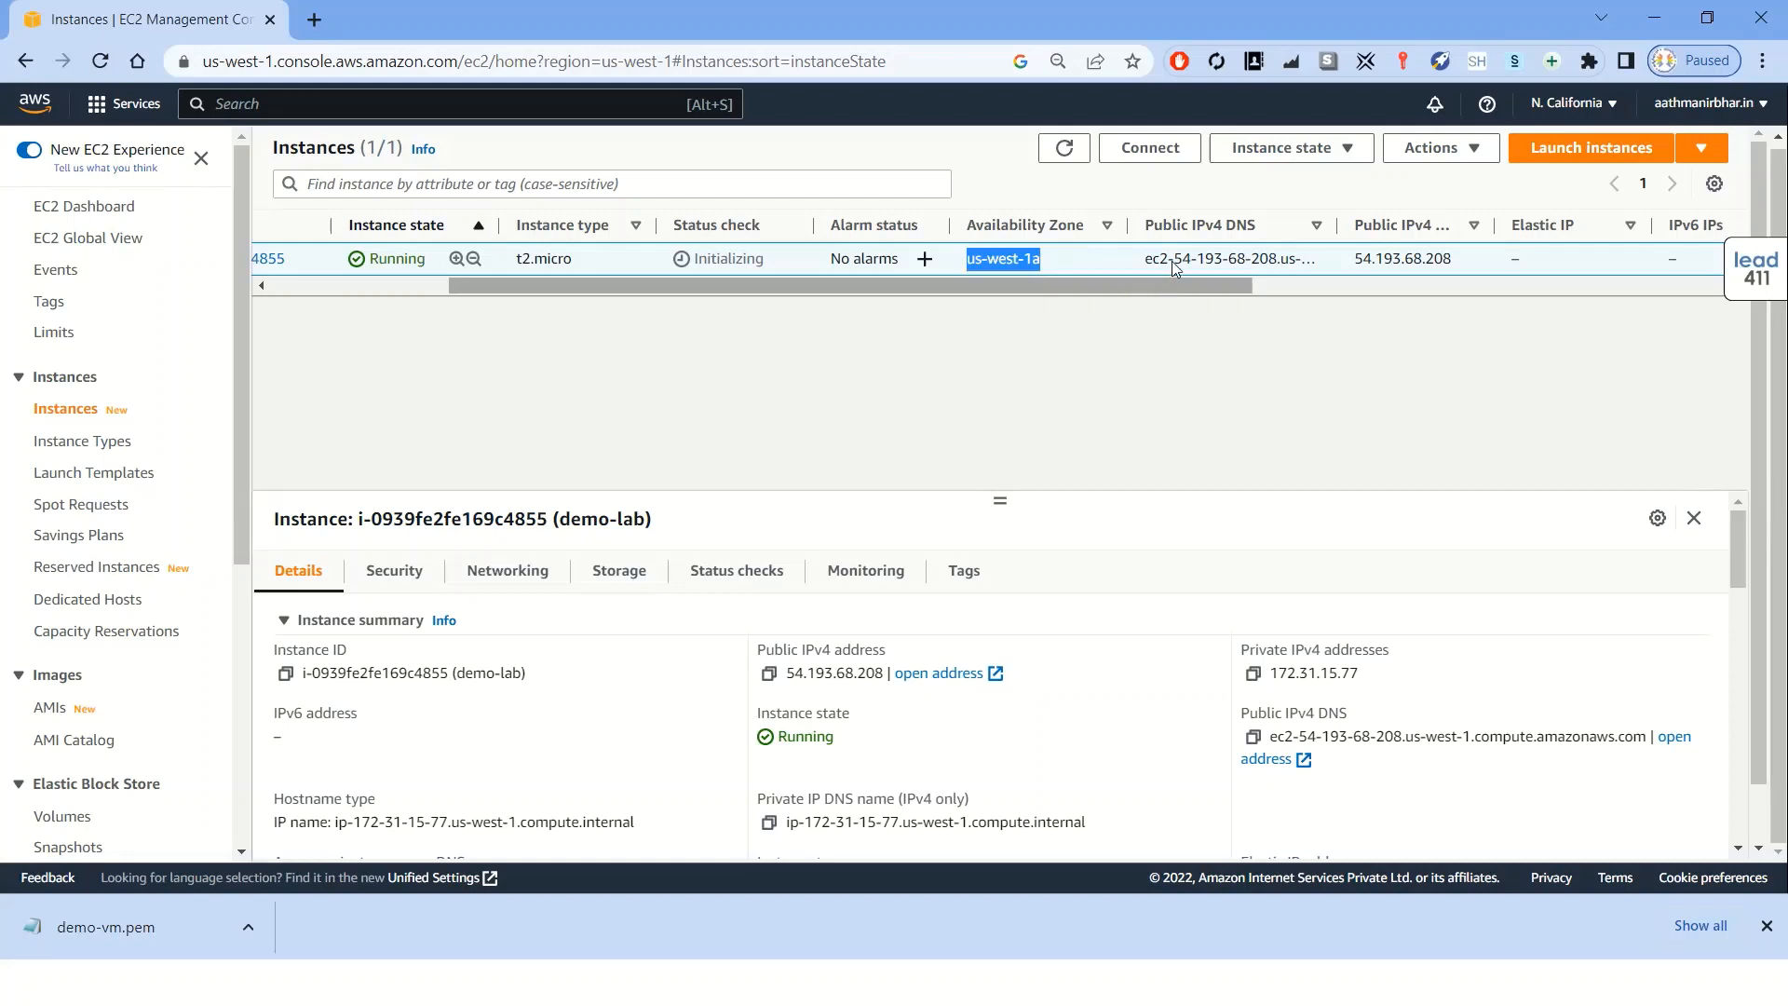
{"action": "left_click_drag", "start_coordinate": [1257, 226], "coordinate": [1144, 229]}
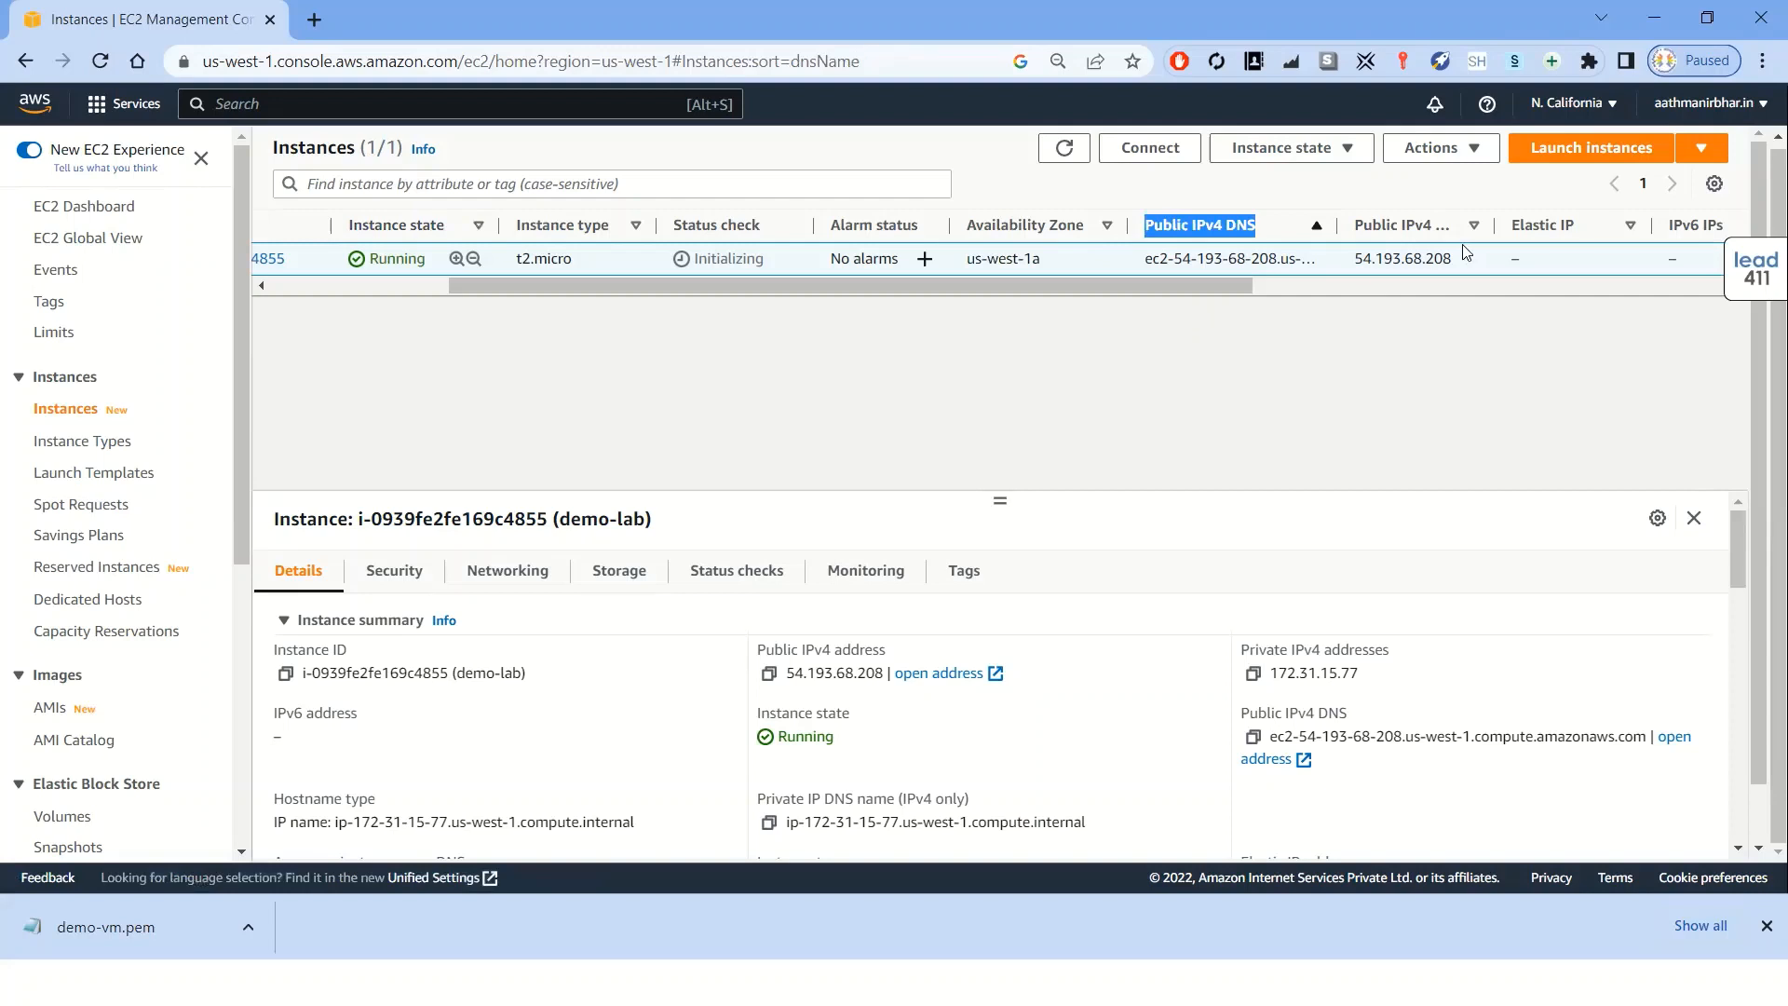
{"action": "left_click_drag", "start_coordinate": [1460, 259], "coordinate": [1352, 260]}
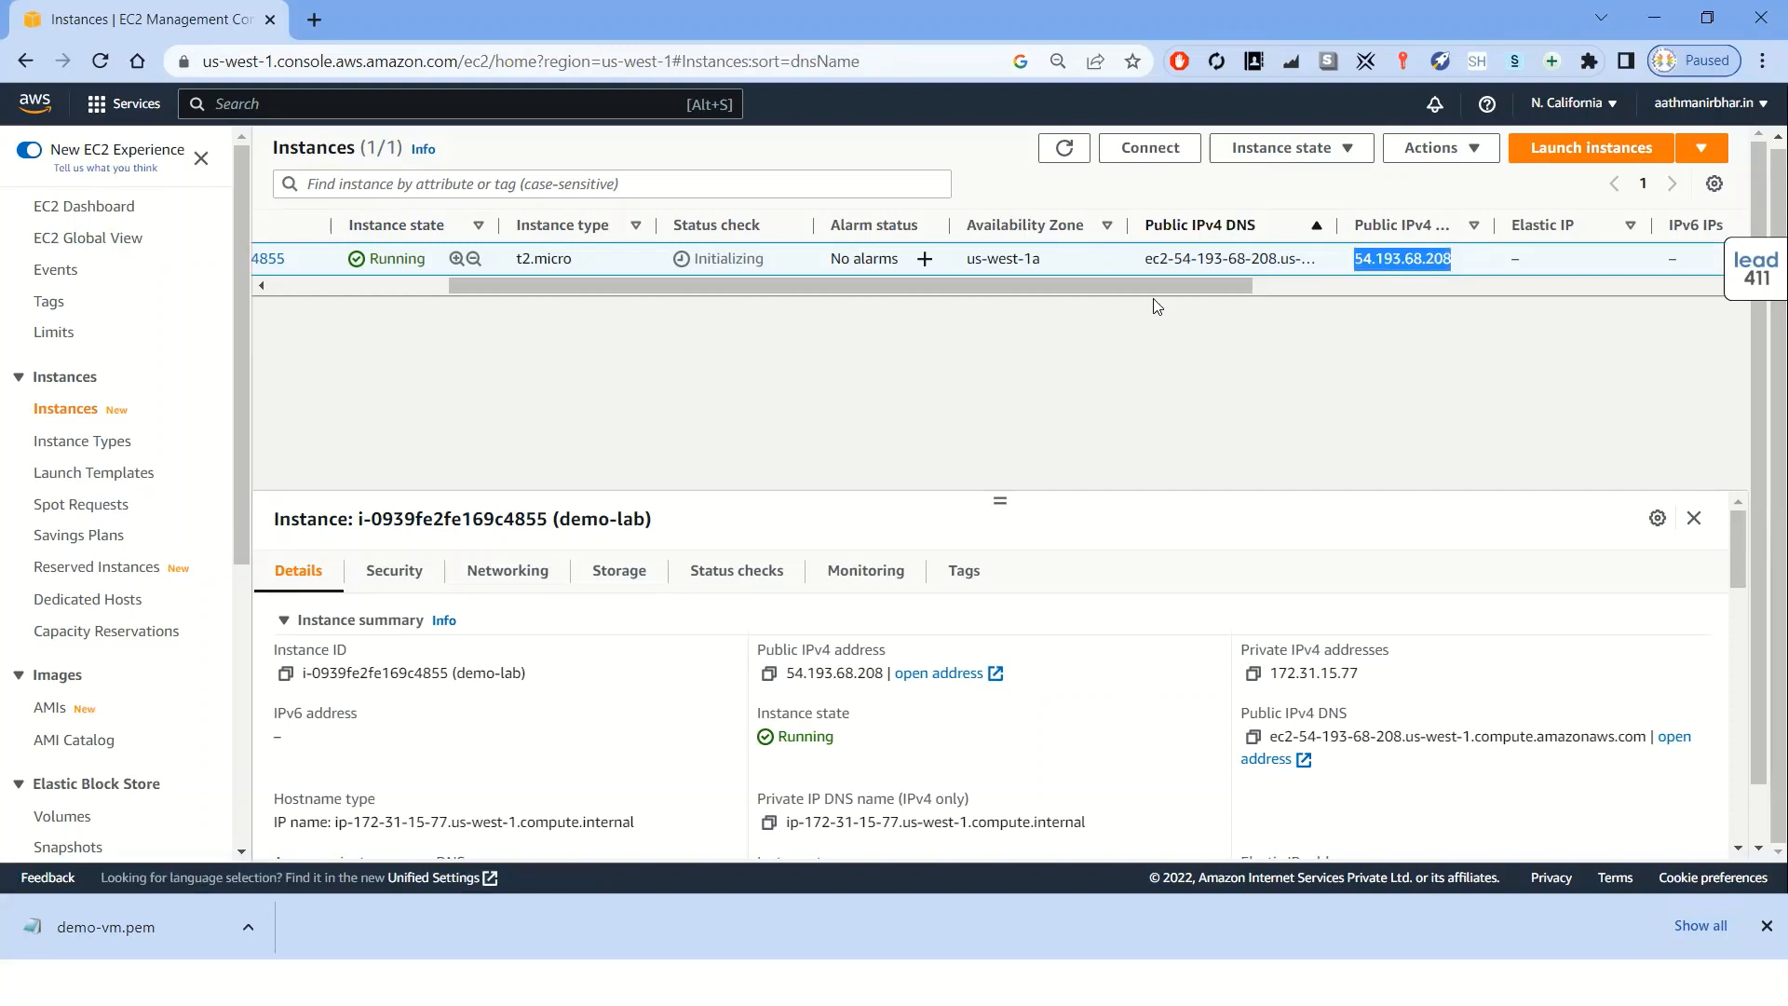
{"action": "left_click_drag", "start_coordinate": [1171, 284], "coordinate": [1234, 285]}
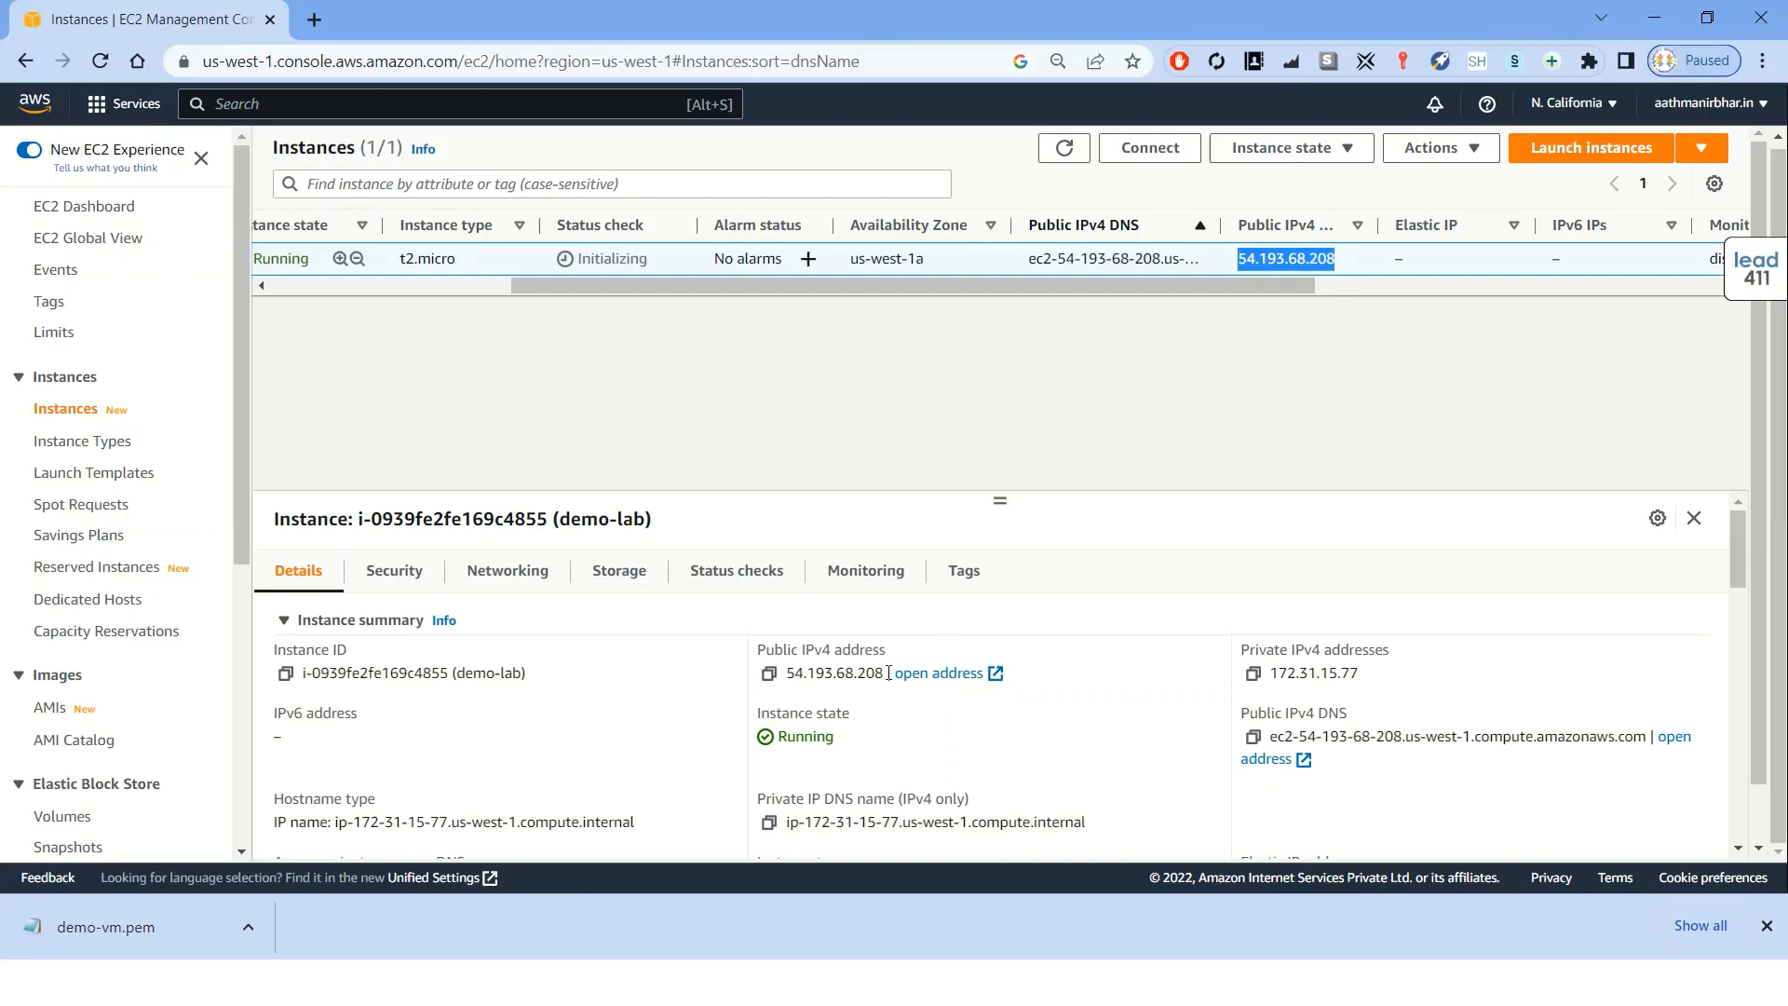
Inspect the demo-lab instance's public and private IPv4 addresses in its details
{"action": "left_click_drag", "start_coordinate": [887, 671], "coordinate": [787, 672]}
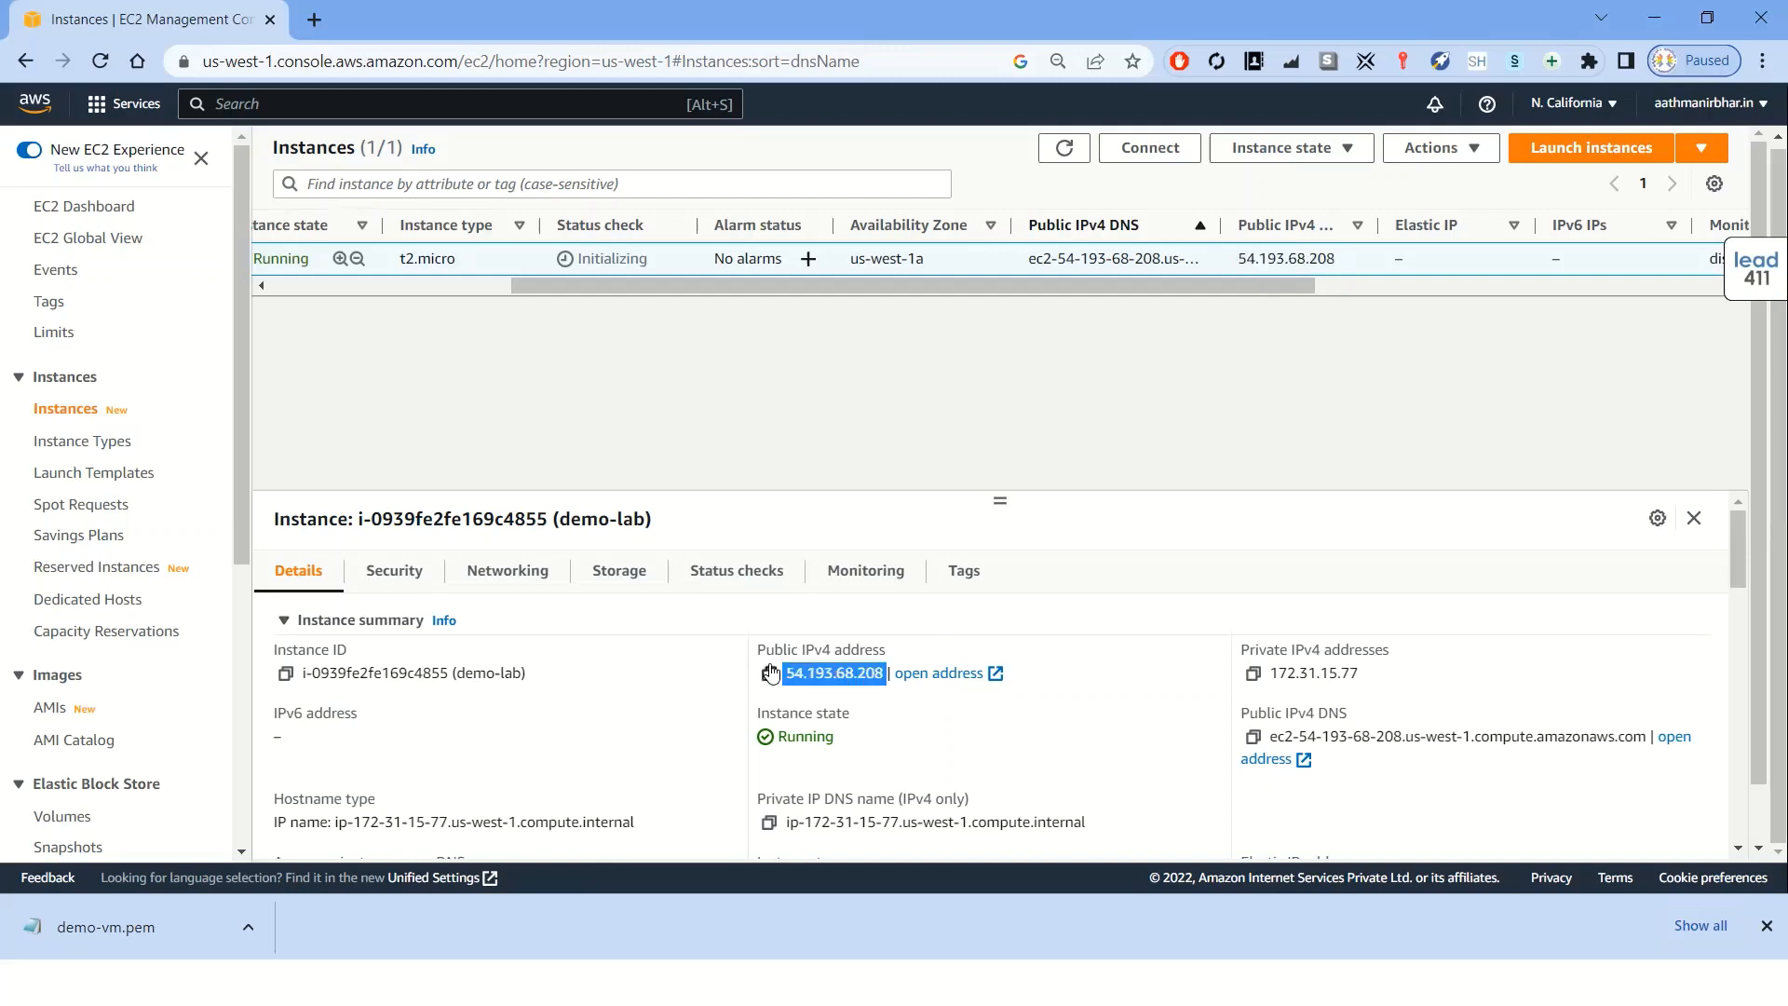
{"action": "left_click_drag", "start_coordinate": [1378, 679], "coordinate": [1257, 676]}
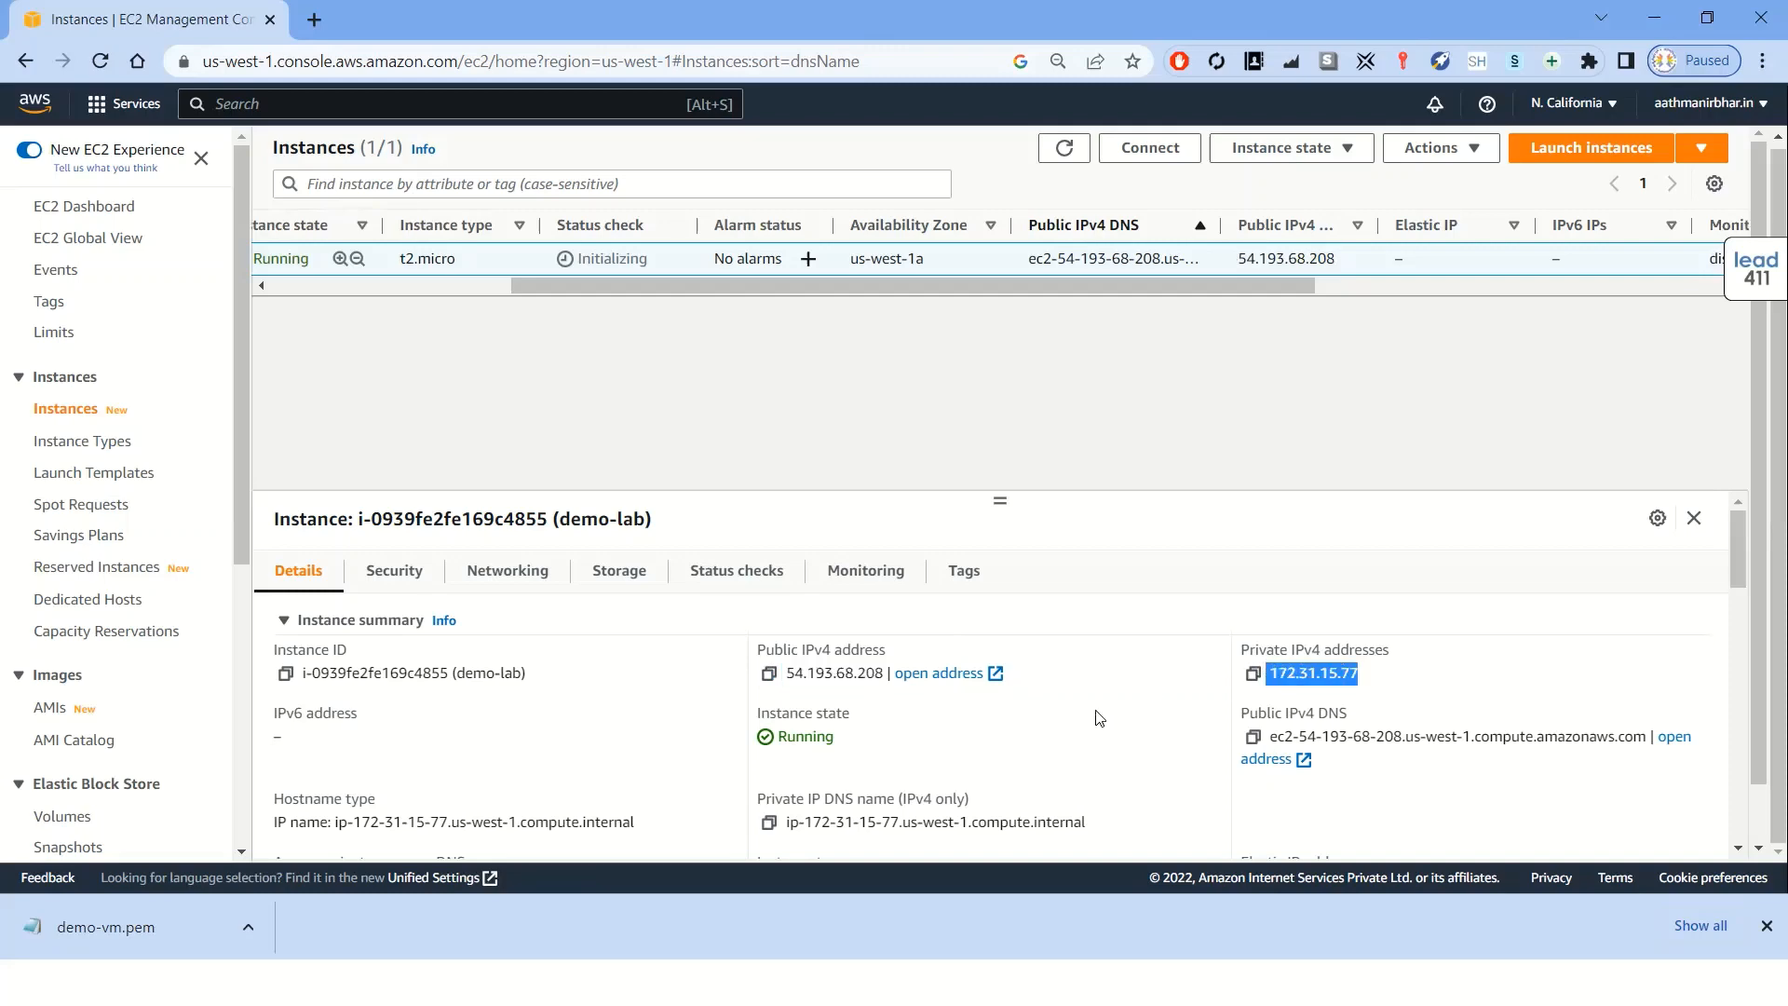
{"action": "left_click", "coordinate": [888, 694]}
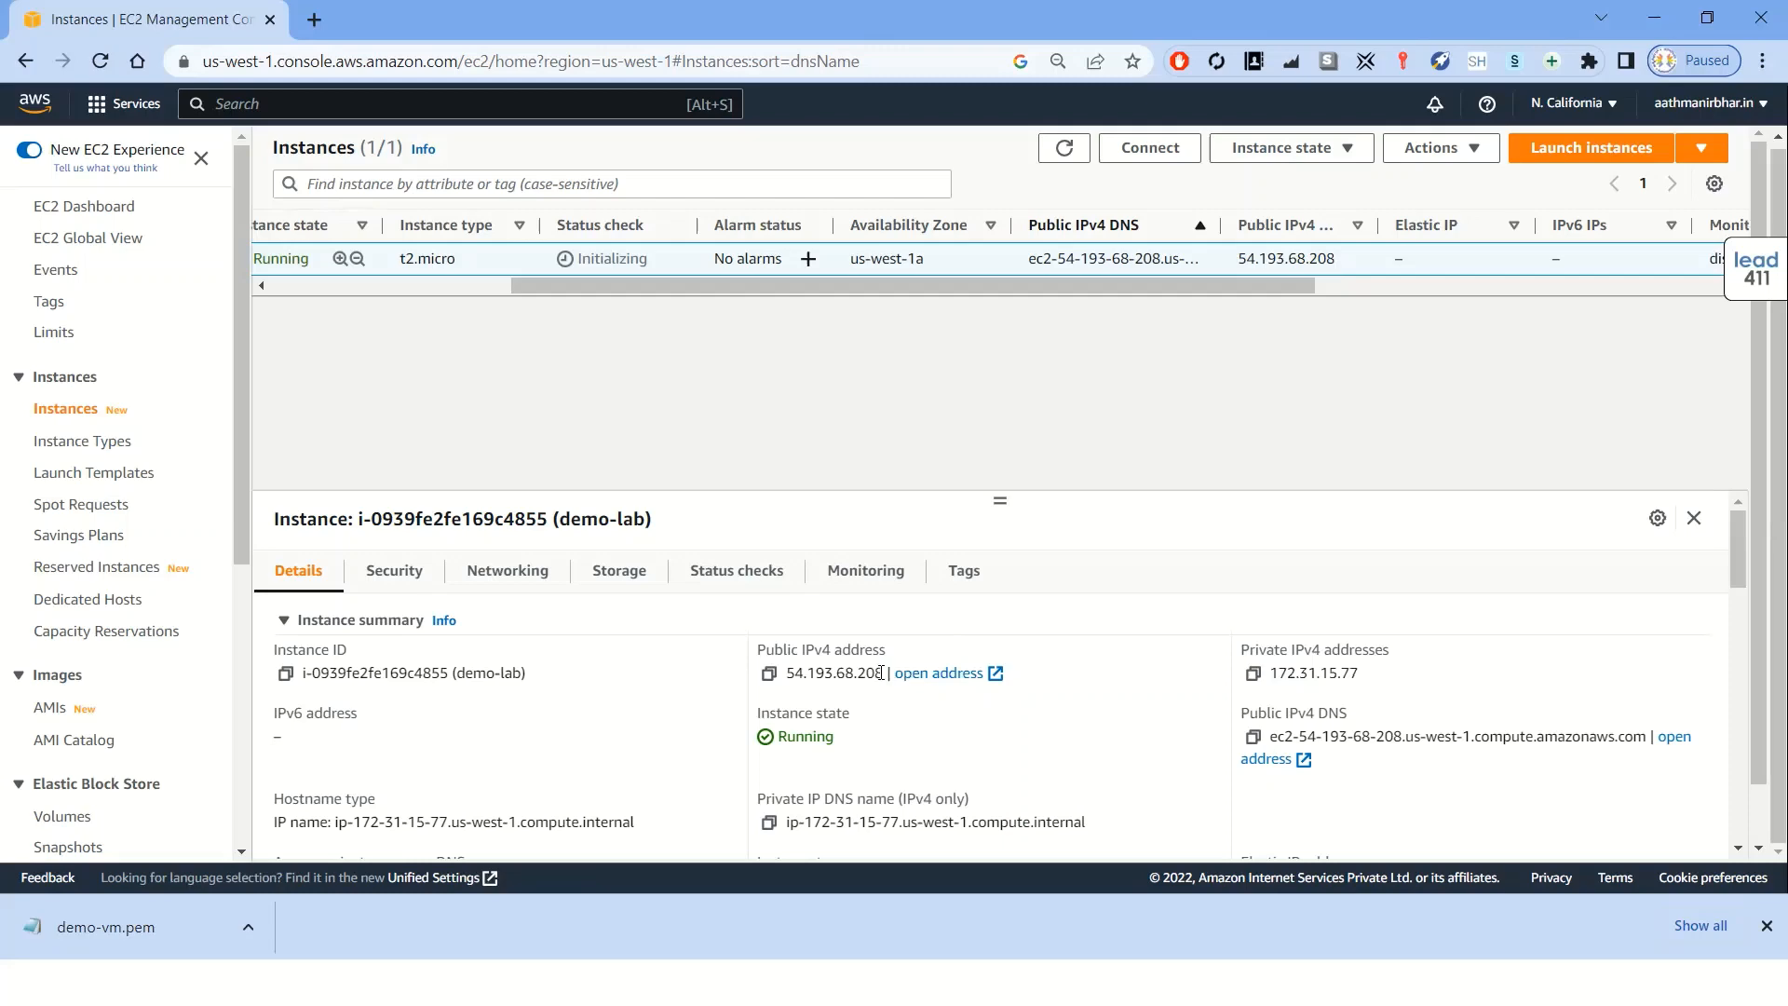
{"action": "left_click_drag", "start_coordinate": [887, 672], "coordinate": [789, 678]}
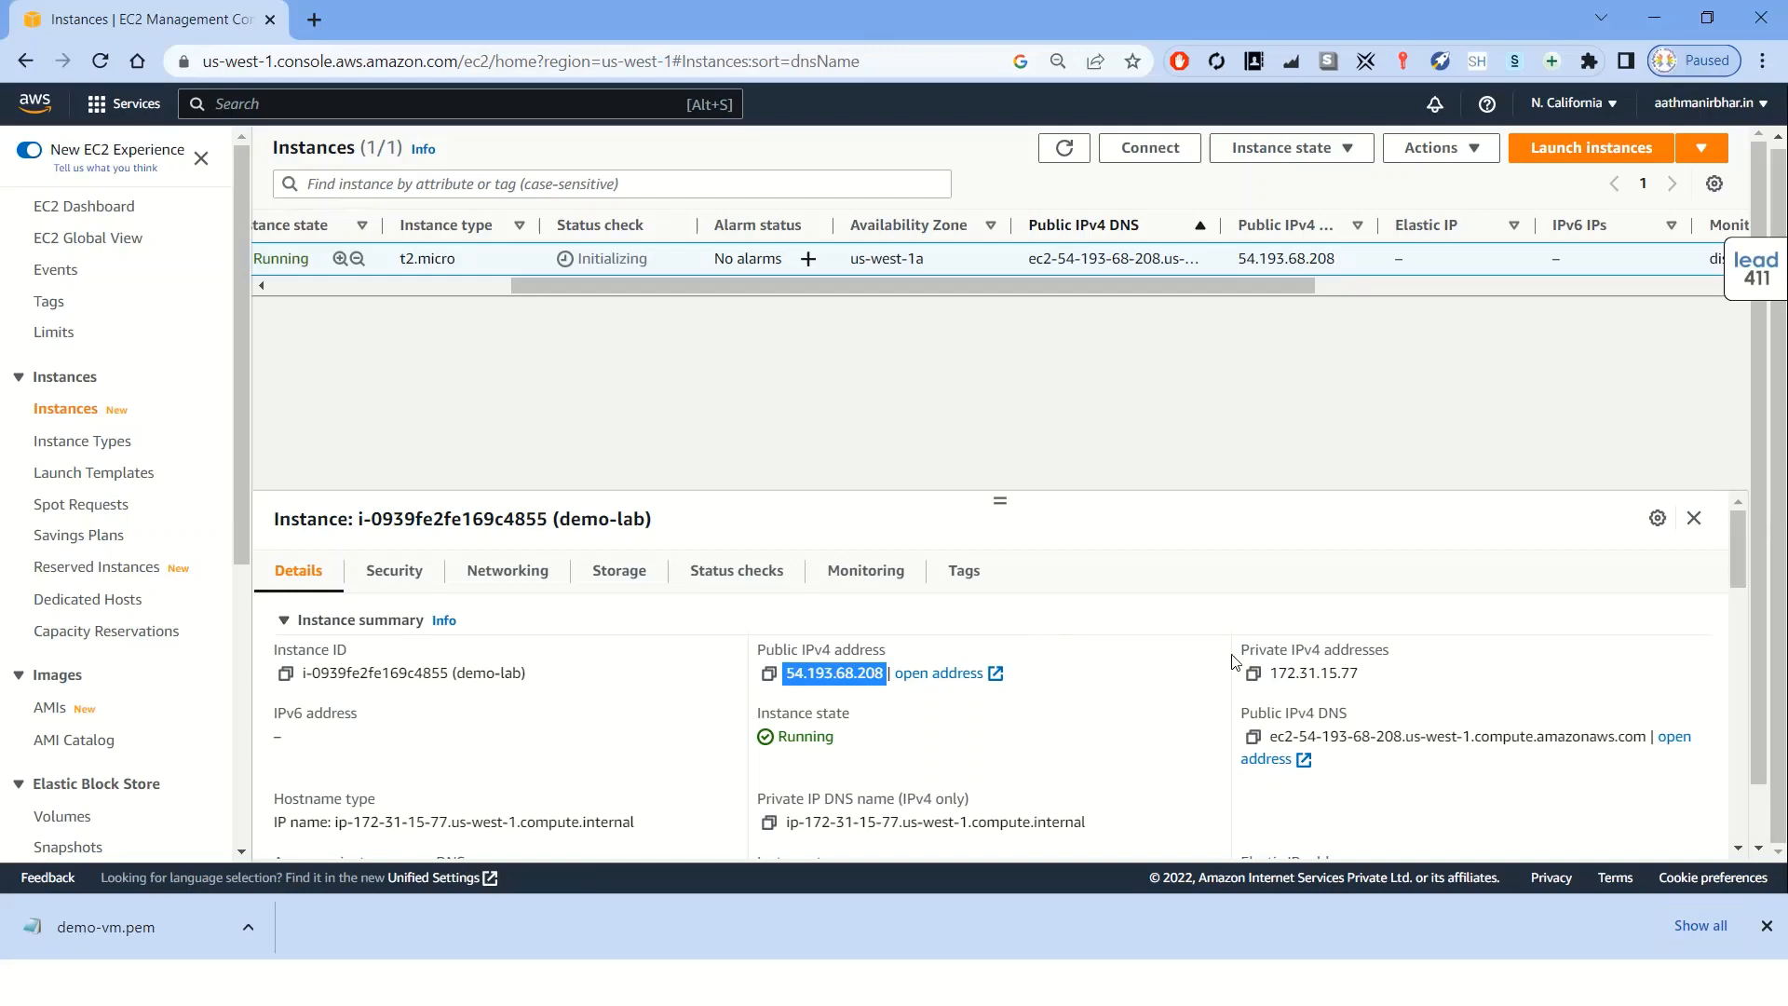
{"action": "left_click_drag", "start_coordinate": [1360, 673], "coordinate": [1267, 673]}
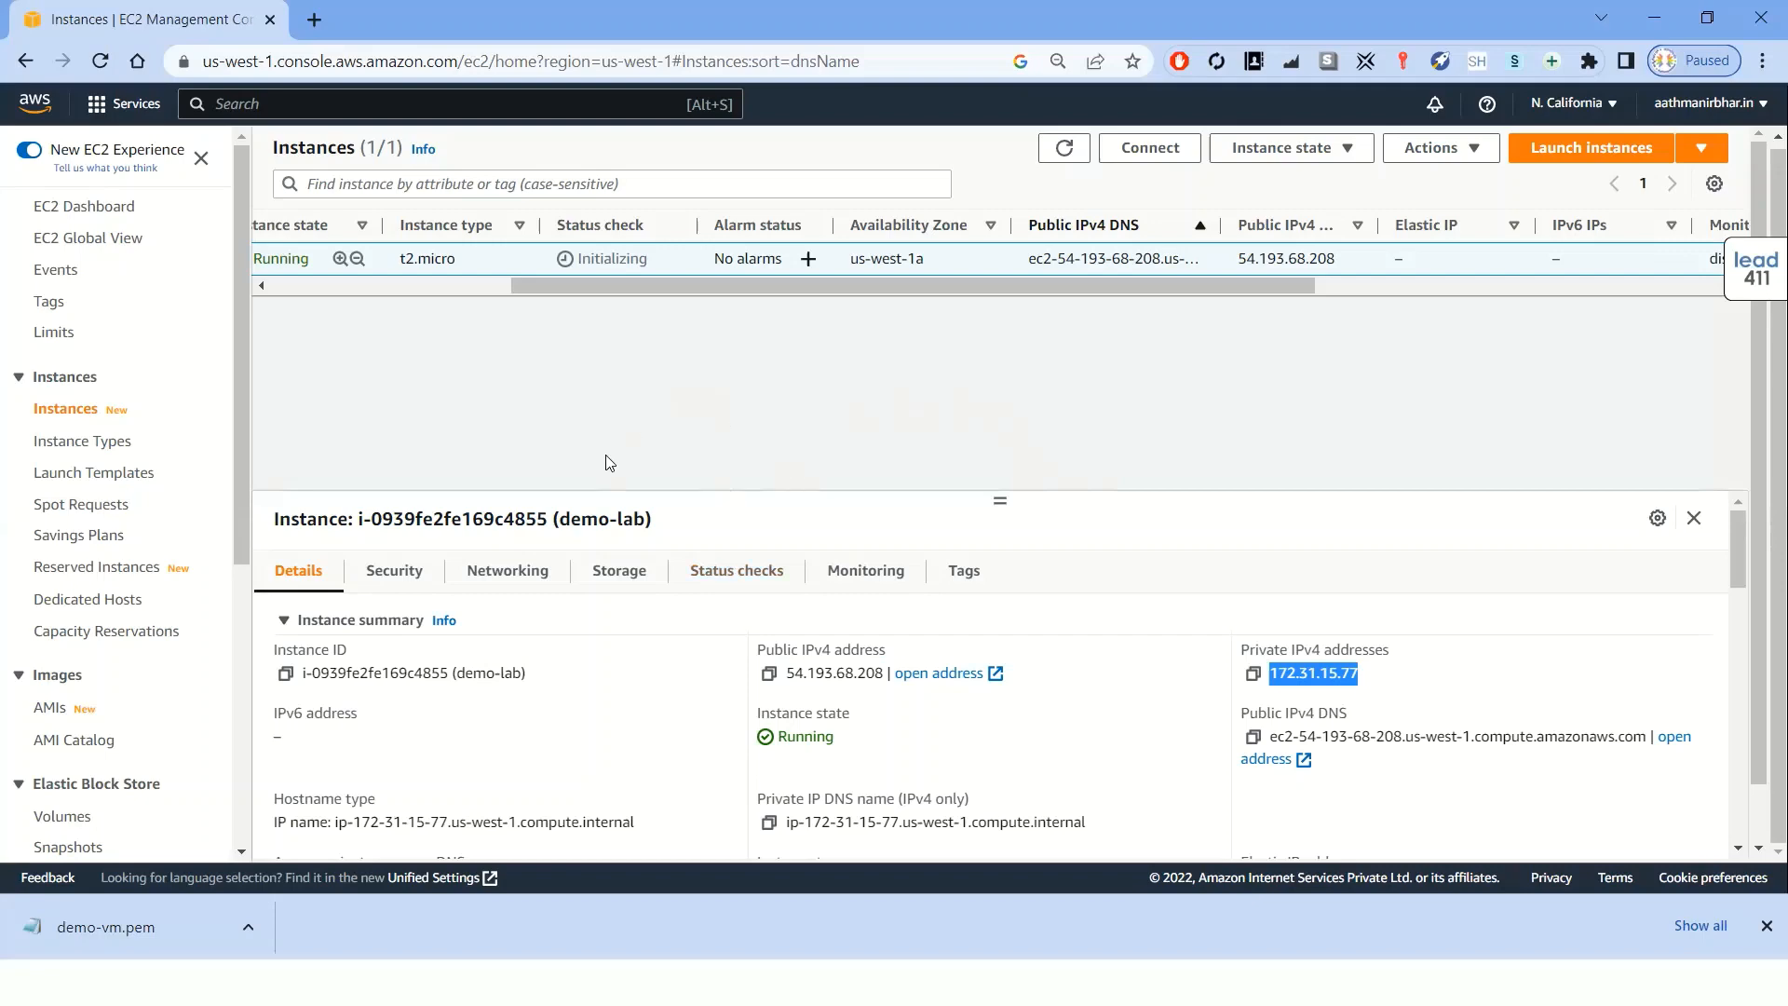
Copy the instance's public IPv4 address, scroll the instance list back and refresh it
{"action": "left_click", "coordinate": [1764, 926]}
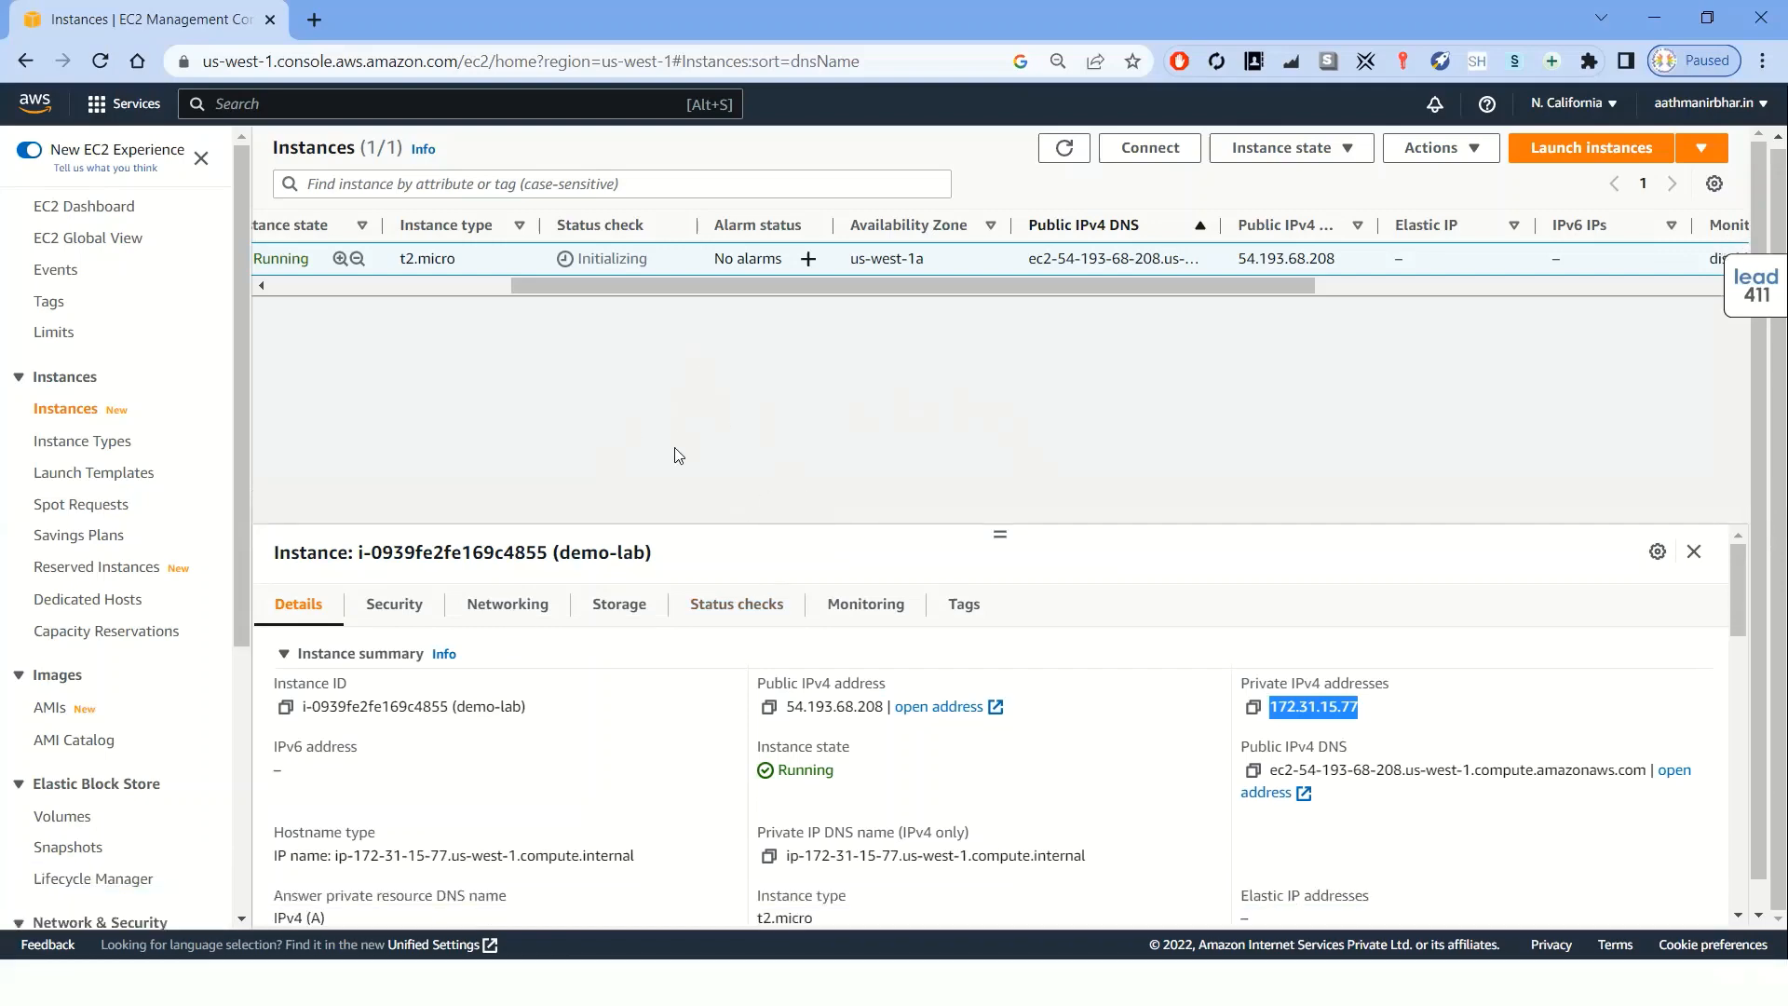
{"action": "left_click", "coordinate": [769, 709]}
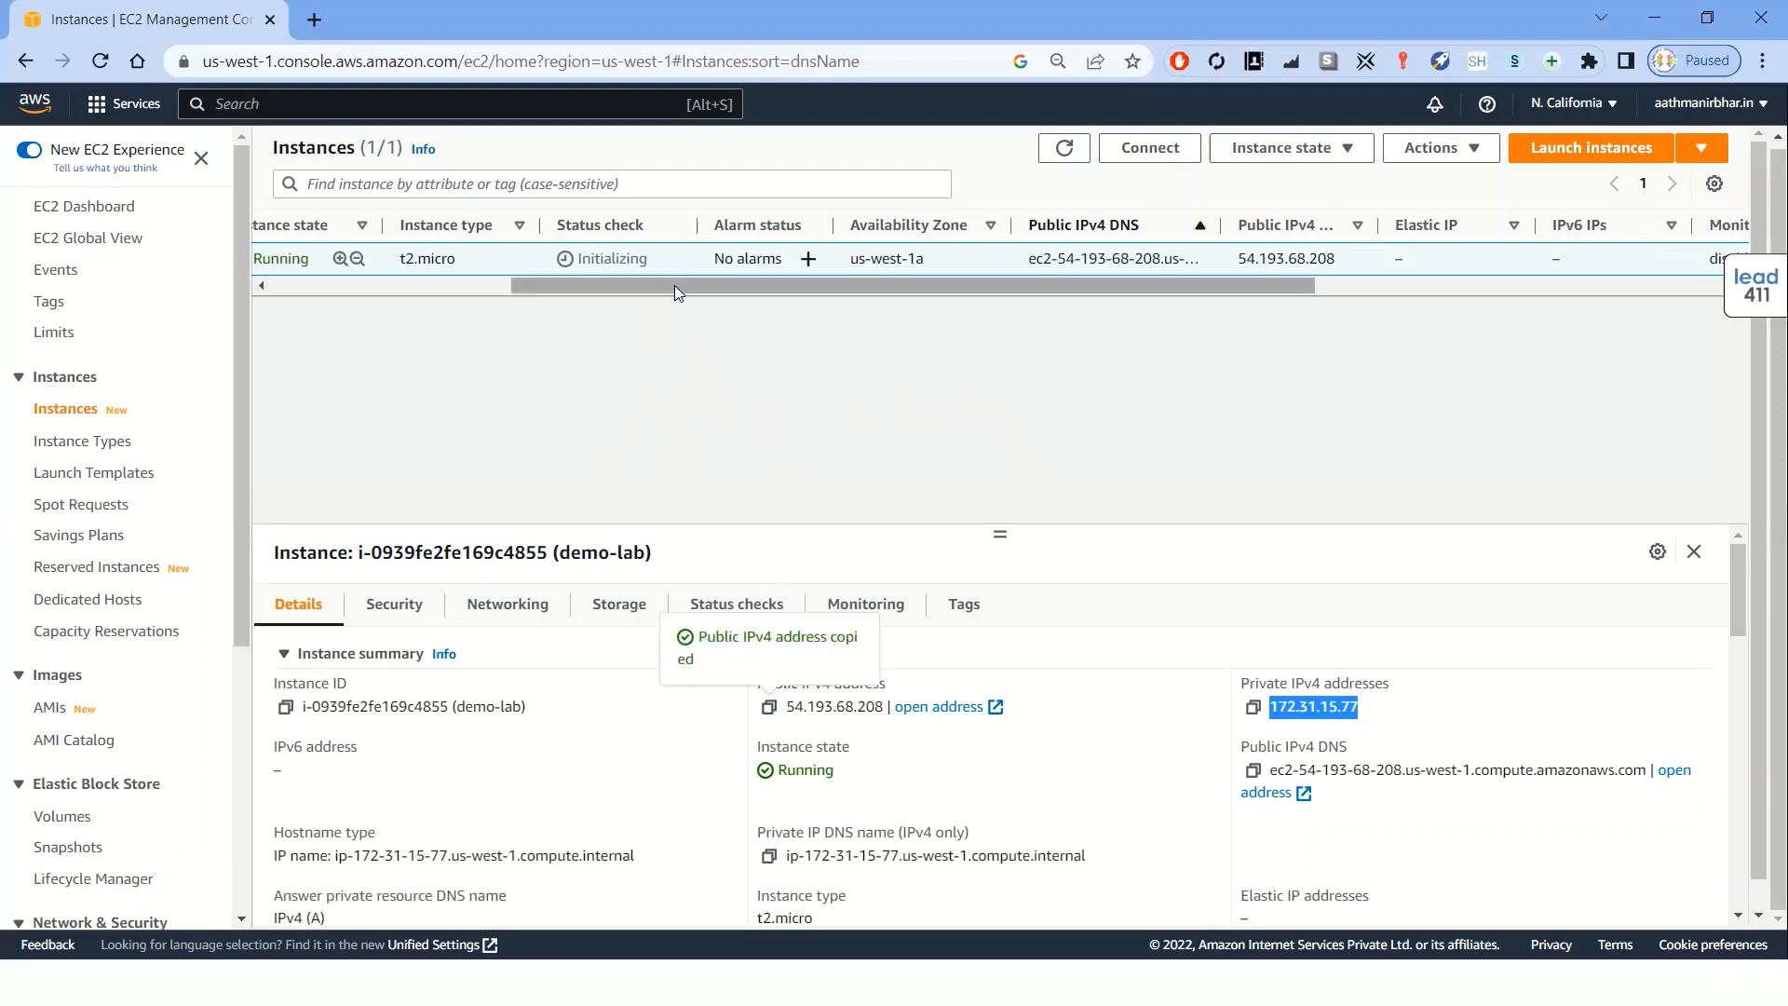
{"action": "left_click_drag", "start_coordinate": [674, 285], "coordinate": [395, 283]}
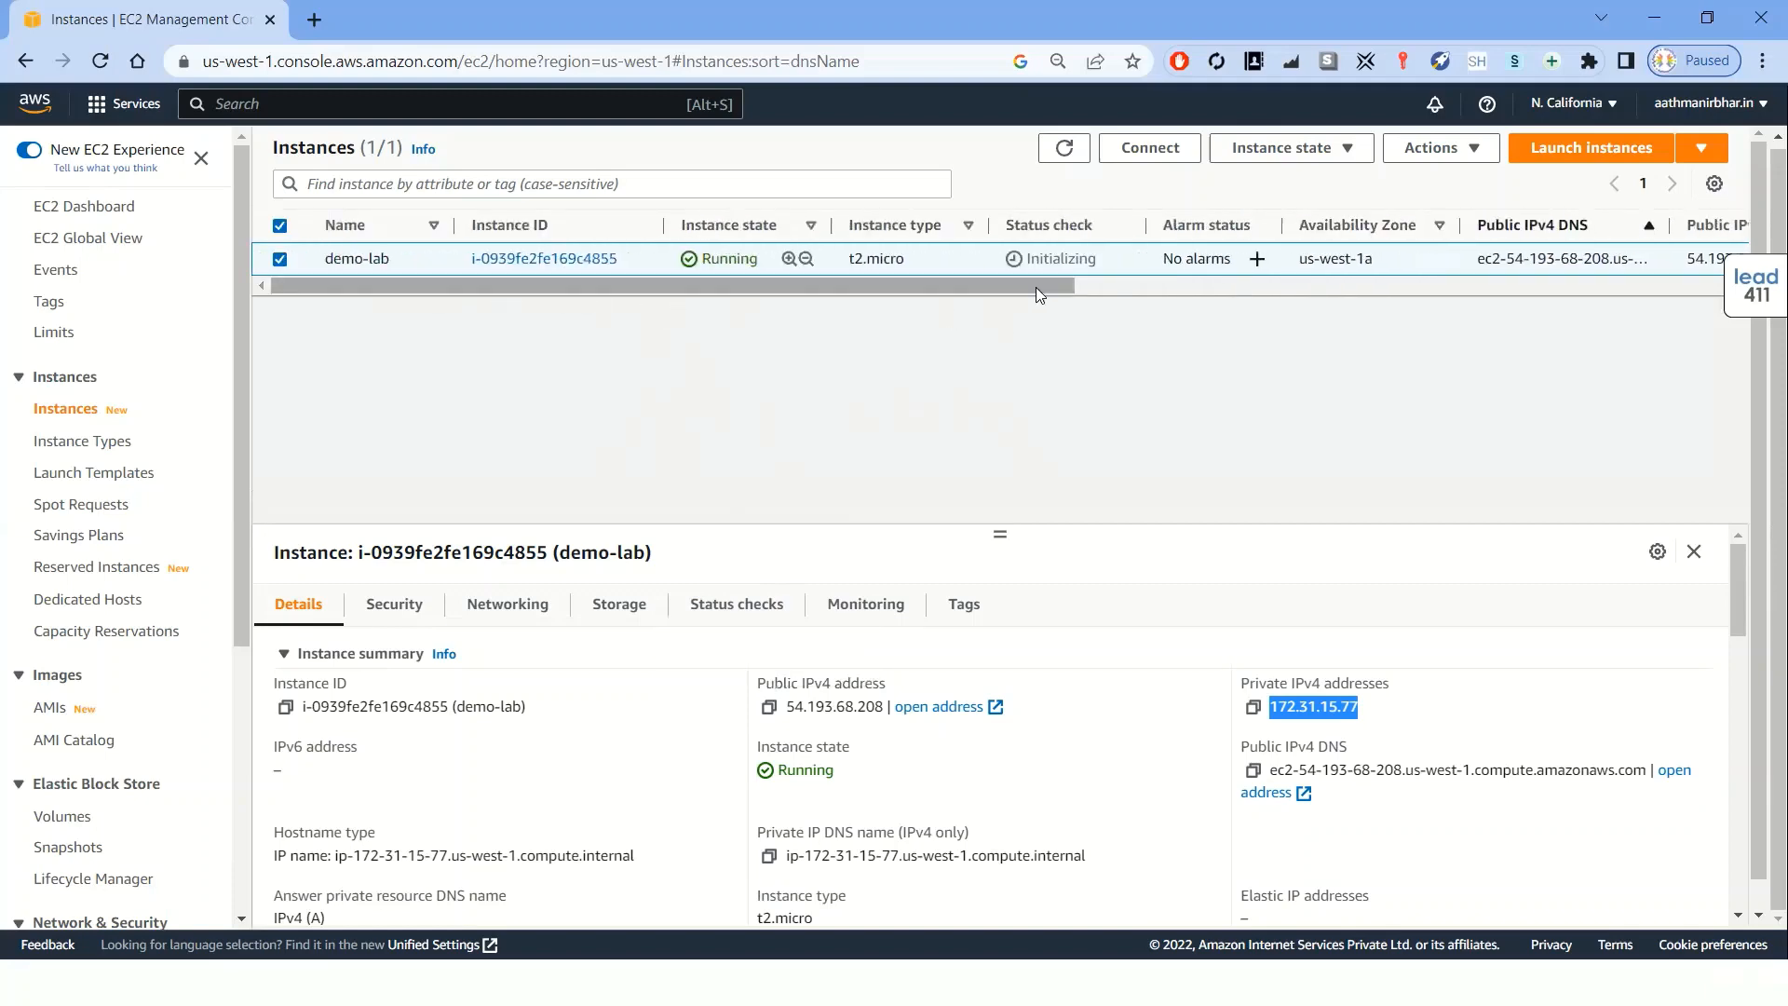
{"action": "left_click", "coordinate": [1071, 152]}
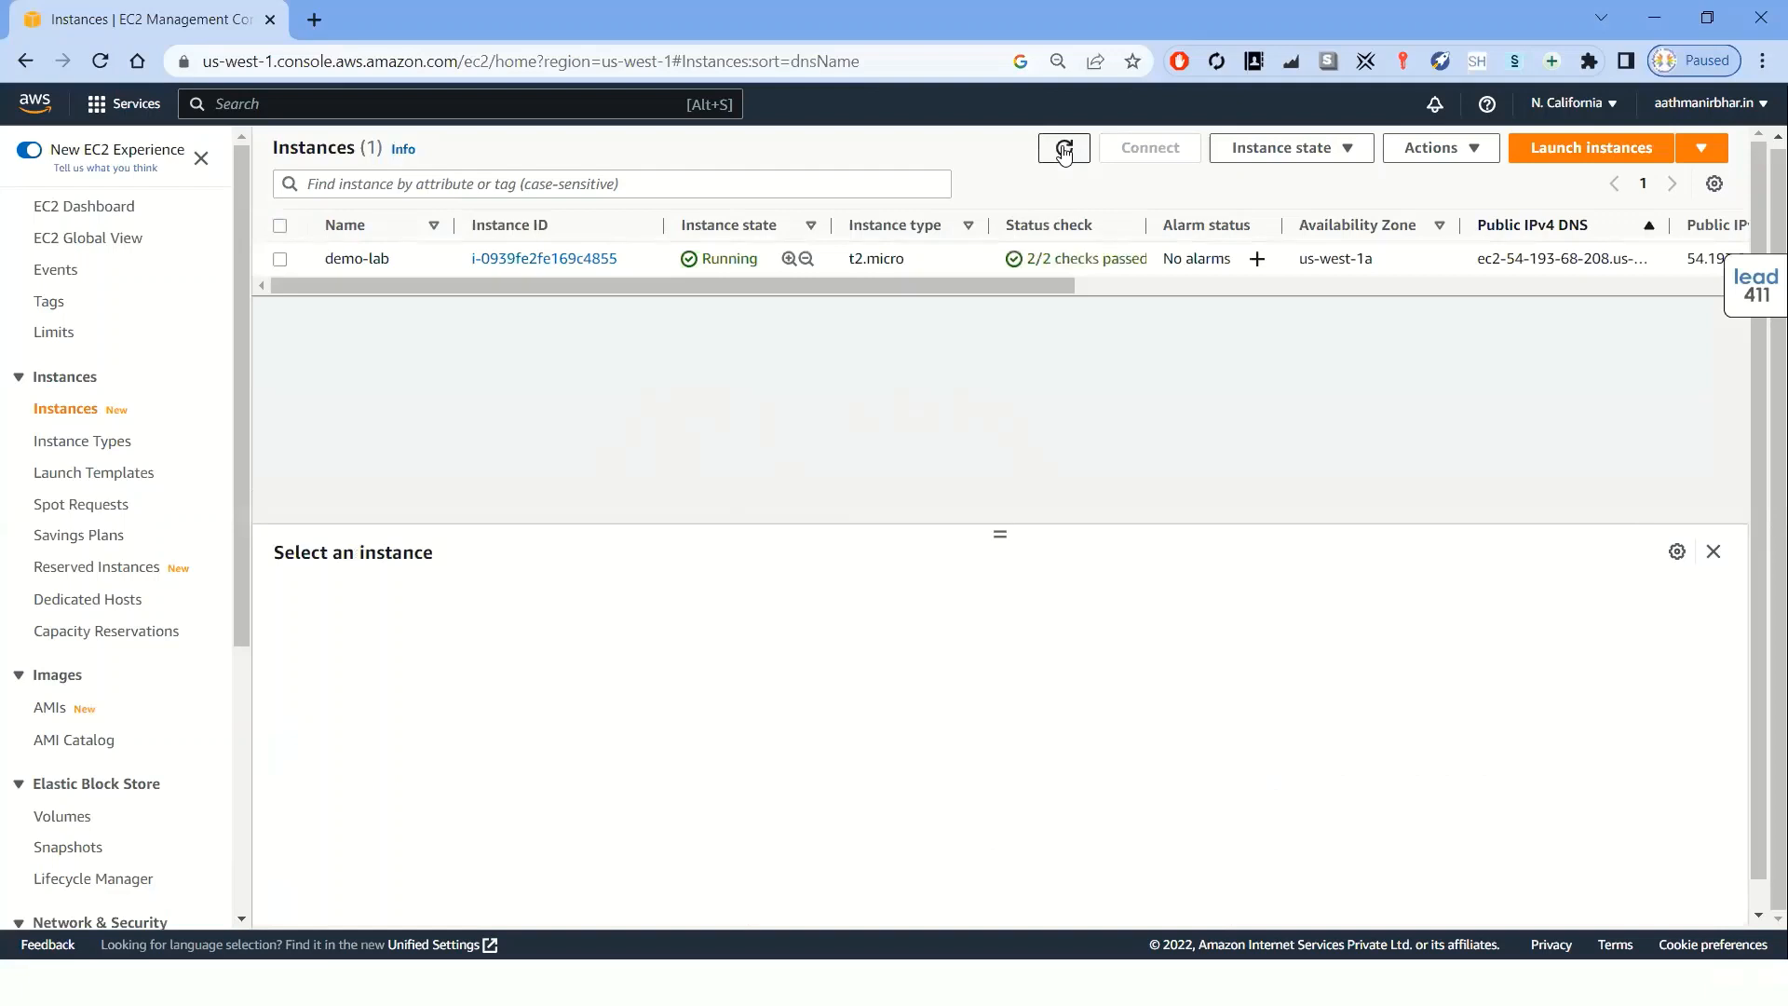
Widen the Status check column in the instance list and select the demo-lab instance
{"action": "left_click_drag", "start_coordinate": [1042, 283], "coordinate": [1068, 283]}
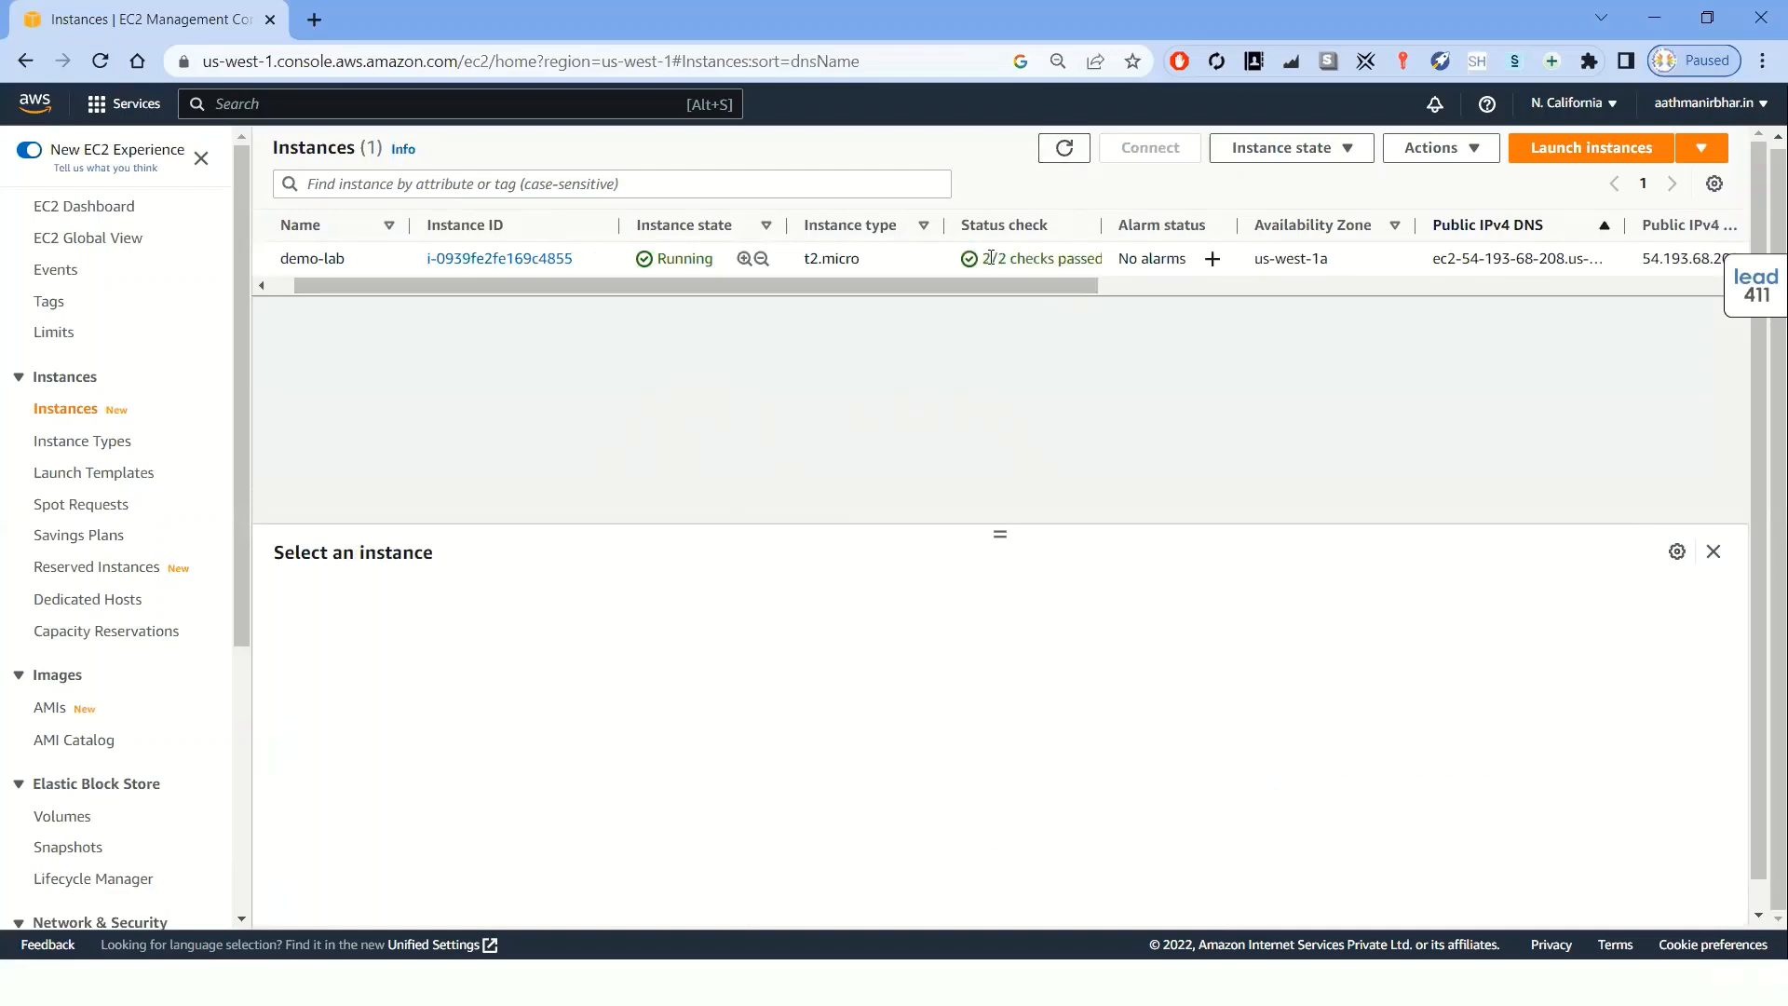
{"action": "mouse_move", "coordinate": [1103, 225]}
{"action": "left_mouse_down"}
{"action": "mouse_move", "coordinate": [1166, 227]}
{"action": "mouse_move", "coordinate": [1128, 226]}
{"action": "left_mouse_up"}
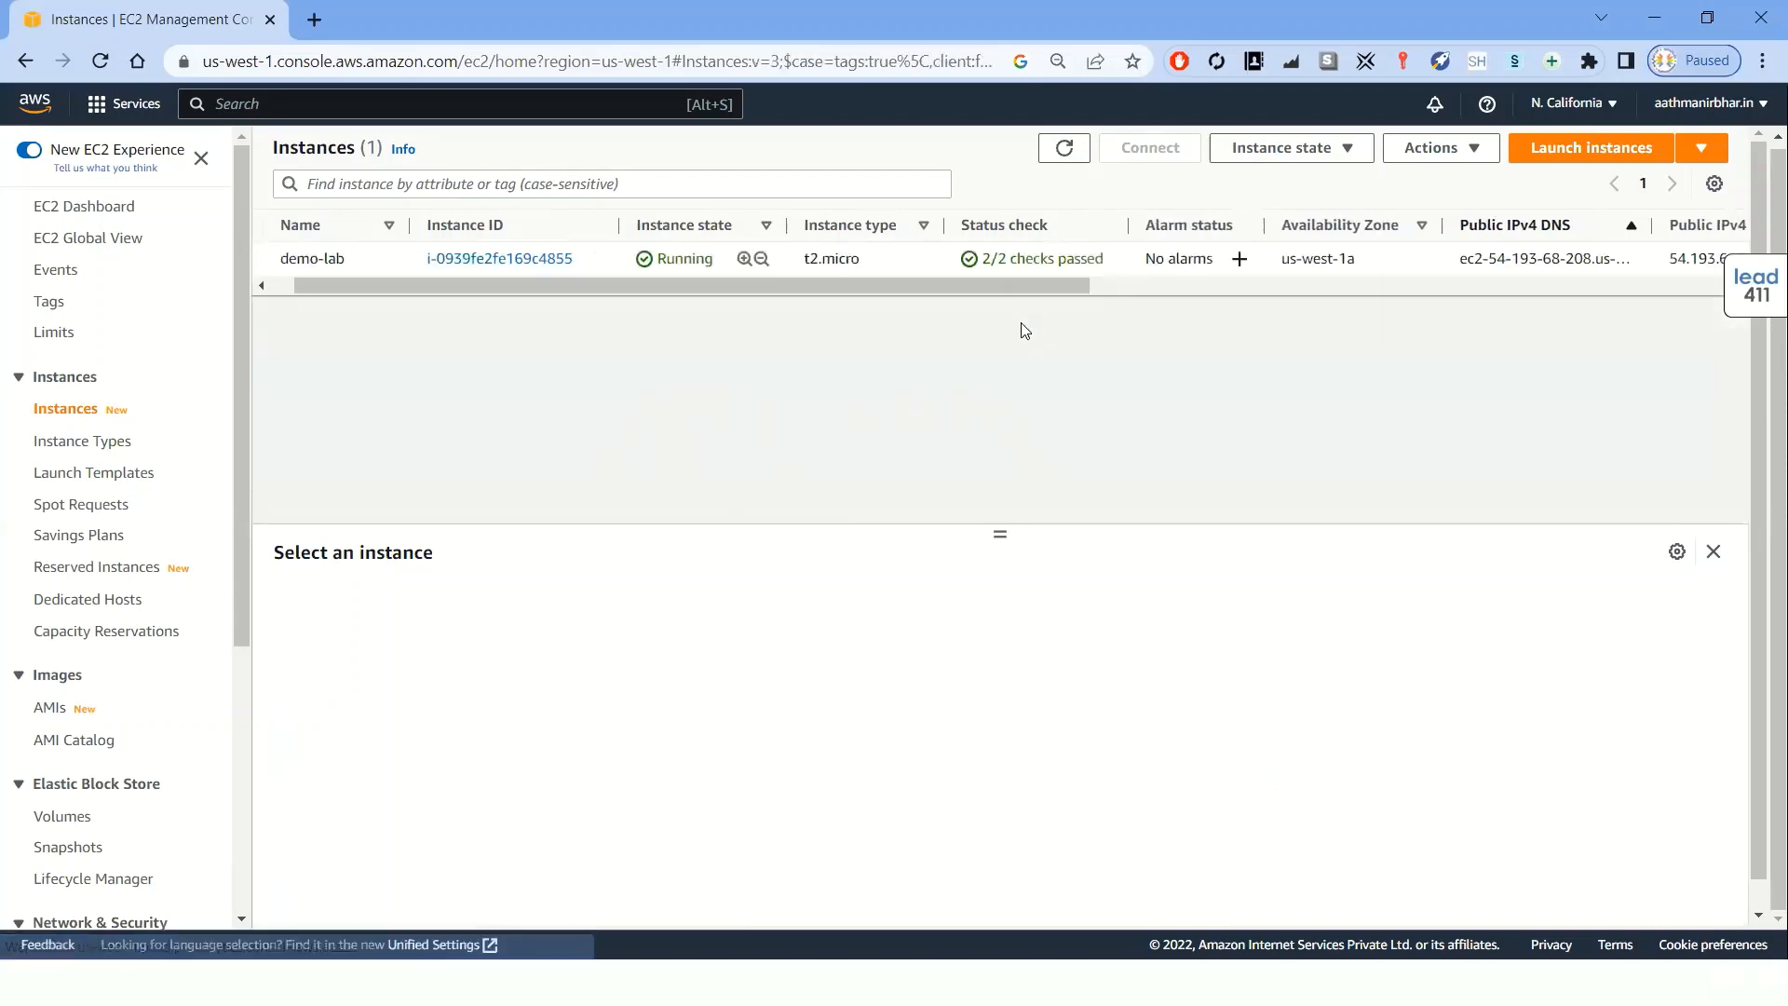
{"action": "left_click_drag", "start_coordinate": [1029, 291], "coordinate": [926, 315]}
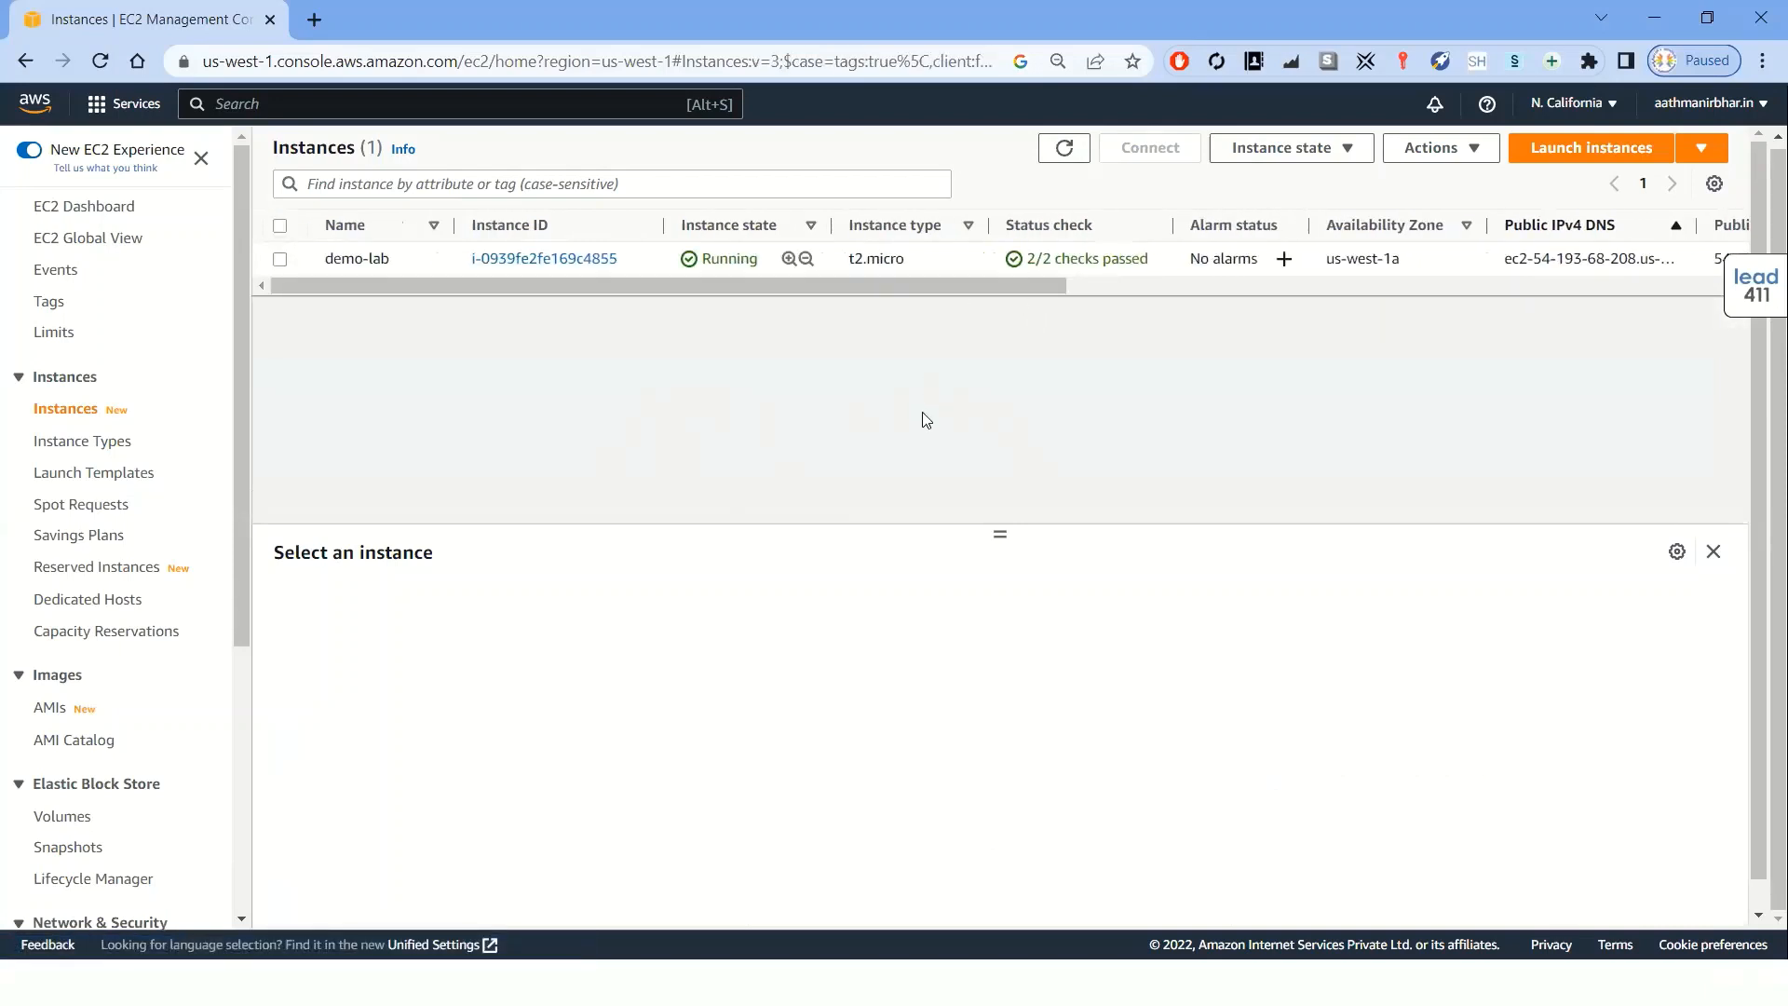
{"action": "left_click", "coordinate": [280, 259]}
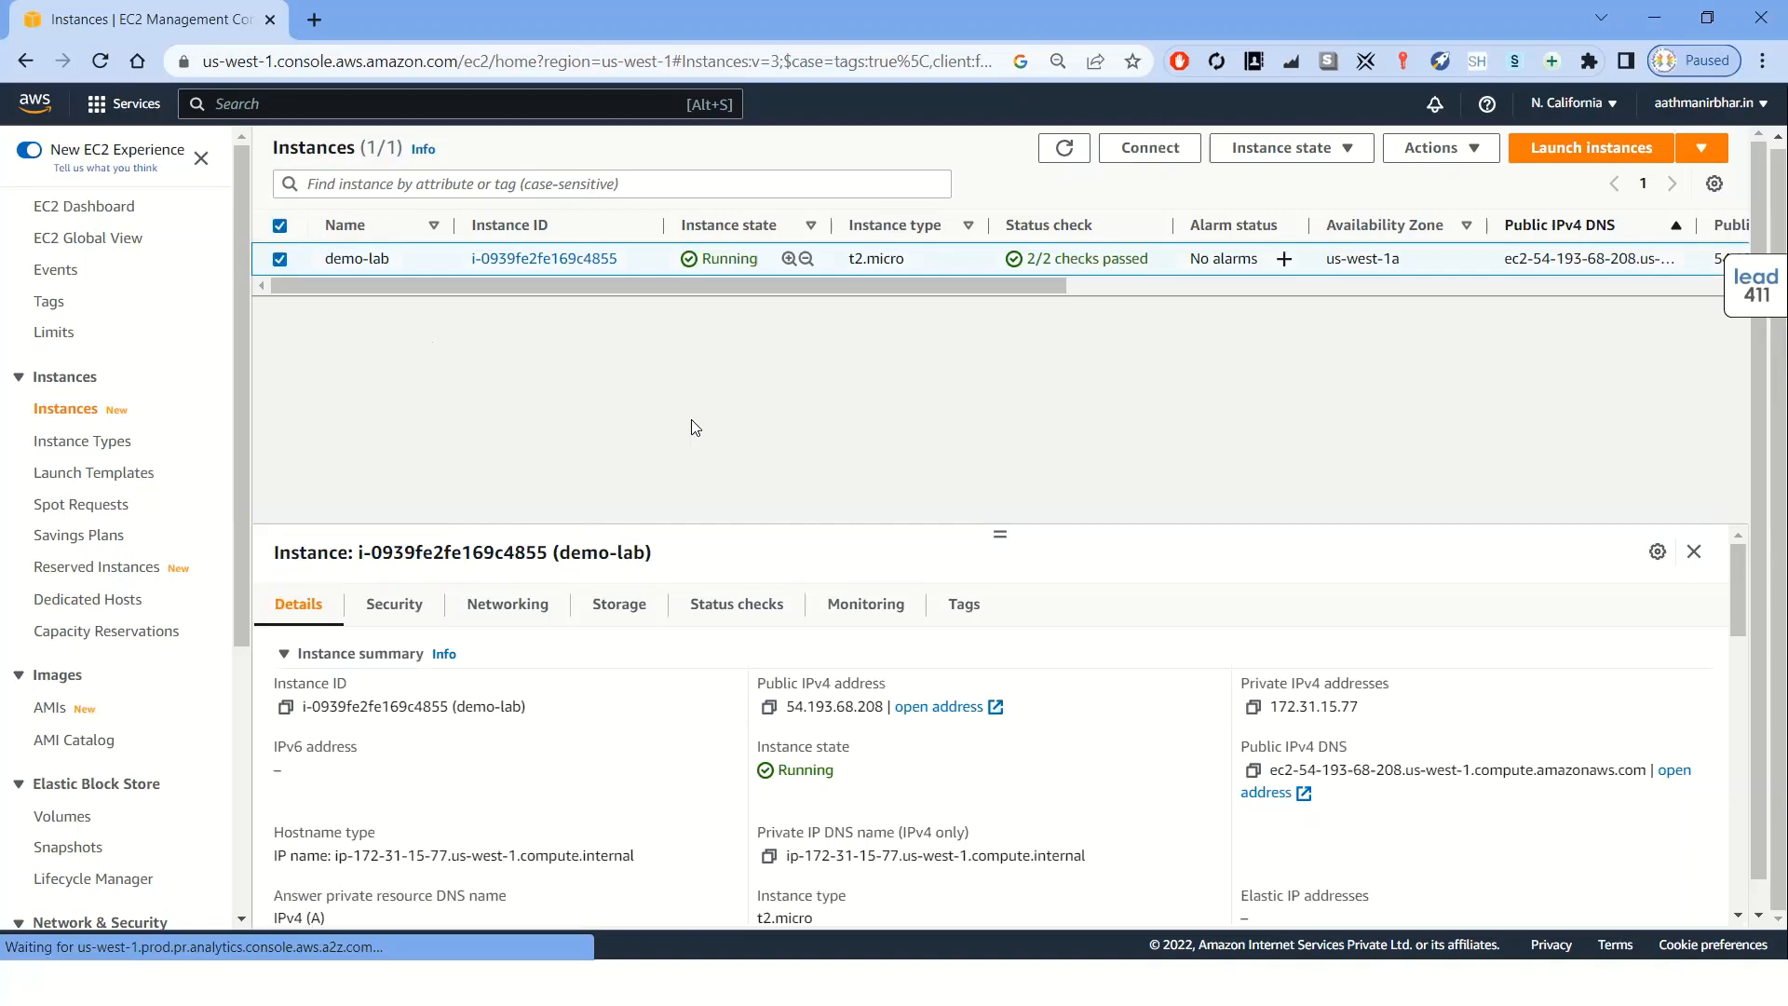
{"action": "left_click", "coordinate": [280, 260]}
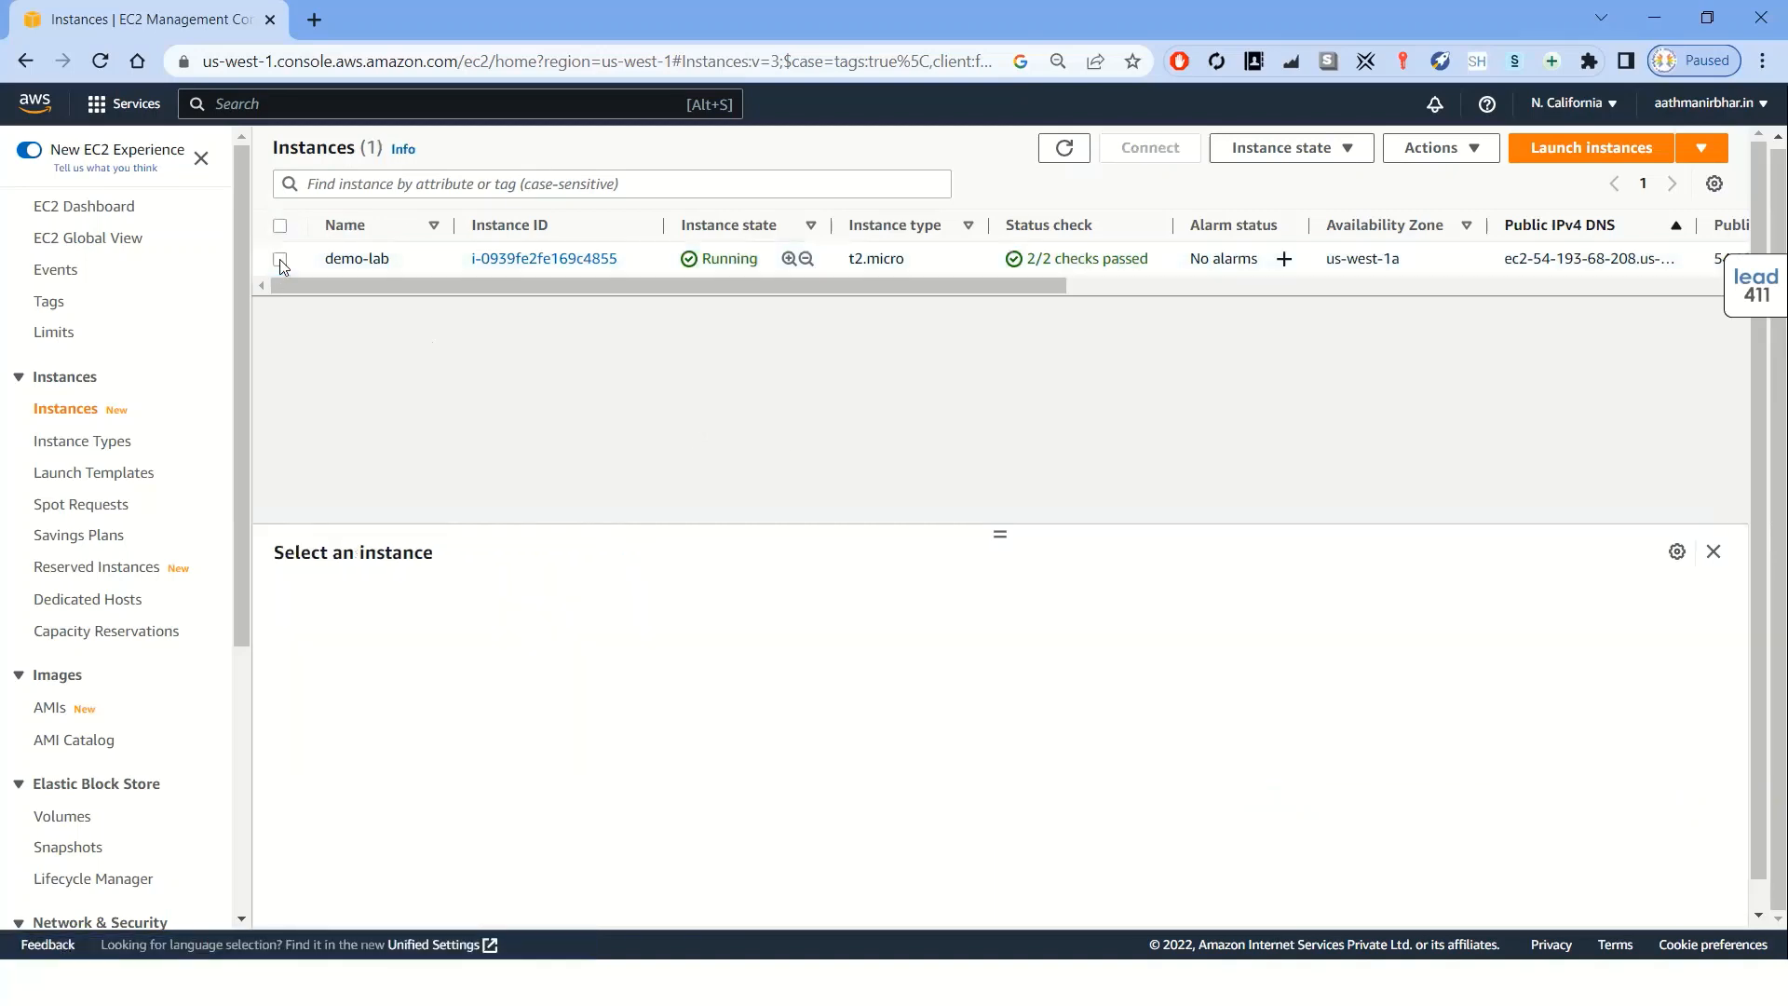
{"action": "left_click", "coordinate": [281, 262]}
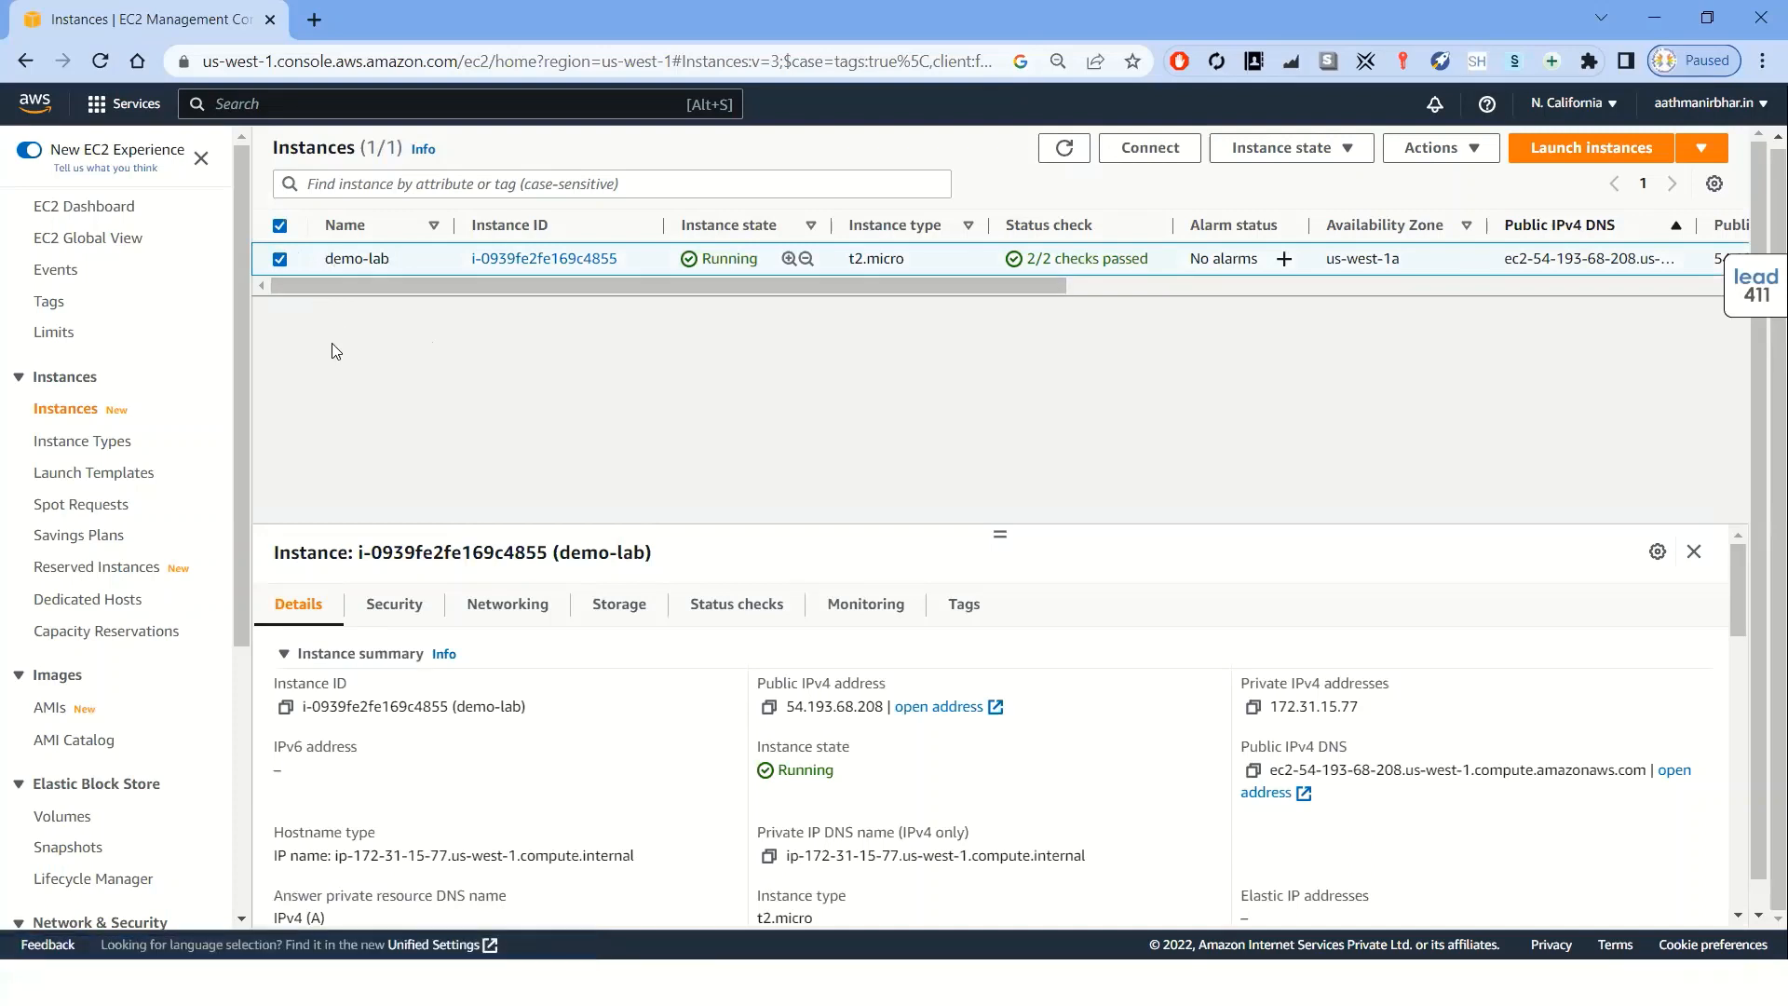
Open Connect to instance for demo-lab and switch to the RDP client connection options
{"action": "mouse_move", "coordinate": [401, 263]}
{"action": "left_click", "coordinate": [1146, 152]}
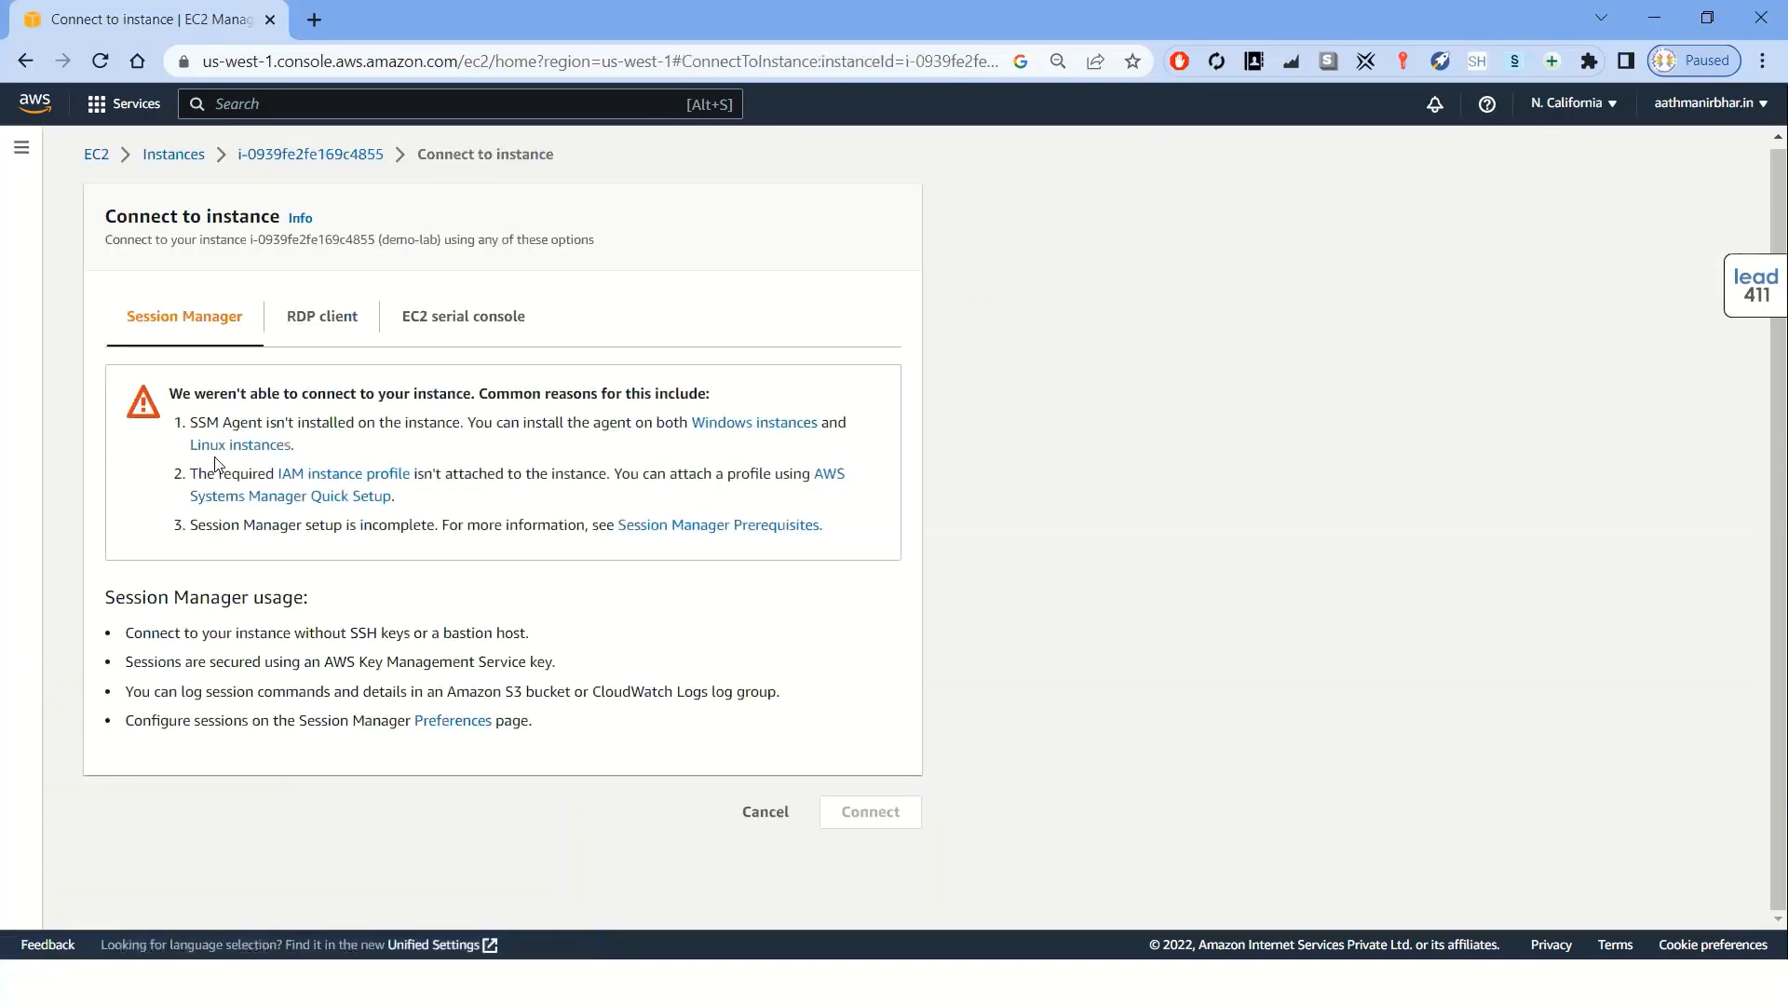
{"action": "left_click", "coordinate": [337, 330]}
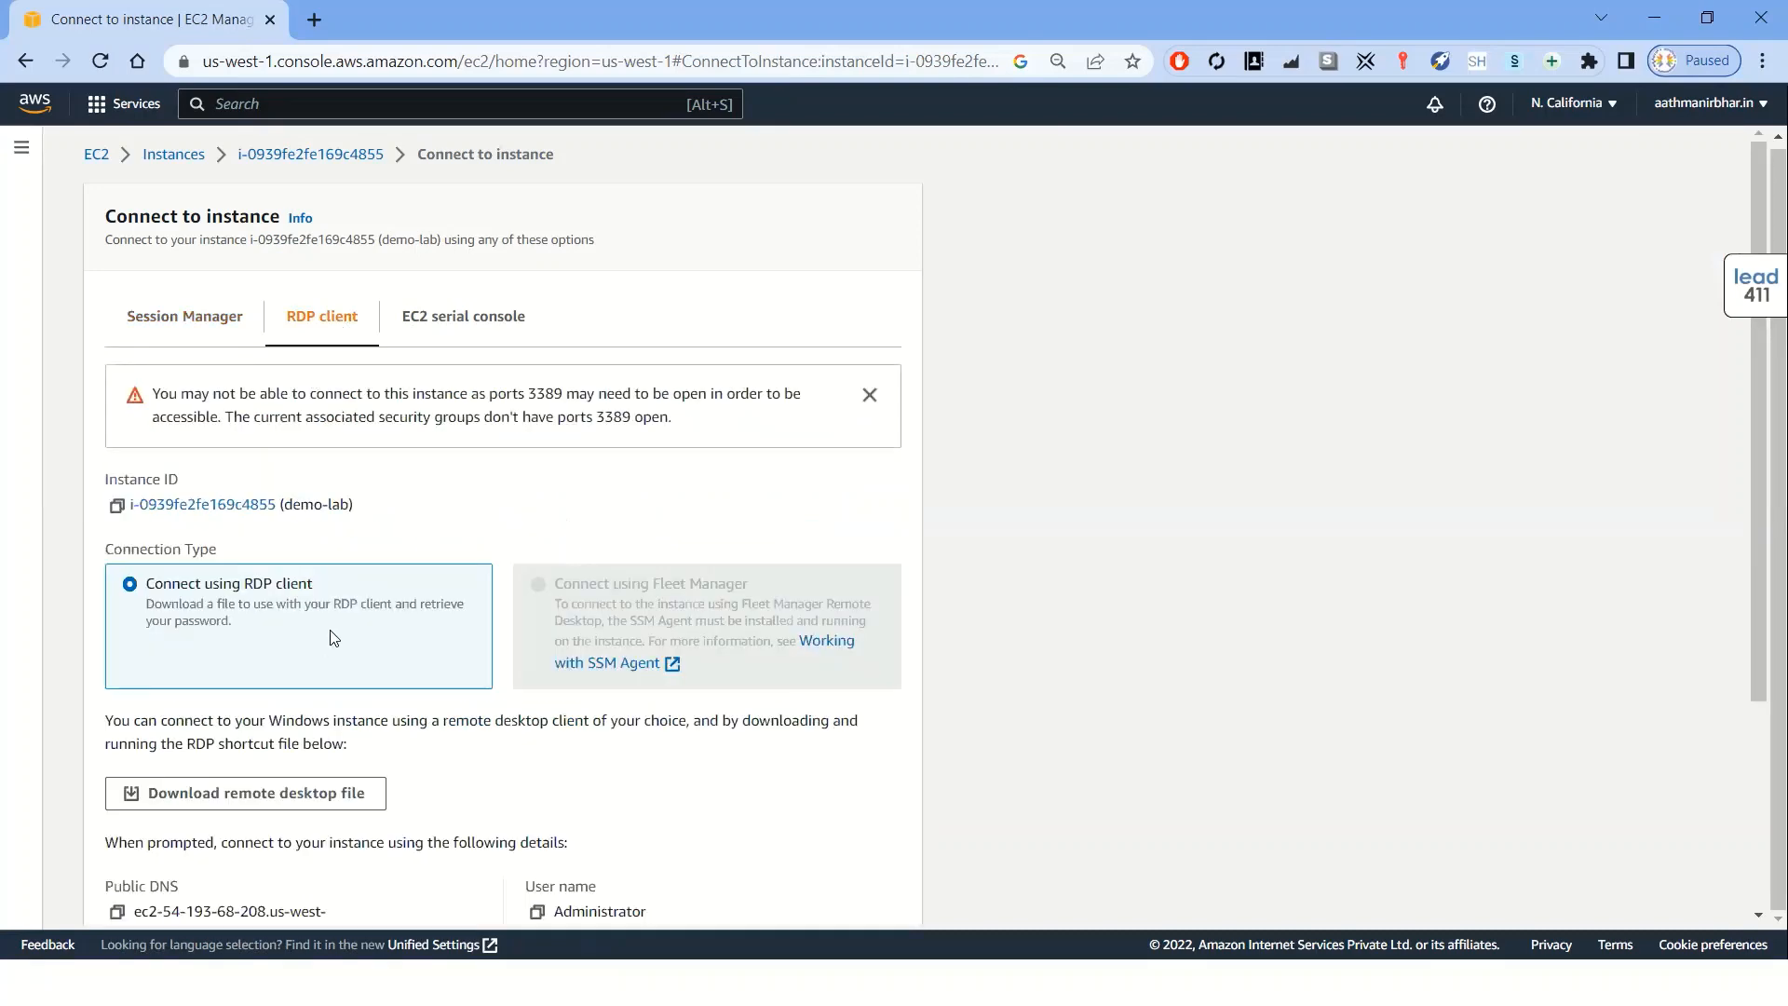
{"action": "scroll", "coordinate": [334, 637], "scroll_direction": "down", "scroll_amount": 1}
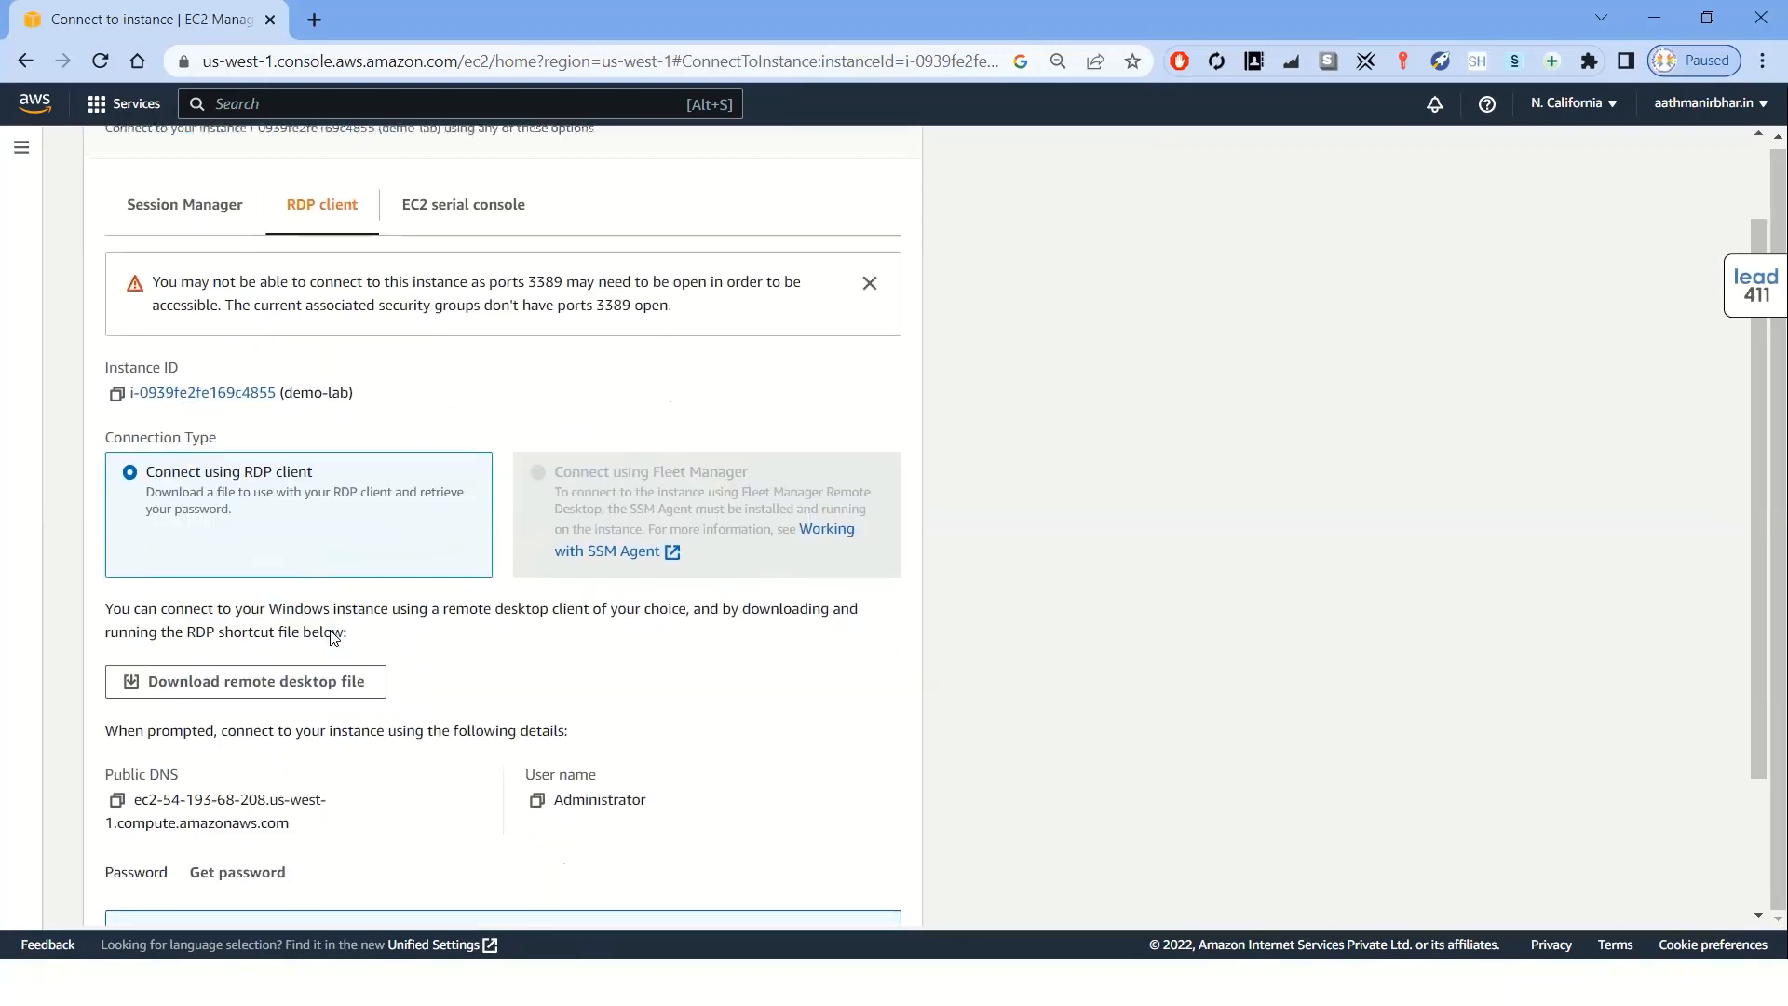
{"action": "scroll", "coordinate": [248, 718], "scroll_direction": "down", "scroll_amount": 1}
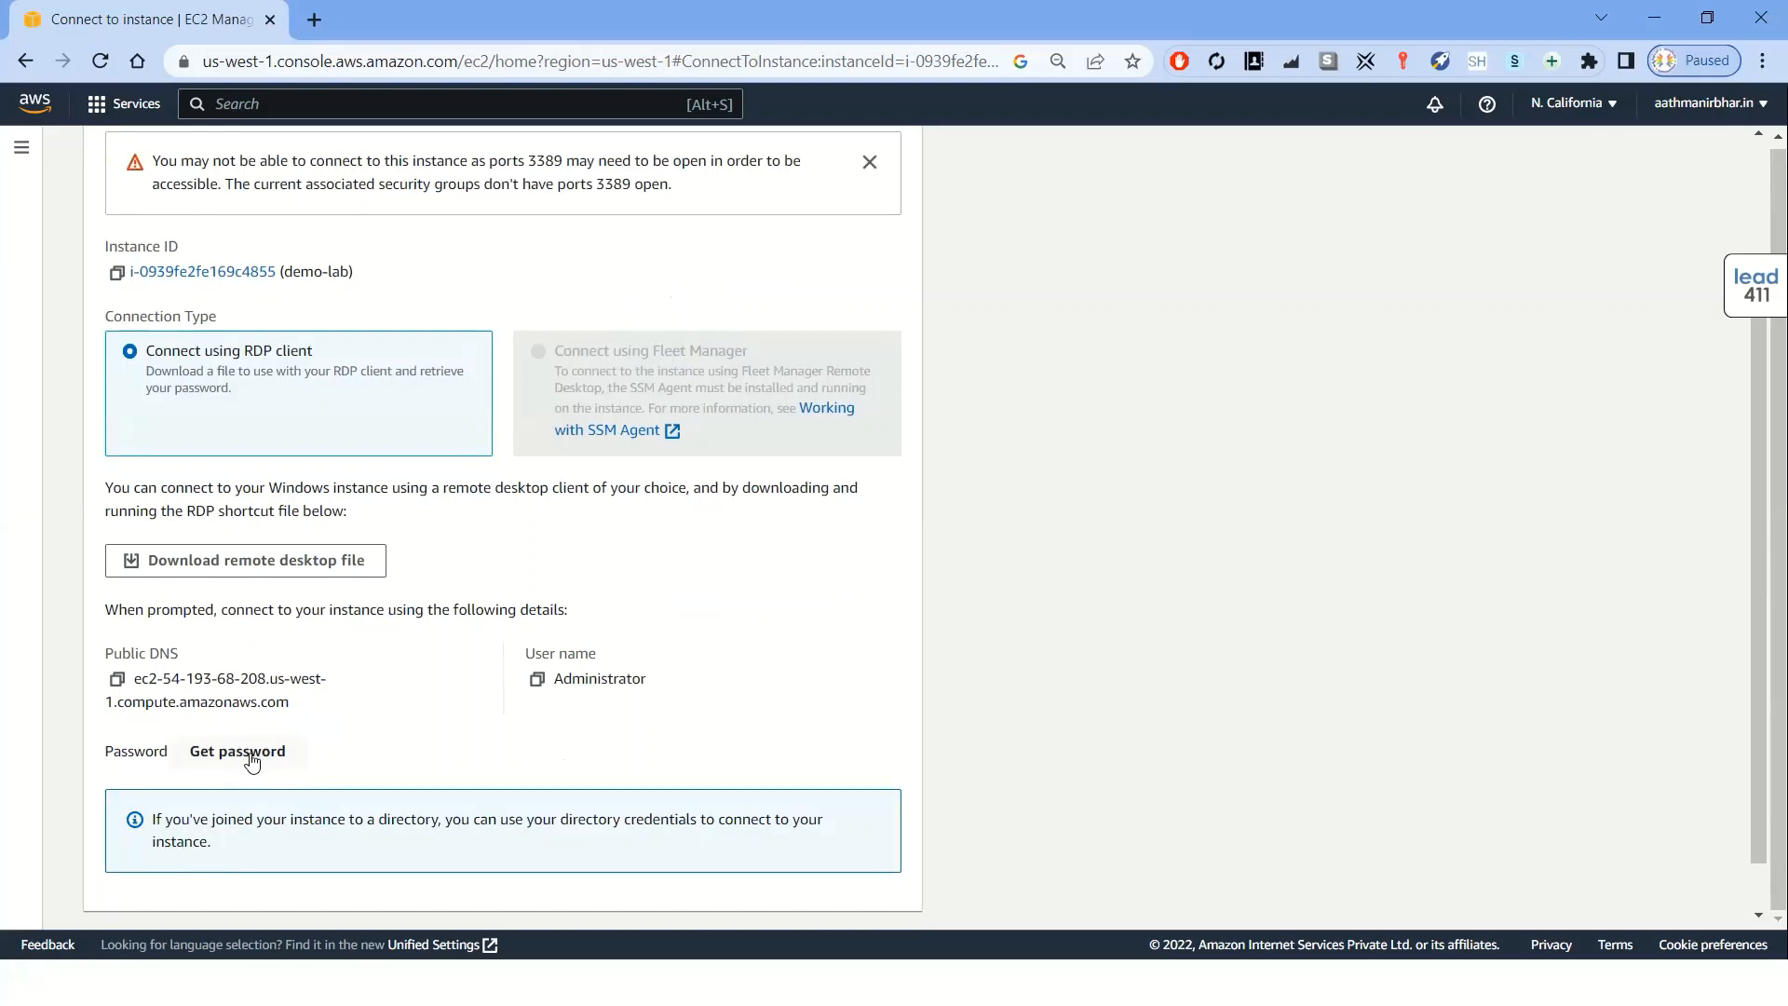
Retrieve the Windows administrator password by uploading the demo-vm.pem private key file and decrypting it
{"action": "left_click", "coordinate": [251, 761]}
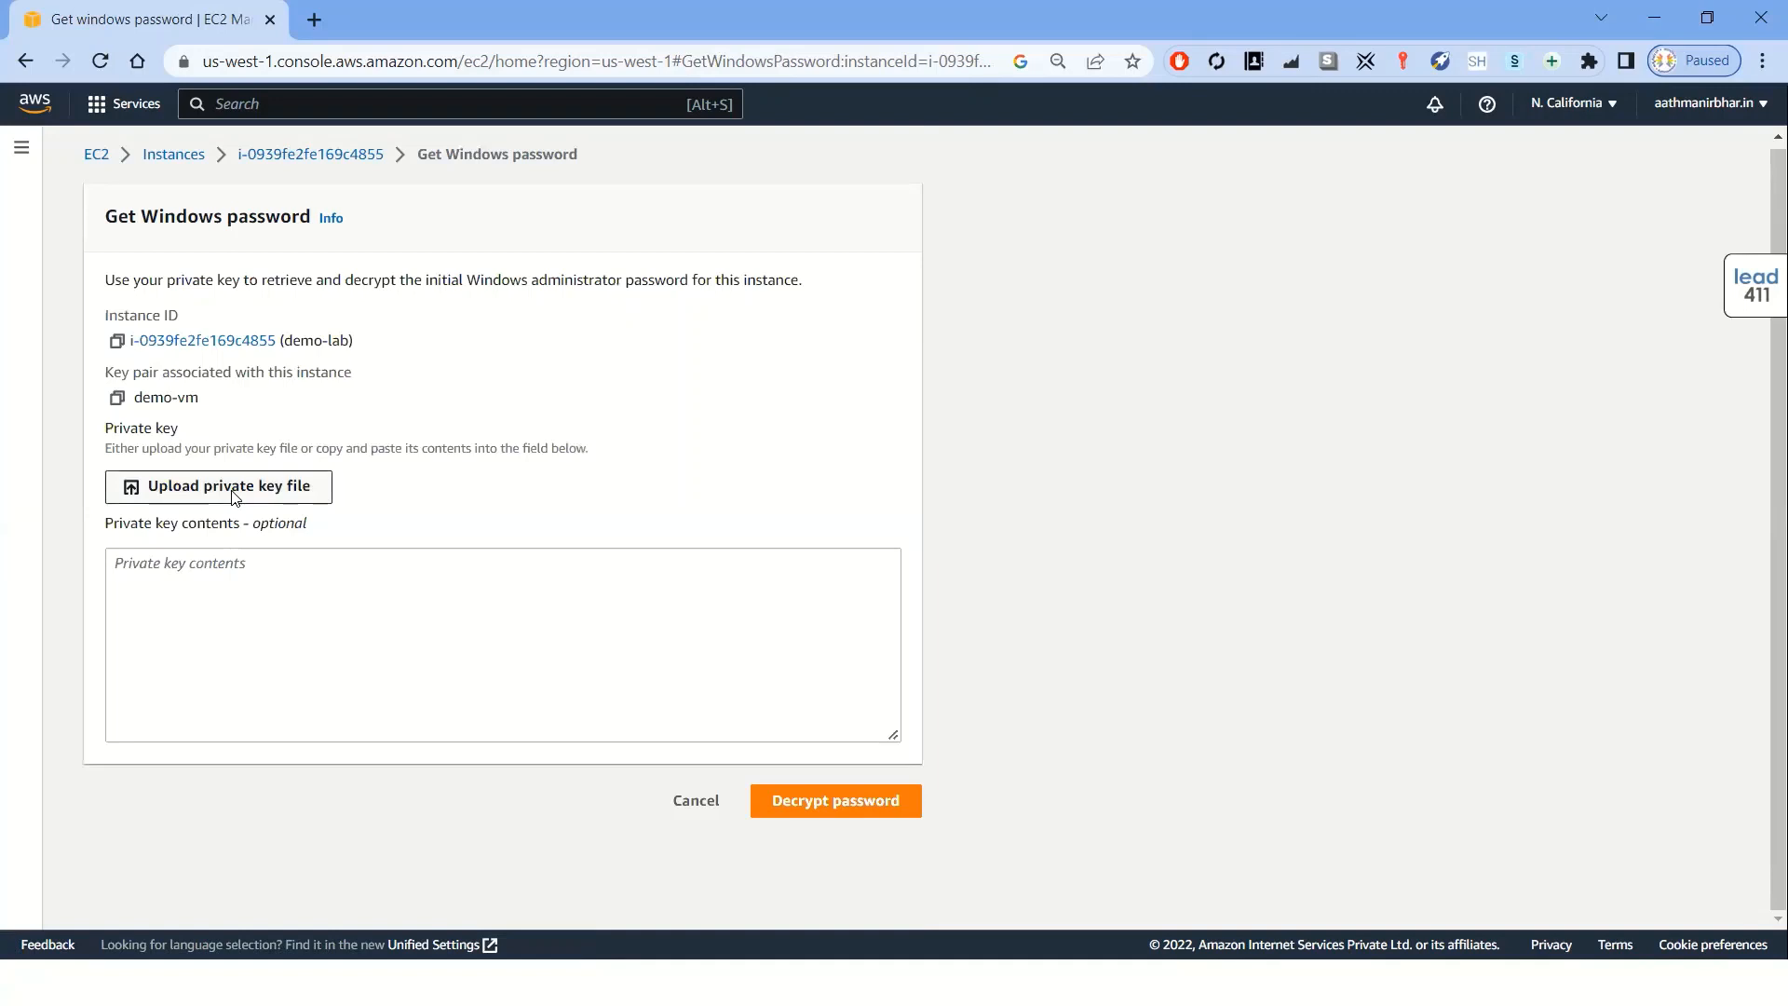
{"action": "left_click", "coordinate": [232, 496]}
{"action": "left_click", "coordinate": [724, 258]}
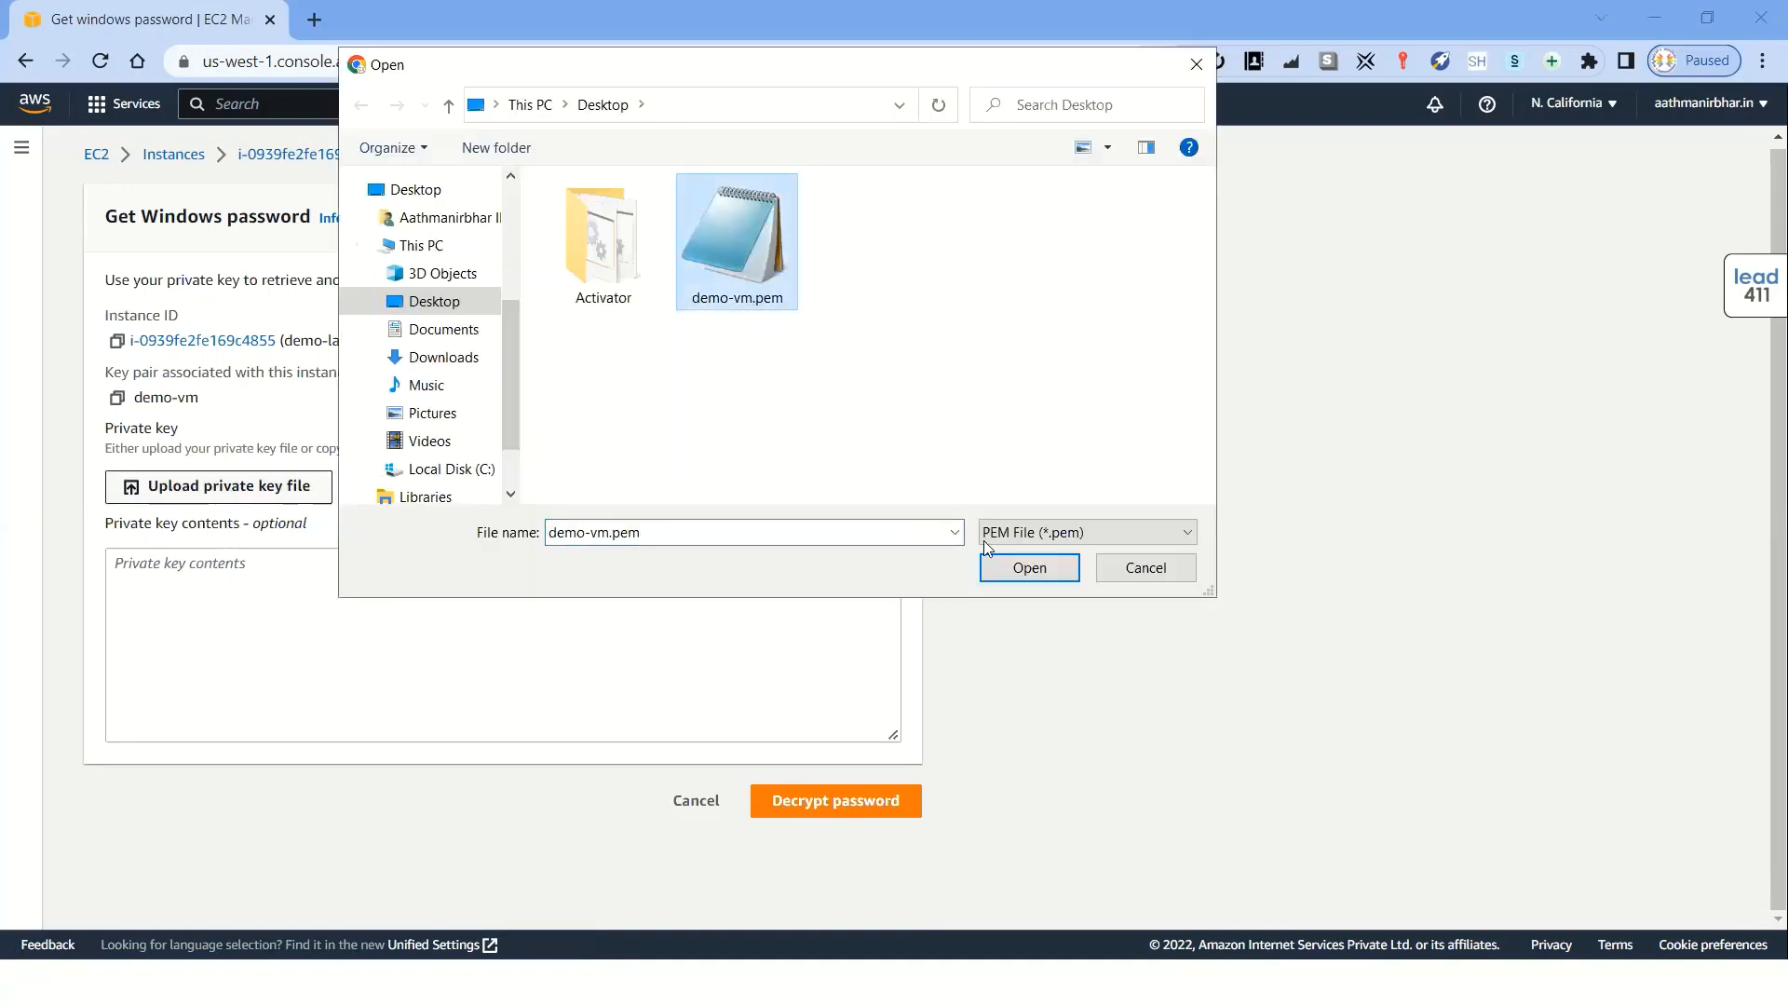
{"action": "left_click", "coordinate": [995, 578]}
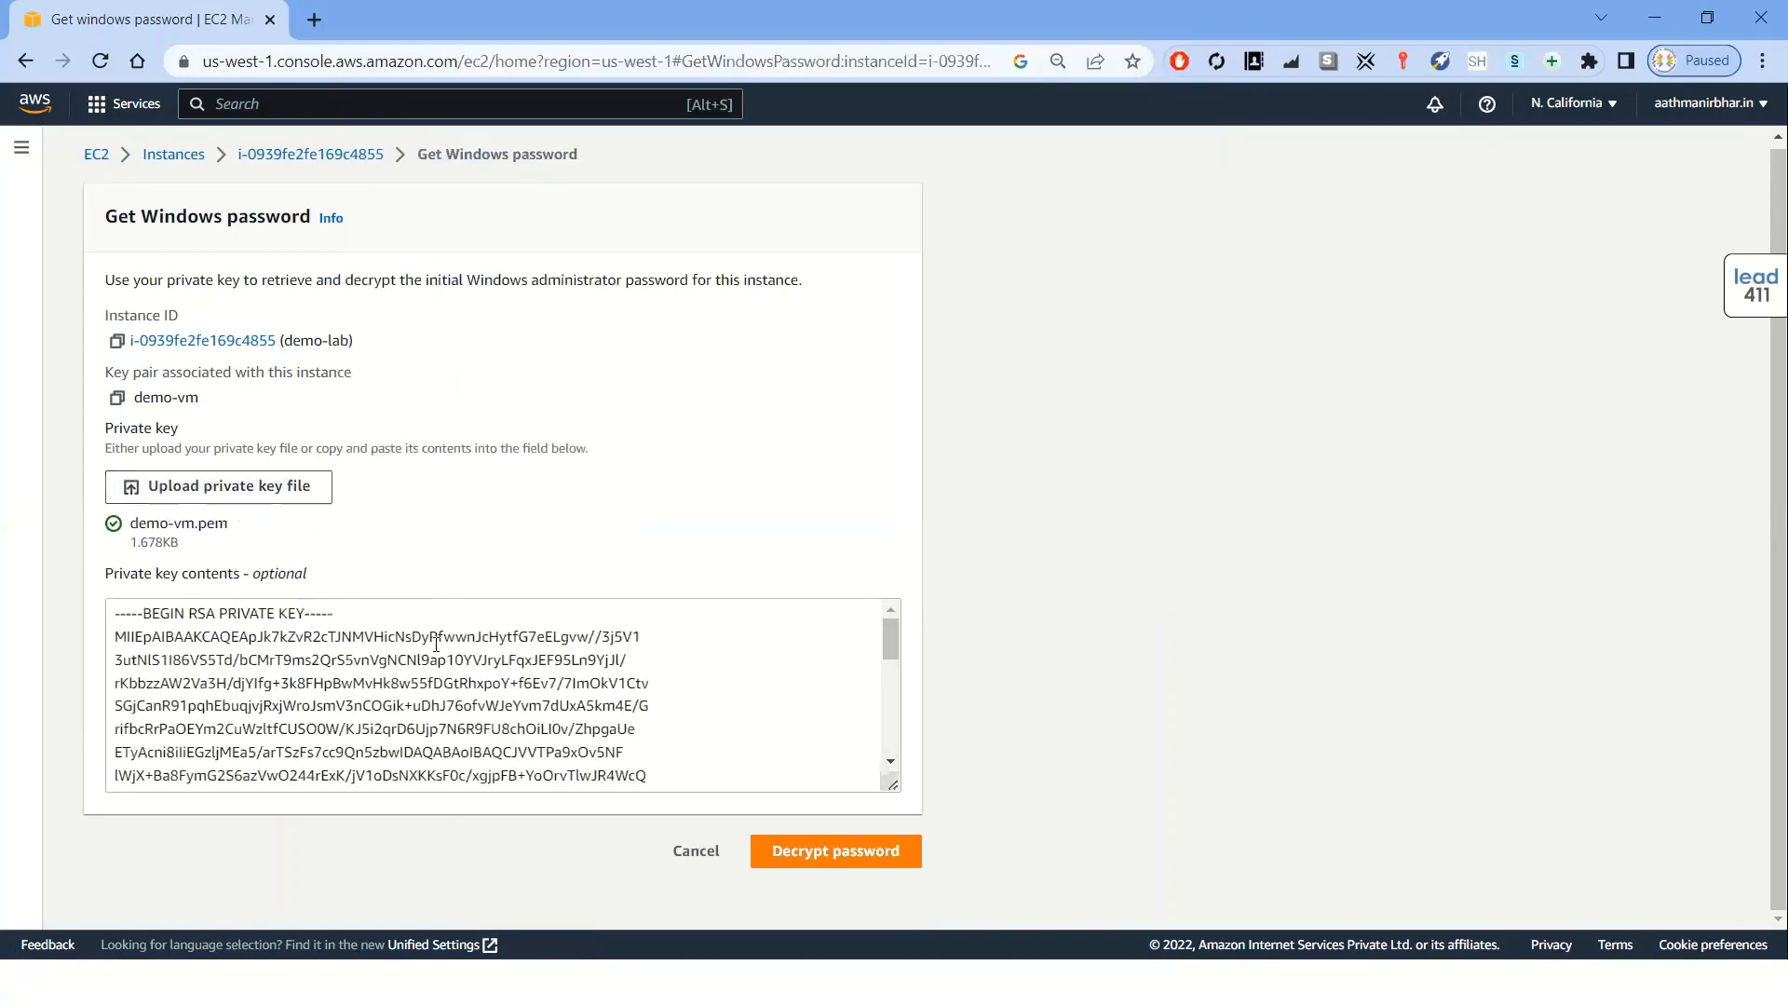
{"action": "left_click", "coordinate": [836, 852]}
Copy the instance's public DNS, the Administrator user name and the decrypted password
{"action": "scroll", "coordinate": [551, 750], "scroll_direction": "down", "scroll_amount": 2}
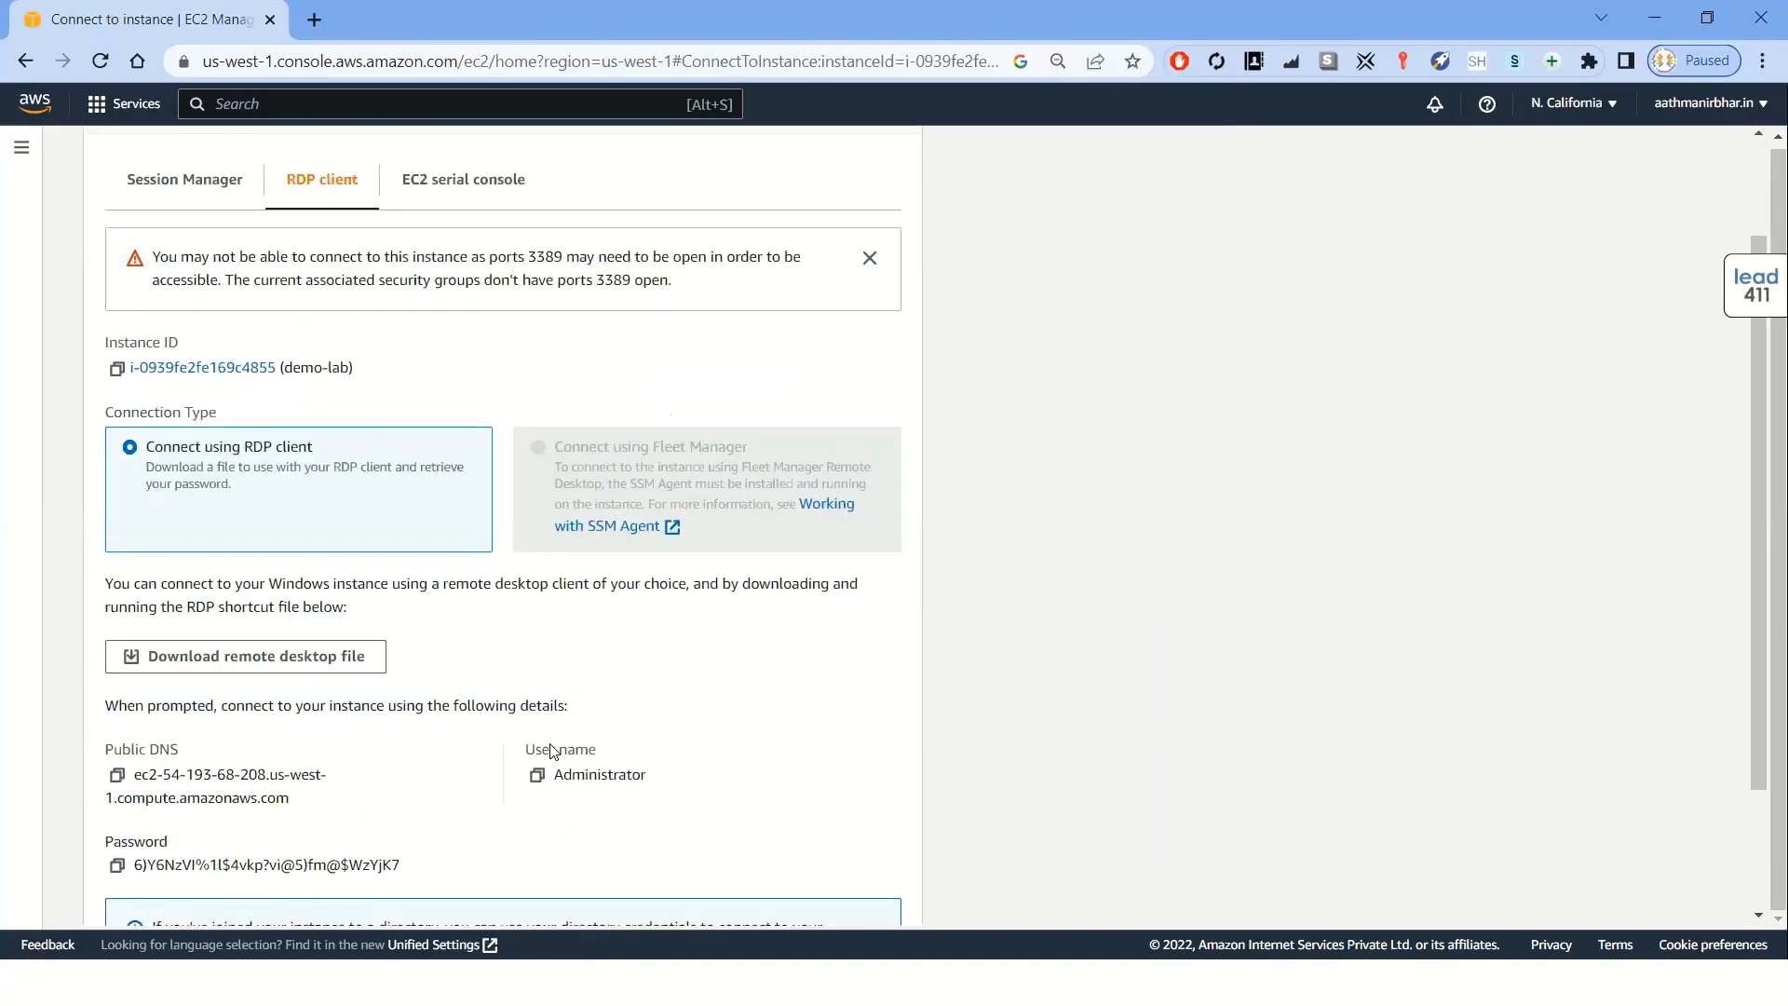
{"action": "scroll", "coordinate": [551, 751], "scroll_direction": "down", "scroll_amount": 1}
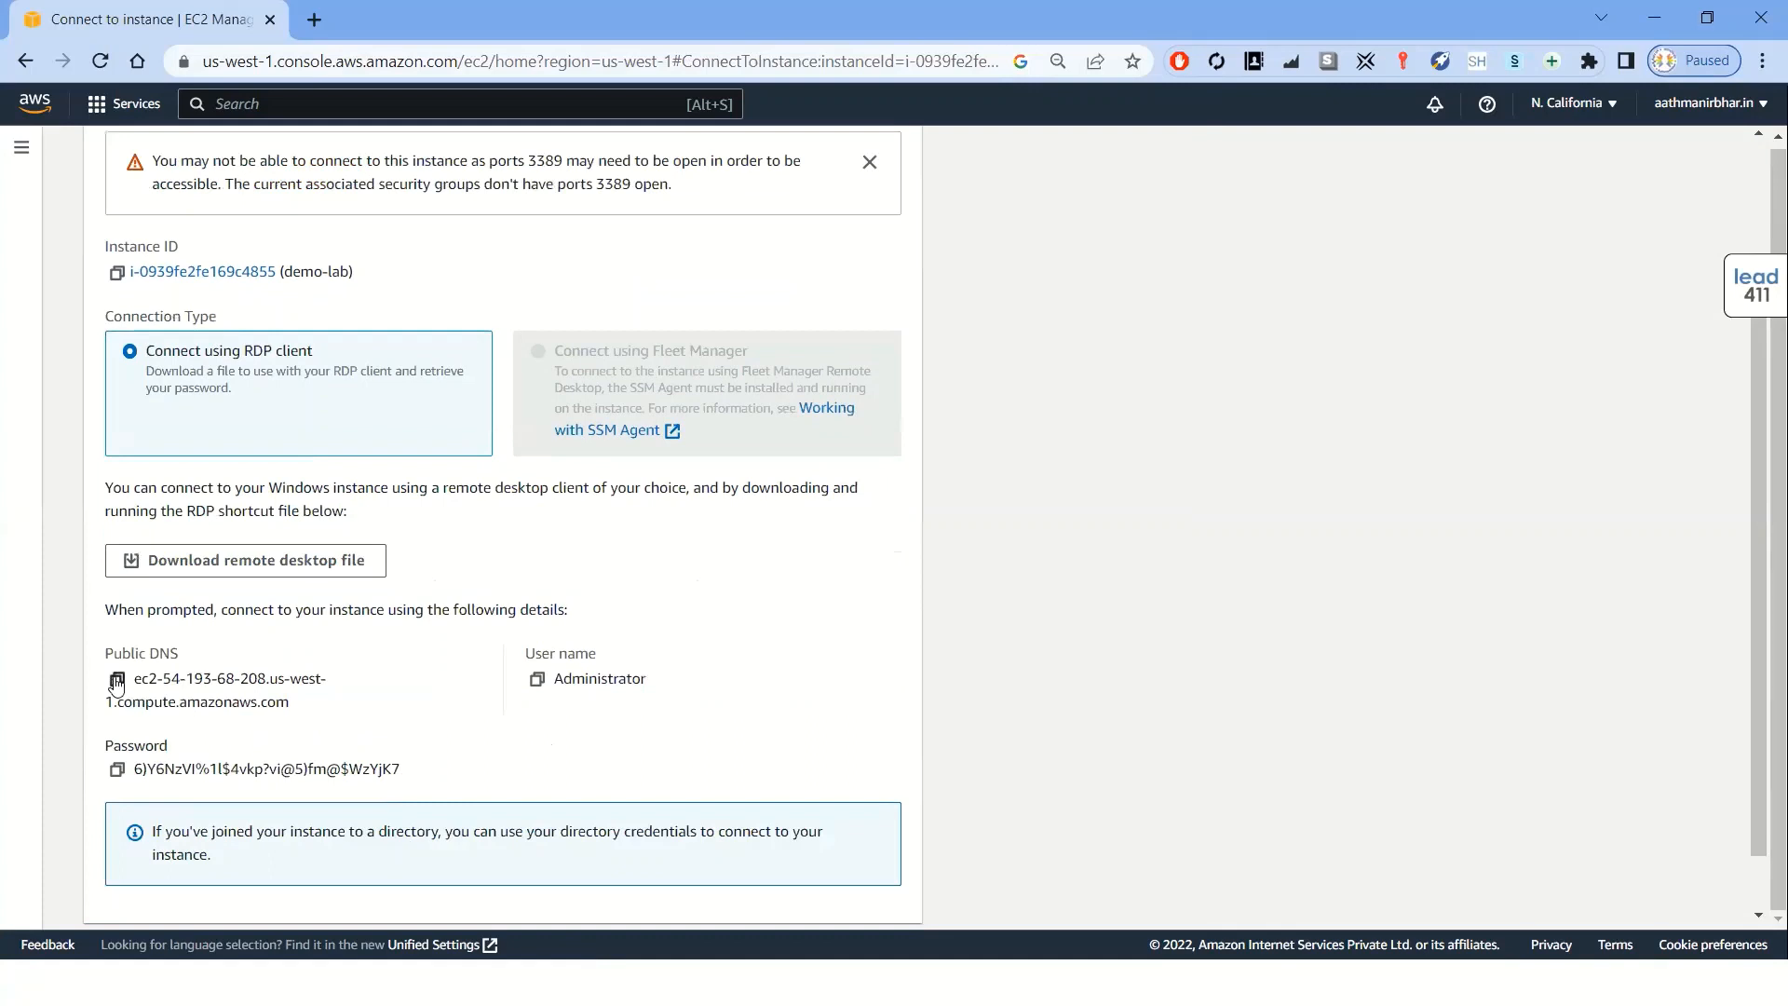
{"action": "left_click", "coordinate": [117, 681]}
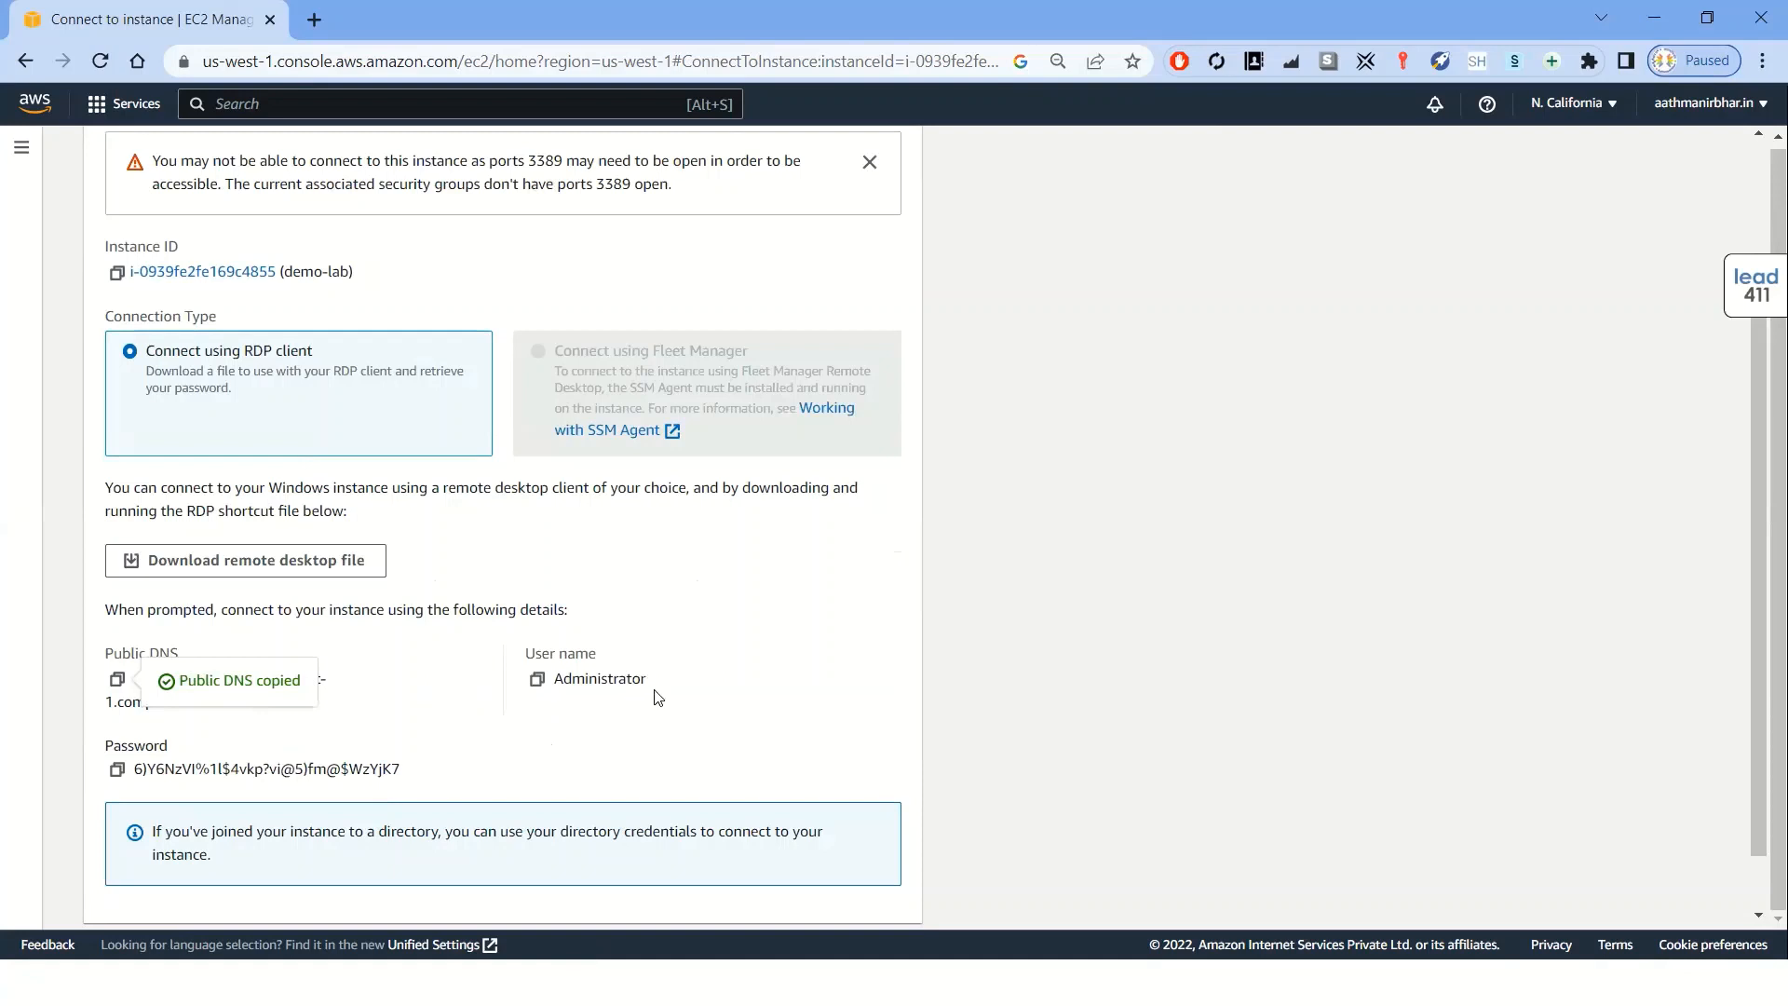
{"action": "left_click_drag", "start_coordinate": [649, 680], "coordinate": [556, 680]}
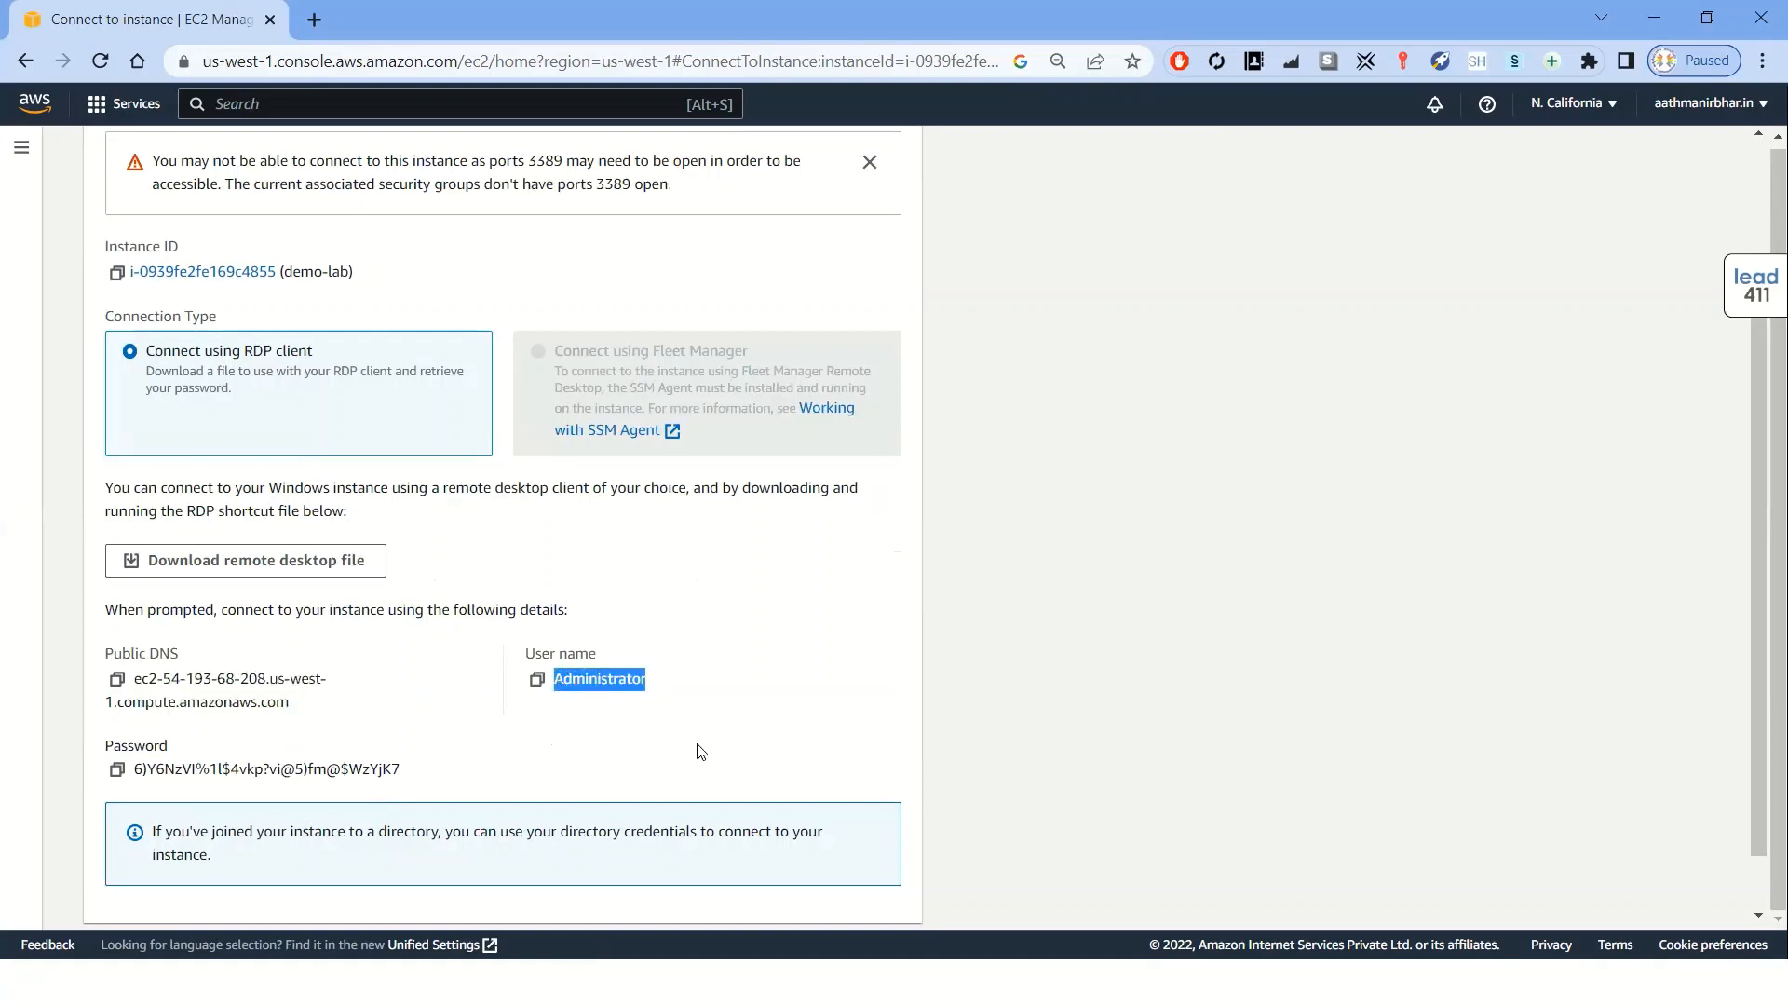
{"action": "left_click", "coordinate": [118, 769]}
{"action": "left_click_drag", "start_coordinate": [170, 745], "coordinate": [103, 745]}
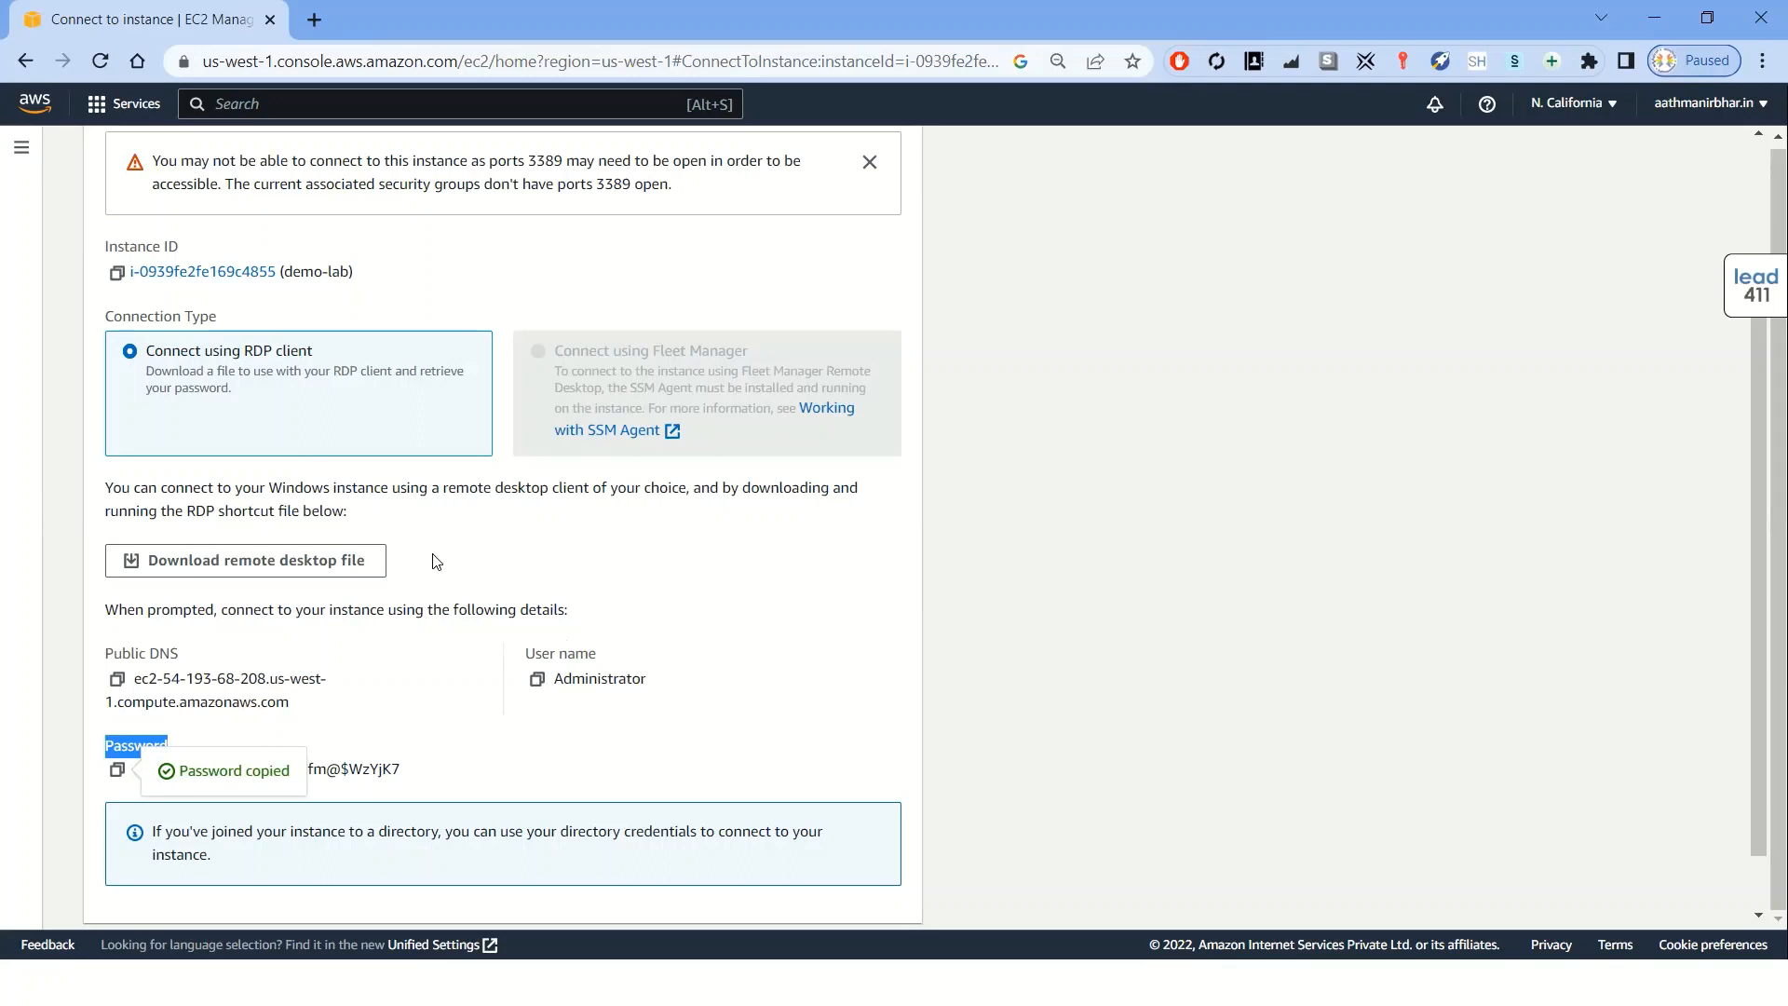
Download the remote desktop file as demo-lab.rdp to the Desktop and open it
{"action": "left_click", "coordinate": [233, 568]}
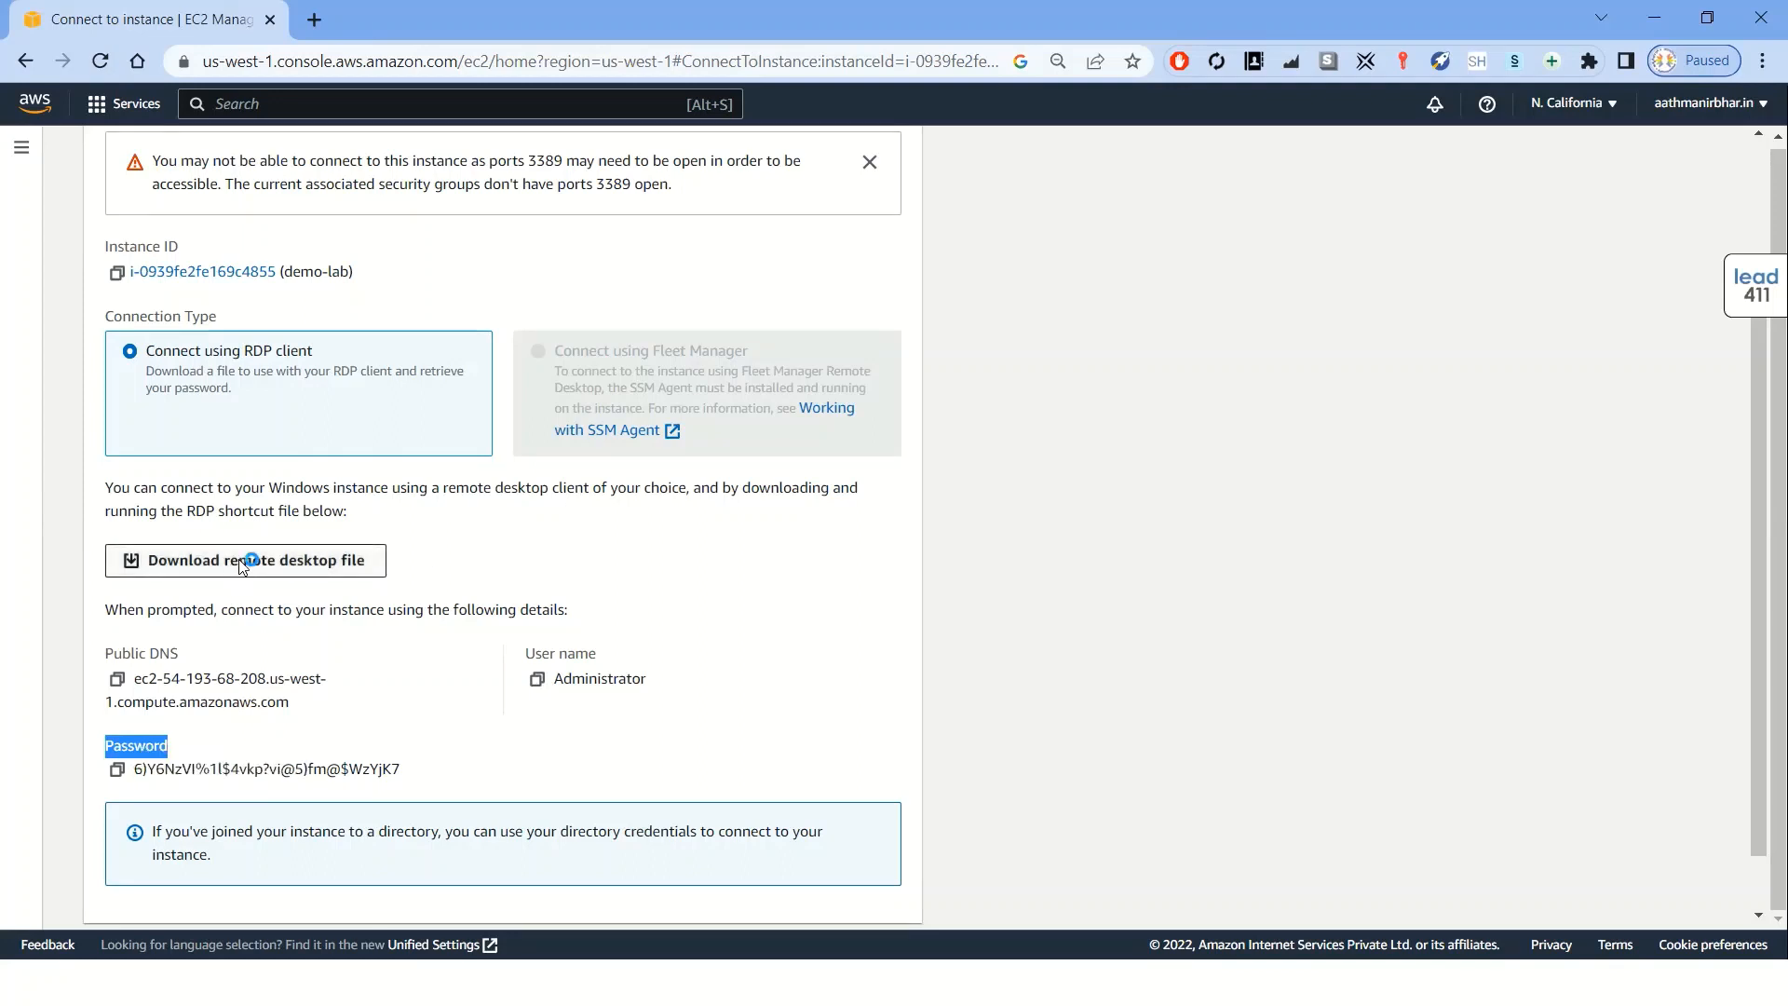
{"action": "left_click", "coordinate": [686, 387]}
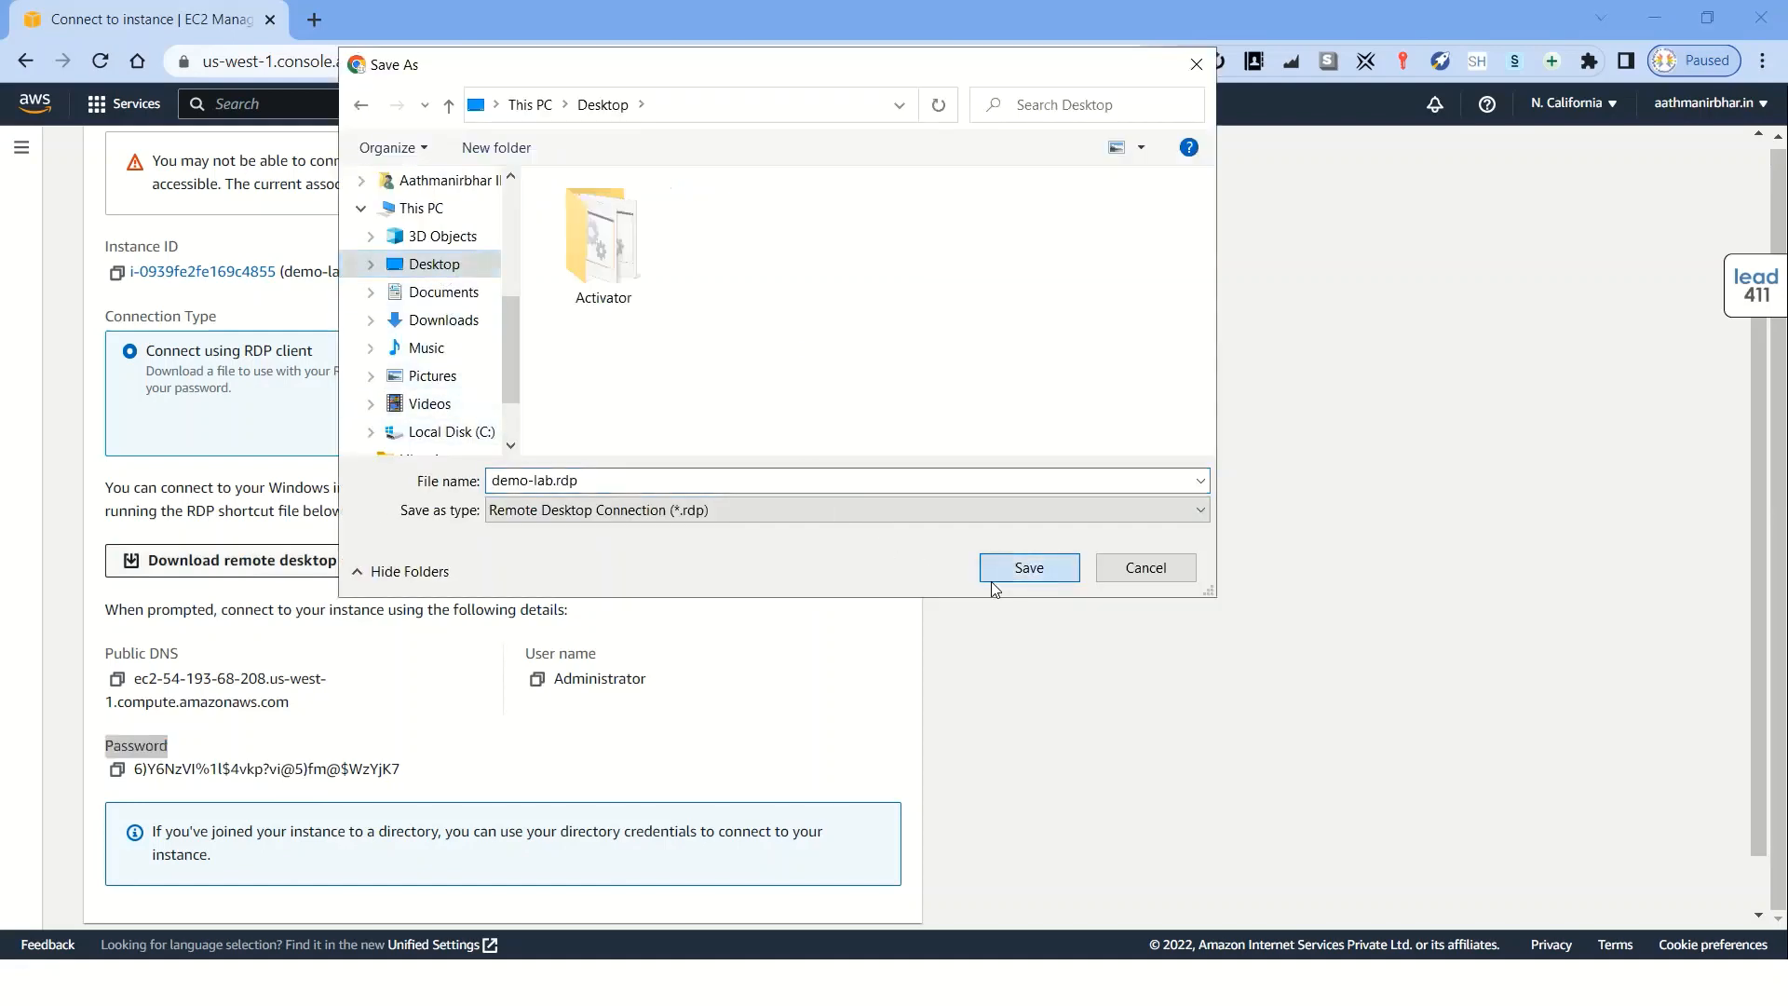
{"action": "left_click", "coordinate": [1028, 568]}
{"action": "left_click", "coordinate": [246, 927]}
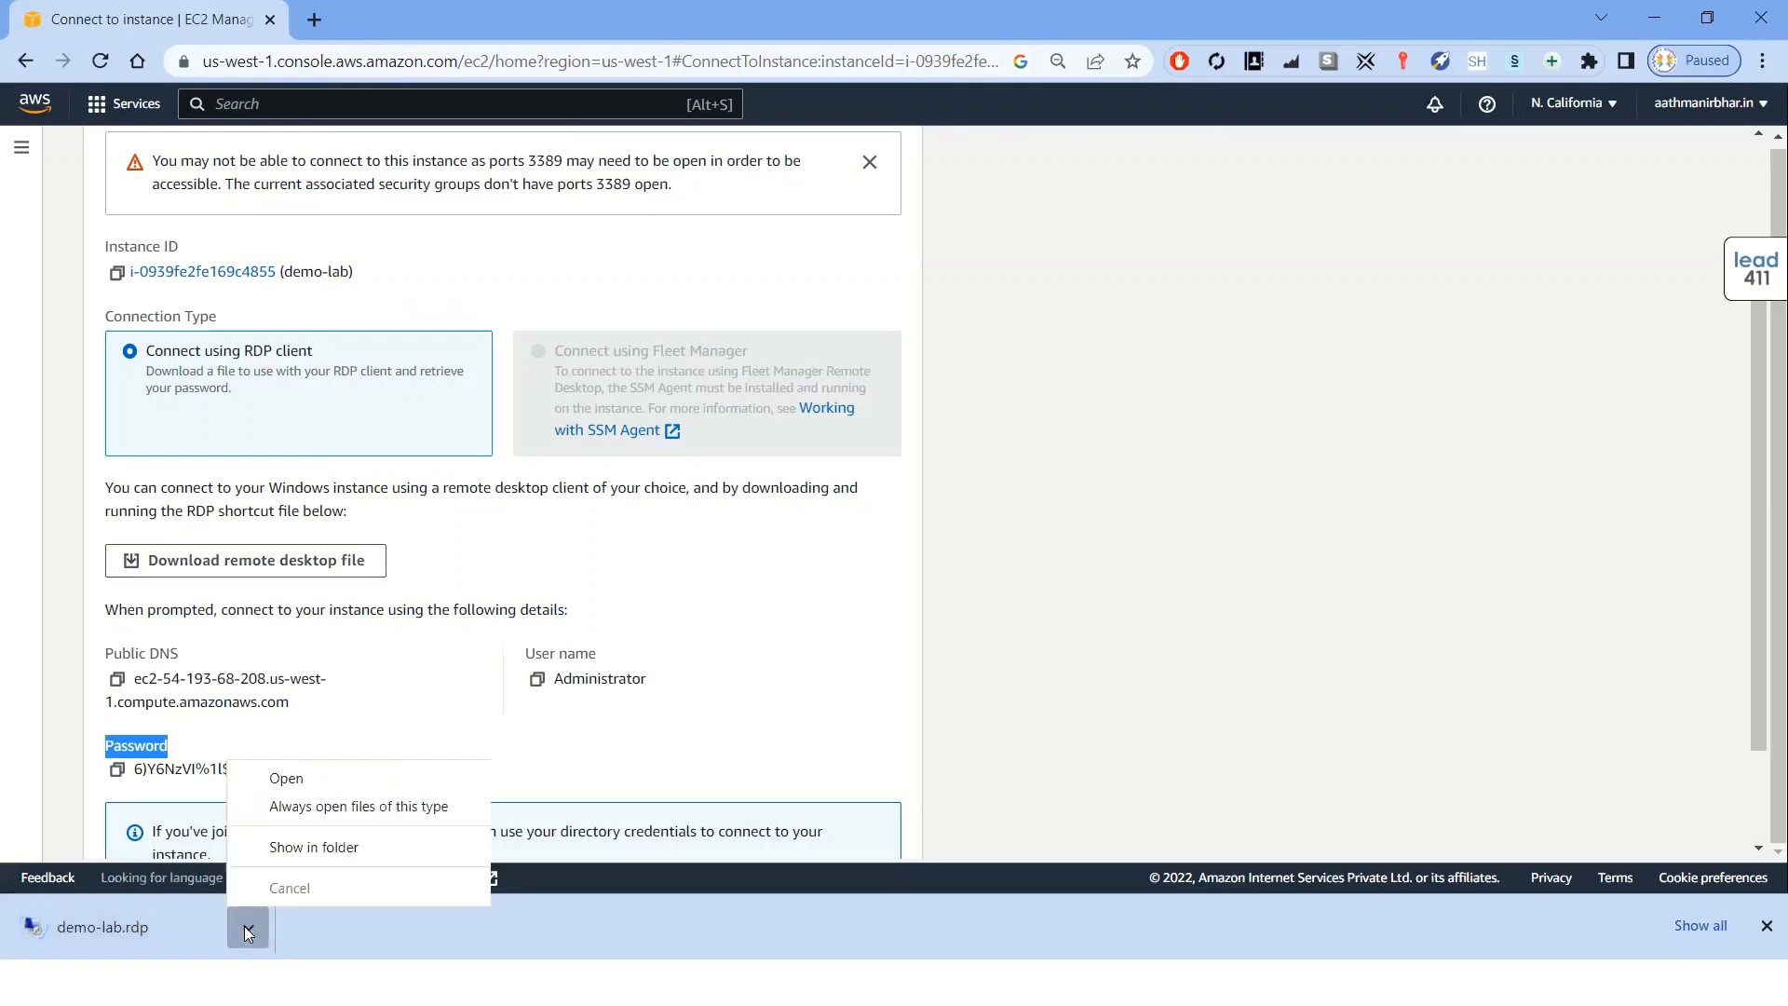
{"action": "left_click", "coordinate": [288, 780]}
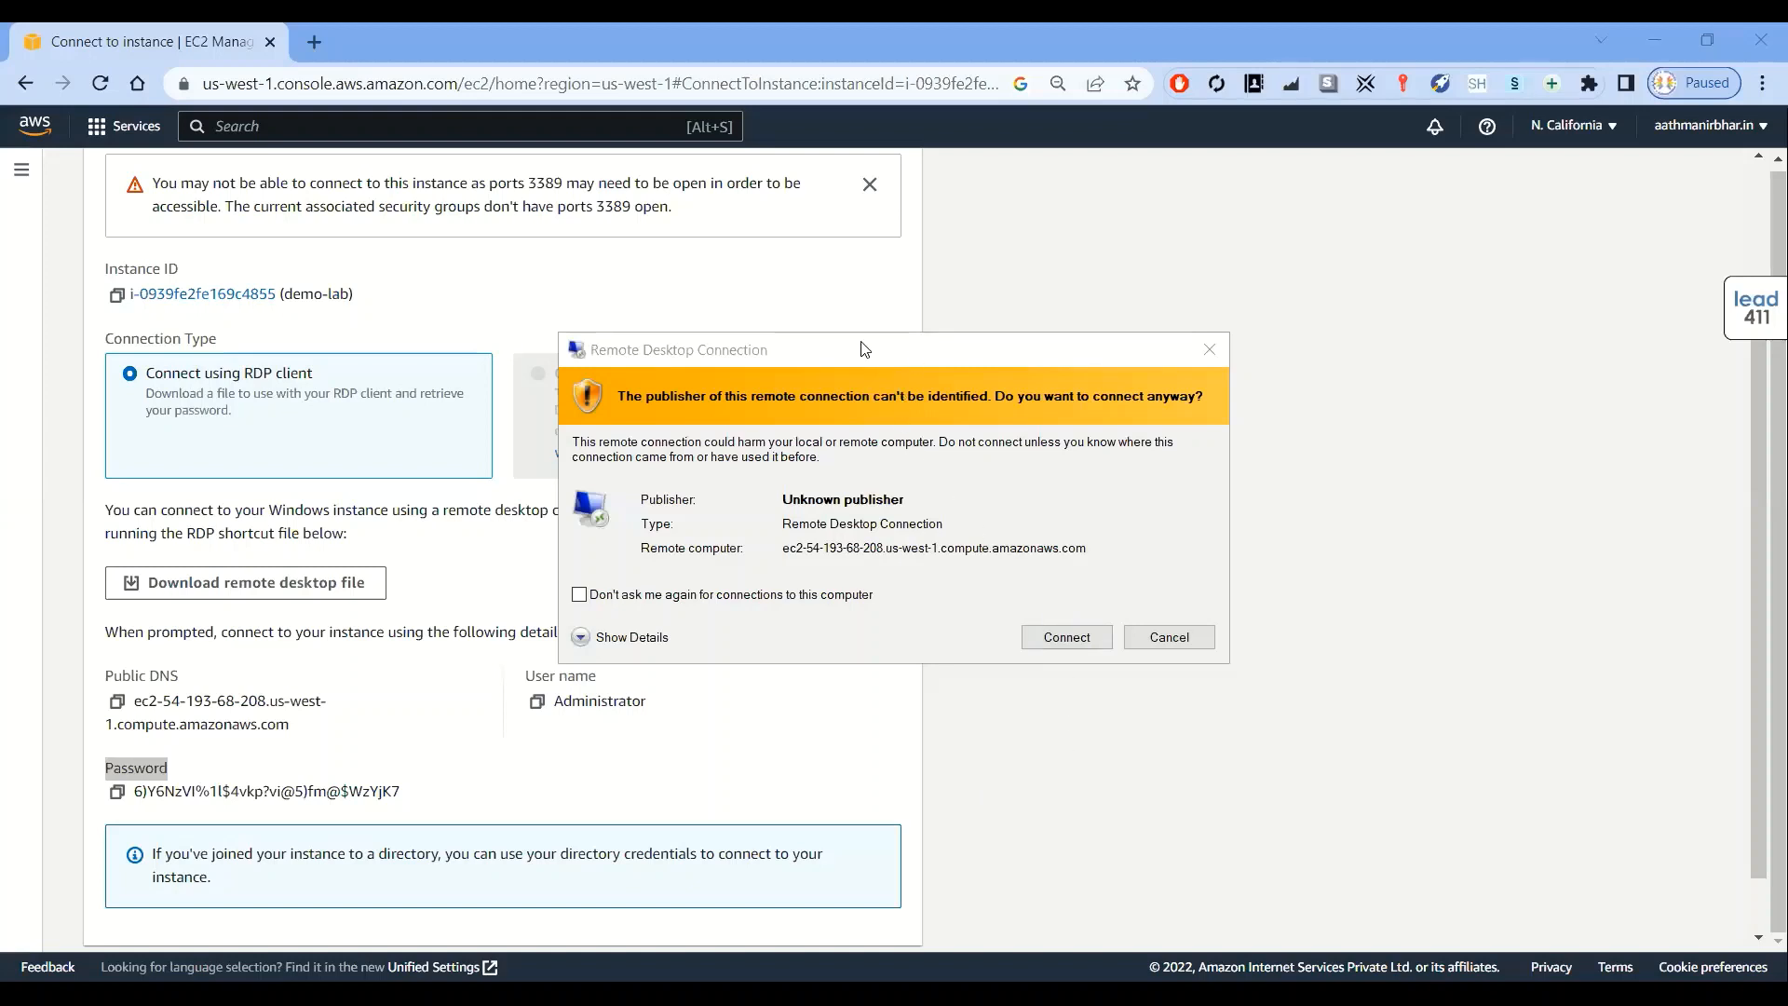
Confirm the Remote Desktop connection, copy the administrator password and switch to the remote session
{"action": "left_click_drag", "start_coordinate": [864, 349], "coordinate": [814, 338]}
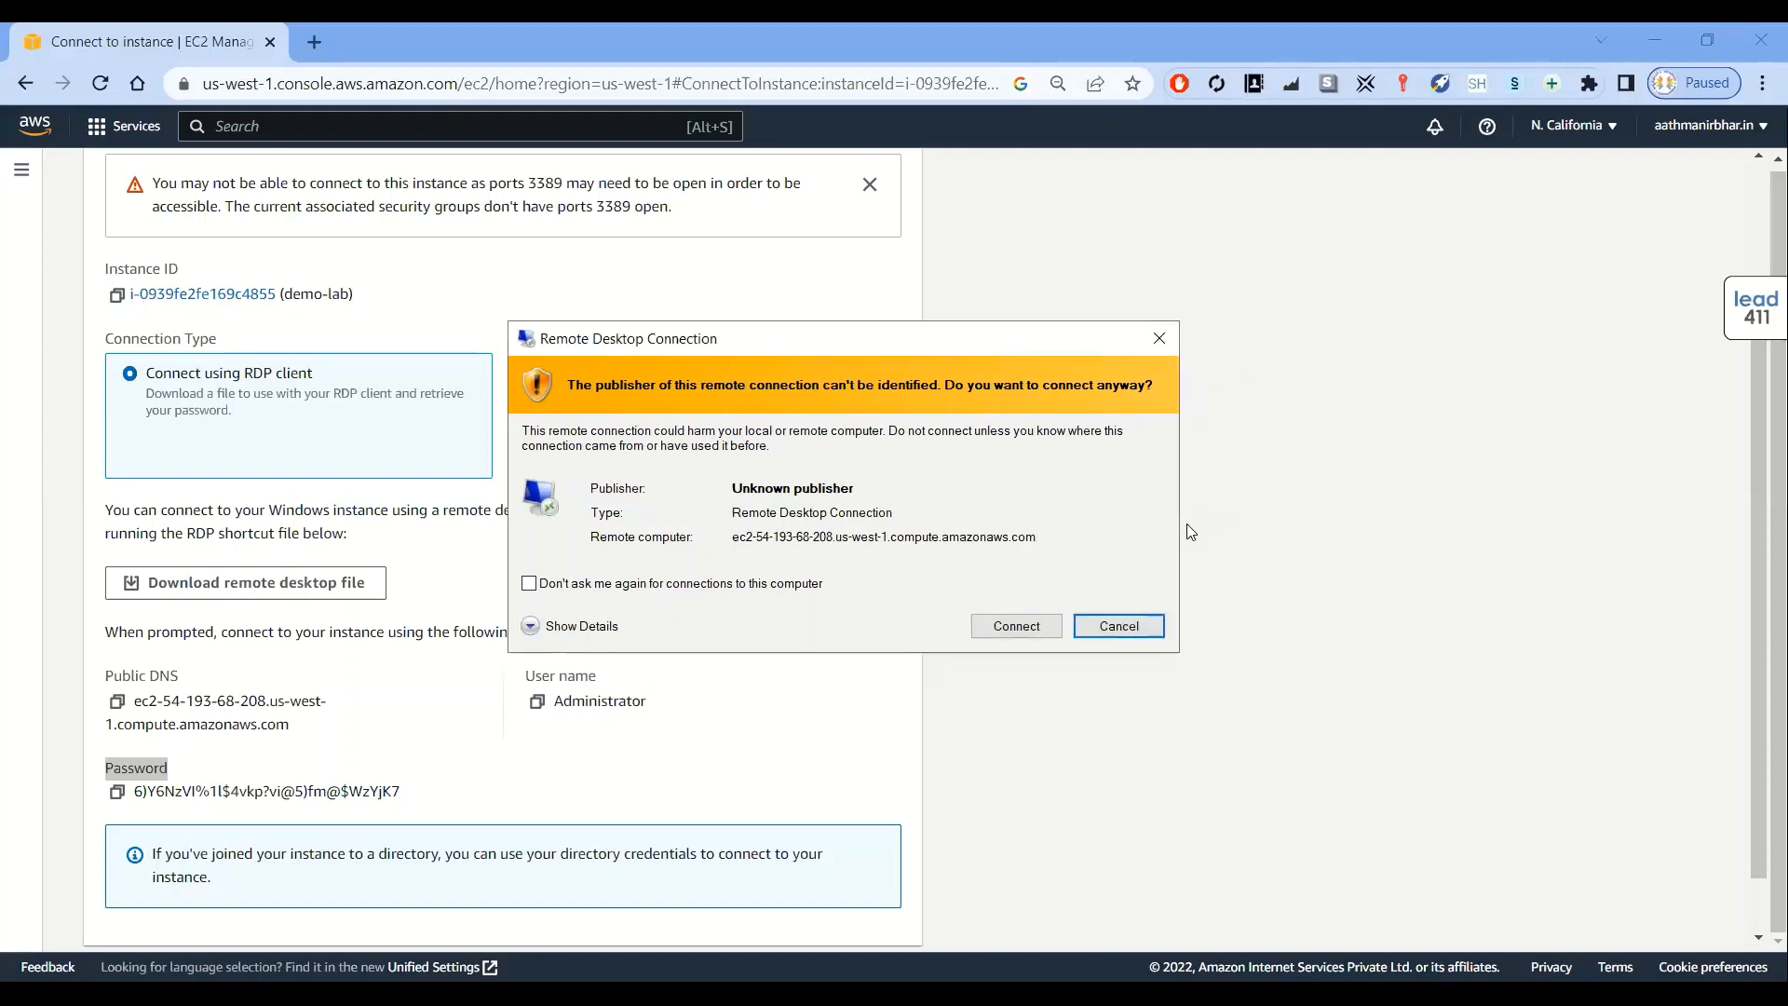
{"action": "left_click", "coordinate": [1005, 636]}
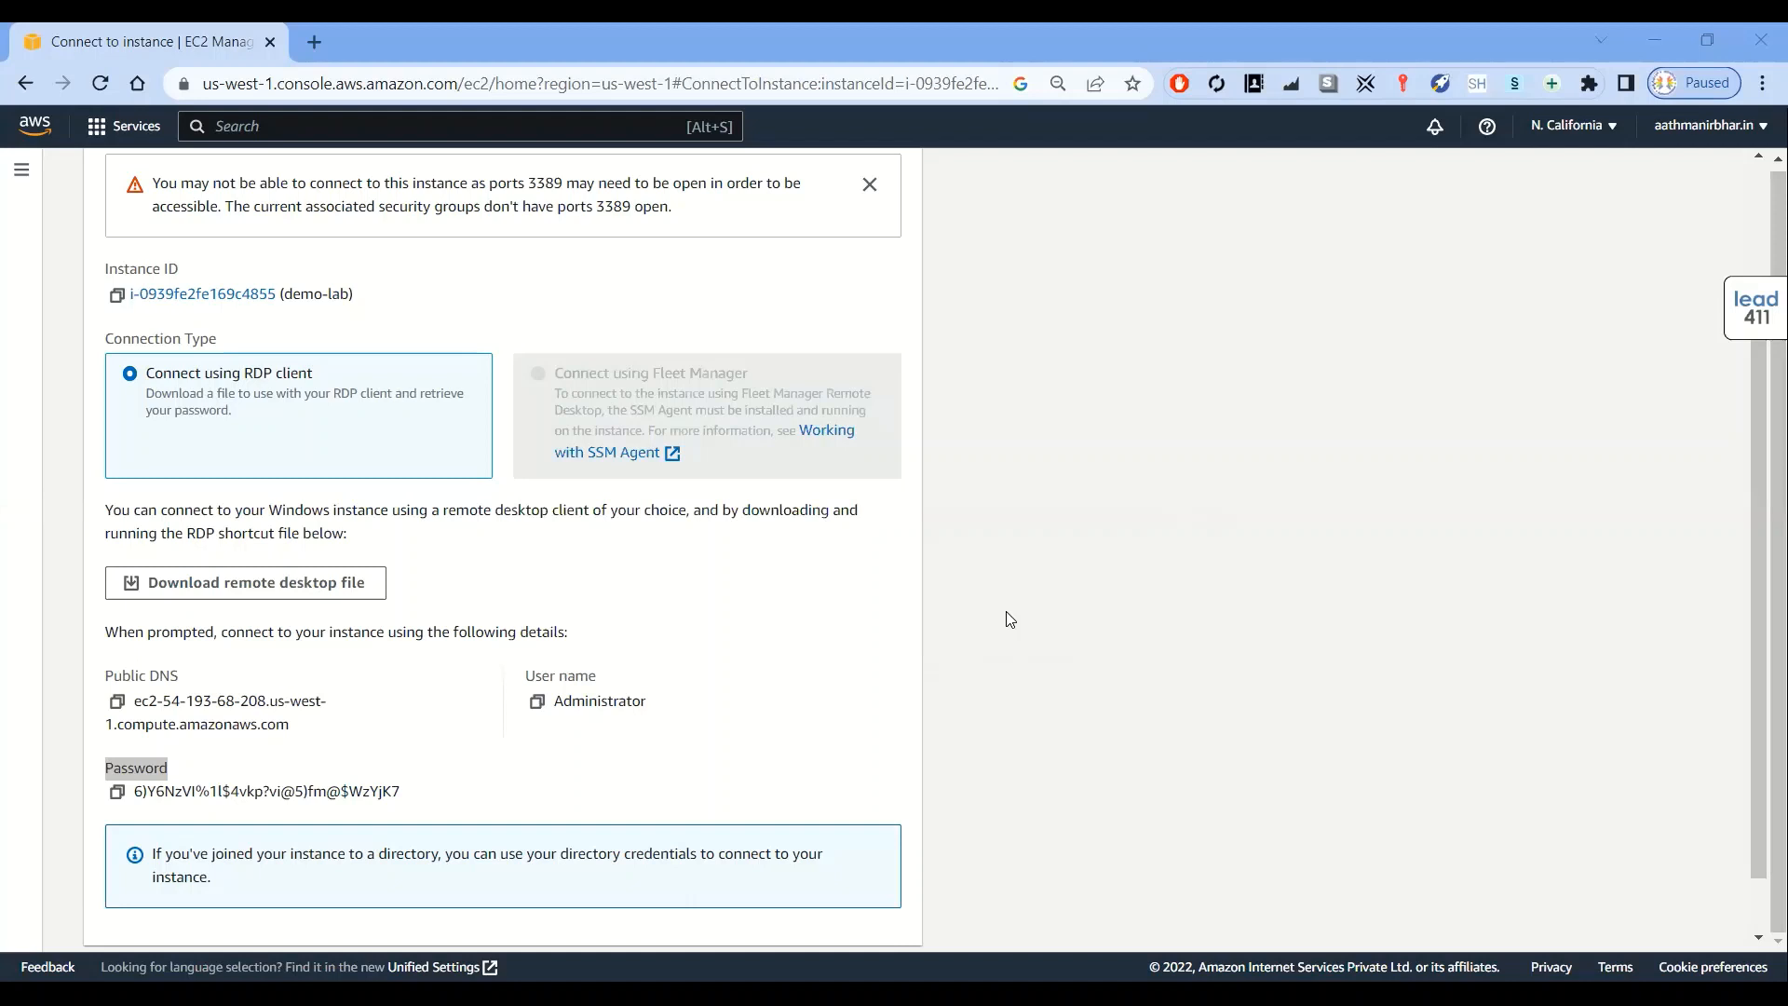
{"action": "left_click", "coordinate": [119, 794]}
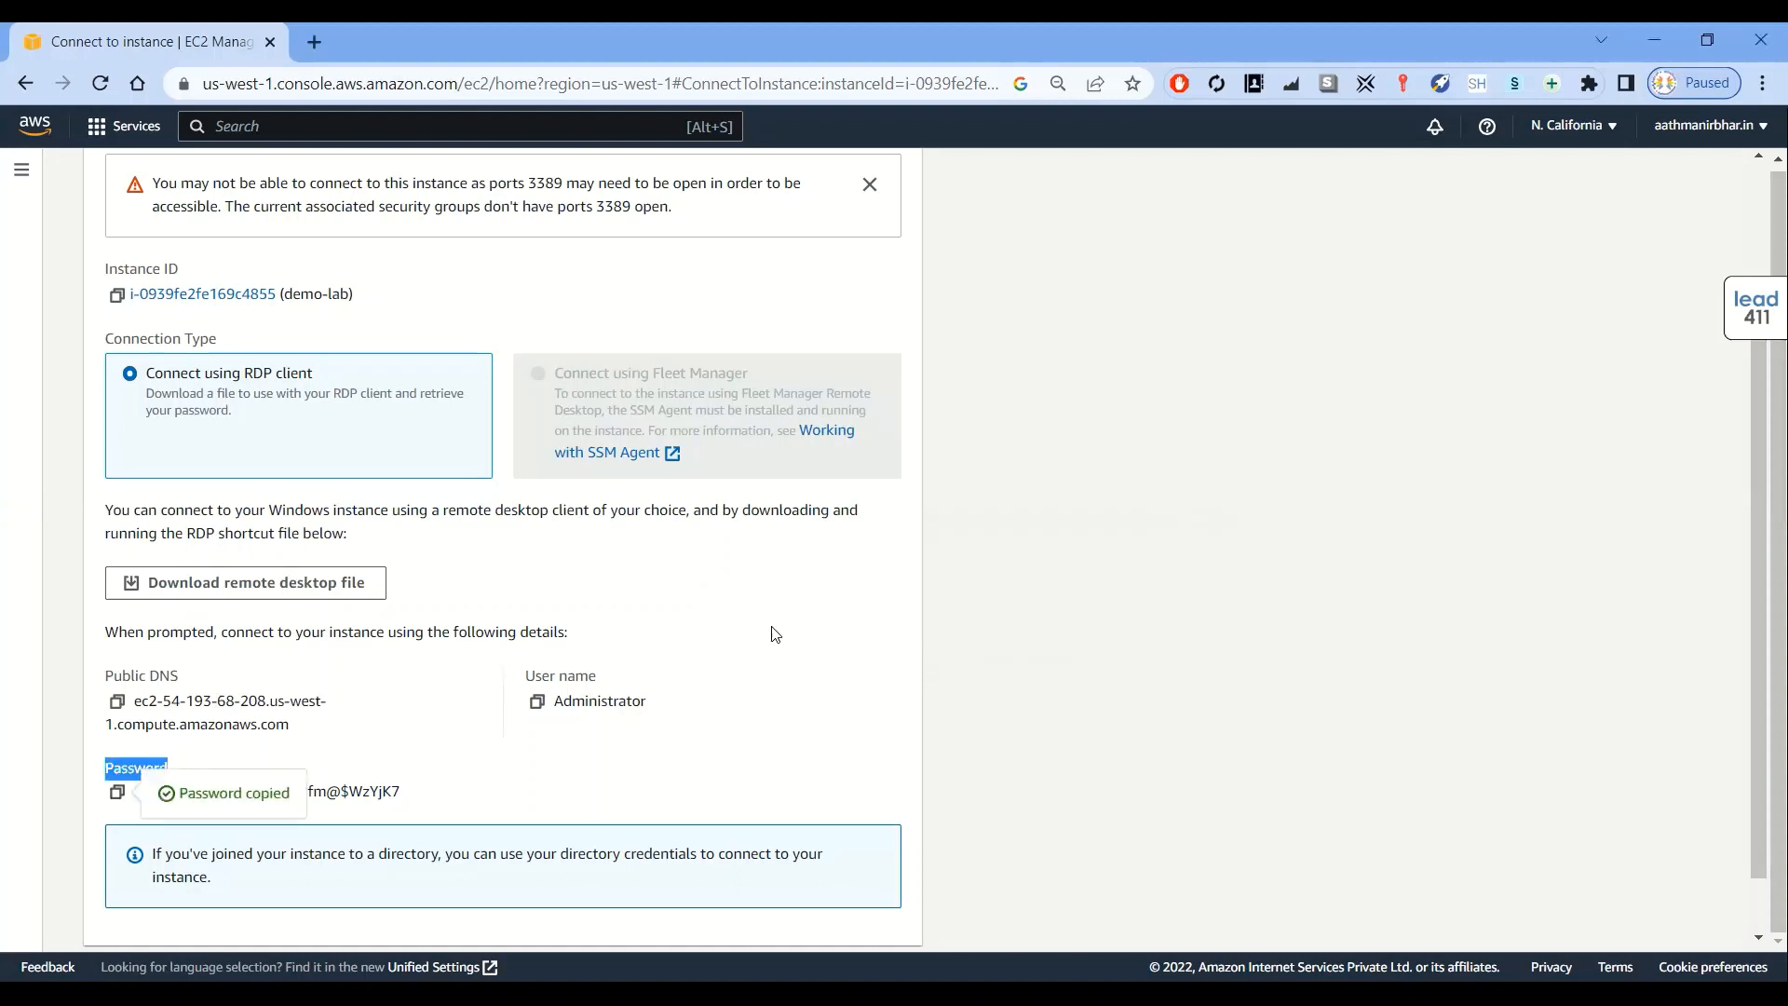
{"action": "key", "text": "alt+Tab"}
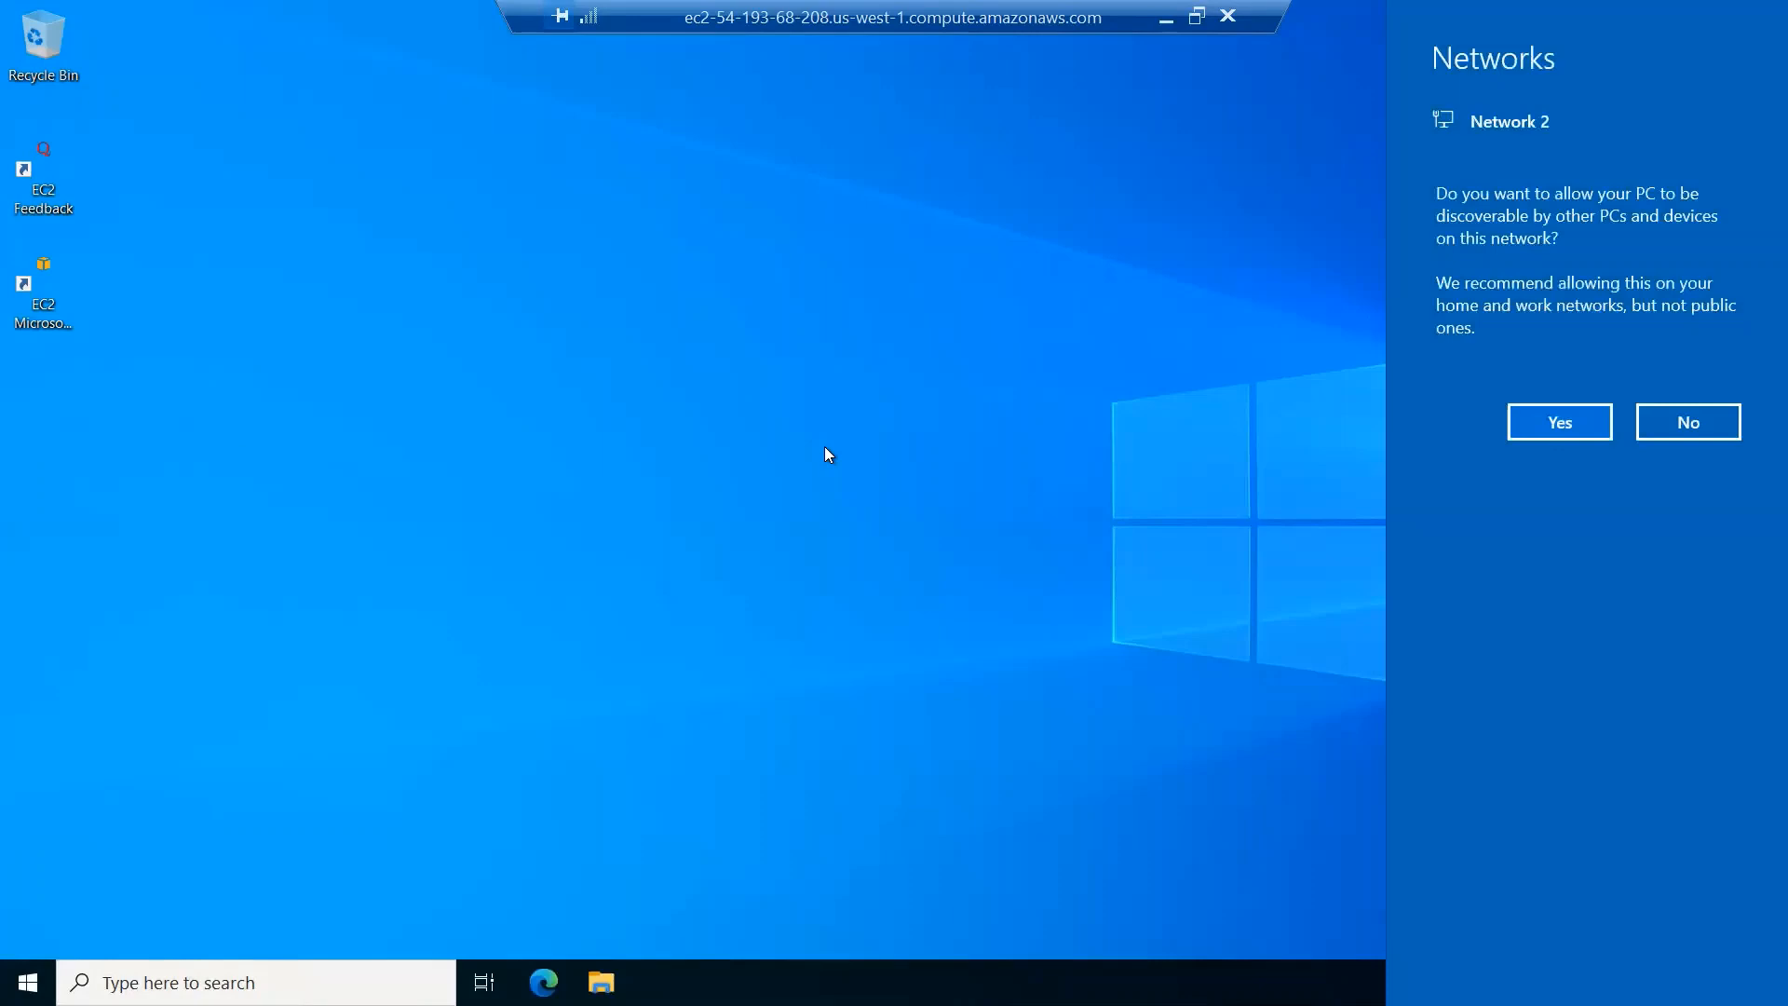
Decline network discovery and open File Explorer to view the drives under This PC
{"action": "left_click", "coordinate": [1696, 429]}
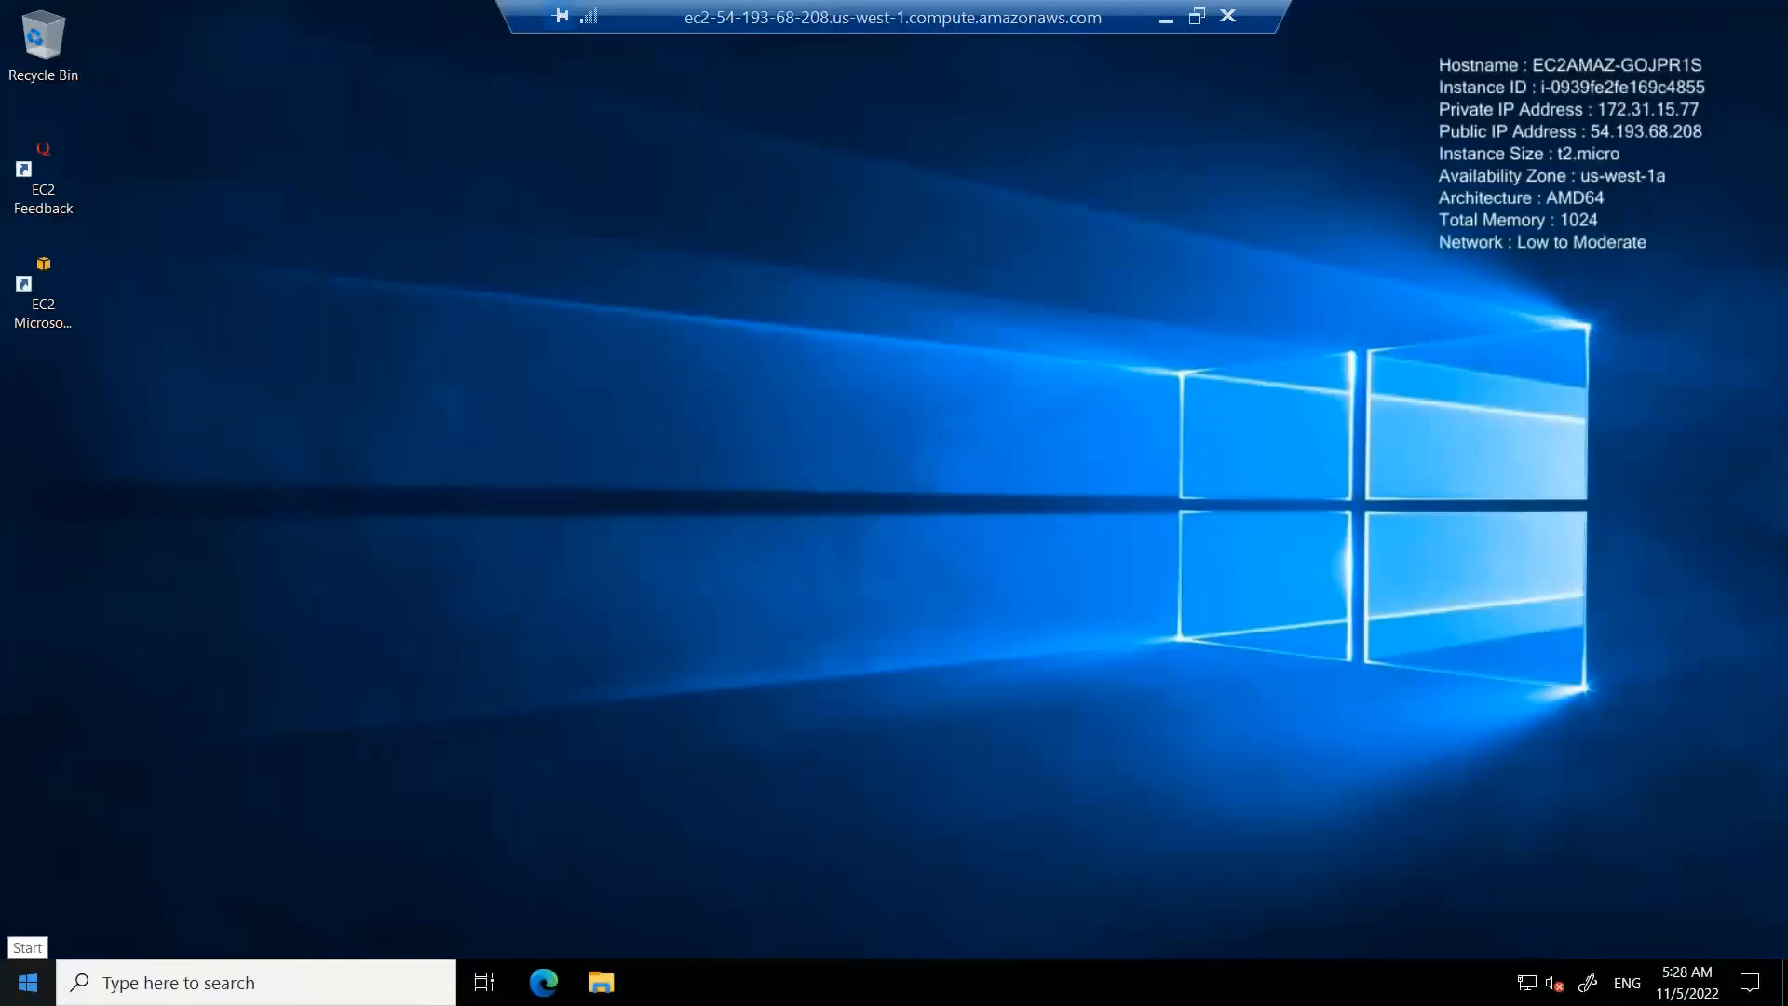
{"action": "right_click", "coordinate": [28, 982]}
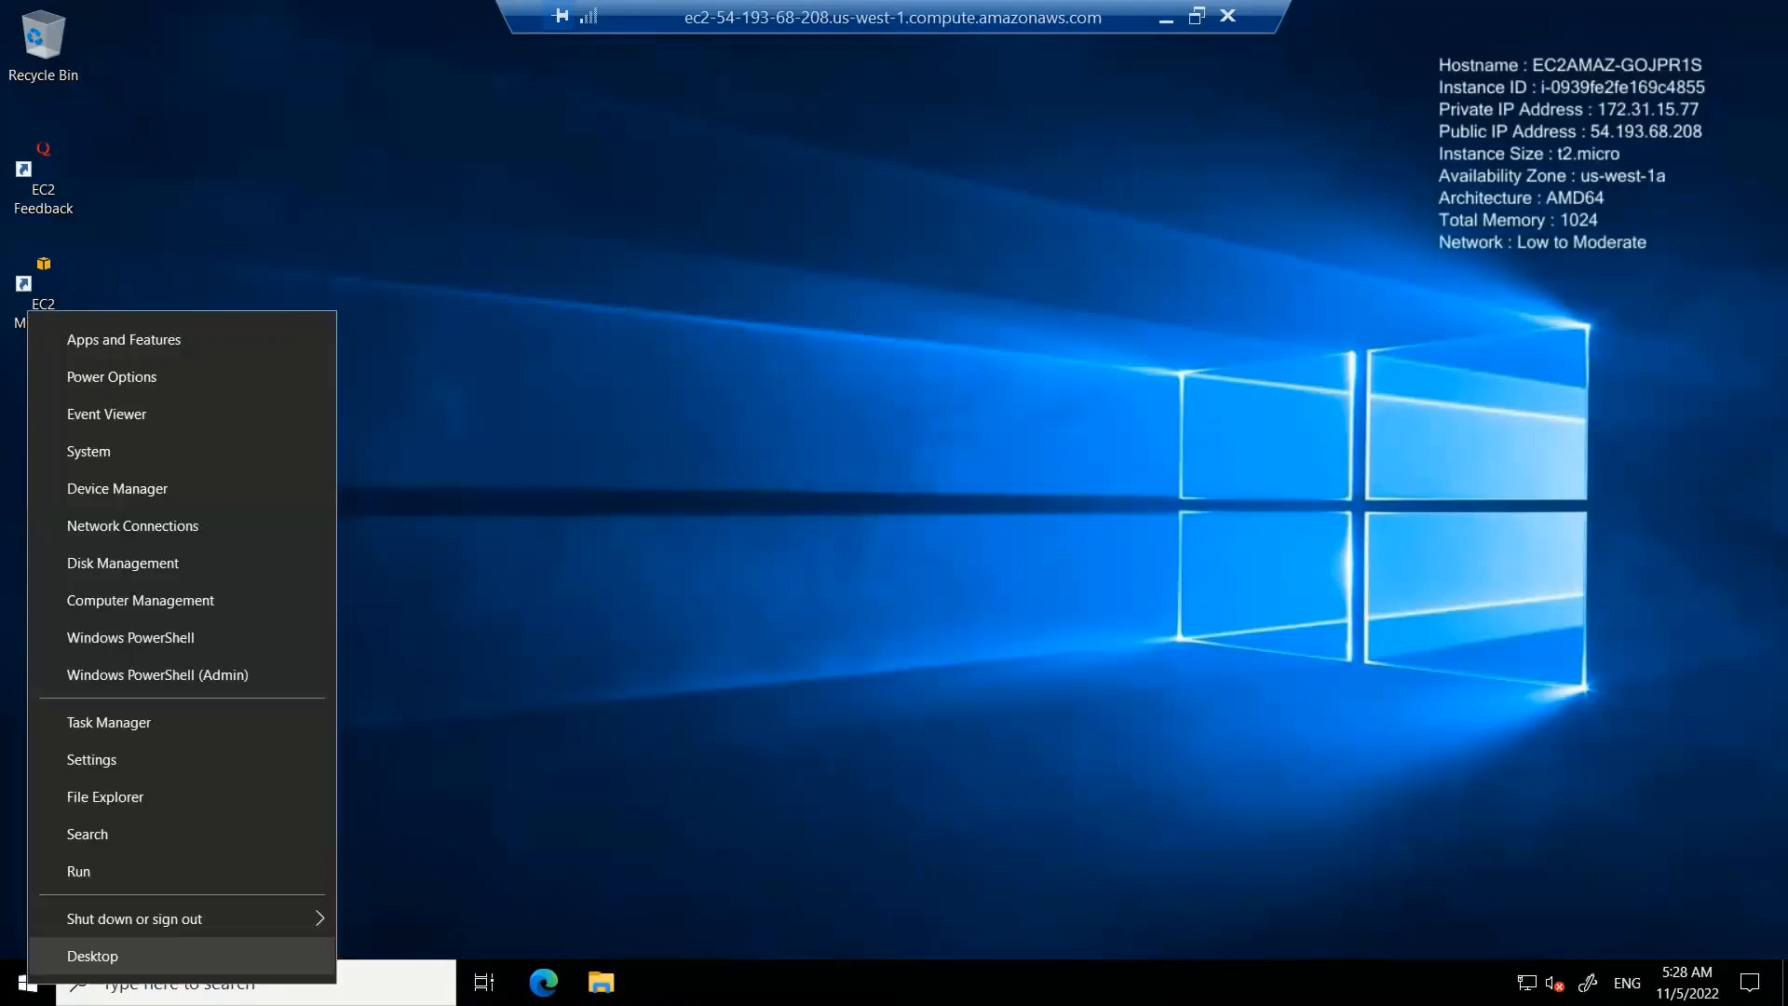
{"action": "left_click", "coordinate": [125, 798]}
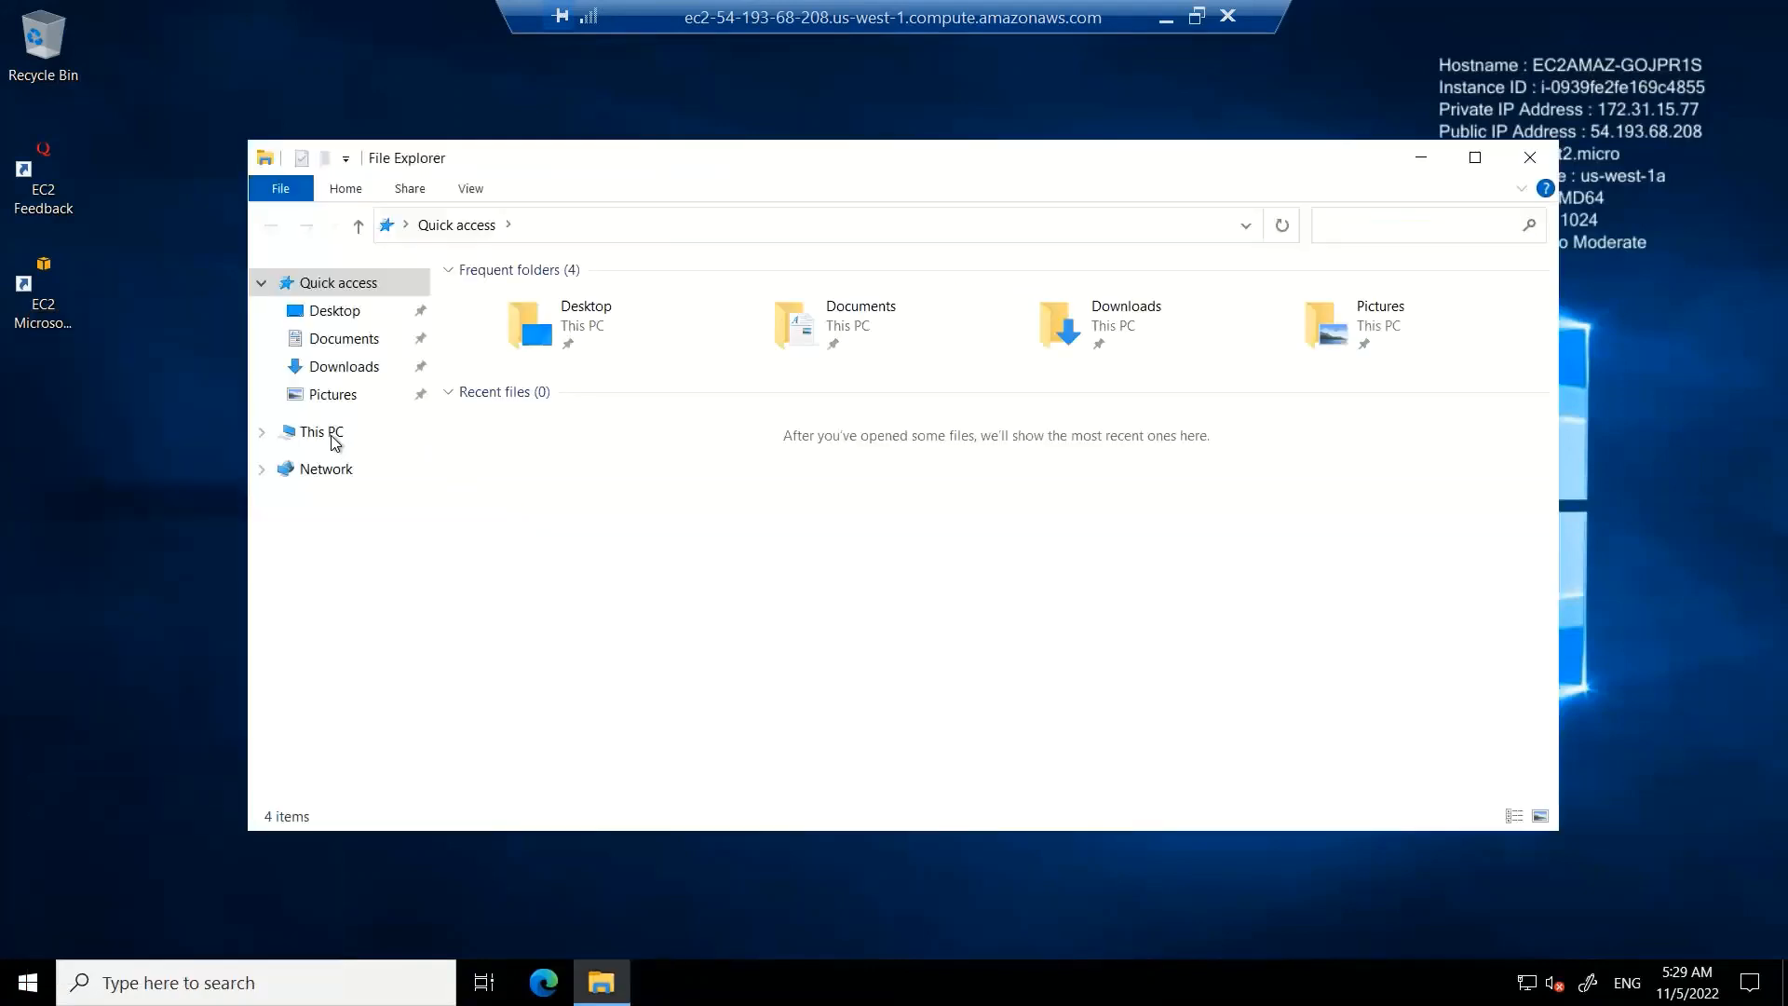
{"action": "left_click", "coordinate": [335, 439]}
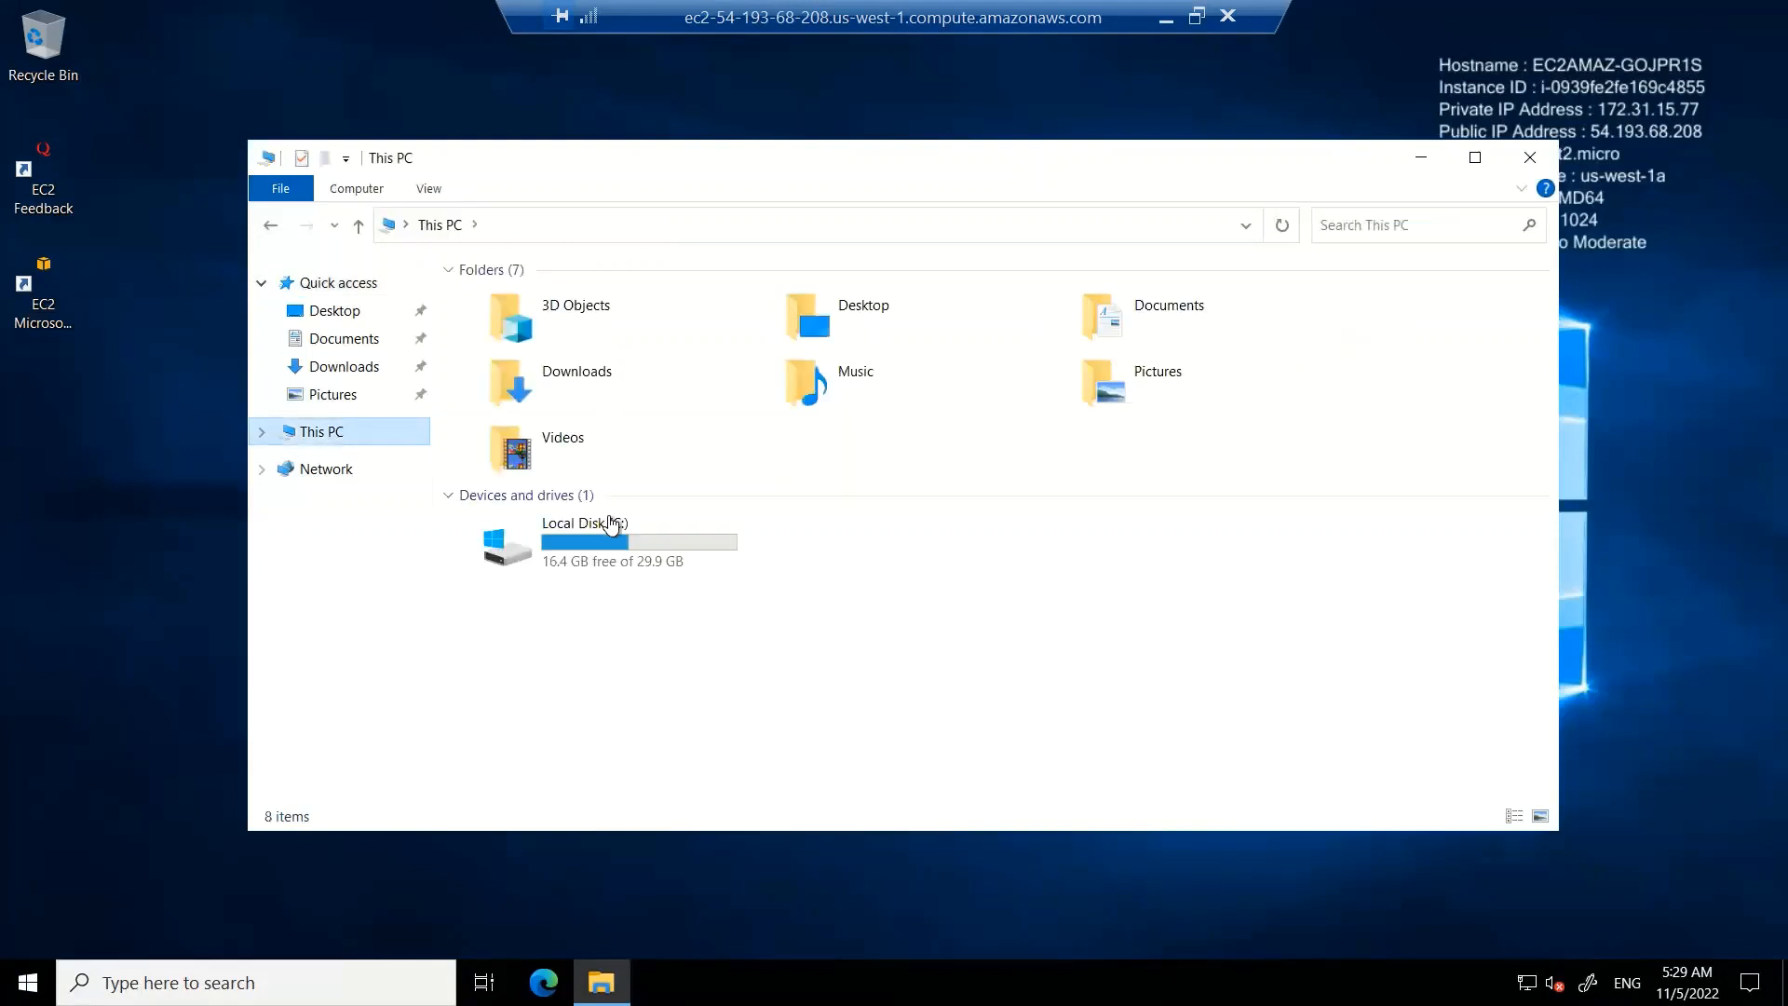
{"action": "left_click", "coordinate": [610, 526]}
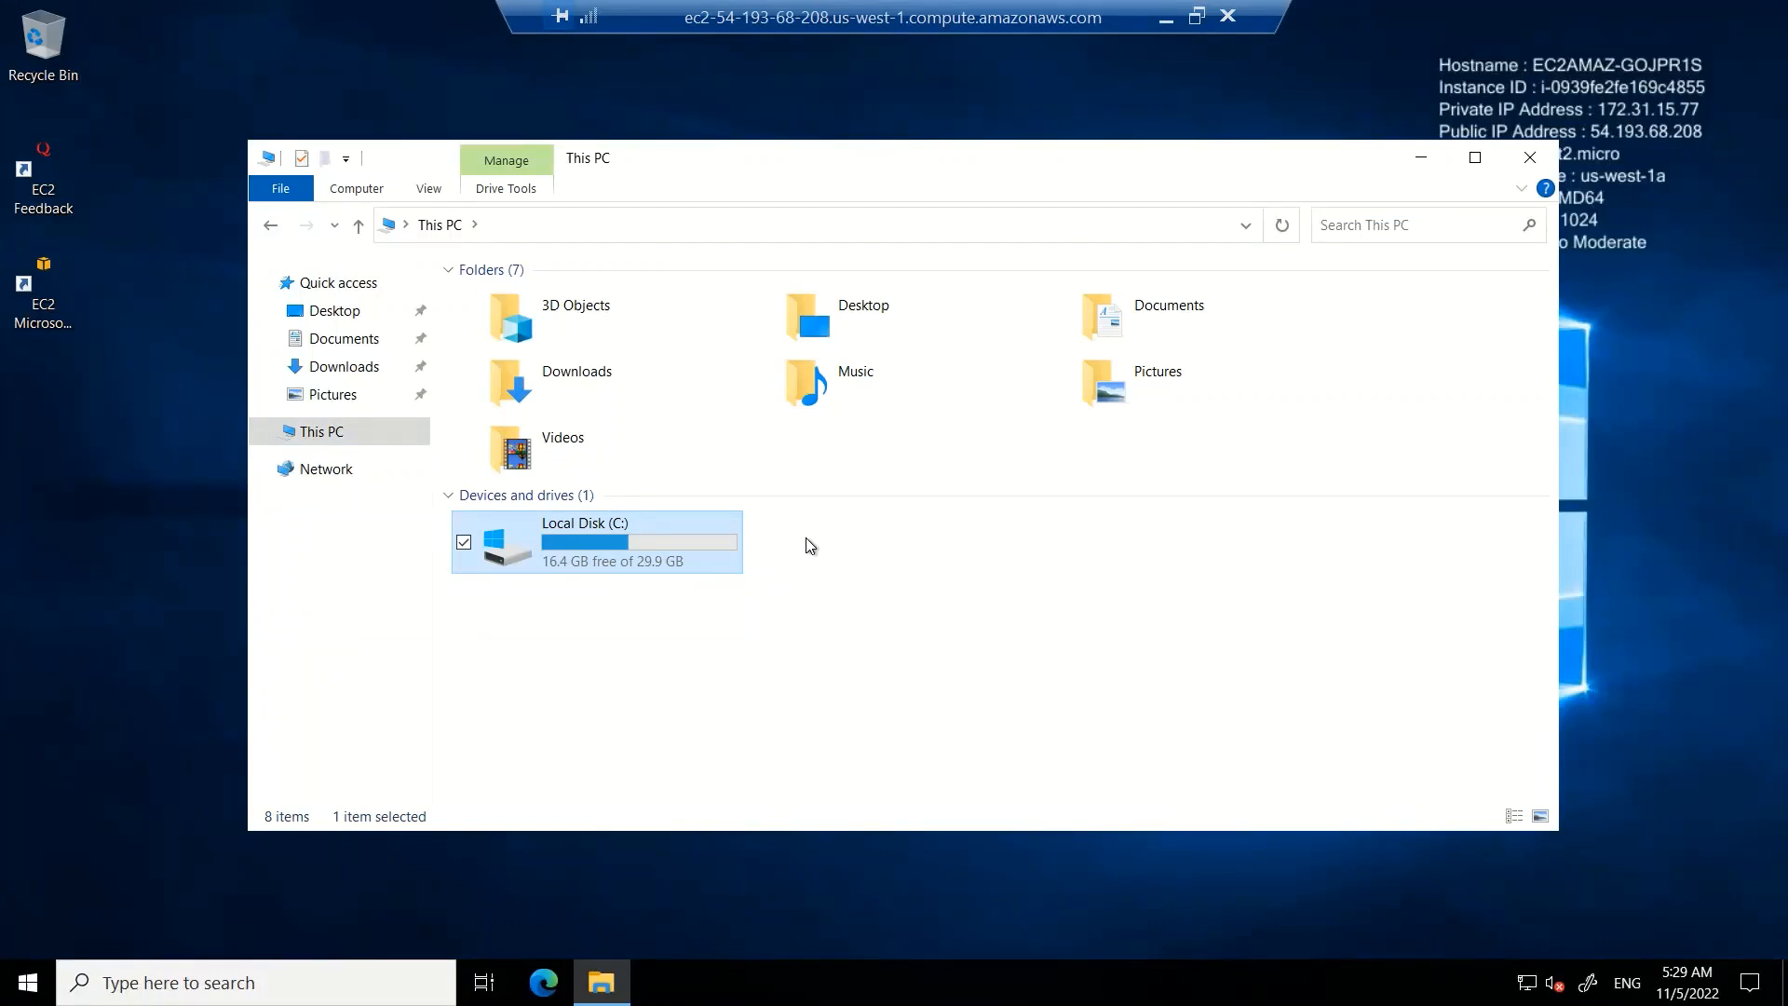
Open Disk Management from search and bring the offline 20 GB Disk 1 online
{"action": "key", "text": "super"}
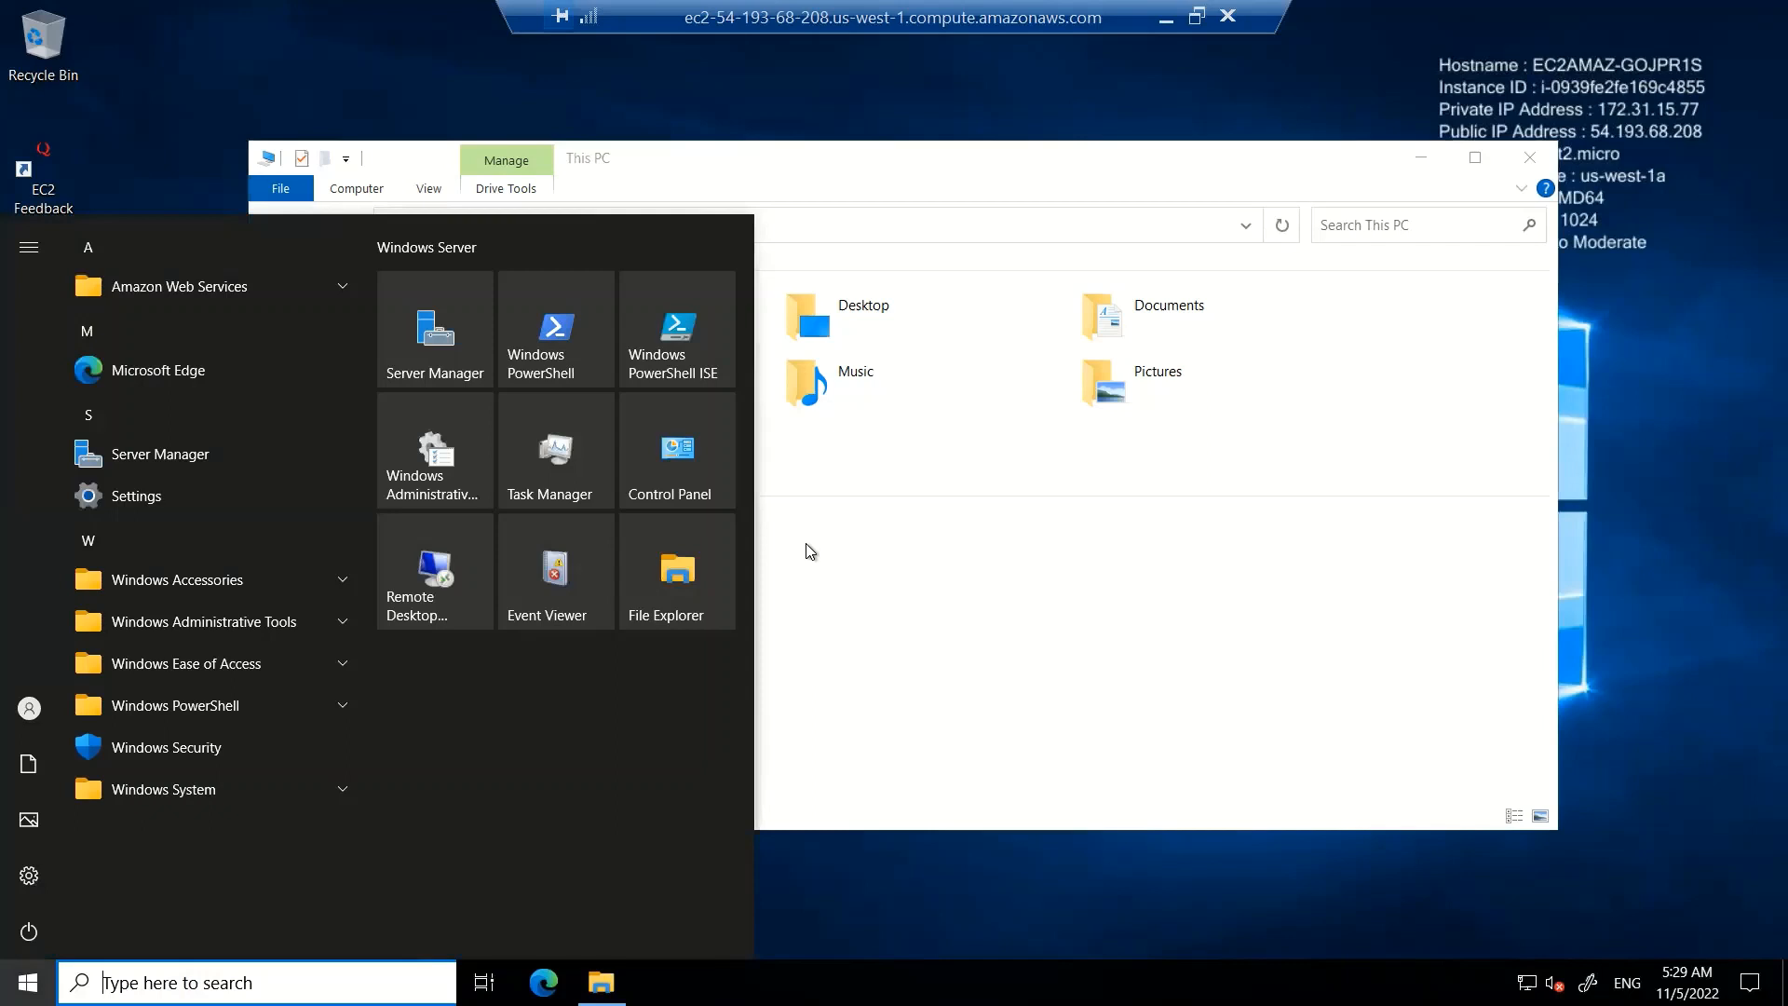
{"action": "type", "text": "disk"}
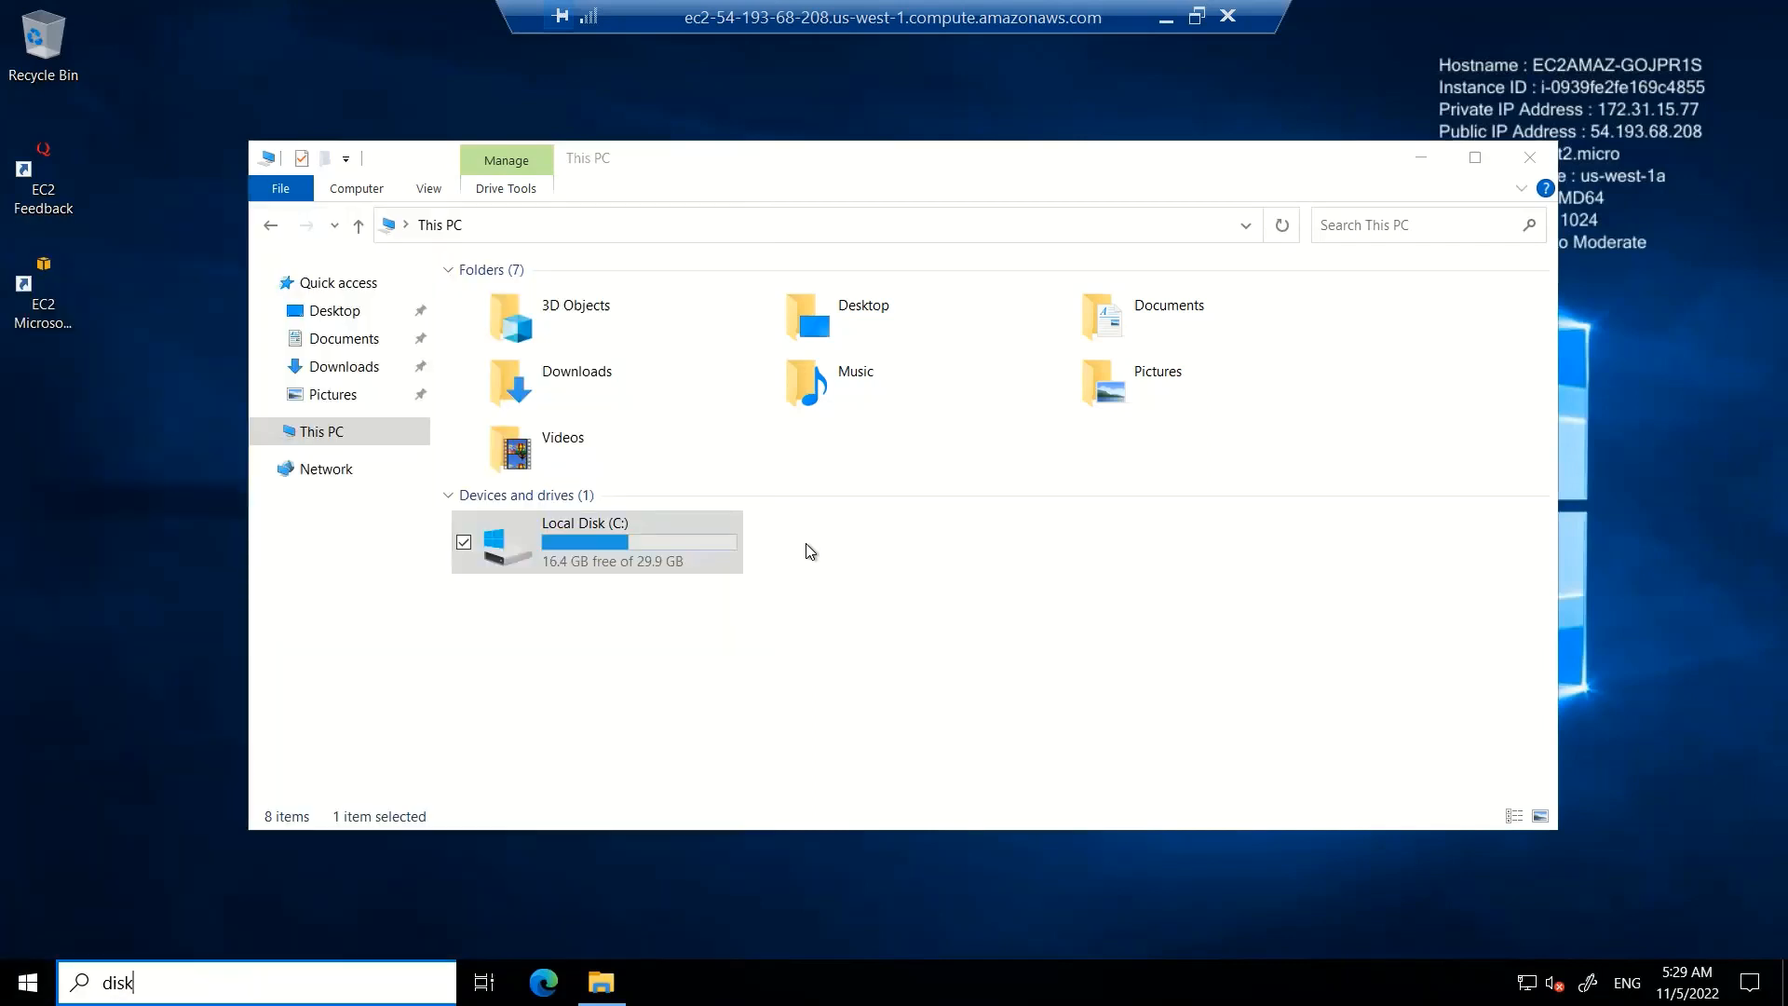
{"action": "type", "text": " manager"}
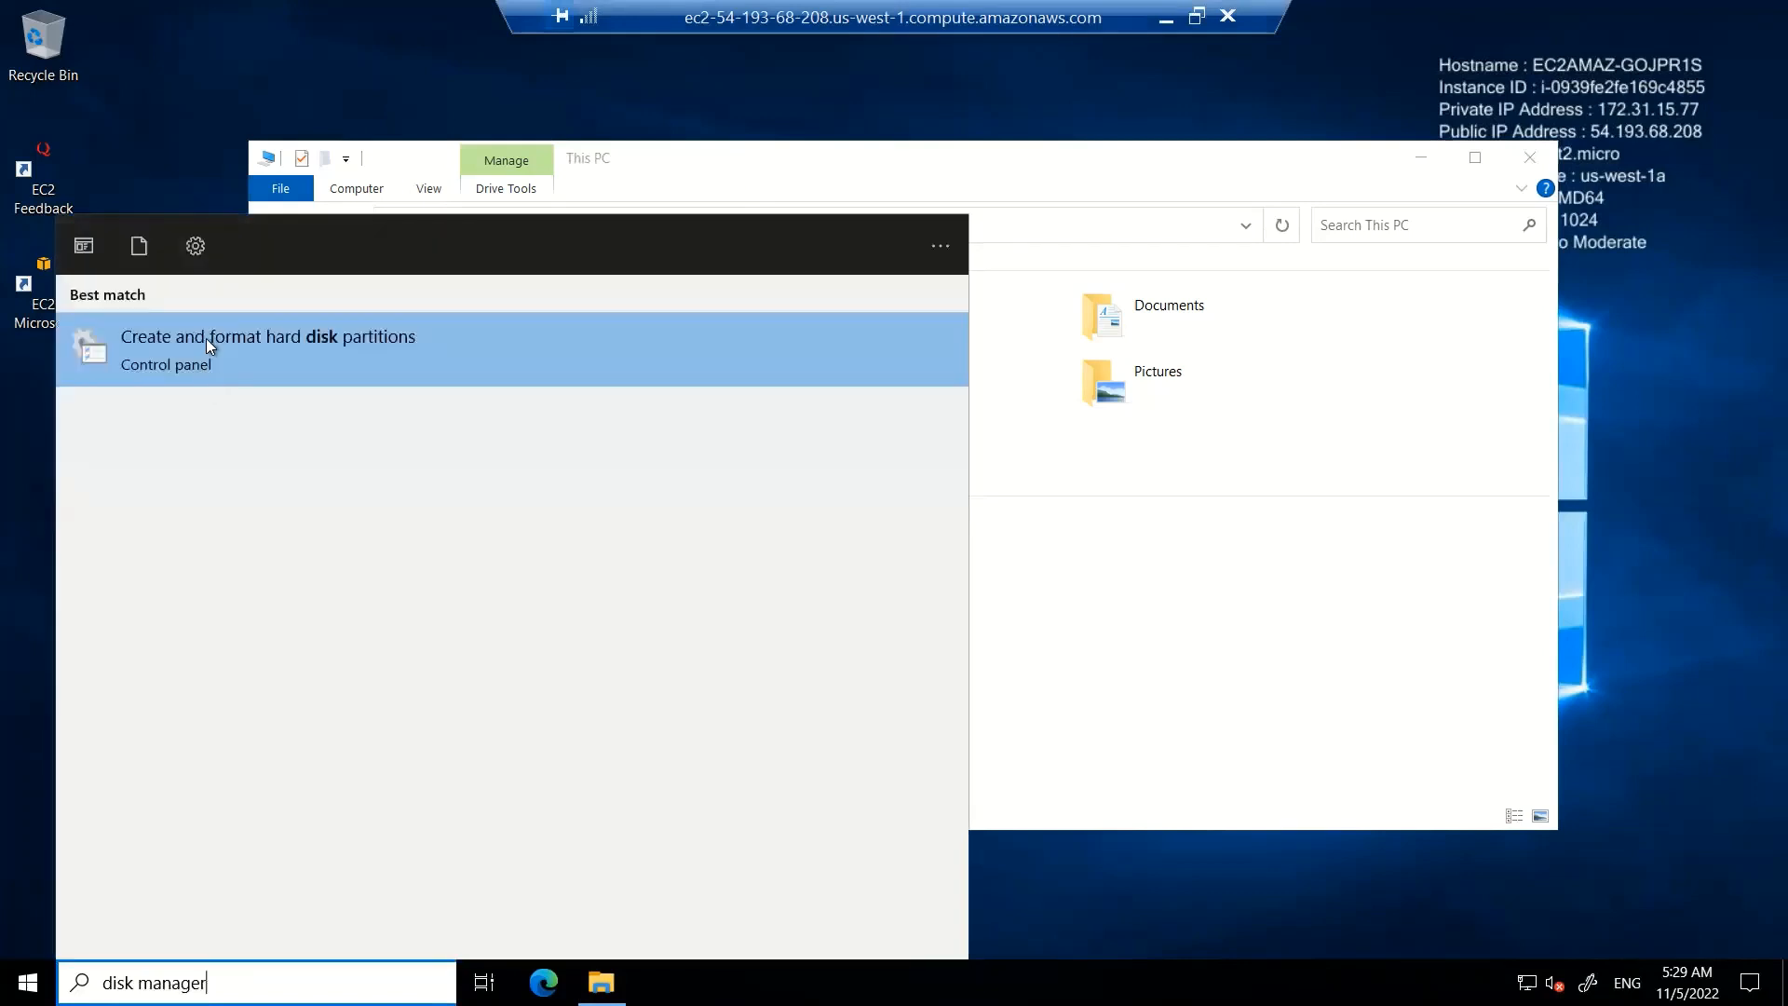
{"action": "left_click", "coordinate": [205, 338]}
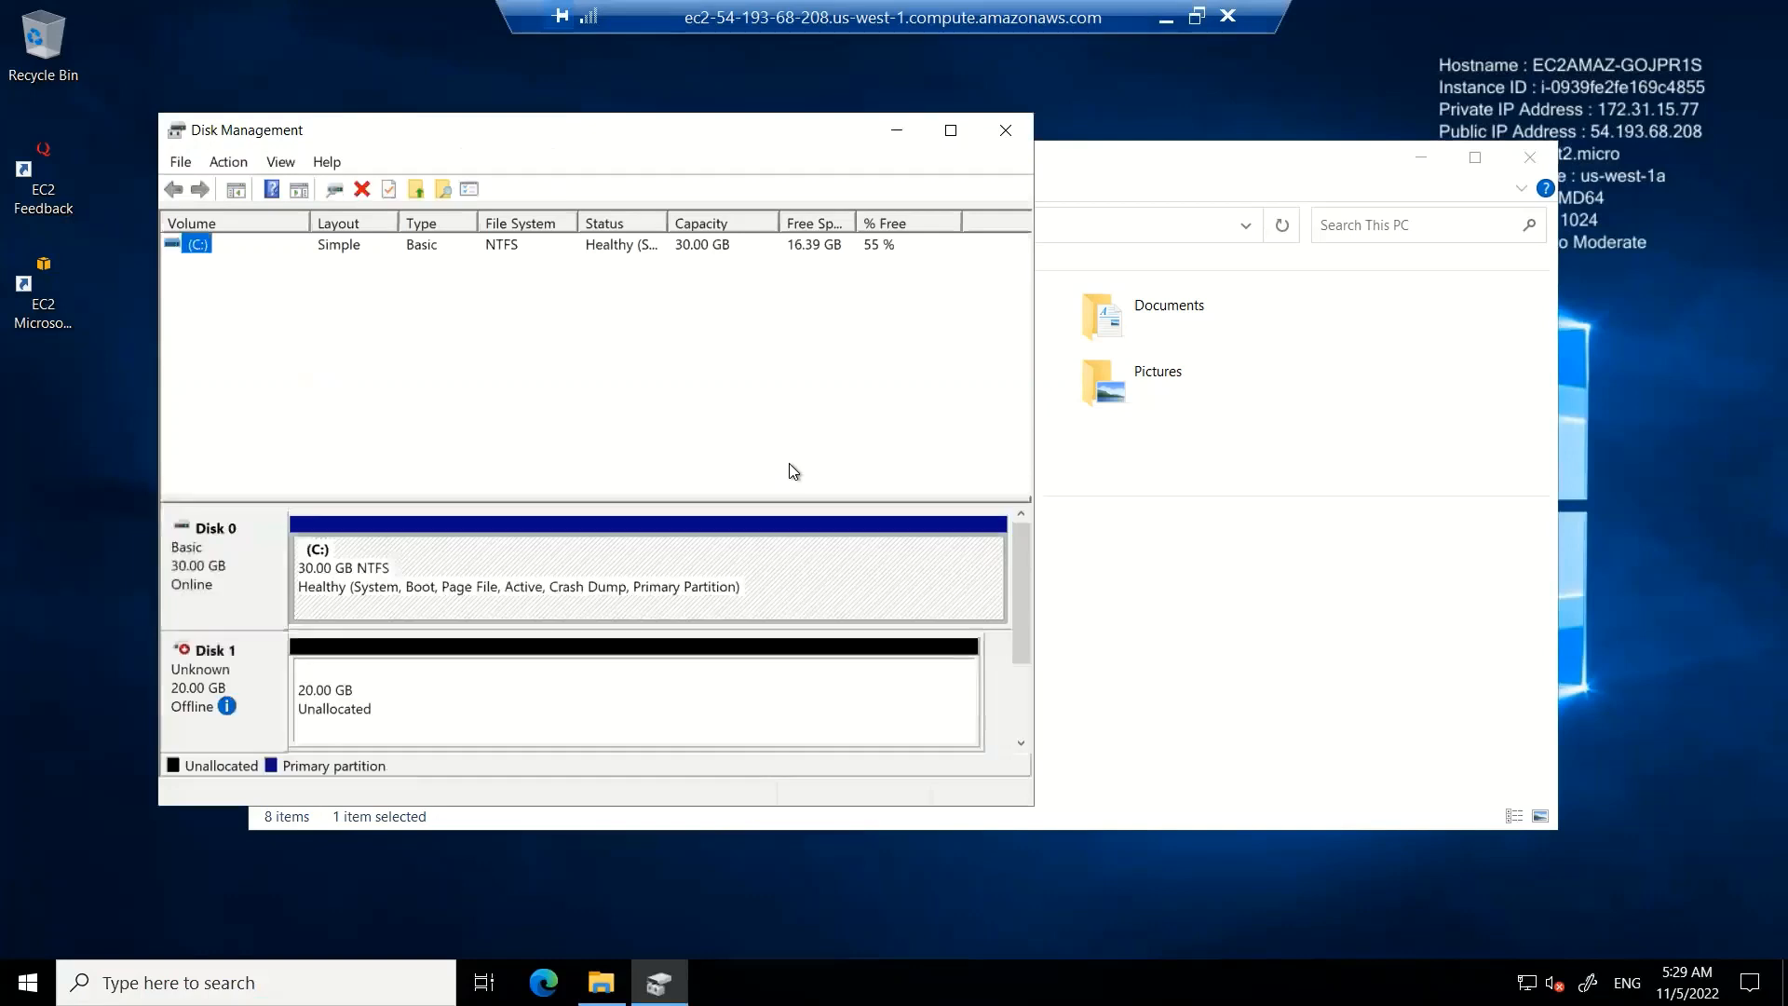
{"action": "left_click", "coordinate": [483, 663]}
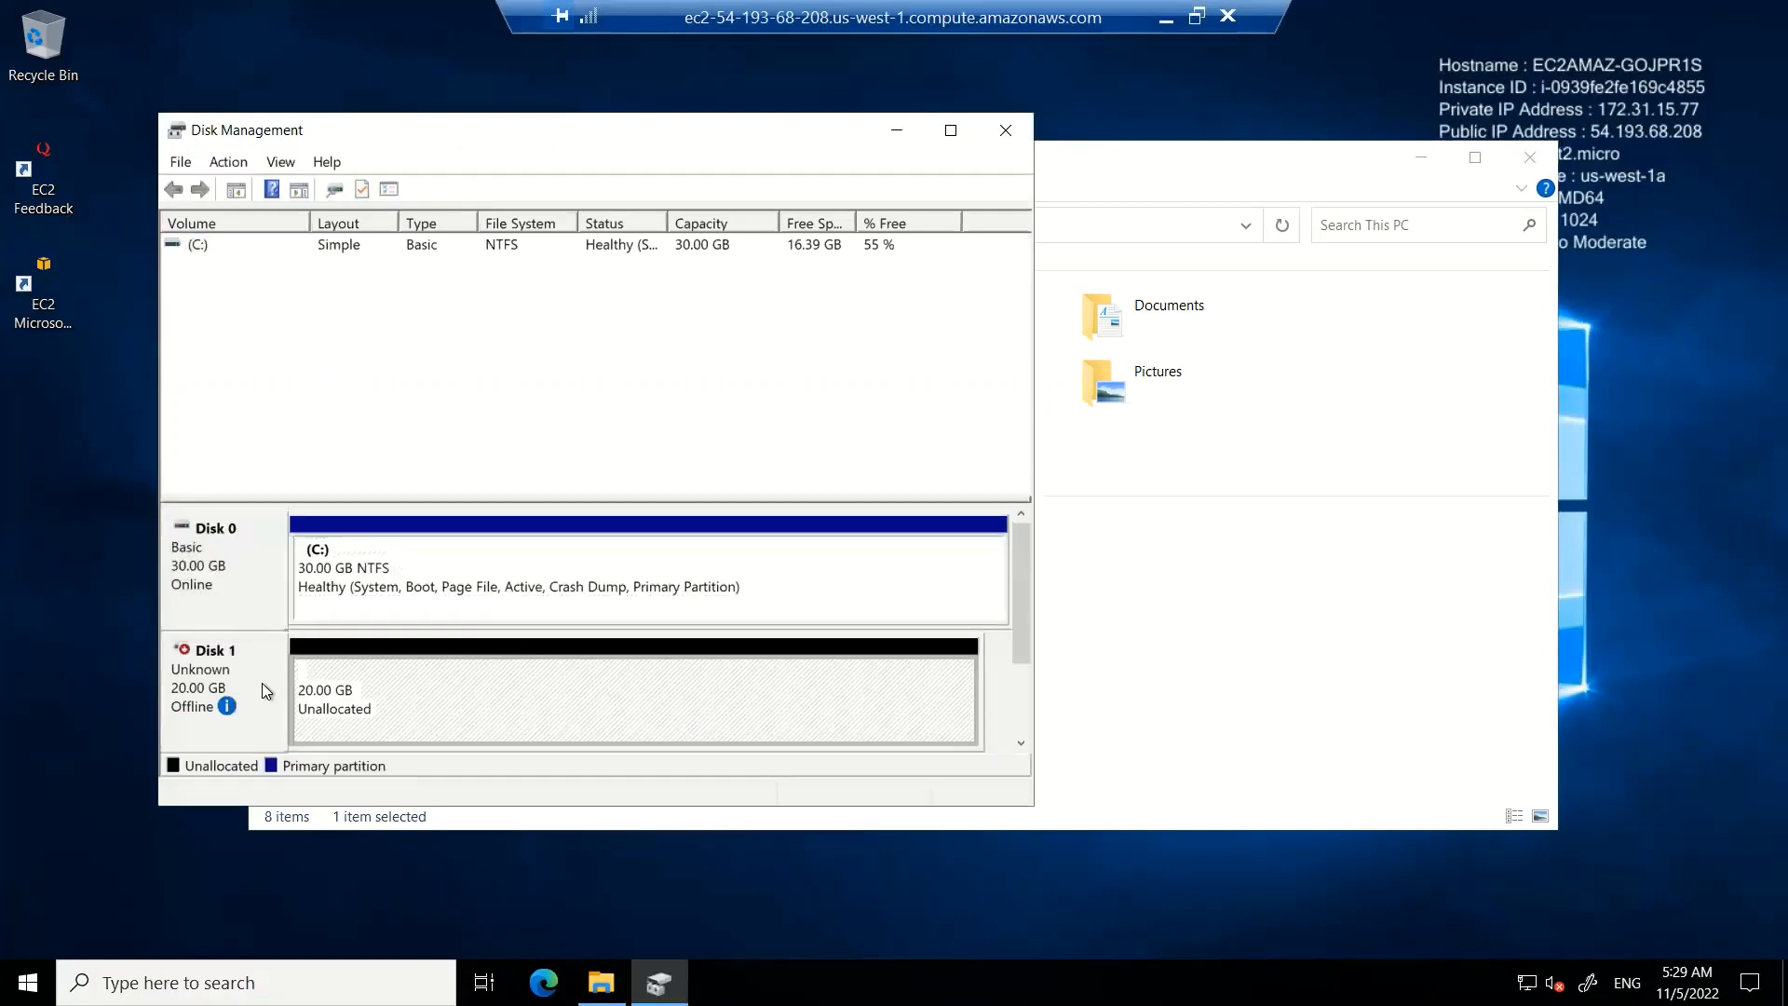
{"action": "left_click", "coordinate": [201, 677]}
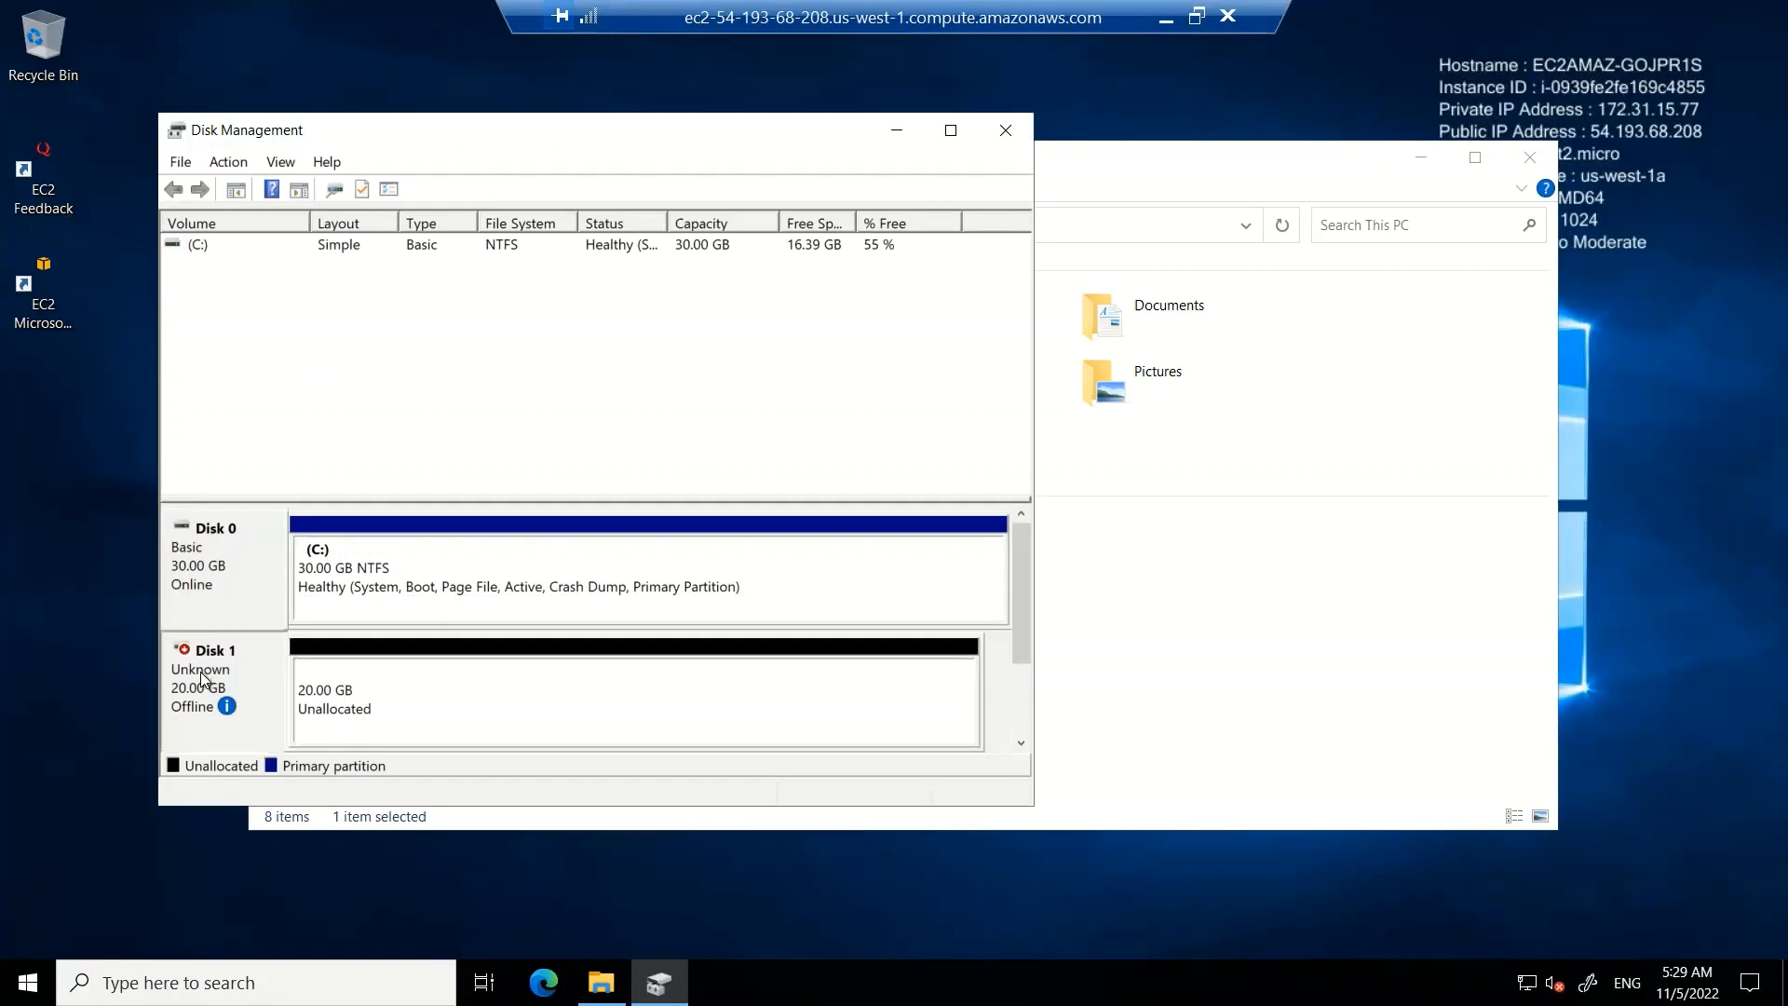
{"action": "right_click", "coordinate": [201, 678]}
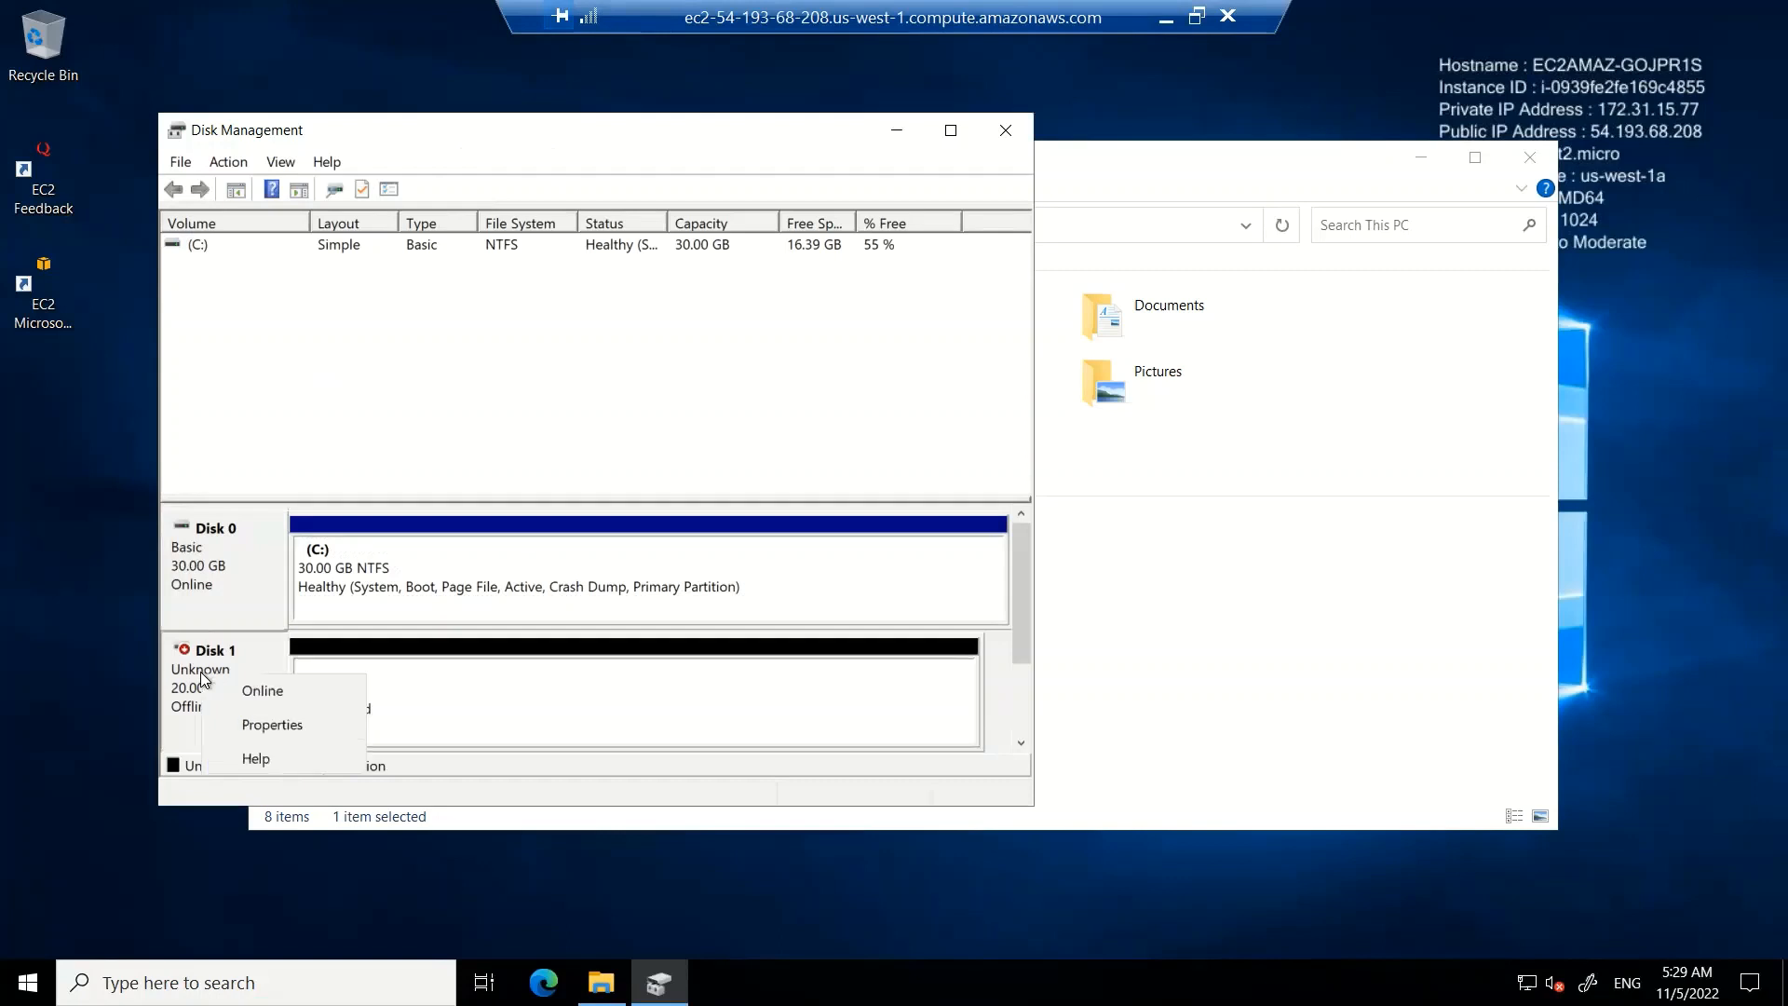
{"action": "left_click", "coordinate": [291, 689]}
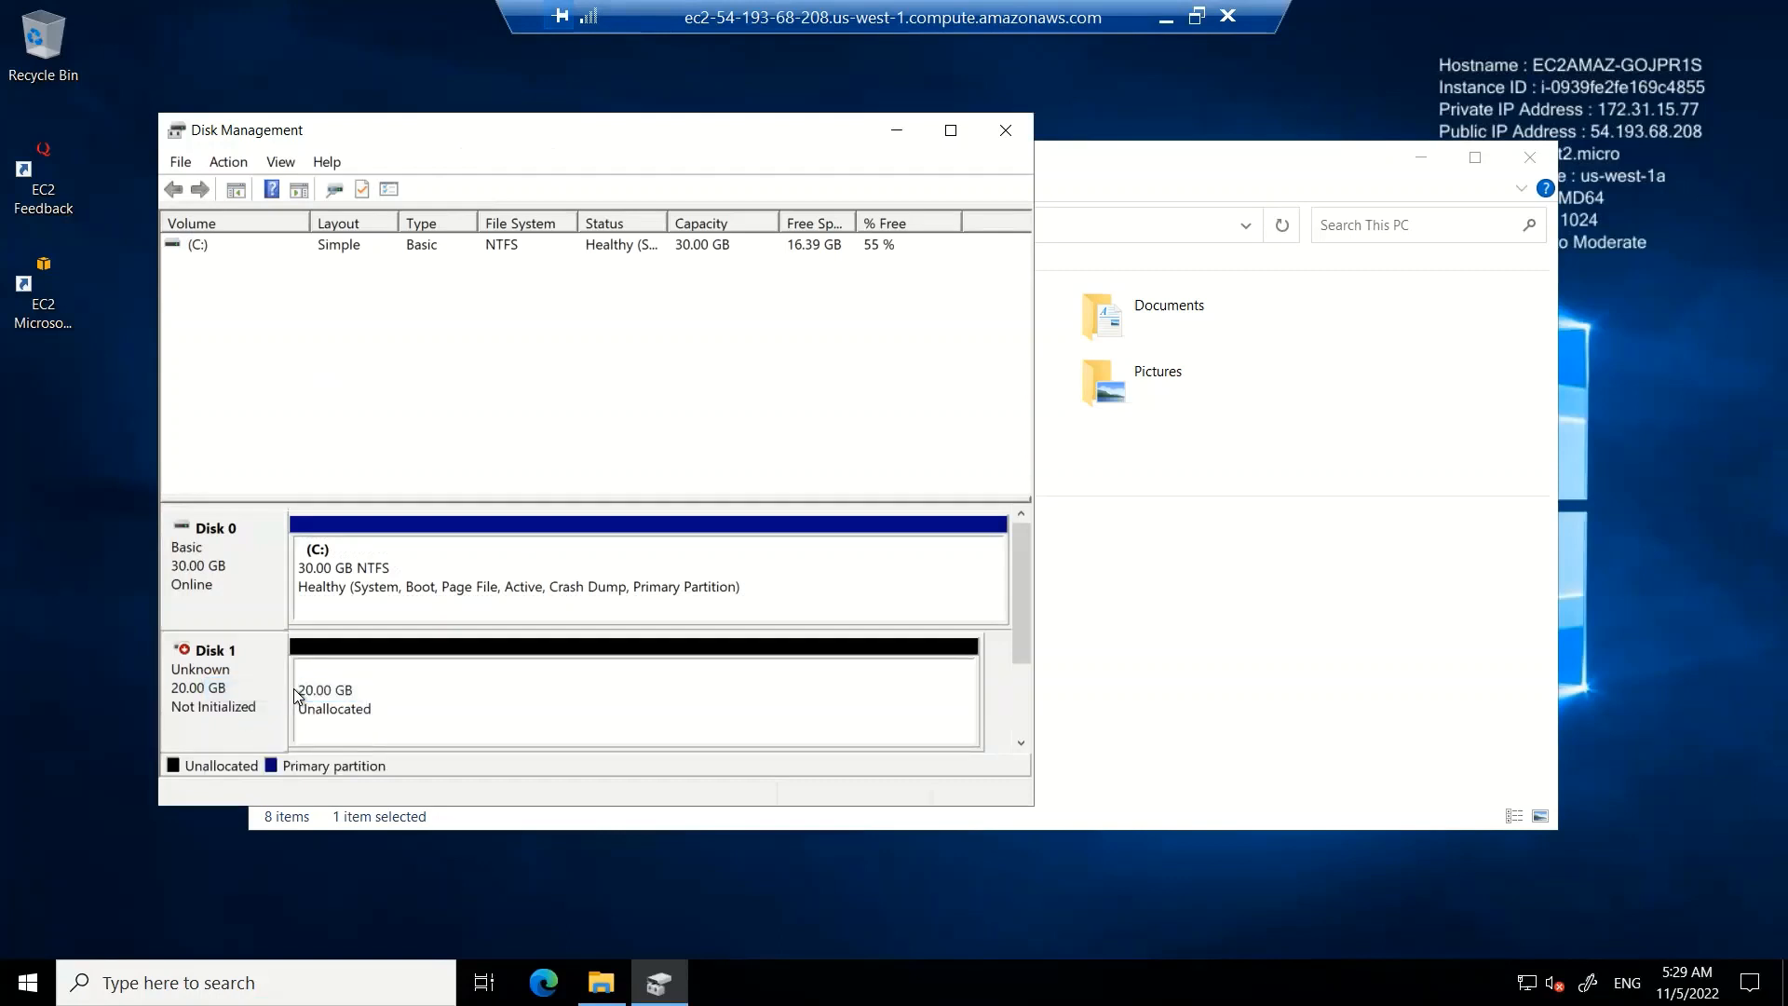
Initialize Disk 1 with the MBR (Master Boot Record) partition style
{"action": "right_click", "coordinate": [239, 671]}
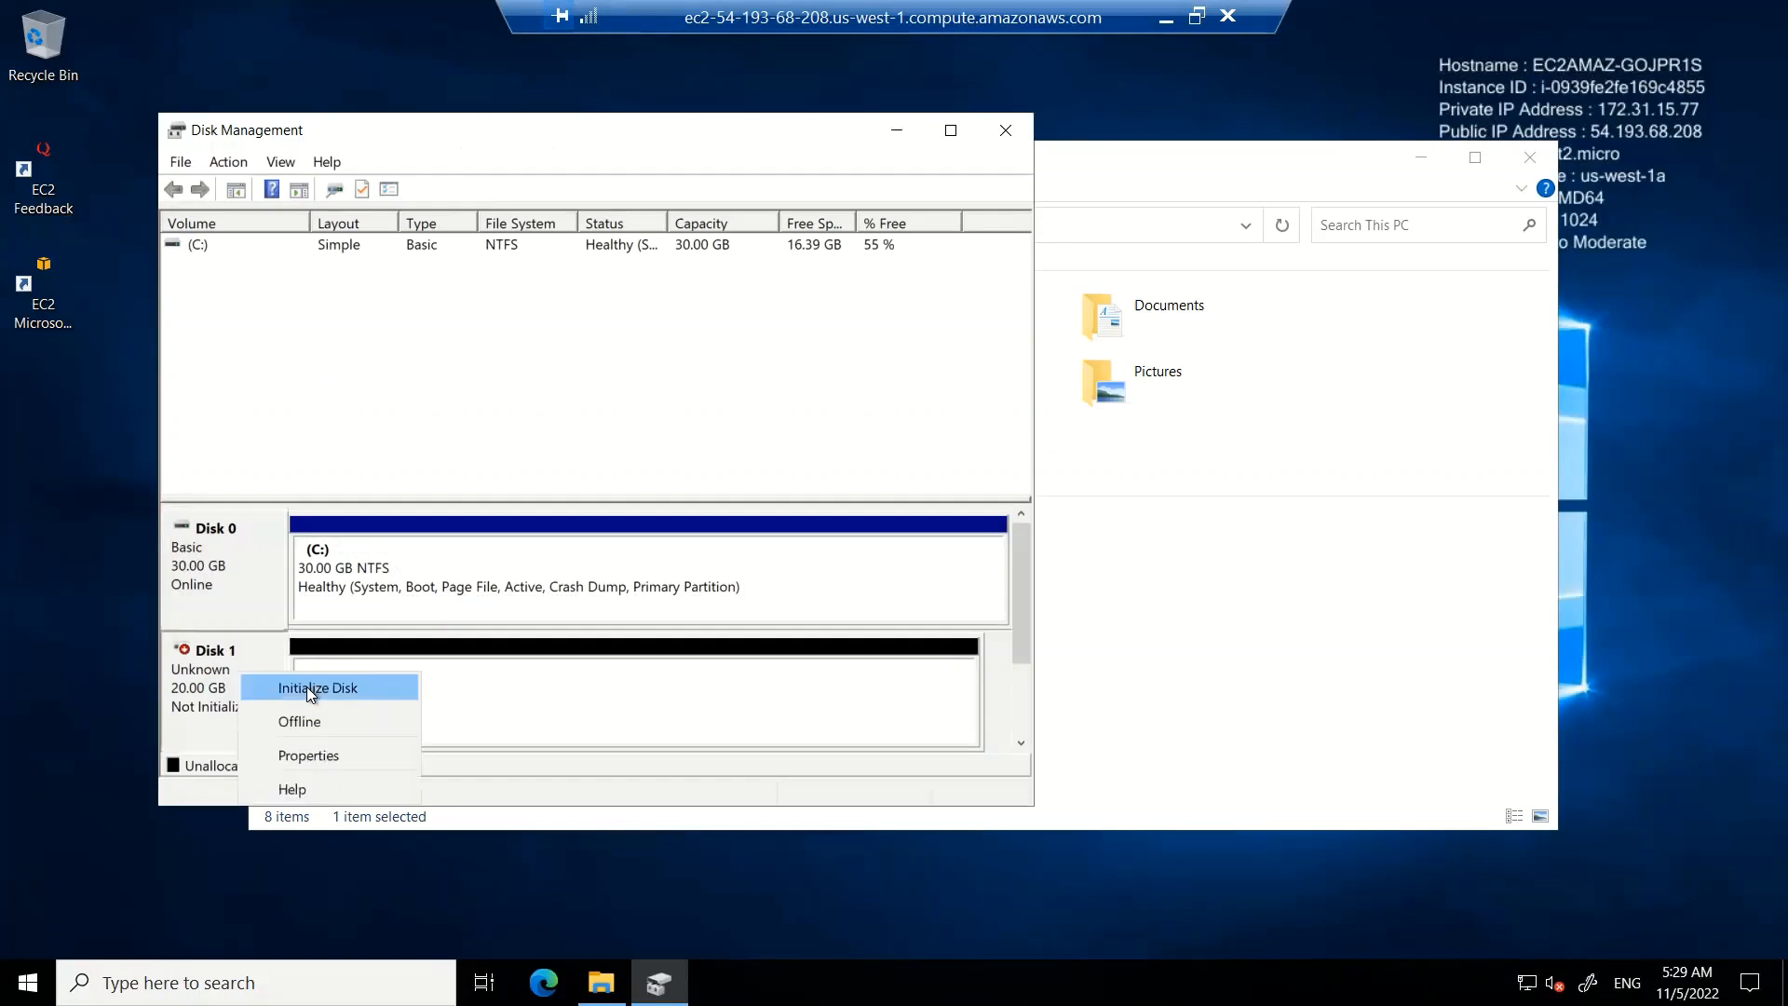
{"action": "left_click", "coordinate": [305, 686]}
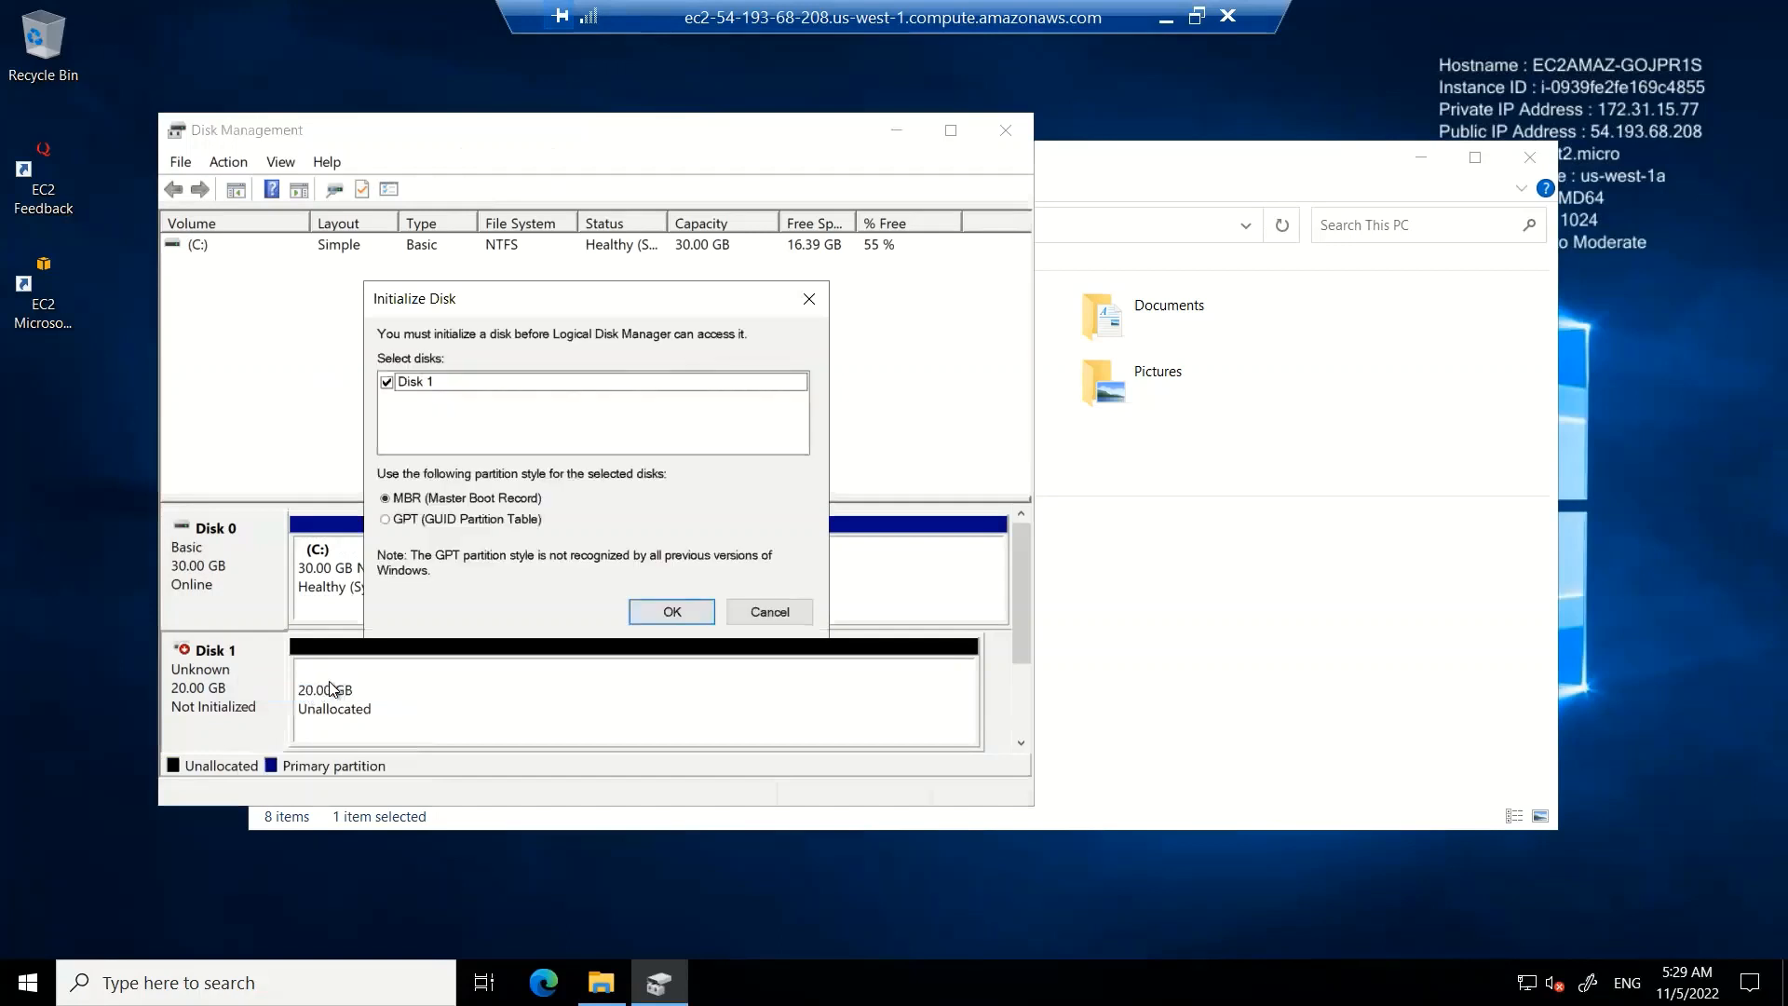
{"action": "left_click", "coordinate": [685, 610]}
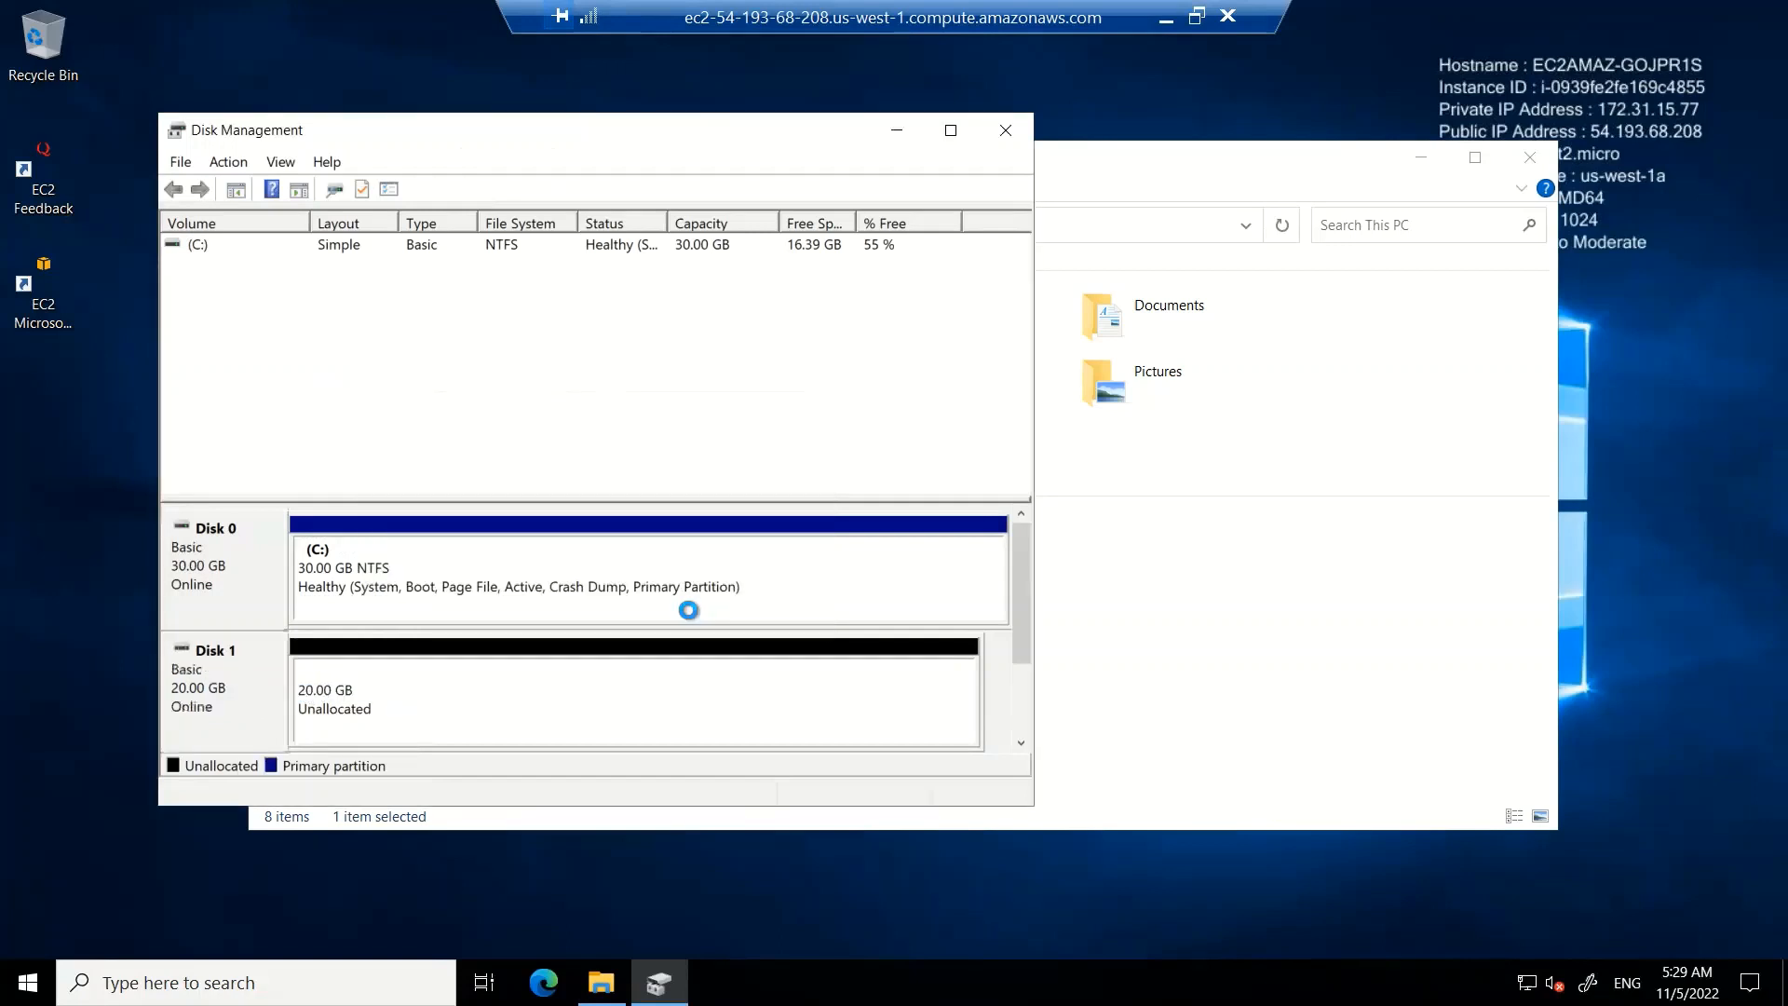
Start a new simple volume on Disk 1's unallocated space, keeping the 20477 MB size and drive letter D
{"action": "left_click", "coordinate": [631, 690]}
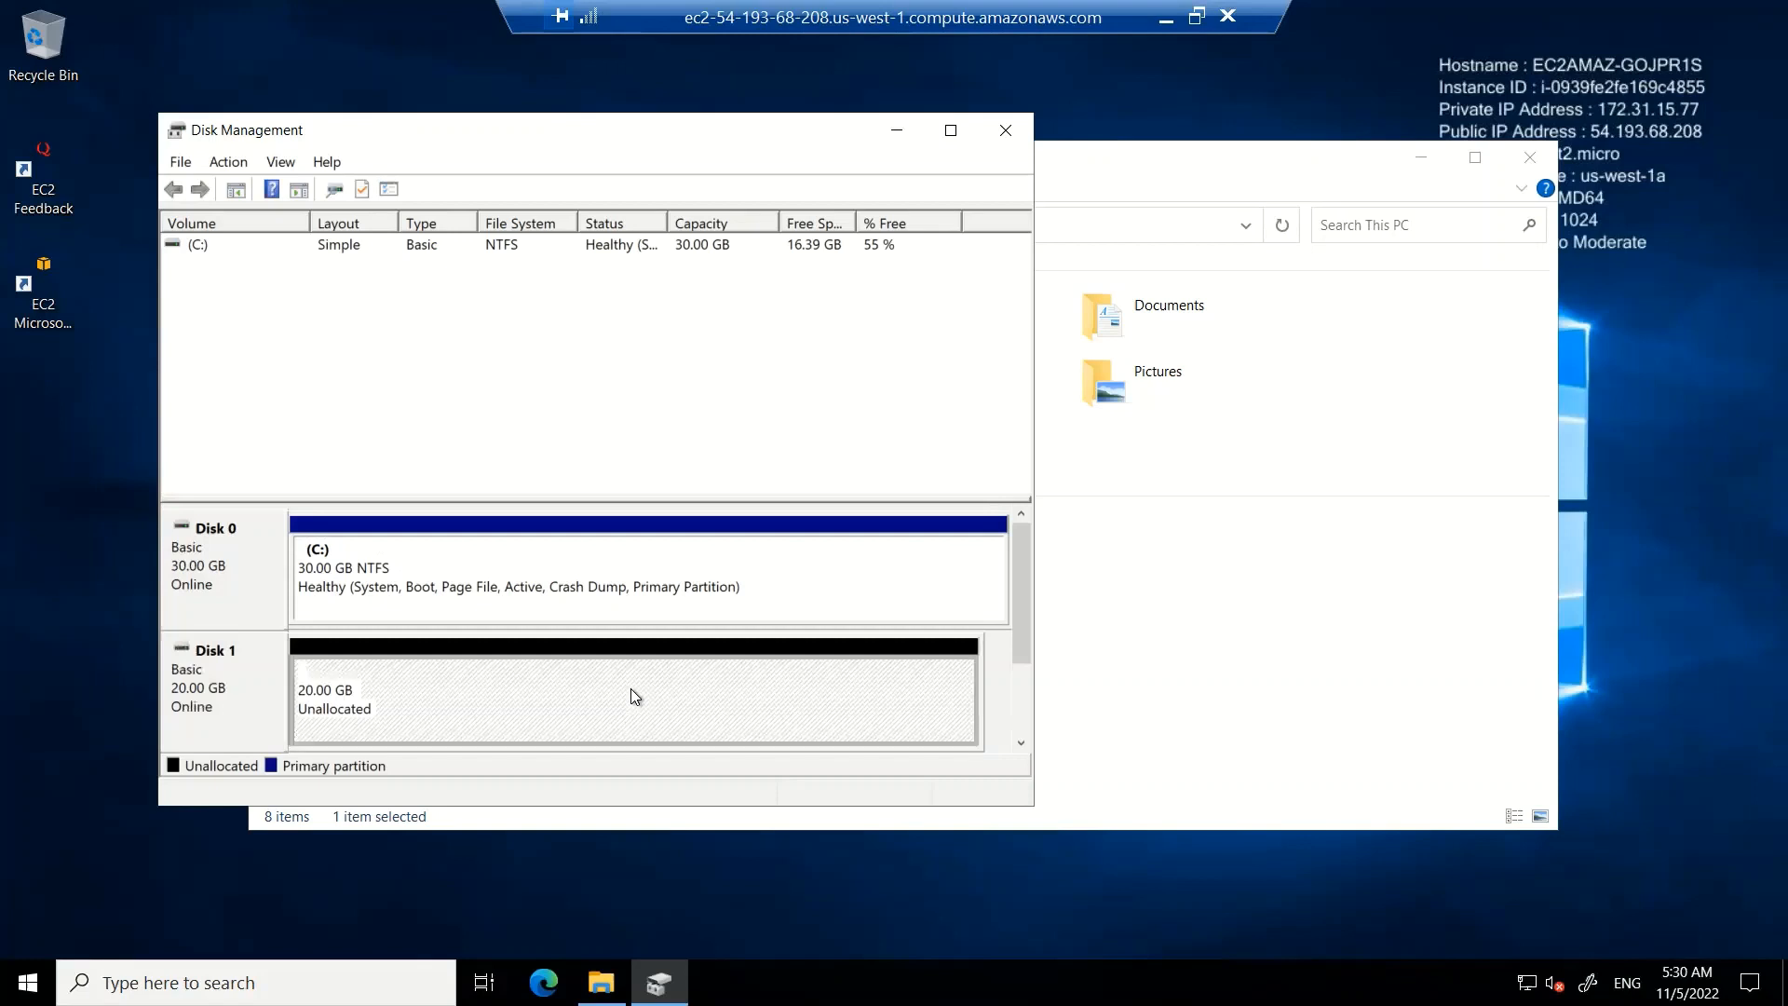
{"action": "right_click", "coordinate": [629, 690]}
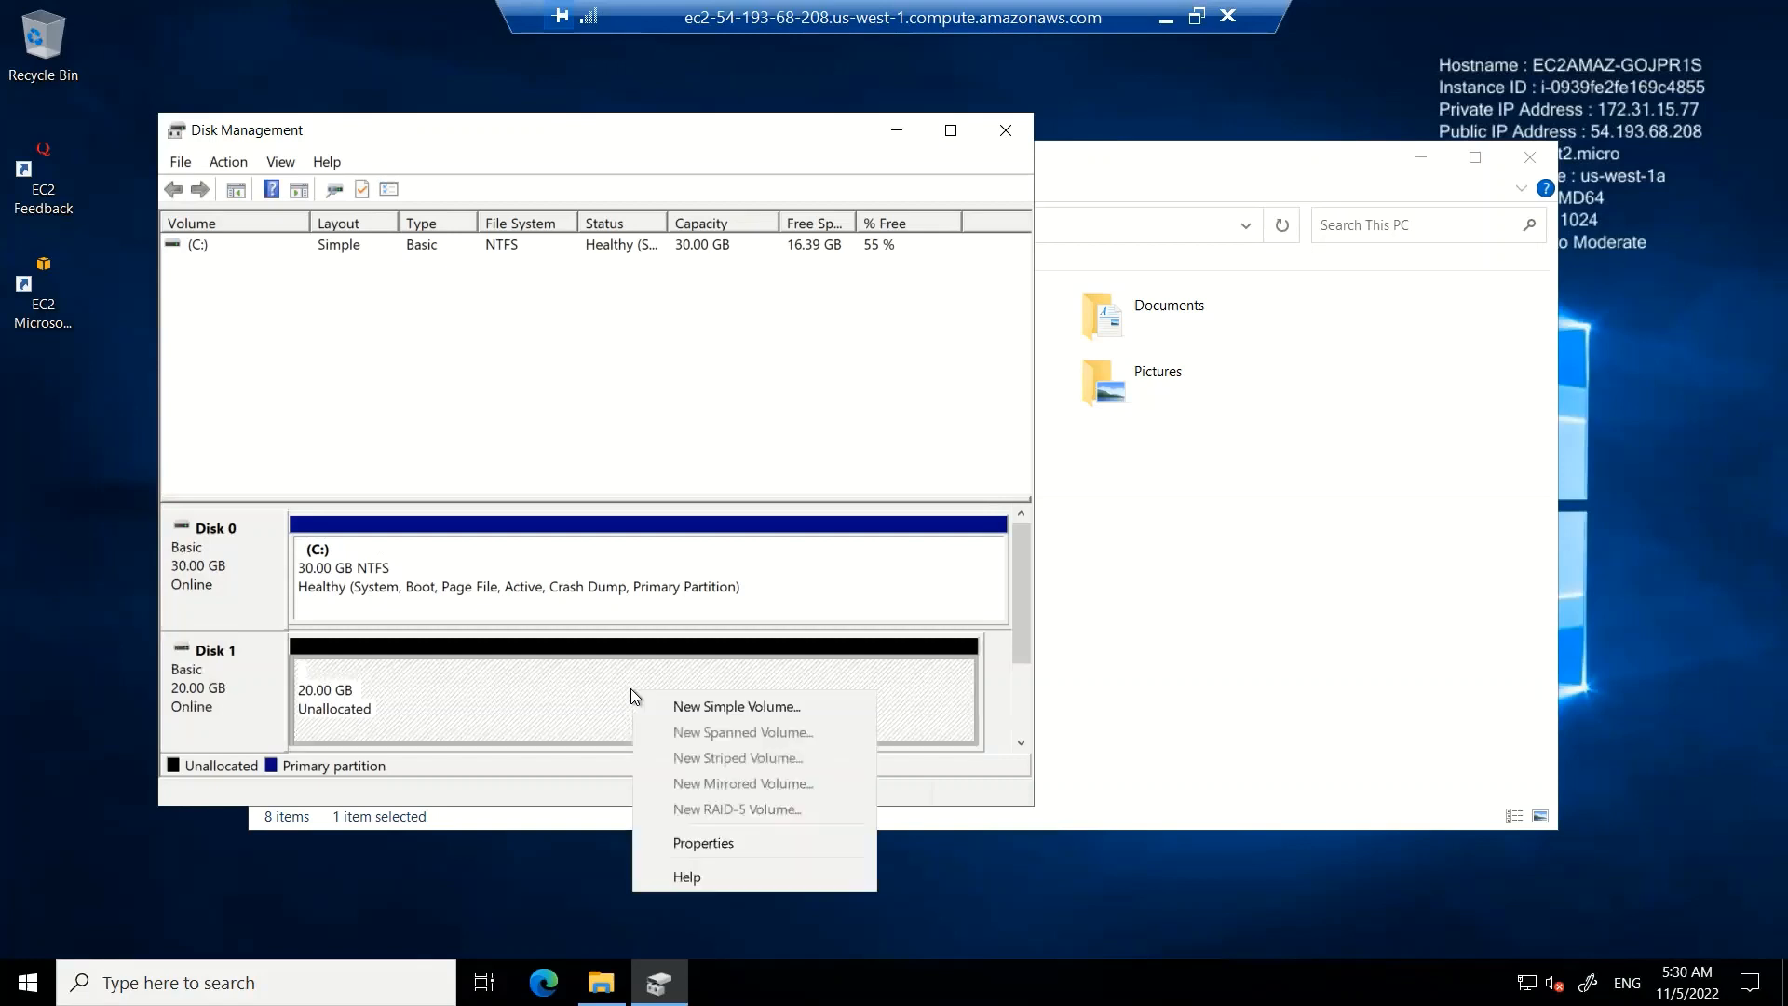
{"action": "left_click", "coordinate": [691, 706]}
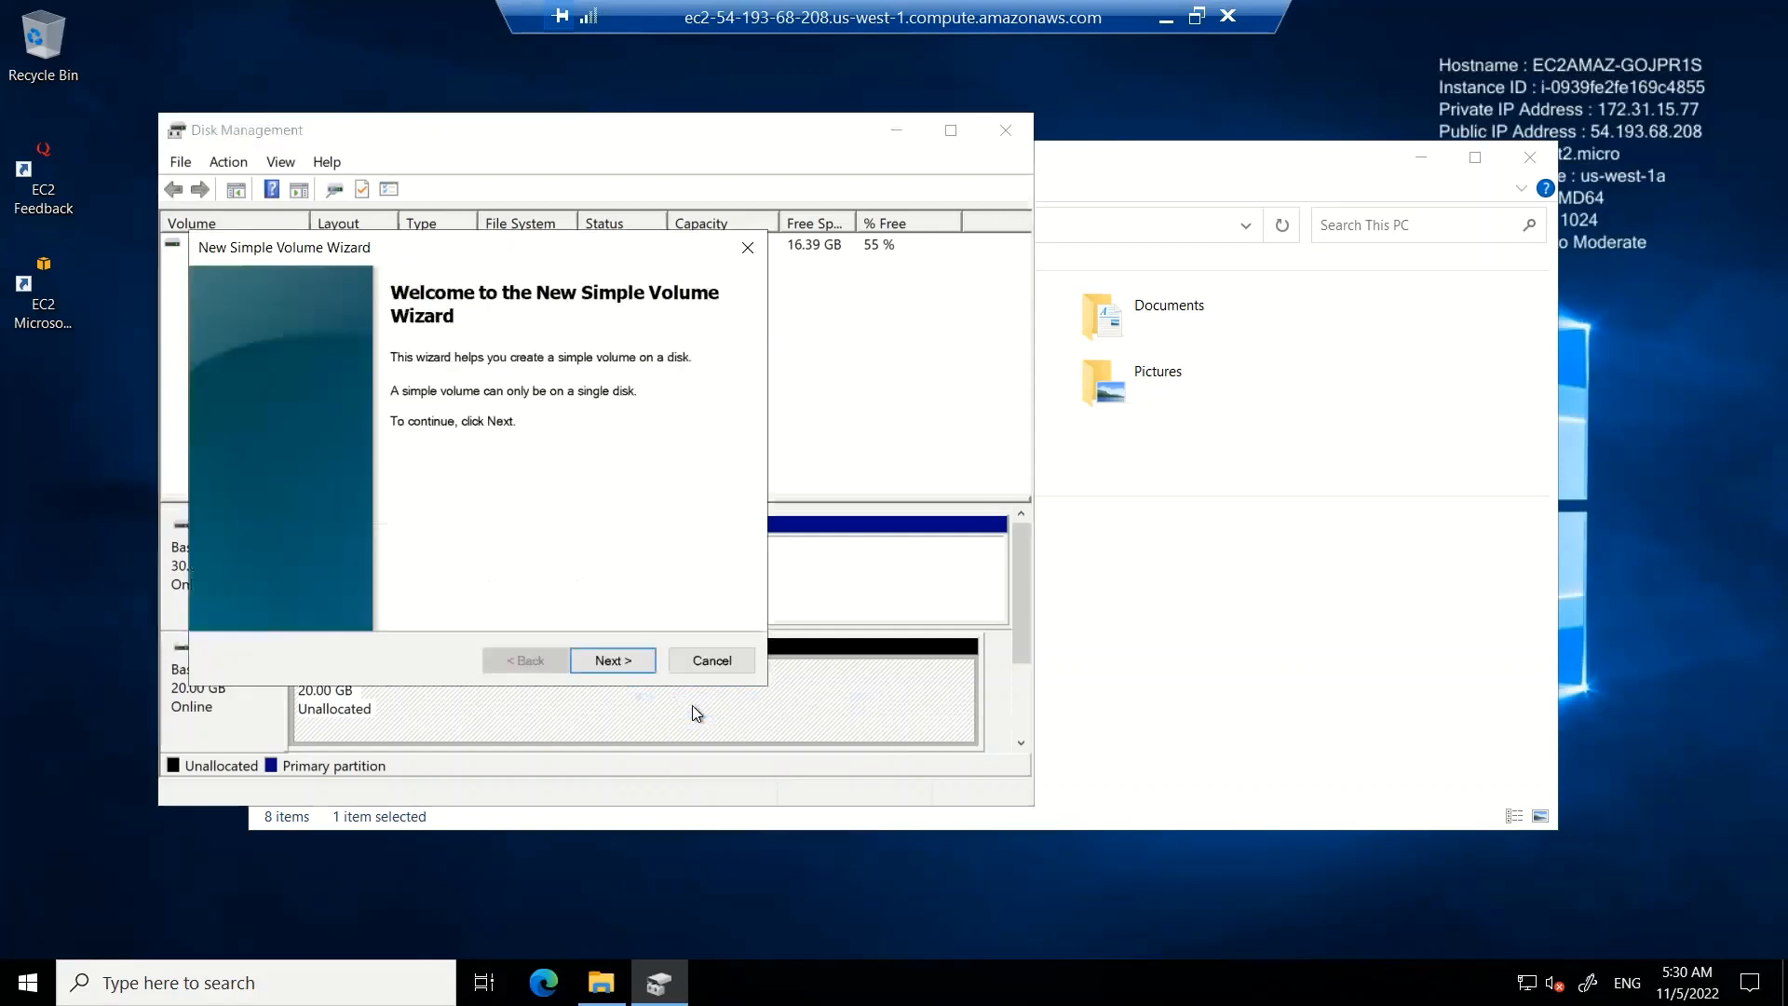
{"action": "left_click", "coordinate": [629, 659]}
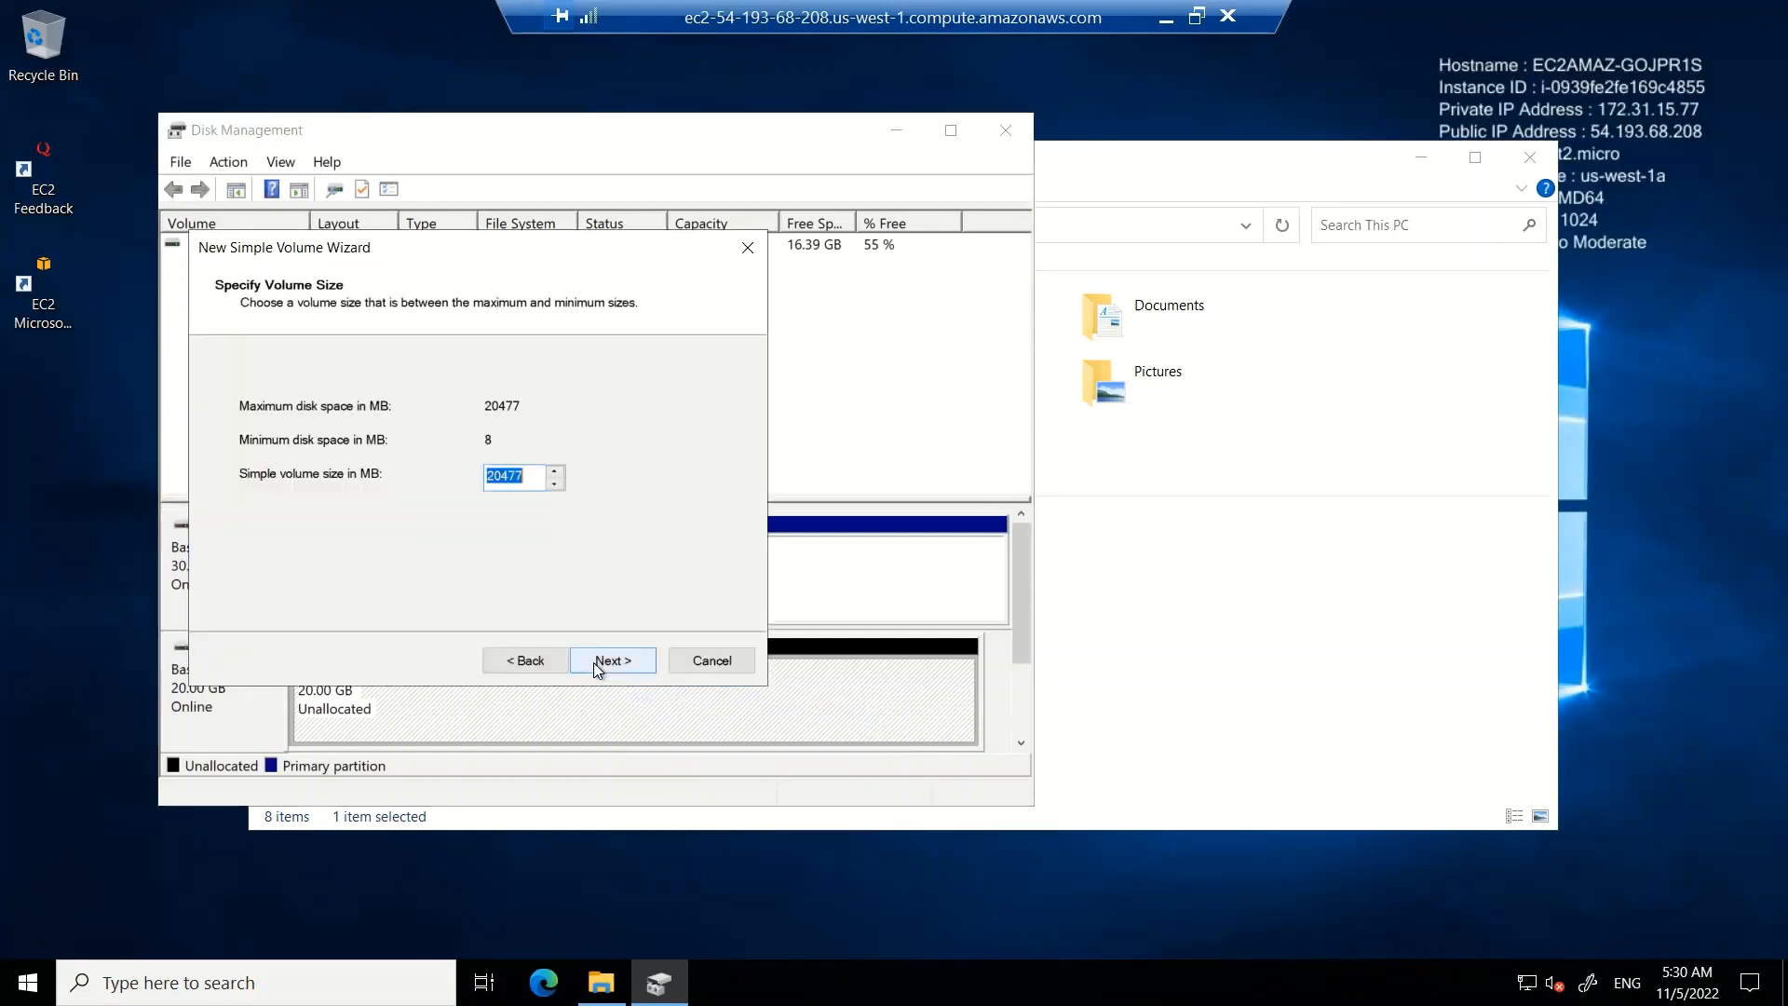
{"action": "left_click", "coordinate": [595, 662]}
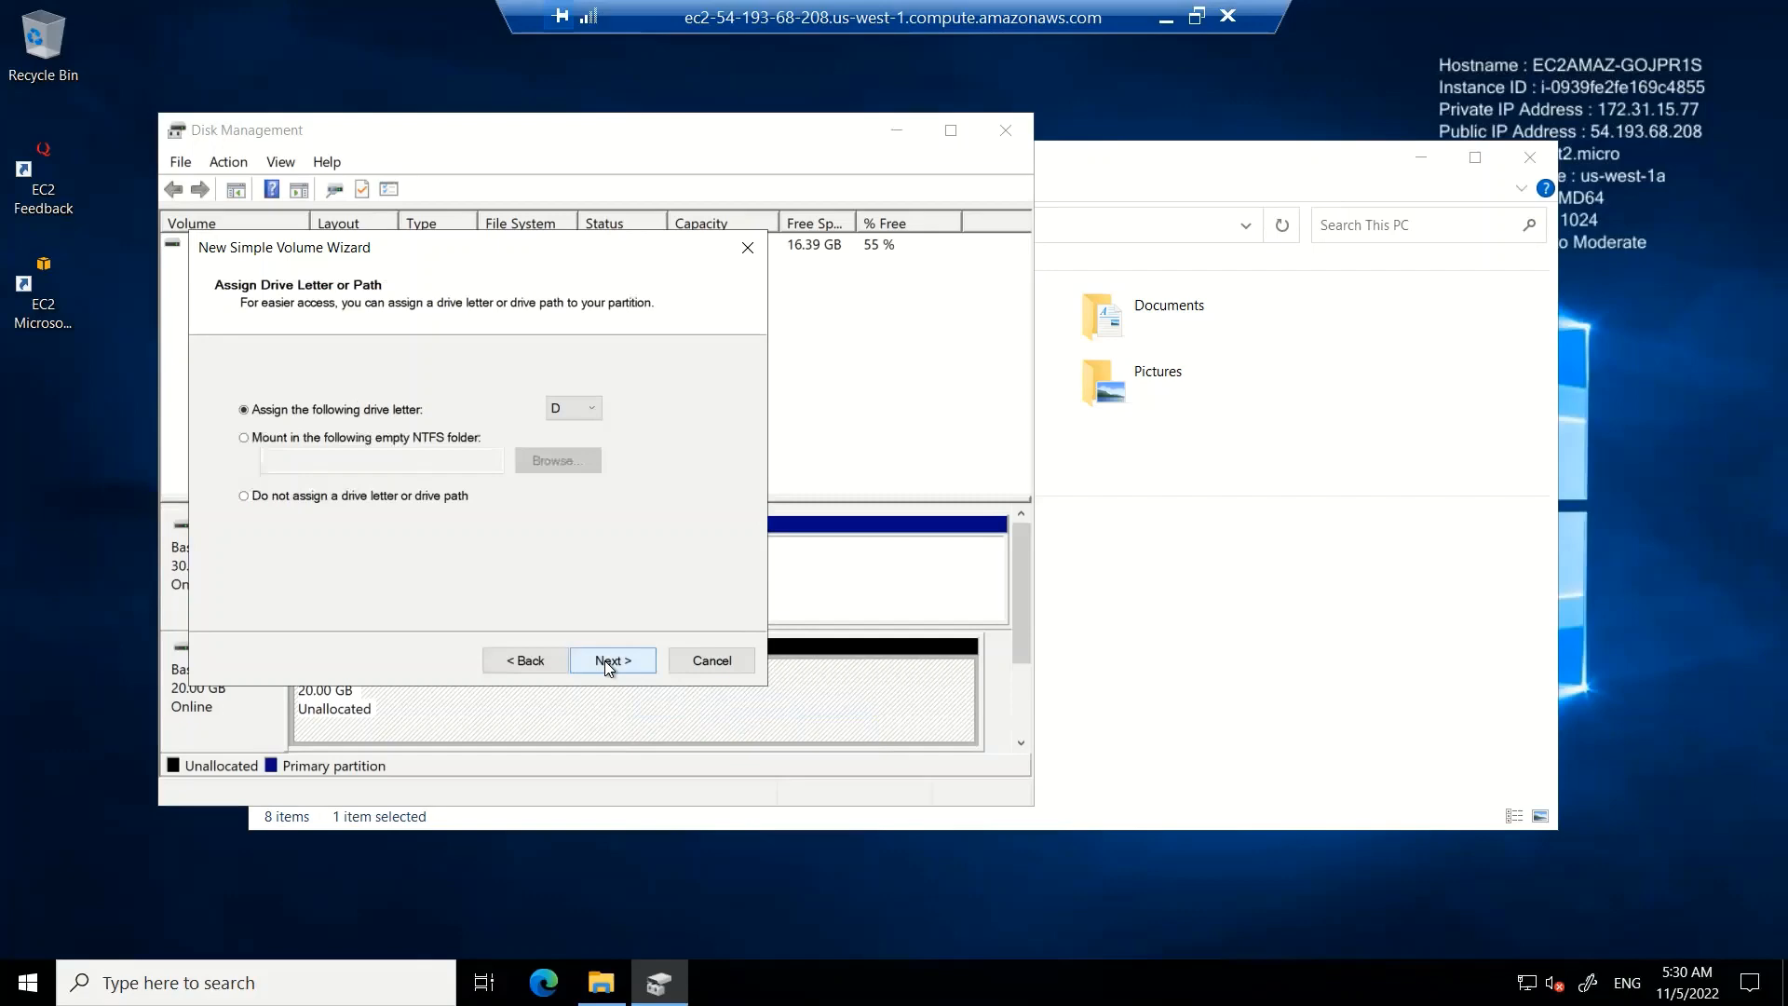
{"action": "left_click", "coordinate": [605, 661]}
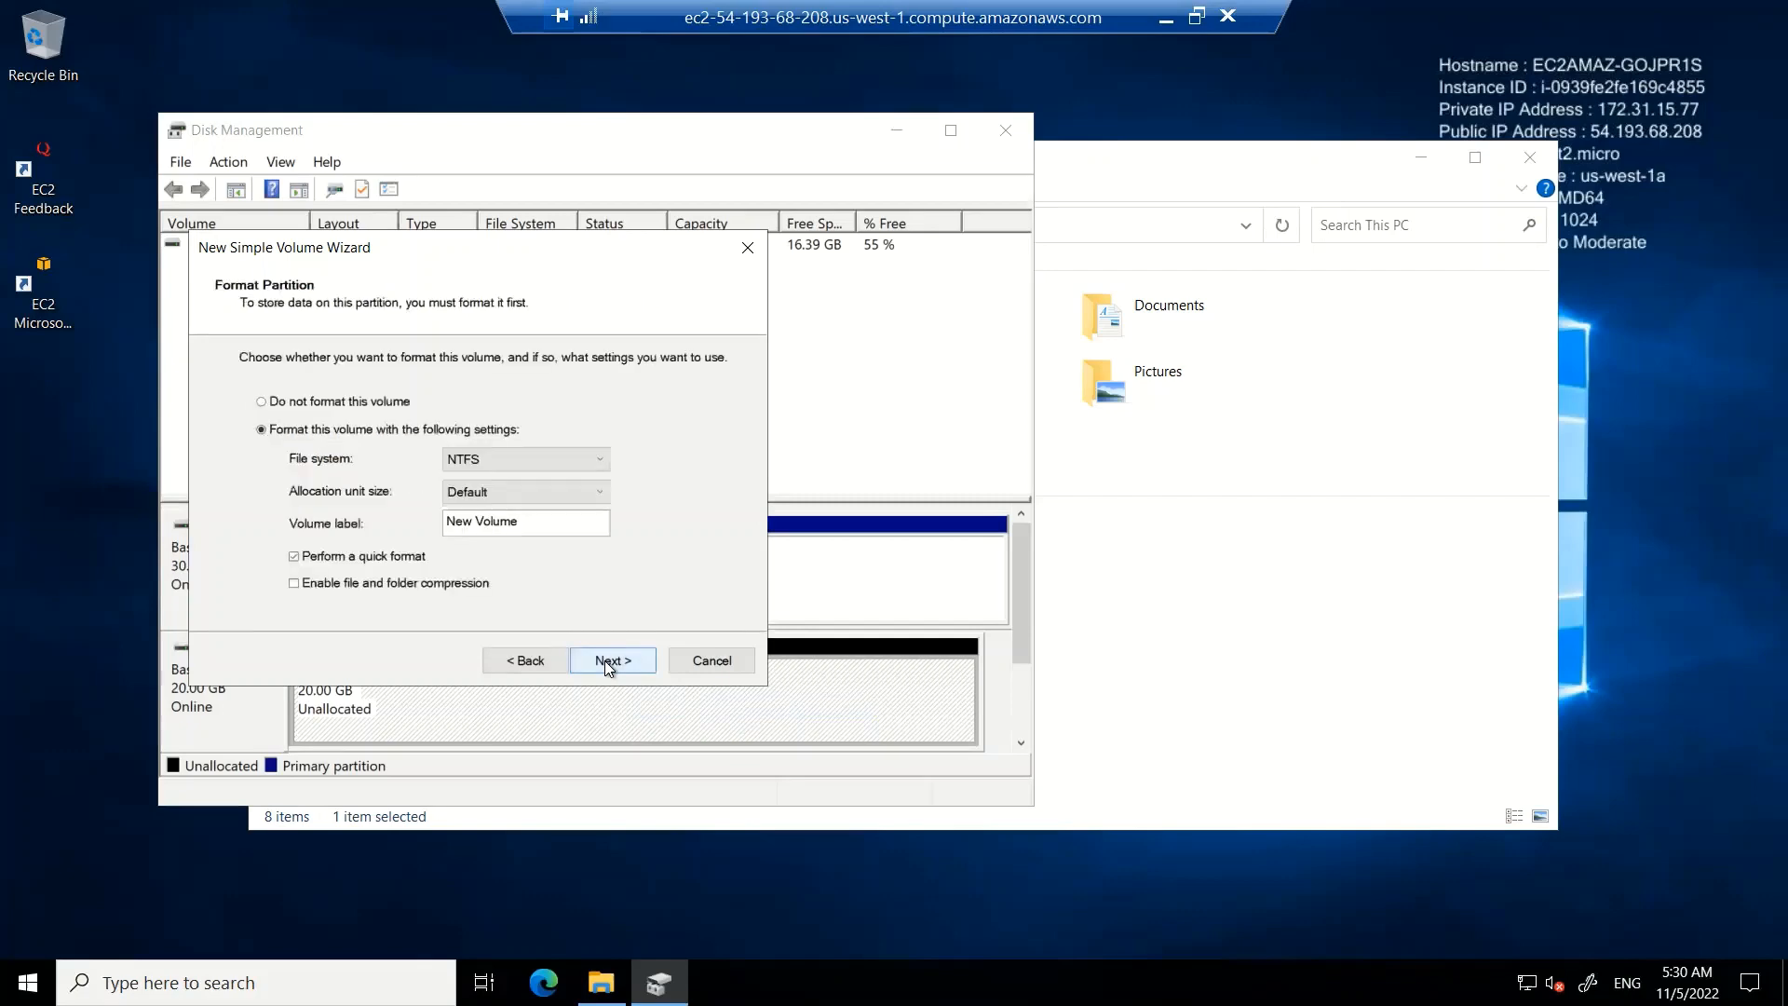
Set the volume label to Backup_disk with NTFS quick format and finish the wizard
{"action": "left_click_drag", "start_coordinate": [533, 526], "coordinate": [445, 523]}
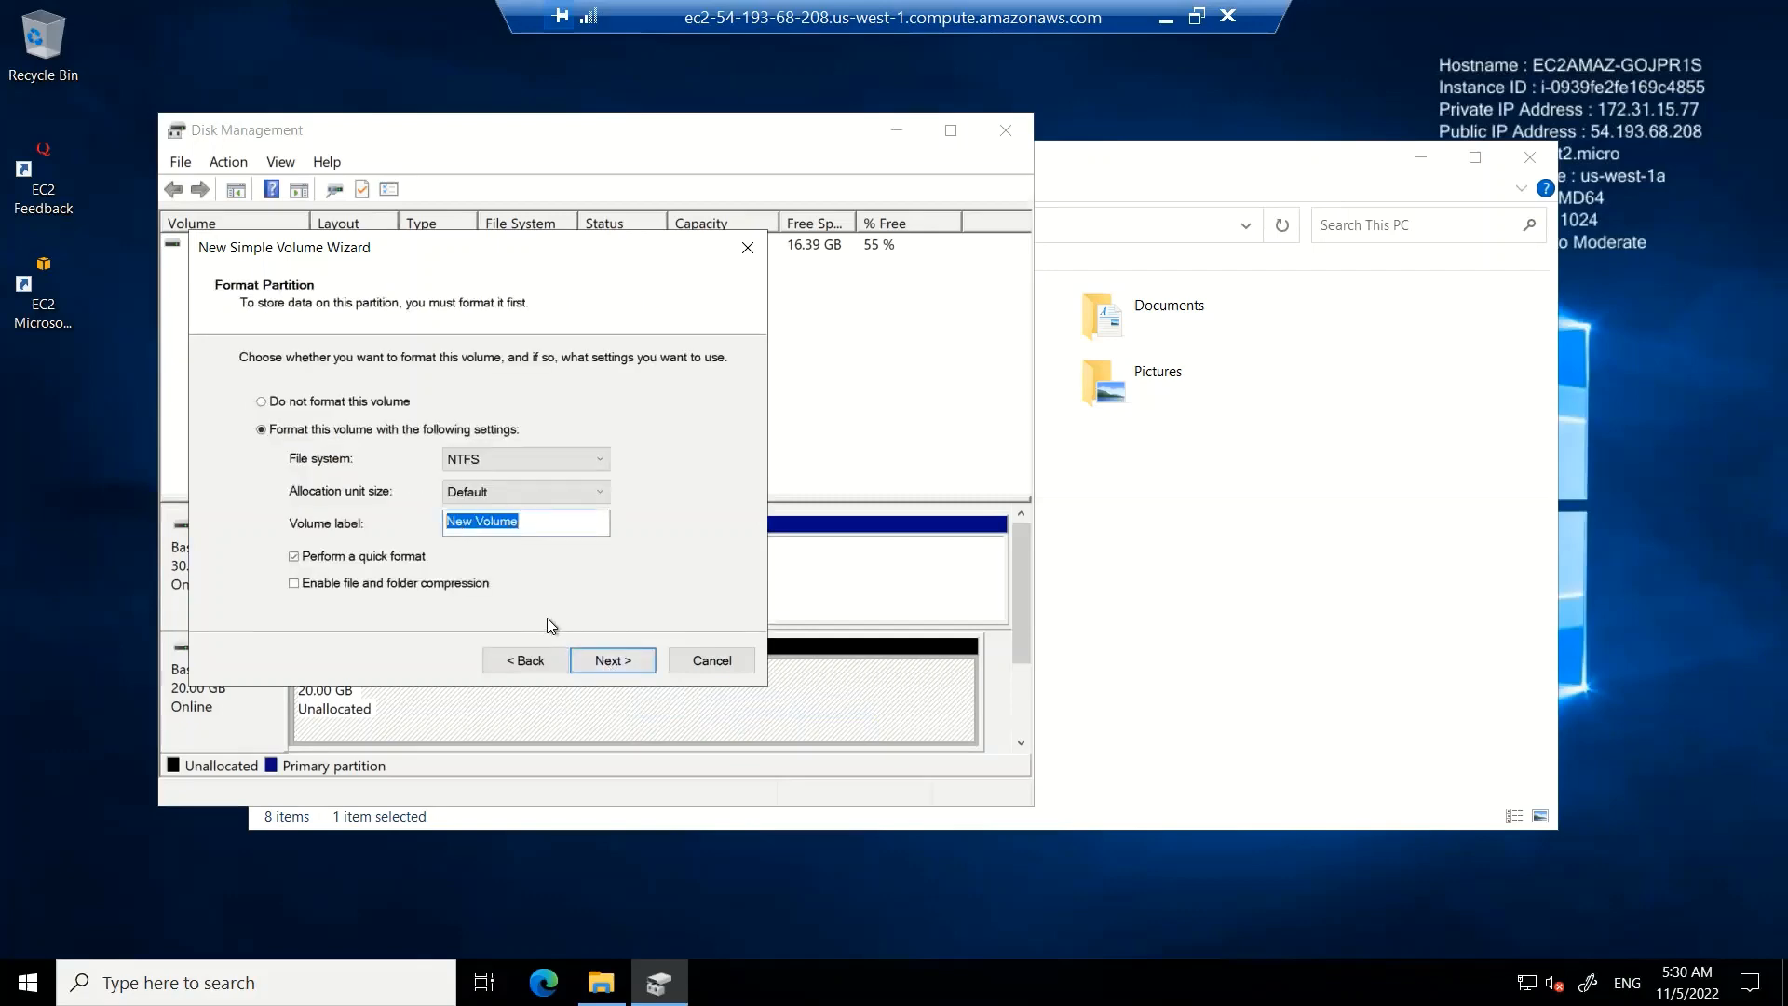
{"action": "type", "text": "Backup_sto"}
{"action": "key", "text": "BackSpace"}
{"action": "key", "text": "BackSpace"}
{"action": "key", "text": "BackSpace"}
{"action": "type", "text": "disk"}
{"action": "left_click", "coordinate": [613, 659]}
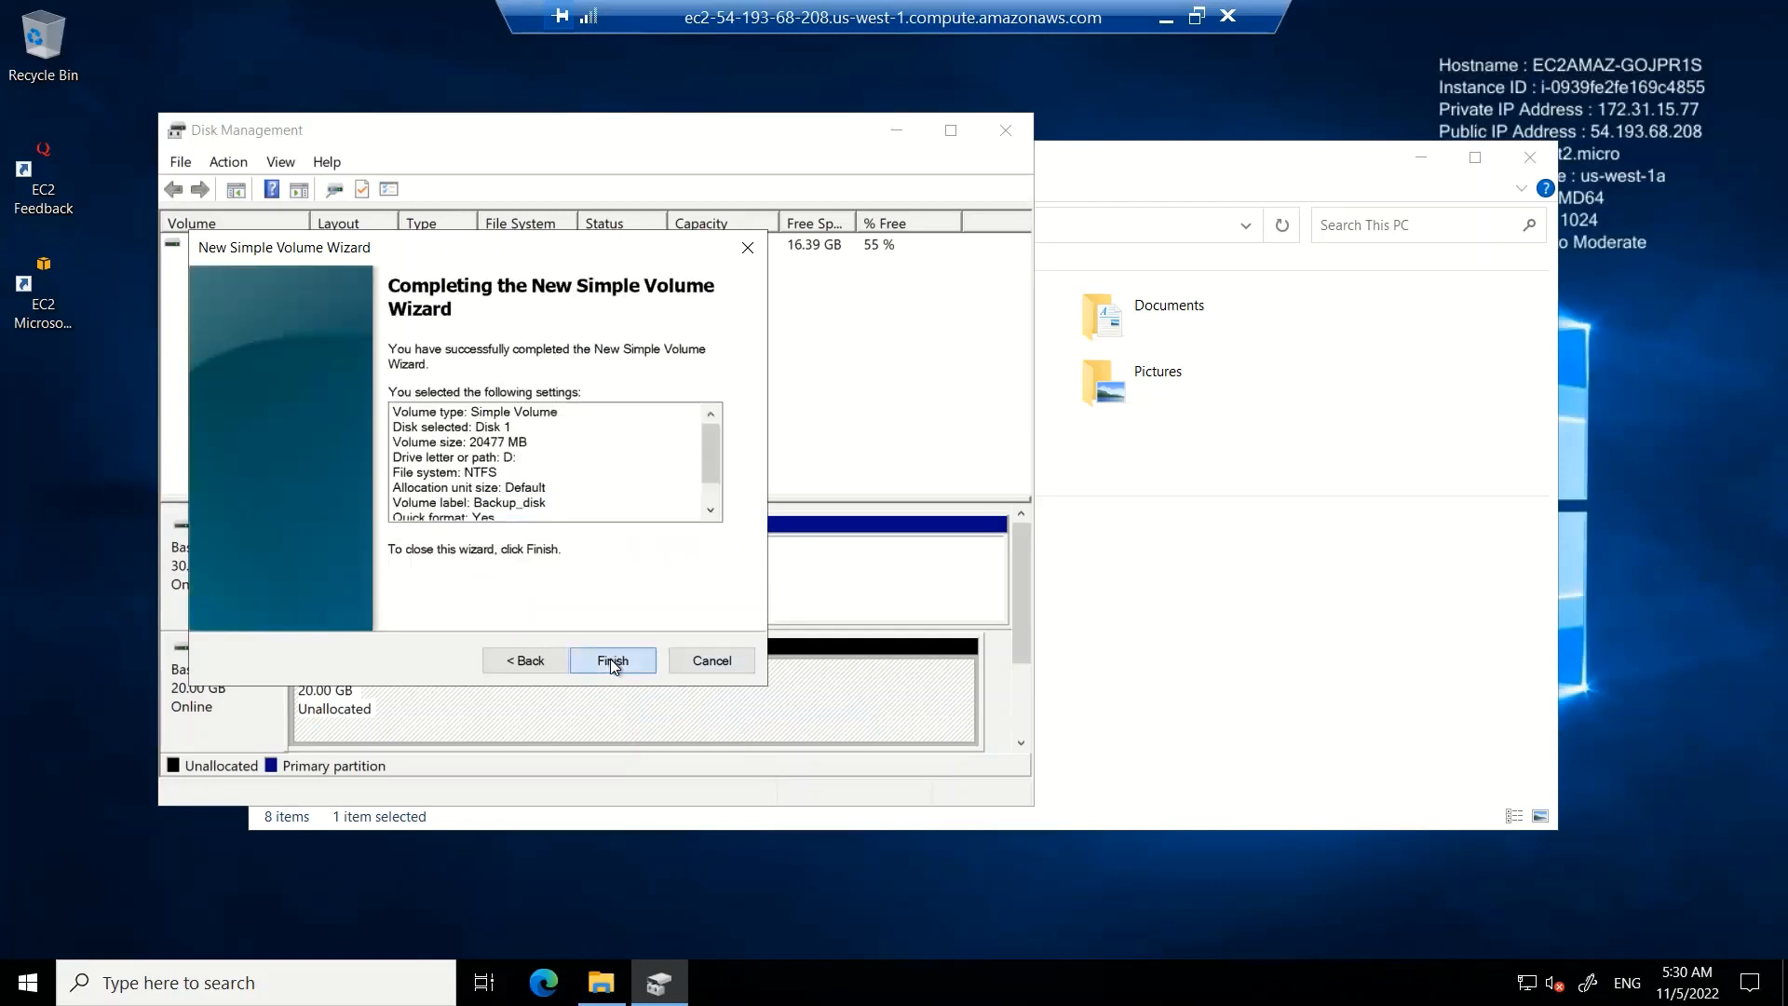
{"action": "left_click", "coordinate": [611, 660]}
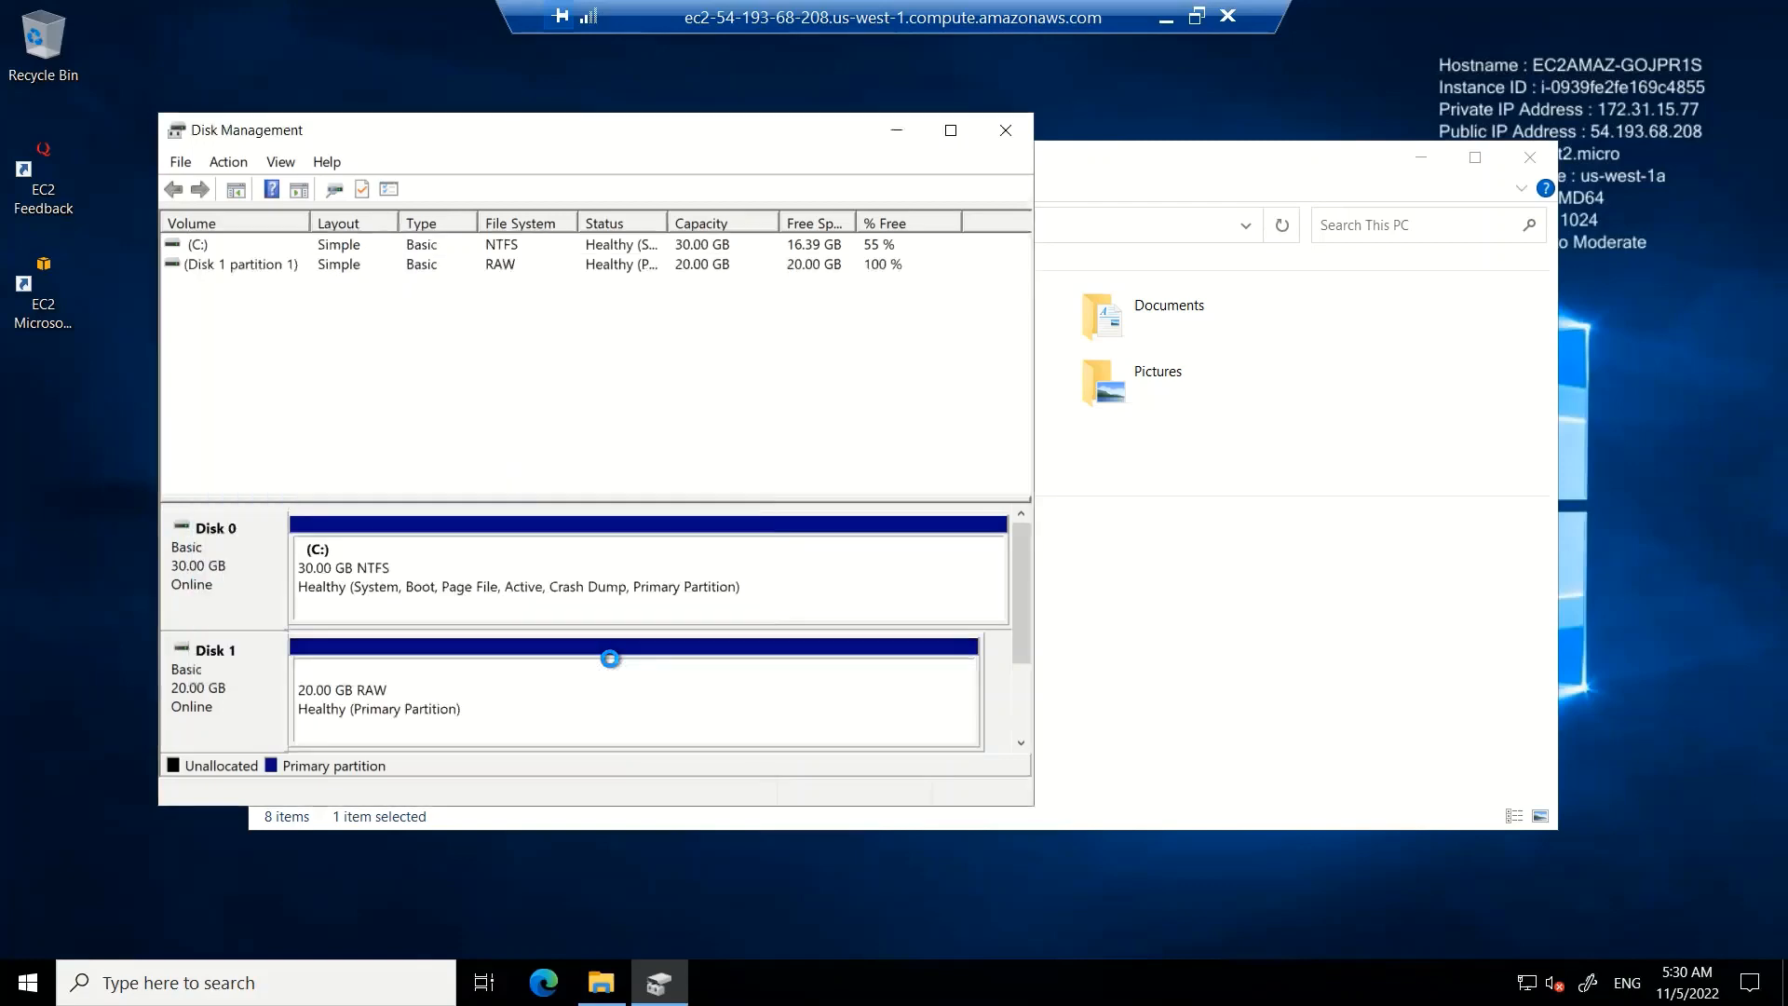
Close Disk Management, check the new Backup_disk (D:) drive in File Explorer, and close it
{"action": "left_click", "coordinate": [1007, 133]}
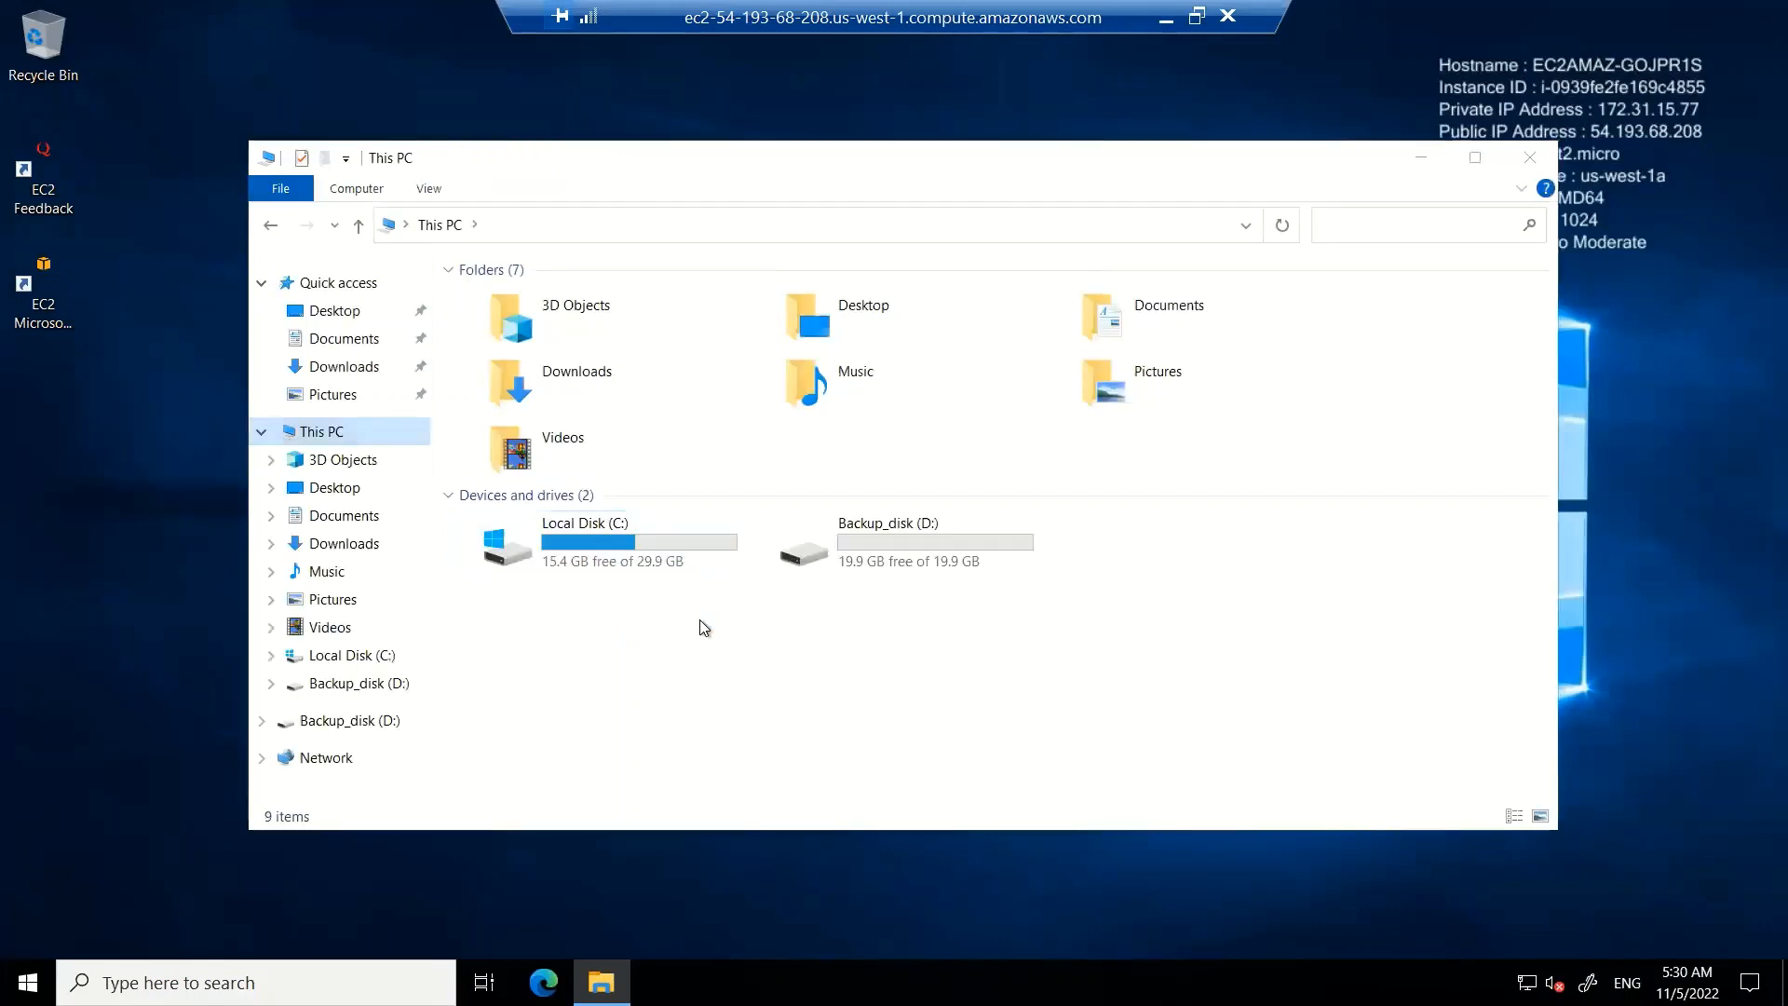
{"action": "left_click", "coordinate": [911, 542]}
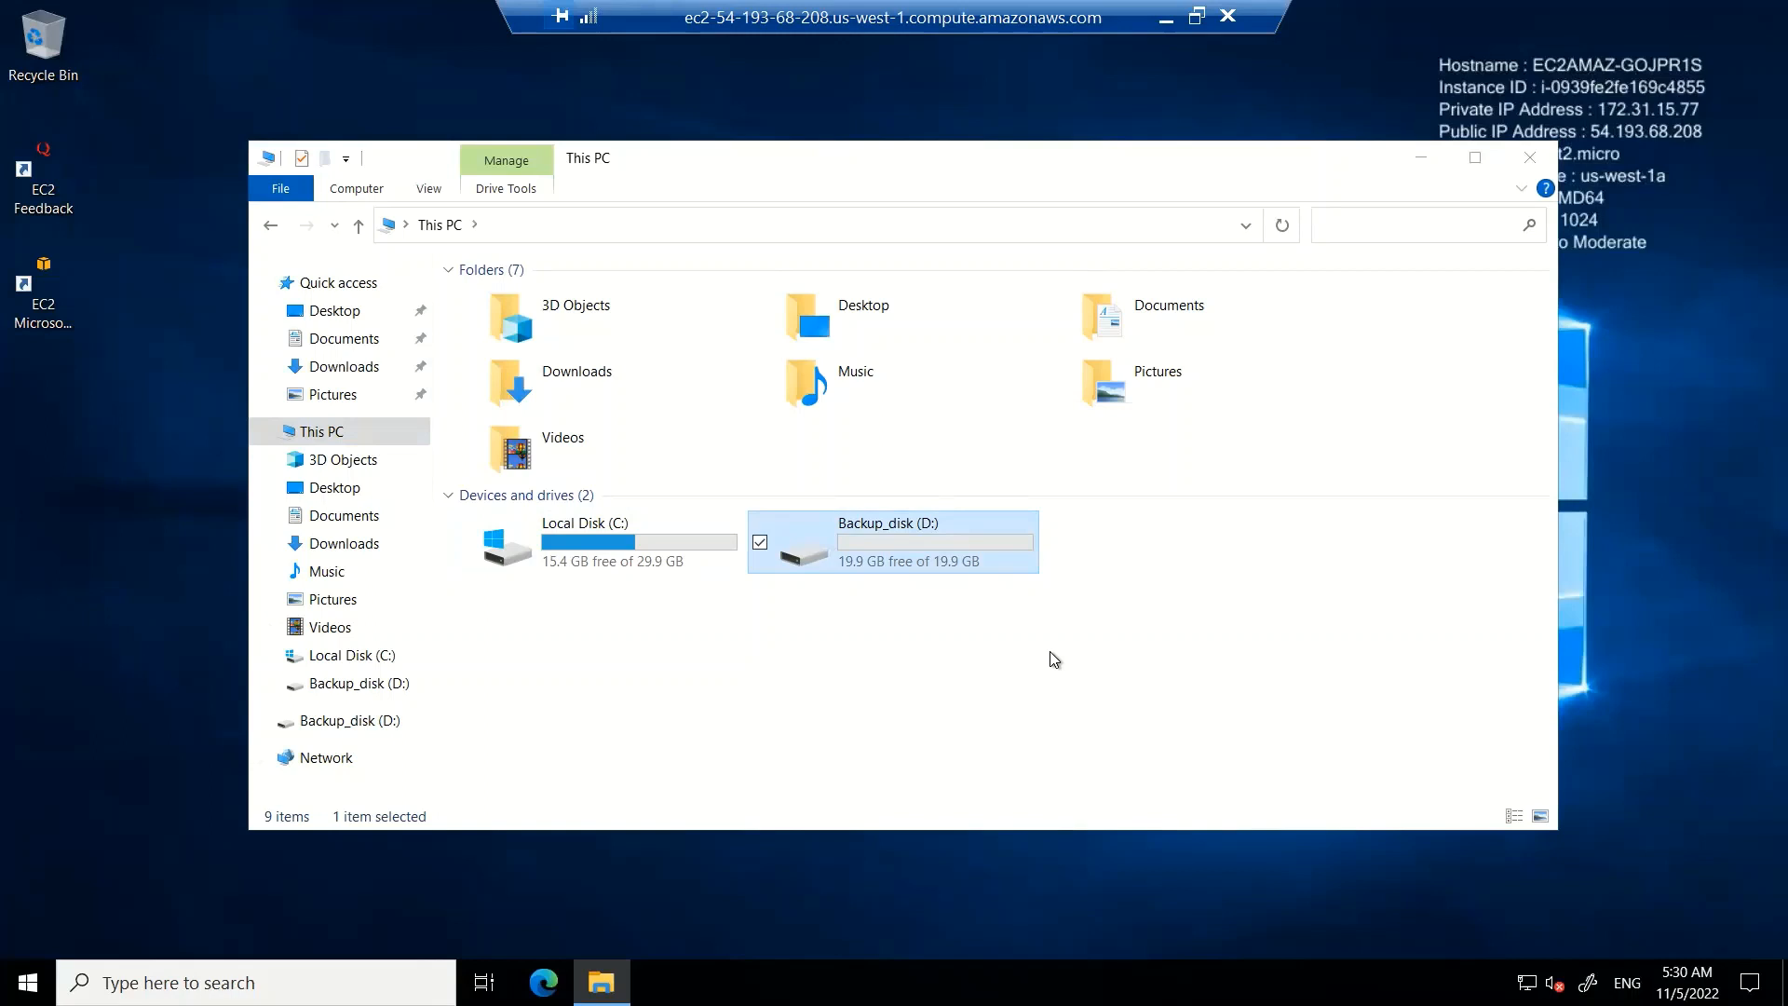
{"action": "left_click", "coordinate": [1530, 160]}
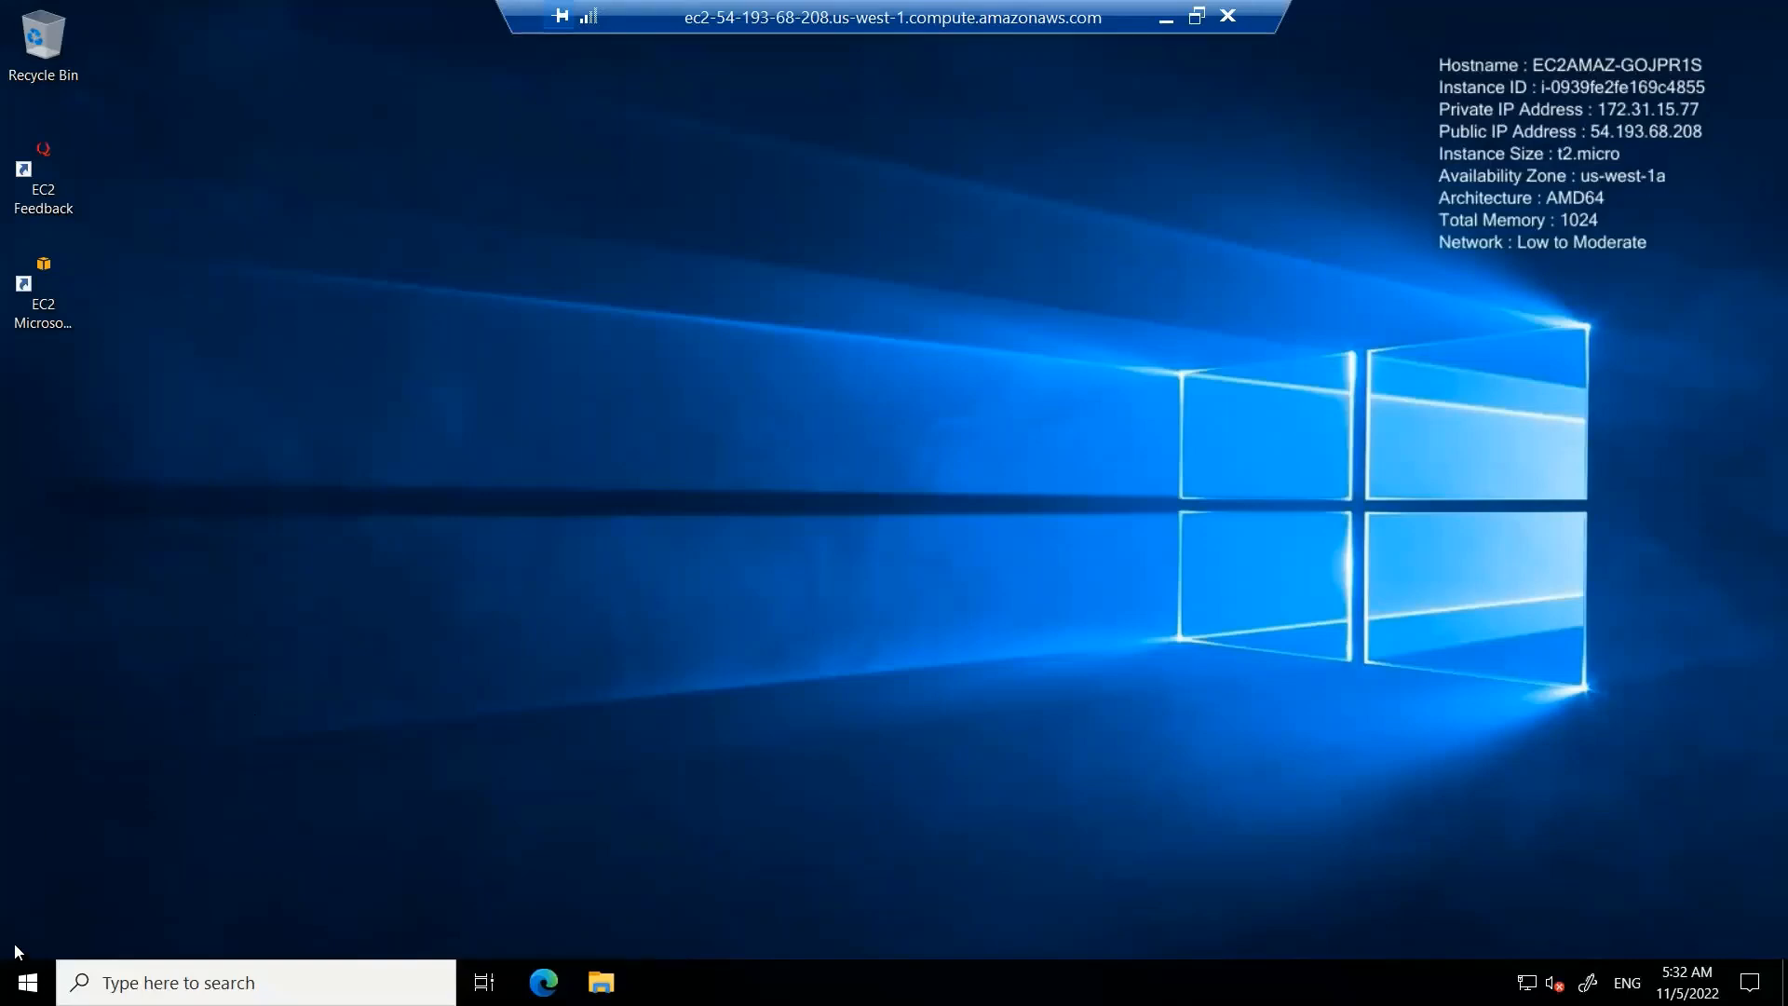
Open Server Manager from the Start menu and dismiss the Windows Admin Center prompt
{"action": "left_click", "coordinate": [28, 982]}
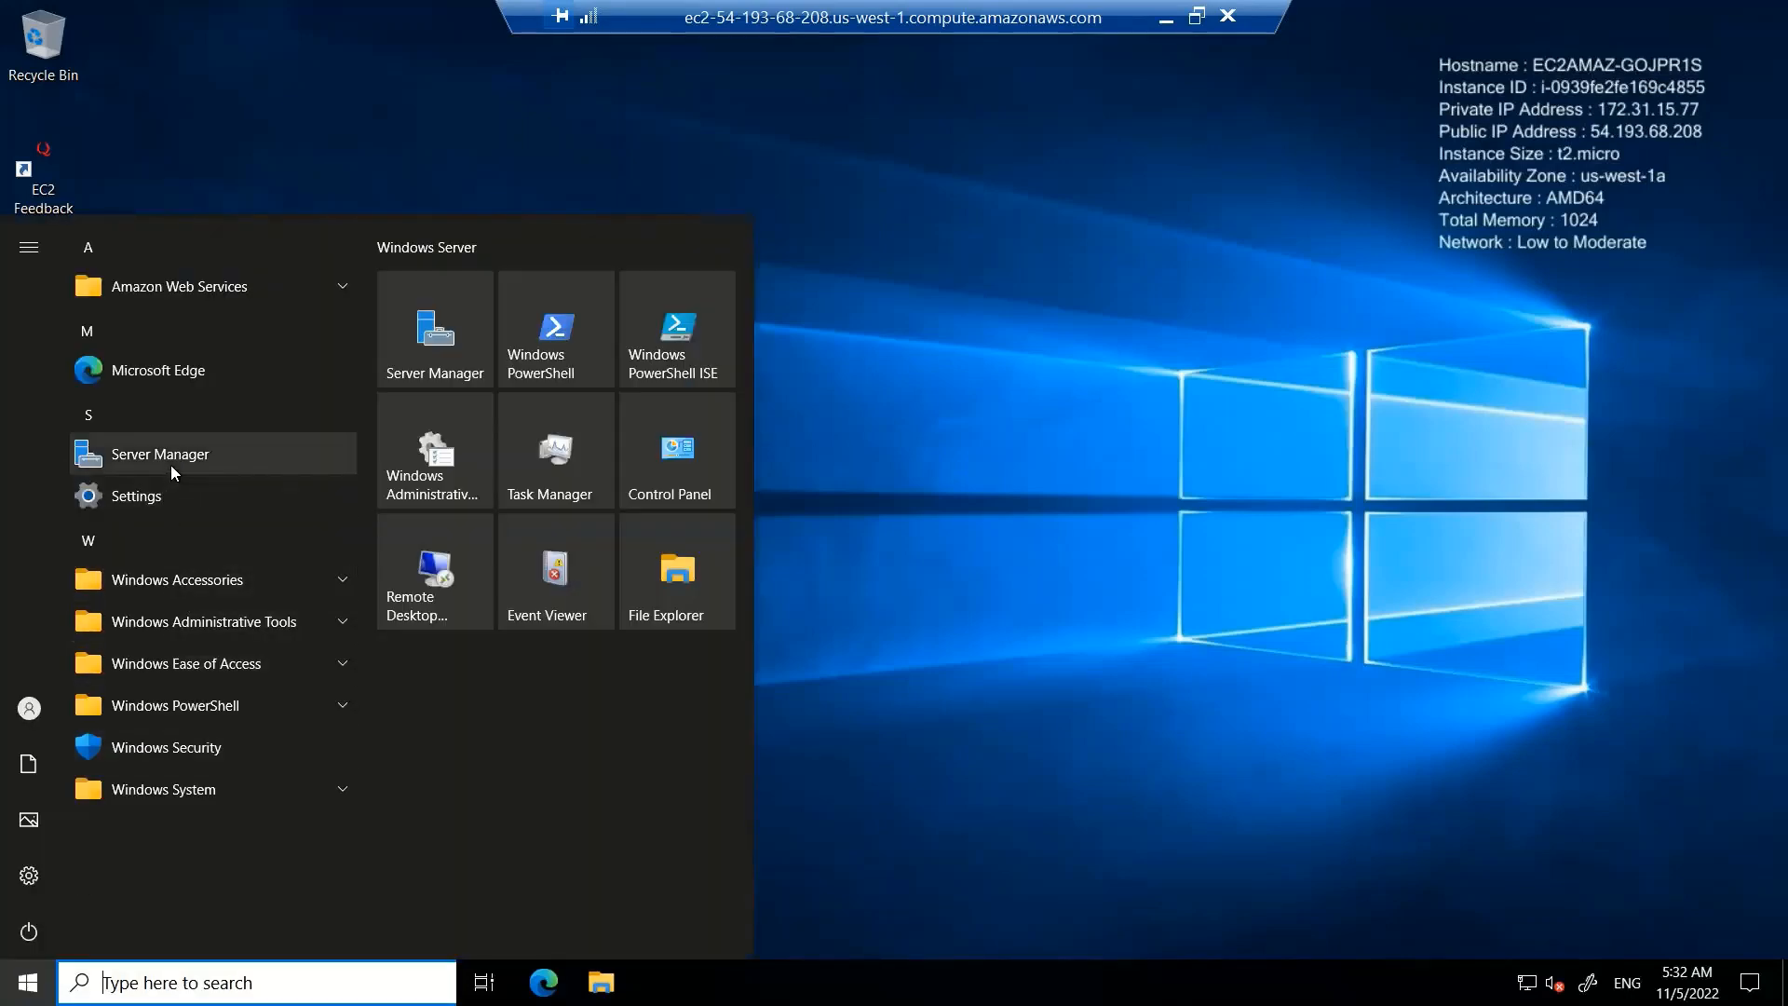
{"action": "left_click", "coordinate": [135, 437]}
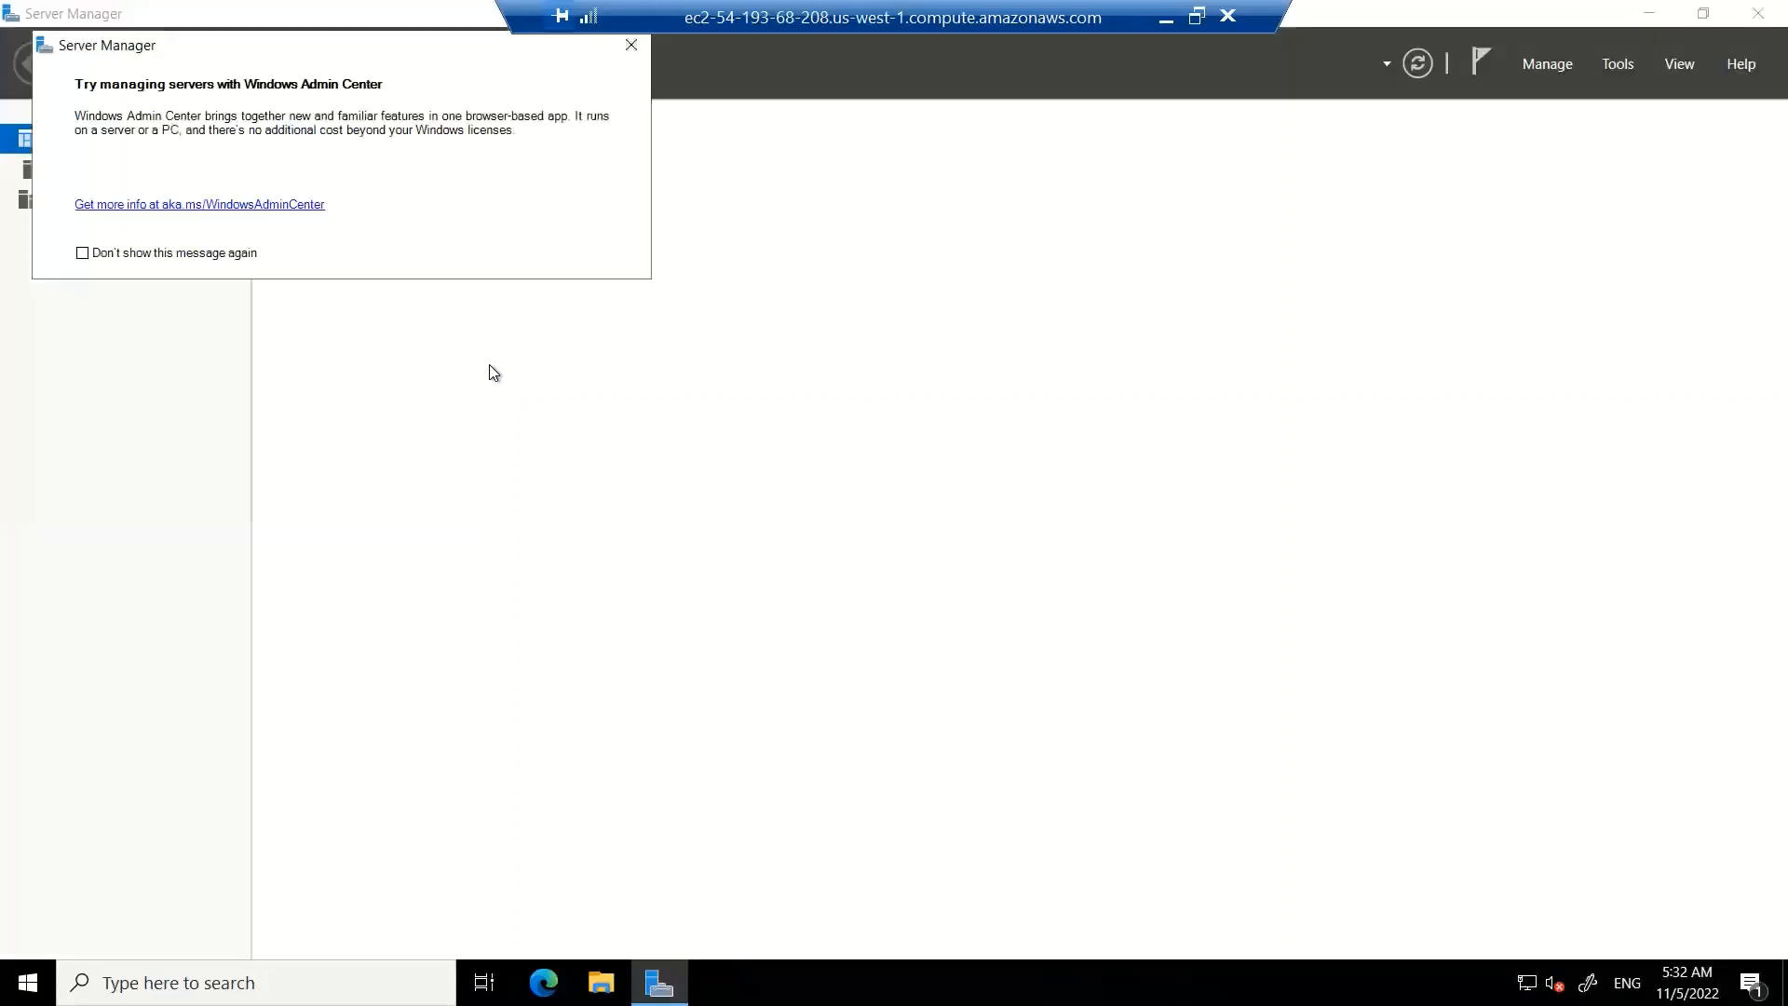
{"action": "left_click_drag", "start_coordinate": [405, 39], "coordinate": [448, 322]}
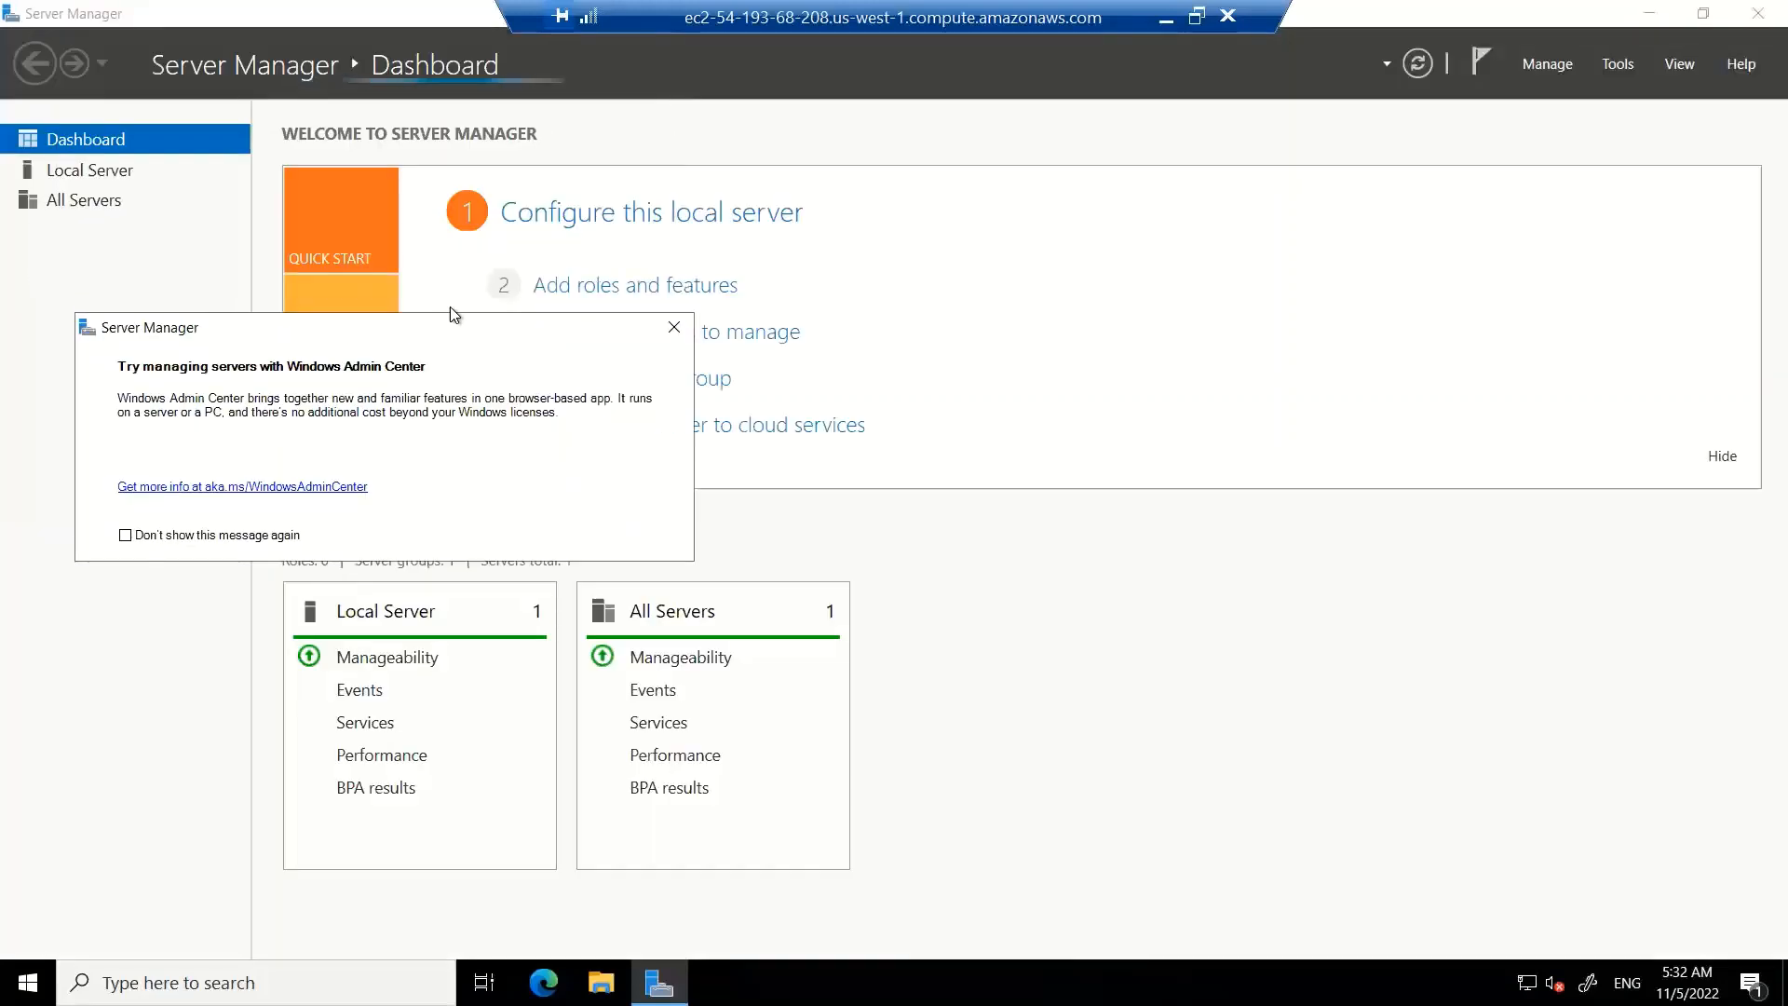
{"action": "left_click", "coordinate": [671, 330]}
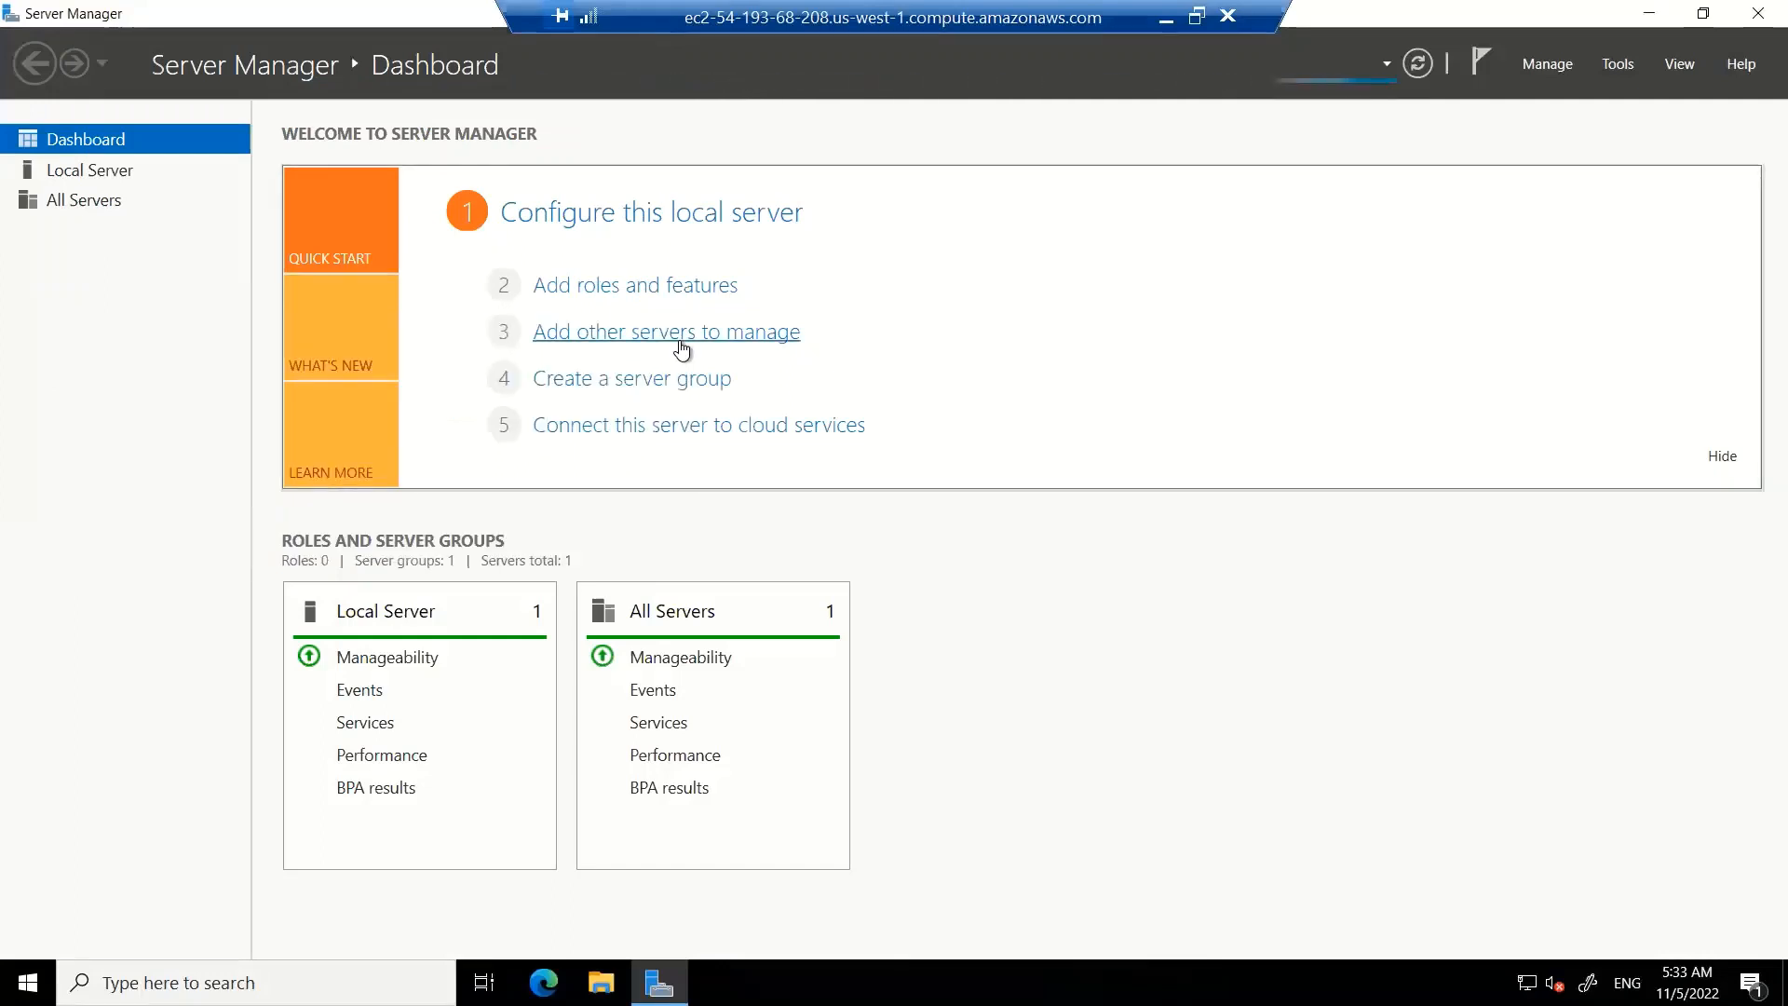
Try twice to start the Add Roles and Features wizard before data collection finishes
{"action": "left_click", "coordinate": [619, 293]}
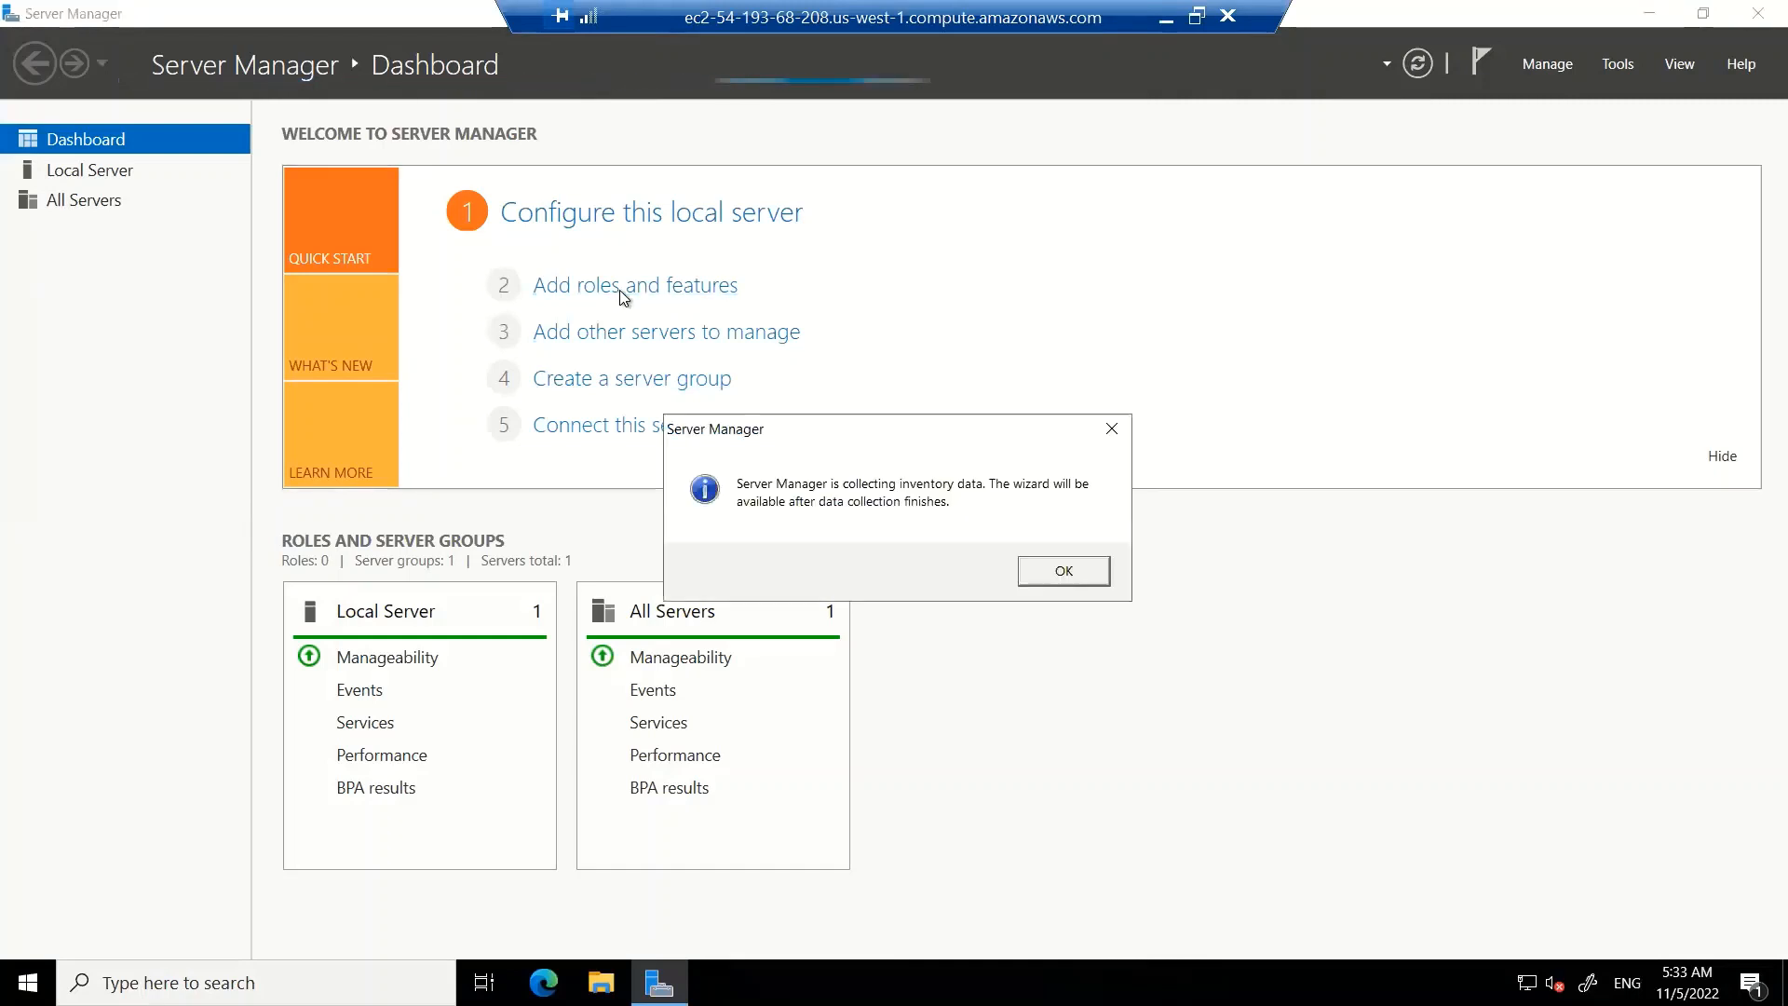
{"action": "left_click", "coordinate": [1061, 571]}
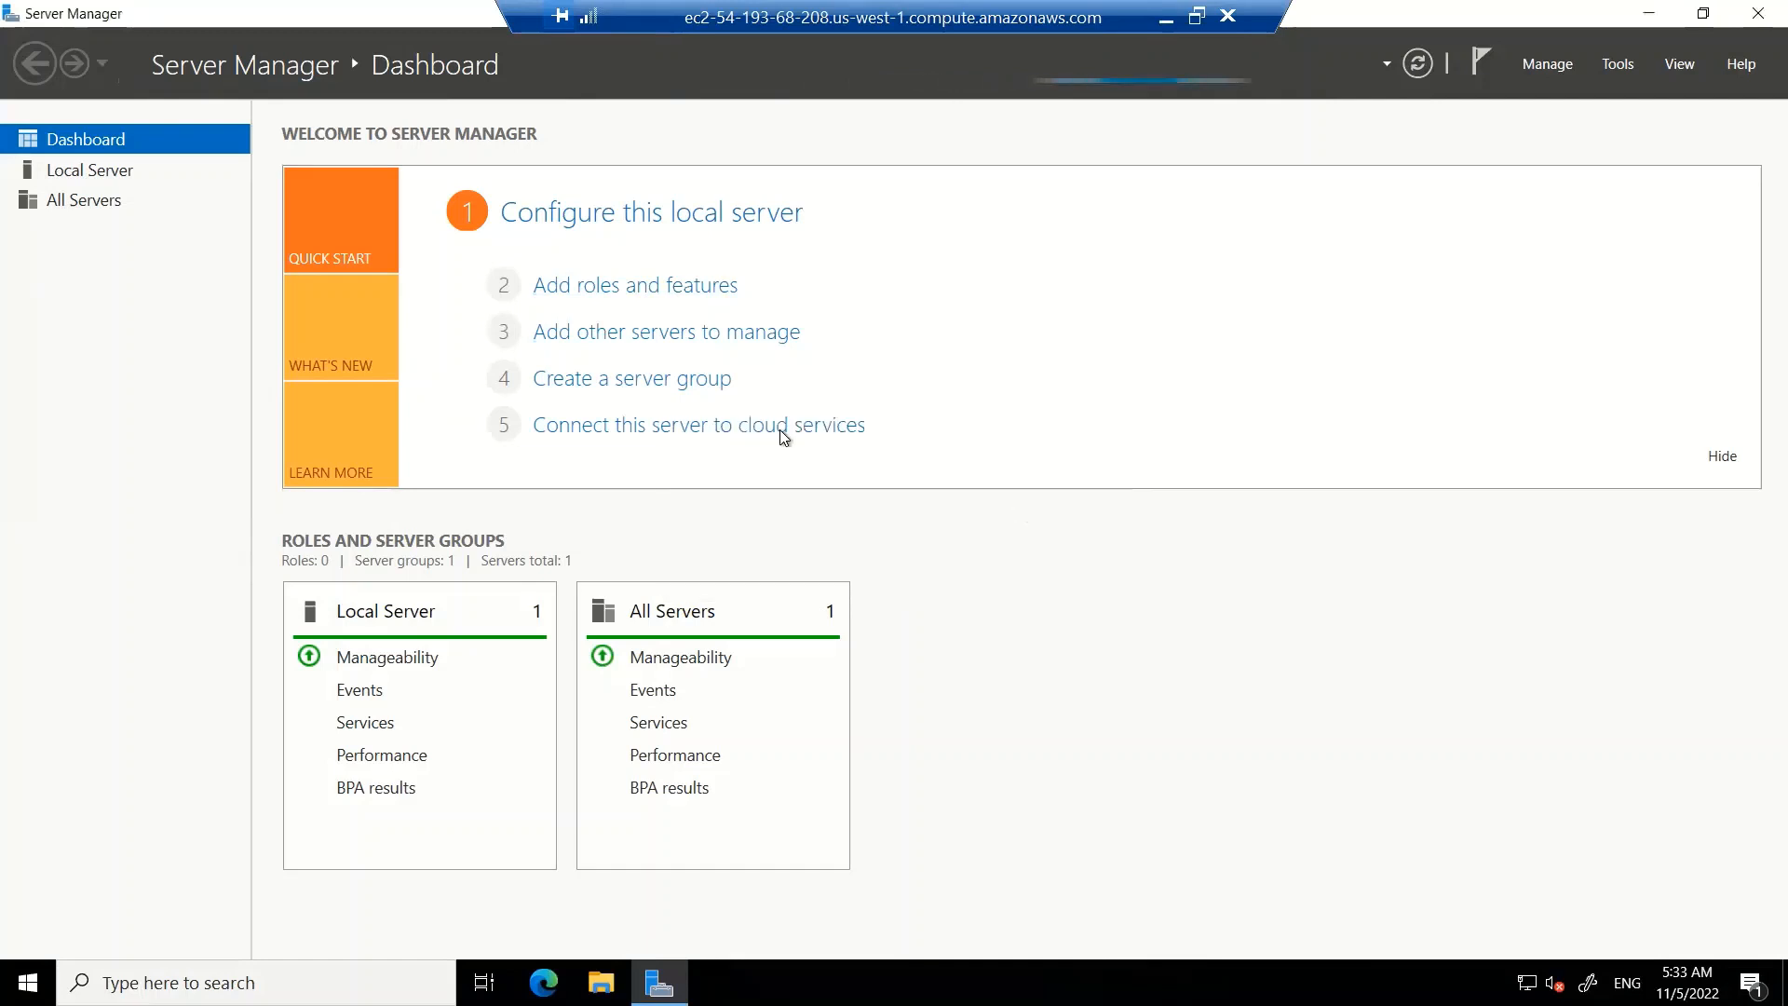
{"action": "left_click", "coordinate": [585, 292]}
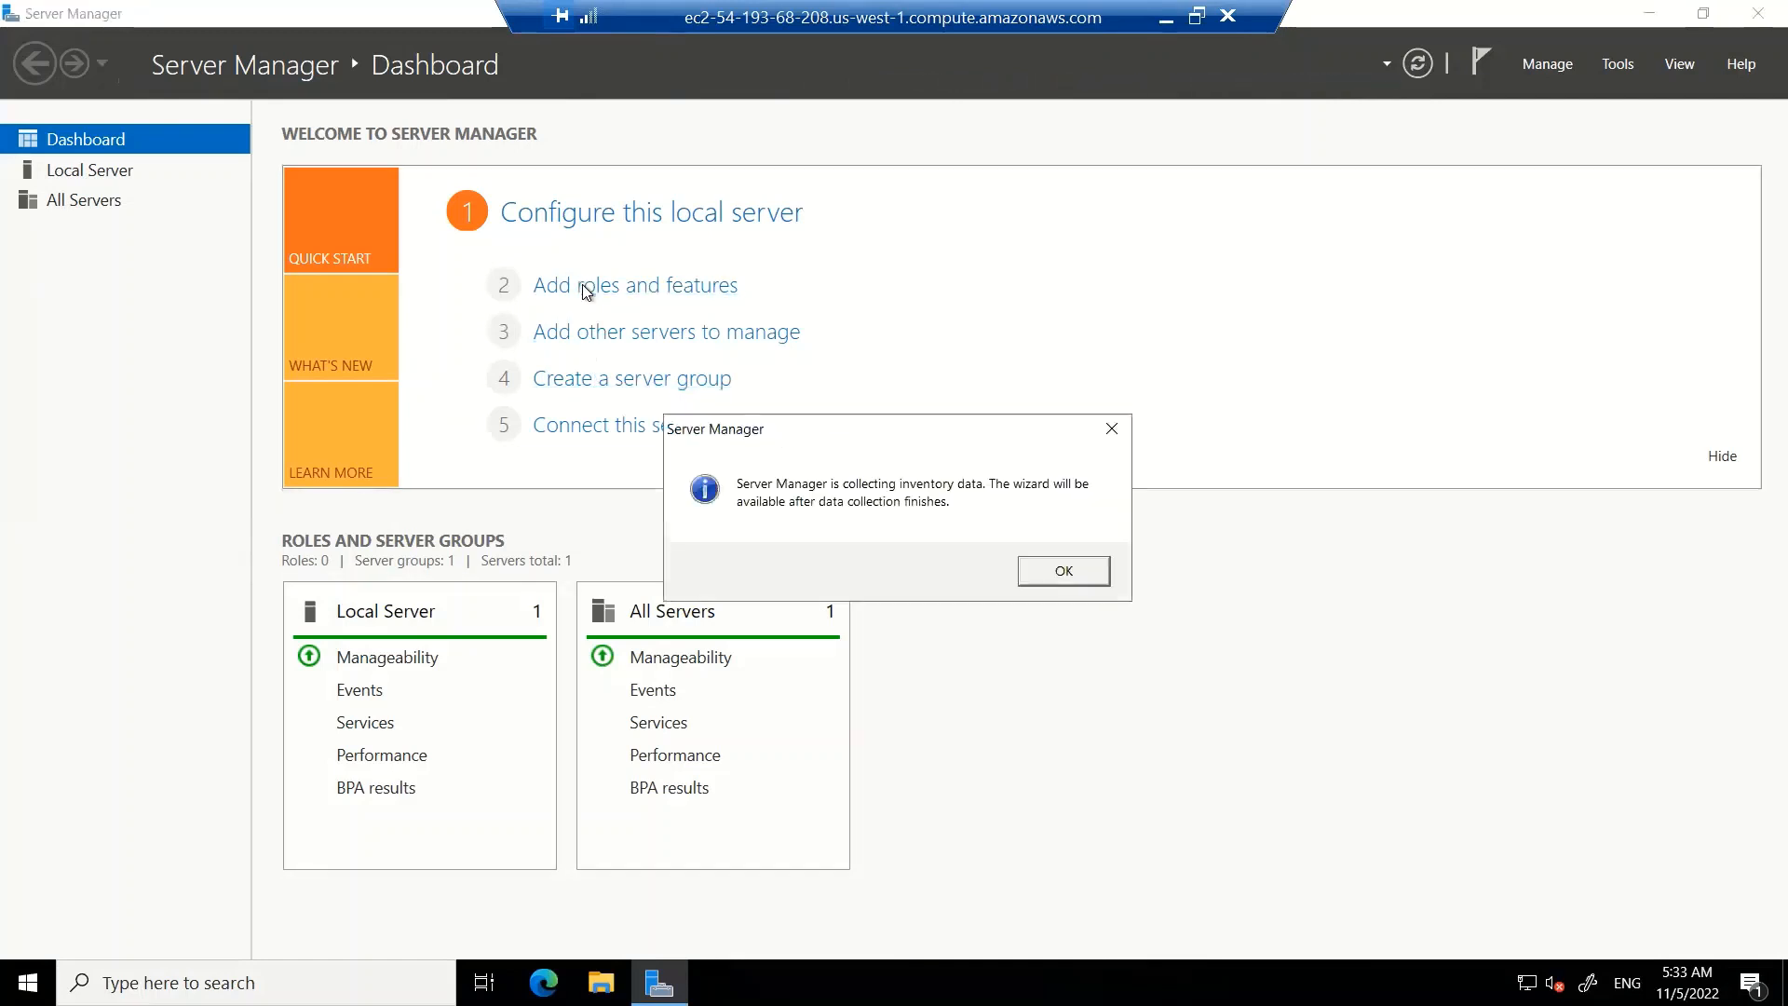
{"action": "left_click", "coordinate": [1037, 575]}
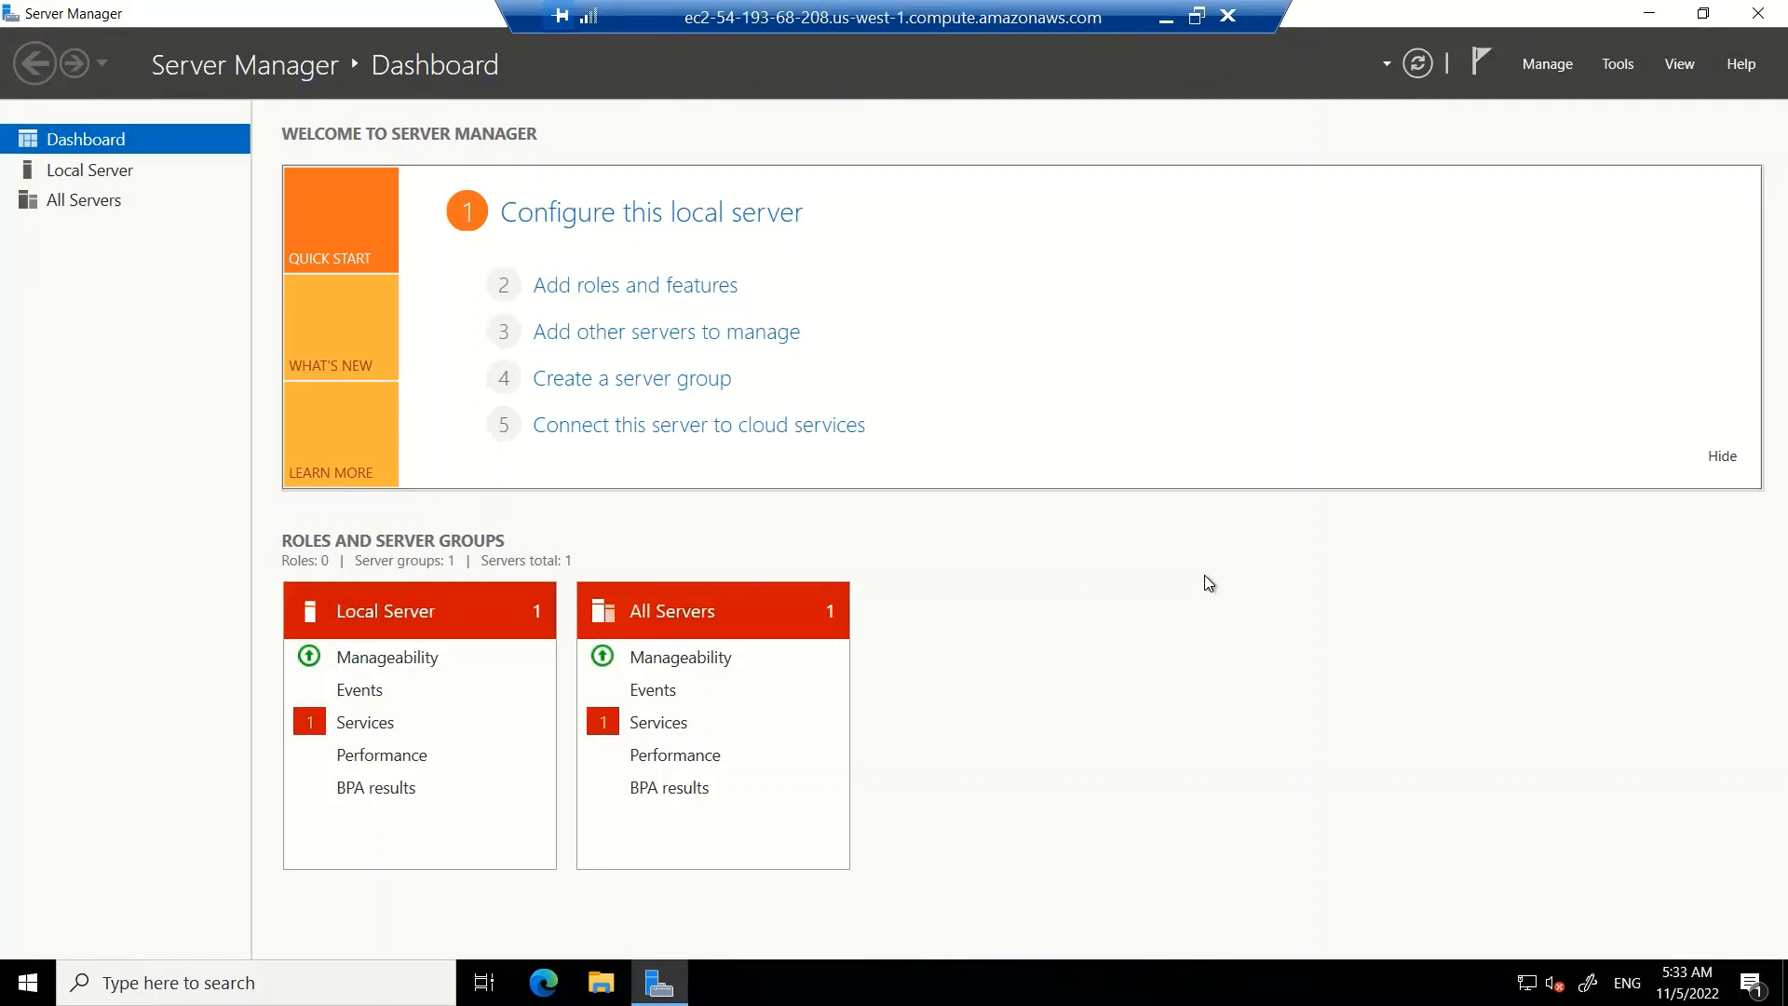
Start the Add Roles and Features wizard for a role-based installation on the local server and select Web Server (IIS) with its management tools
{"action": "left_click", "coordinate": [697, 291]}
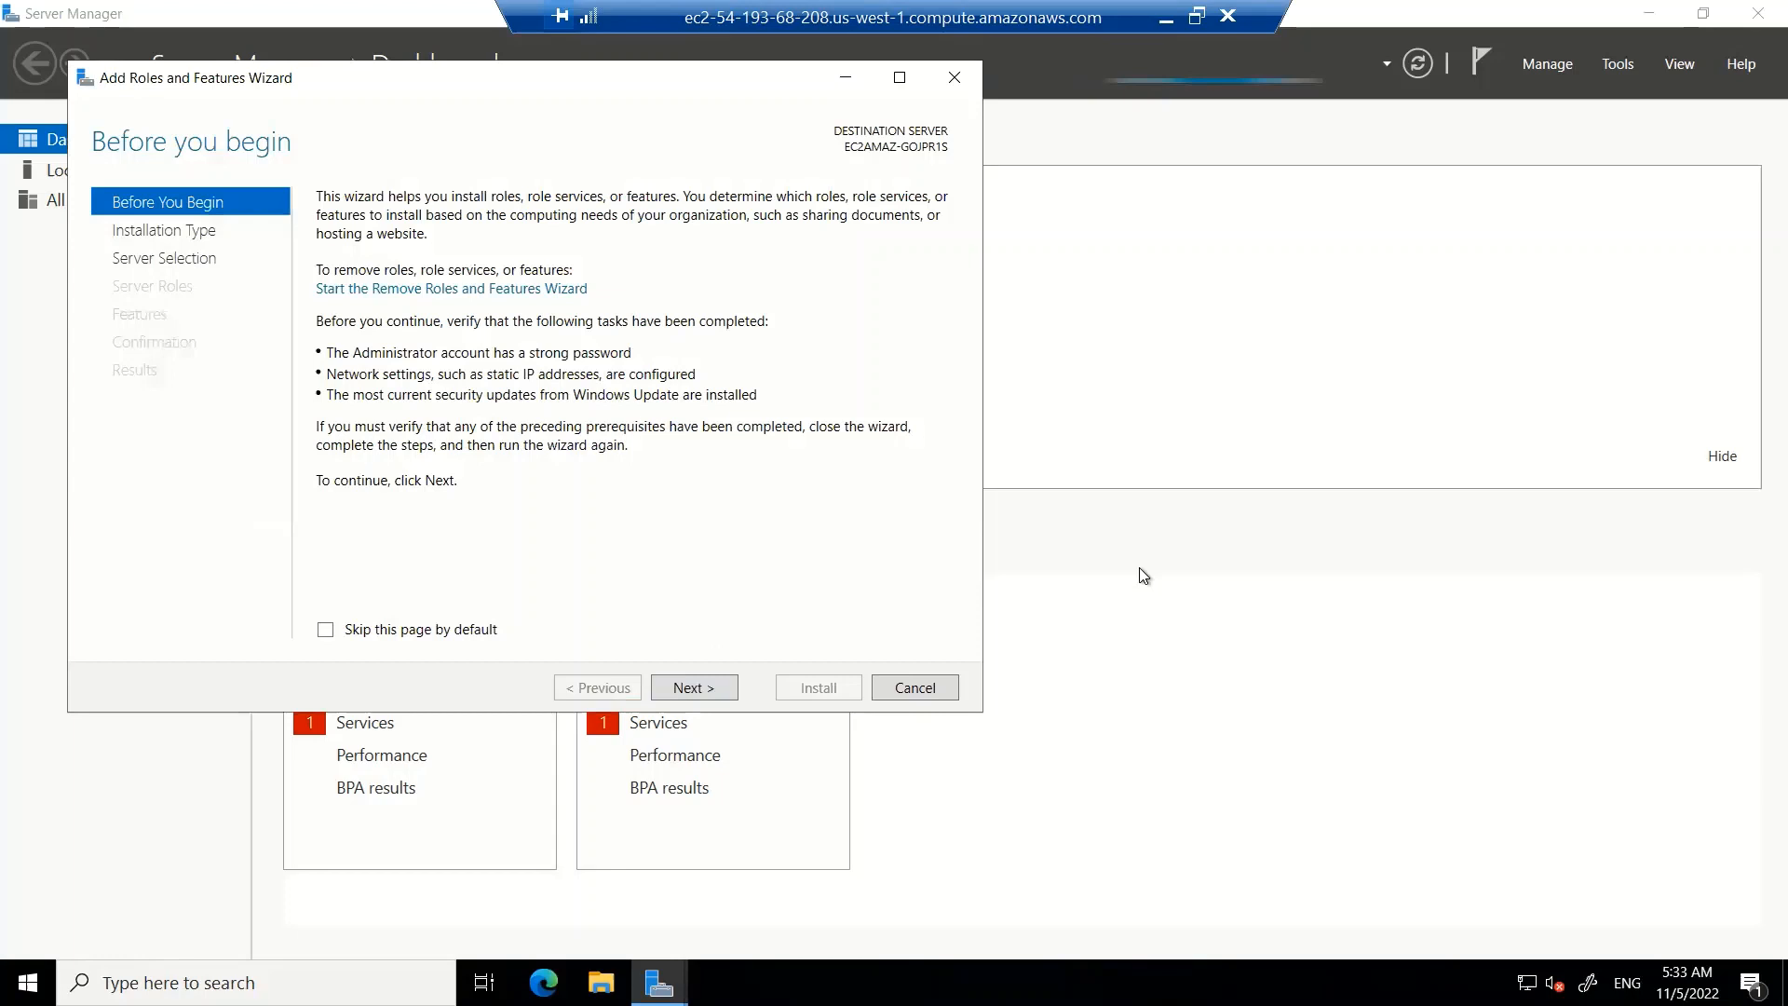
{"action": "left_click", "coordinate": [691, 690]}
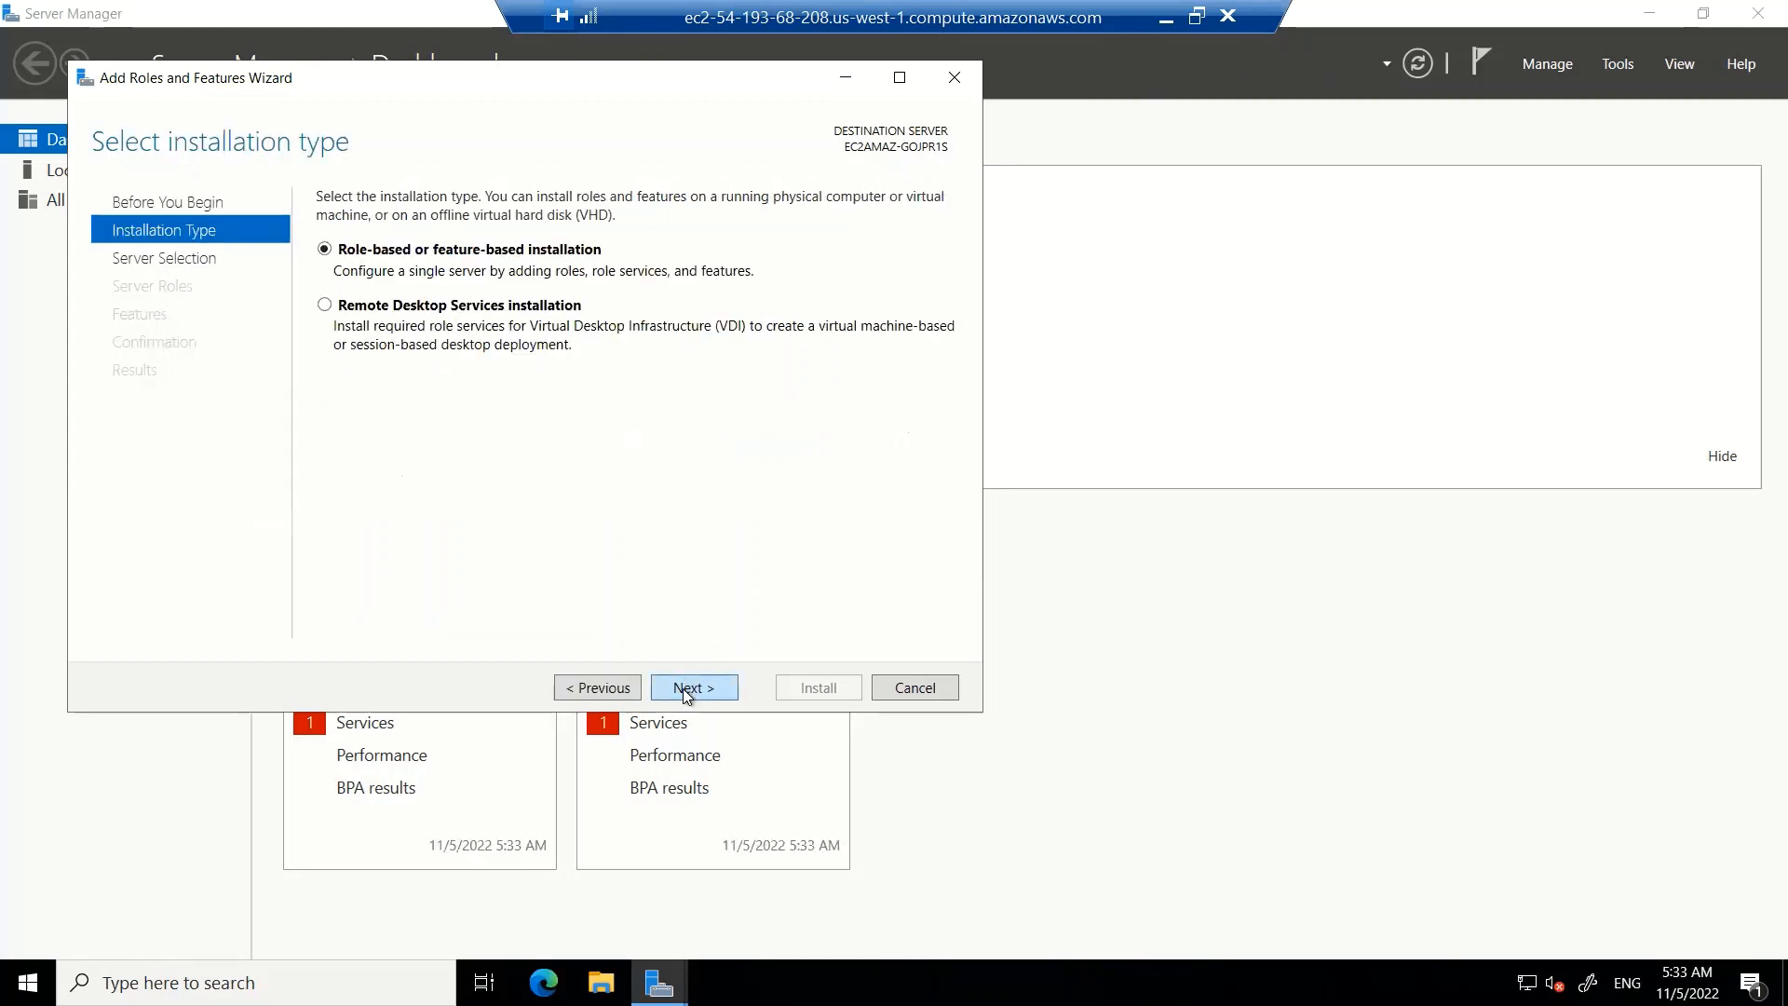
{"action": "left_click", "coordinate": [683, 689]}
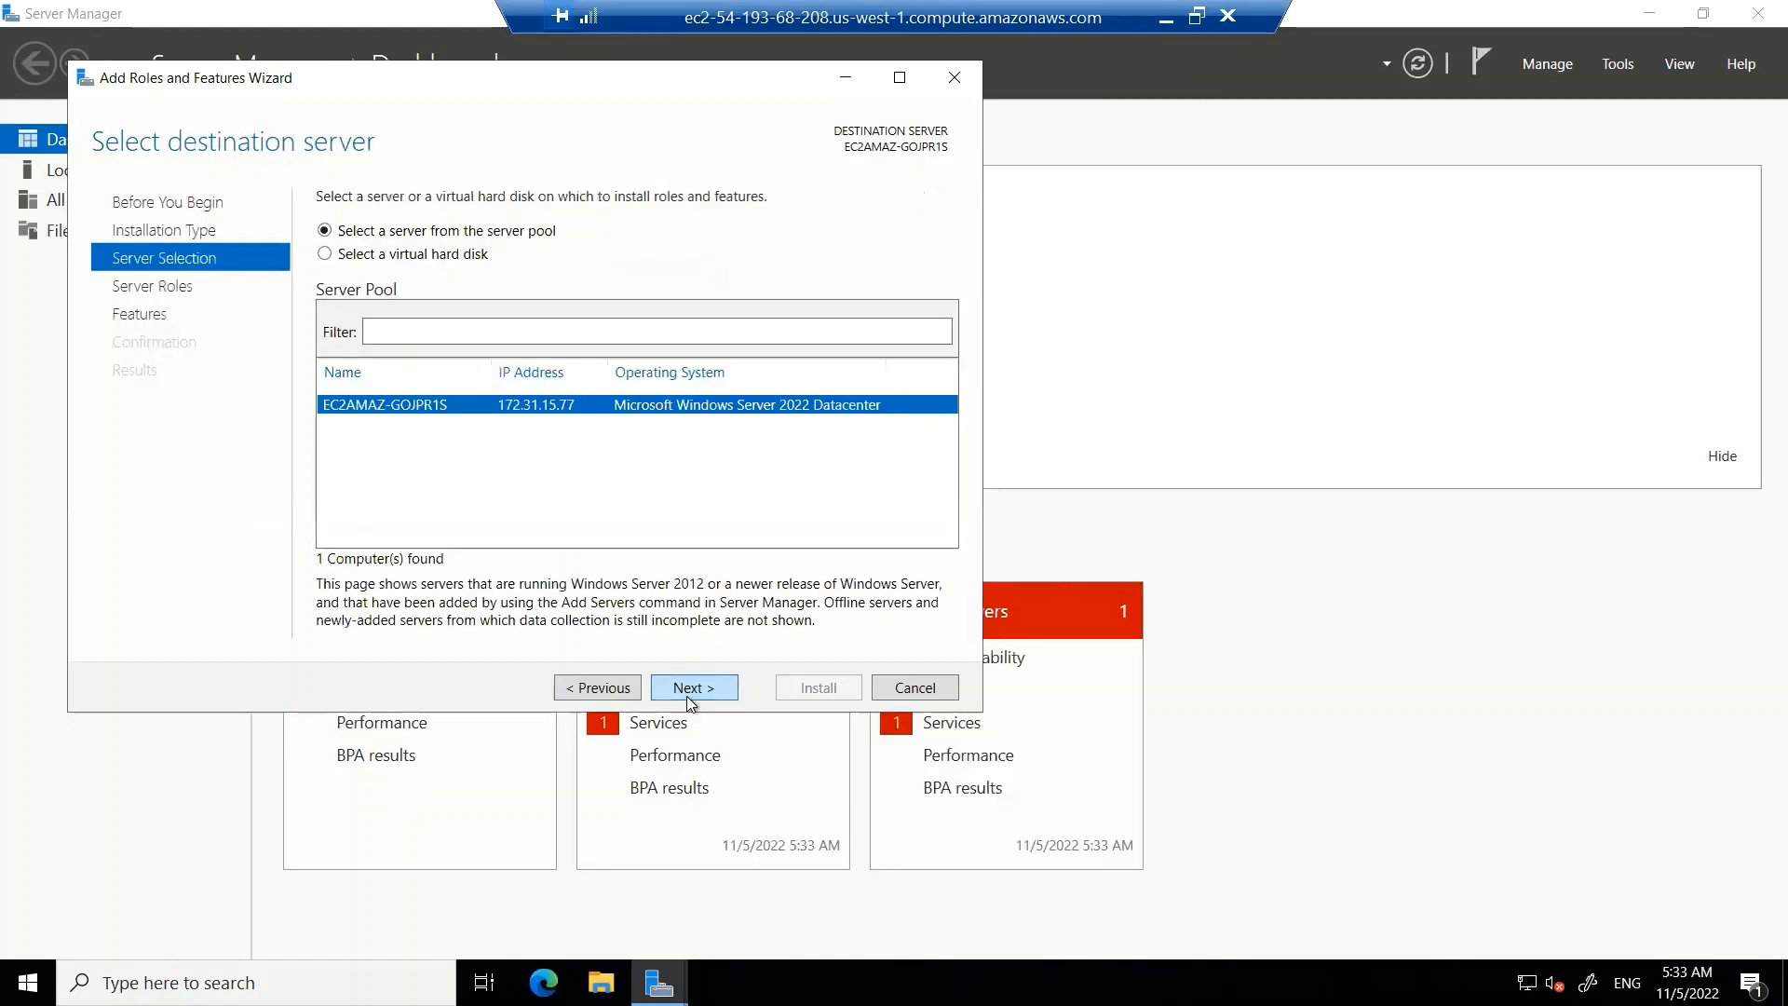
{"action": "left_click", "coordinate": [689, 689]}
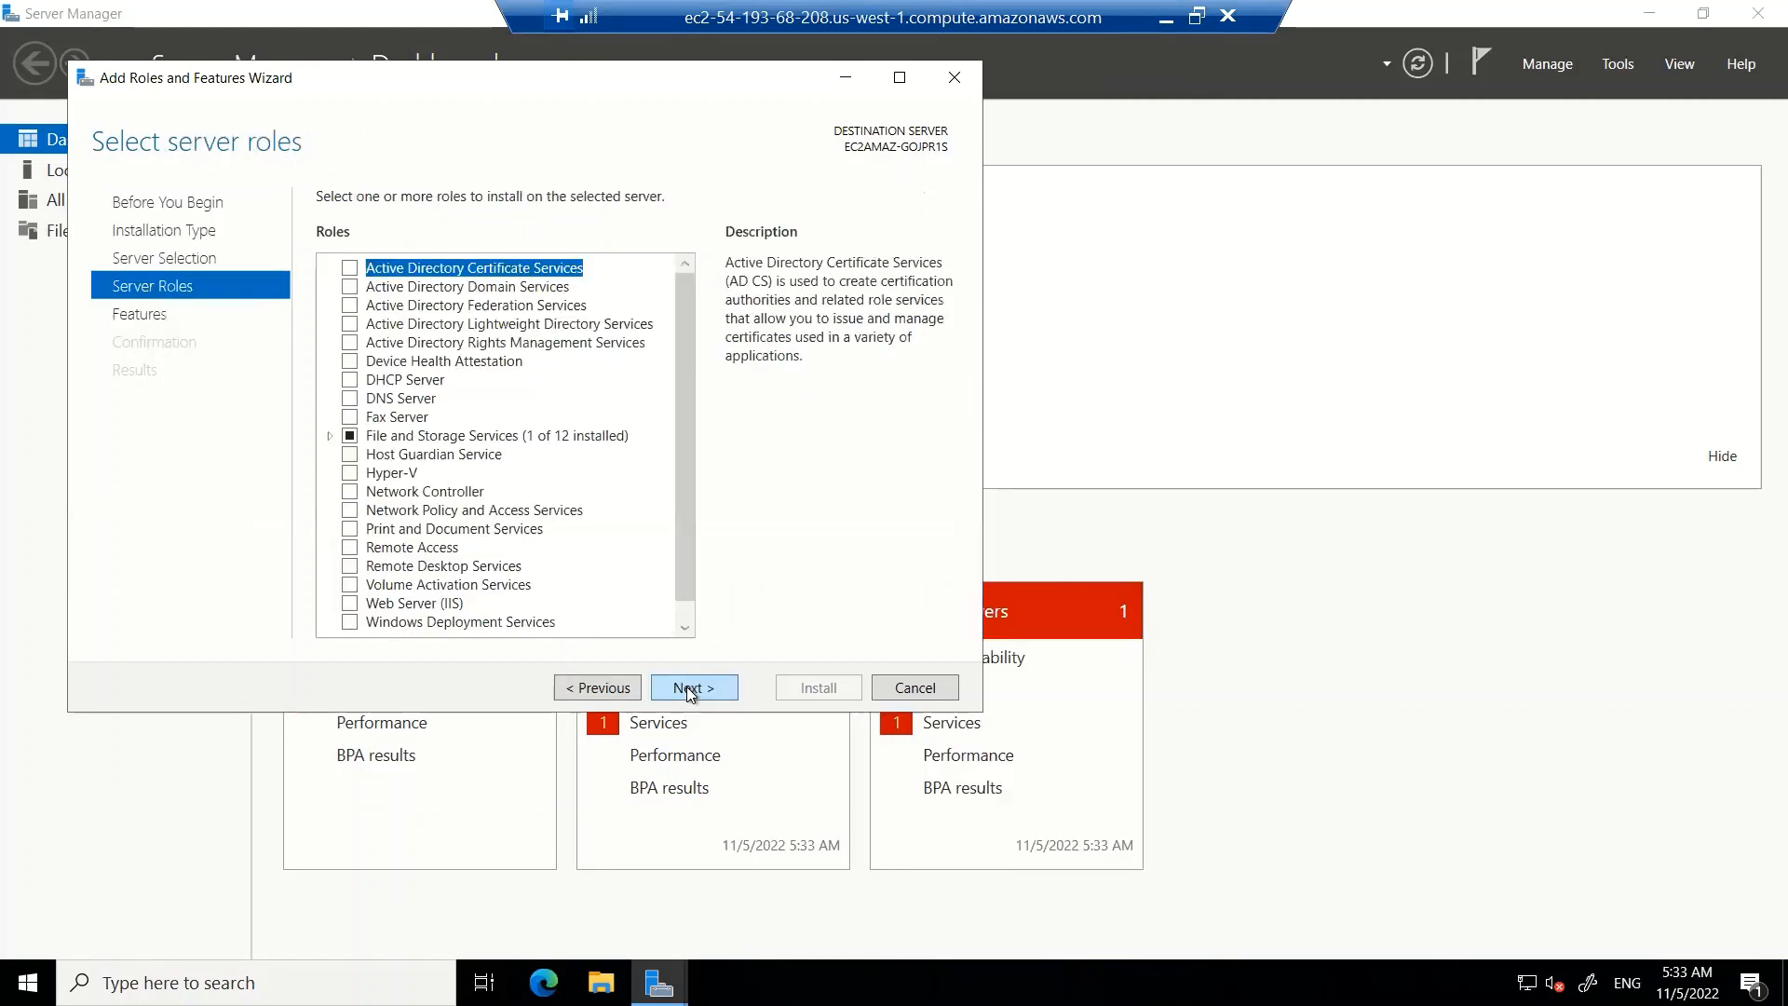
{"action": "left_click", "coordinate": [348, 604]}
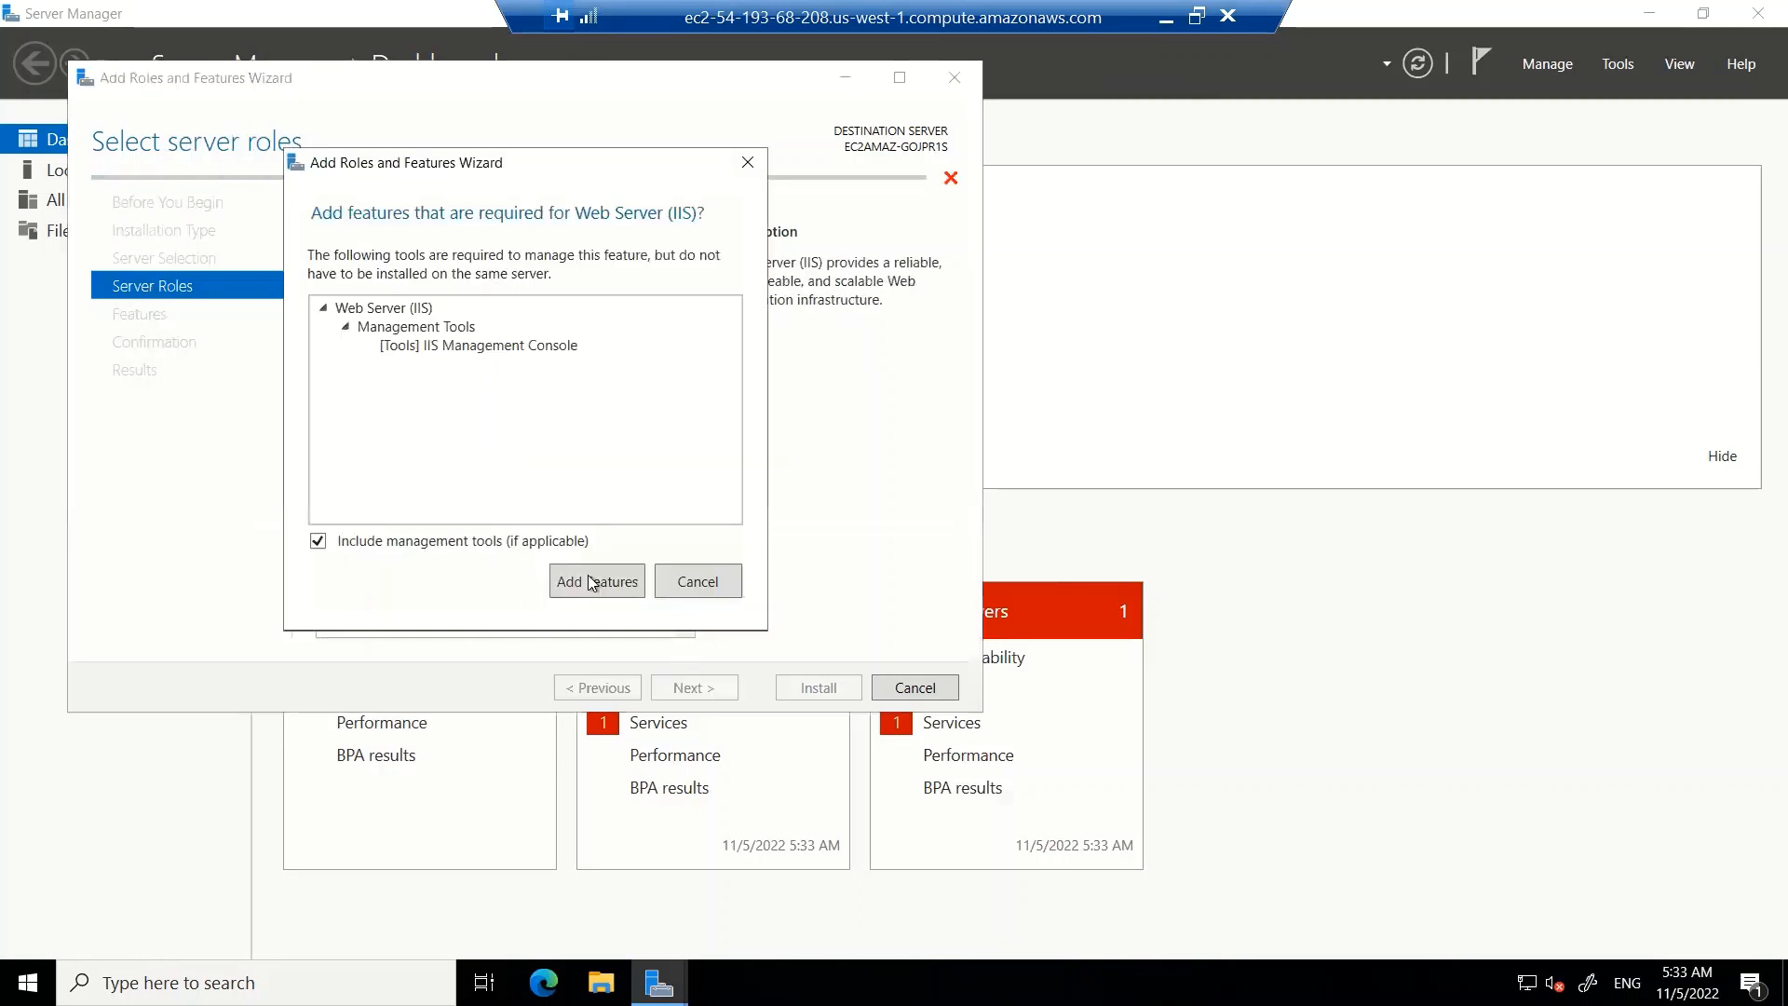
{"action": "left_click", "coordinate": [602, 579]}
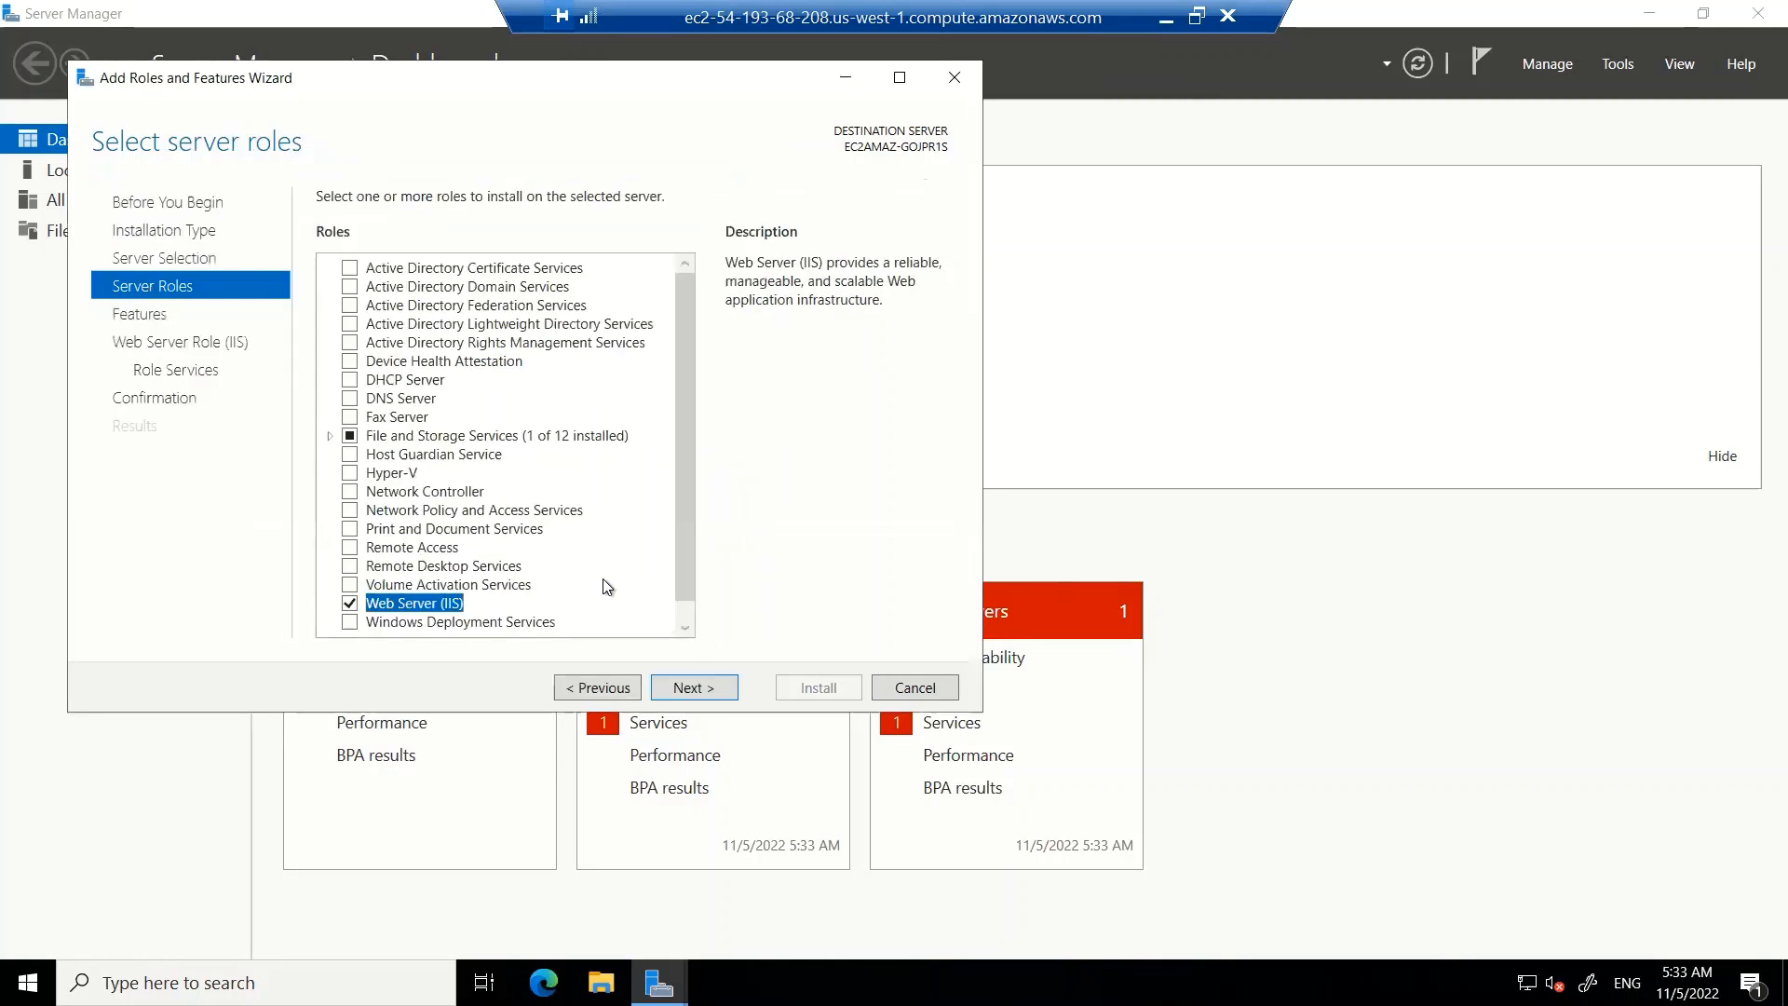
Keep the default features and IIS role services, install them, then close the wizard and Server Manager
{"action": "left_click", "coordinate": [680, 689]}
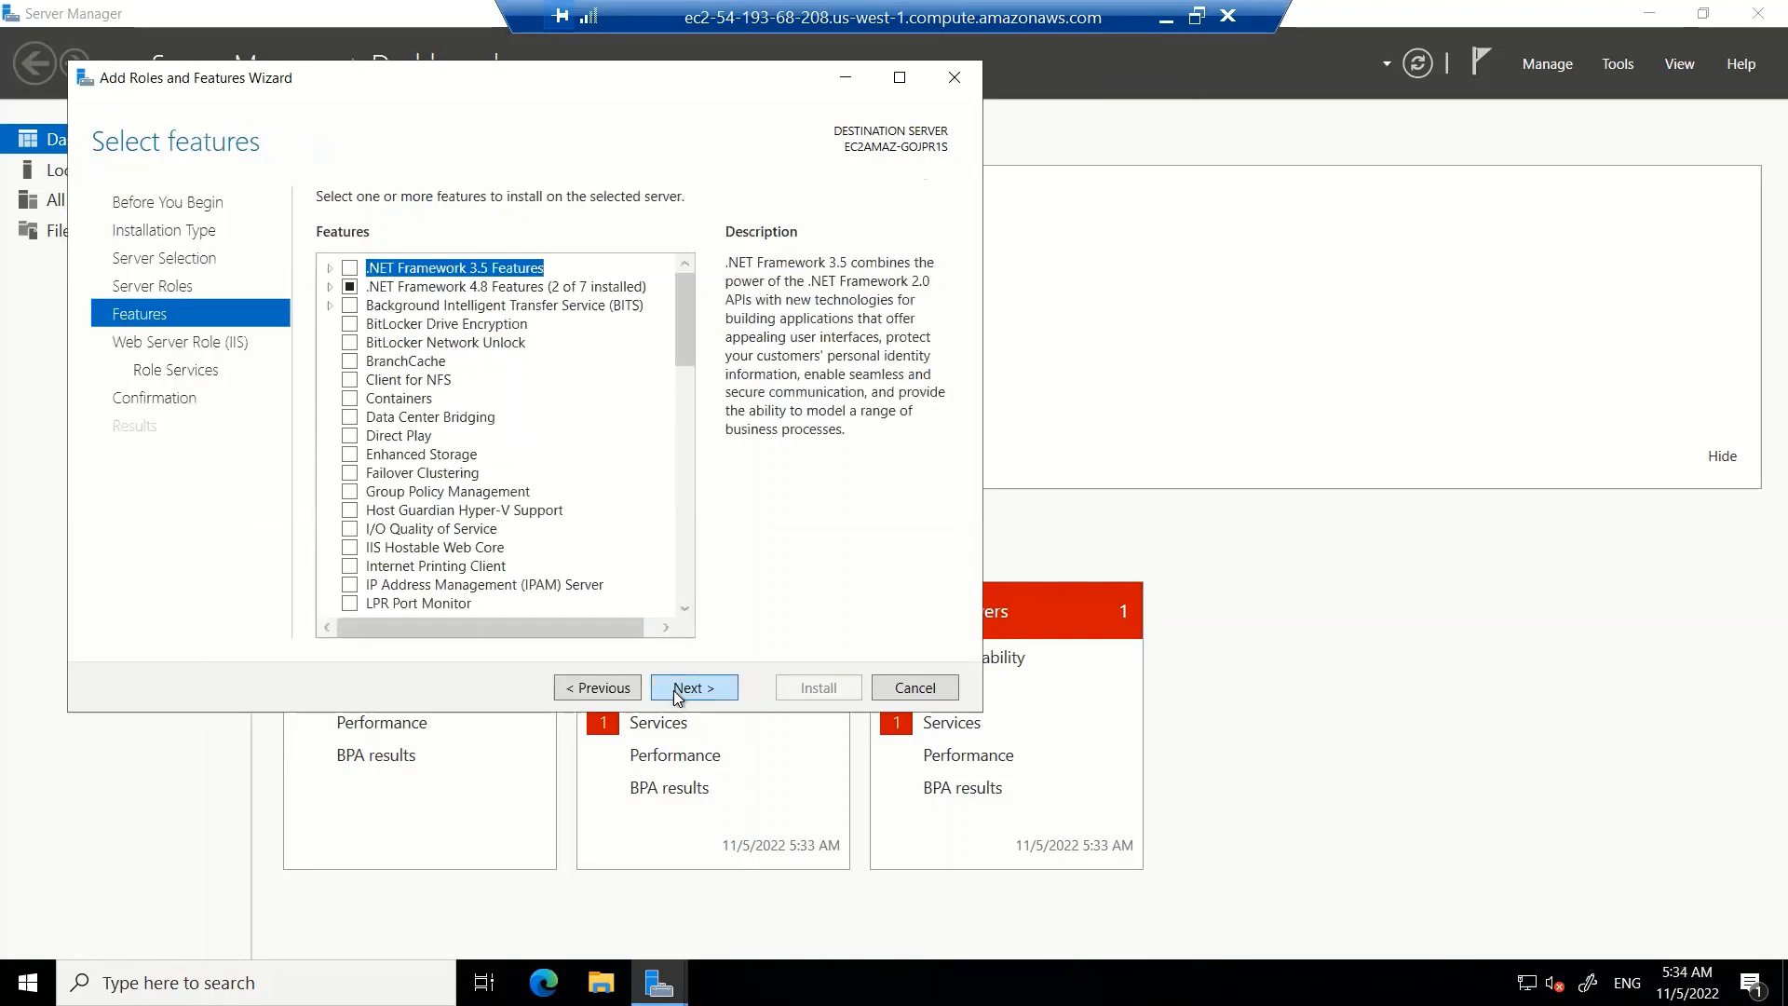
{"action": "left_click", "coordinate": [680, 690]}
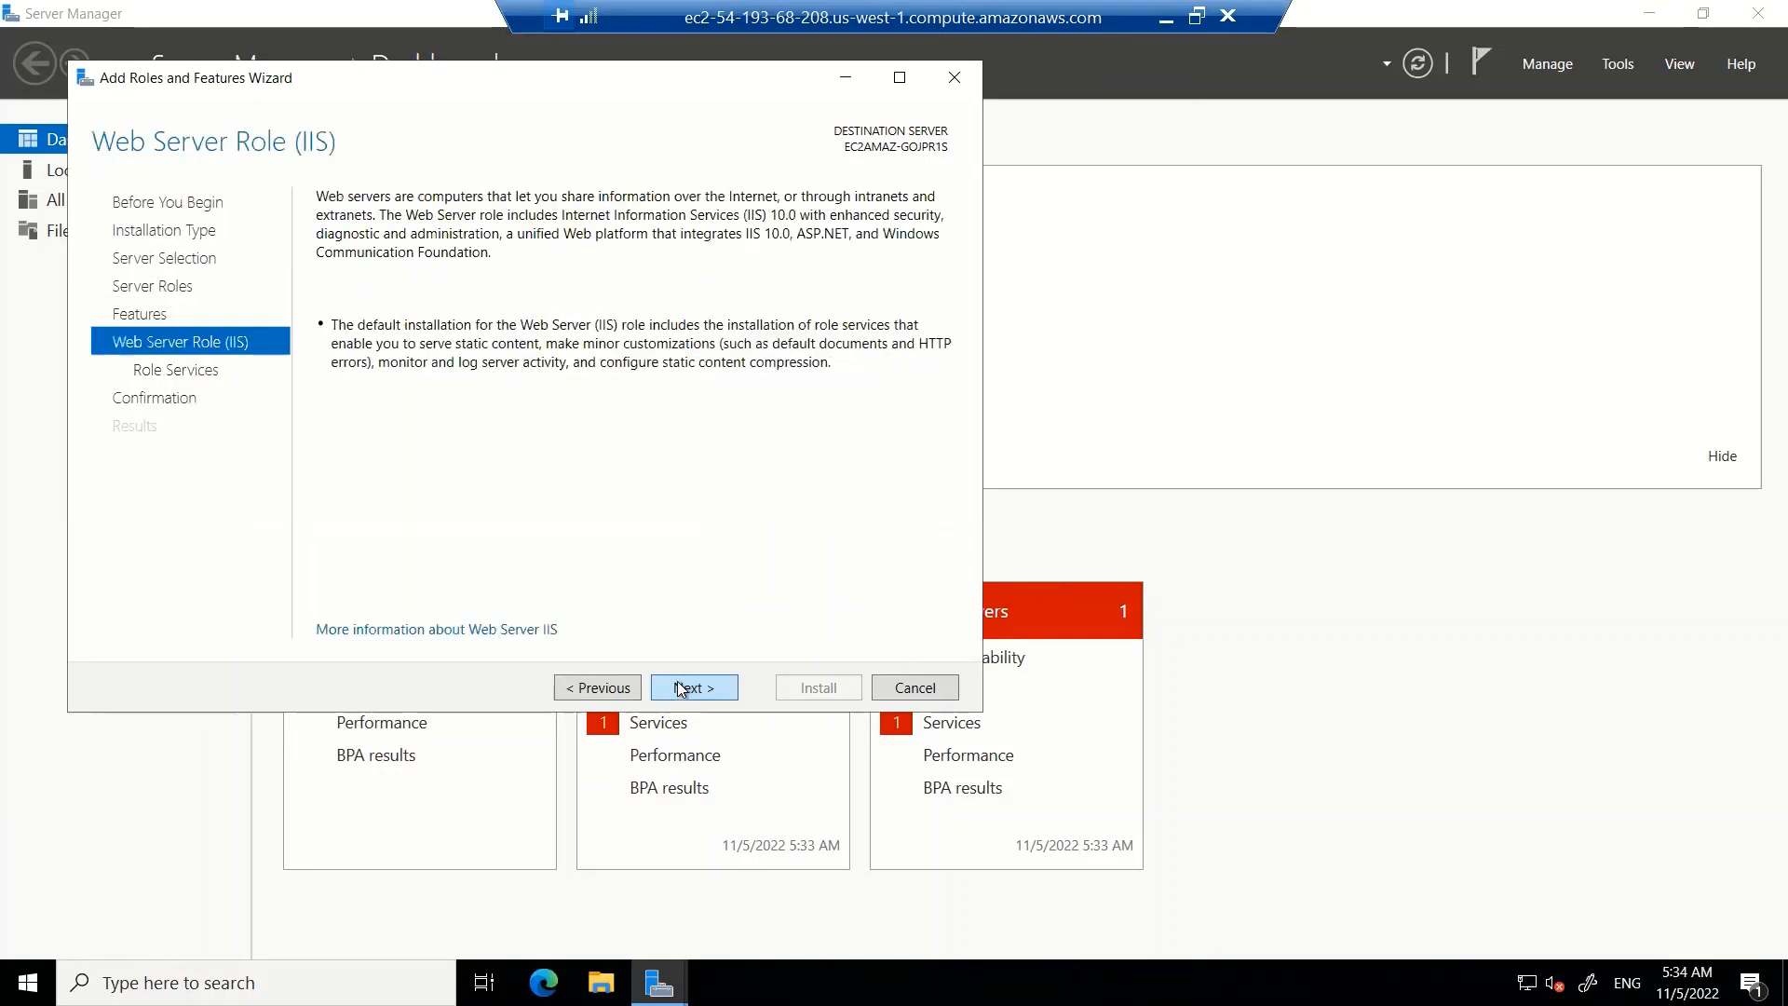
{"action": "left_click", "coordinate": [685, 689]}
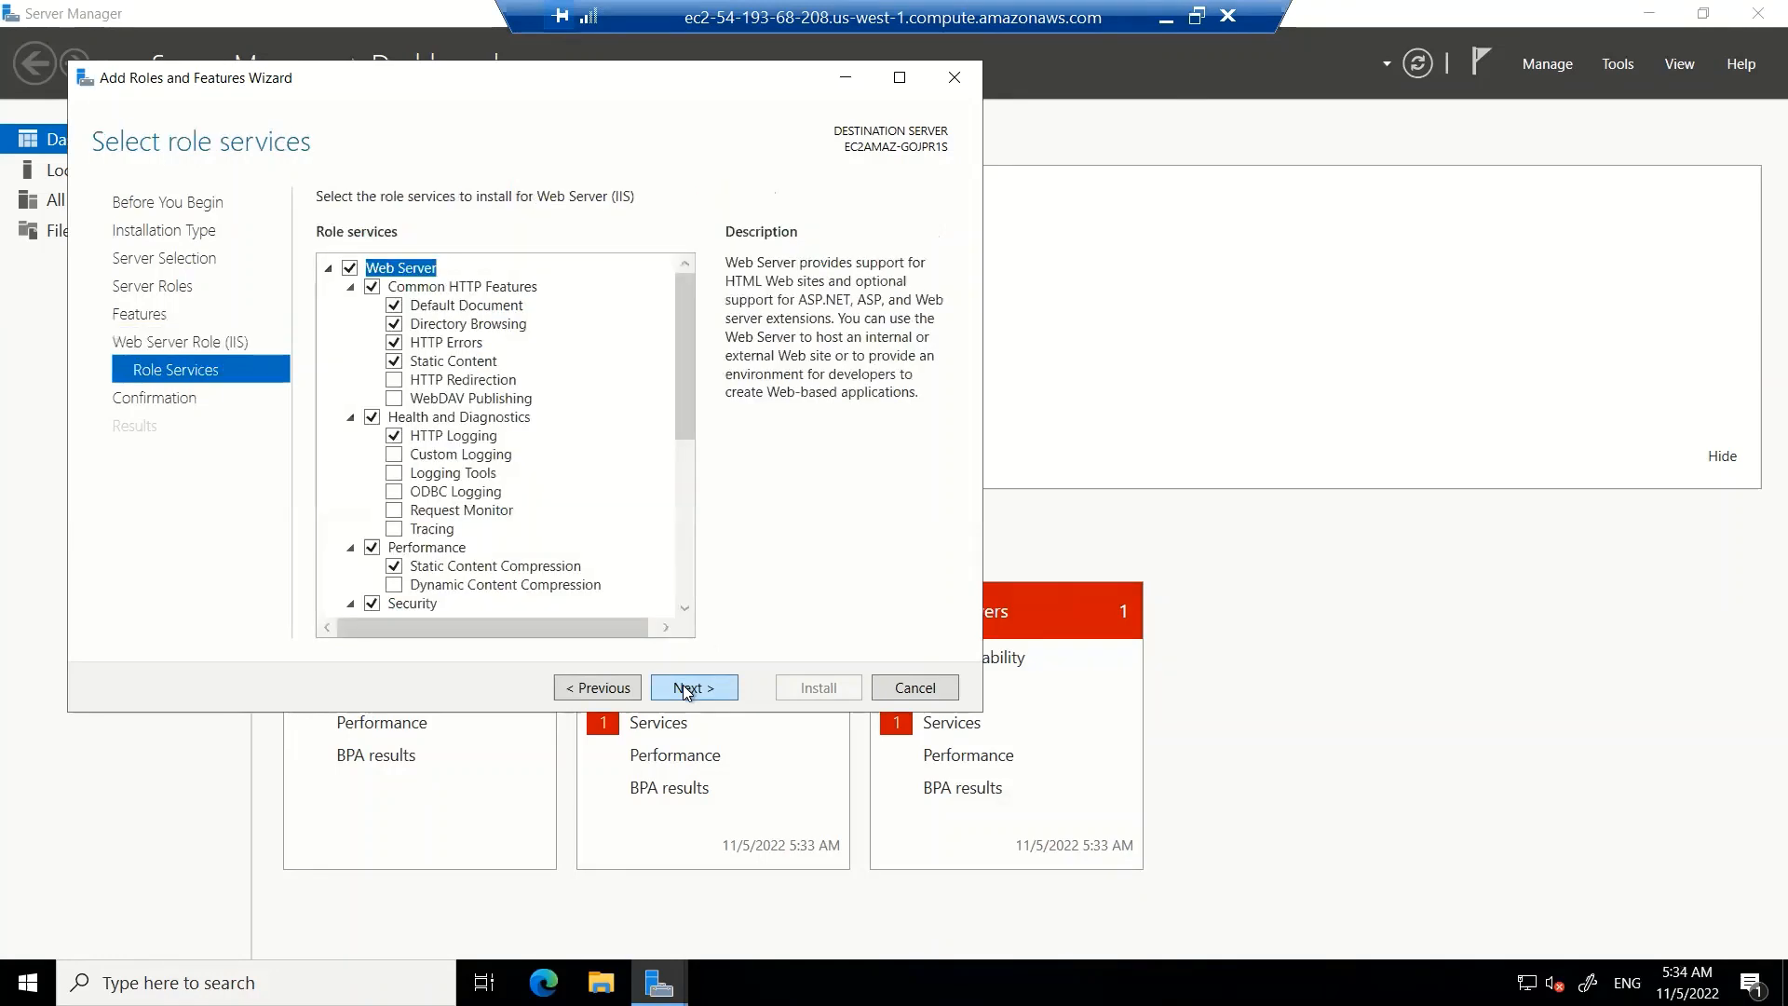
{"action": "left_click", "coordinate": [684, 689]}
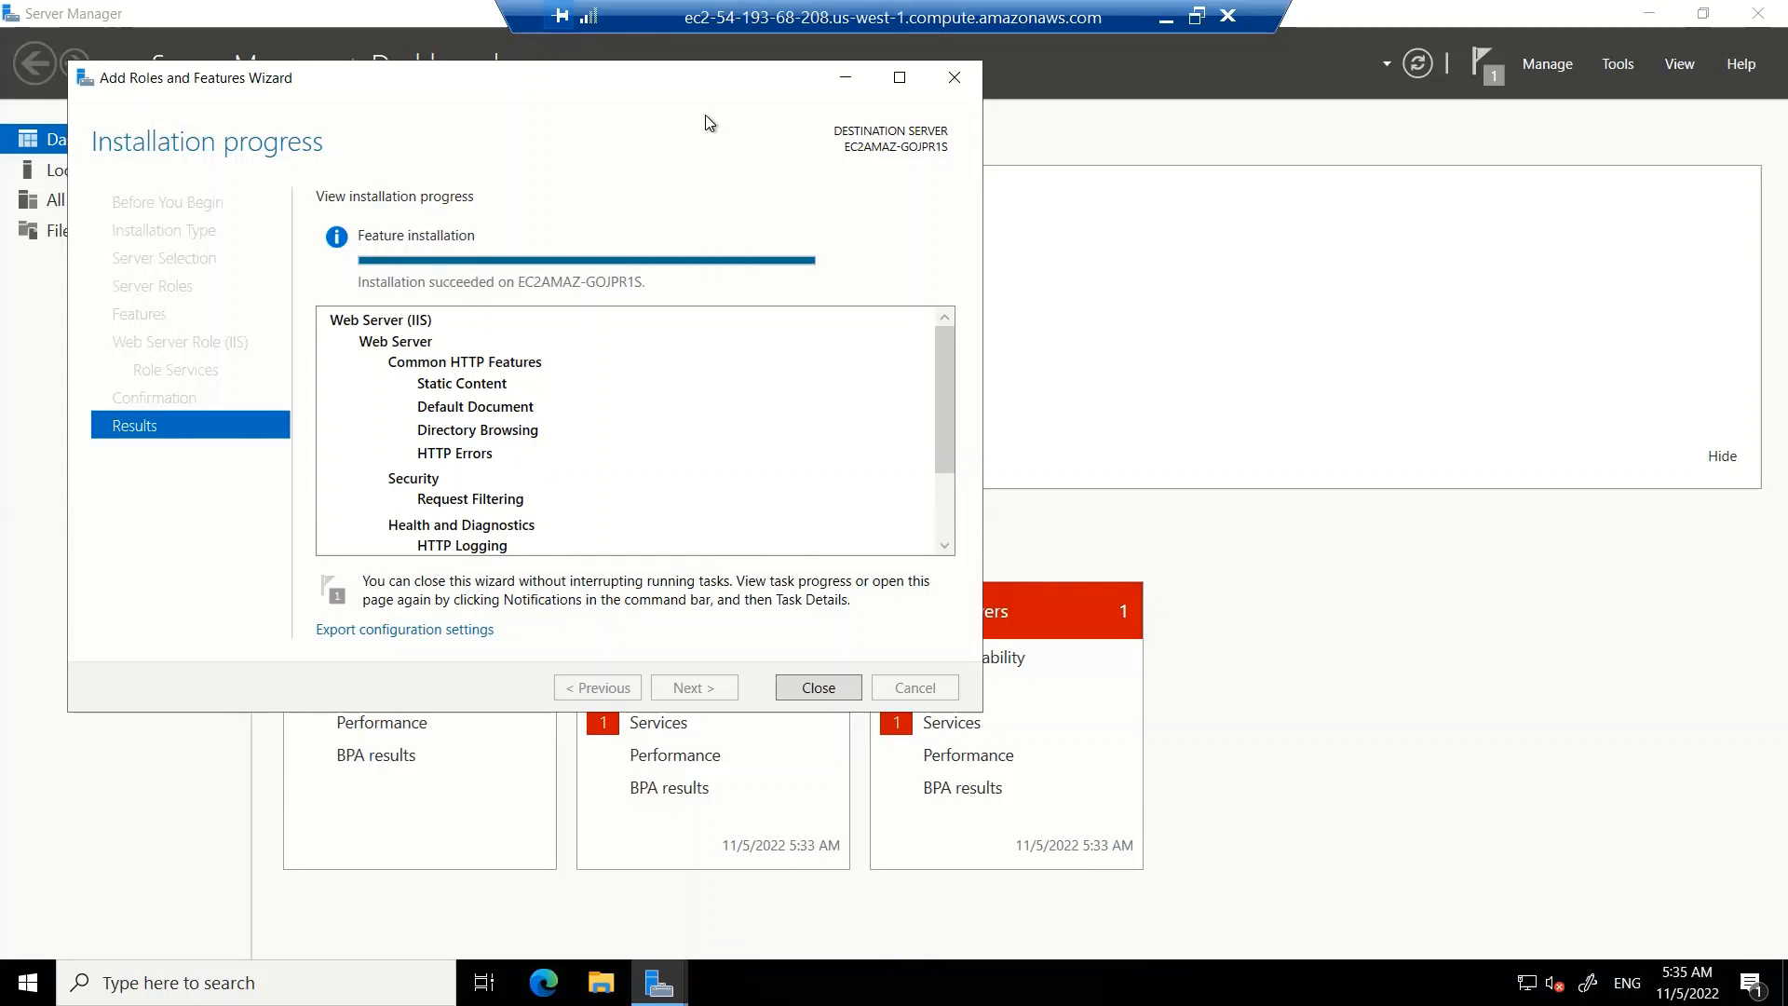
{"action": "left_click", "coordinate": [809, 688]}
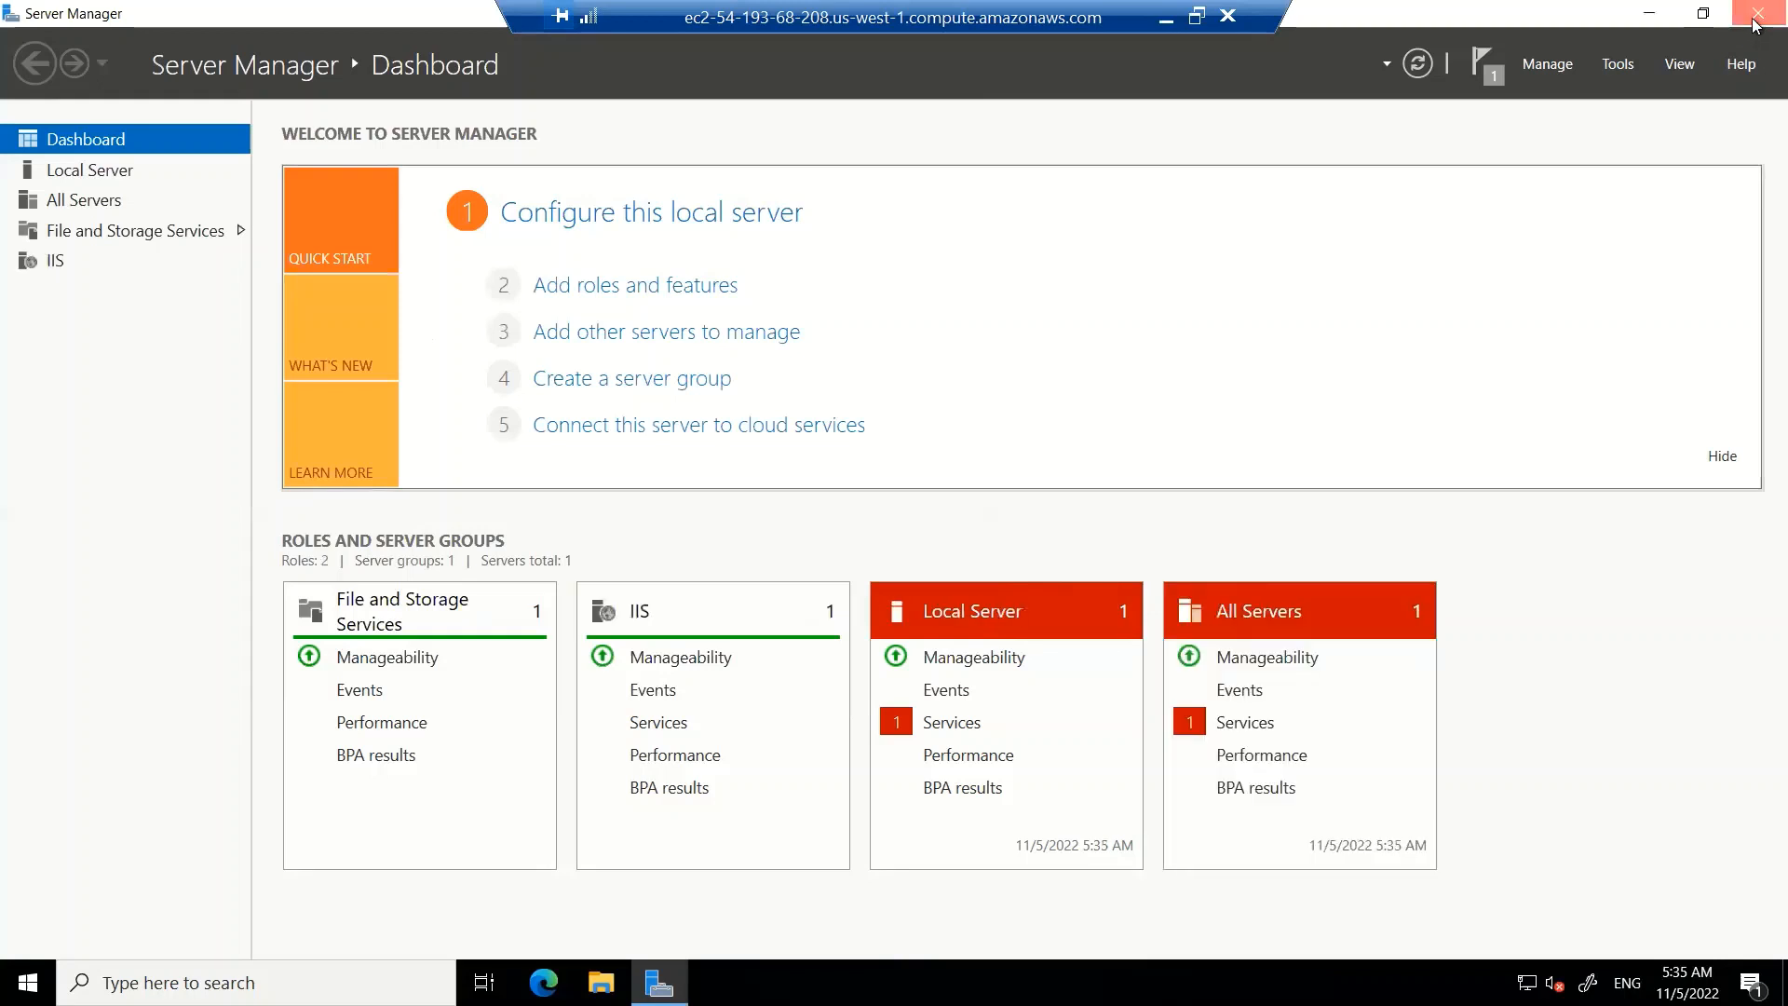
{"action": "left_click", "coordinate": [1755, 15]}
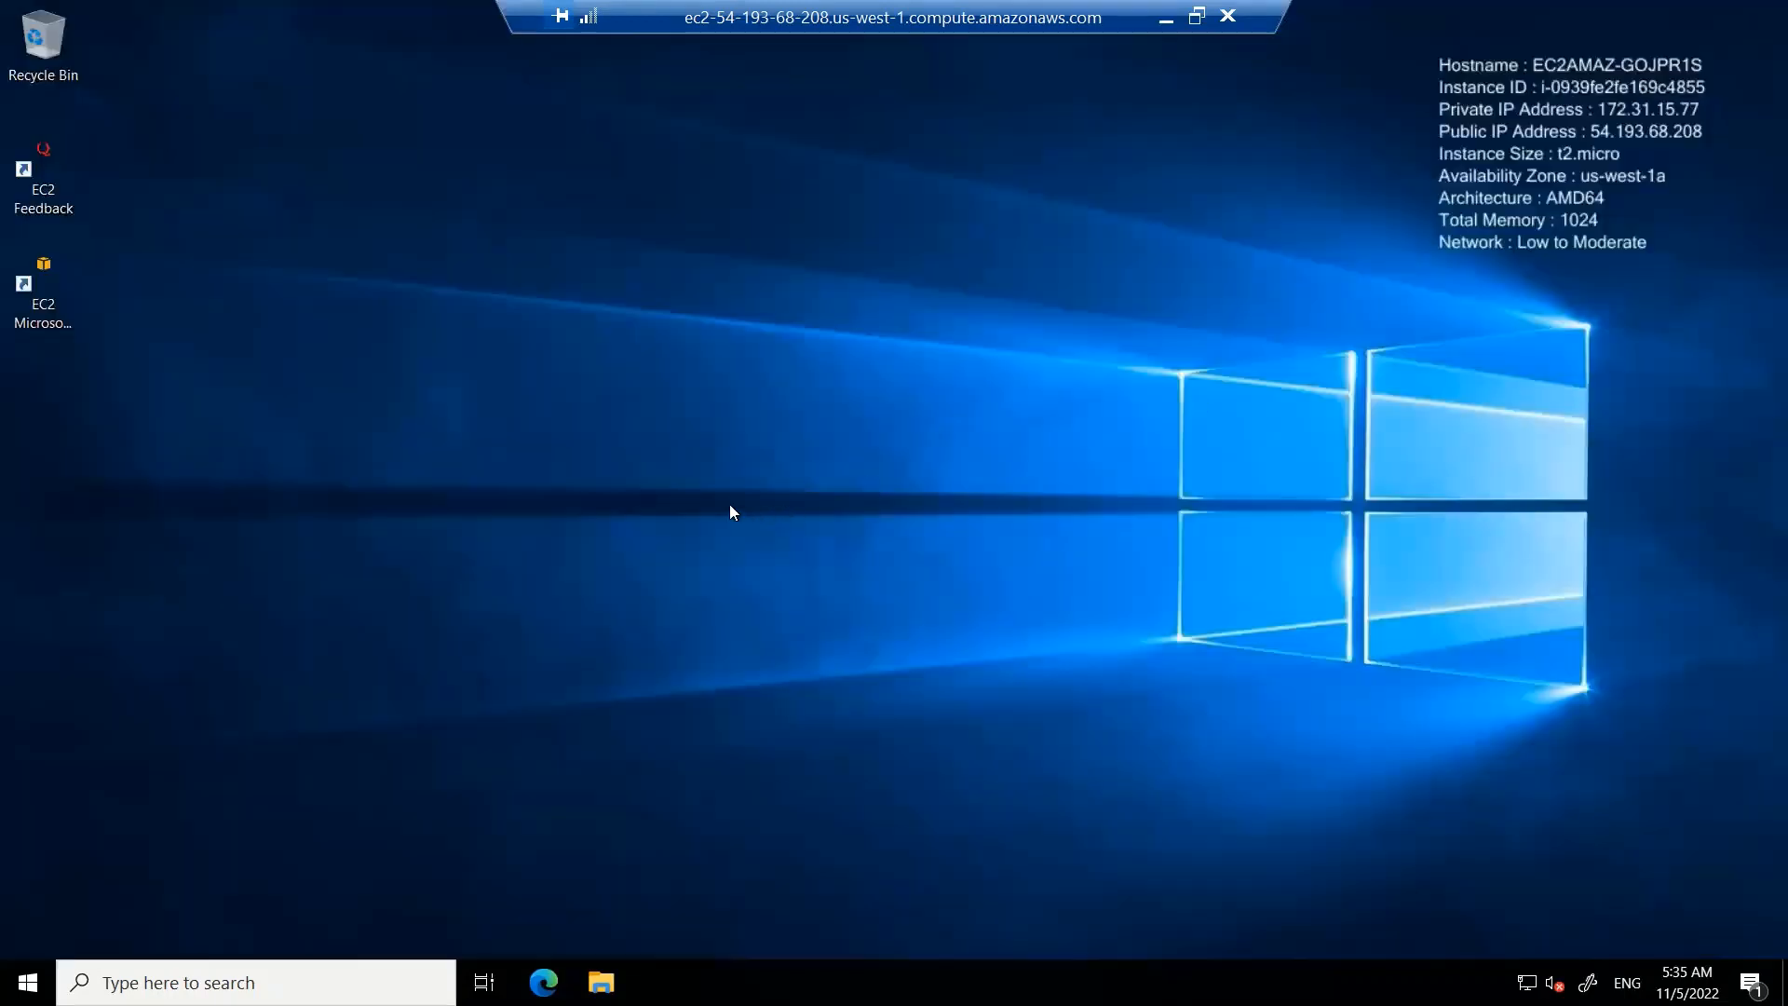
Minimize the remote session and copy the demo-lab instance's public IPv4 address from the EC2 Instances list
{"action": "left_click", "coordinate": [1166, 25]}
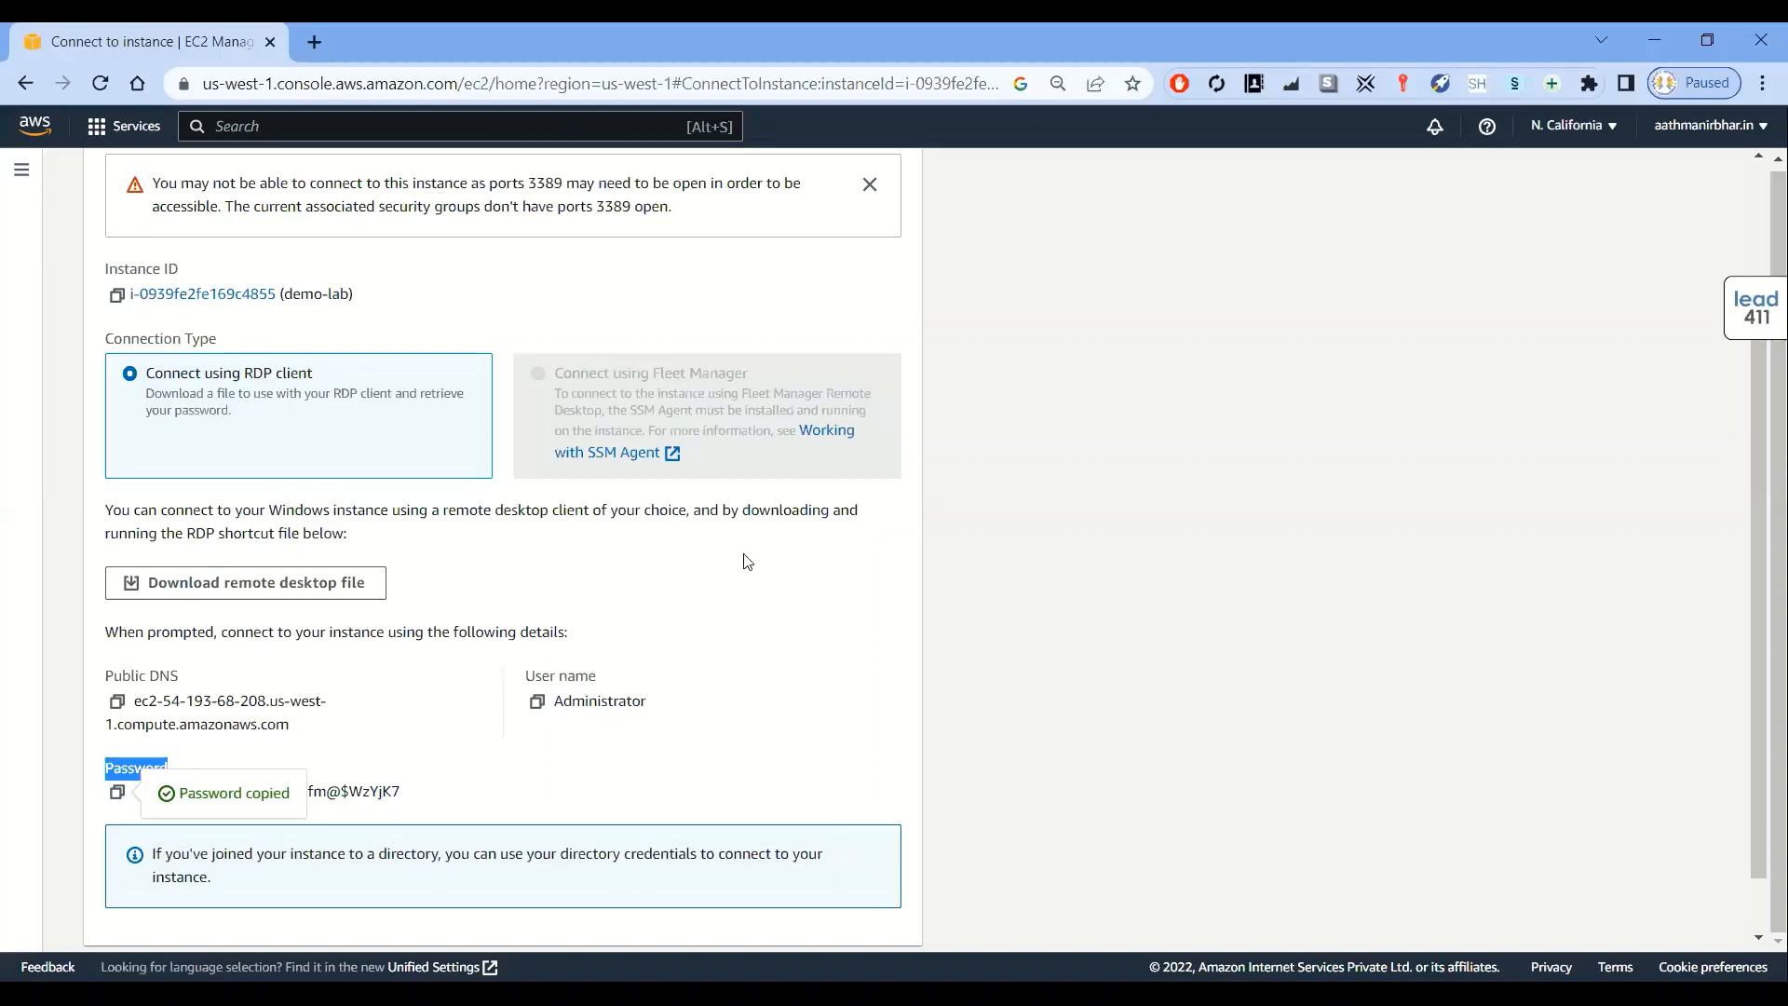
{"action": "scroll", "coordinate": [1025, 560], "scroll_direction": "up", "scroll_amount": 3}
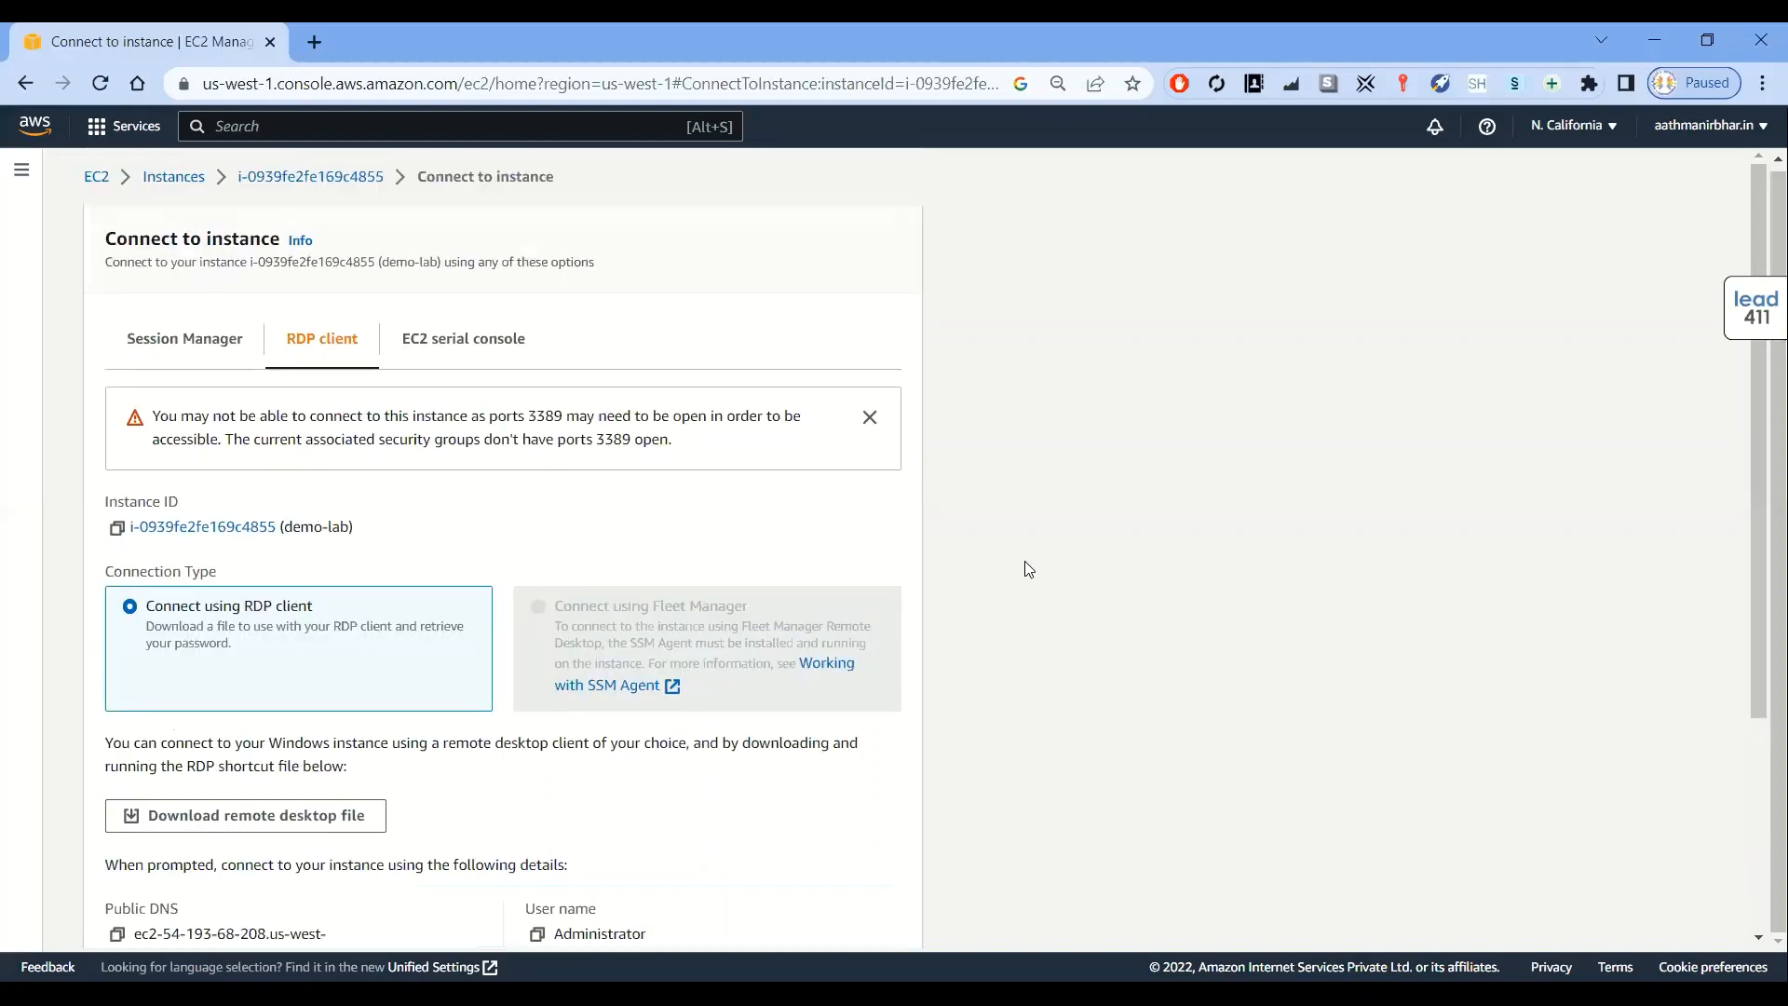
{"action": "left_click", "coordinate": [193, 181]}
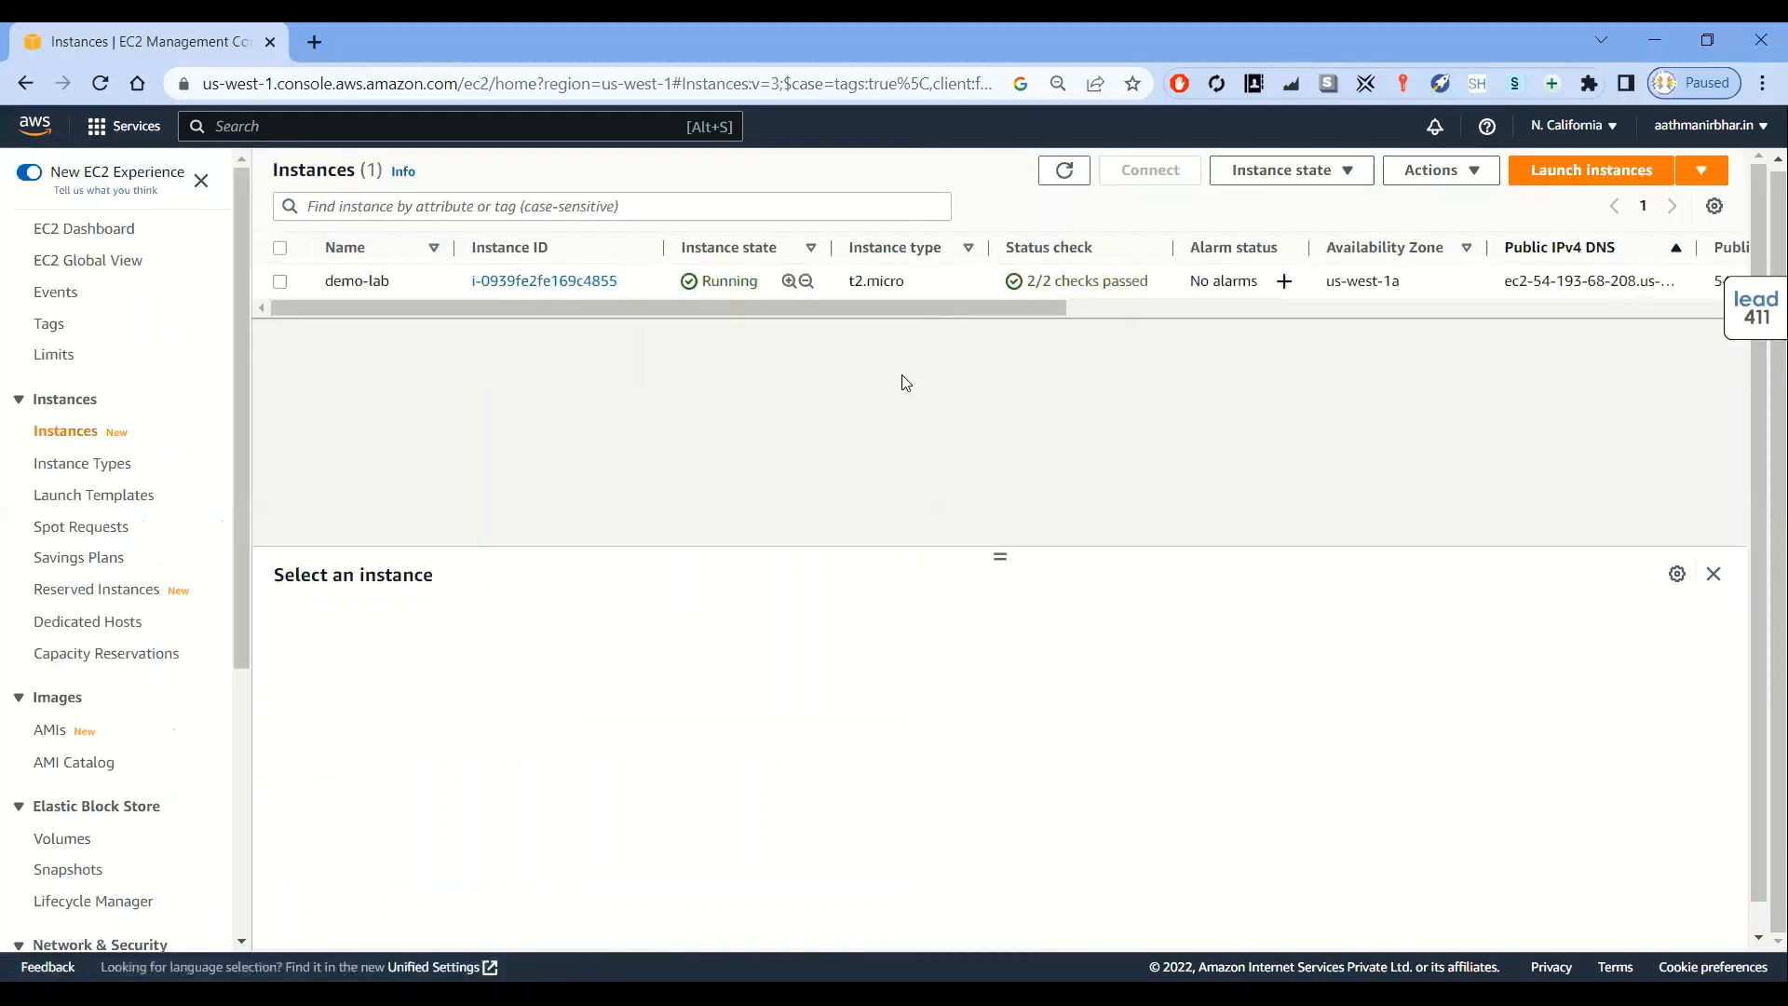
{"action": "left_click", "coordinate": [286, 285]}
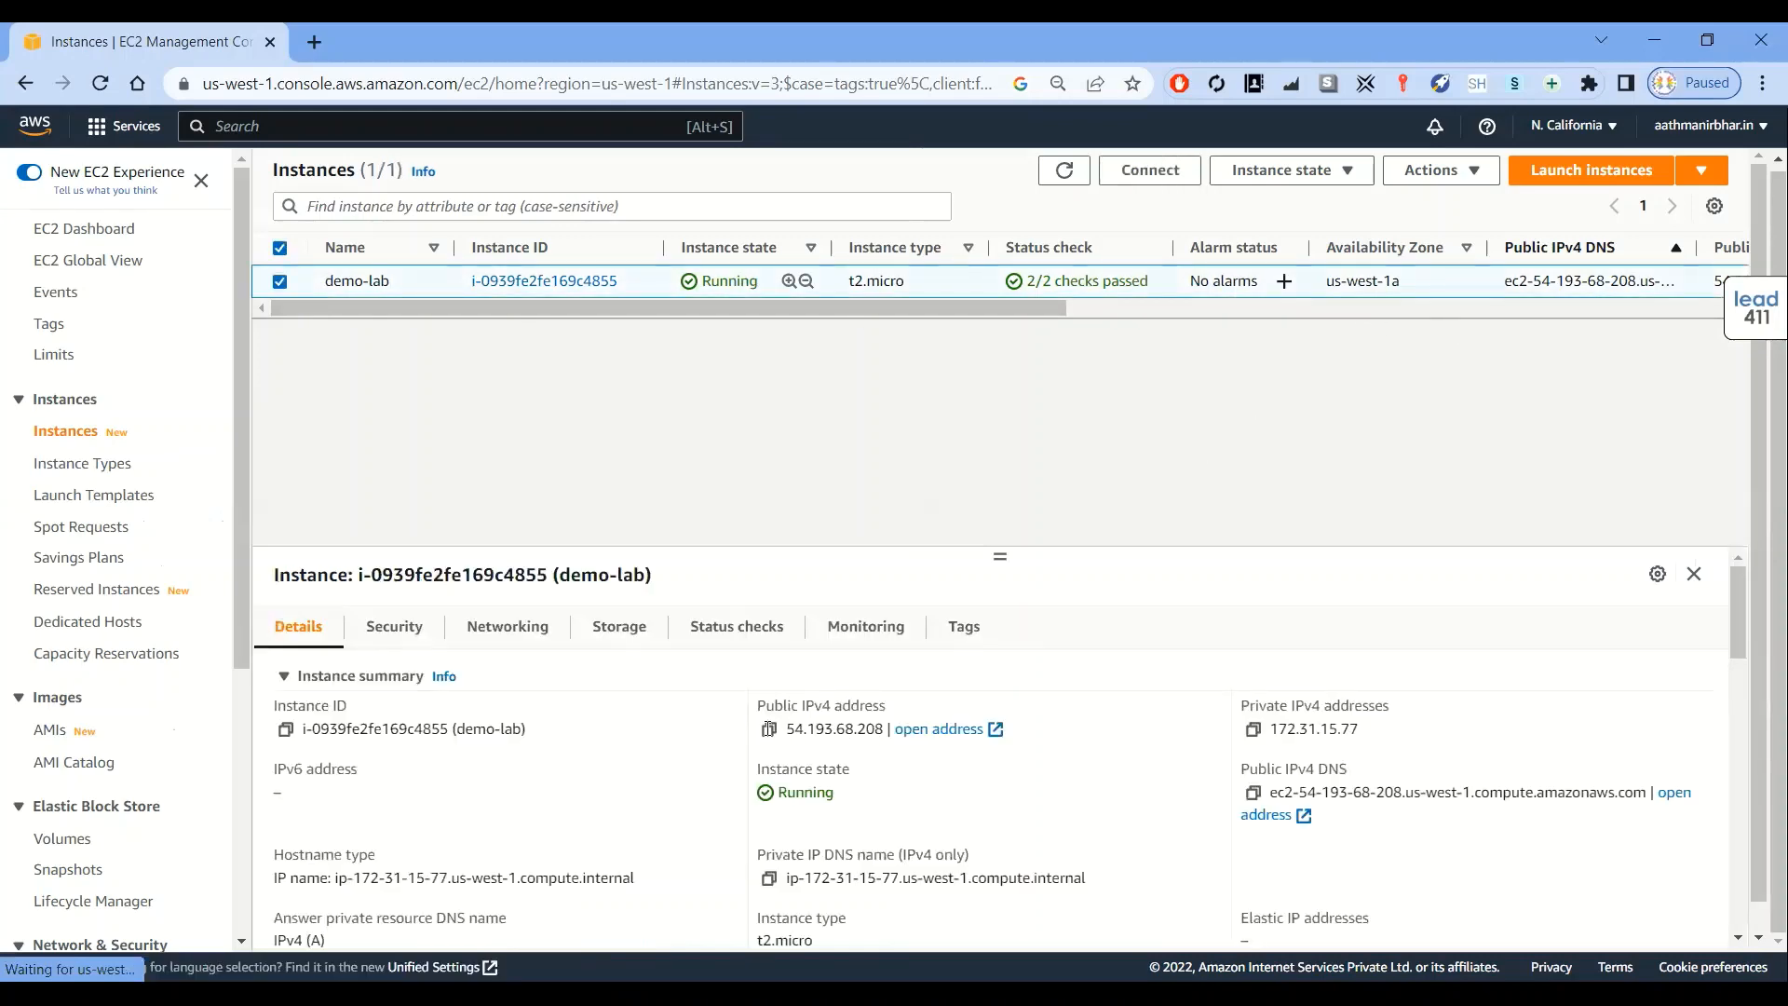
{"action": "left_click", "coordinate": [768, 729]}
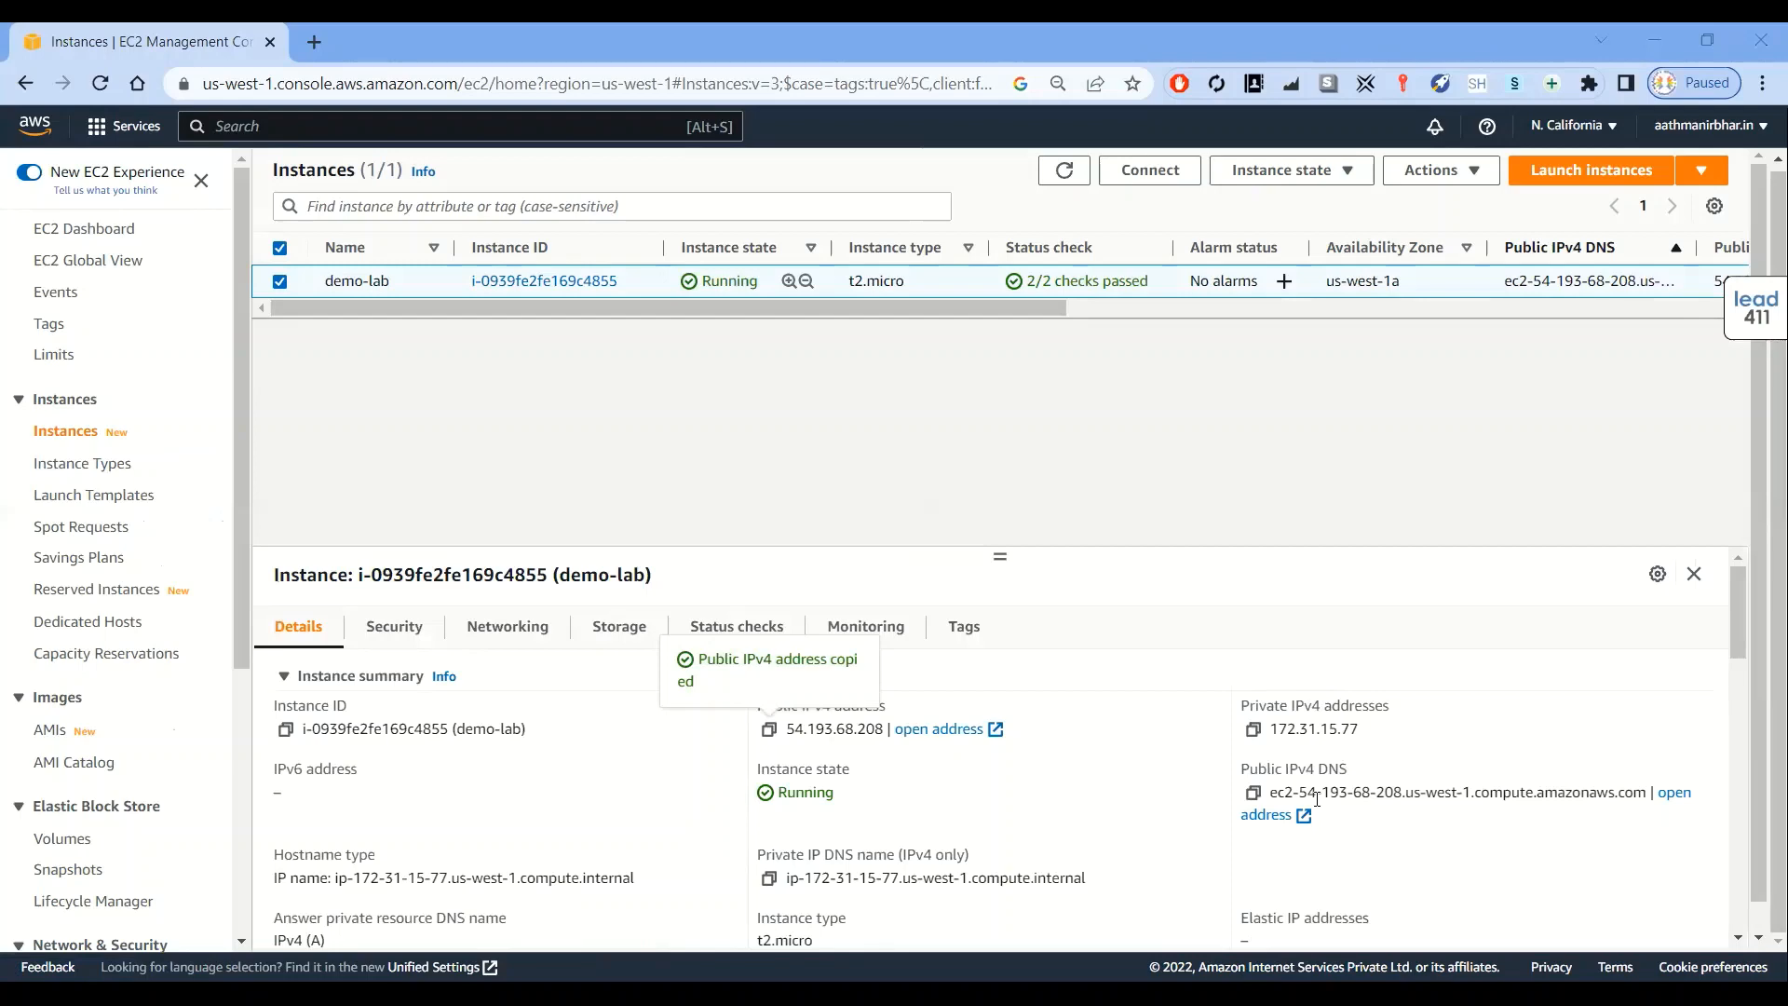
Open the instance's public IPv4 address 54.193.68.208 in a new browser tab to view the IIS default page
{"action": "left_click", "coordinate": [314, 43]}
{"action": "left_click", "coordinate": [354, 80]}
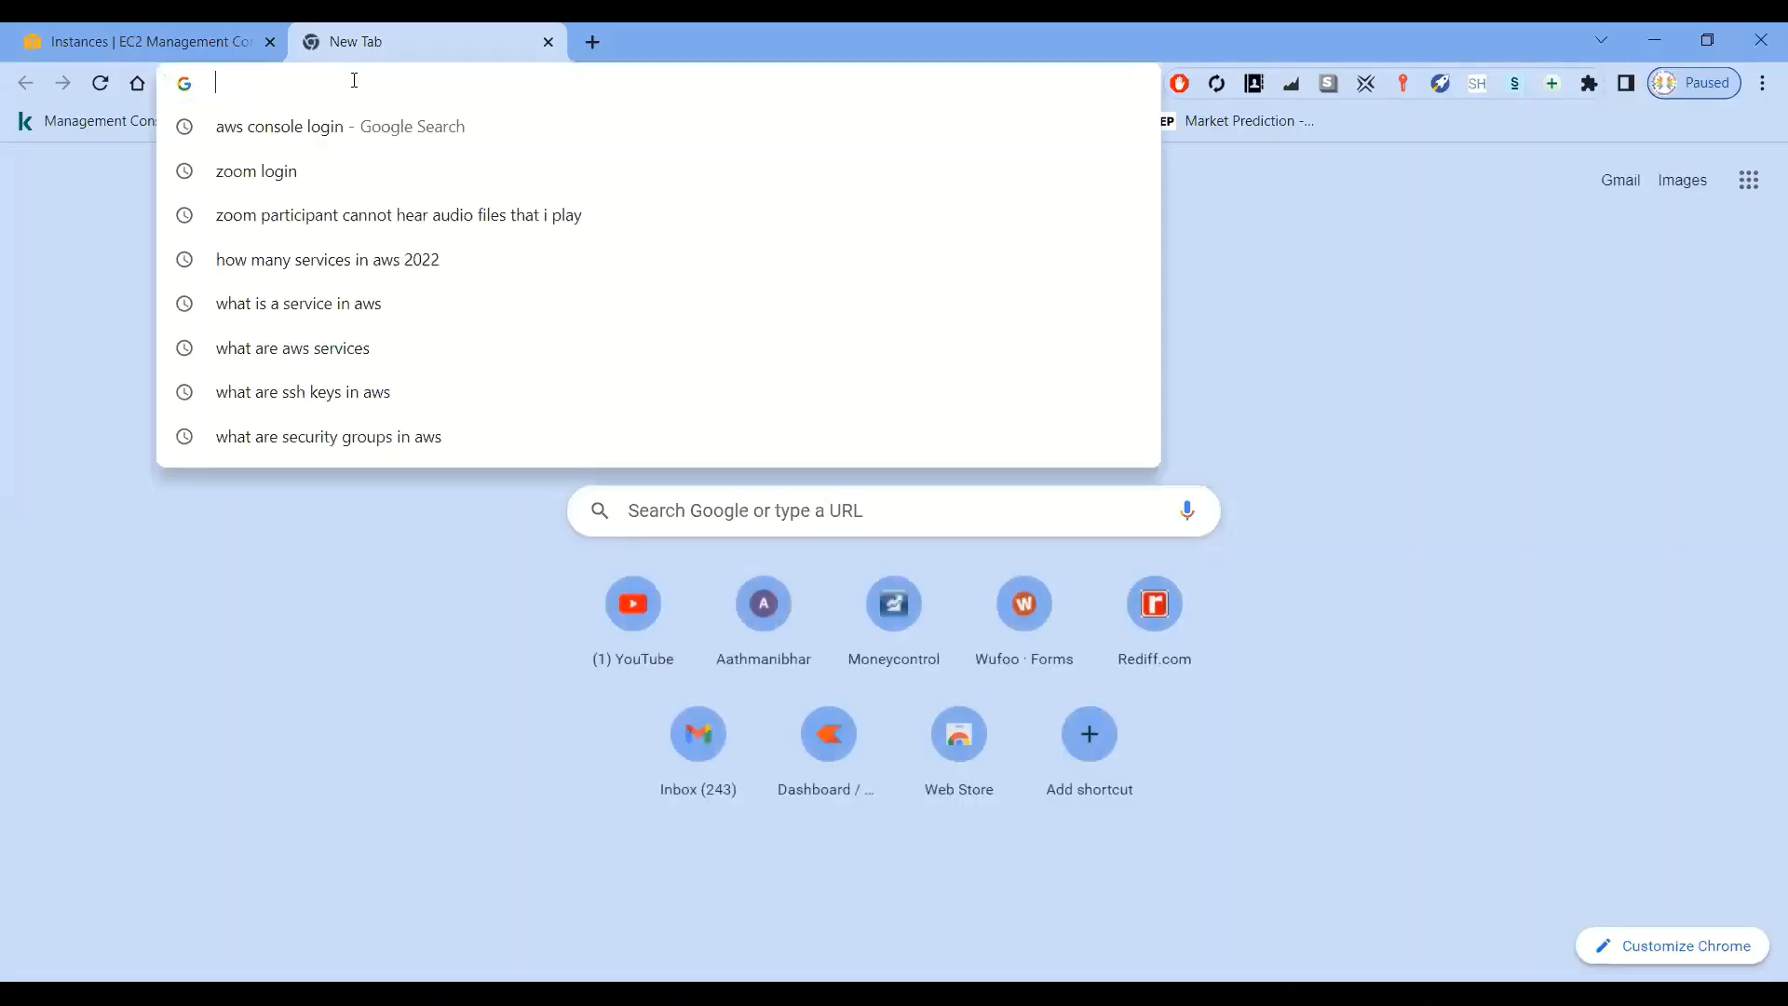
{"action": "key", "text": "ctrl+v"}
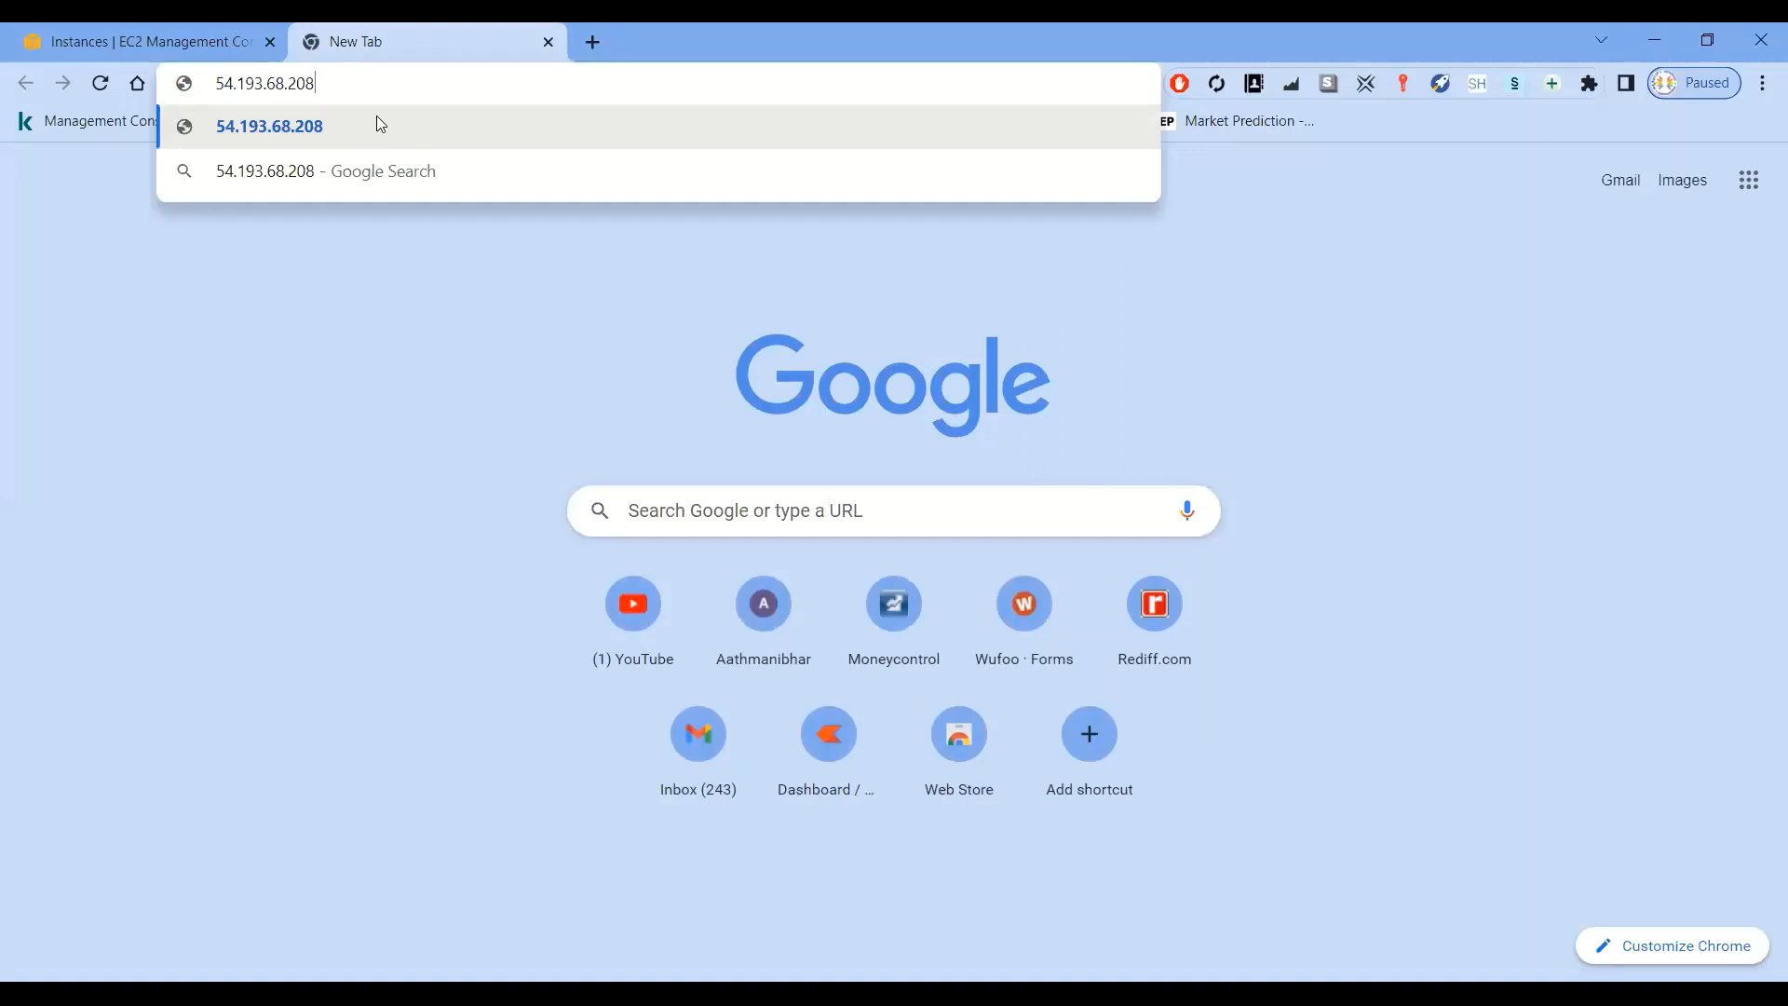
{"action": "key", "text": "Return"}
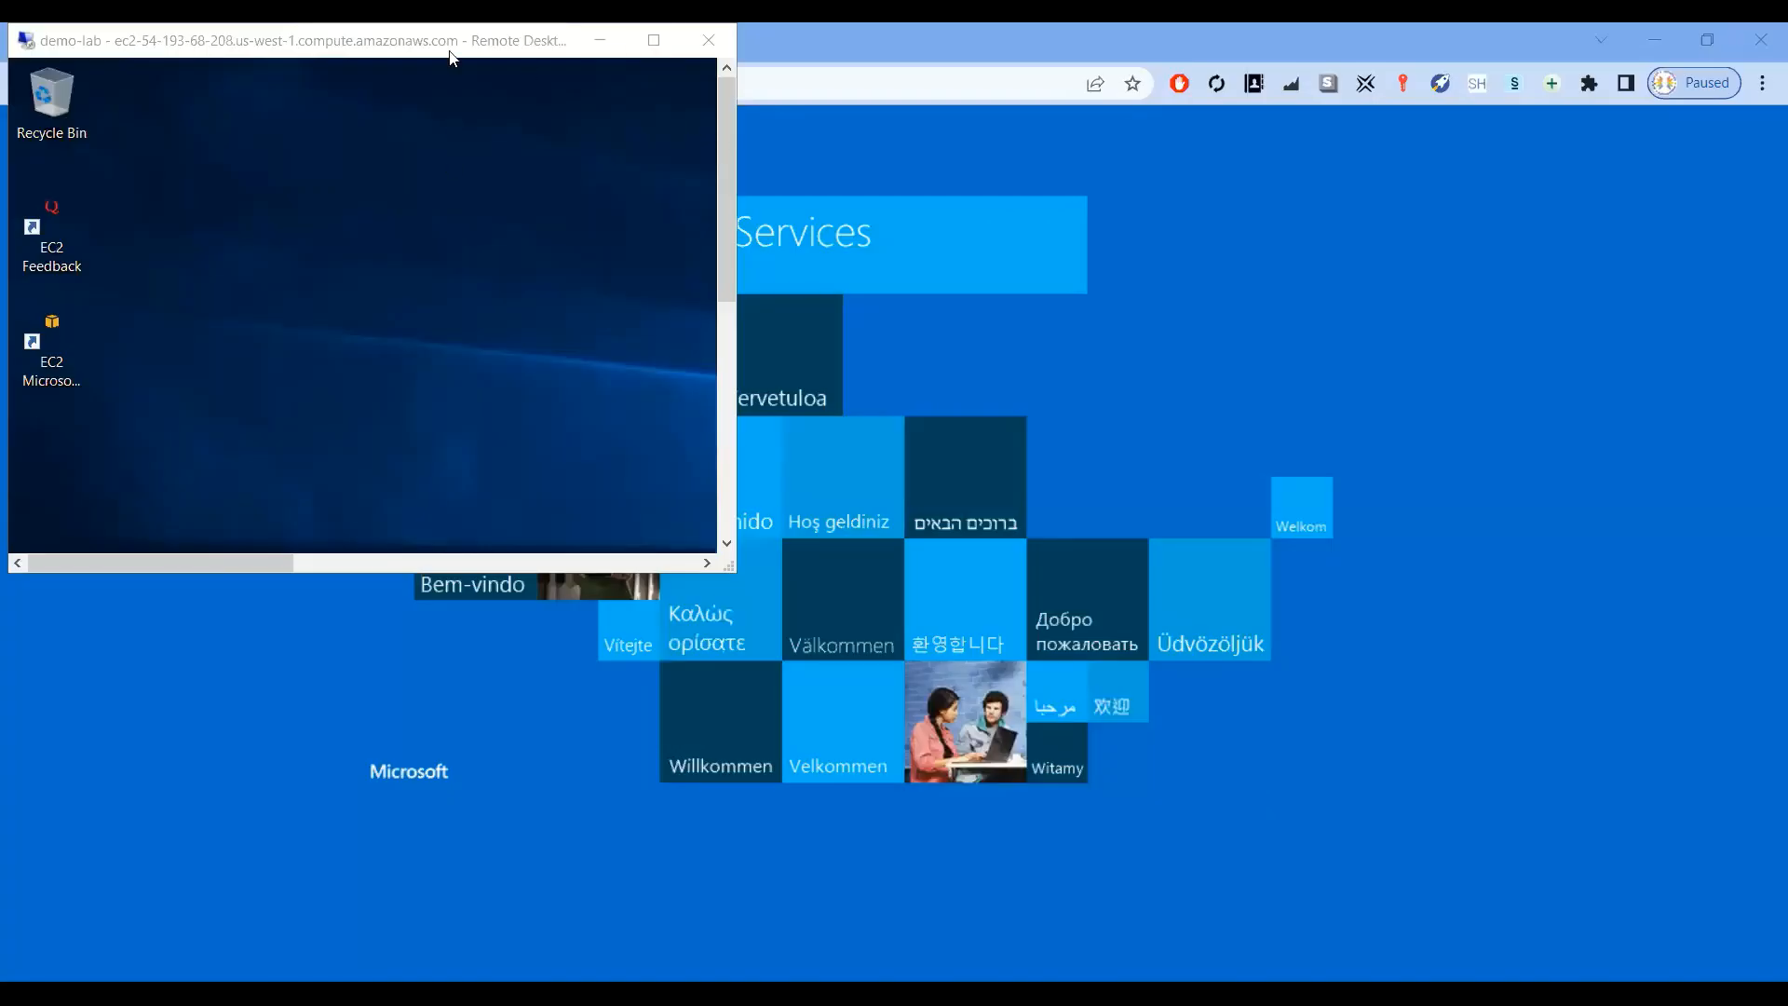
Return to the remote desktop session, maximize it, and open File Explorer
{"action": "left_click_drag", "start_coordinate": [450, 57], "coordinate": [975, 250]}
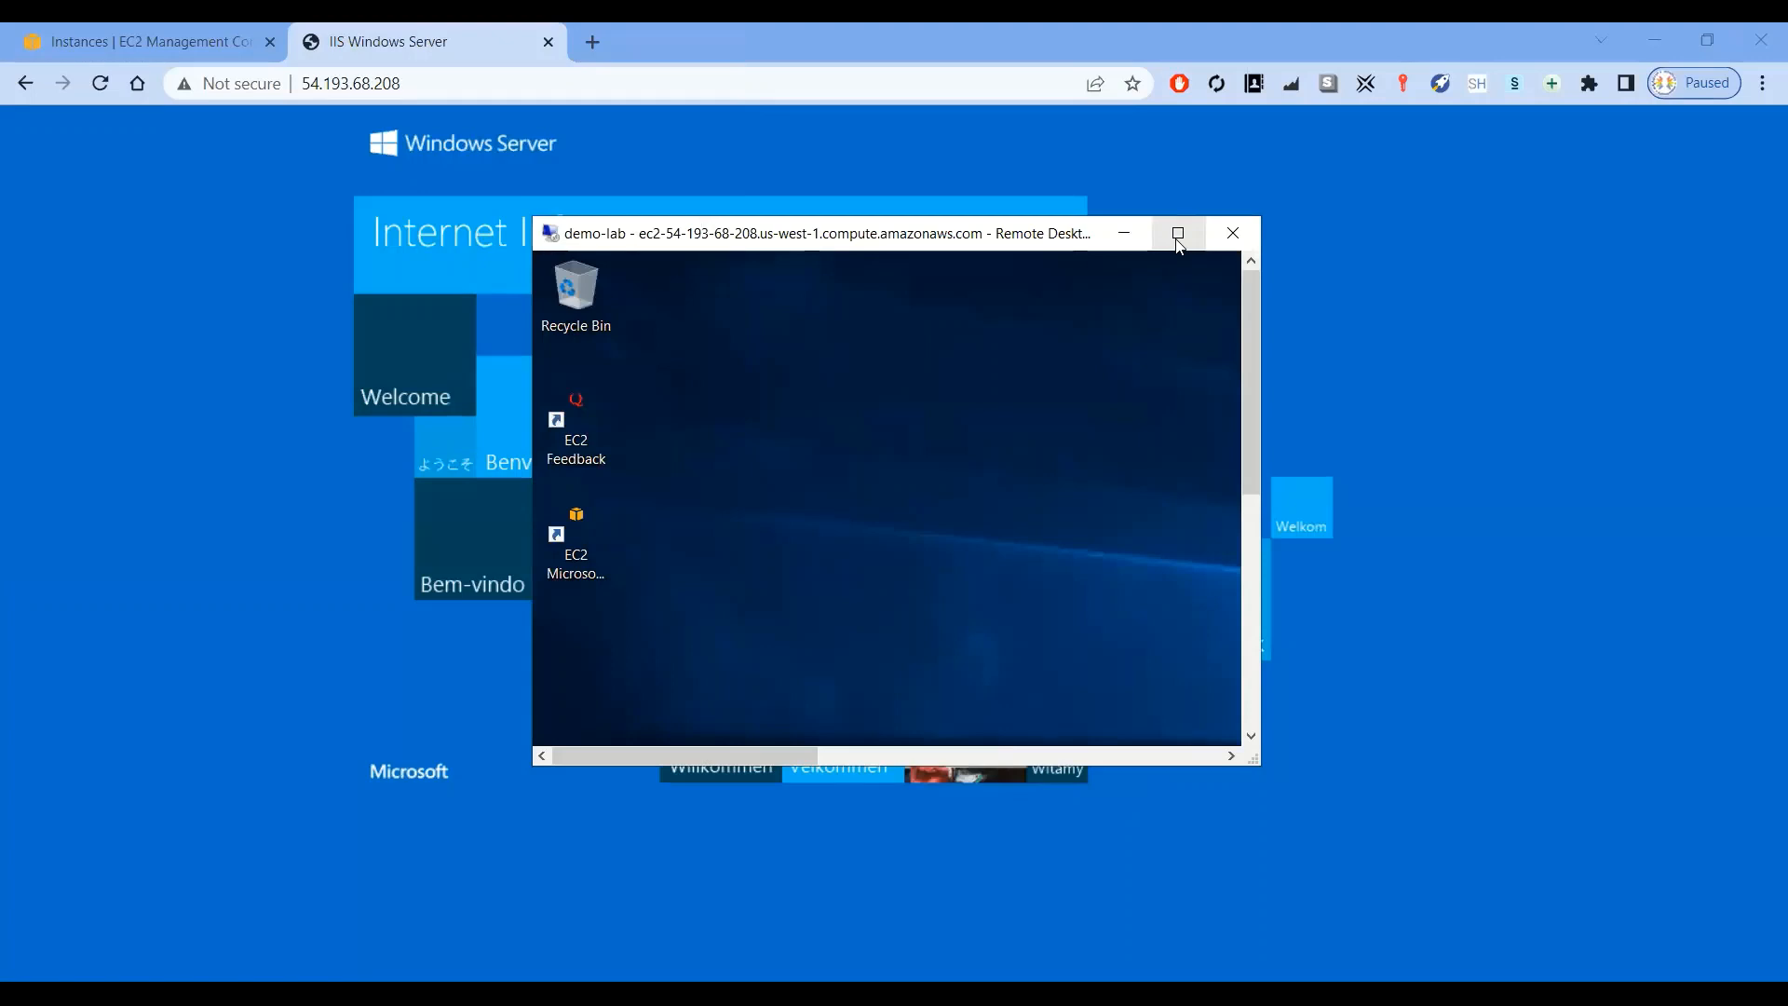
{"action": "left_click", "coordinate": [1180, 234]}
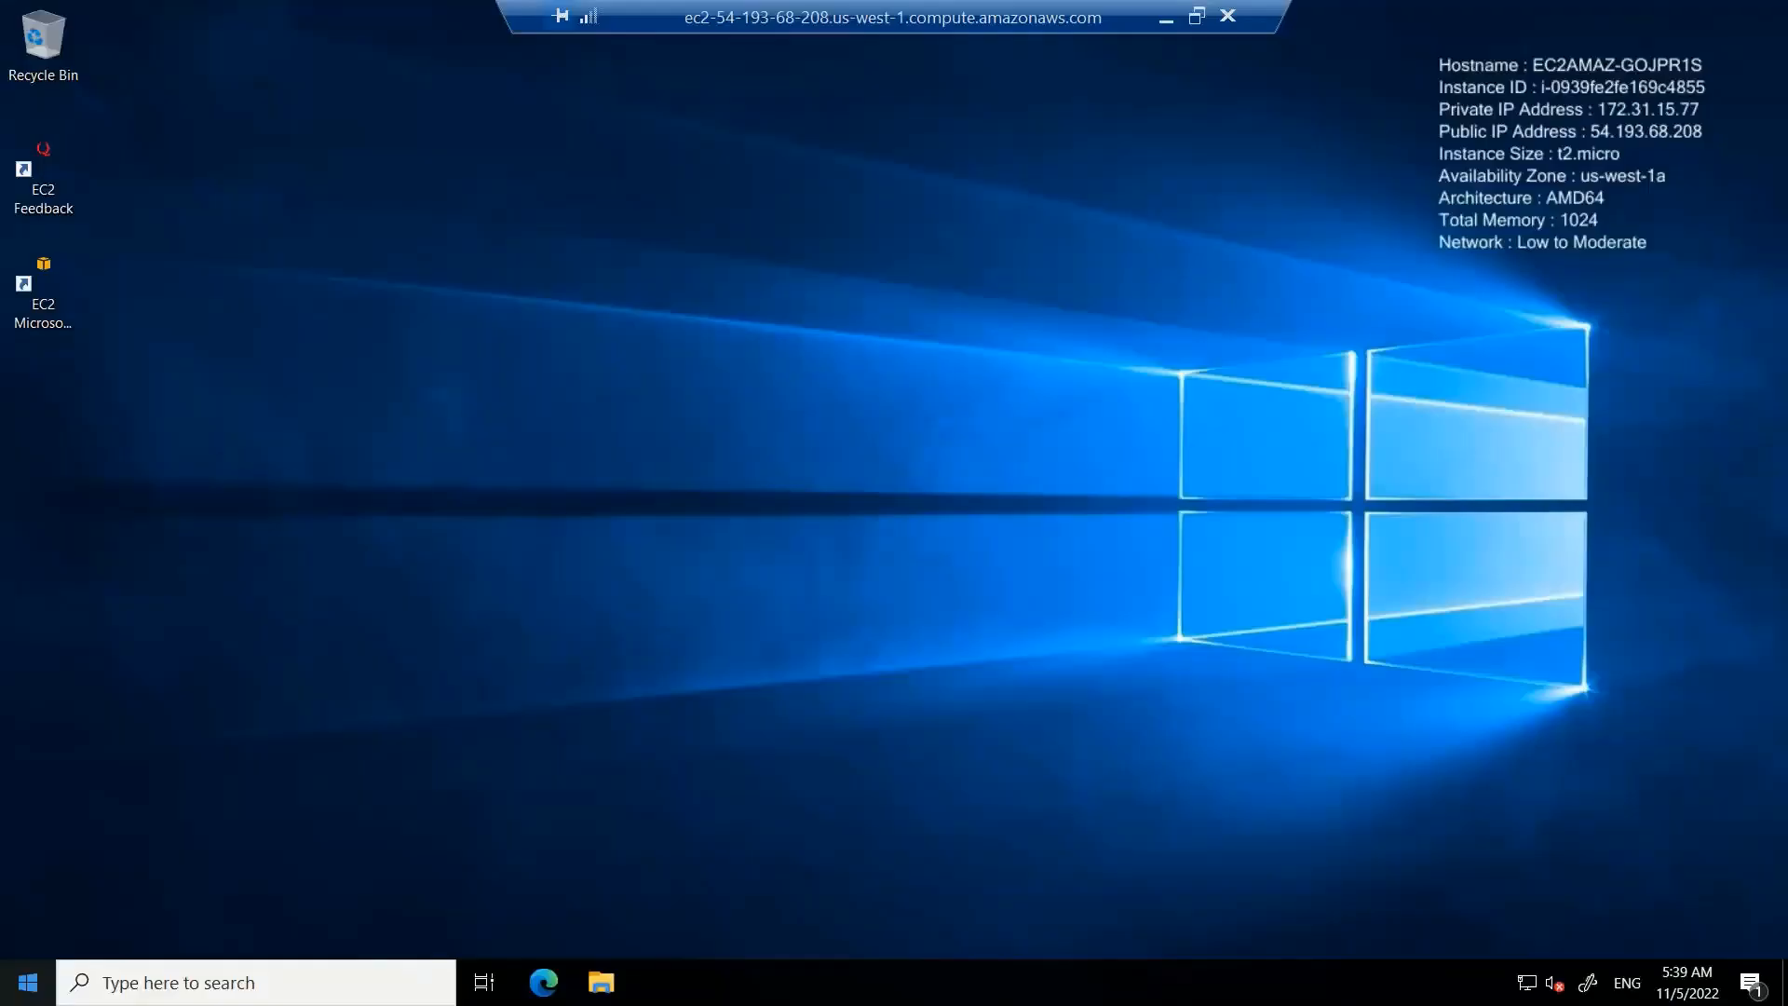
{"action": "right_click", "coordinate": [28, 982]}
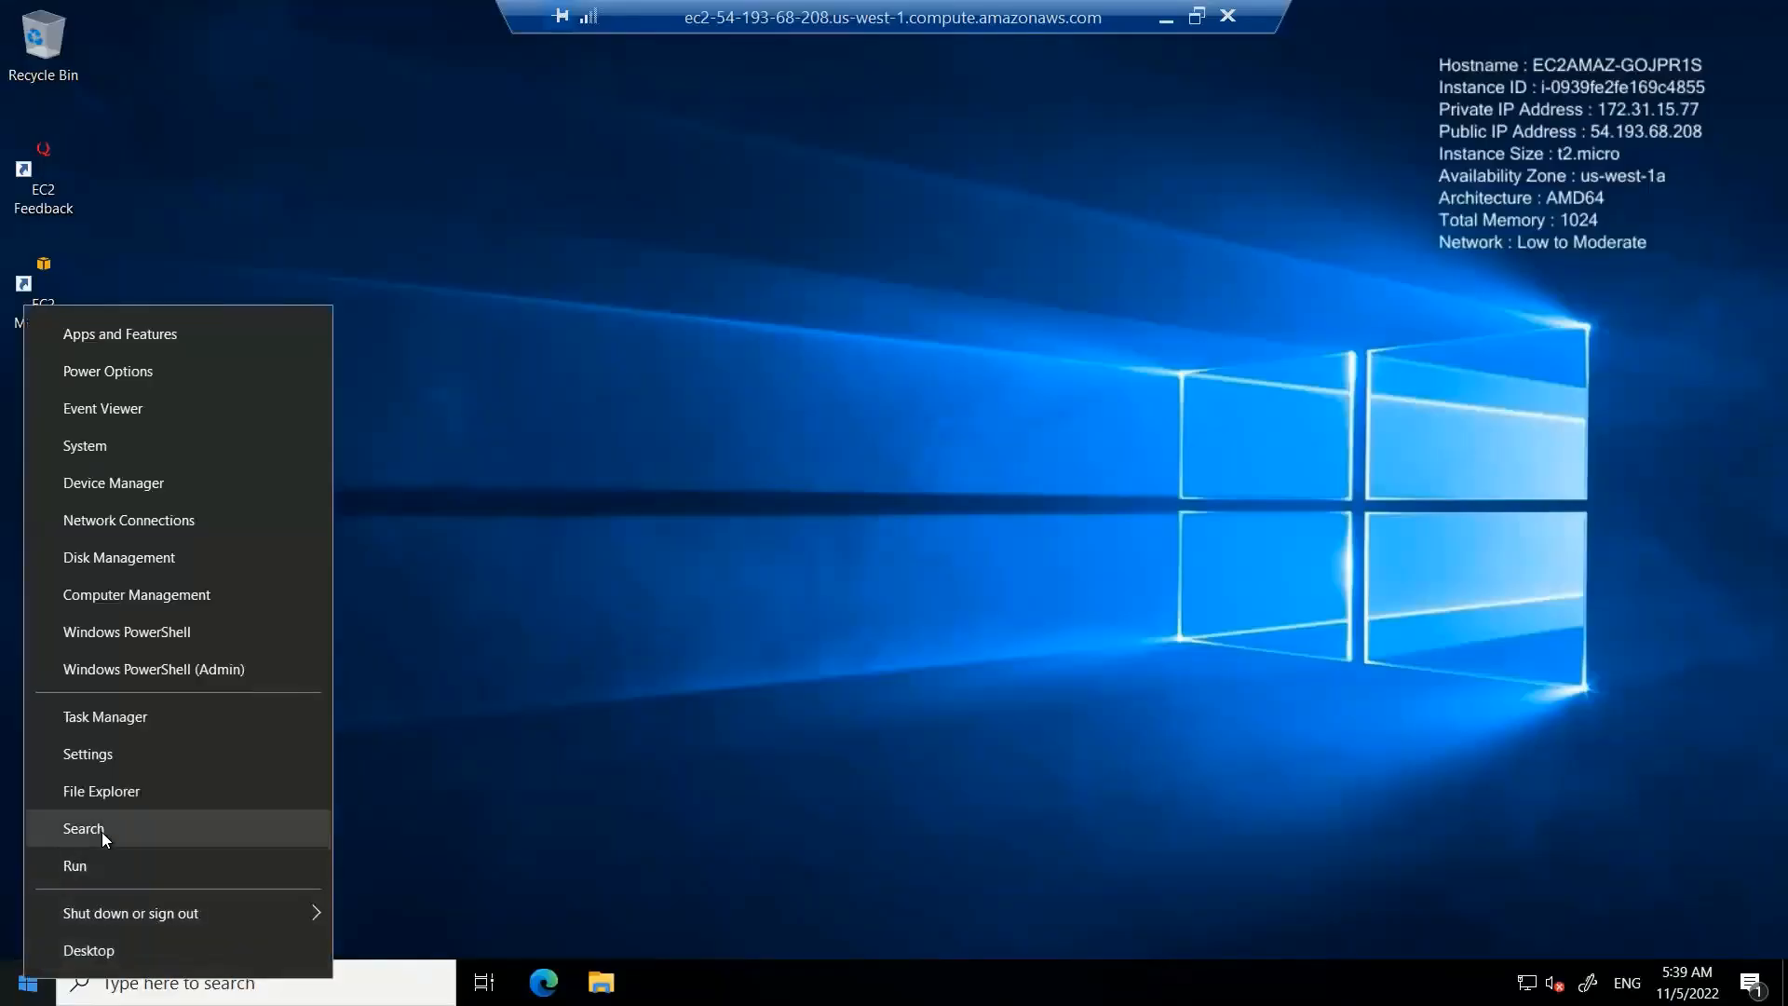
{"action": "left_click", "coordinate": [423, 627]}
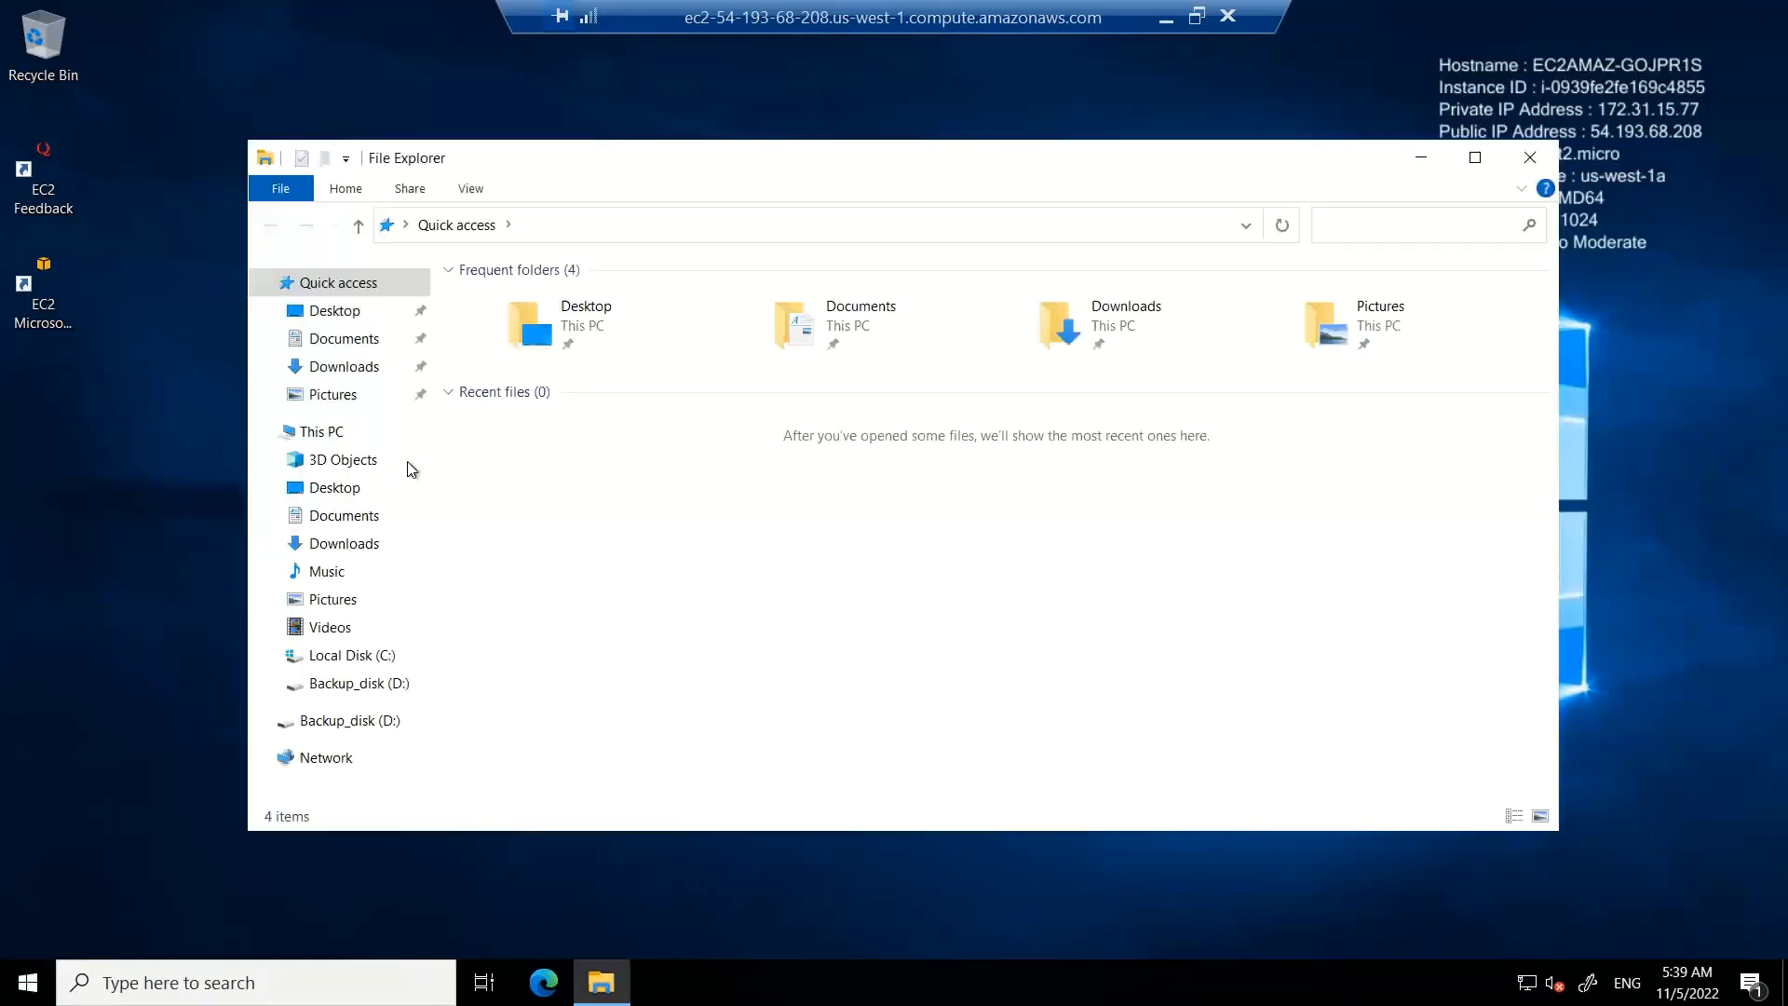
Browse to the inetpub\wwwroot folder on Local Disk (C:)
{"action": "left_click", "coordinate": [370, 657]}
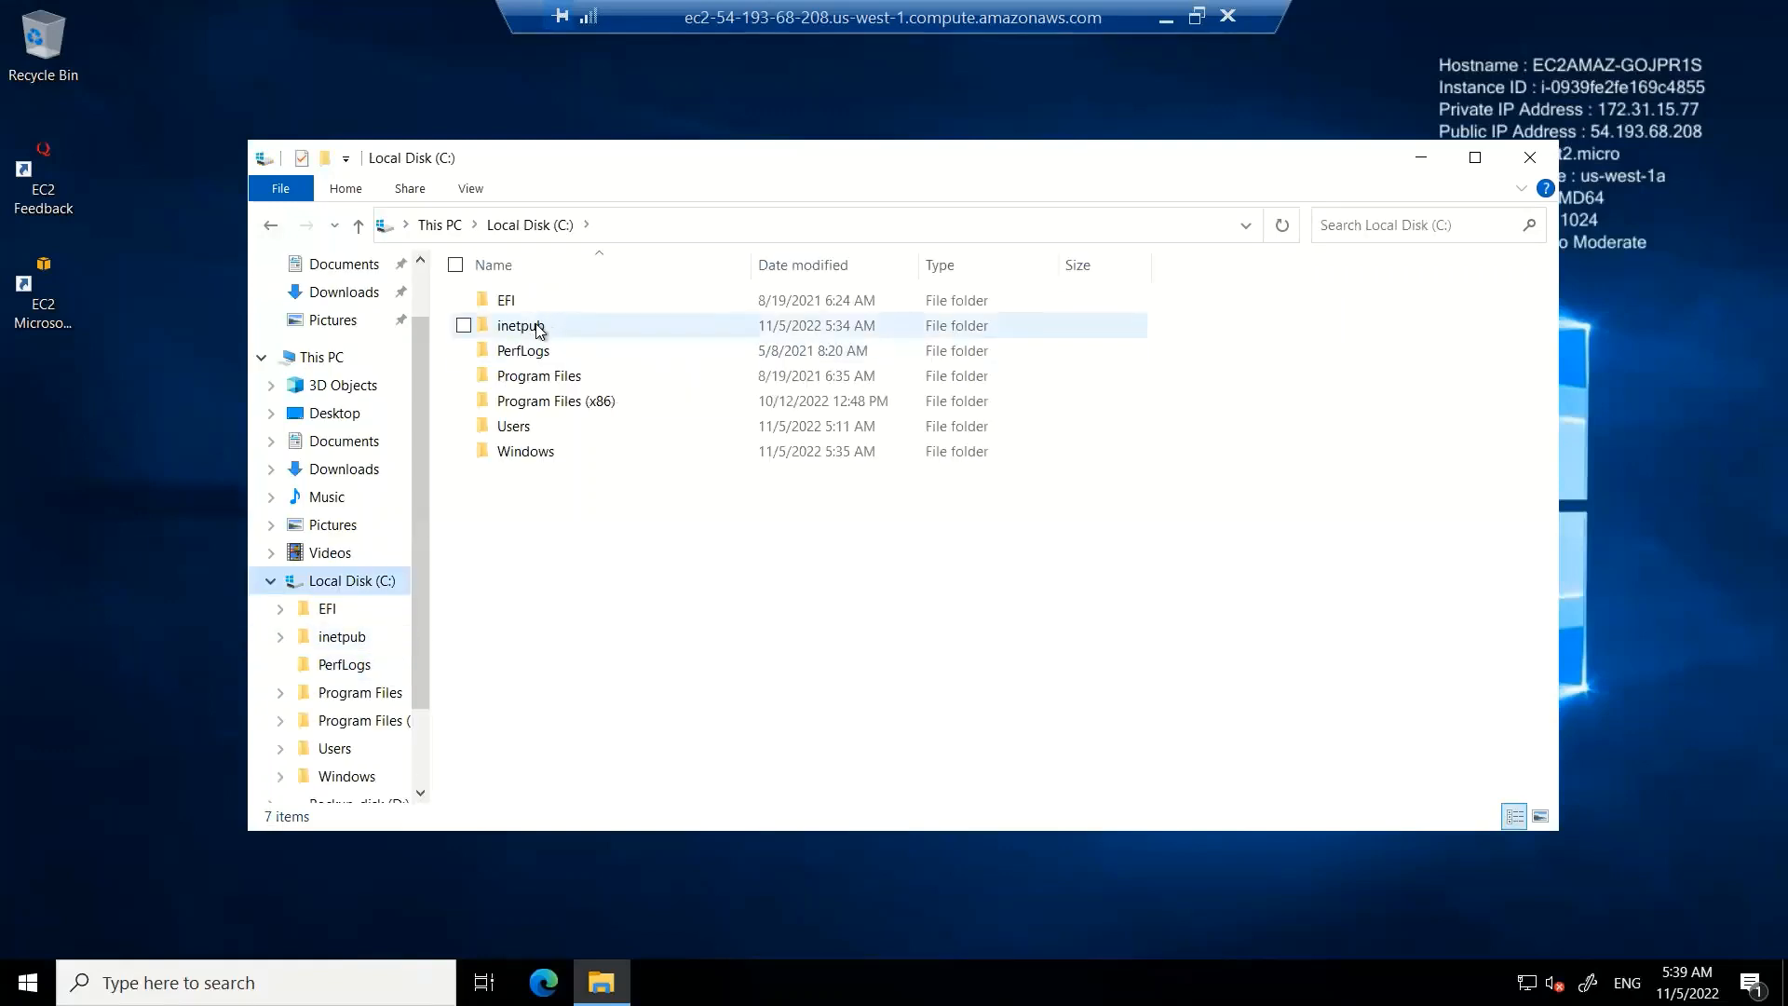
{"action": "double_click", "coordinate": [540, 327]}
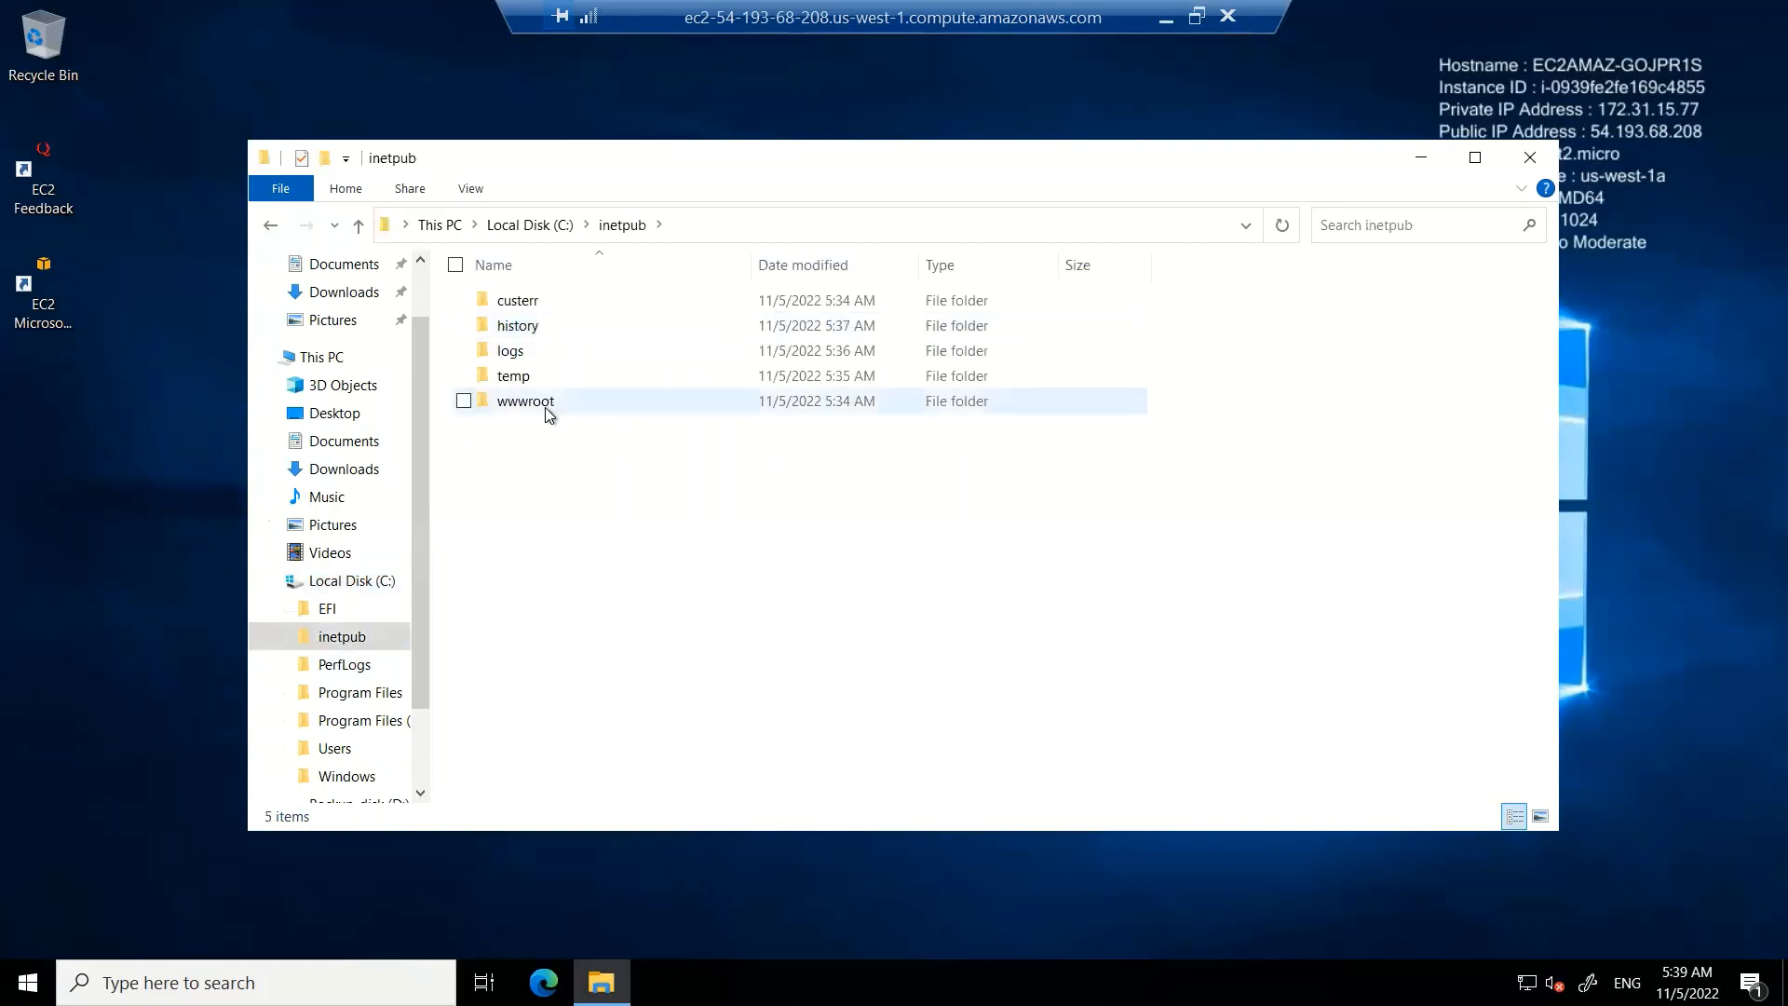
{"action": "double_click", "coordinate": [550, 407]}
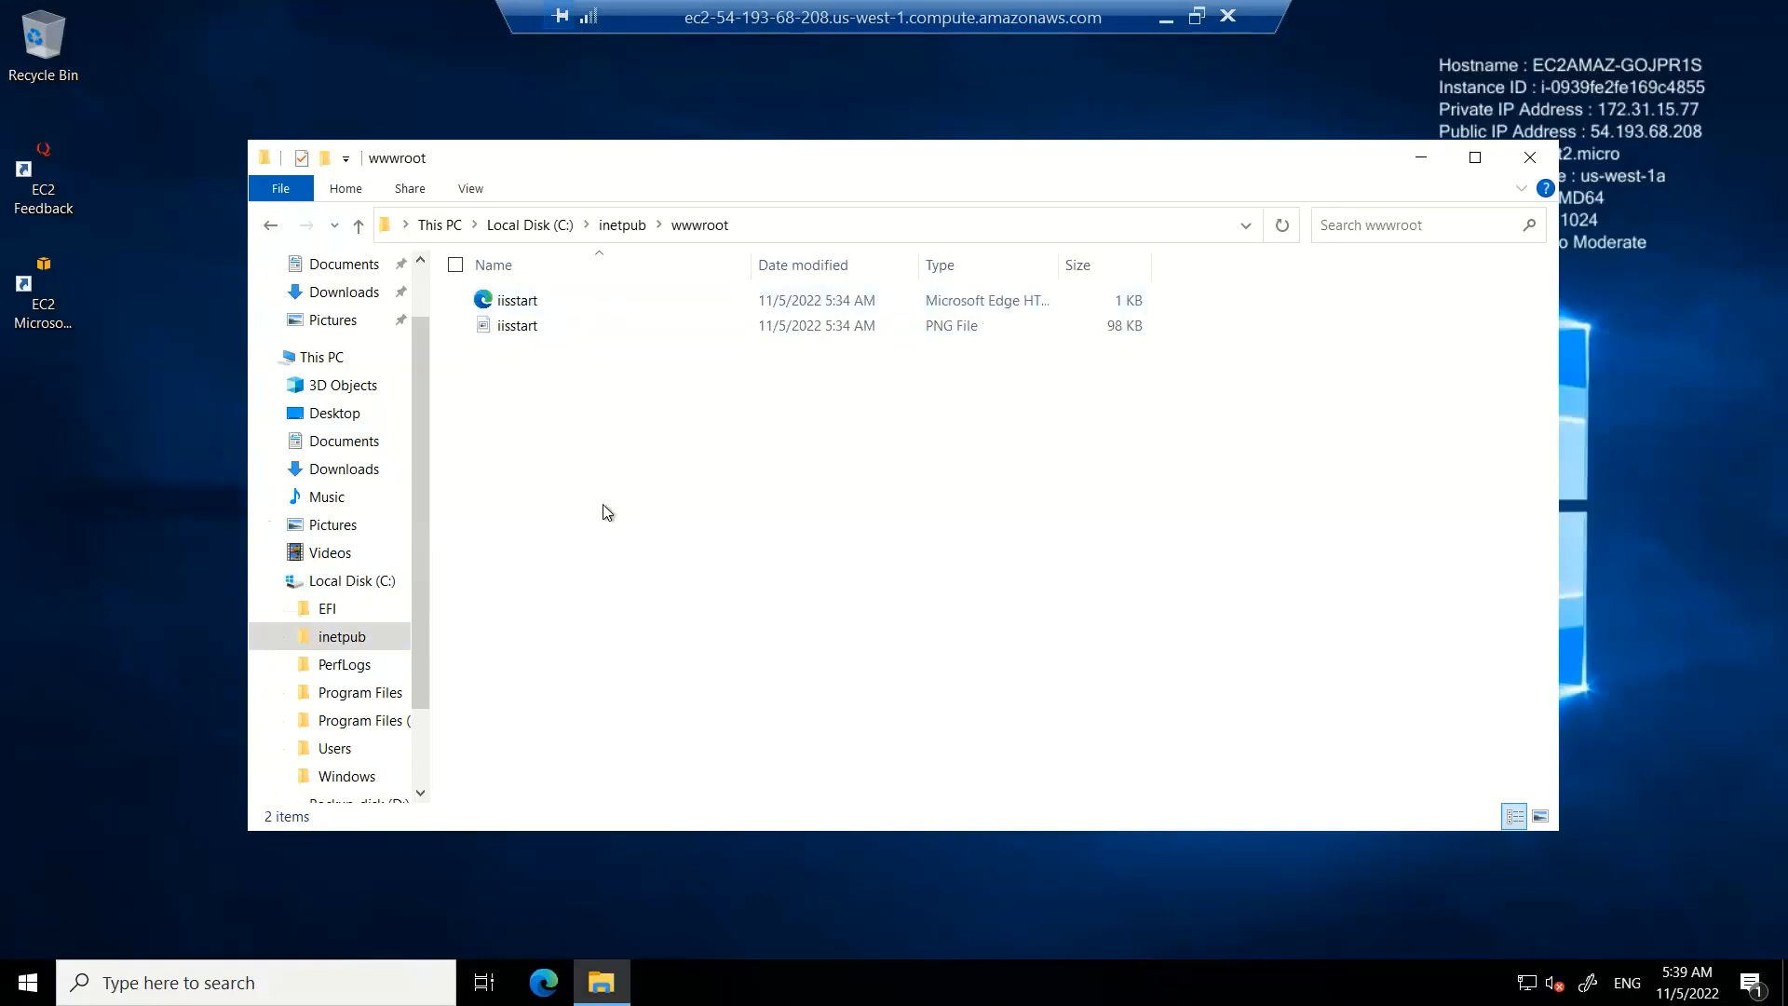
Open the iisstart.htm page from the wwwroot folder in Microsoft Edge
{"action": "left_click", "coordinate": [533, 308]}
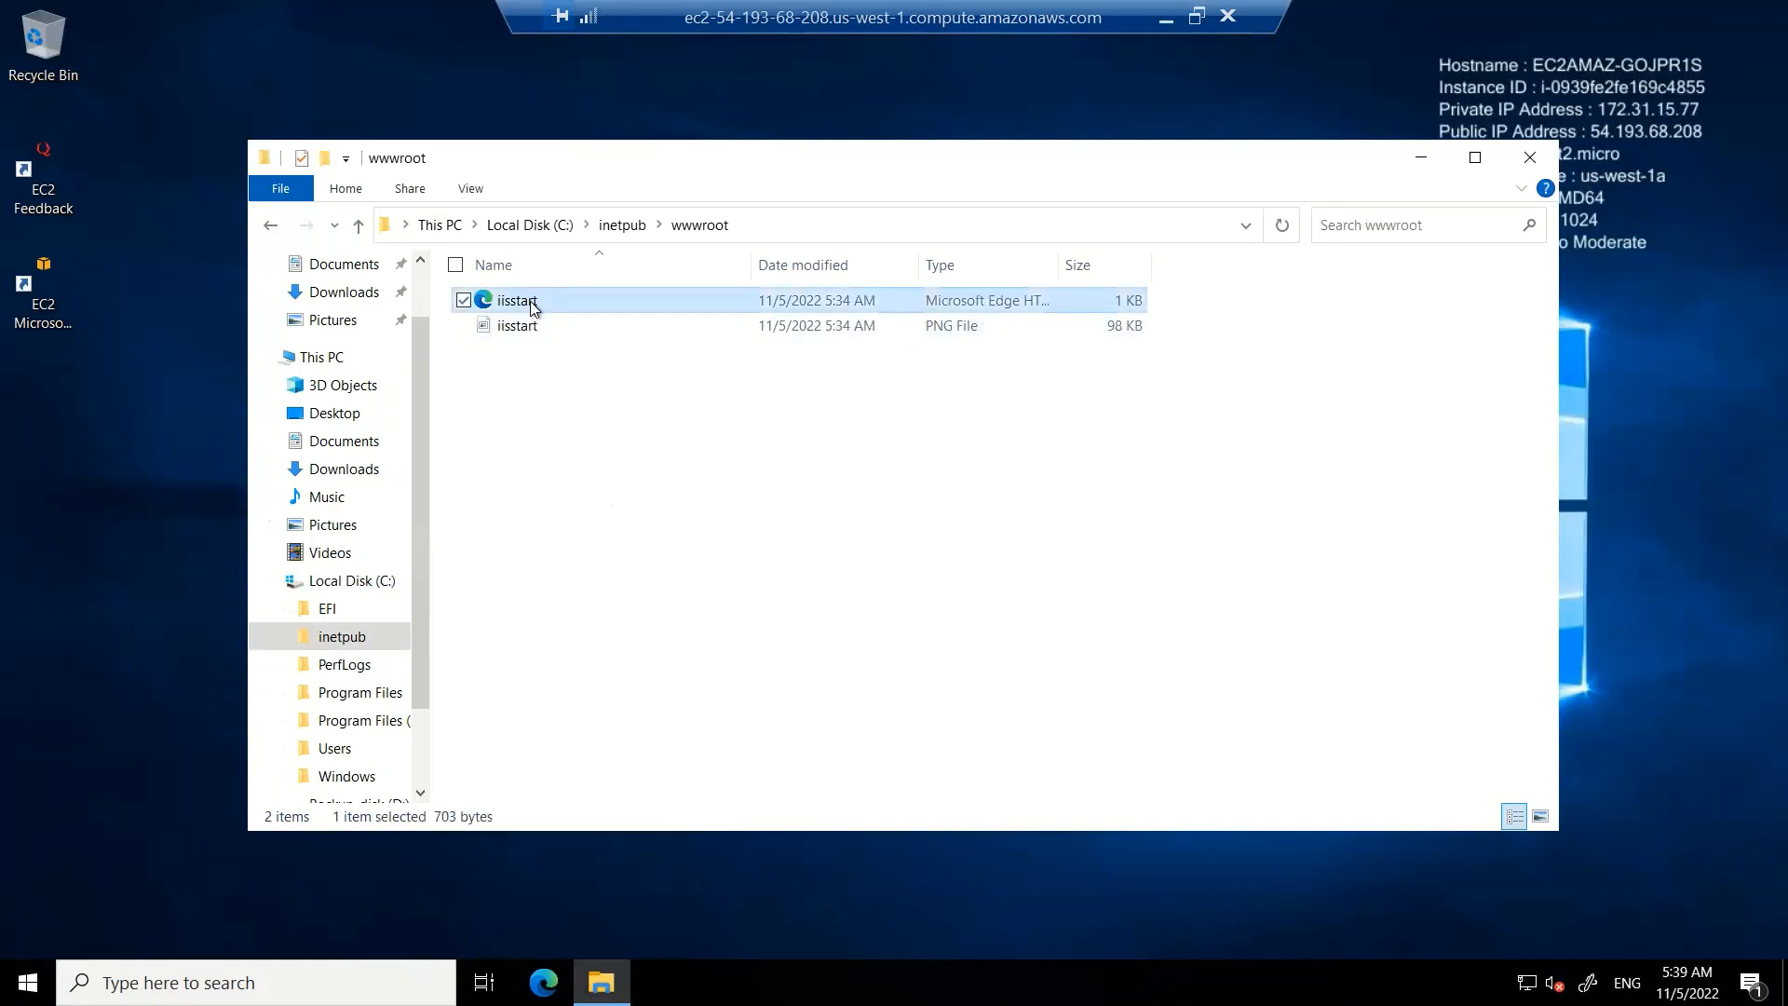
{"action": "double_click", "coordinate": [533, 308]}
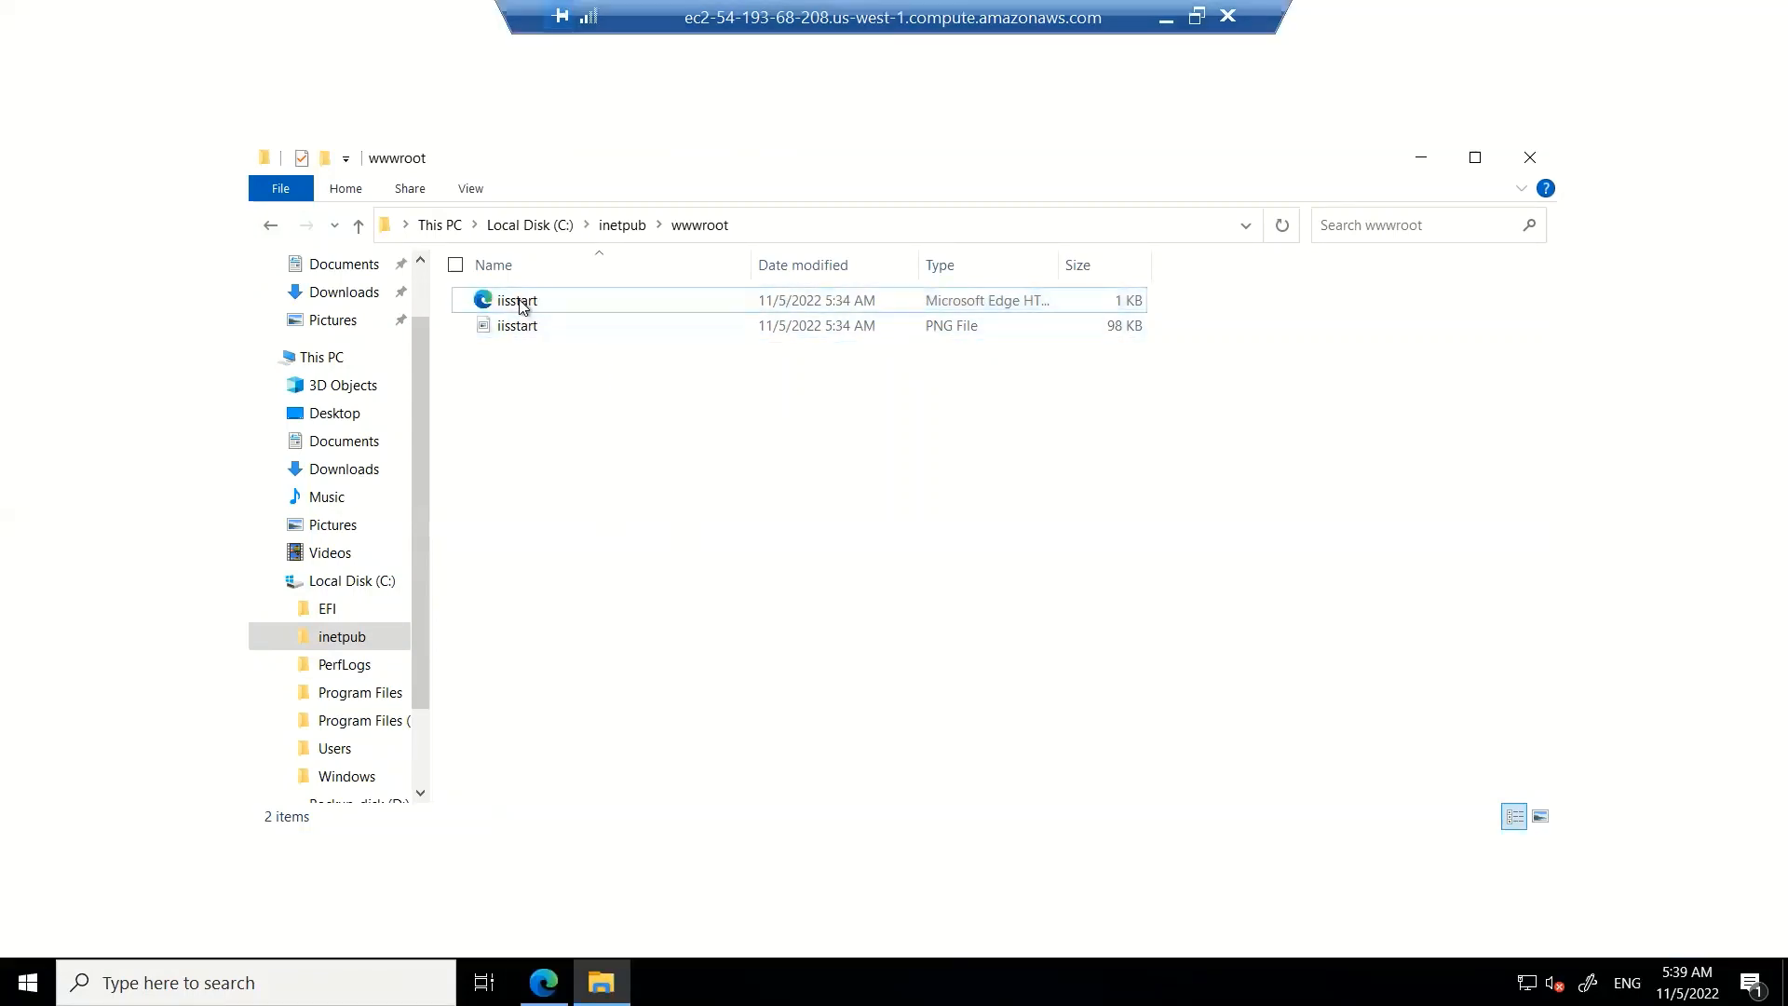
{"action": "double_click", "coordinate": [517, 302]}
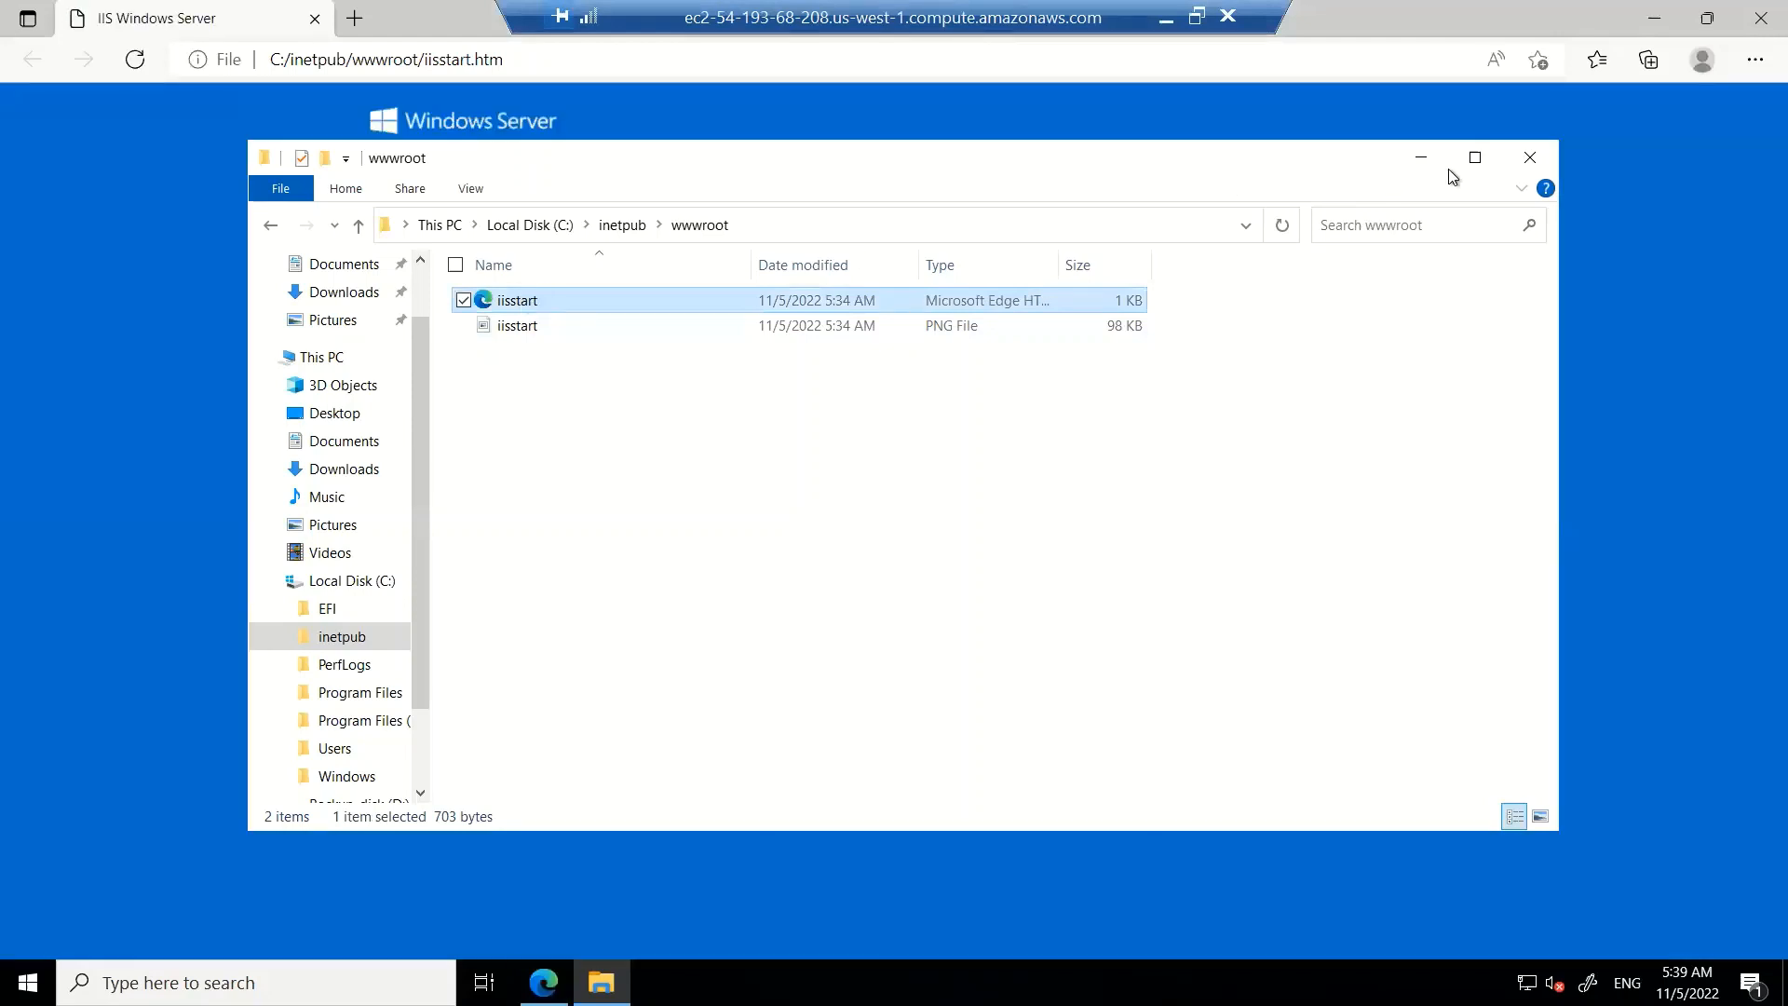
{"action": "left_click", "coordinate": [1422, 158]}
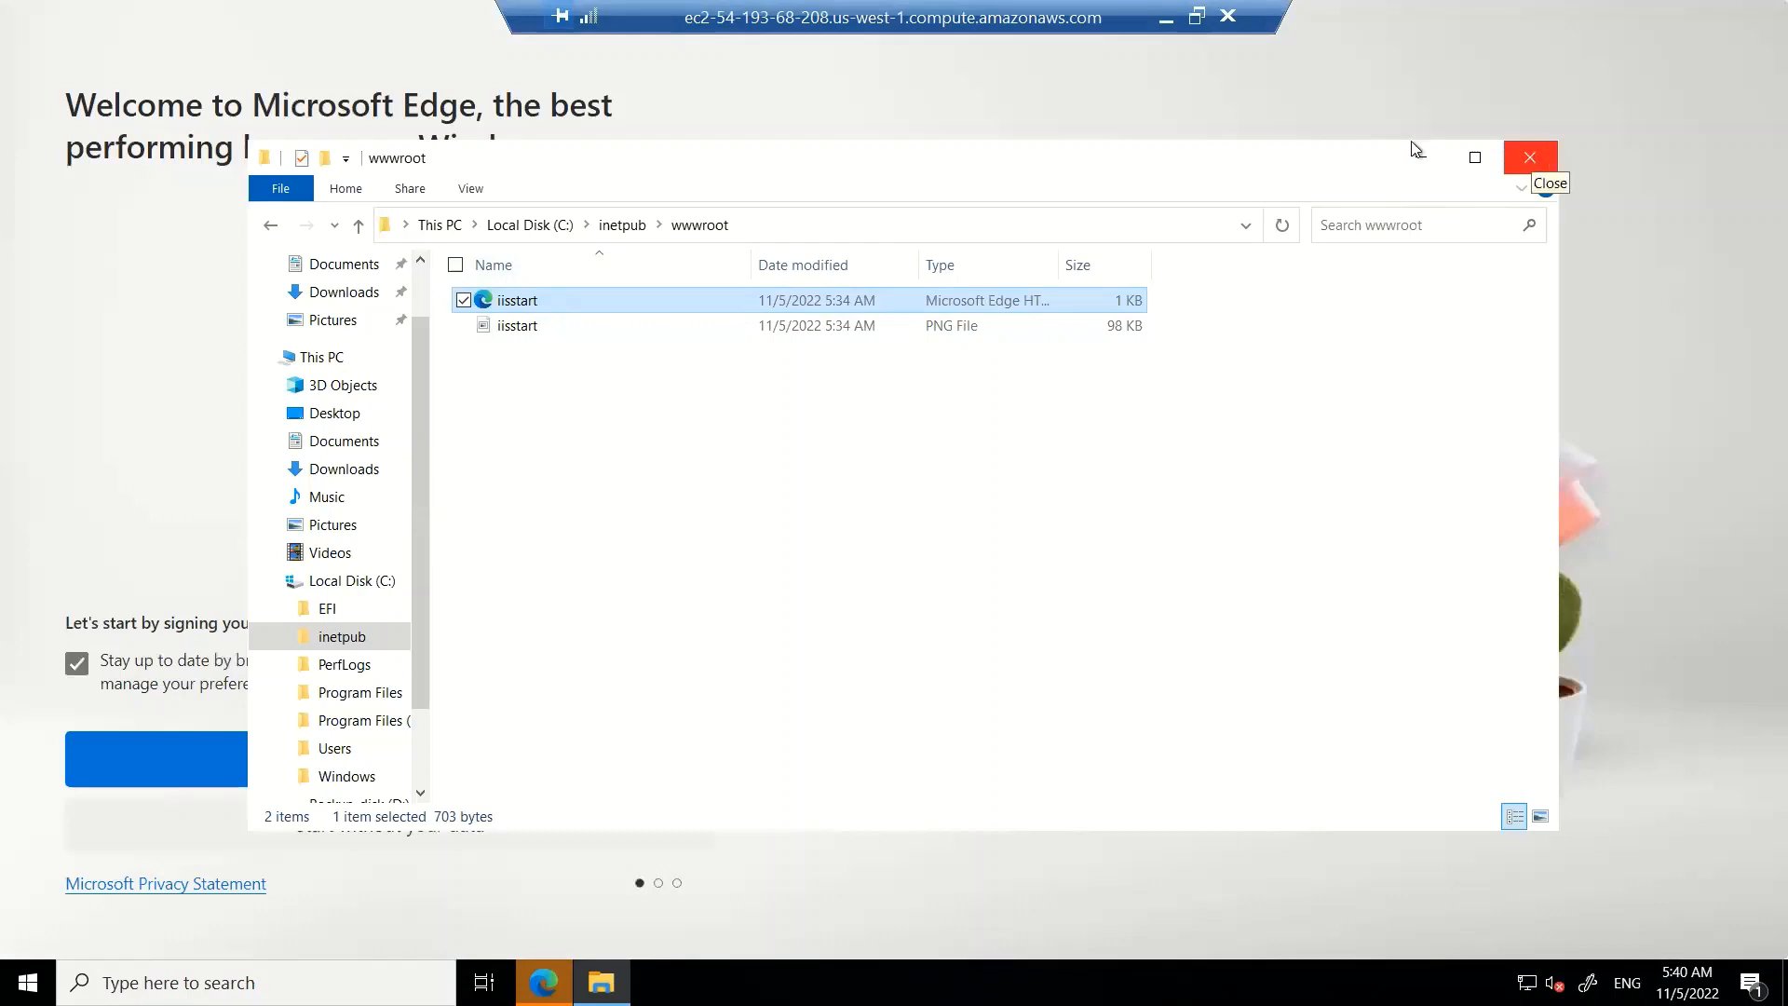
Open the iisstart PNG image from wwwroot for editing in Paint
{"action": "left_click", "coordinate": [511, 327]}
{"action": "right_click", "coordinate": [511, 332]}
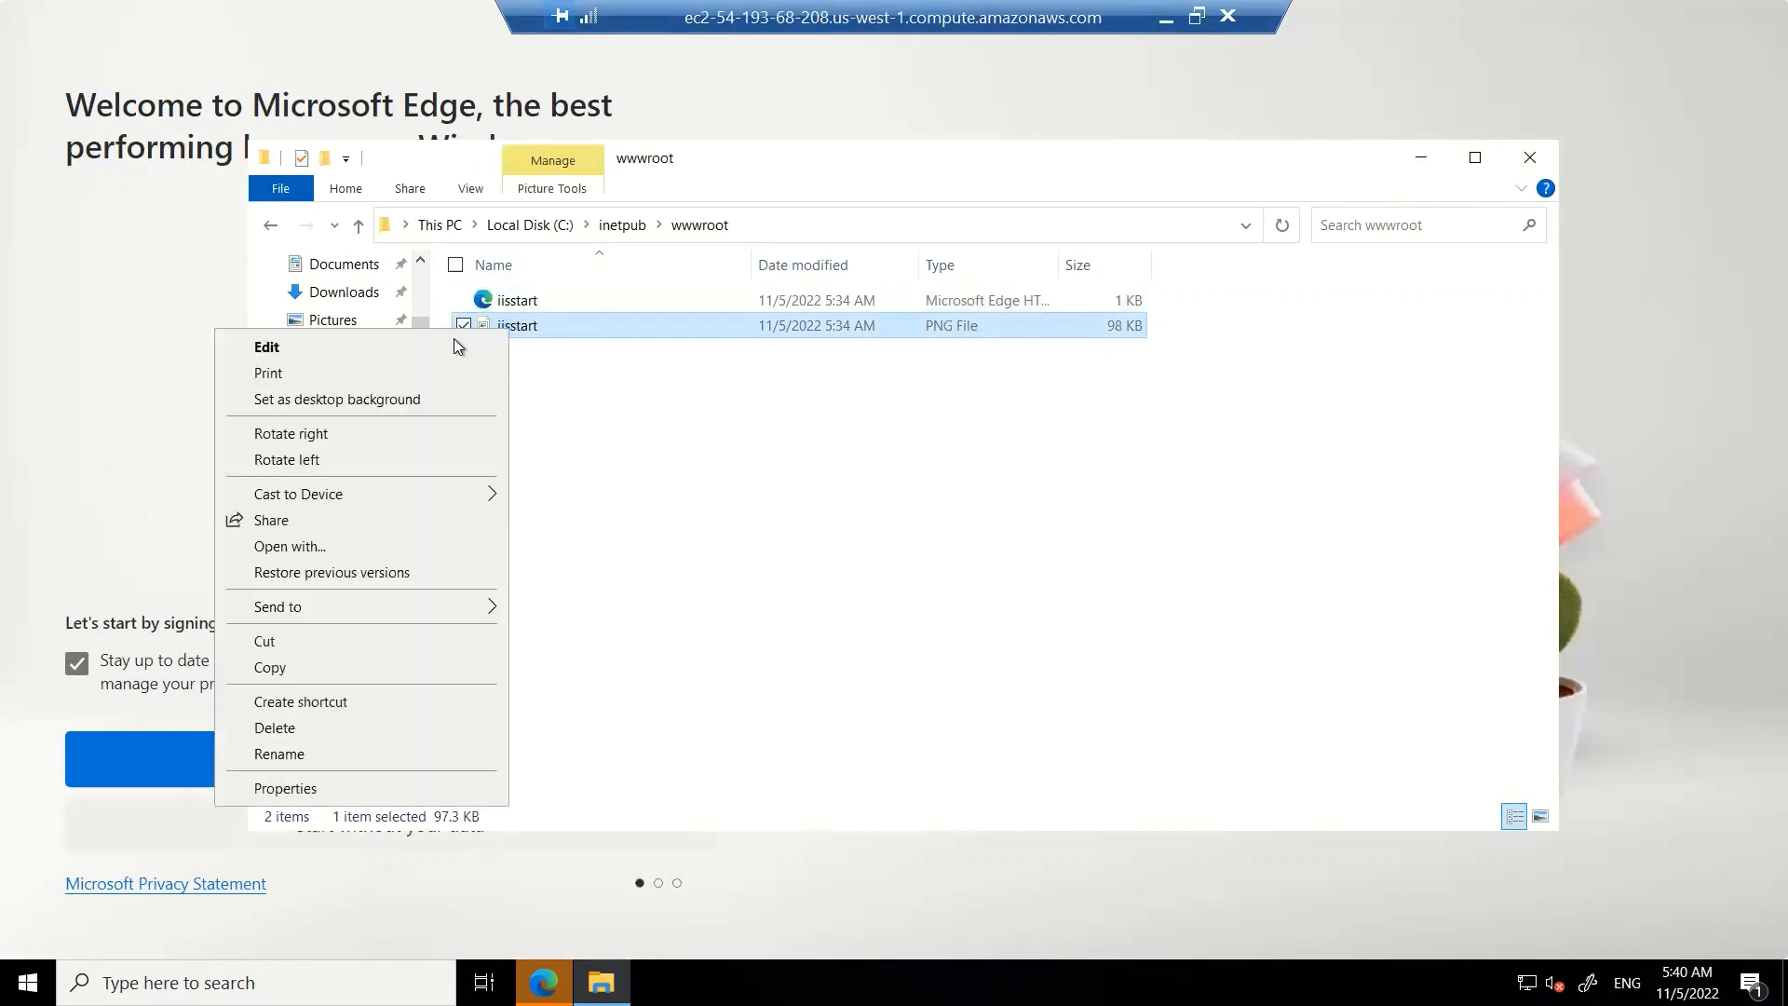
{"action": "left_click", "coordinate": [292, 348]}
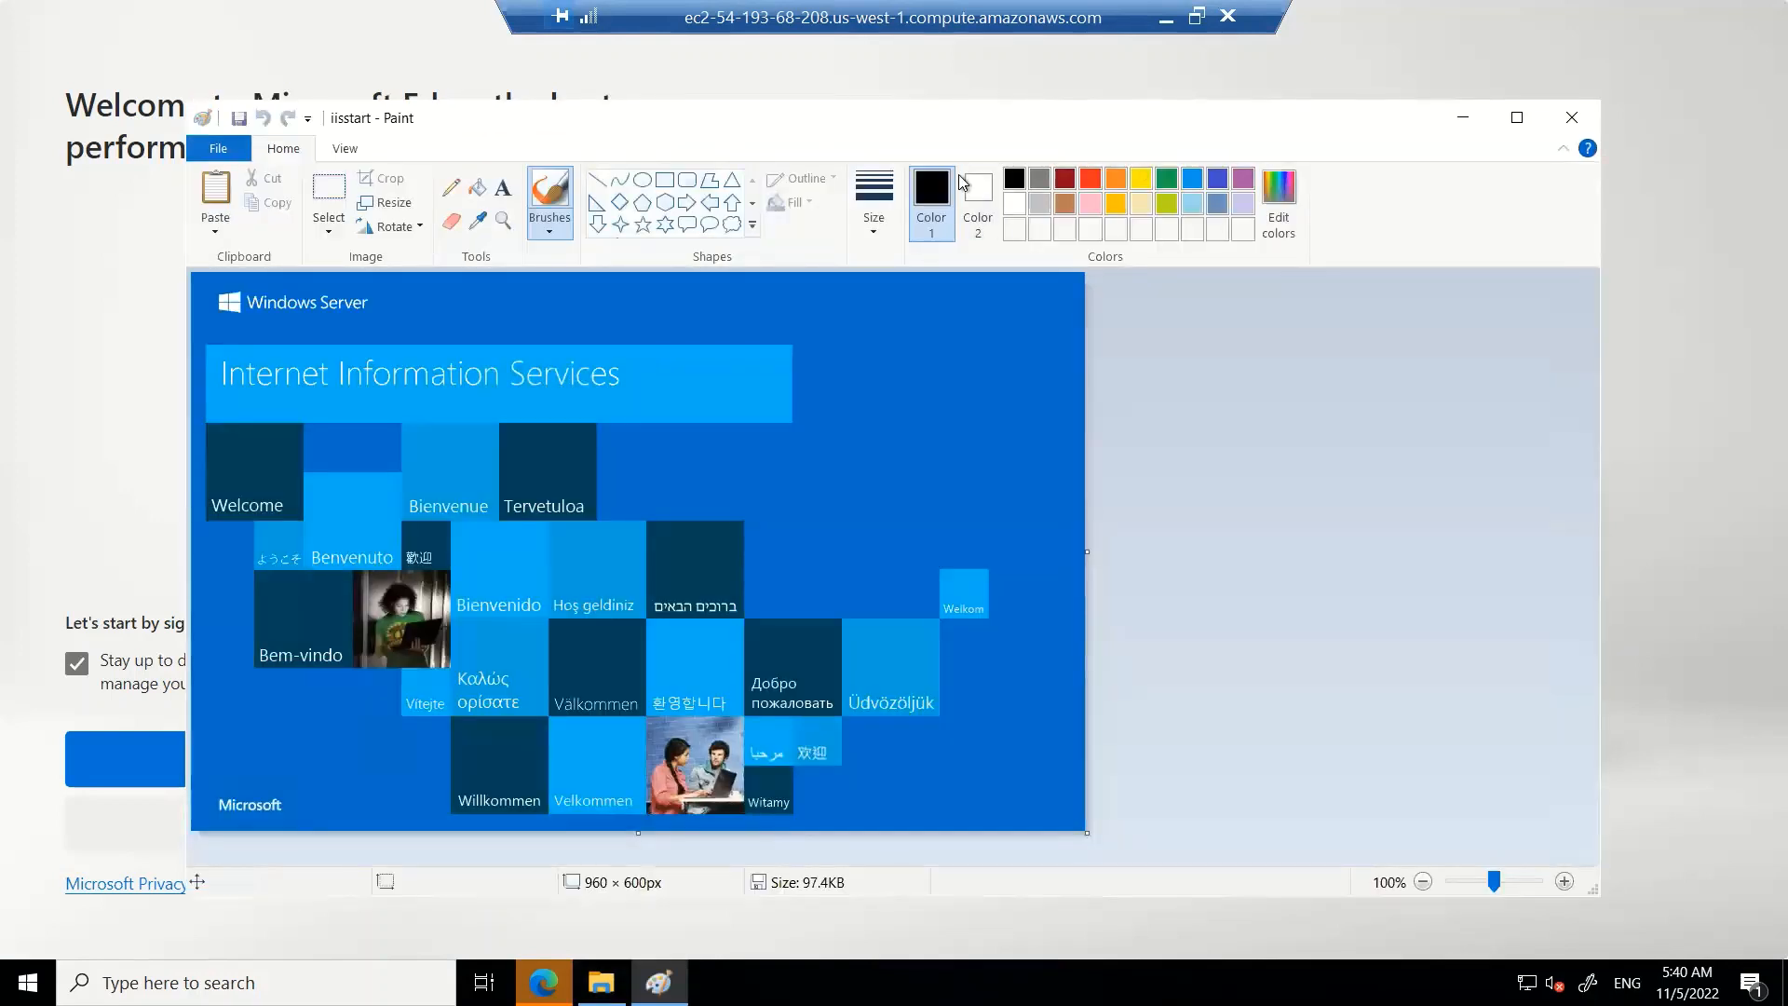
Add red text "AWS - Day-1 demo" in font size 30 to the image's upper right area
{"action": "left_click", "coordinate": [502, 187]}
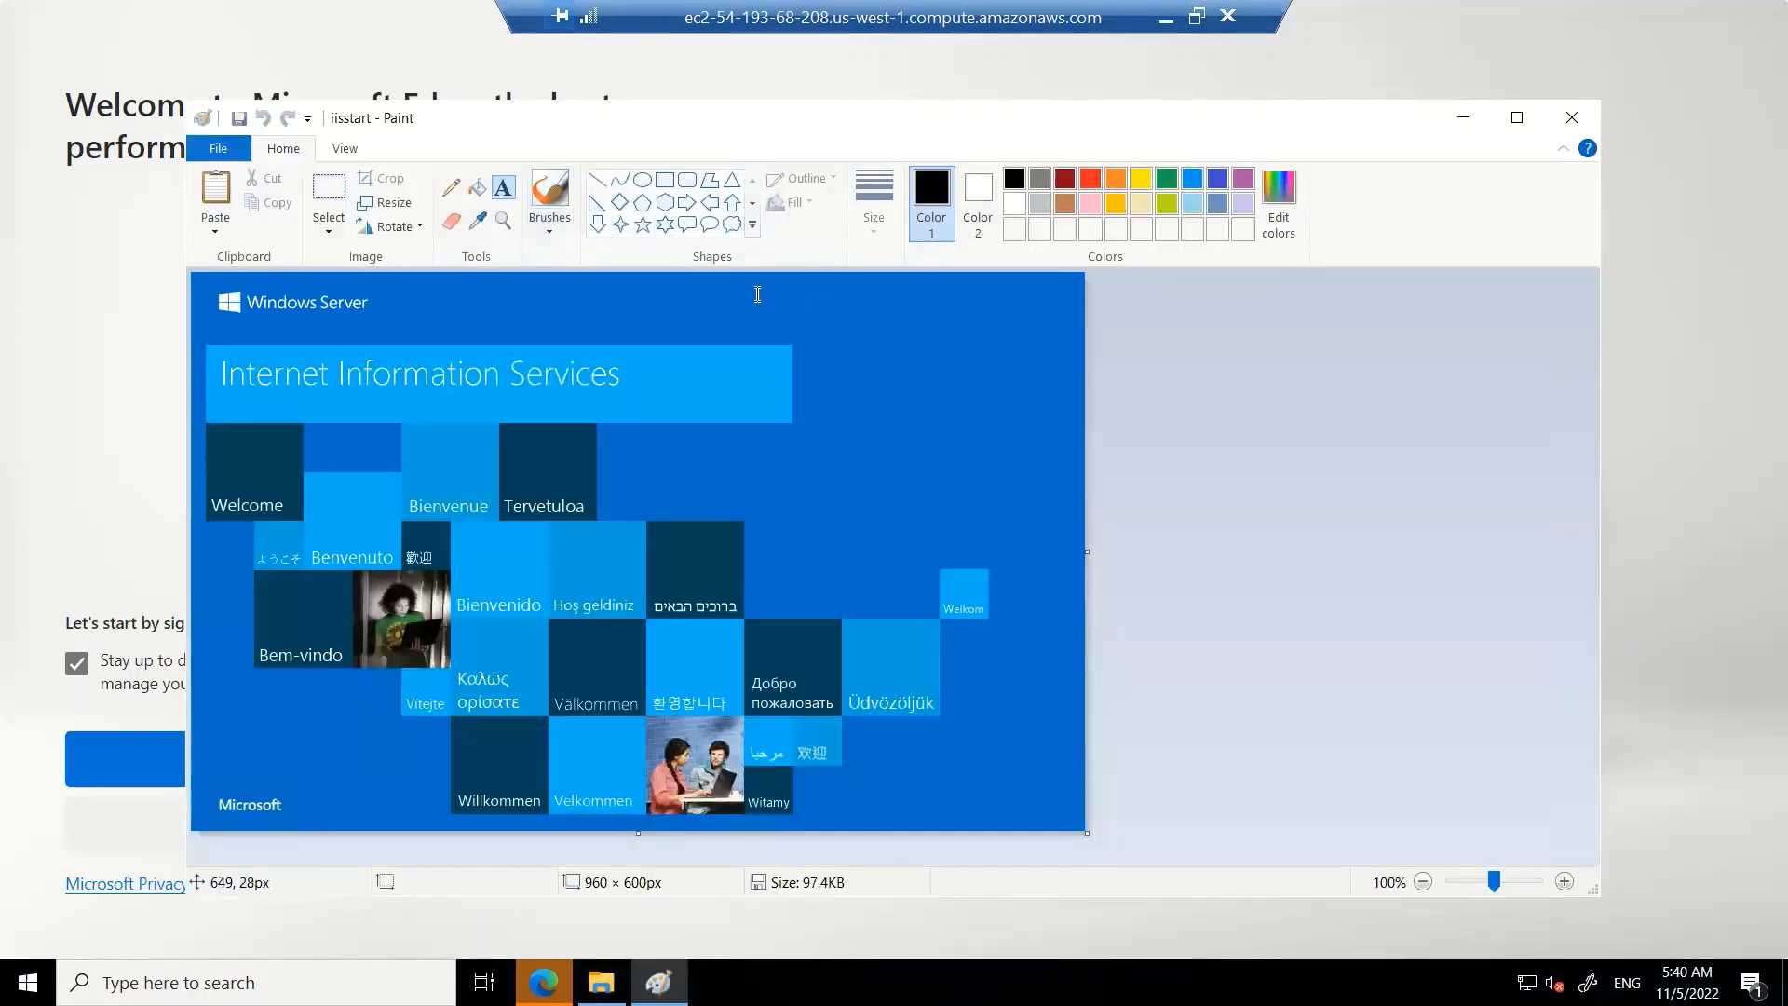
{"action": "left_click_drag", "start_coordinate": [660, 285], "coordinate": [1030, 376]}
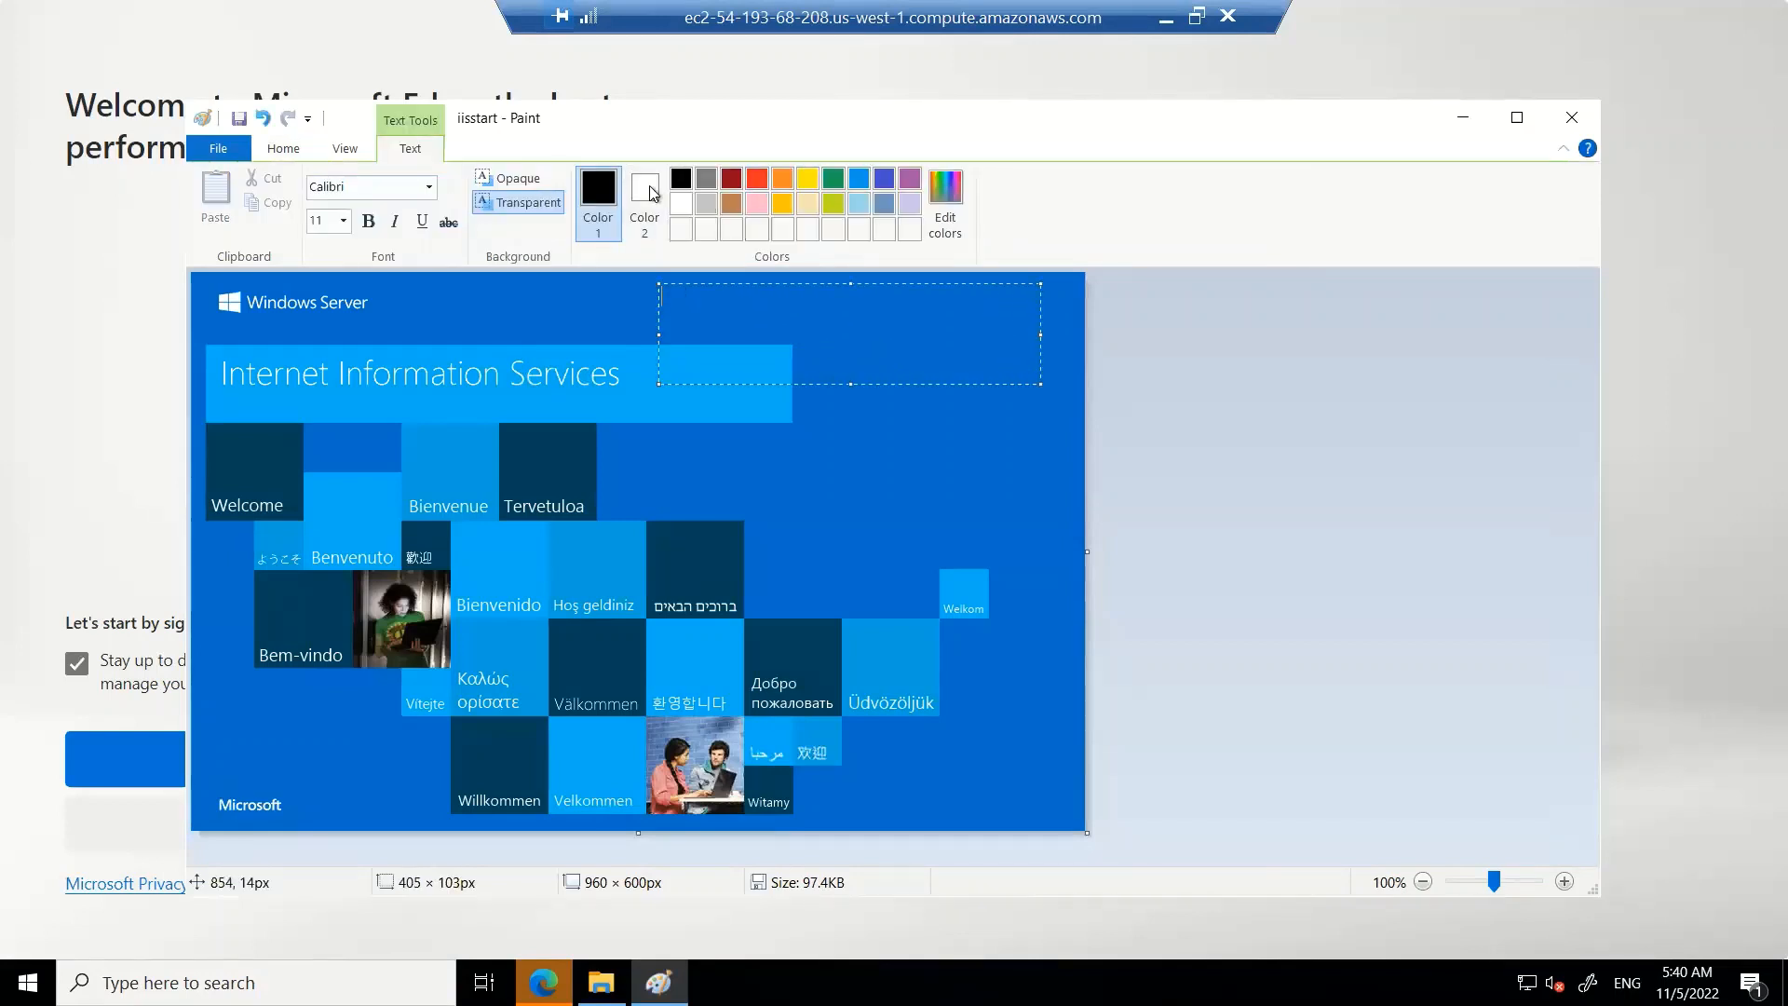
{"action": "left_click", "coordinate": [759, 185]}
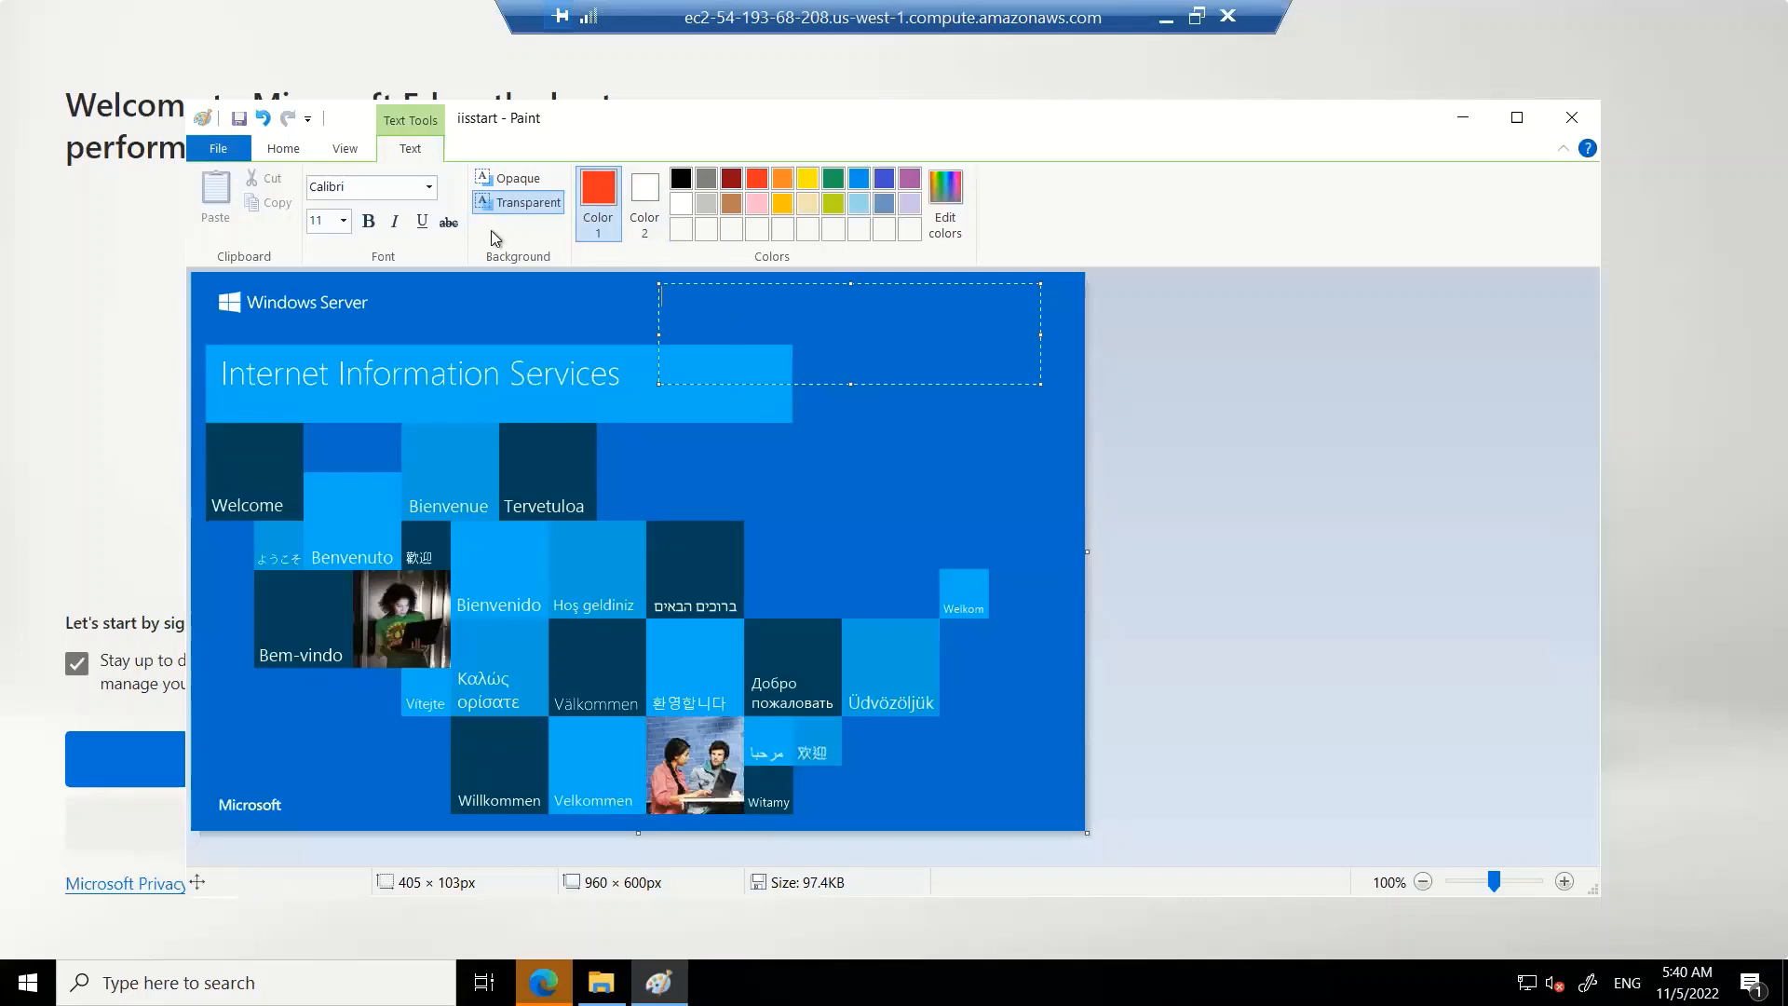
{"action": "left_click", "coordinate": [326, 224]}
{"action": "type", "text": "30"}
{"action": "left_click", "coordinate": [738, 302]}
{"action": "type", "text": "AWS - Day-"}
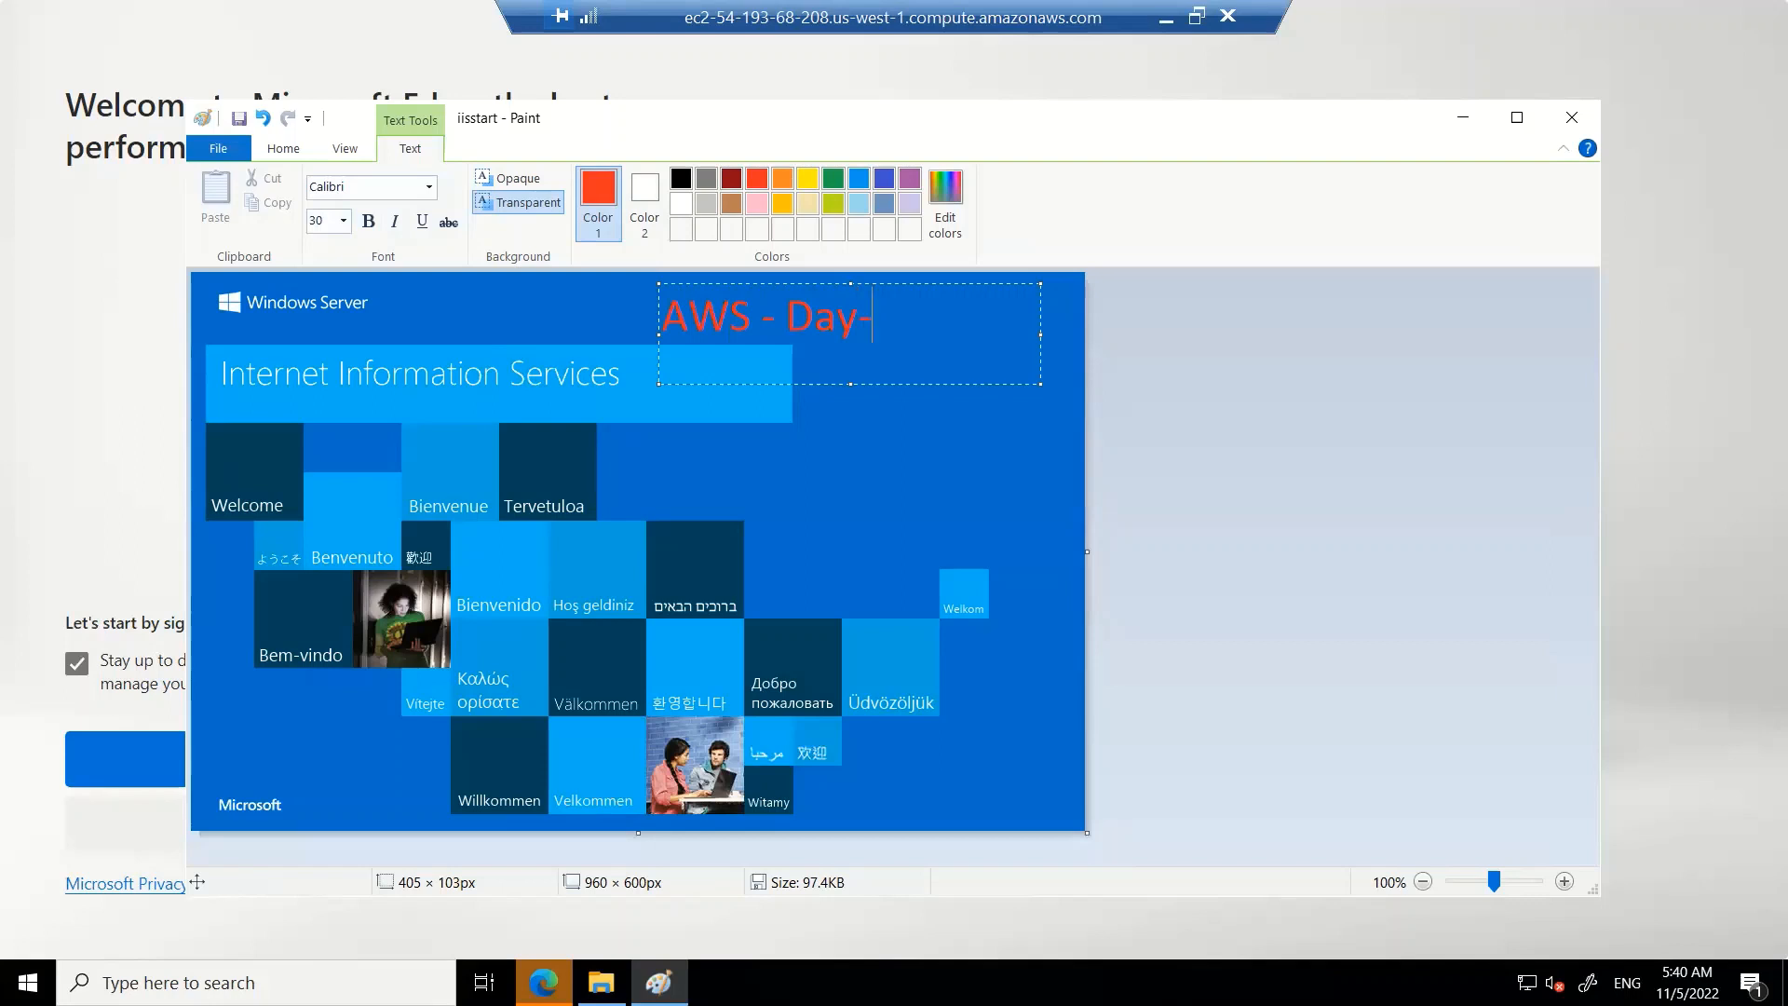
{"action": "type", "text": "1 demo"}
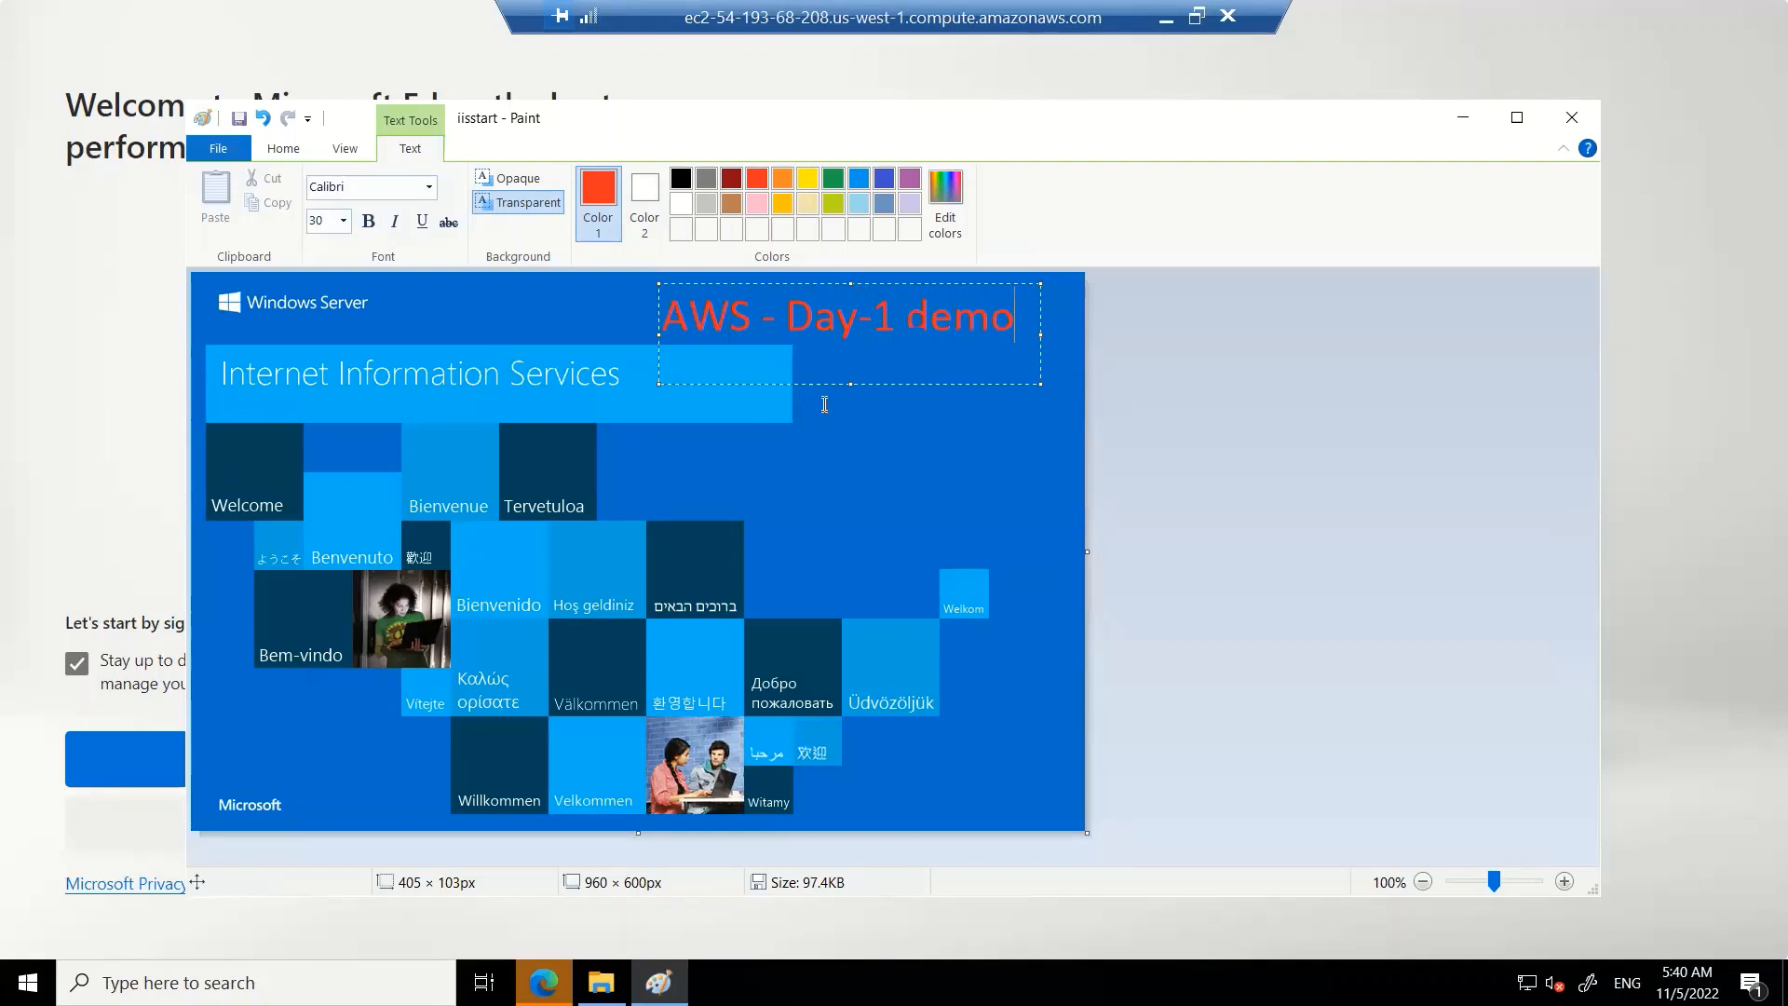
{"action": "left_click", "coordinate": [906, 454]}
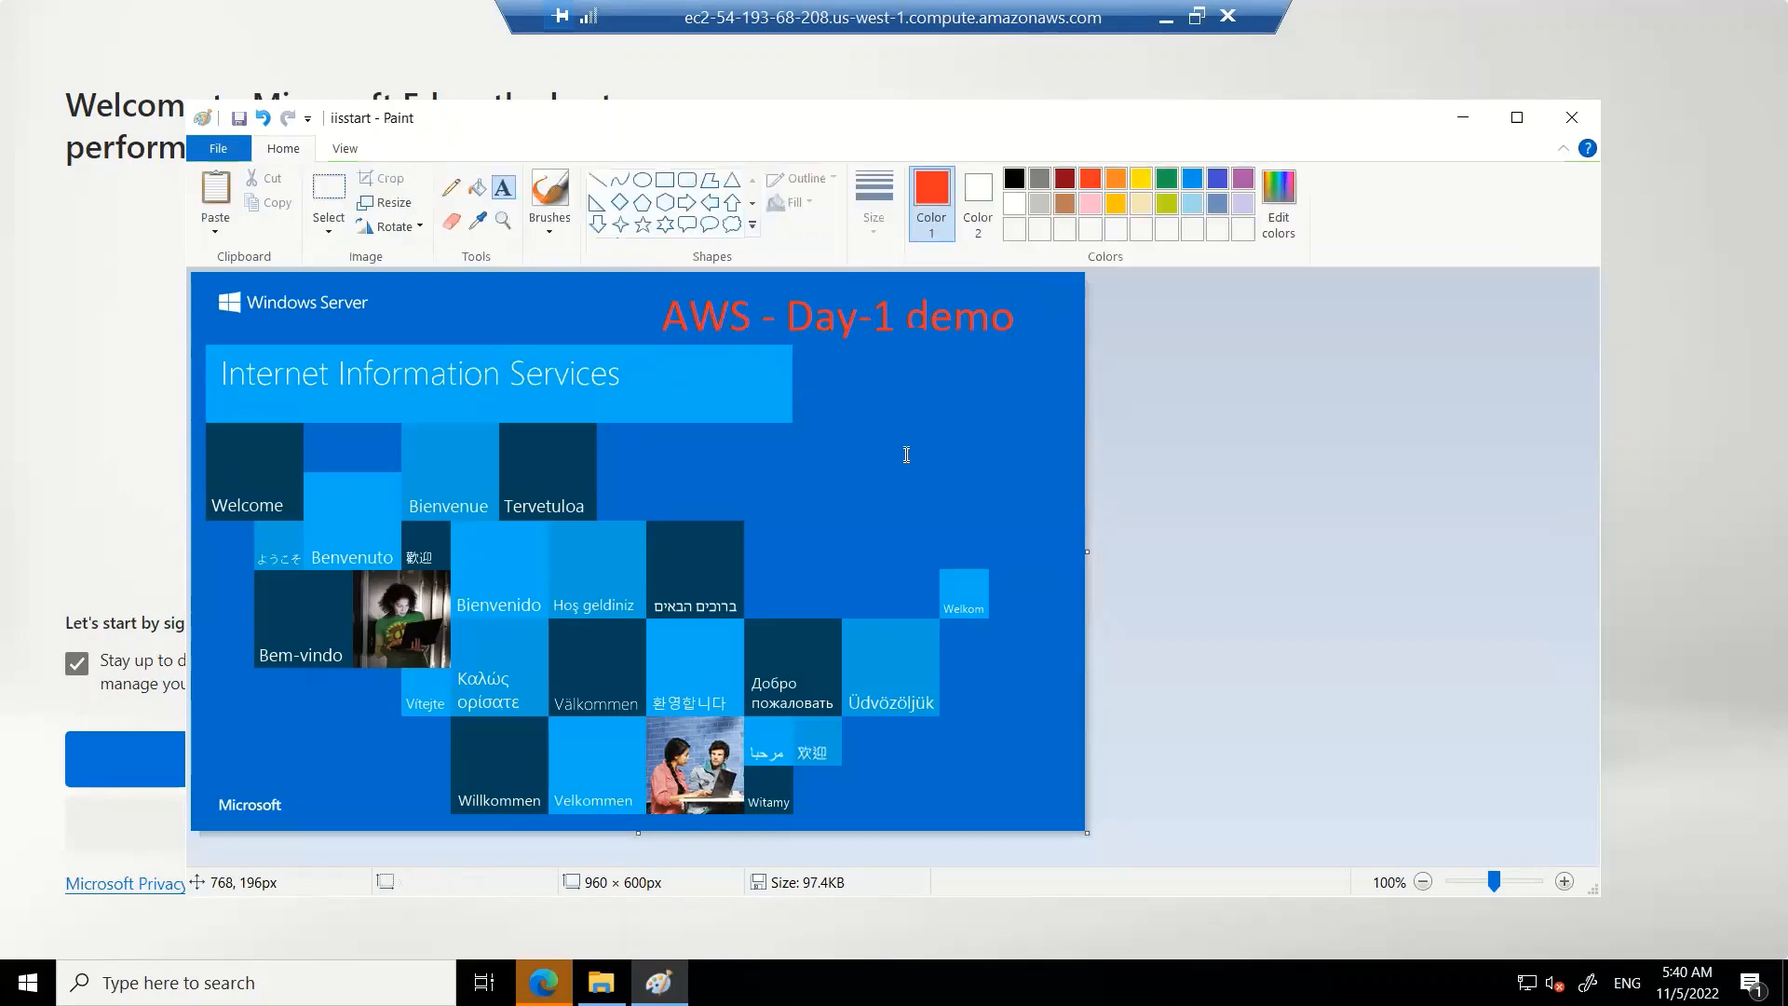
Minimize Paint and the remote session, and reload the IIS page in the local browser
{"action": "left_click", "coordinate": [1465, 121]}
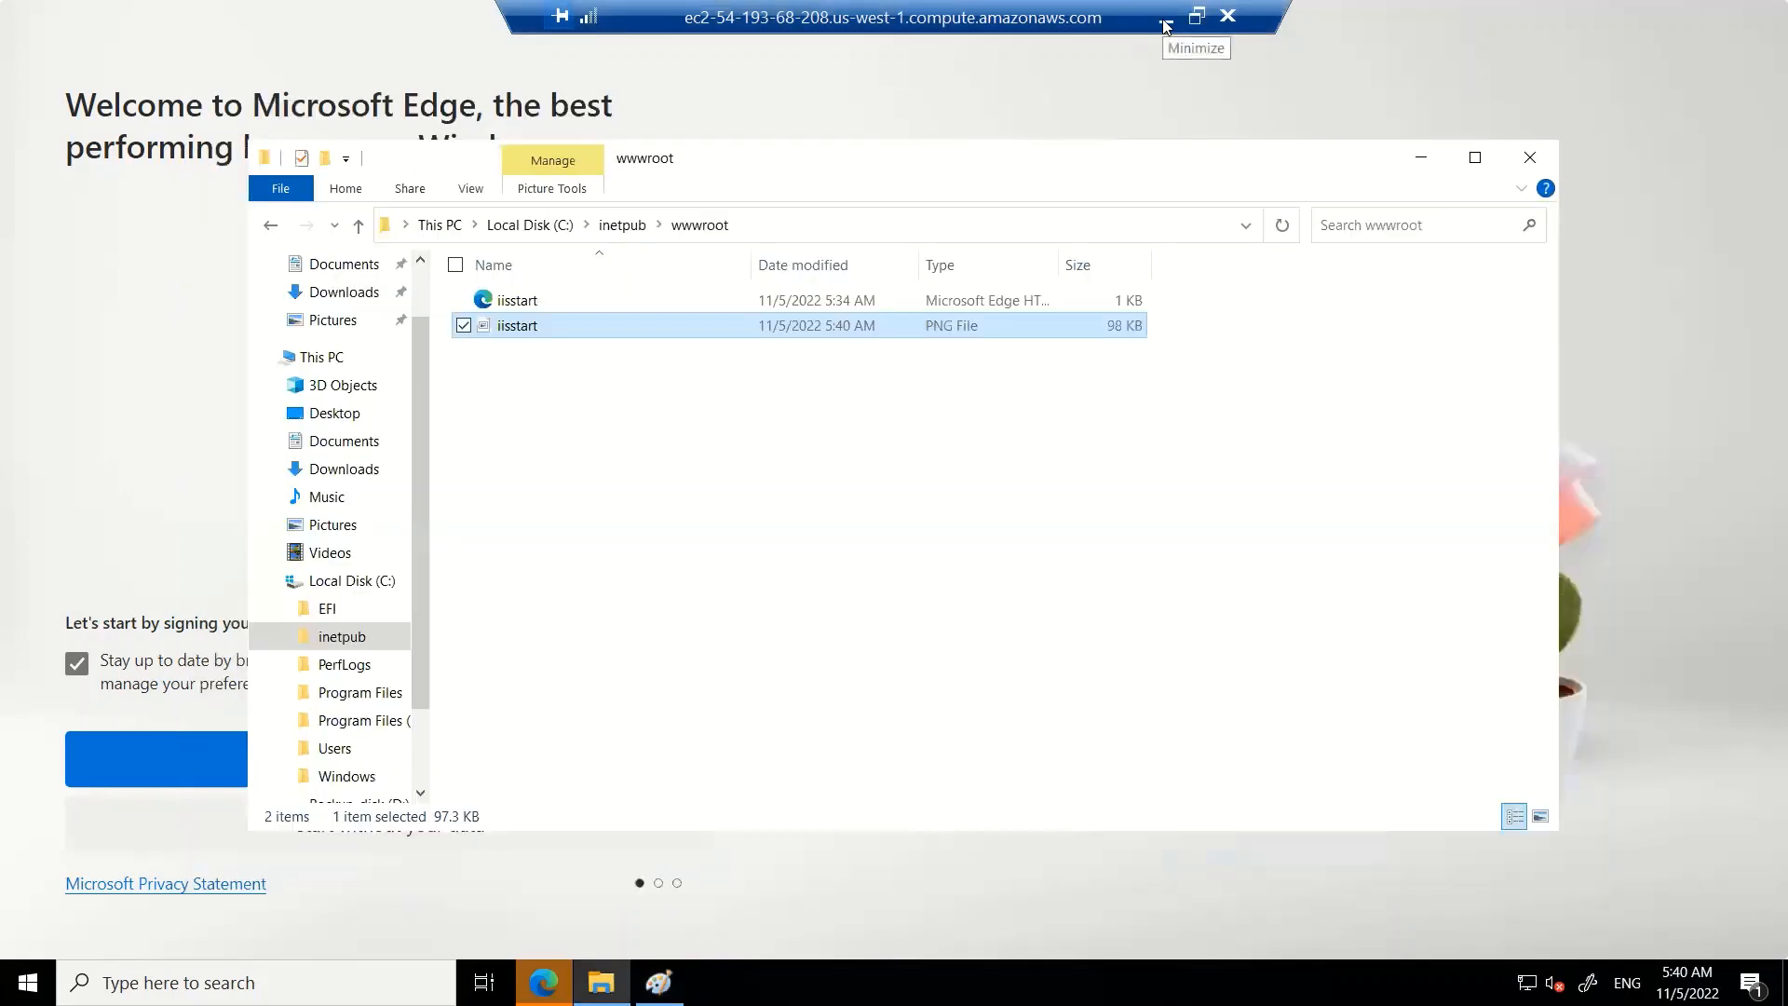
{"action": "left_click", "coordinate": [1165, 25]}
{"action": "left_click", "coordinate": [600, 82]}
{"action": "key", "text": "Return"}
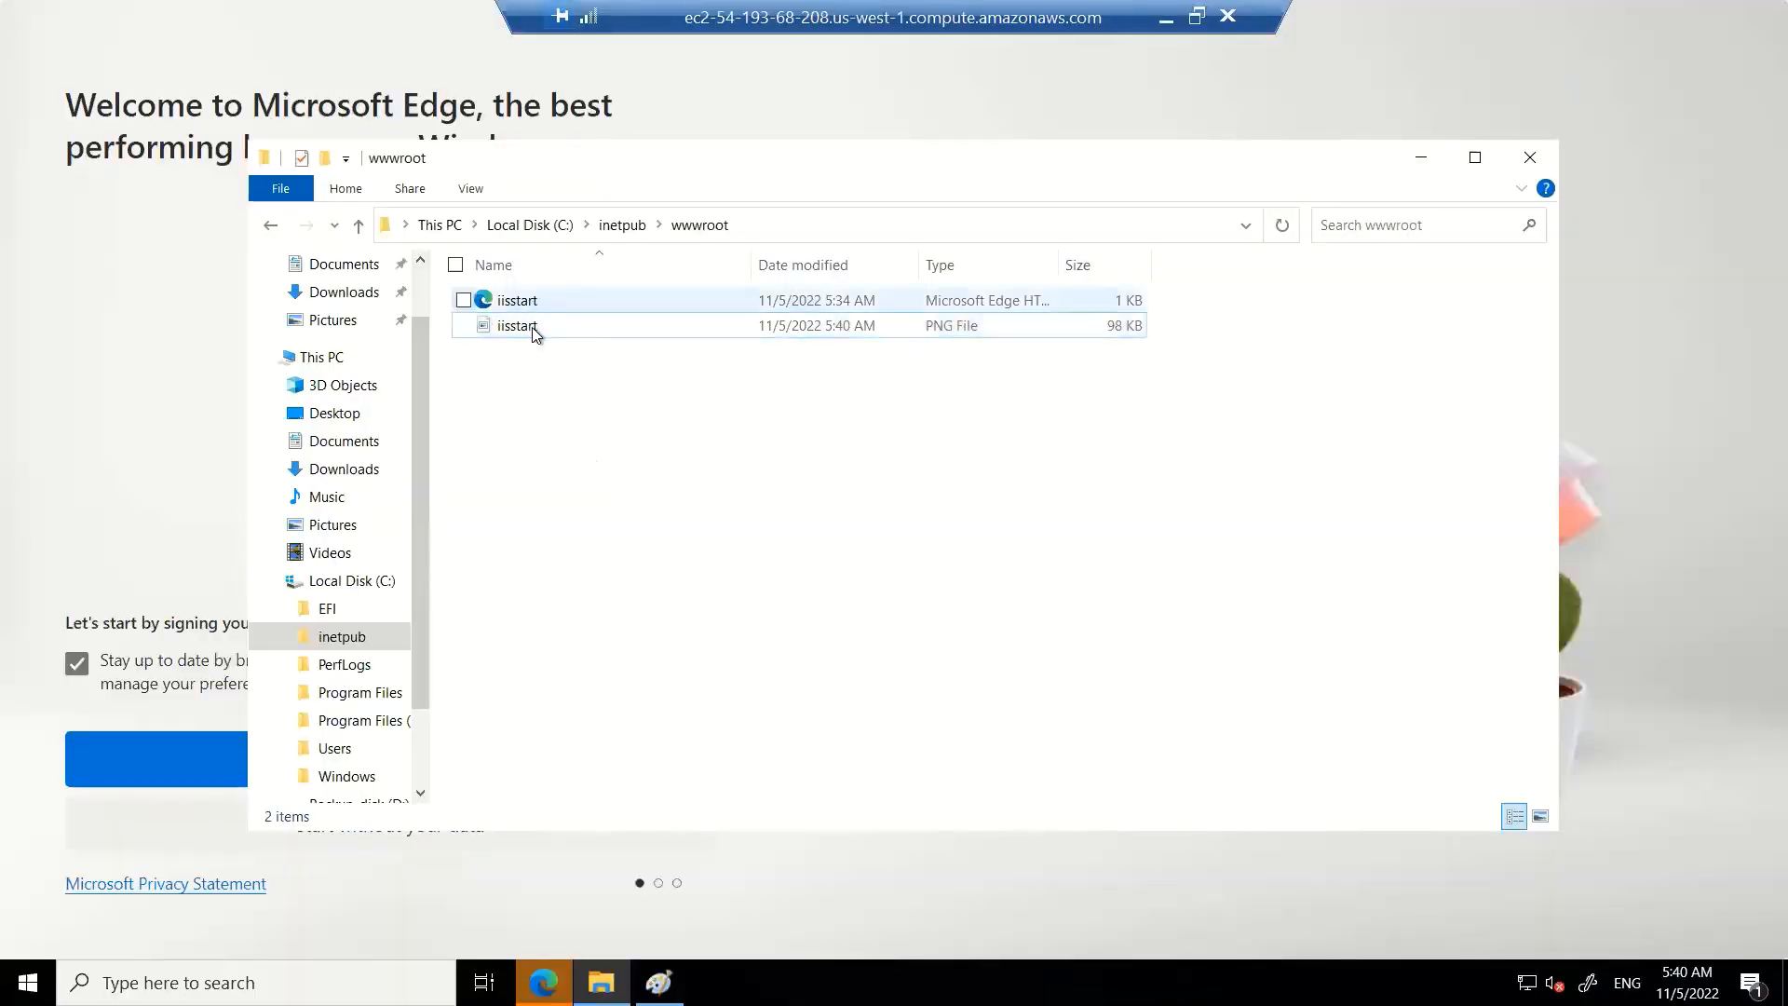
Reopen the iisstart image in Paint, replace its whole contents with a pasted screenshot, and save it
{"action": "right_click", "coordinate": [533, 327]}
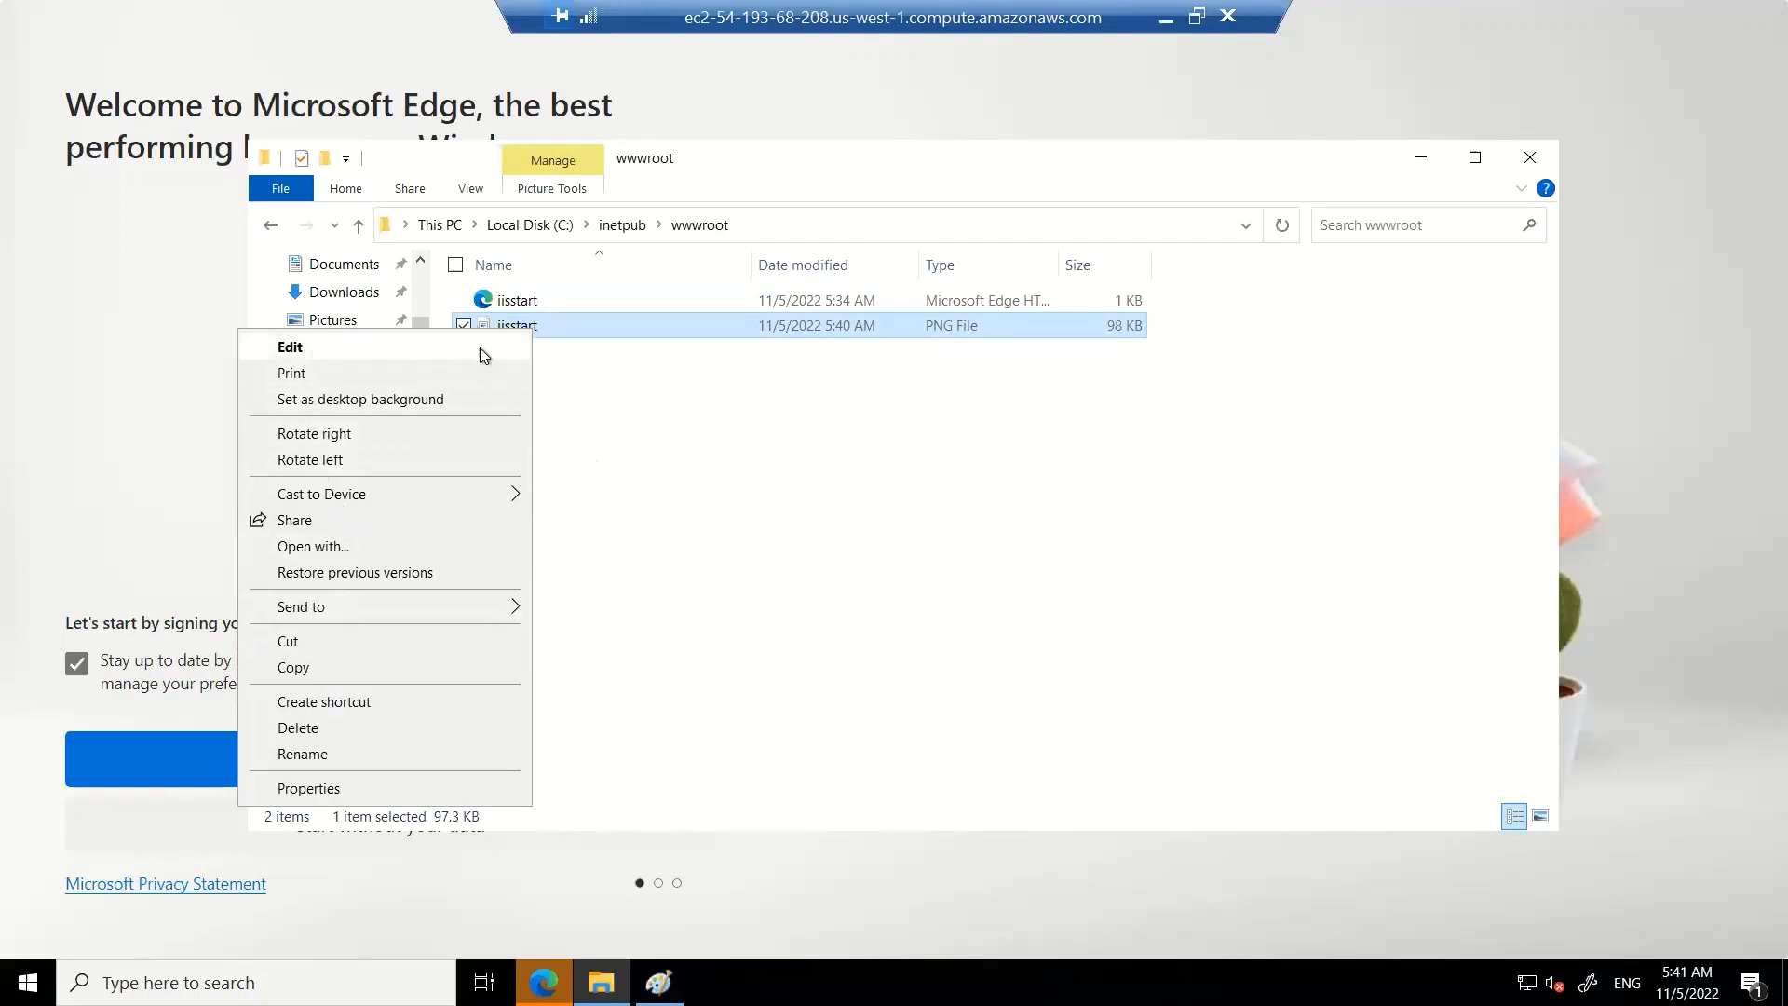
{"action": "left_click", "coordinate": [338, 351]}
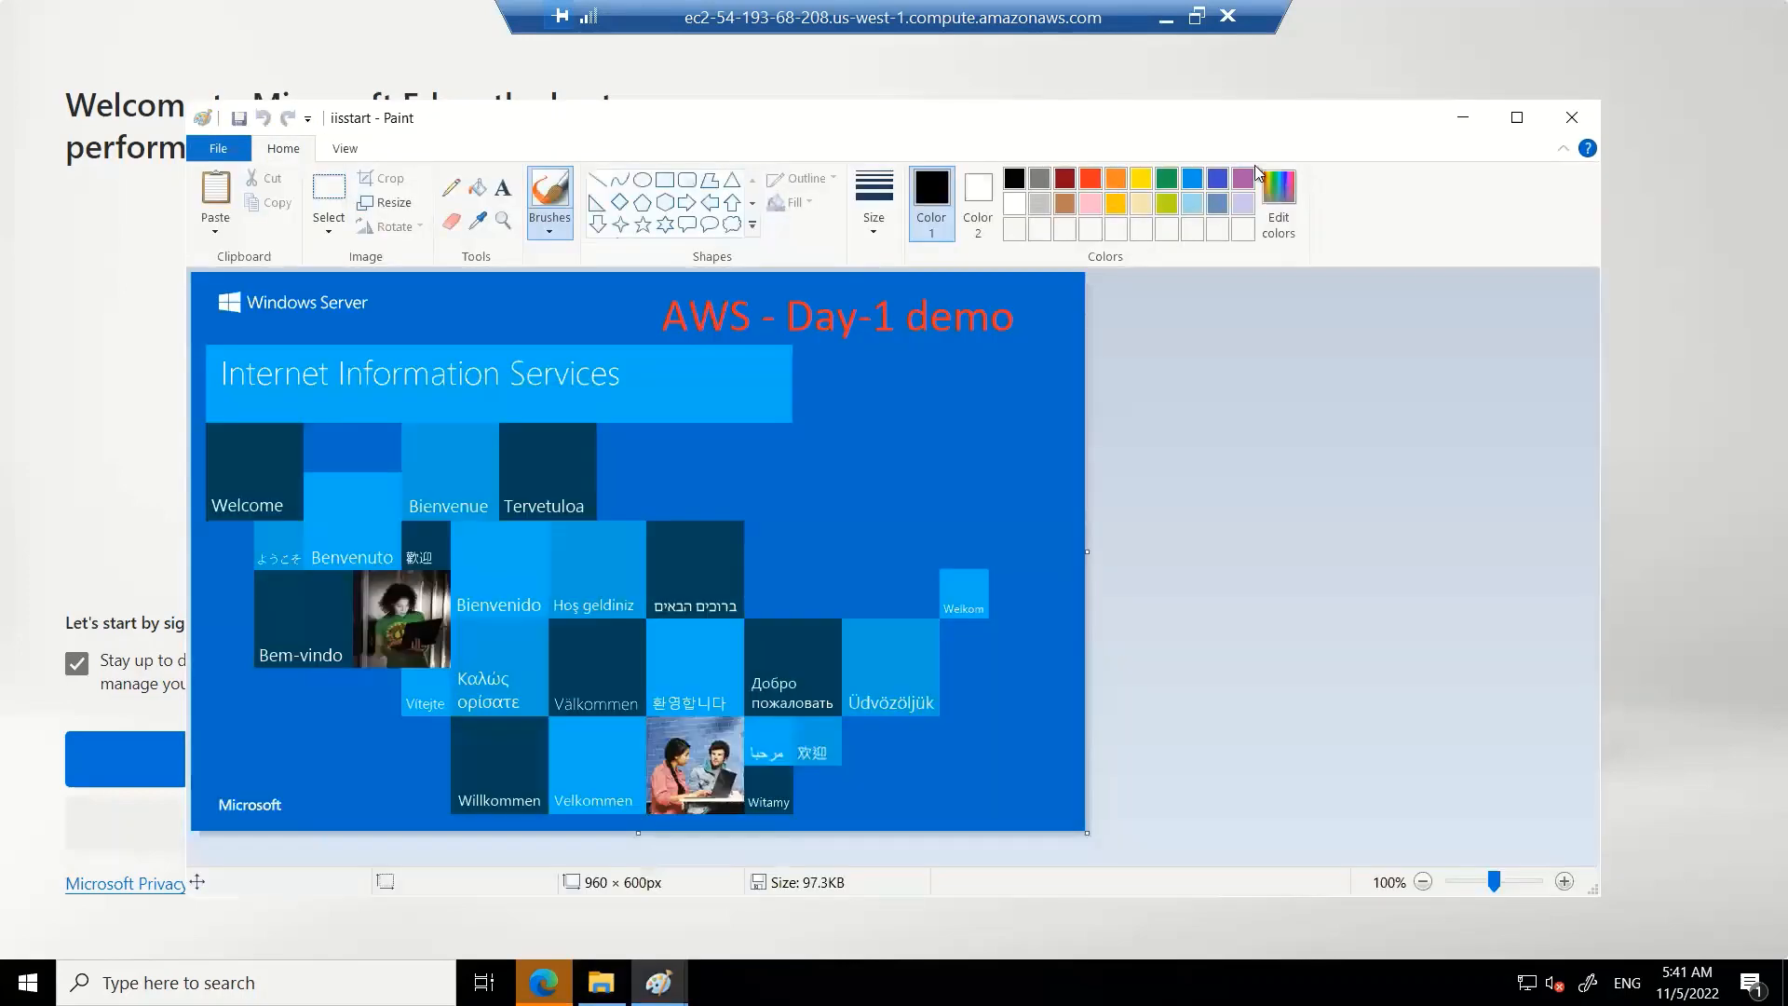
{"action": "left_click", "coordinate": [1515, 117]}
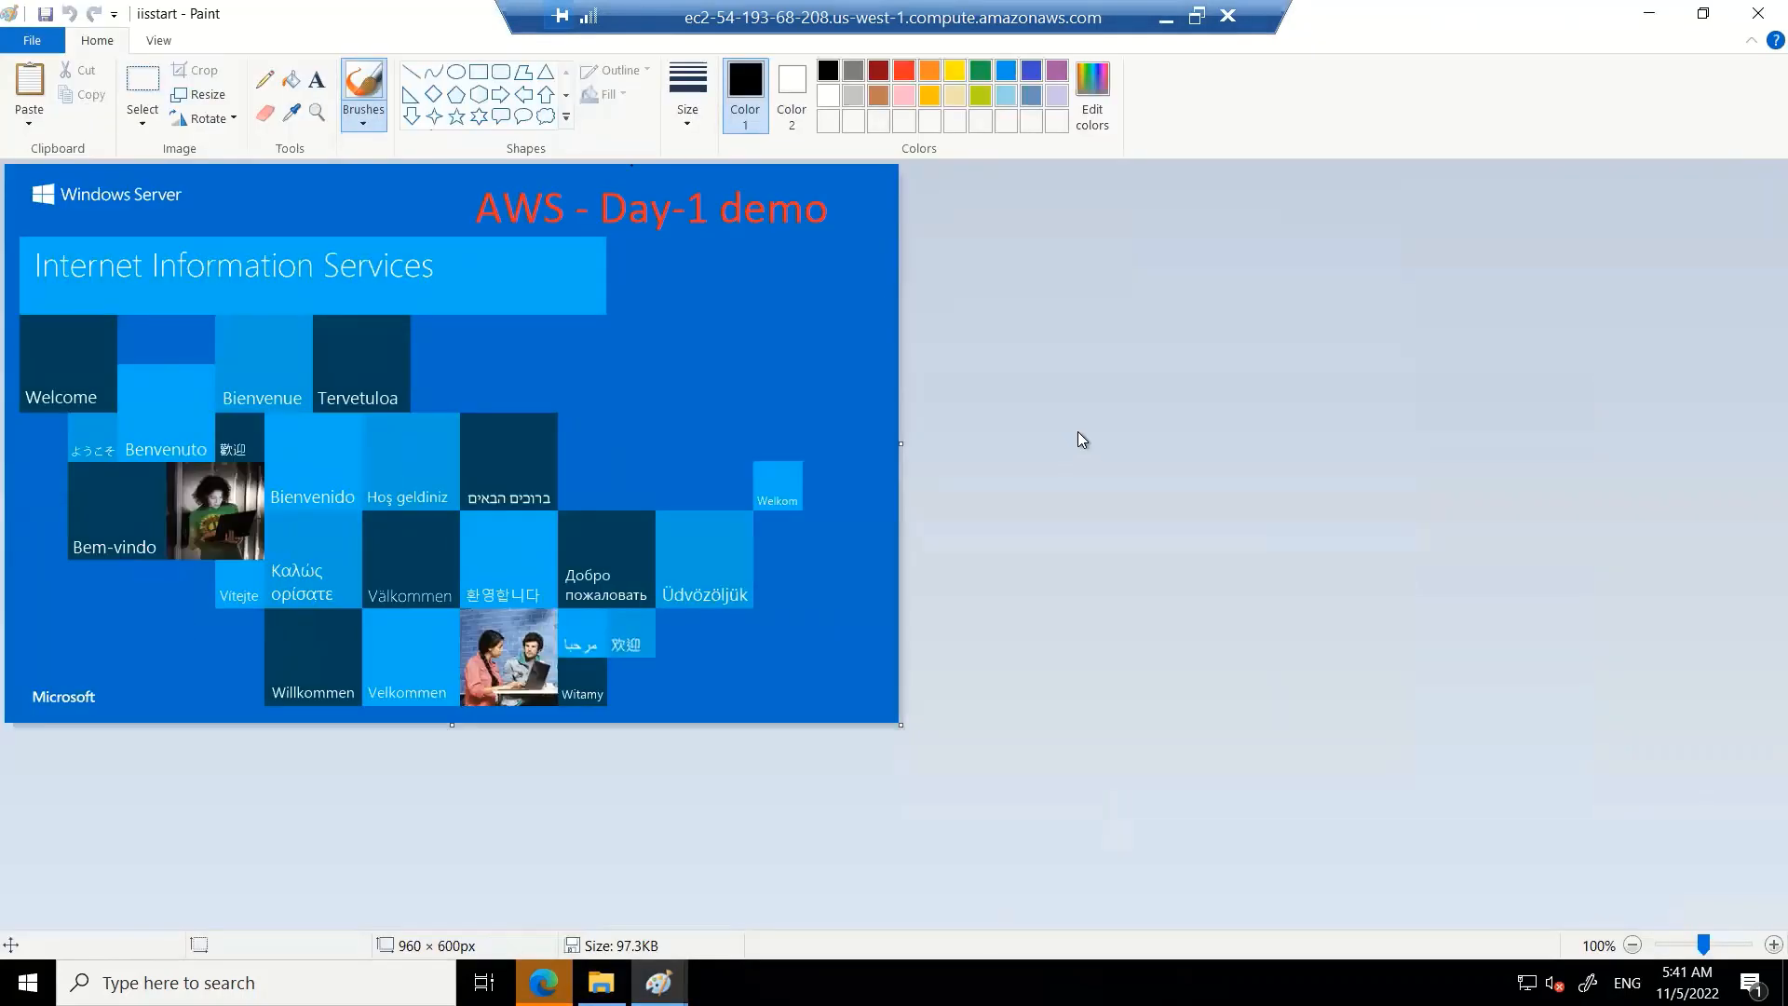
{"action": "key", "text": "ctrl+a"}
{"action": "key", "text": "Delete"}
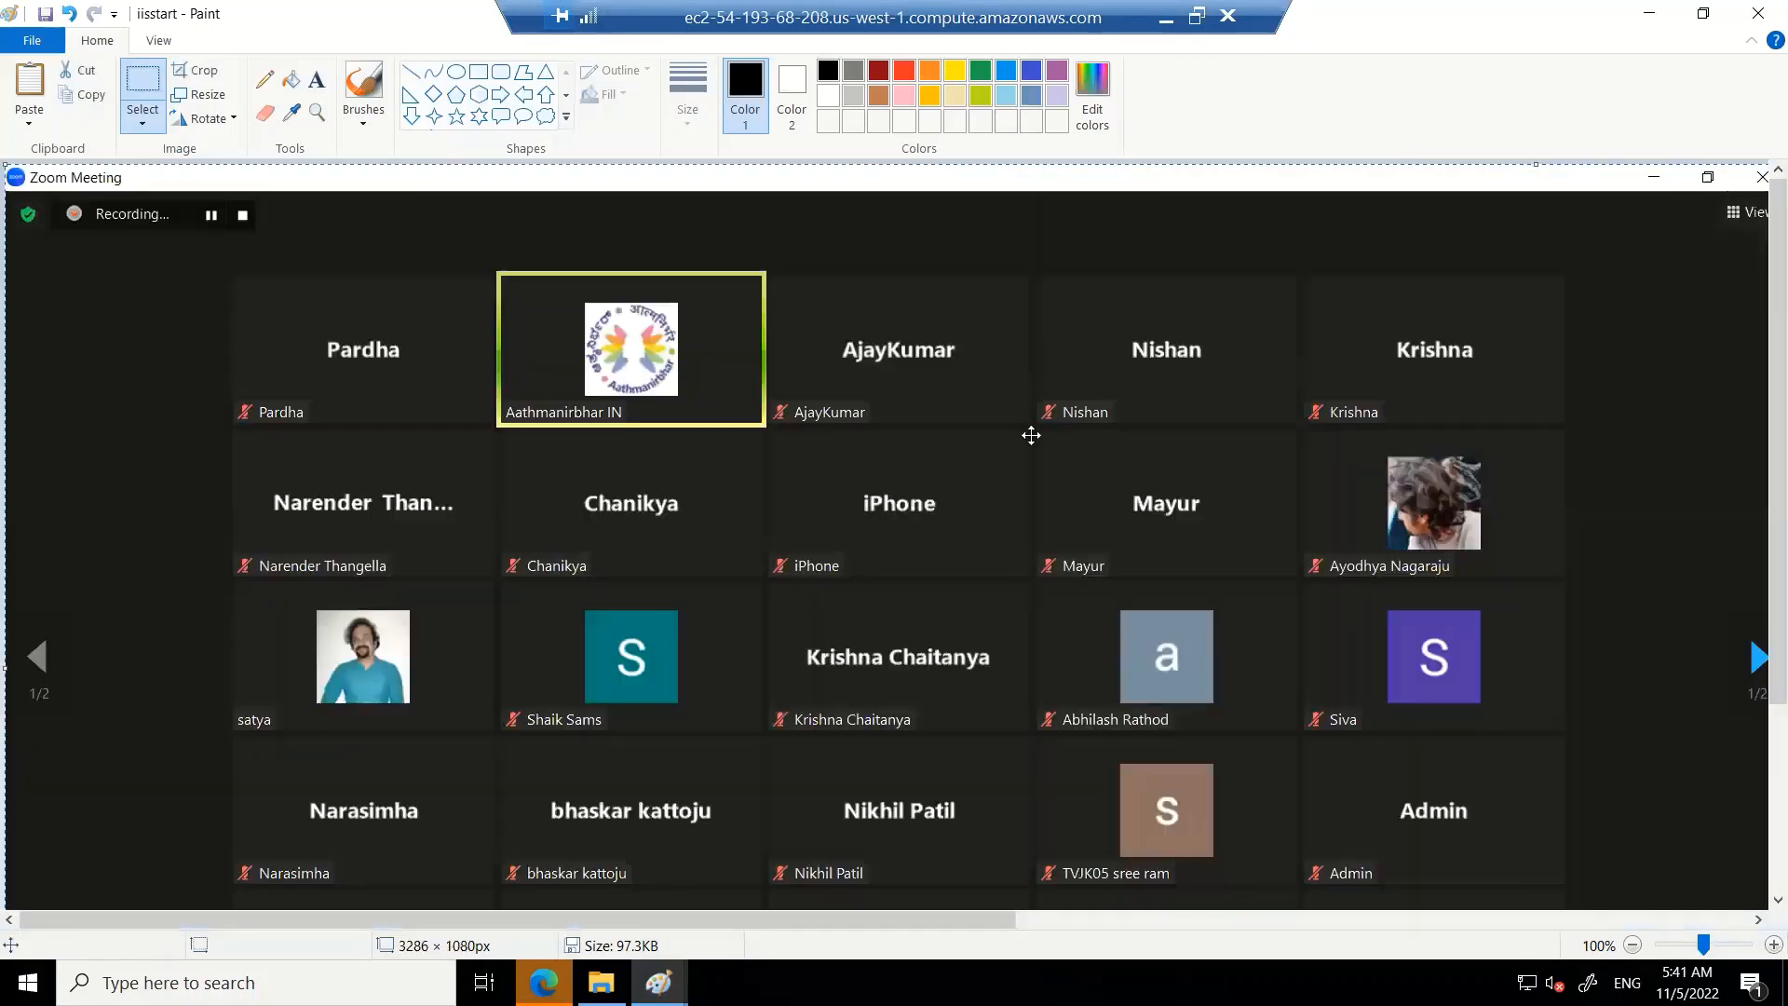
{"action": "key", "text": "alt+f"}
{"action": "key", "text": "s"}
{"action": "left_click", "coordinate": [1648, 15]}
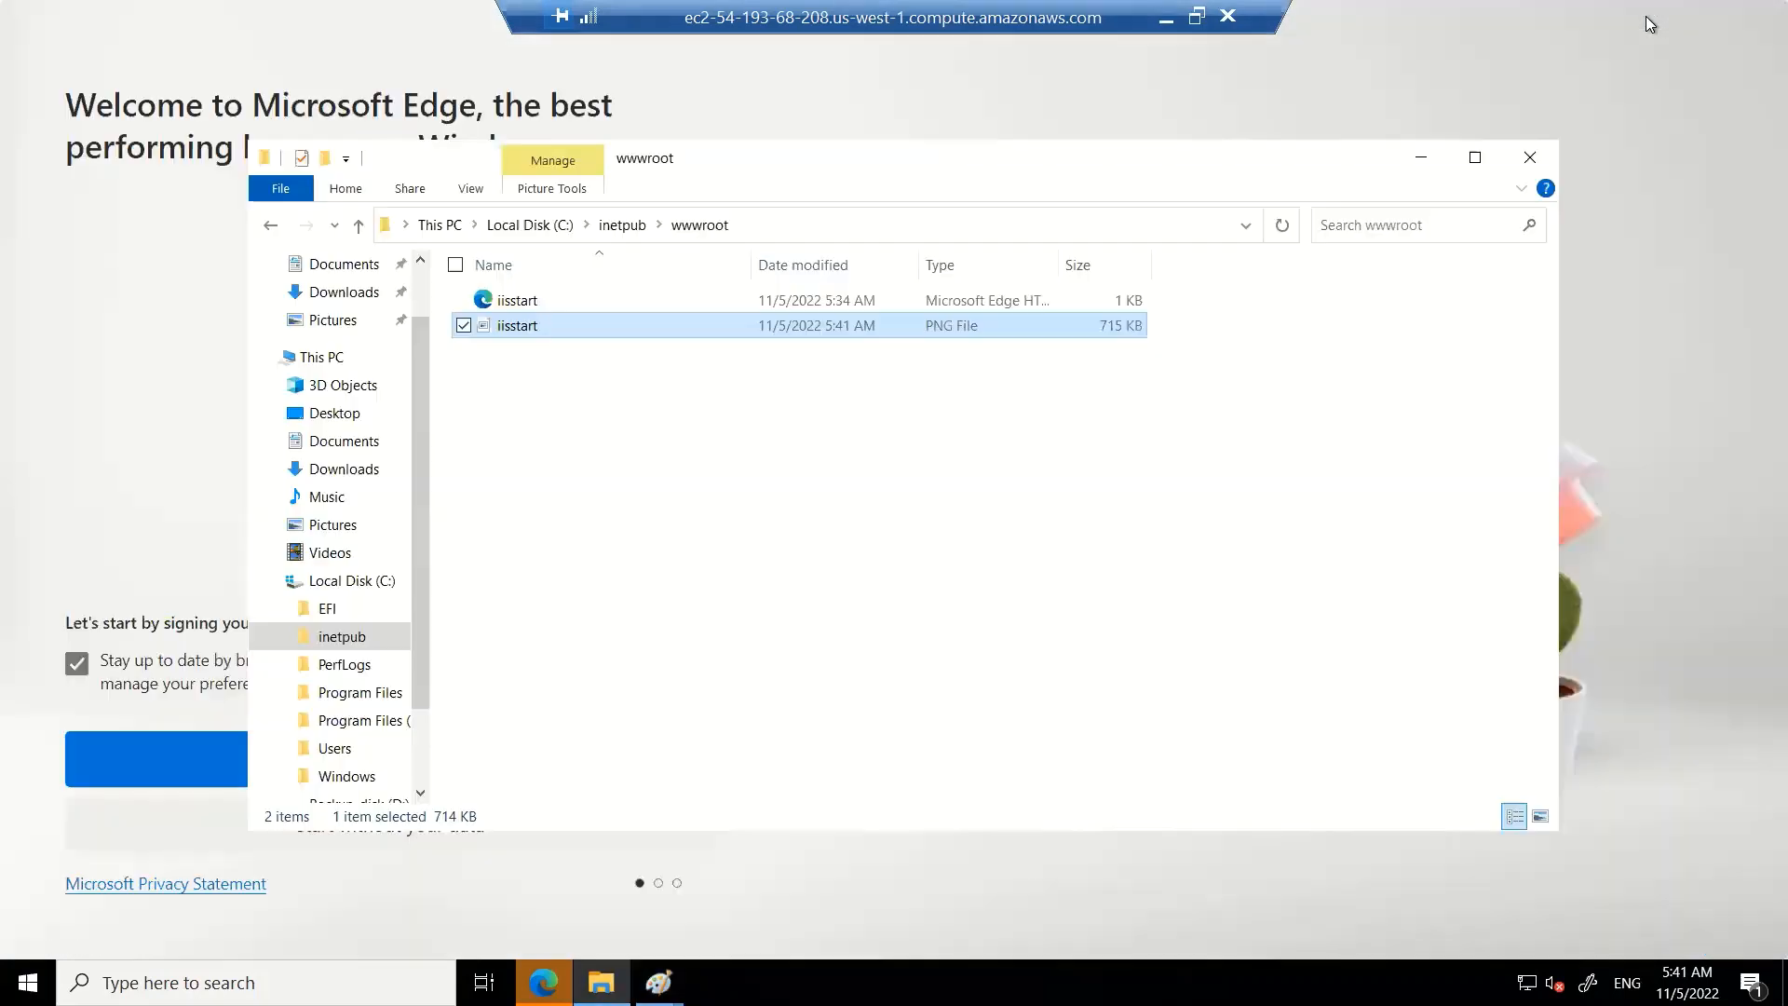
Minimize the remote session and reload the IIS page at 54.193.68.208 to view the updated image
{"action": "left_click", "coordinate": [1166, 21]}
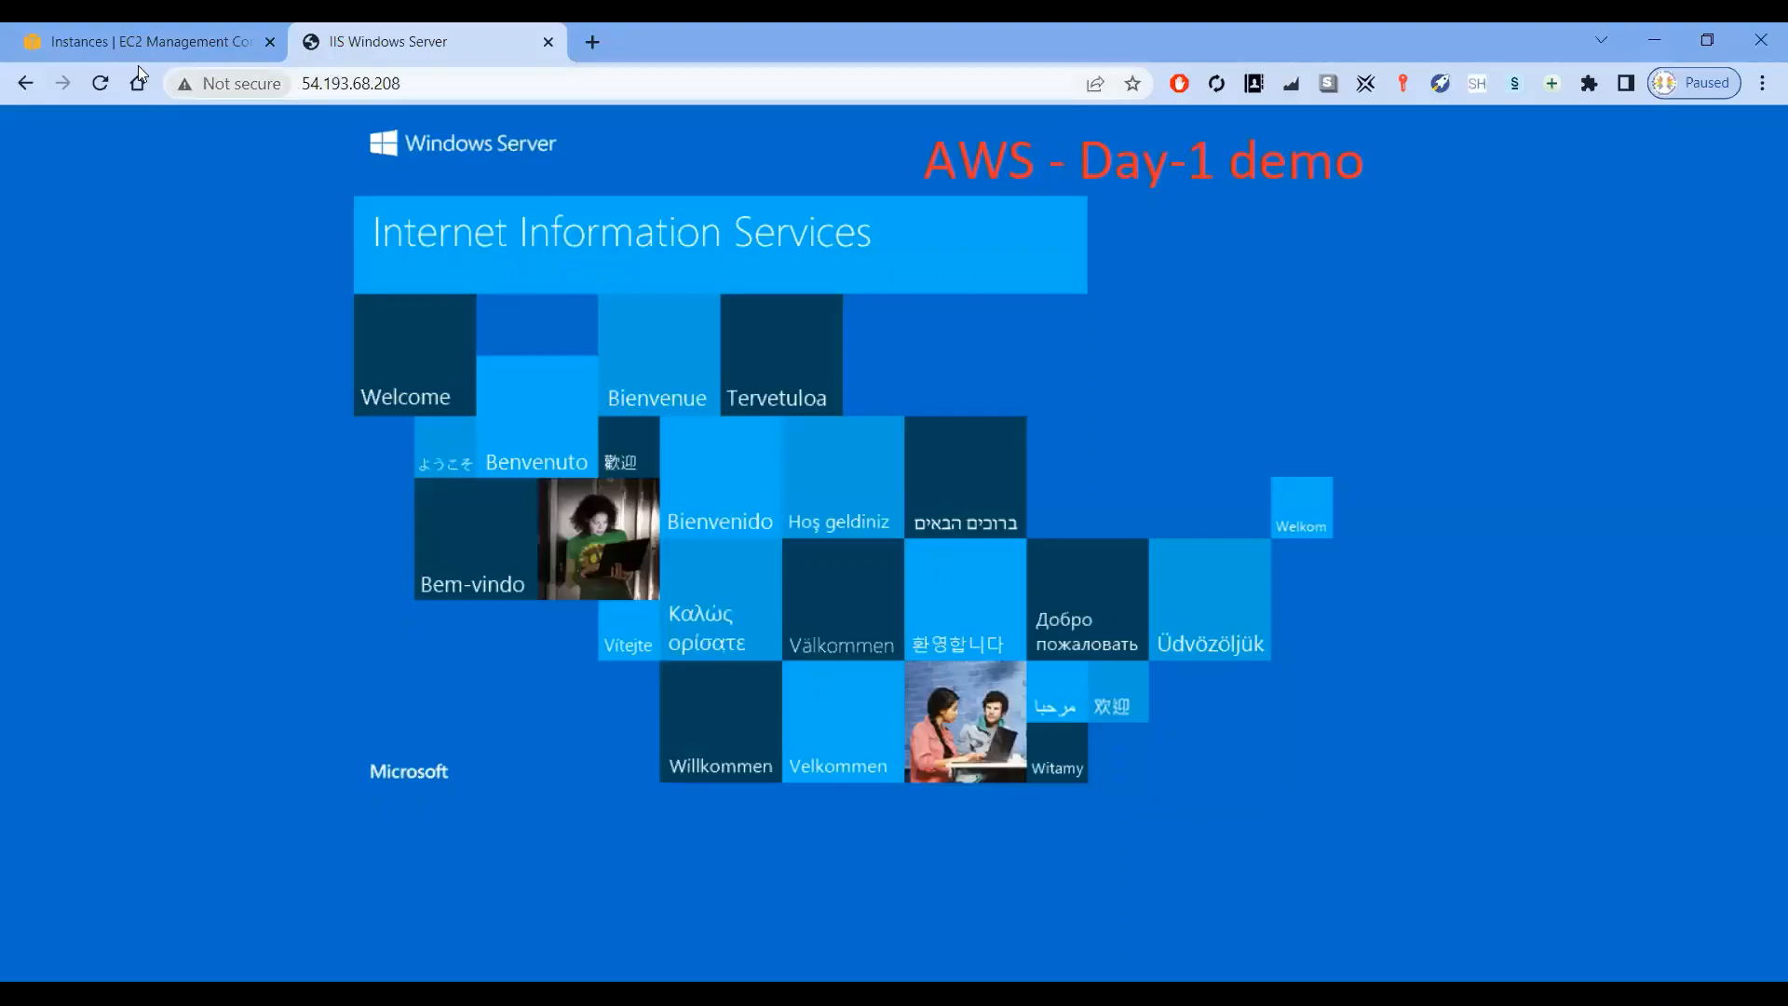
{"action": "left_click", "coordinate": [110, 85]}
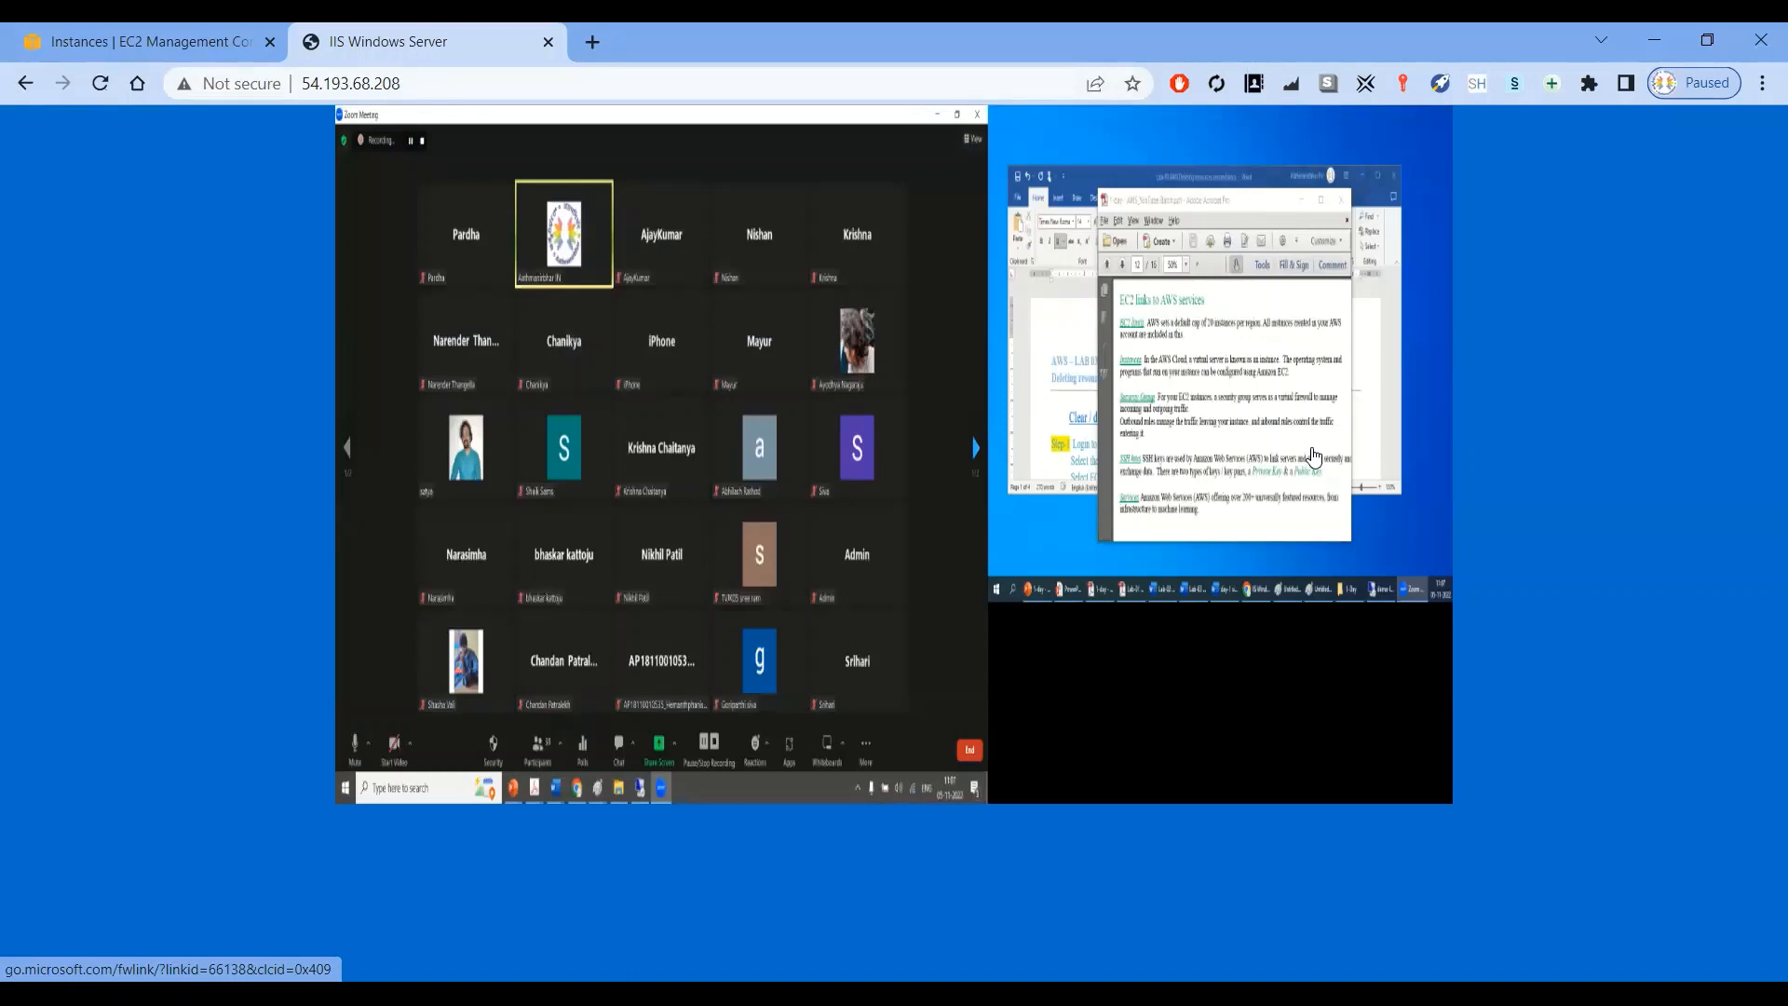
Open msn.com in a new tab, view and select its entire page source, then close both tabs
{"action": "left_click", "coordinate": [592, 43]}
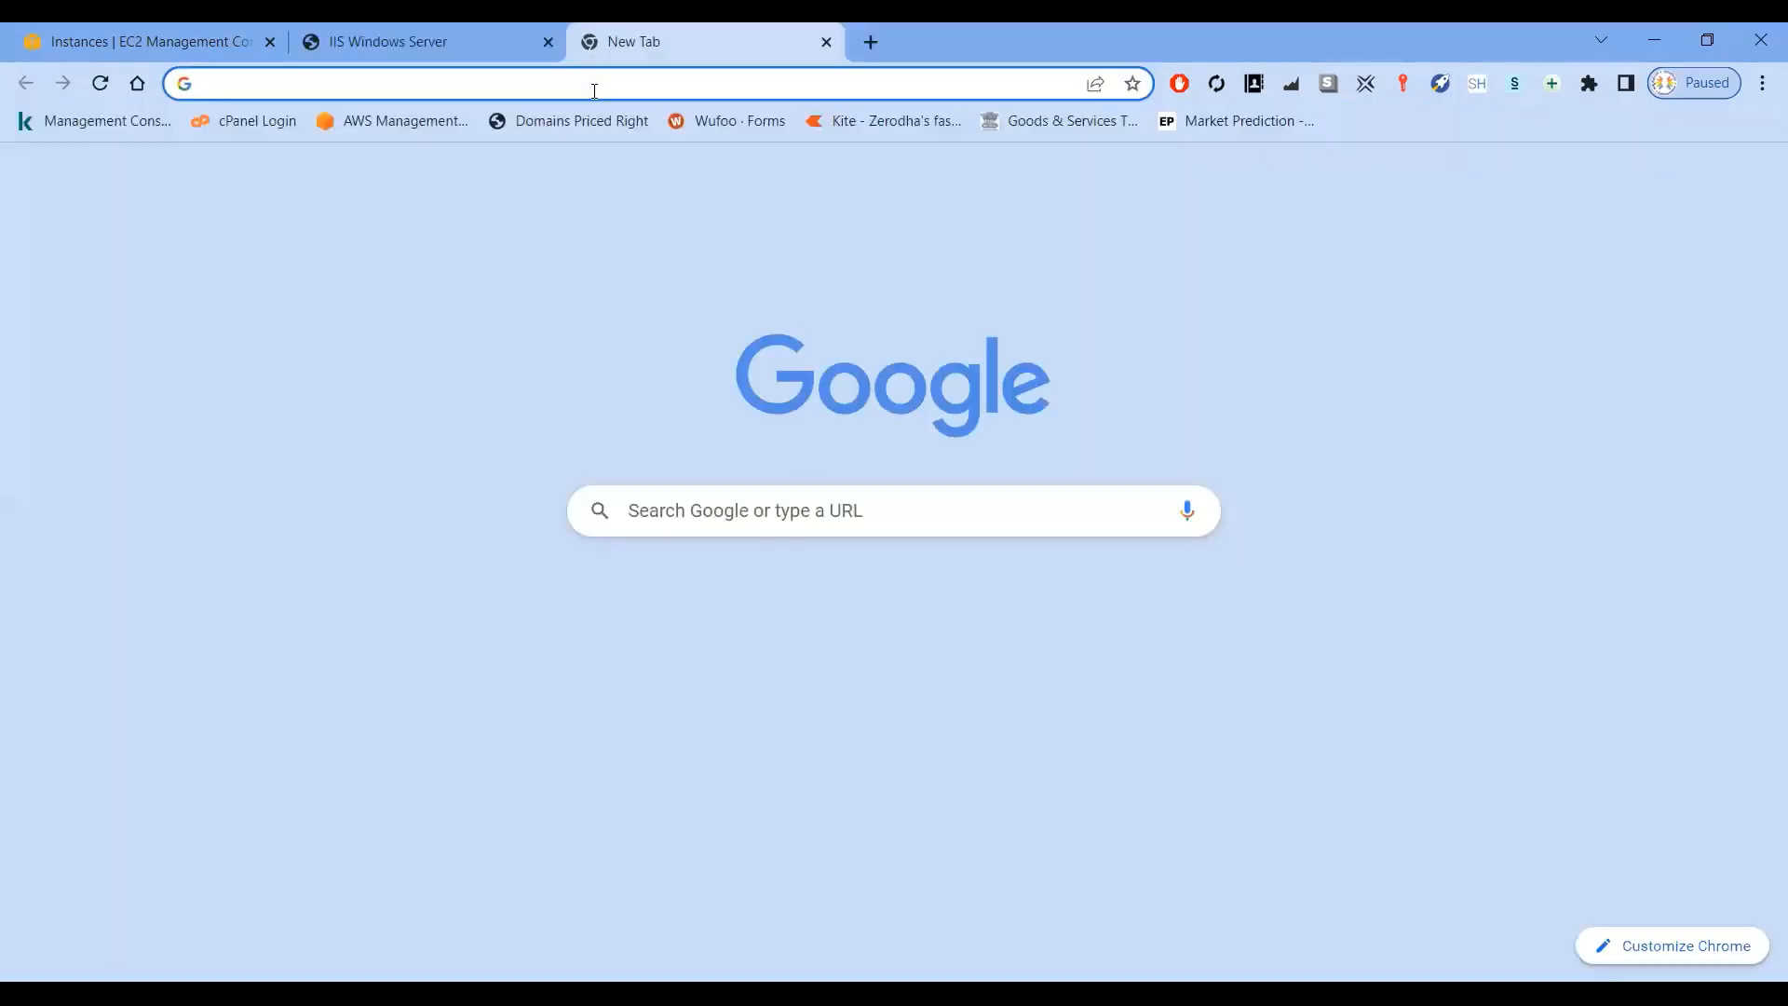
{"action": "type", "text": "msn.com"}
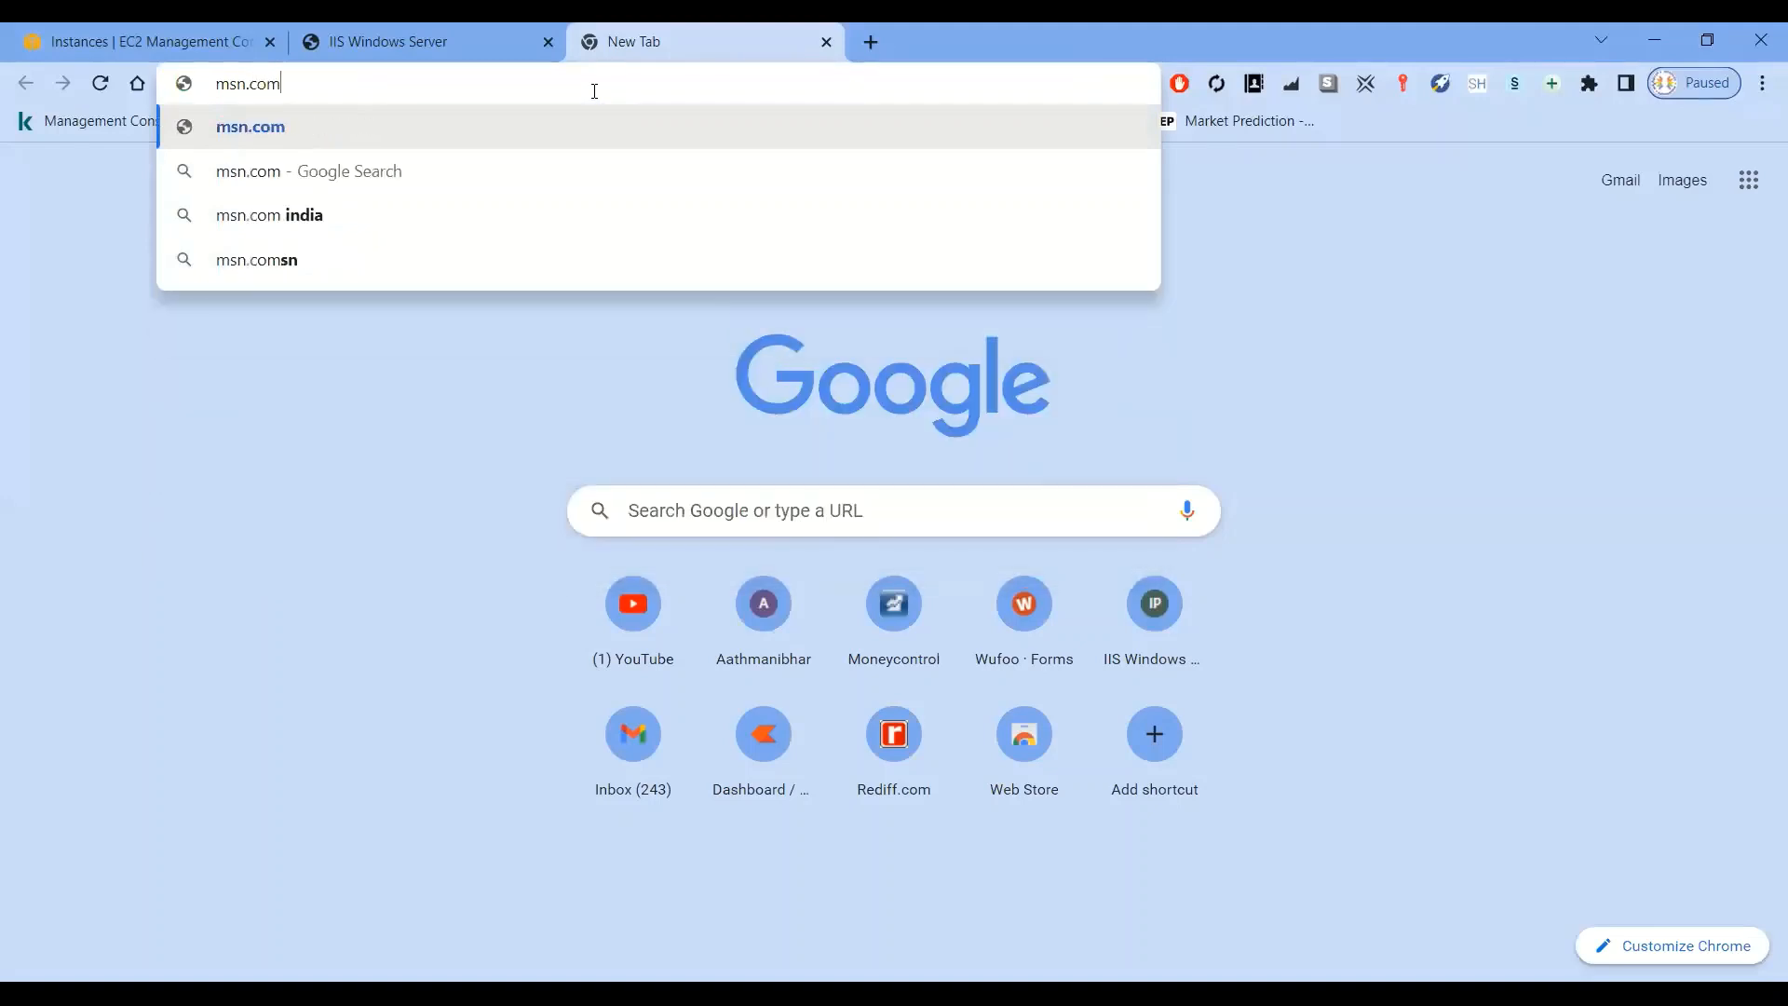
{"action": "key", "text": "Return"}
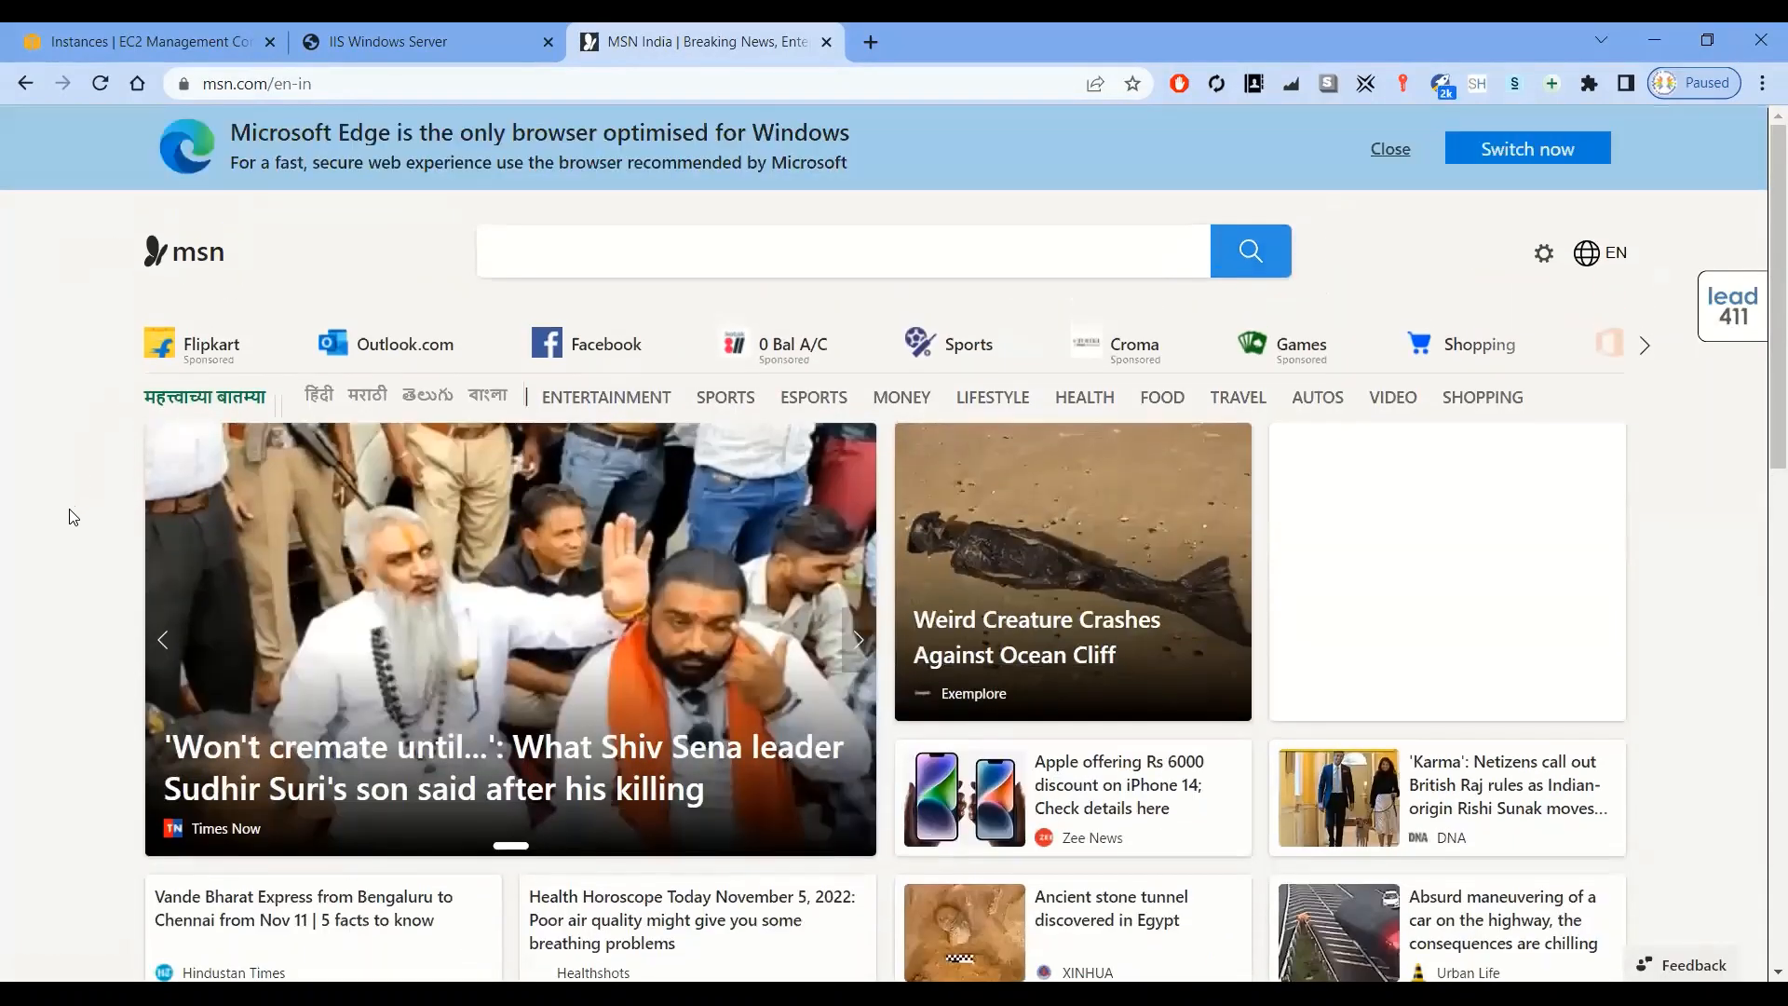
{"action": "right_click", "coordinate": [65, 509]}
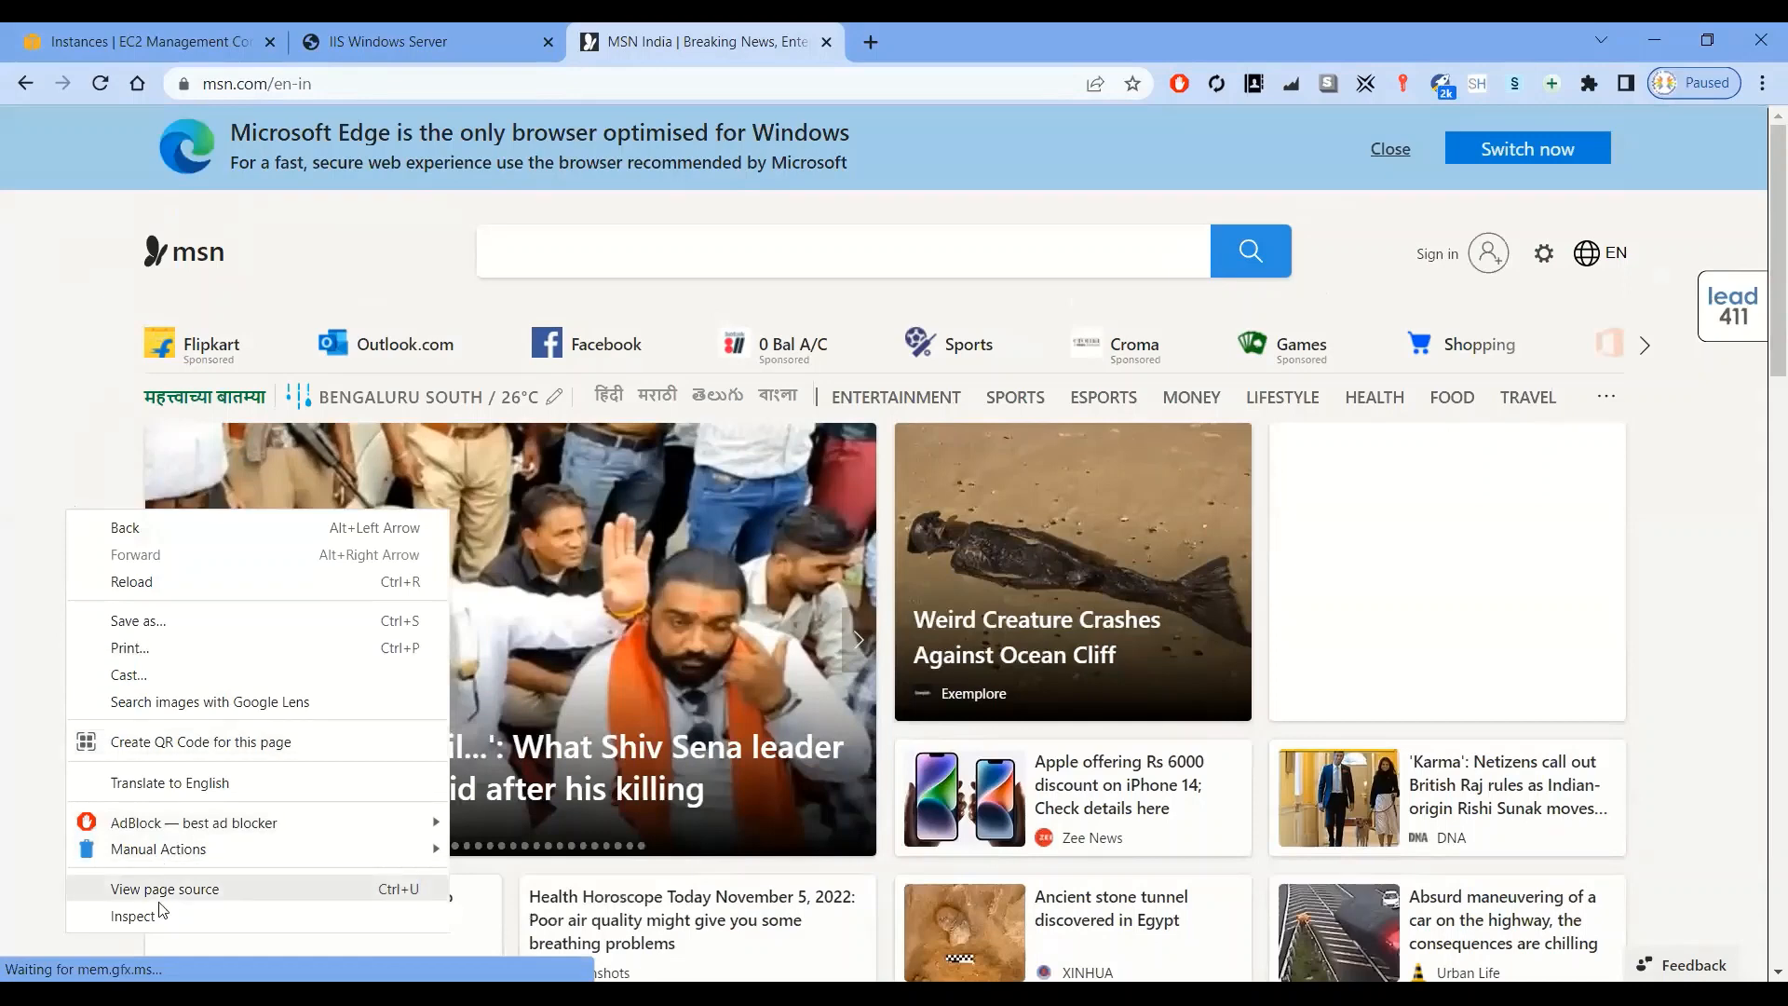
{"action": "left_click", "coordinate": [179, 890]}
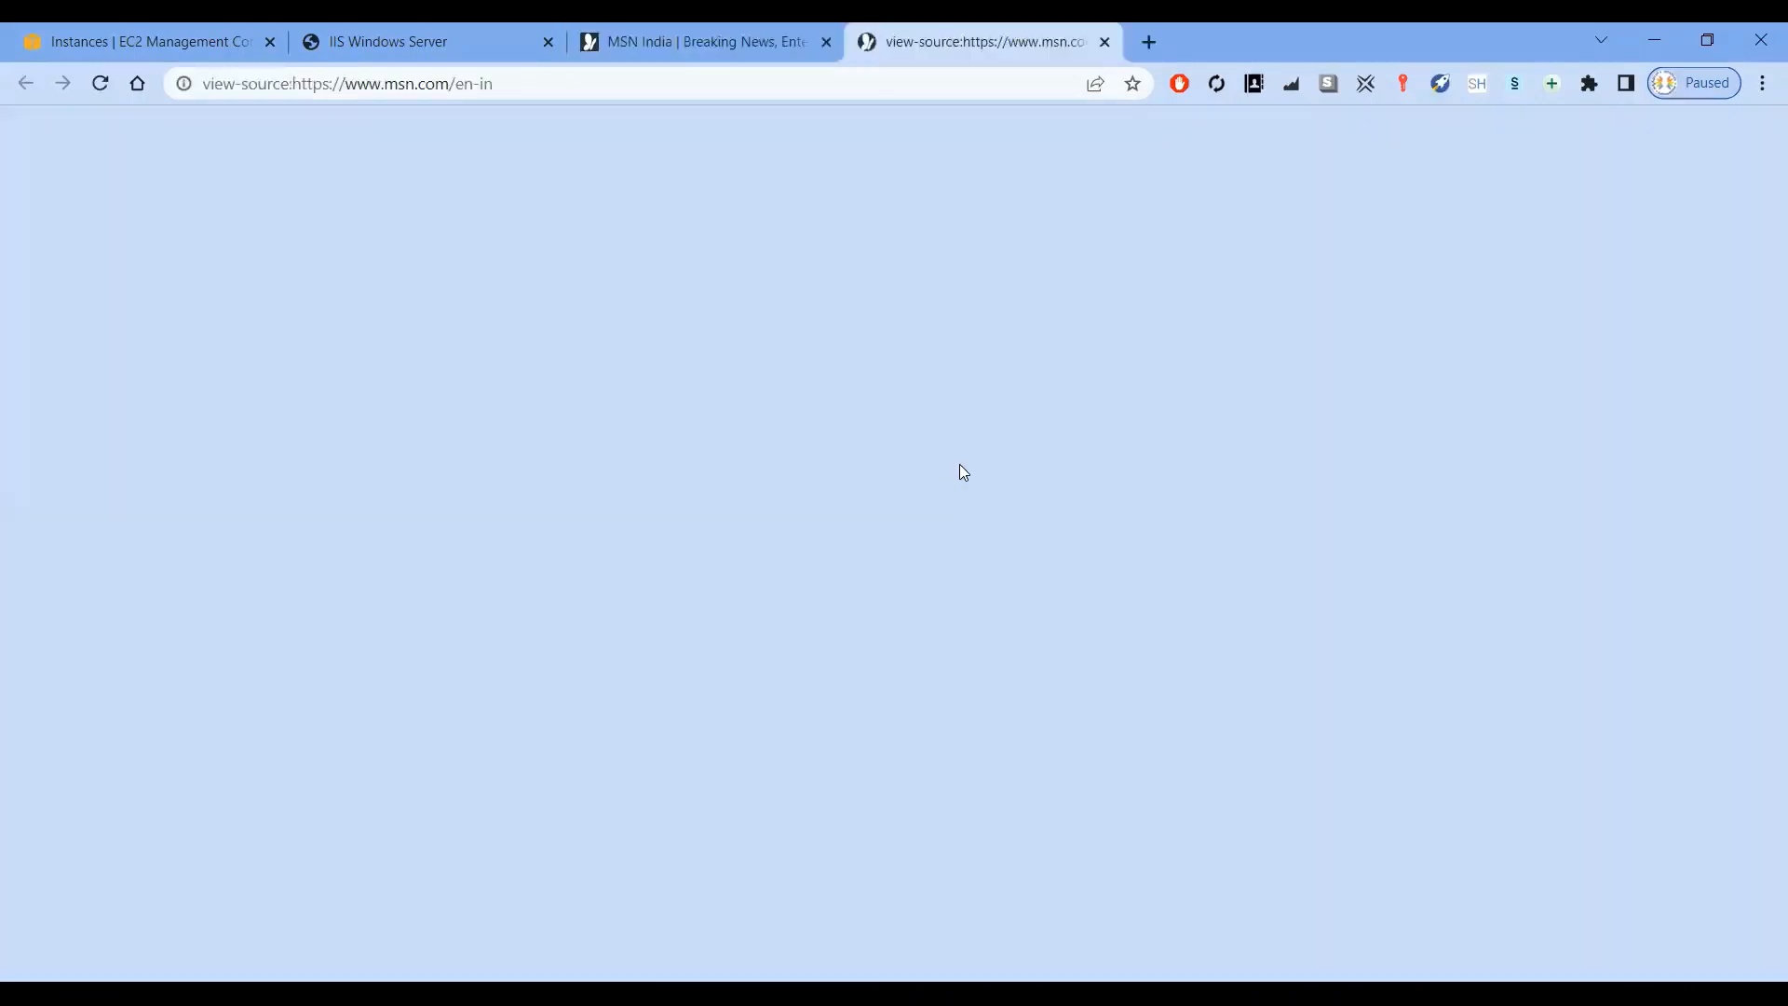
{"action": "key", "text": "ctrl+a"}
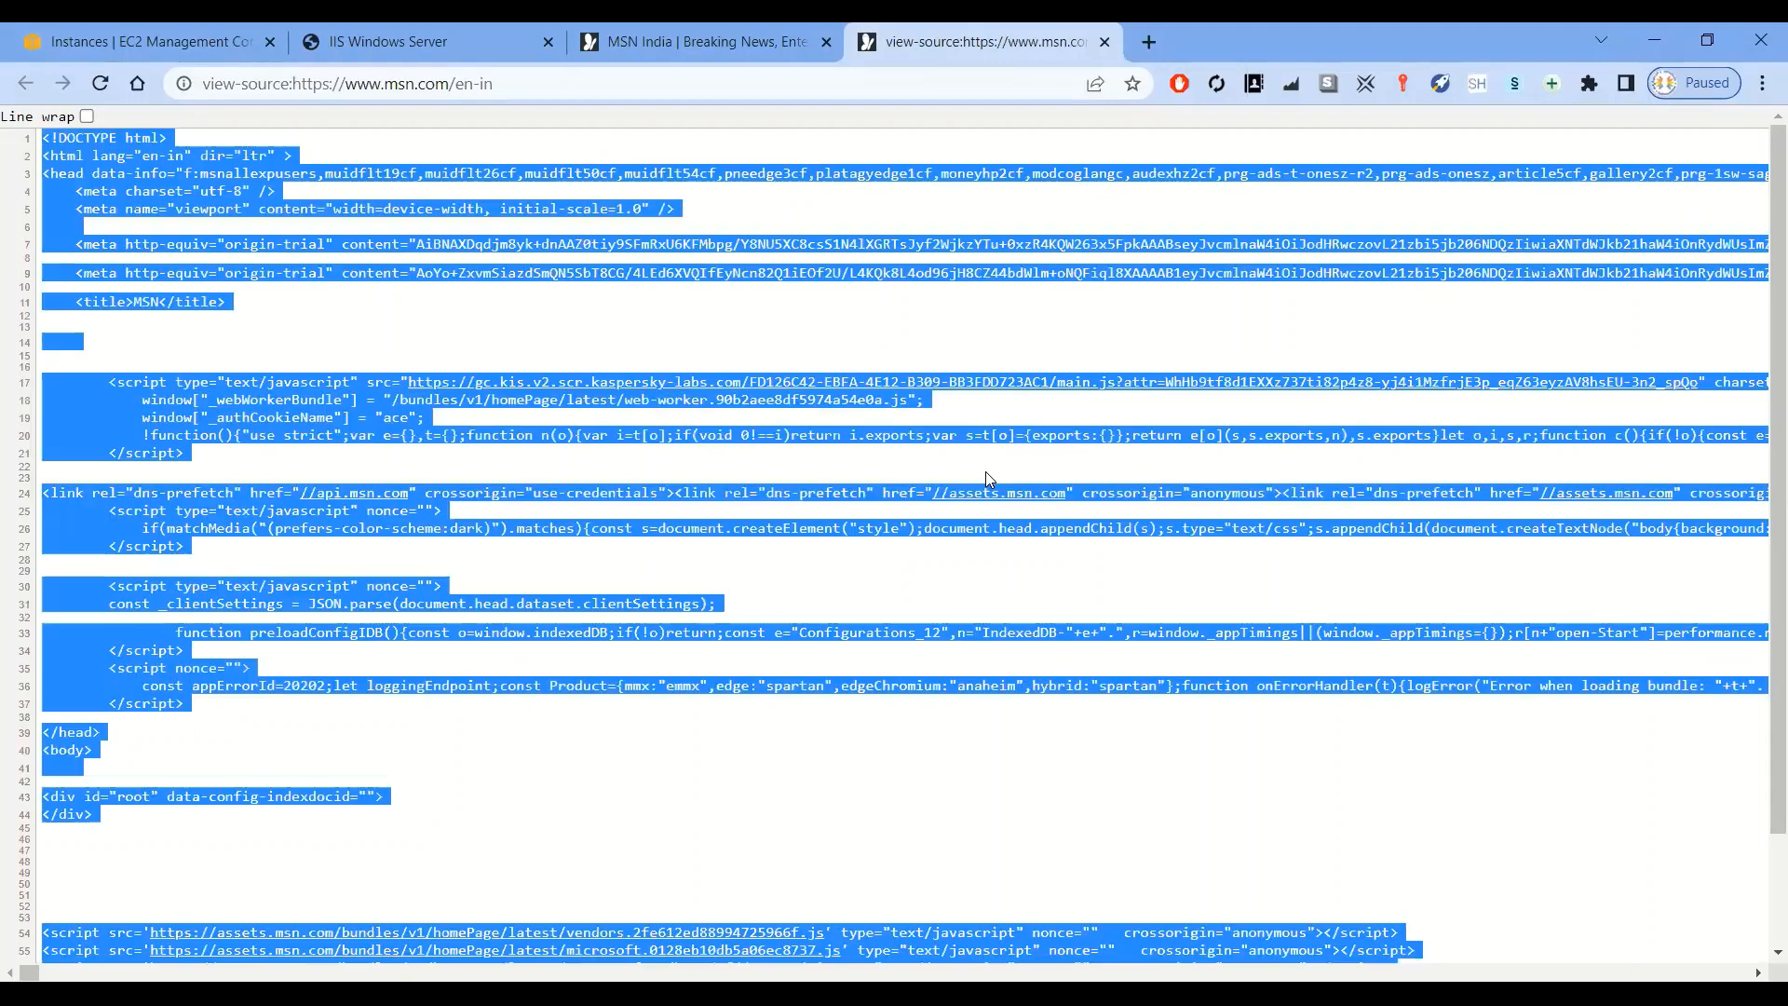
{"action": "left_click", "coordinate": [1106, 43]}
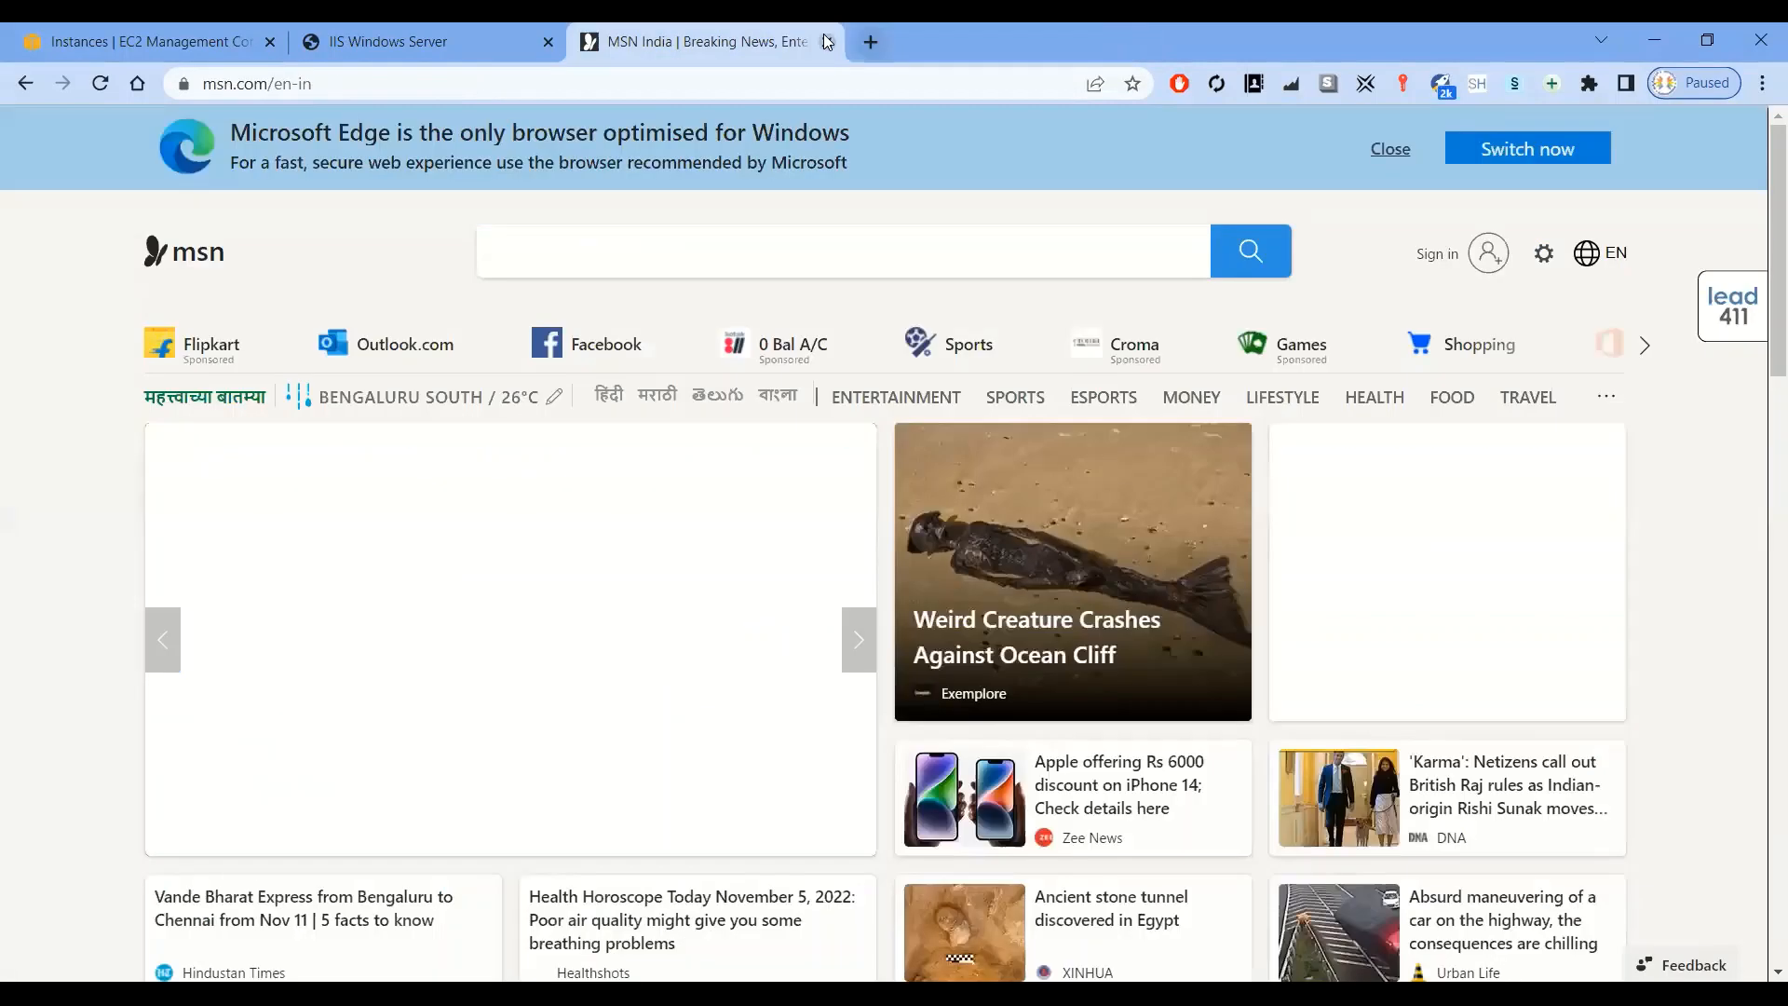
{"action": "left_click", "coordinate": [826, 42]}
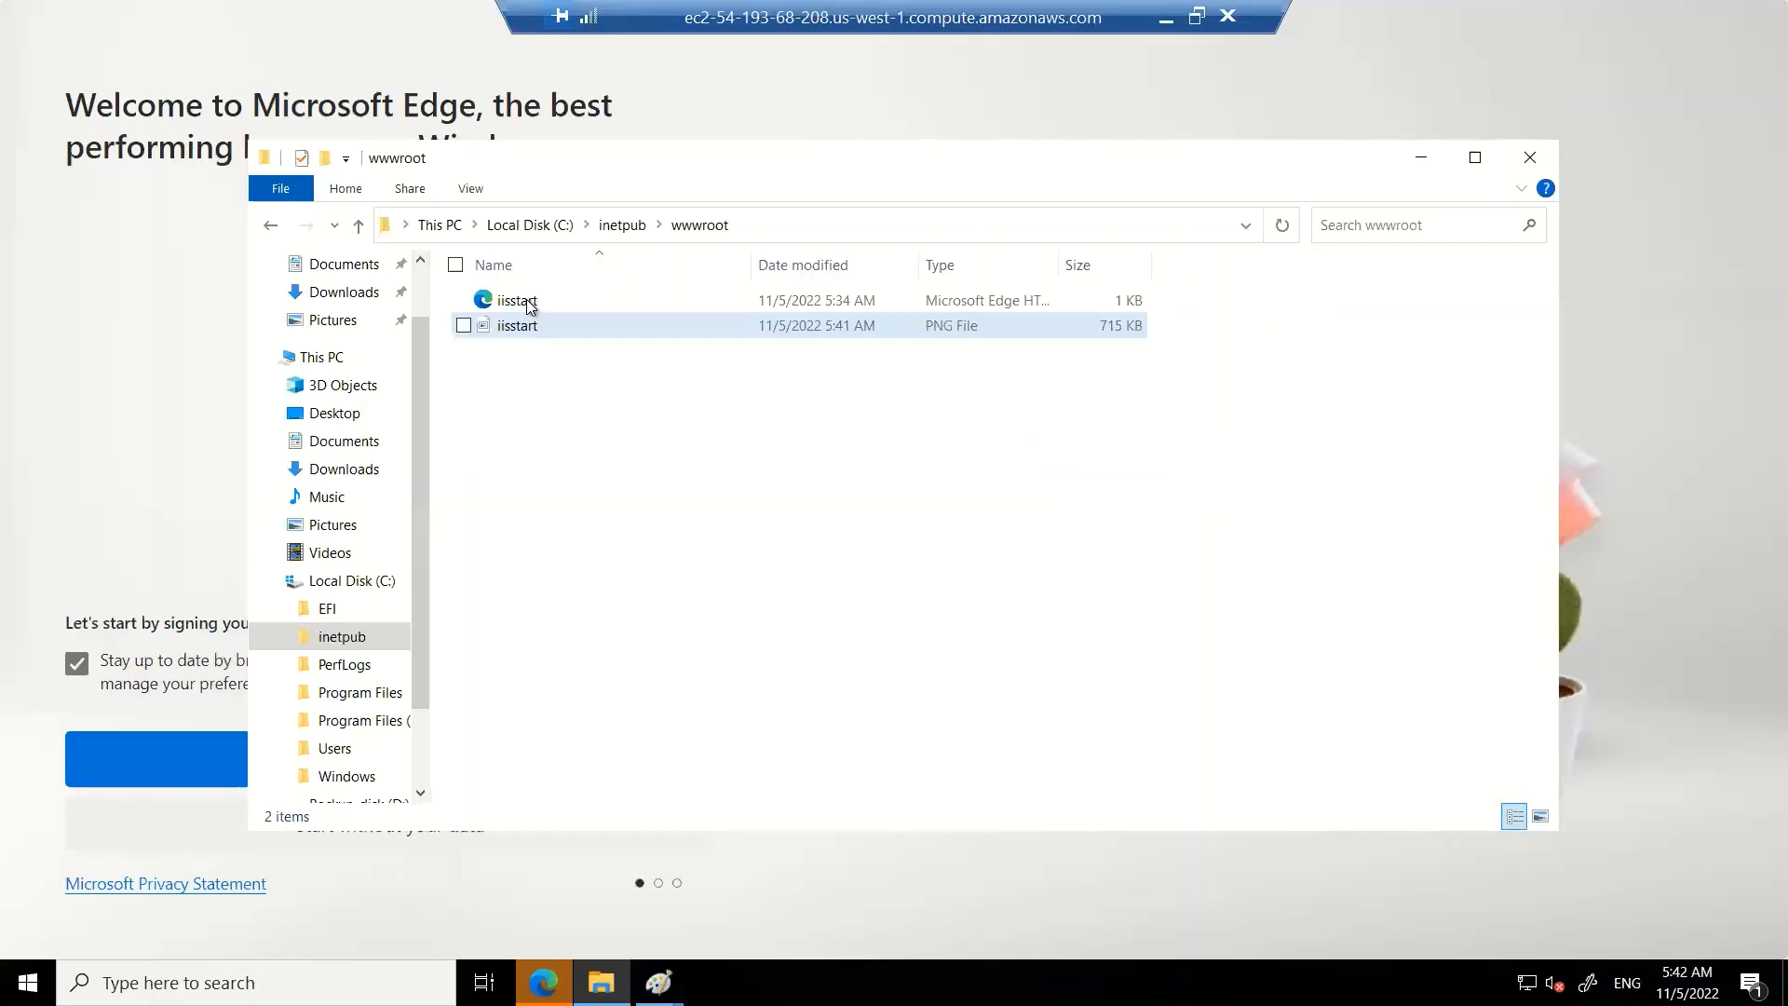
Open the iisstart.htm file from wwwroot in Notepad
{"action": "left_click", "coordinate": [518, 304]}
{"action": "right_click", "coordinate": [526, 306]}
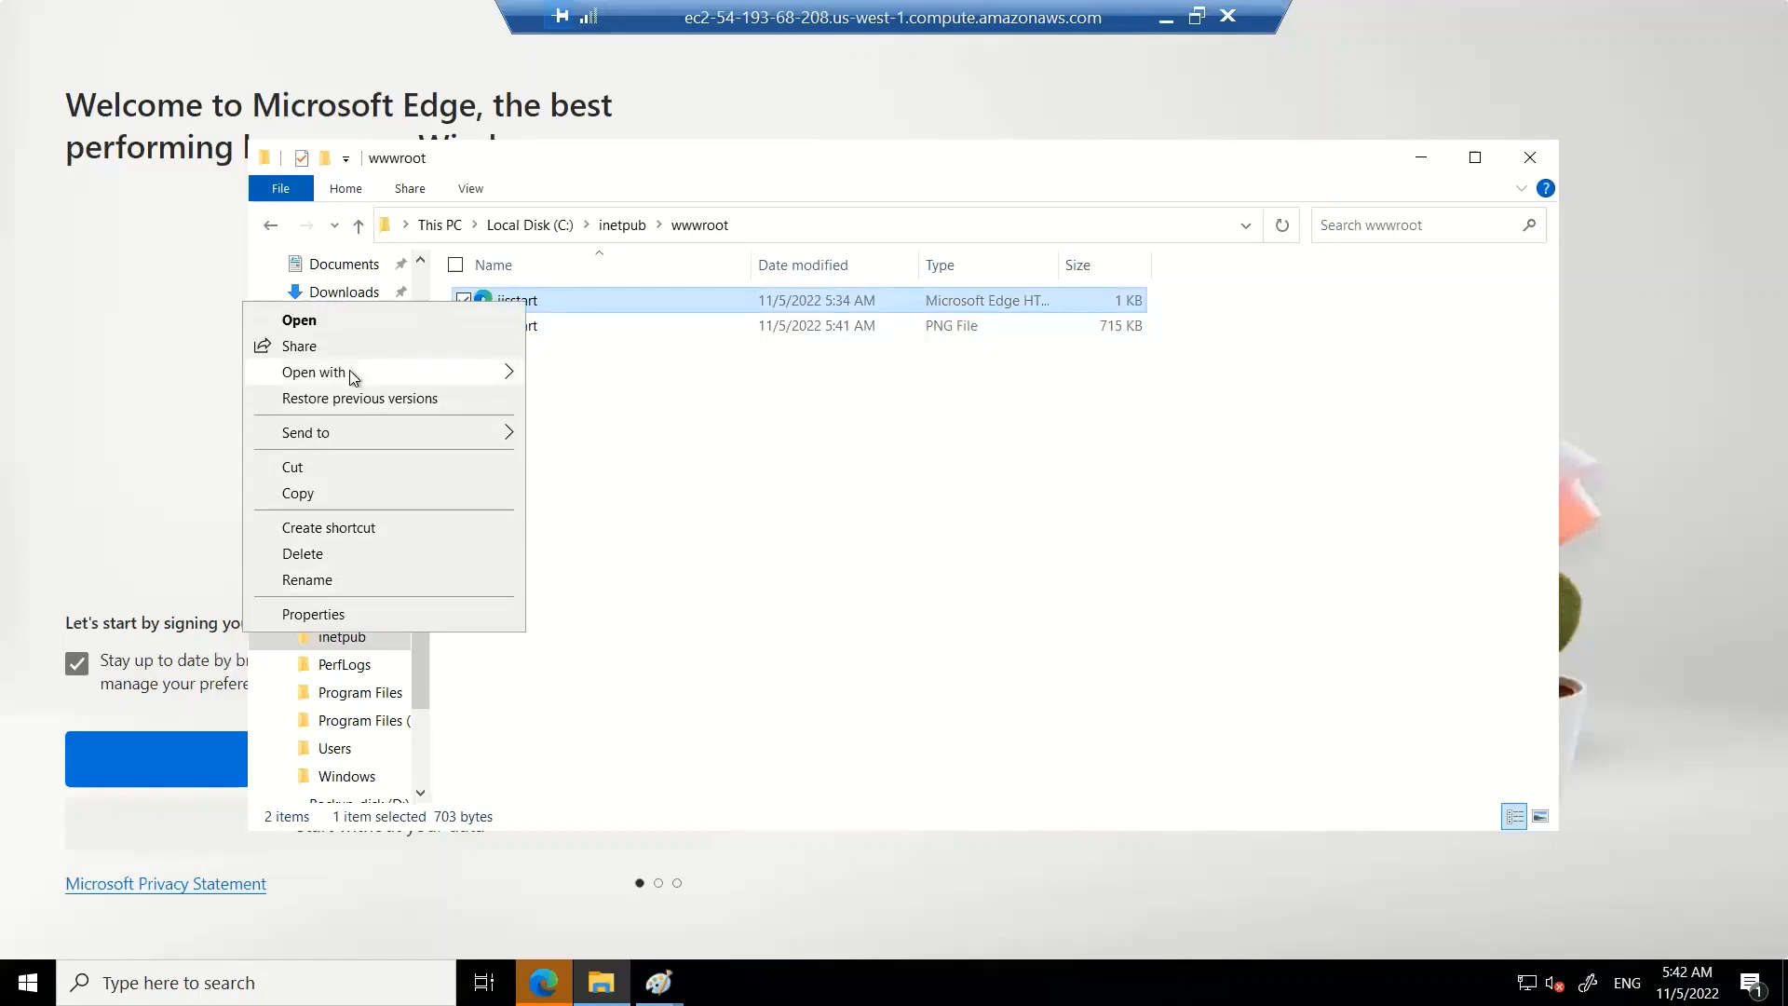
{"action": "mouse_move", "coordinate": [344, 373]}
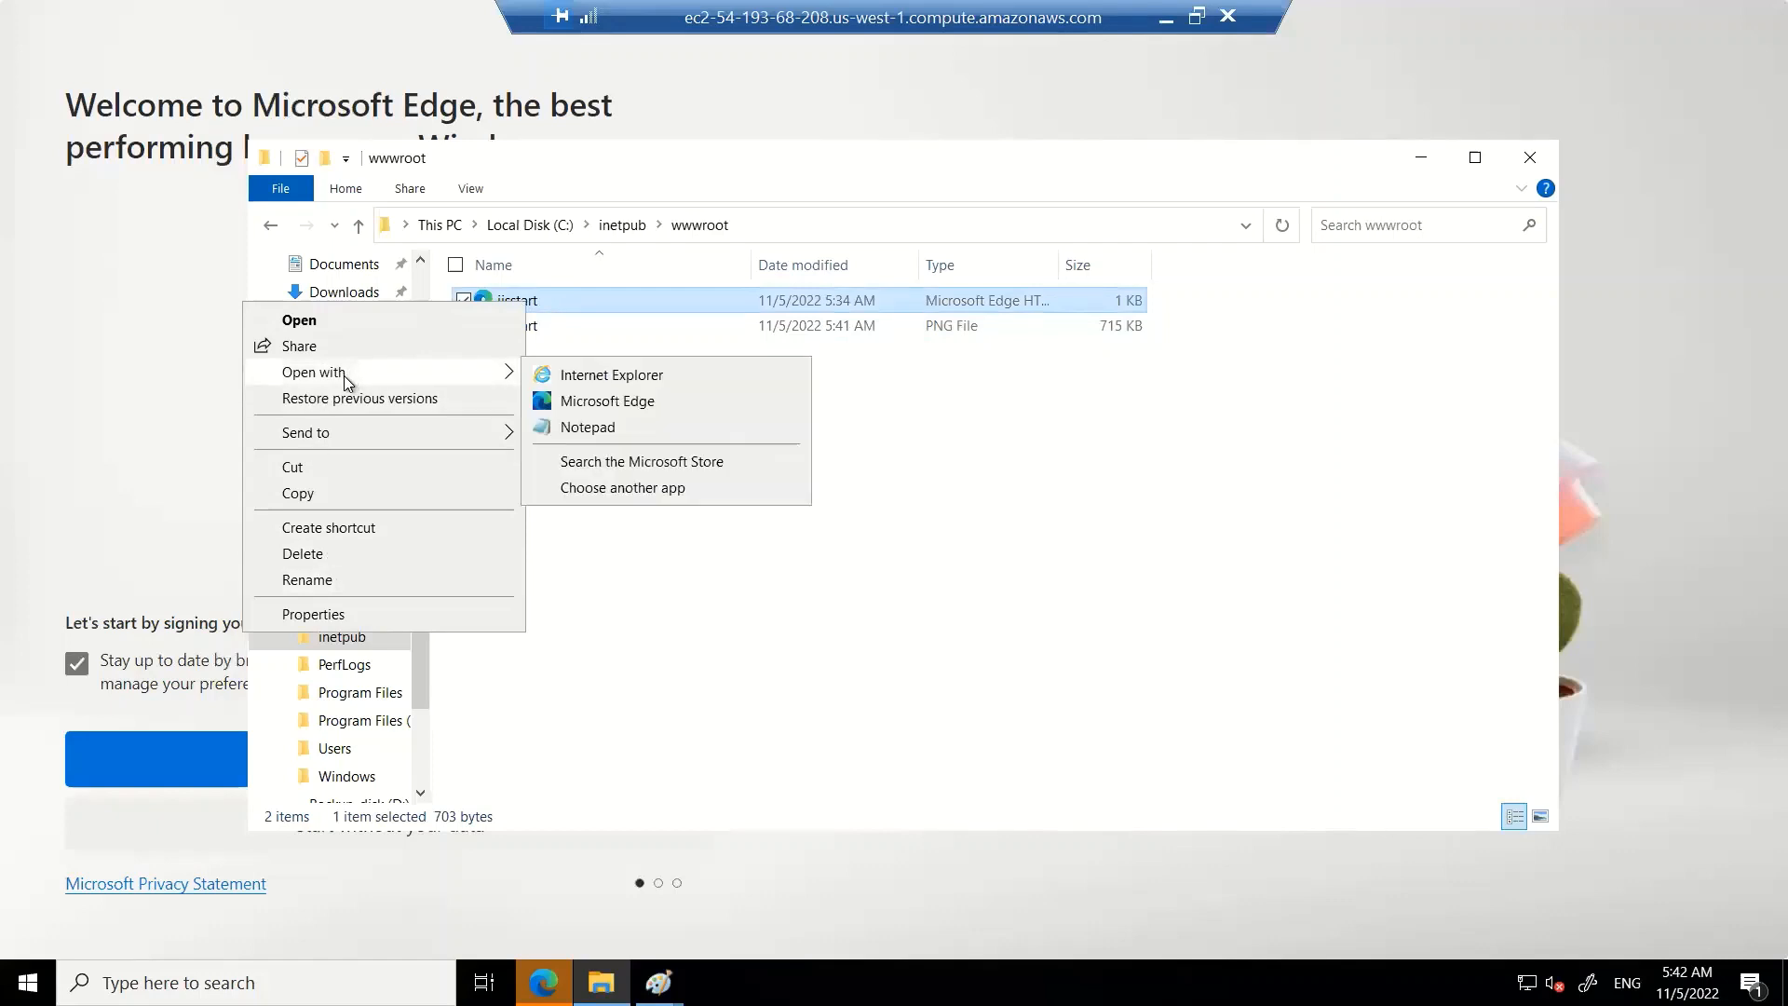
{"action": "left_click", "coordinate": [610, 430]}
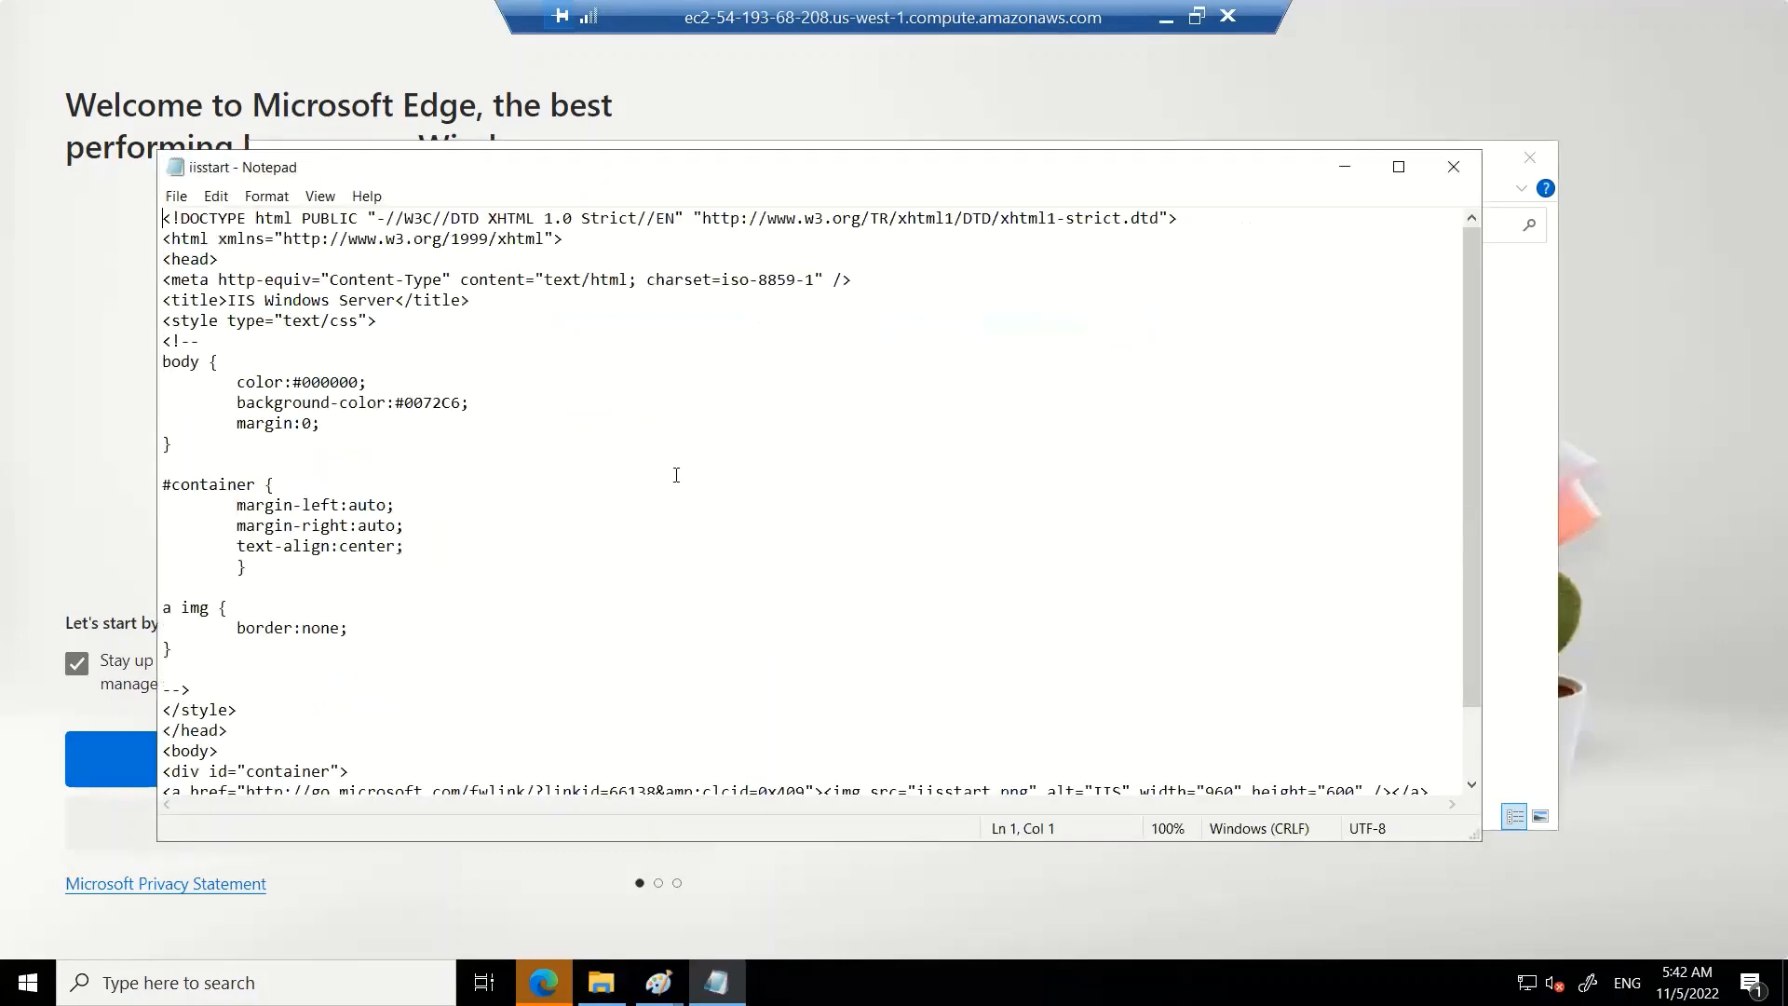
Replace the iisstart.htm contents with the pasted msn.com page source, save the file, and close Notepad
{"action": "key", "text": "ctrl+a"}
{"action": "key", "text": "Delete"}
{"action": "key", "text": "ctrl+v"}
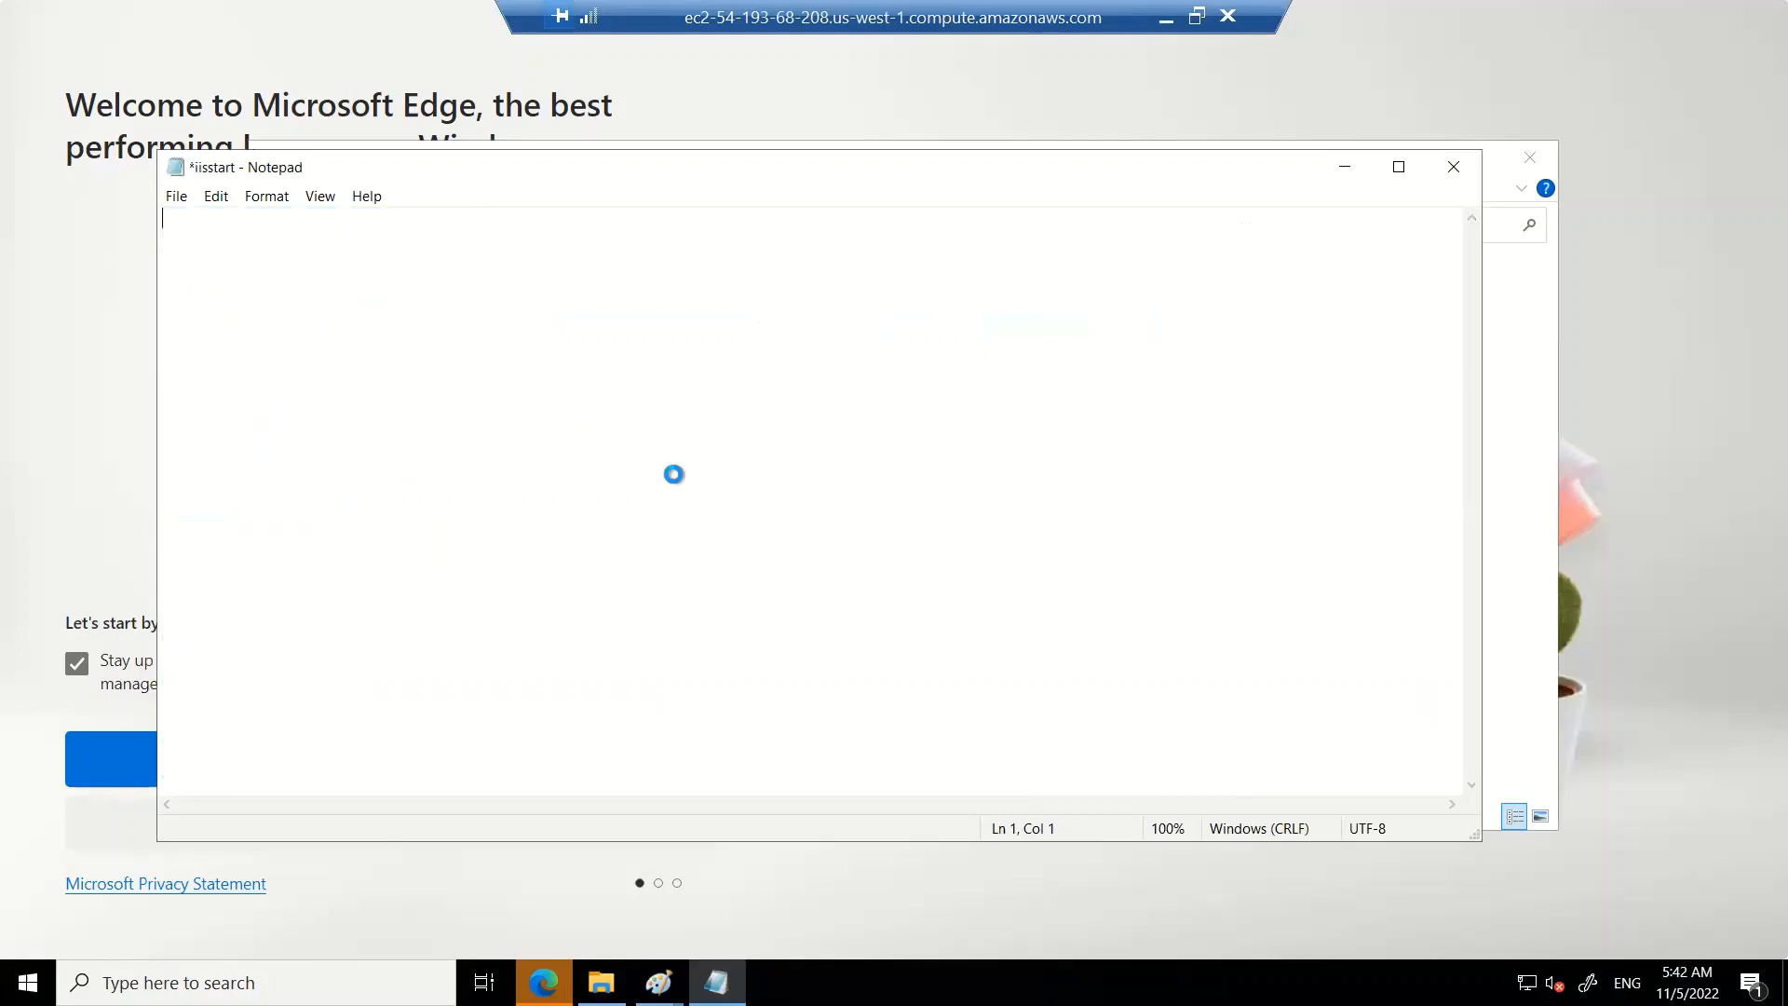
{"action": "key", "text": "alt+f"}
{"action": "key", "text": "s"}
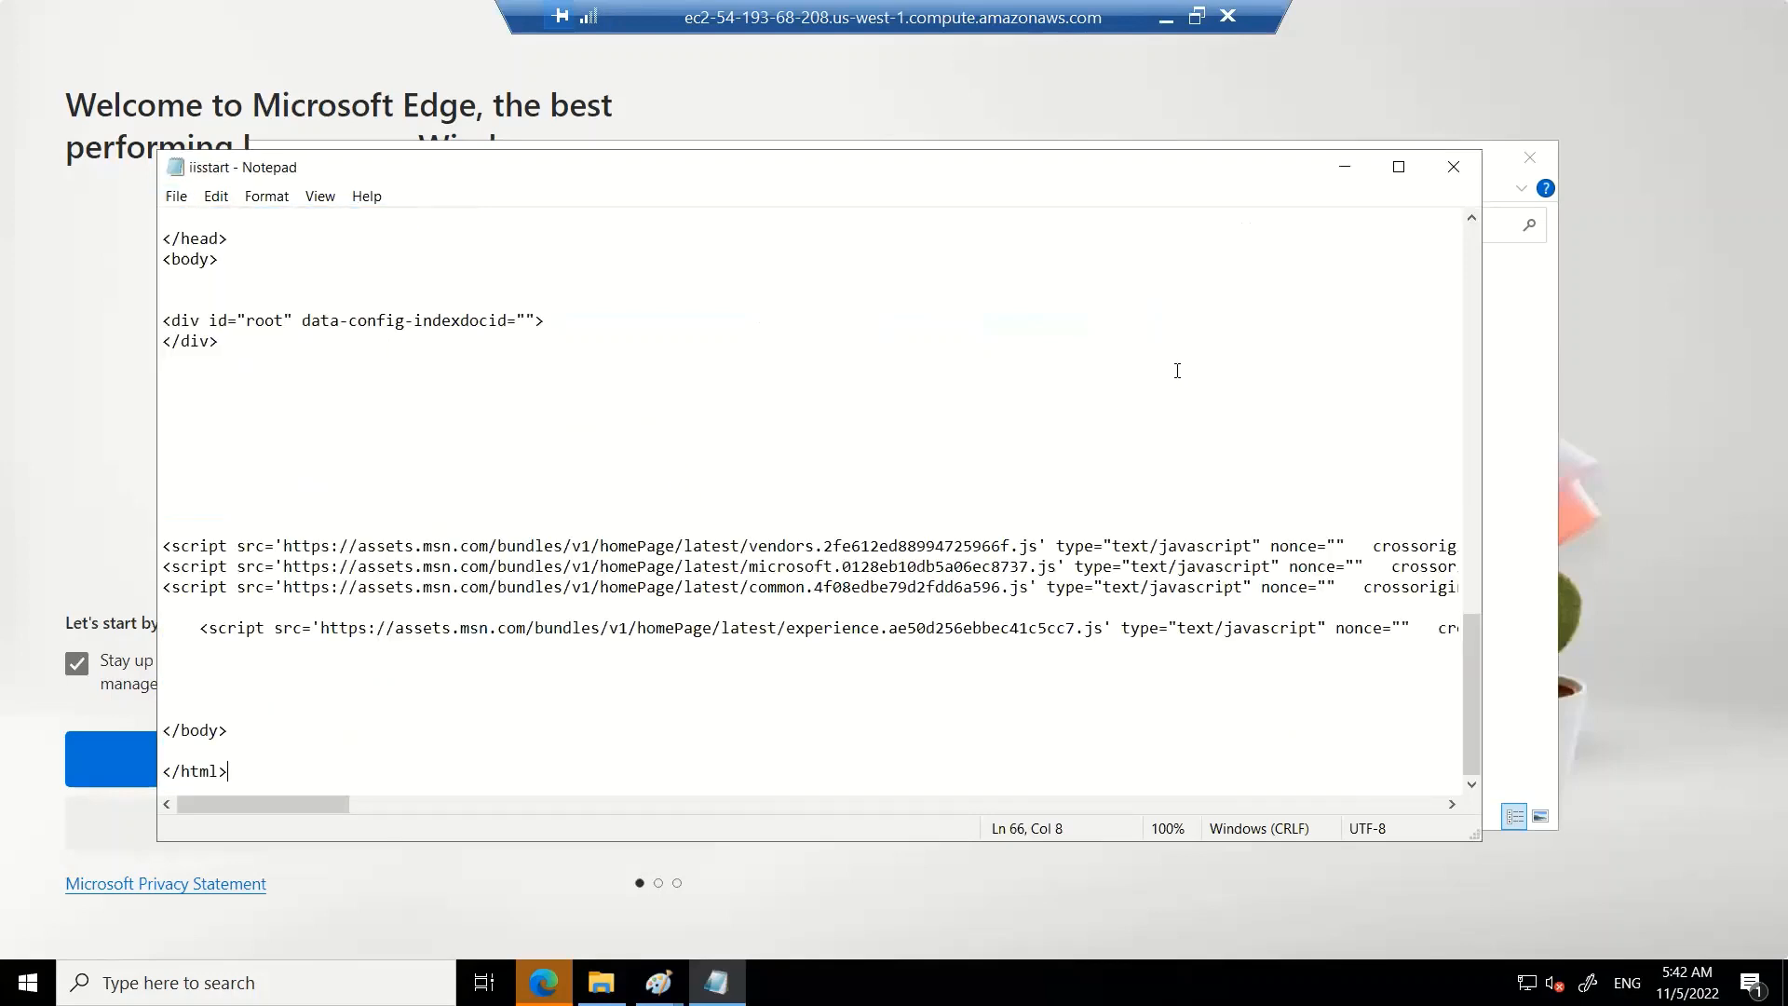
{"action": "left_click", "coordinate": [1453, 168]}
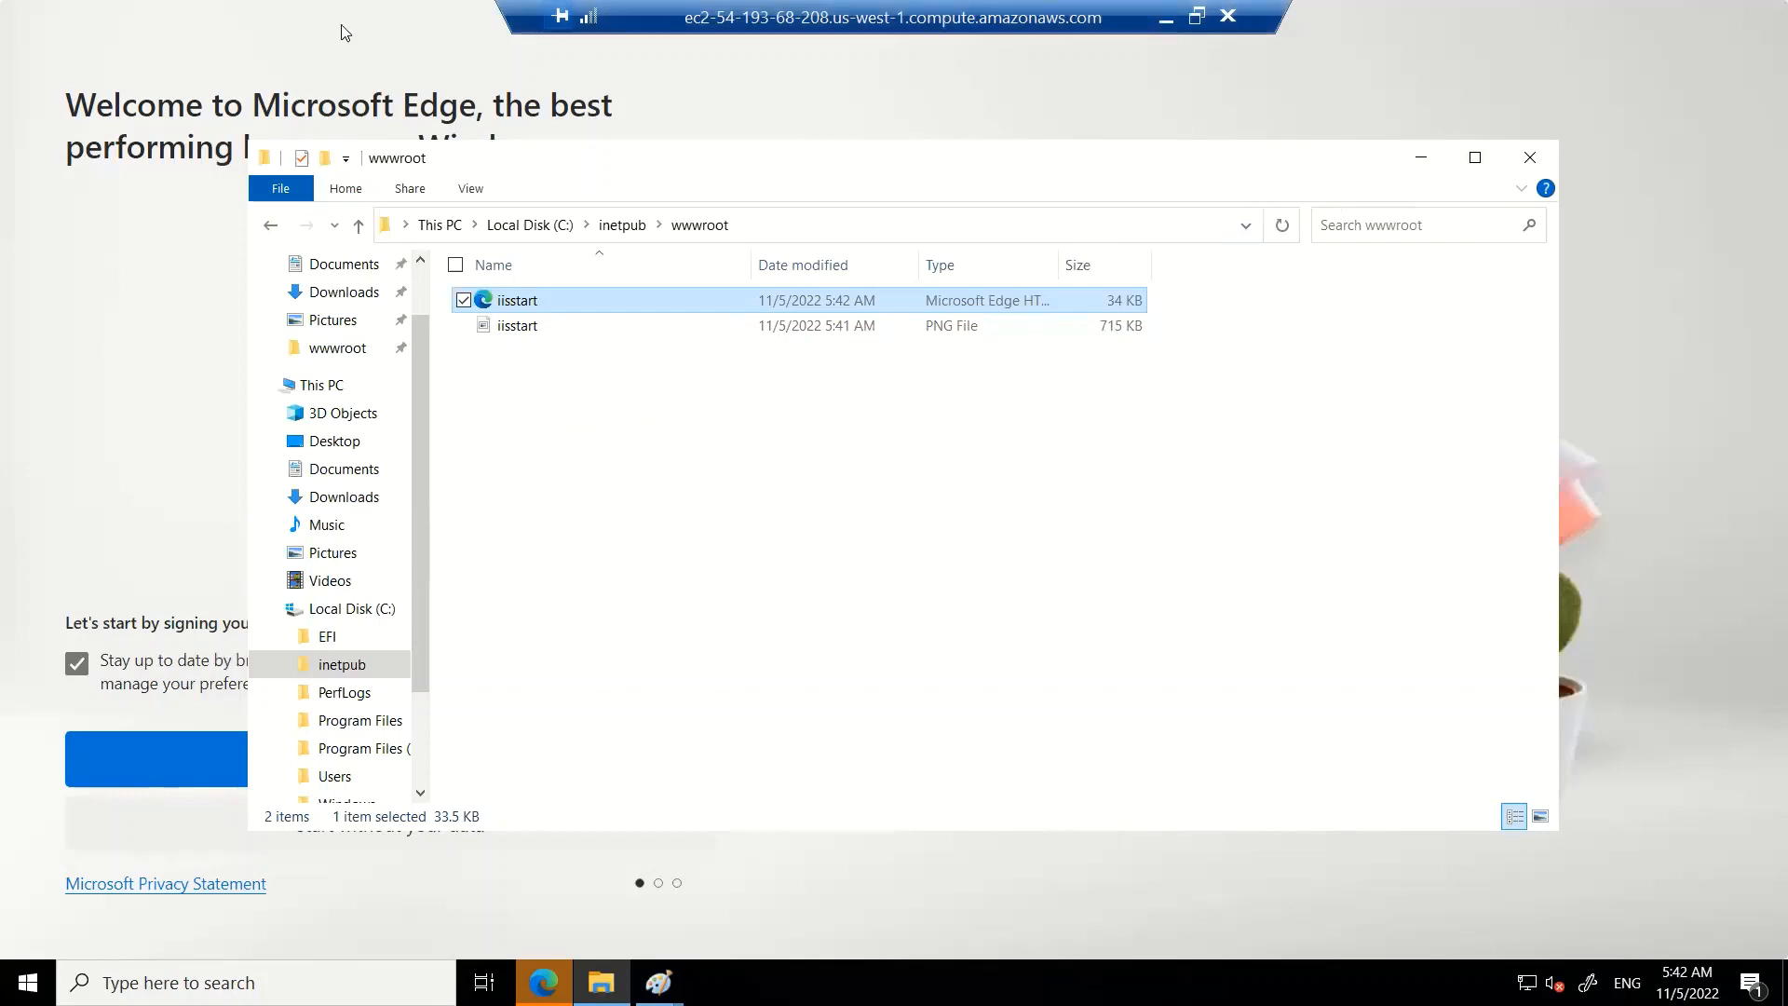
Minimize the remote session and reload the site at 54.193.68.208 to view the new MSN-based default page
{"action": "left_click", "coordinate": [1163, 22]}
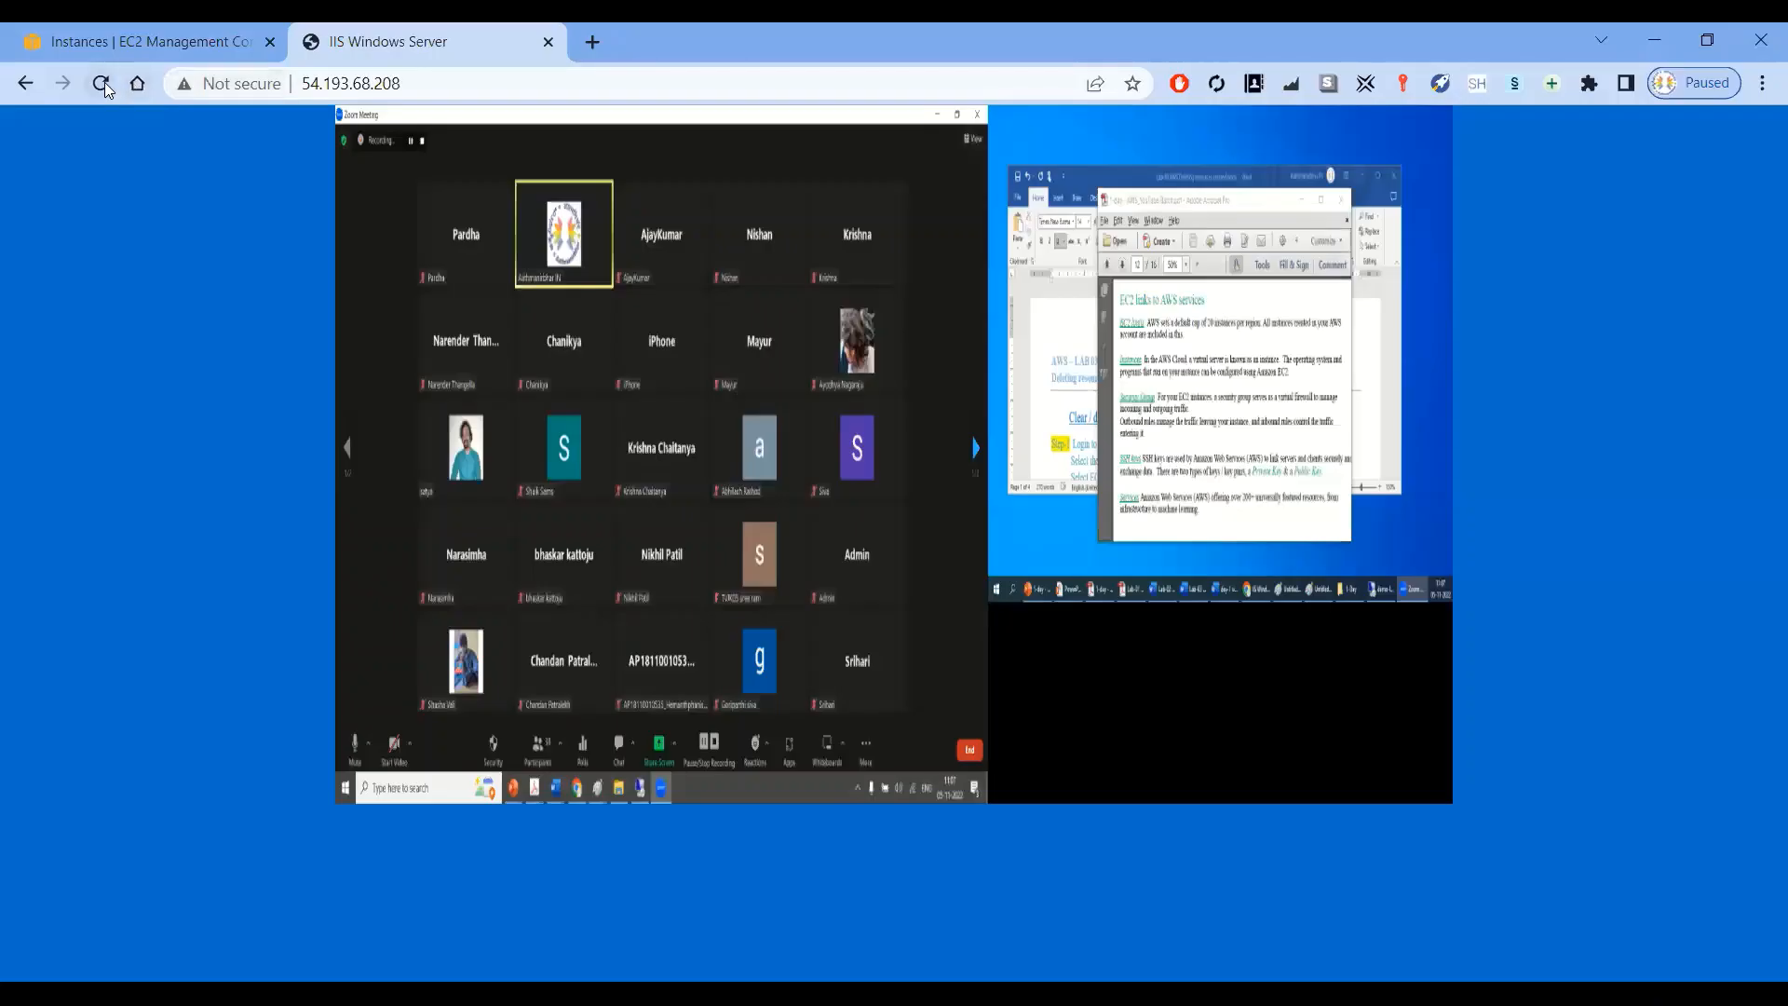
{"action": "left_click", "coordinate": [101, 82]}
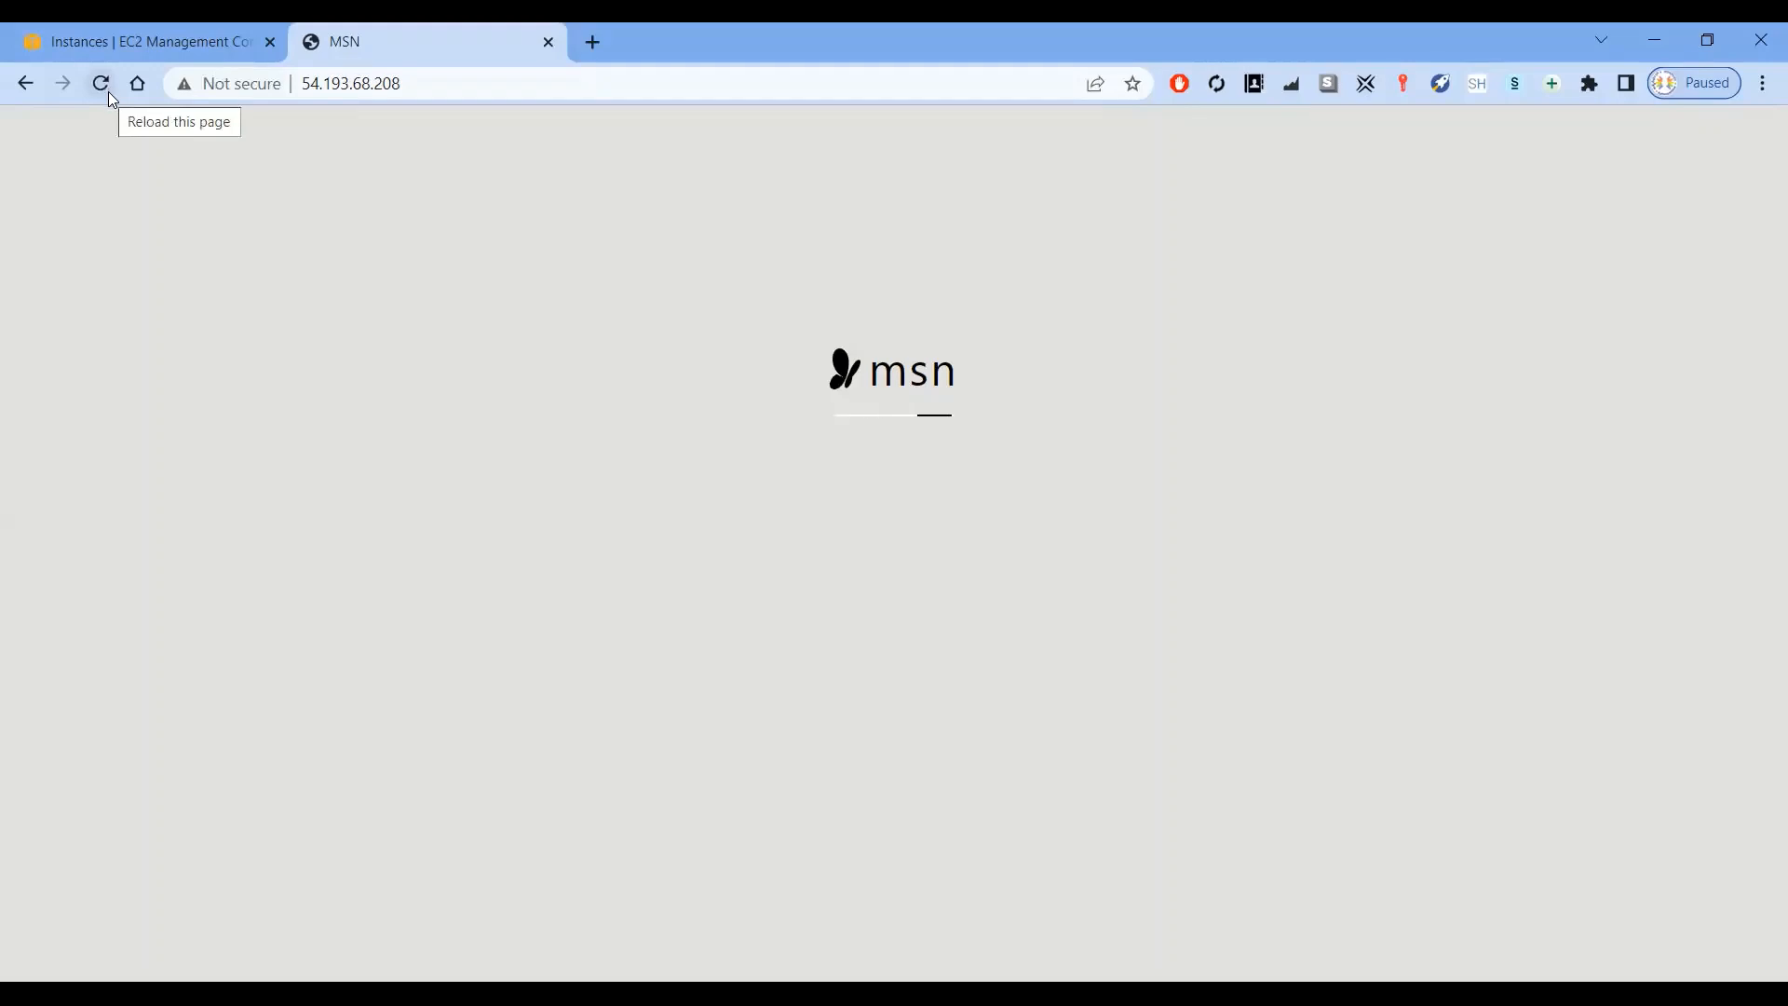
Search Google for facebook in a new tab, return to the IIS page, then close both the search and IIS tabs
{"action": "left_click", "coordinate": [593, 43]}
{"action": "left_click", "coordinate": [599, 72]}
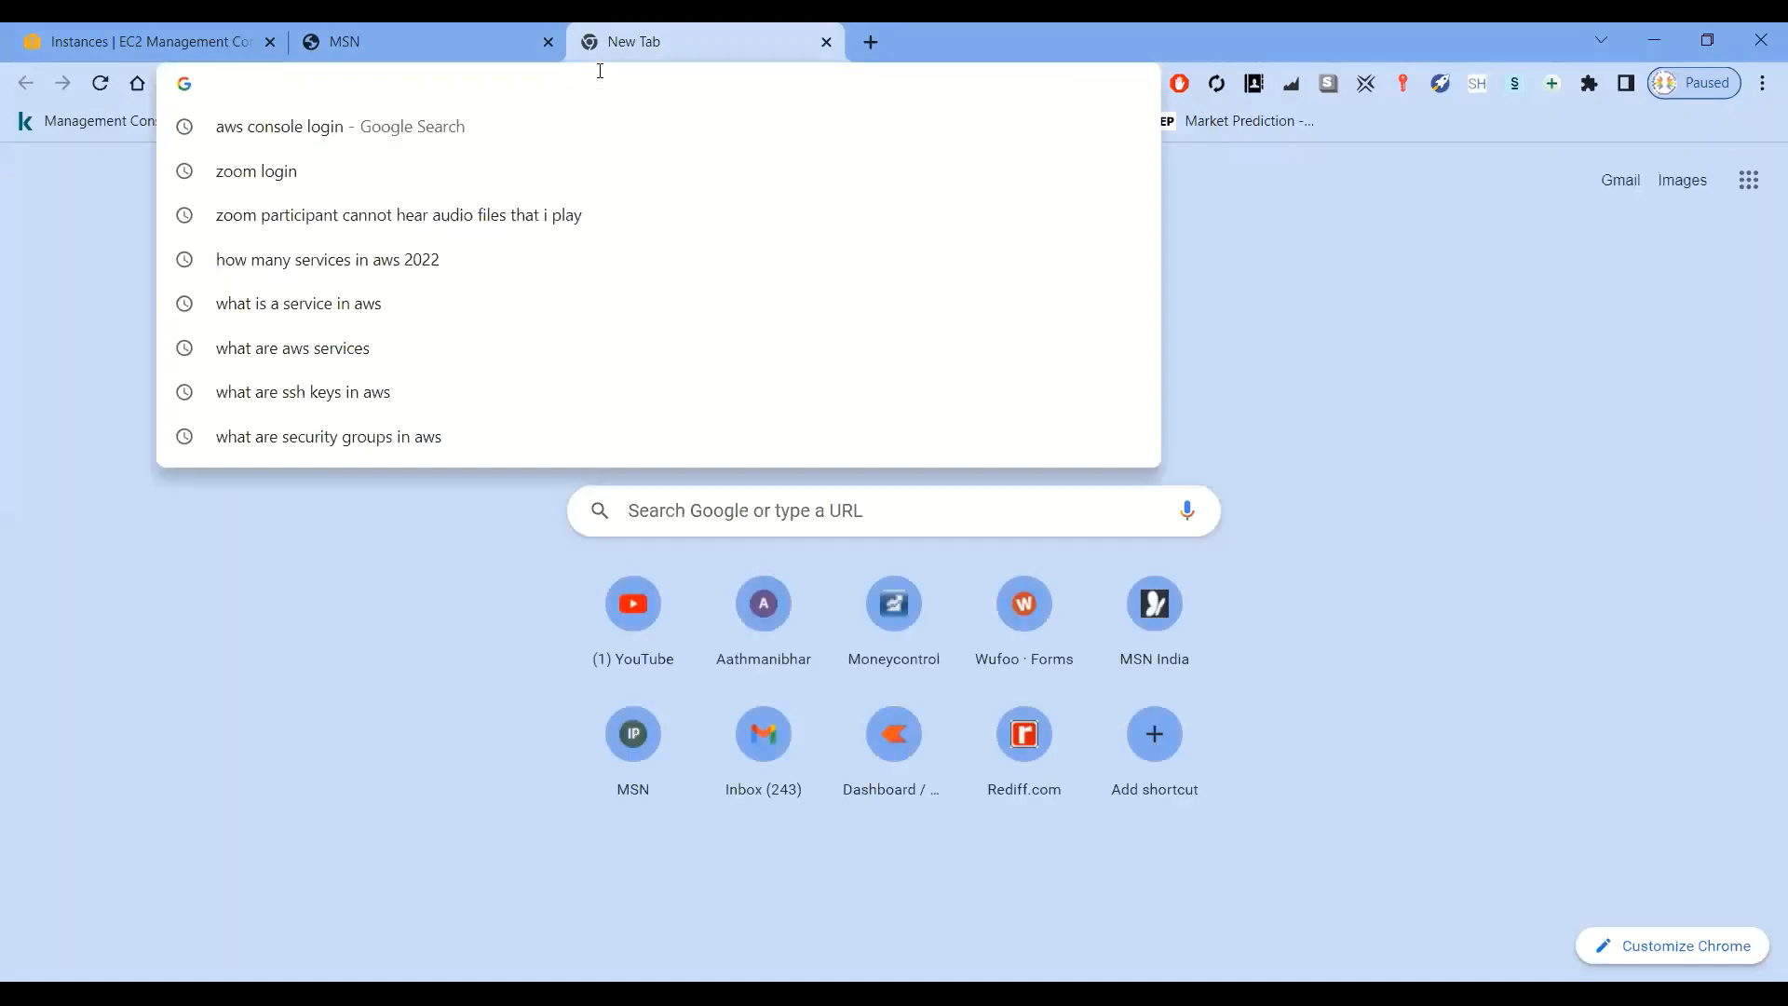
{"action": "type", "text": "facebook"}
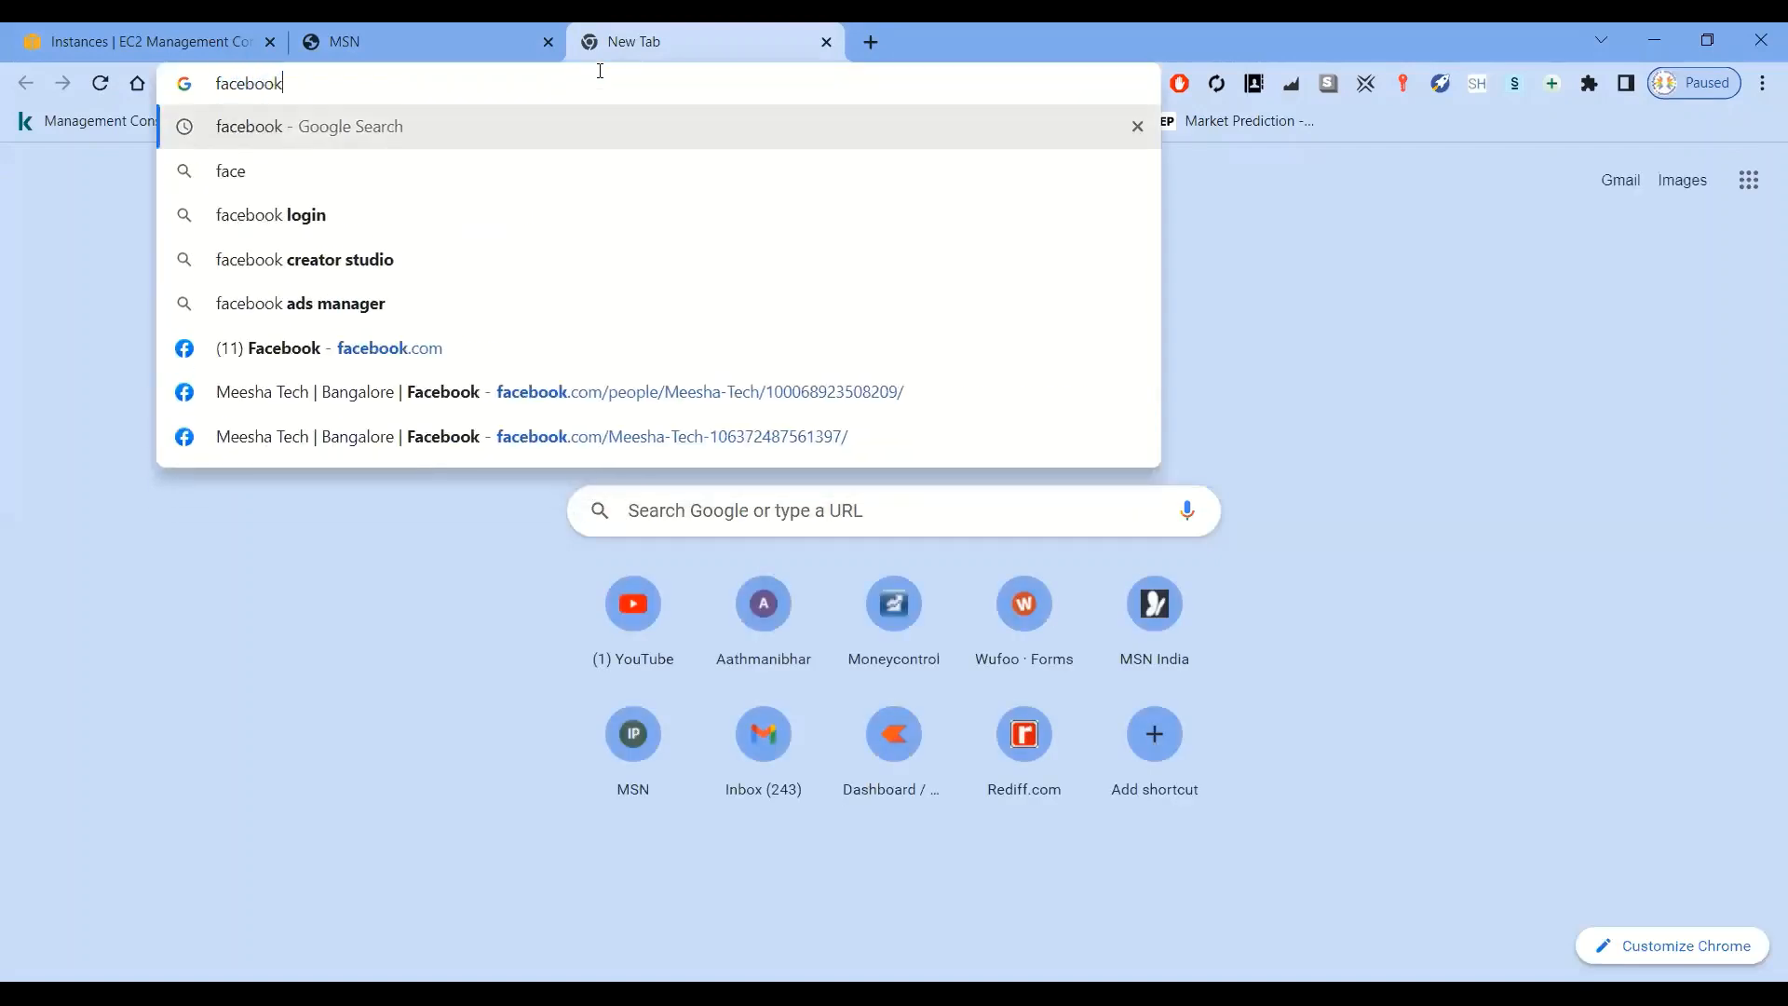
{"action": "key", "text": "Return"}
{"action": "left_click", "coordinate": [449, 45]}
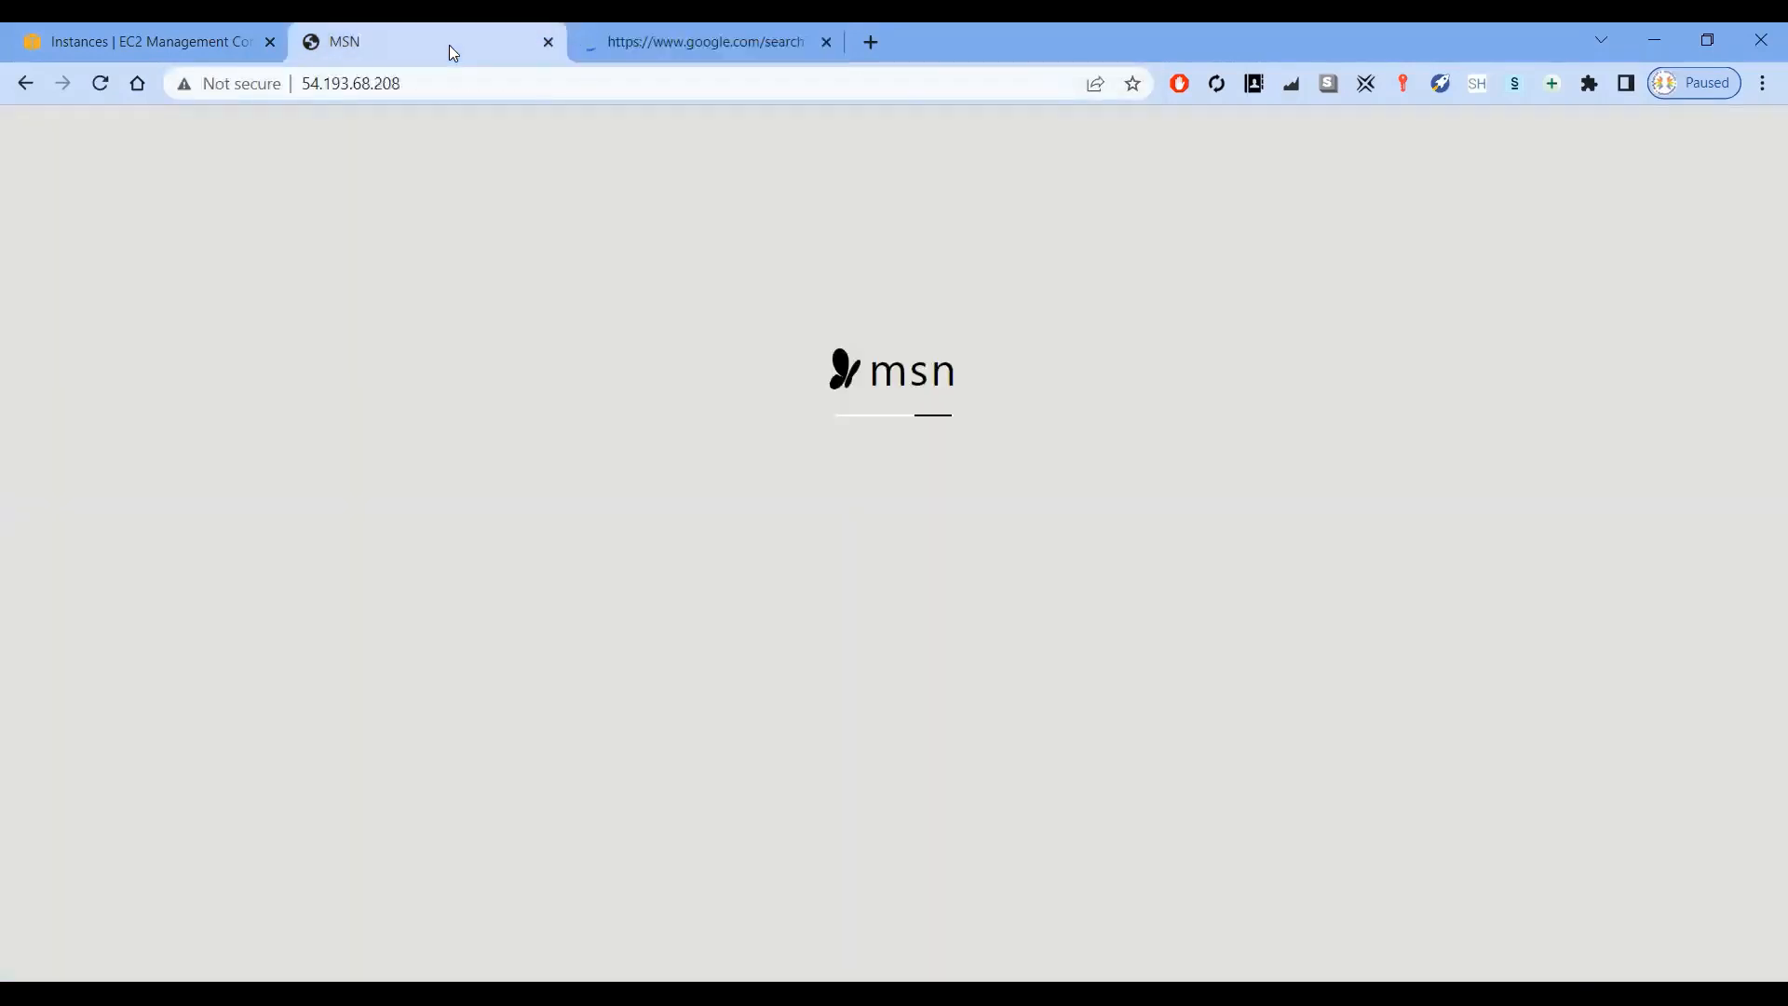
{"action": "mouse_move", "coordinate": [664, 43]}
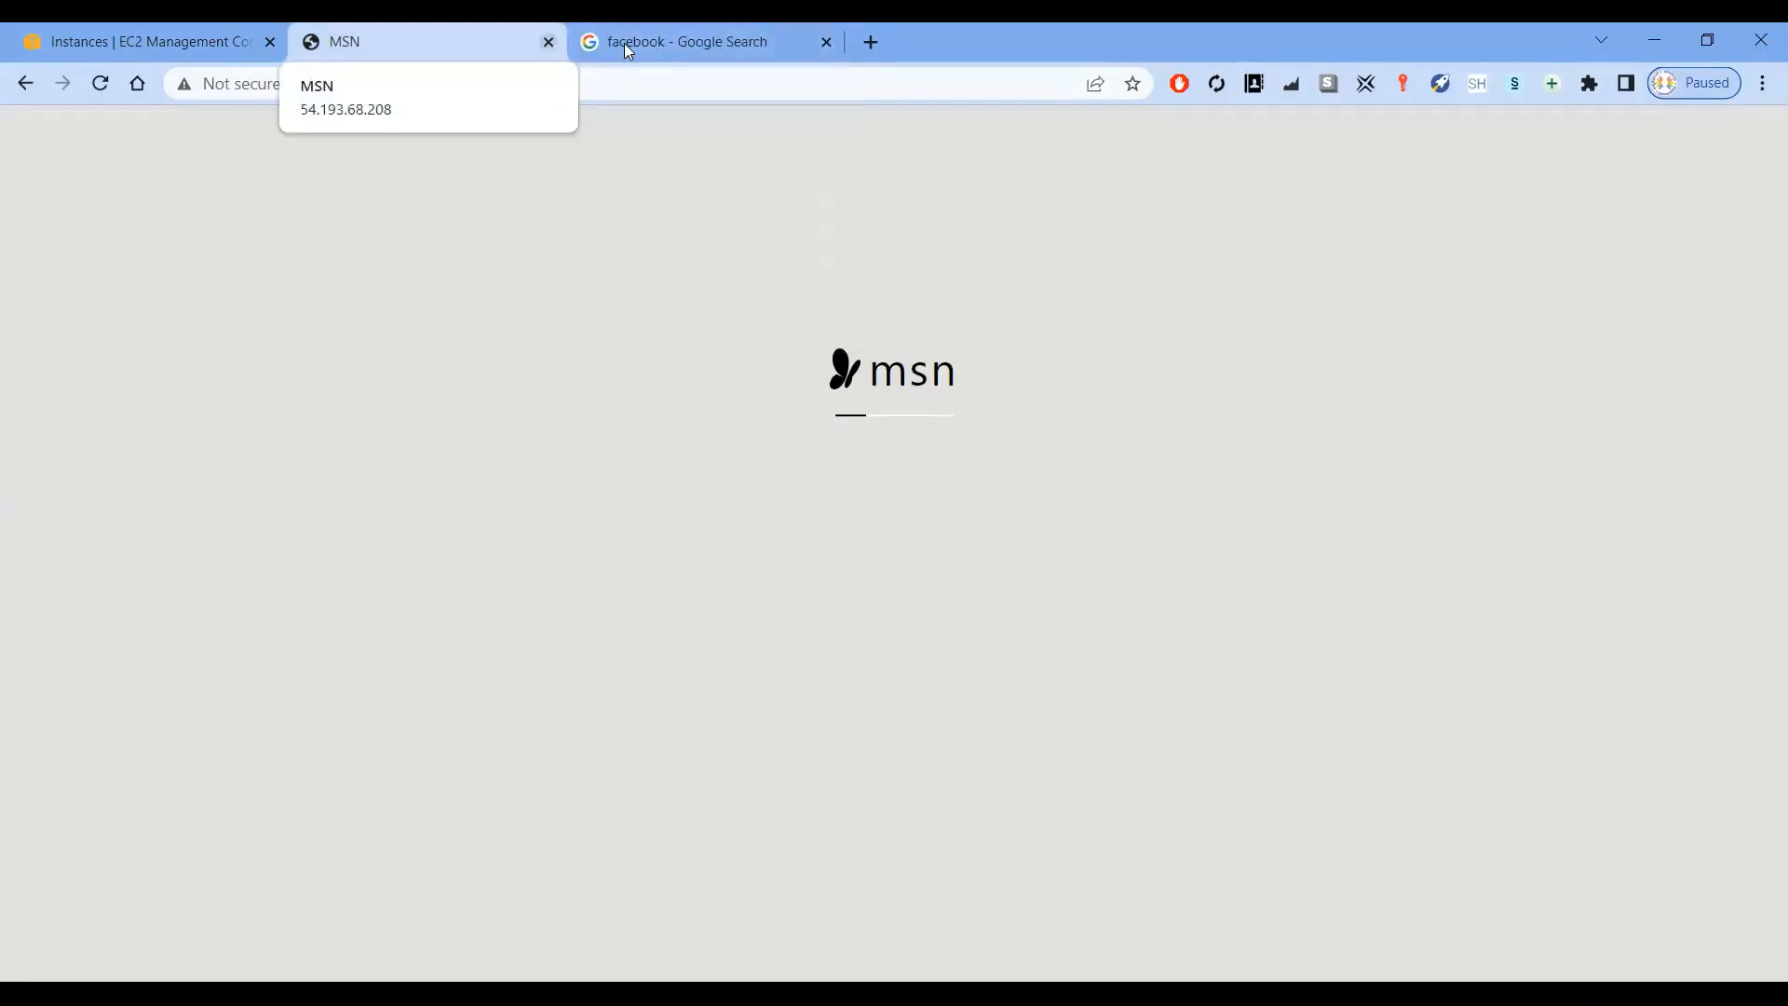
{"action": "left_click", "coordinate": [837, 41]}
{"action": "left_click", "coordinate": [826, 42]}
{"action": "left_click", "coordinate": [548, 42]}
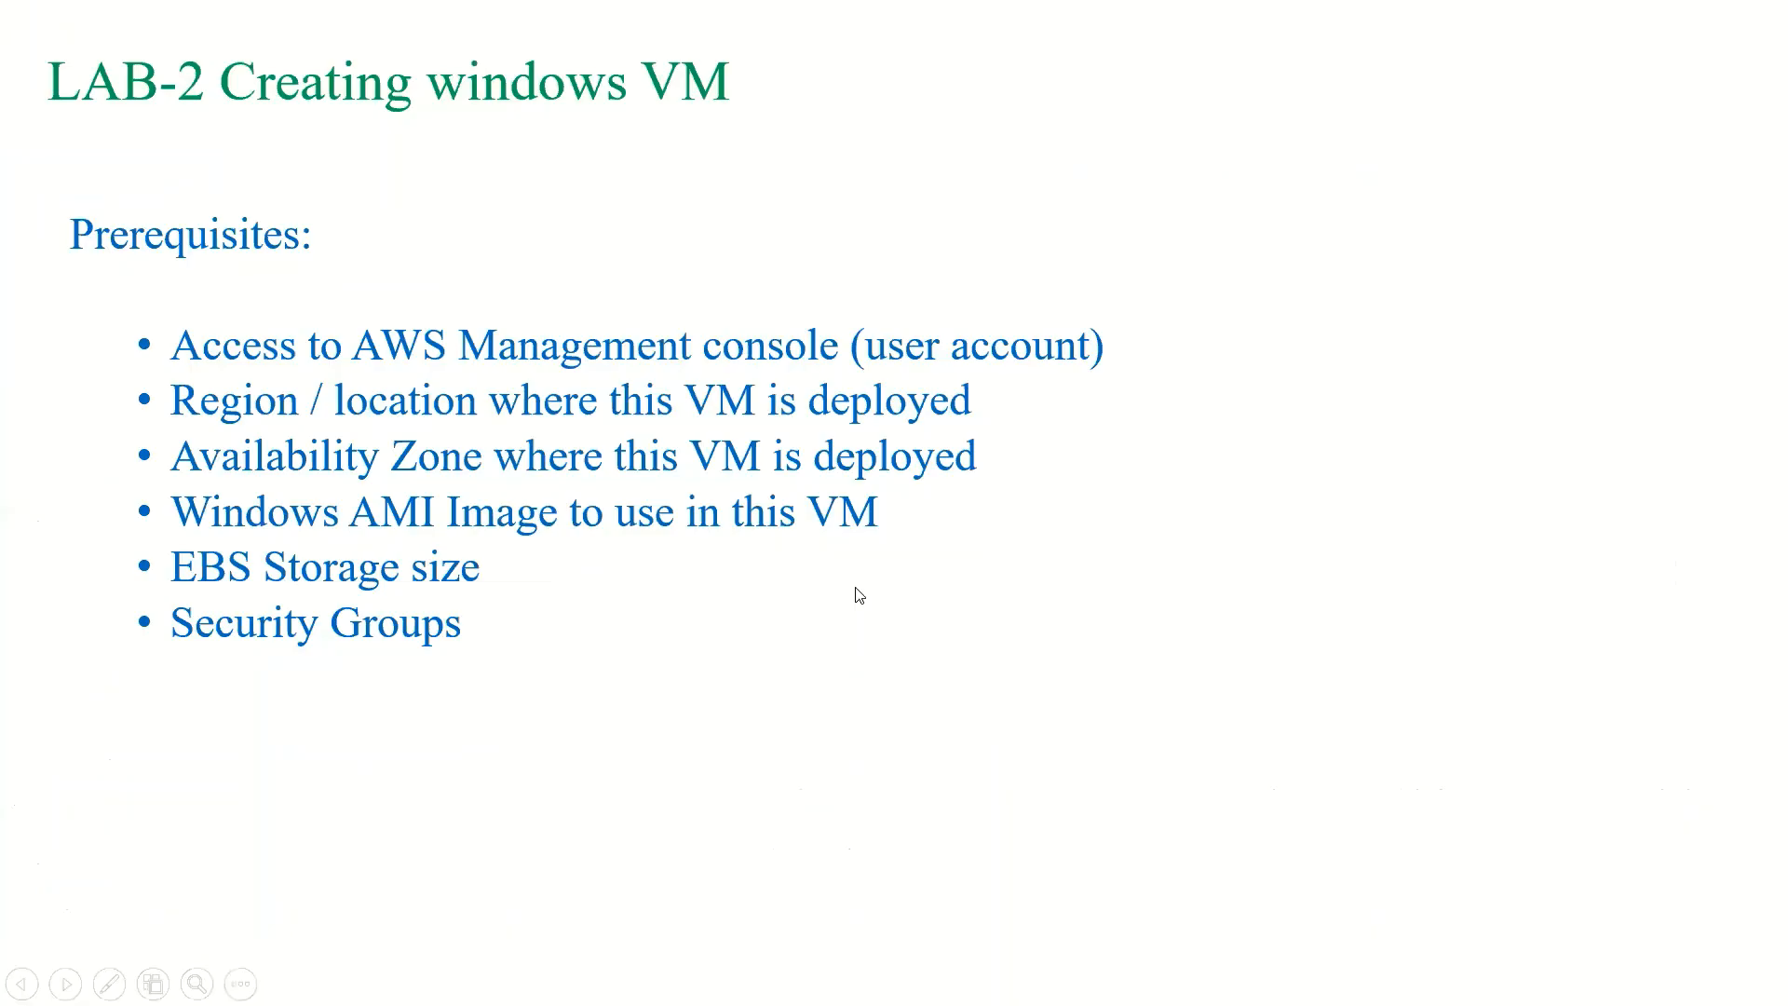
{"action": "left_click", "coordinate": [859, 594]}
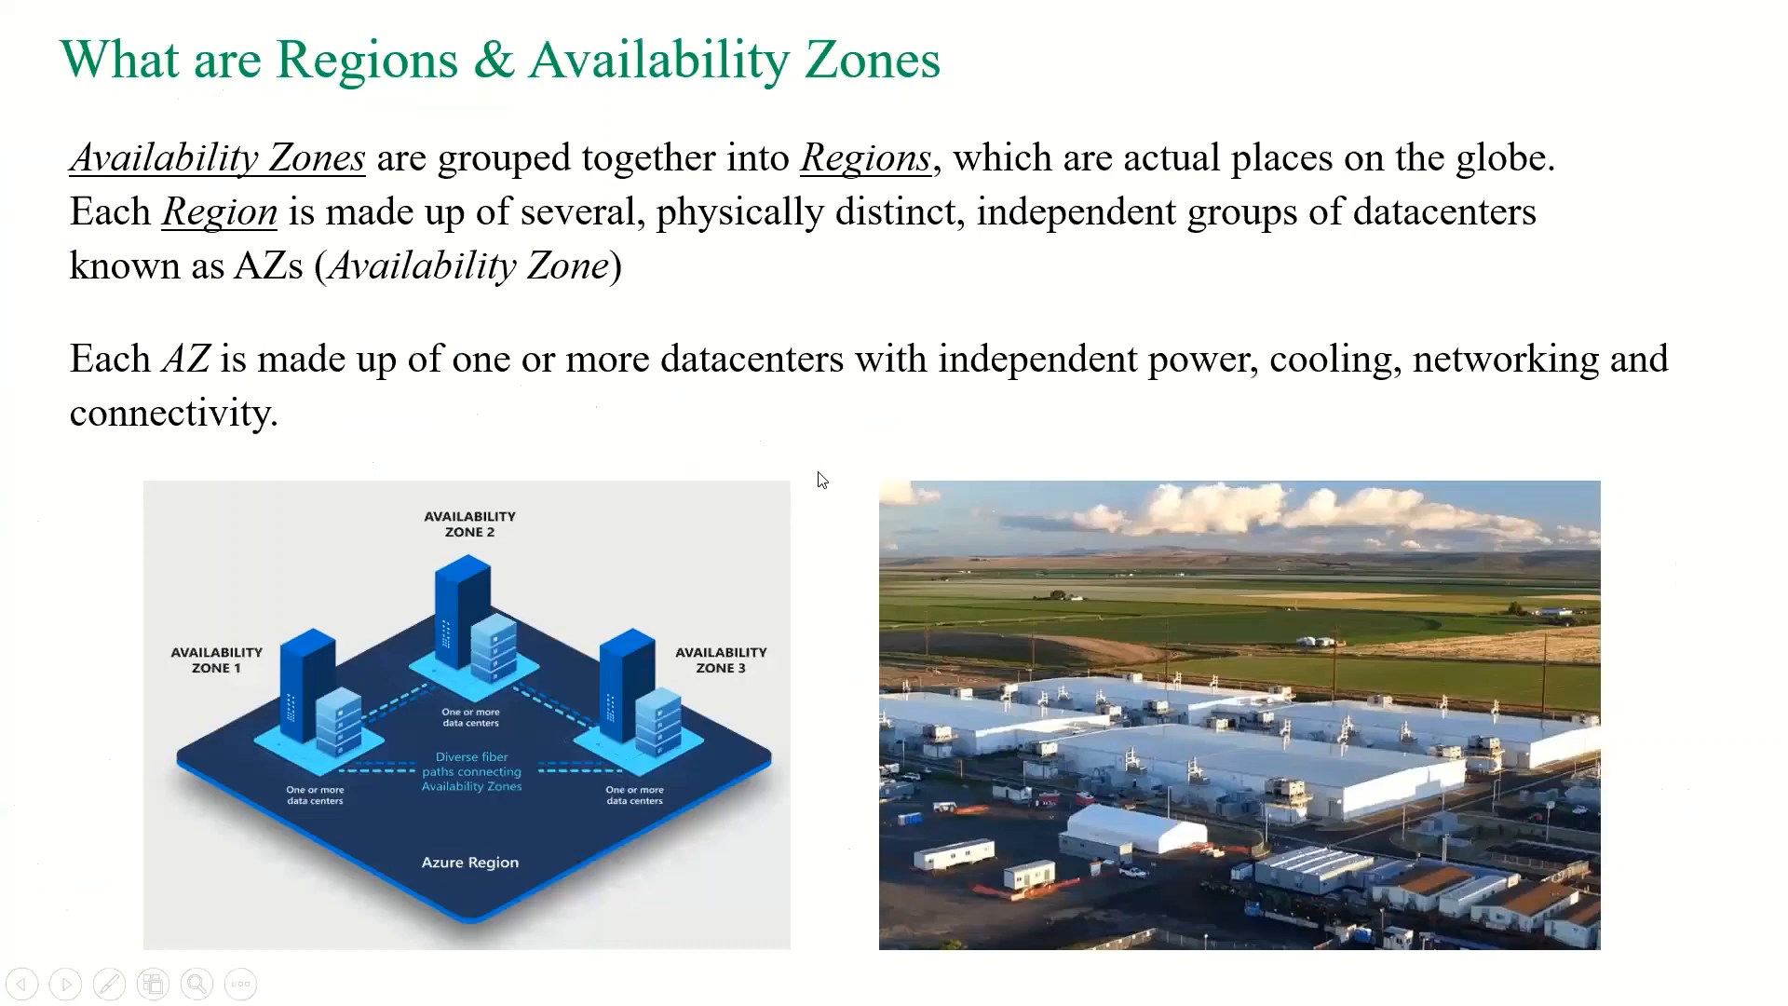
{"action": "key", "text": "Left"}
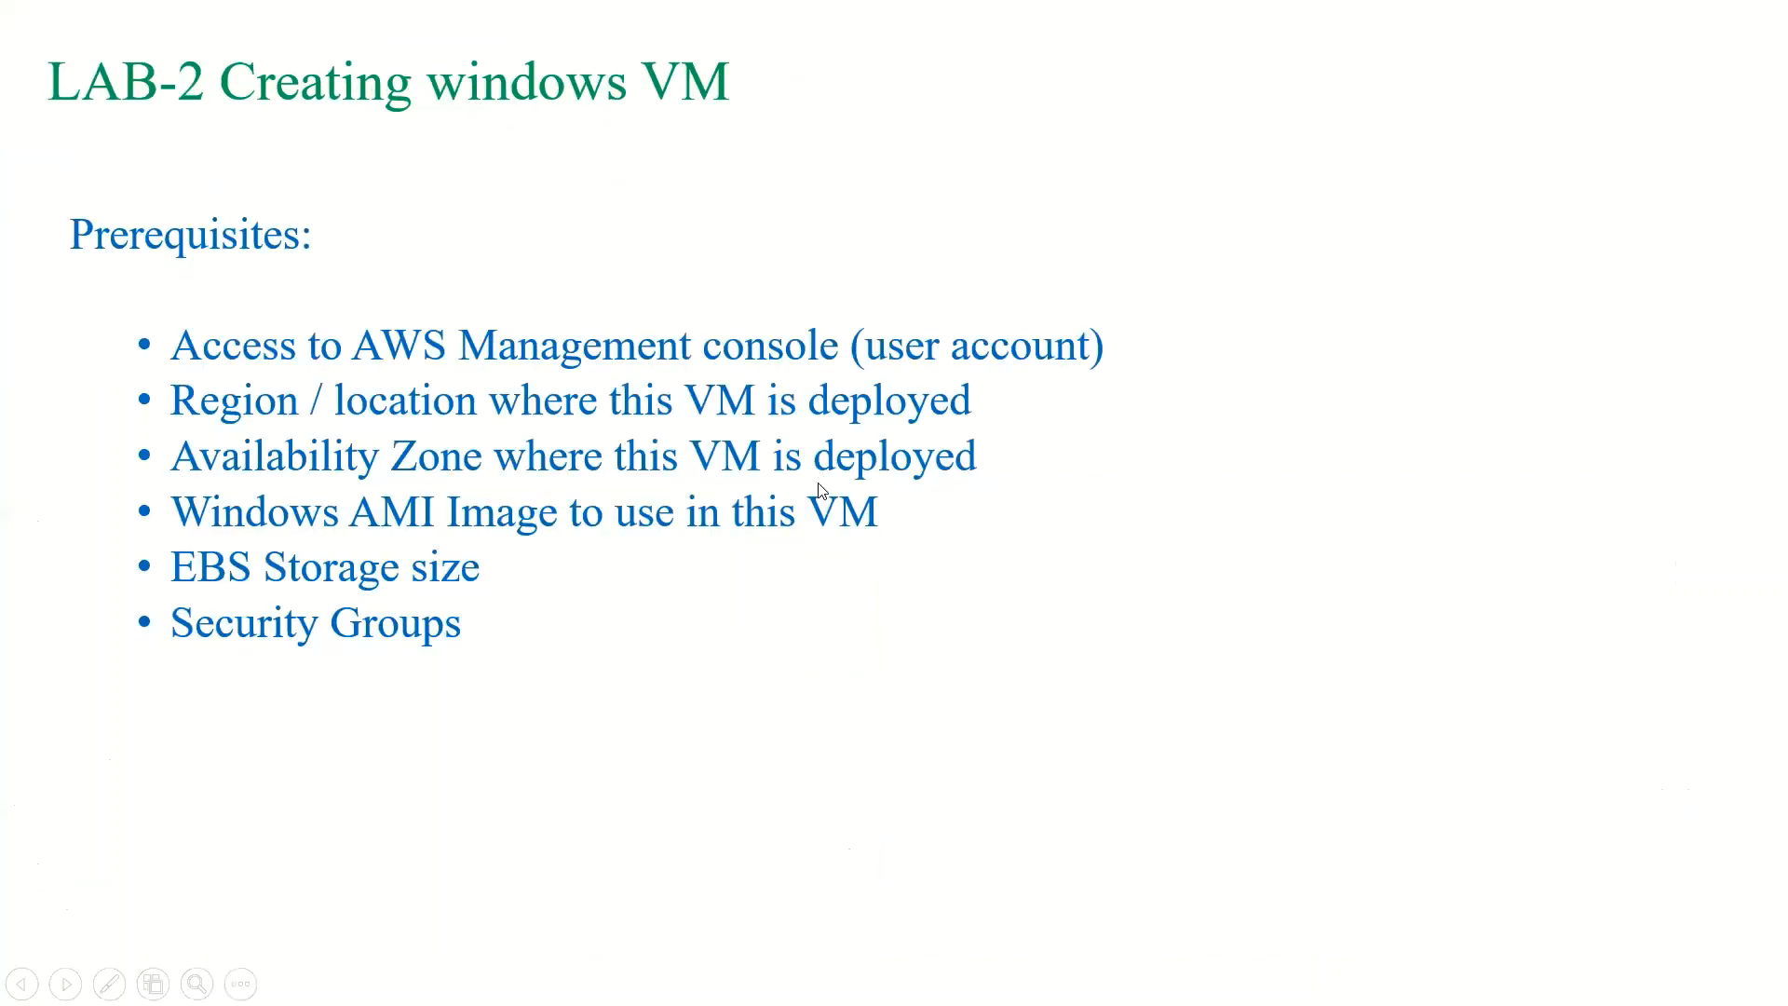
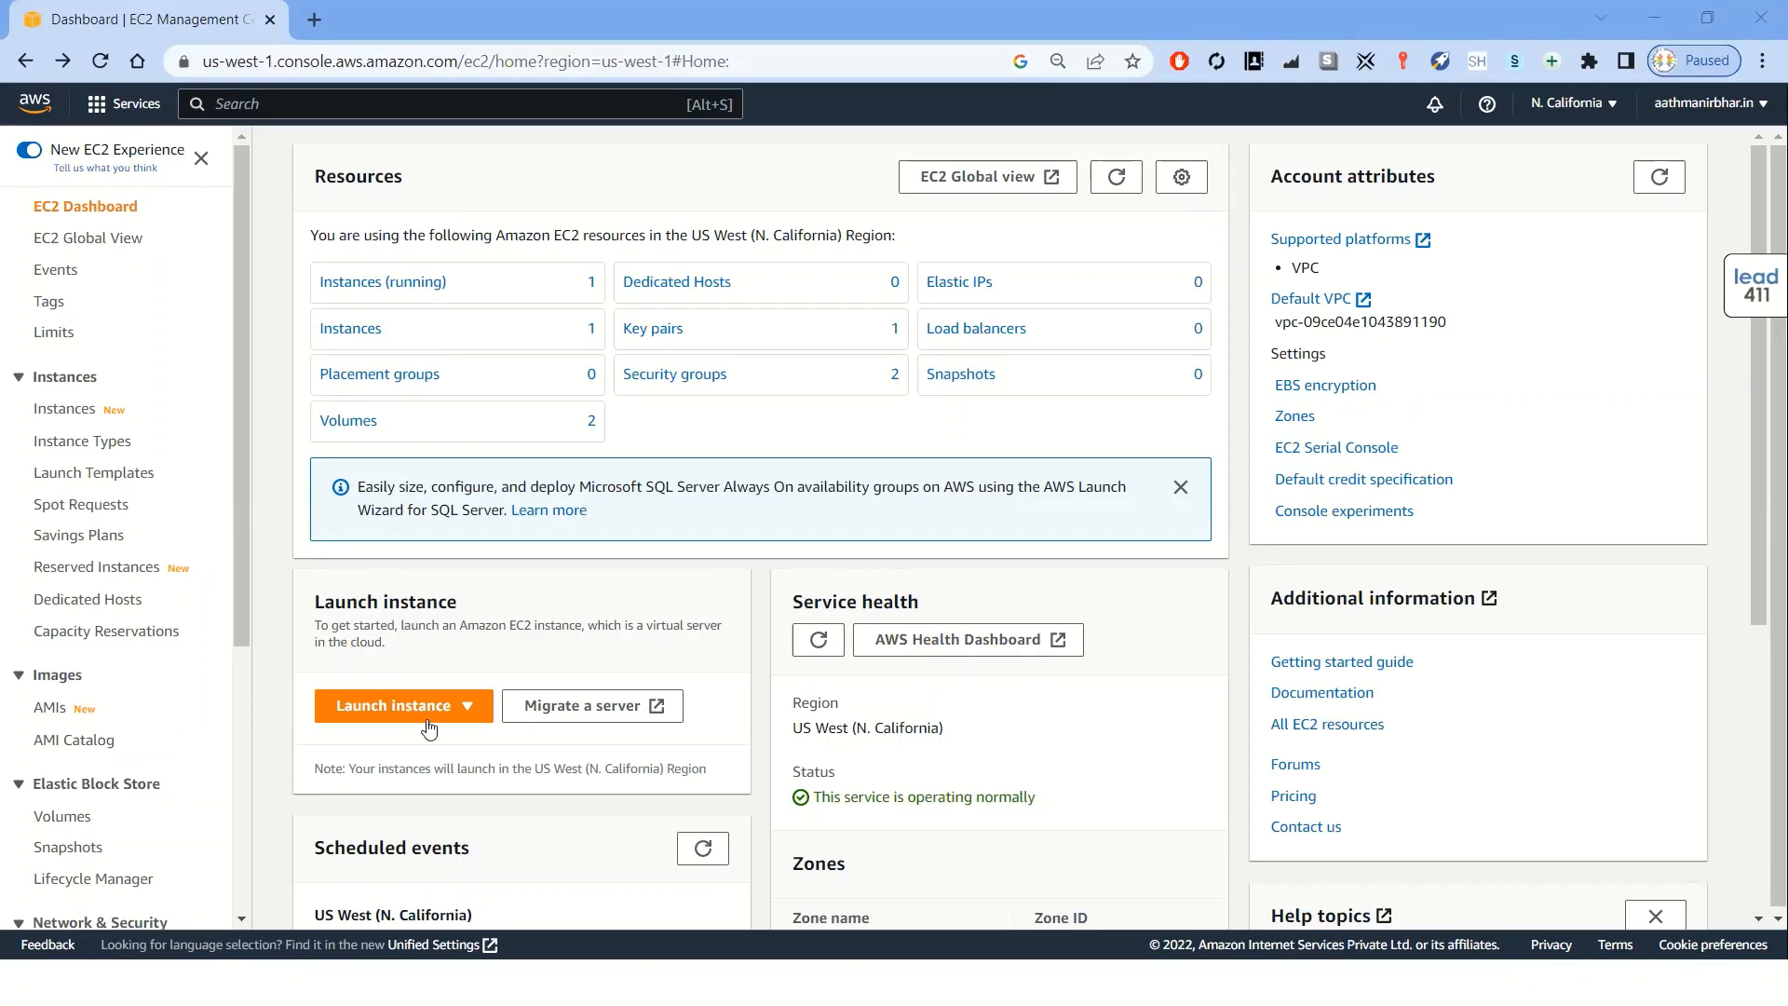
Terminate the running demo-lab instance
{"action": "left_click", "coordinate": [419, 295]}
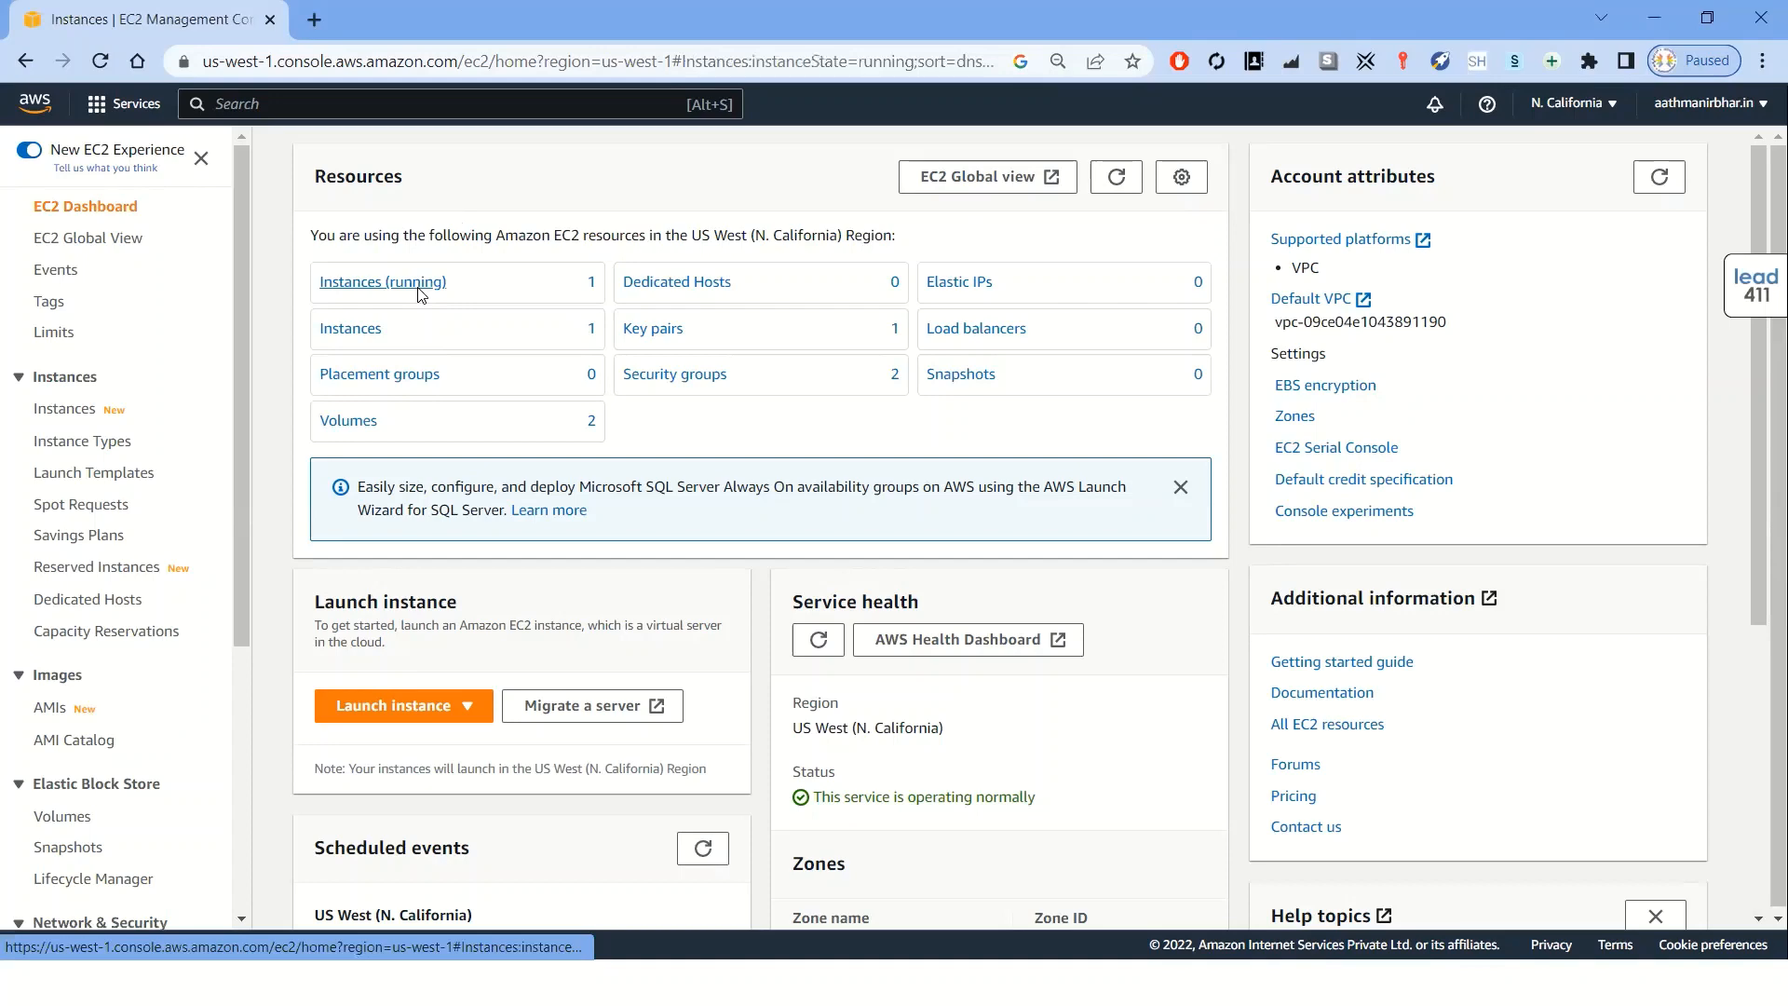
{"action": "left_click", "coordinate": [466, 226]}
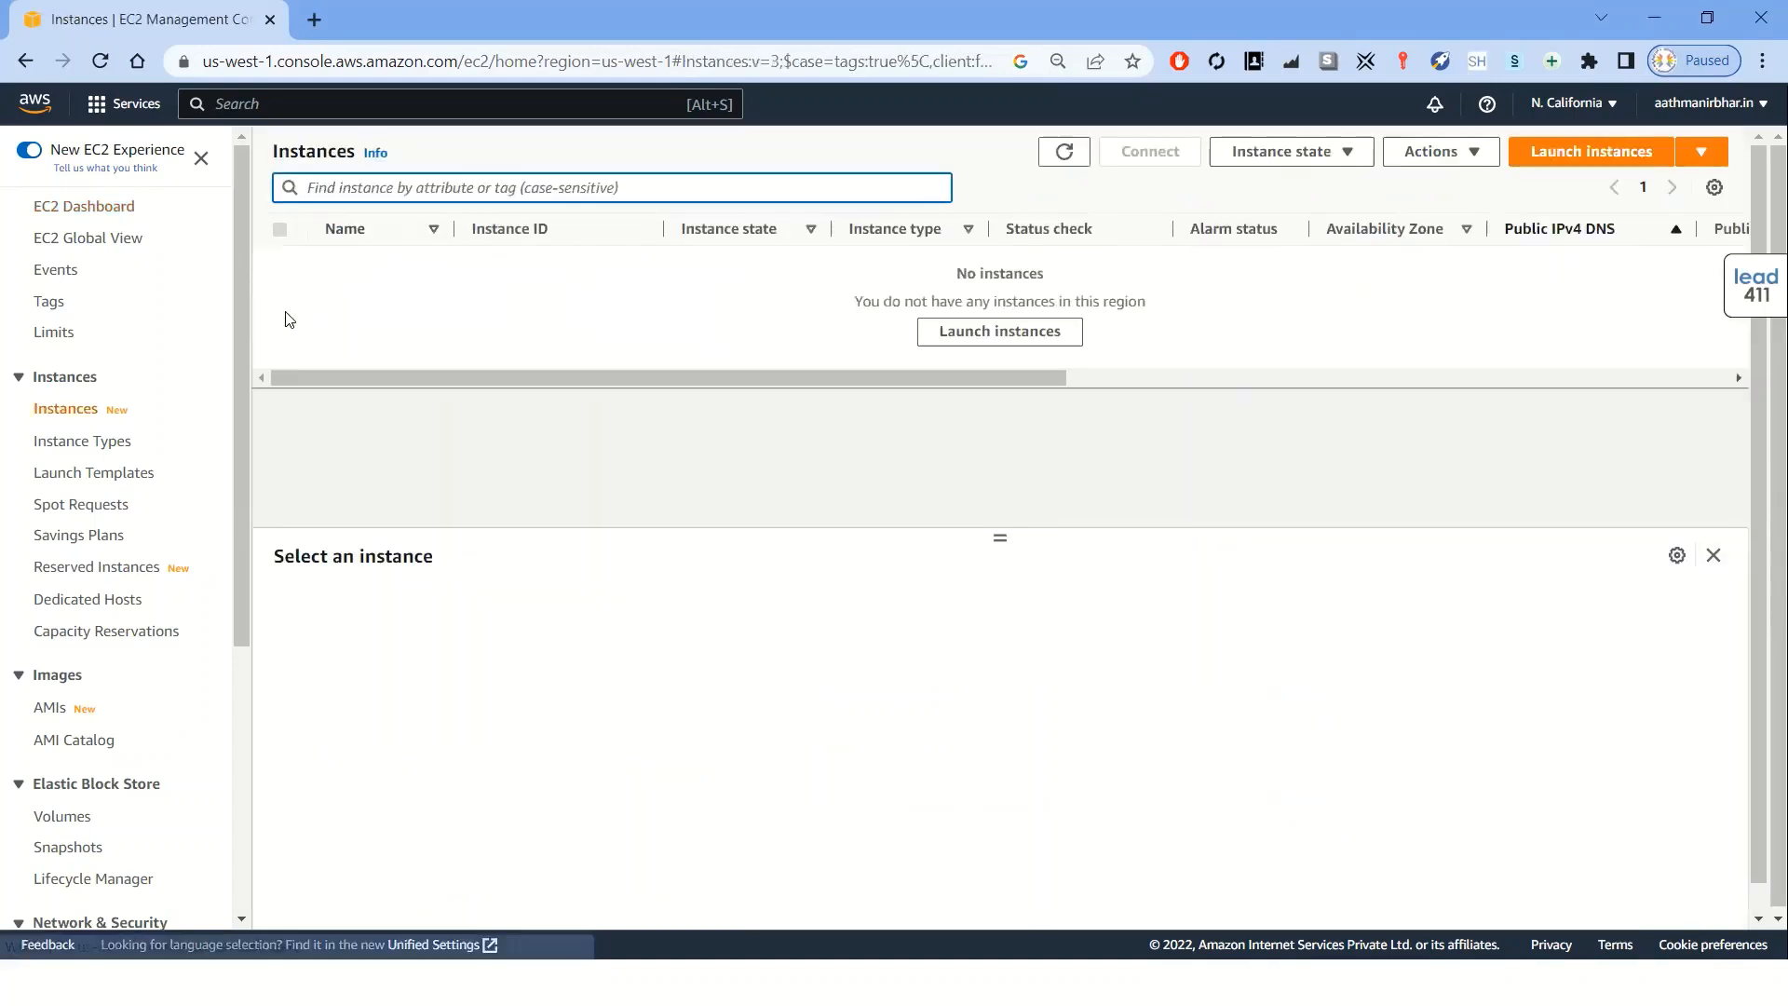
{"action": "left_click", "coordinate": [280, 264]}
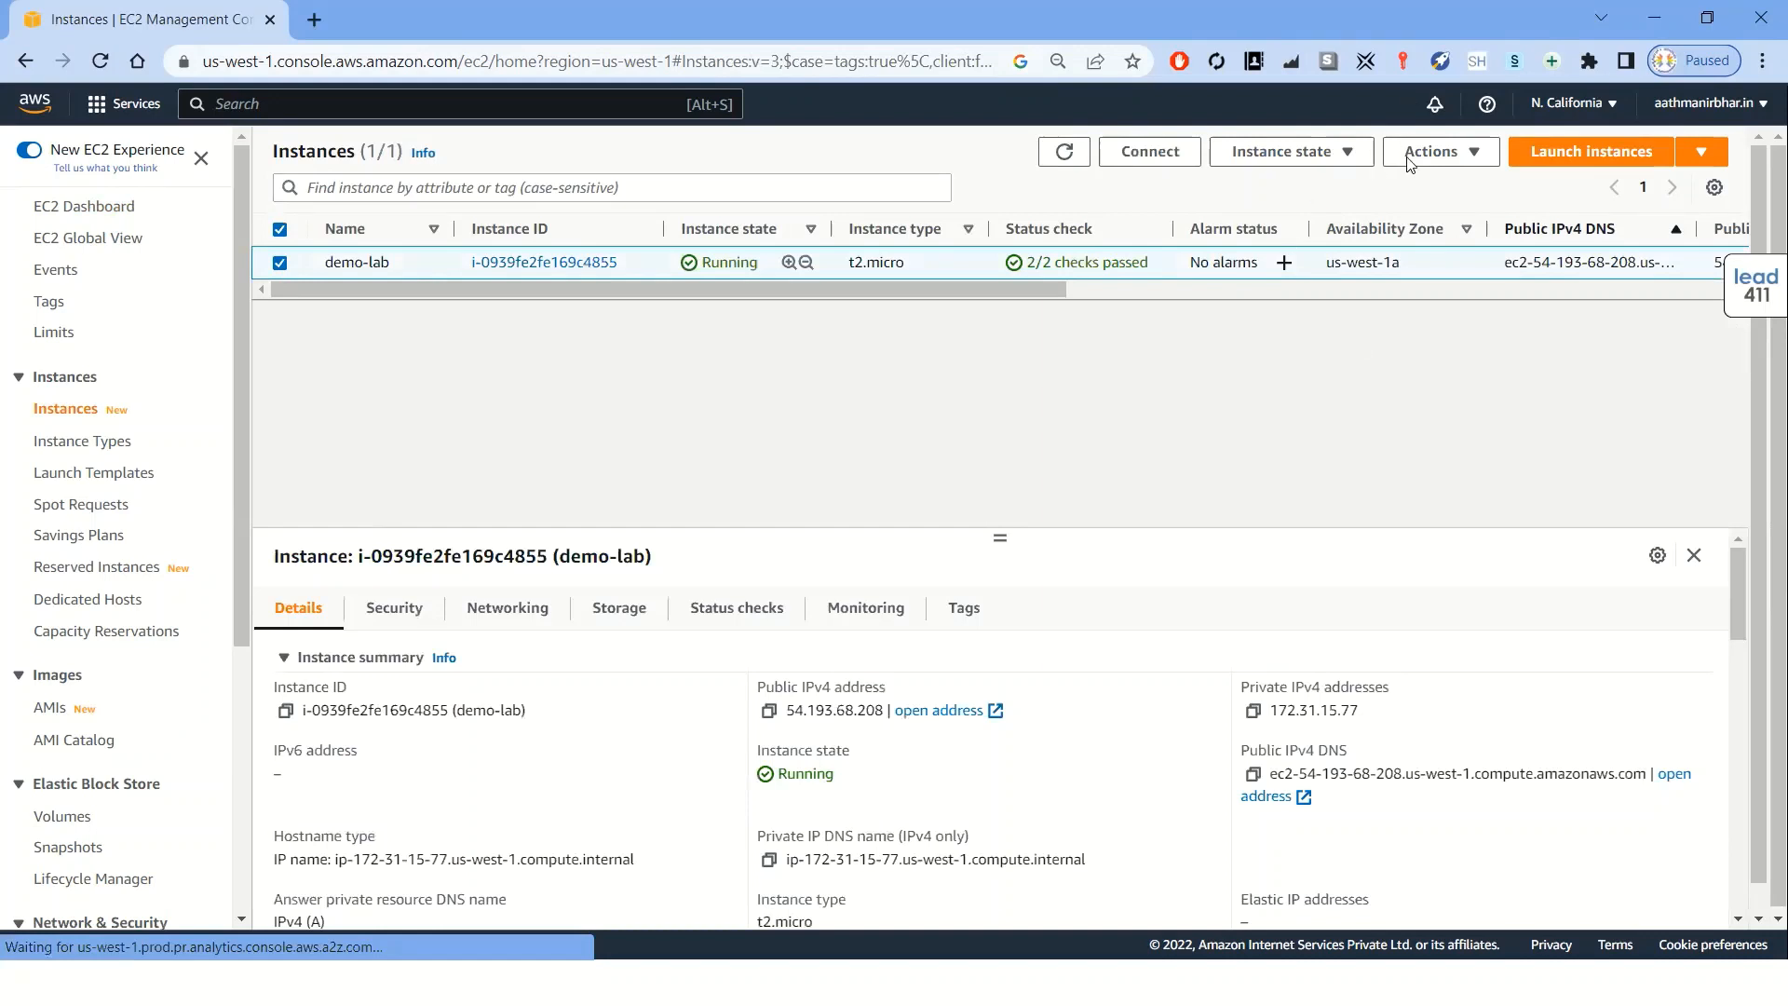
{"action": "left_click", "coordinate": [1466, 160]}
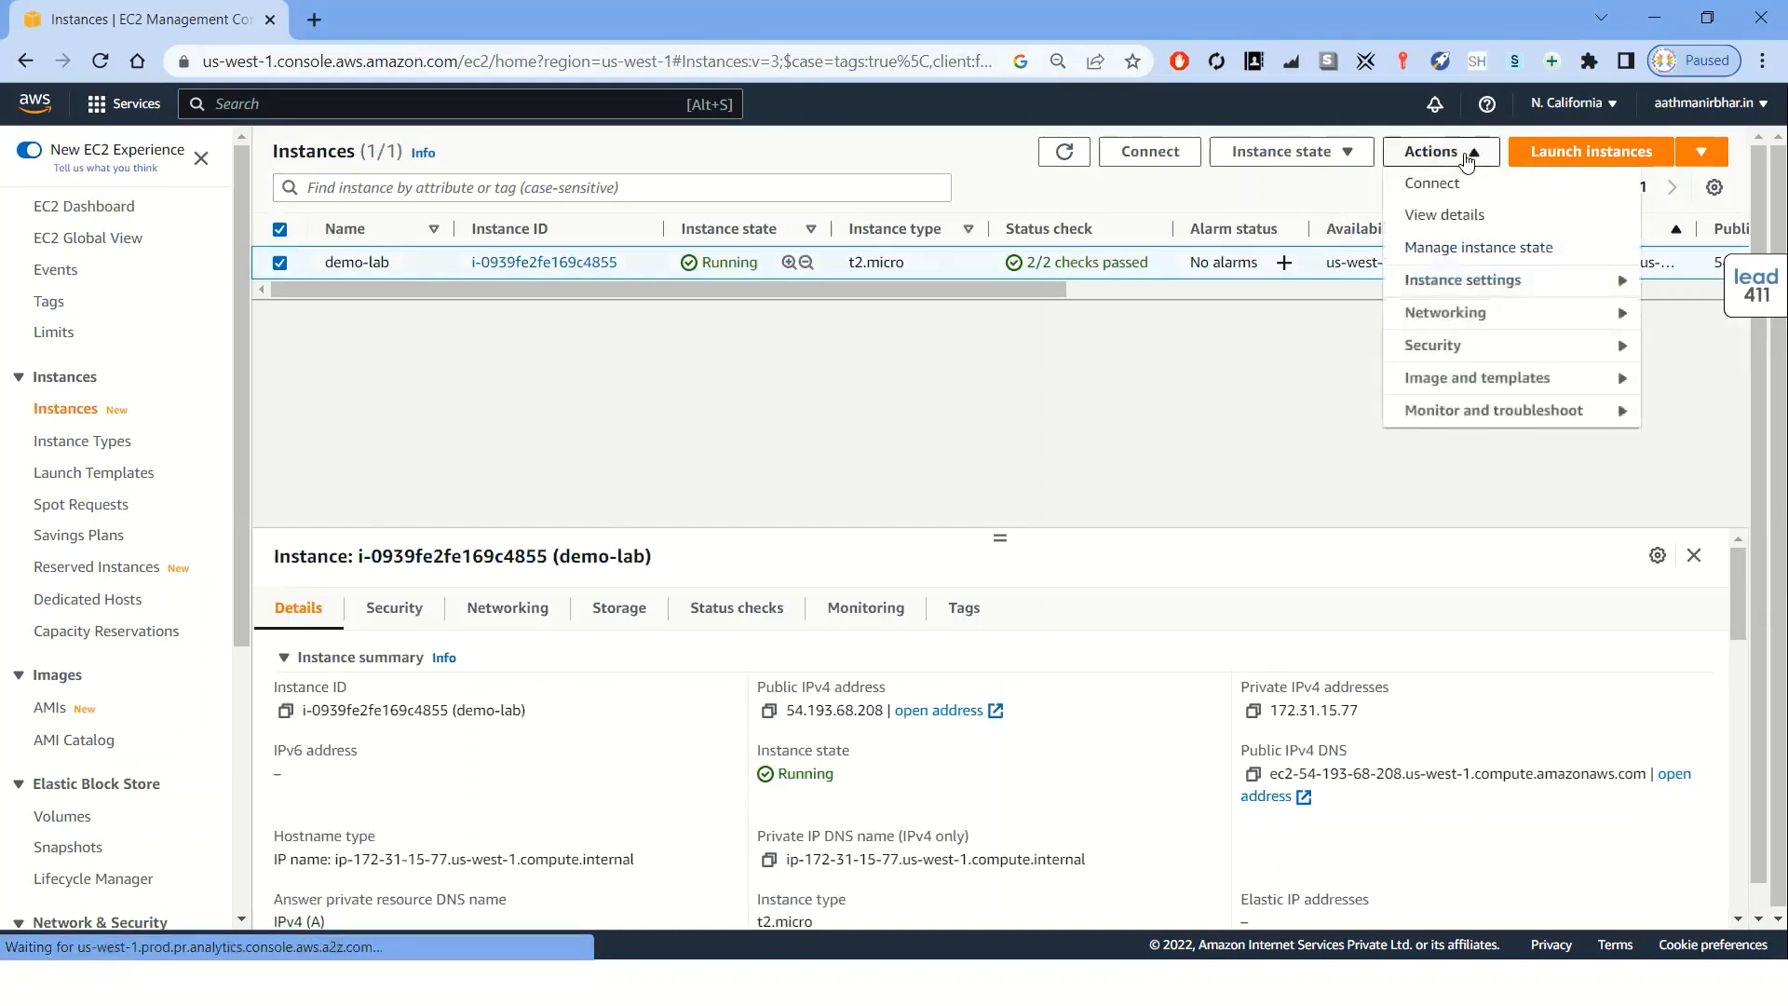
{"action": "left_click", "coordinate": [1331, 160]}
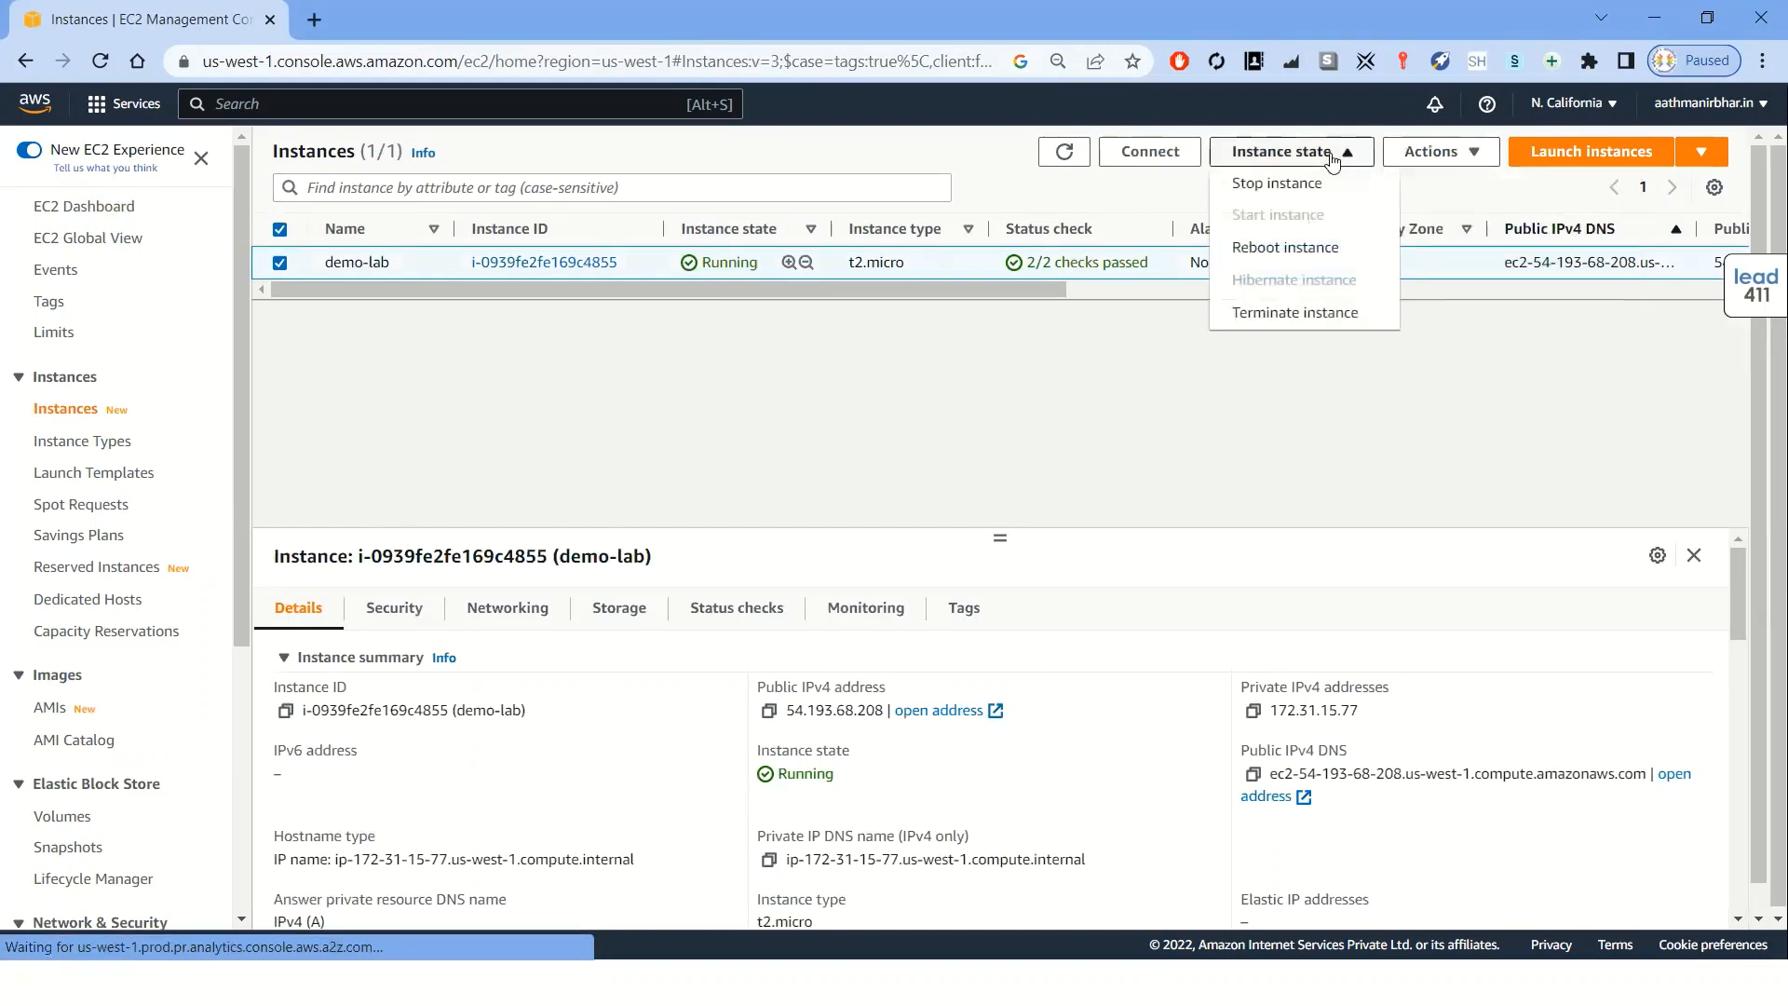
{"action": "left_click", "coordinate": [1297, 313]}
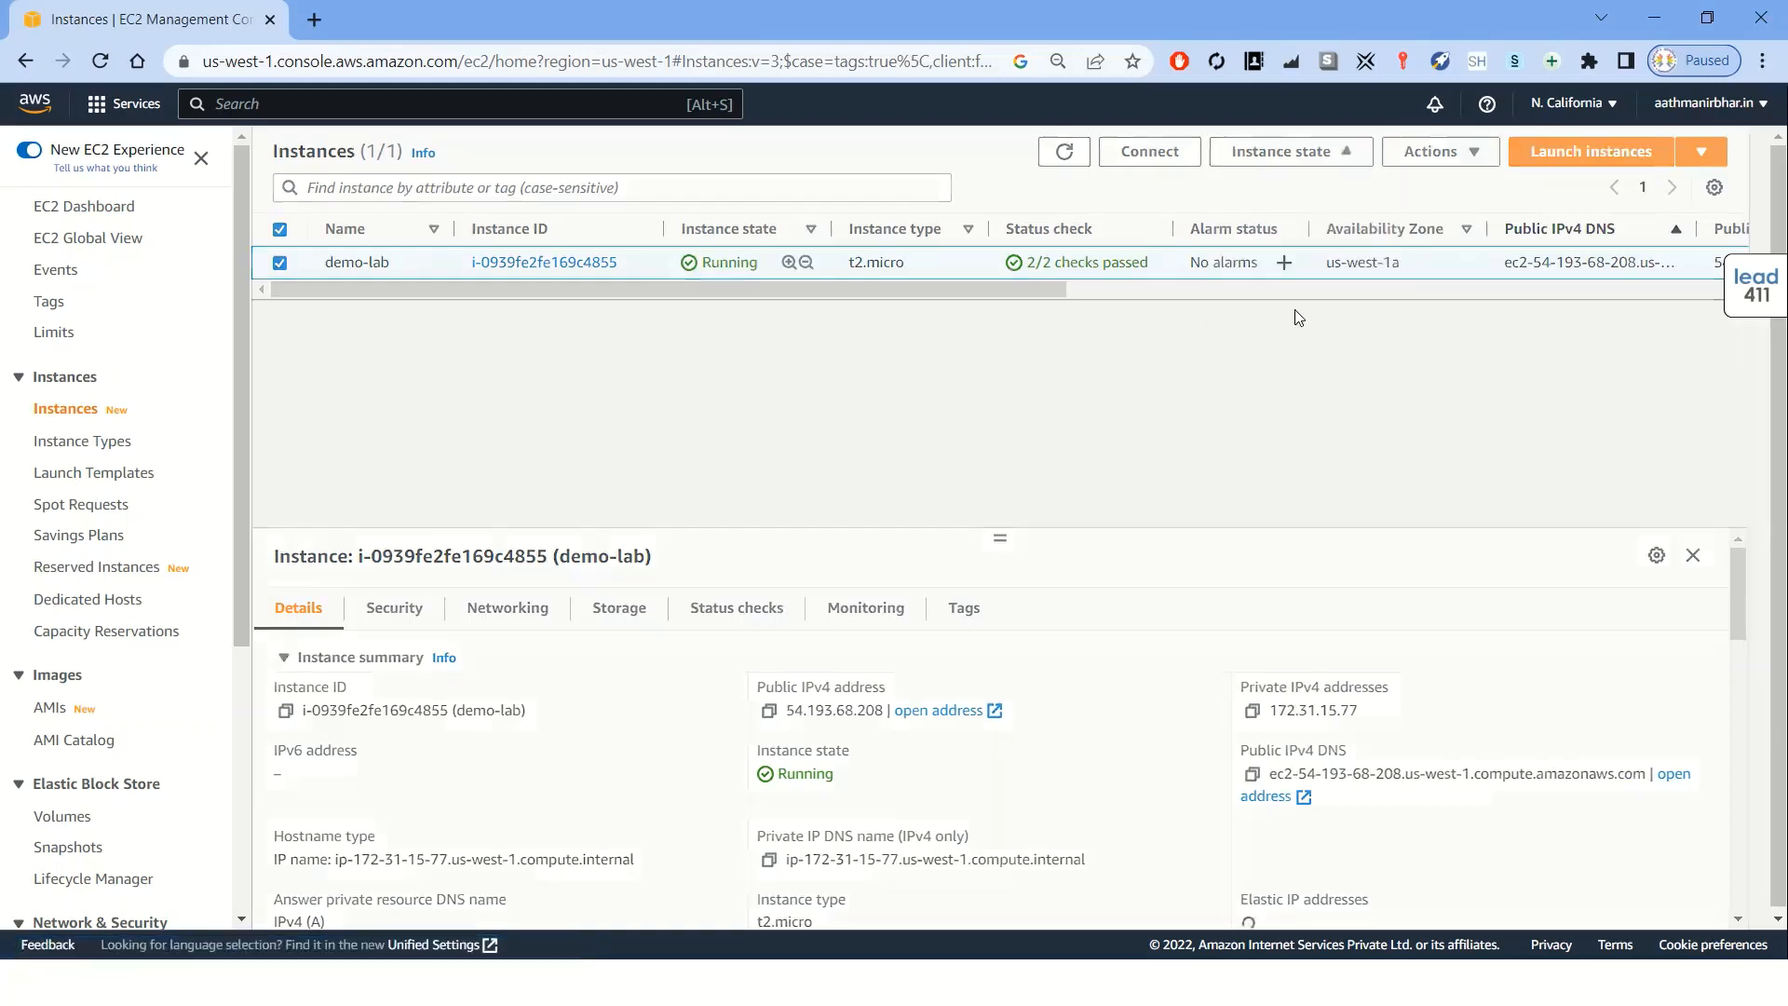
{"action": "left_click", "coordinate": [1269, 731]}
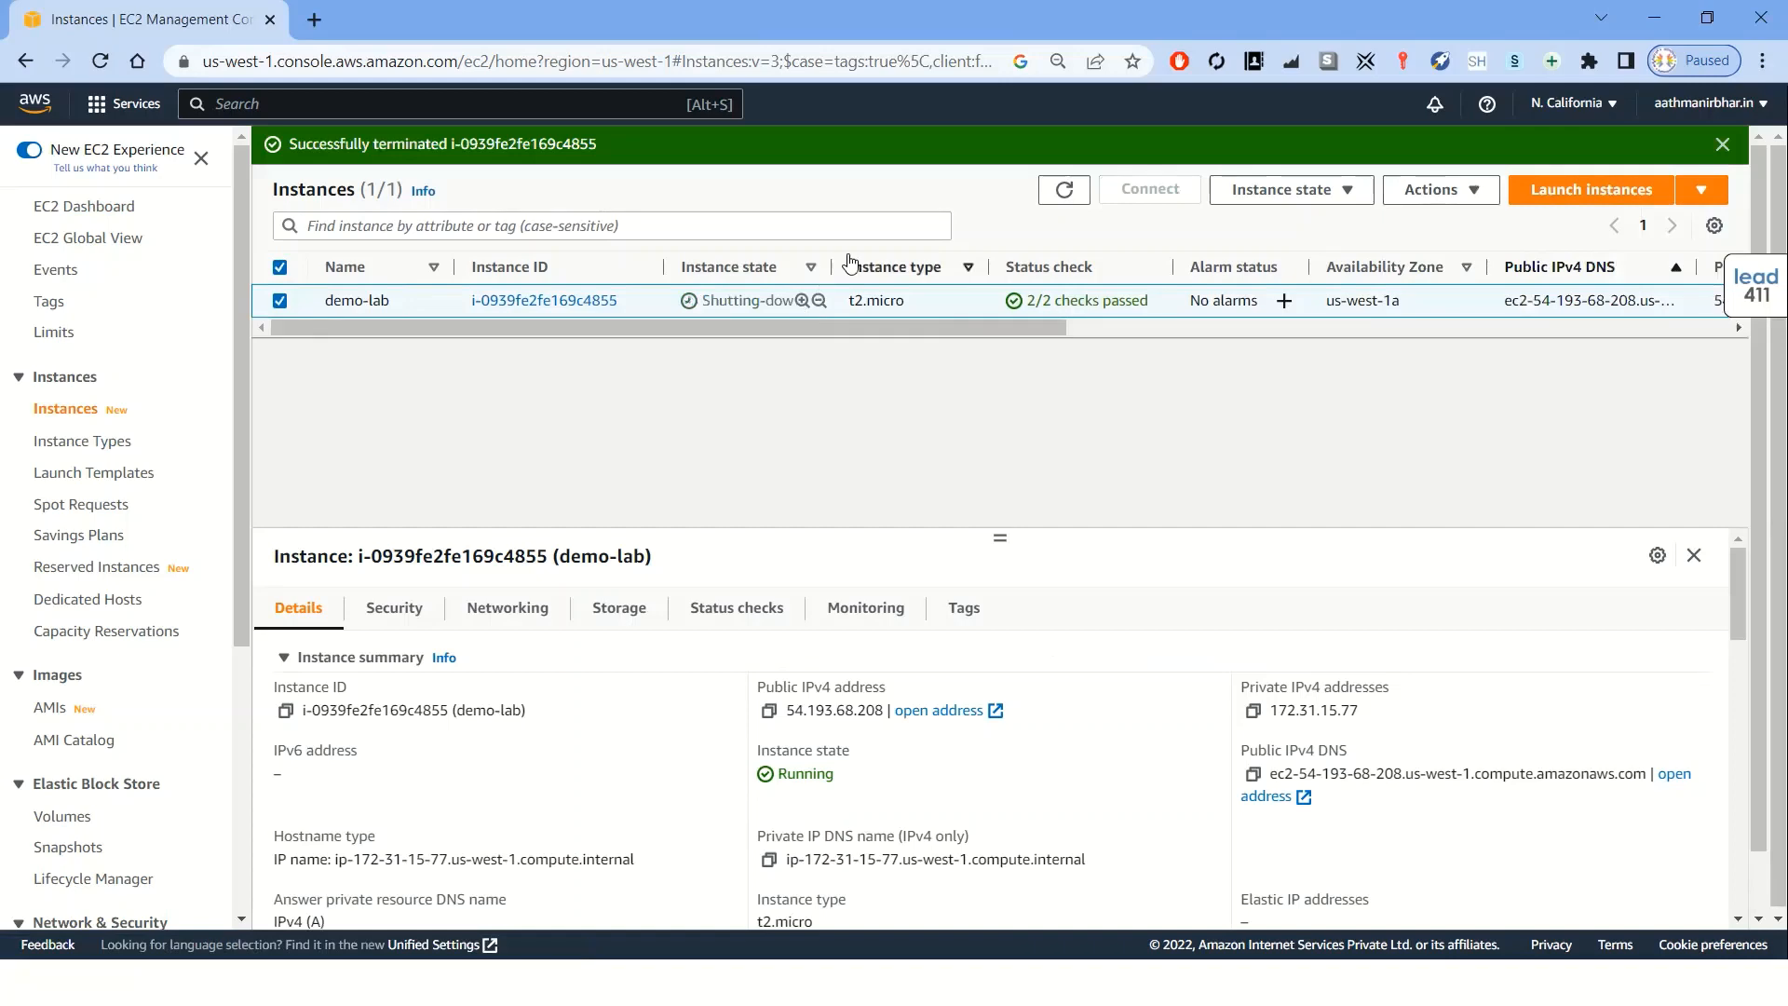
{"action": "left_click_drag", "start_coordinate": [832, 267], "coordinate": [922, 262]}
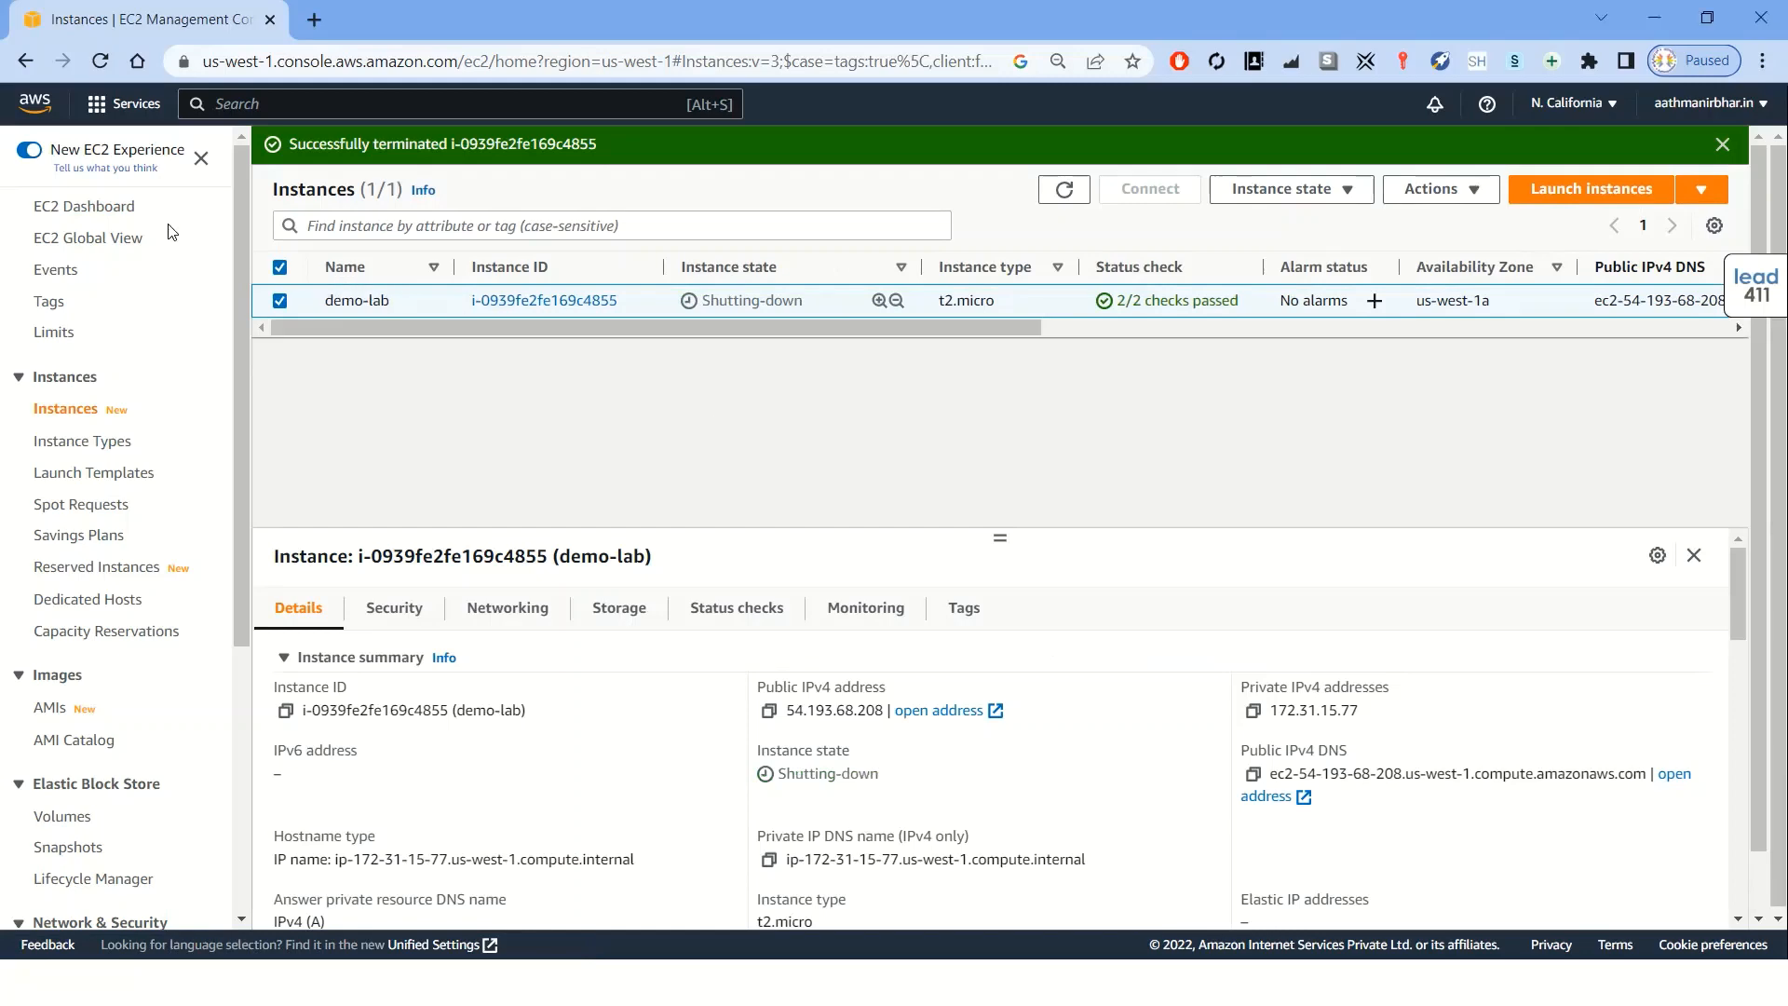
Try to detach the 20 GiB gp3 volume from the Volumes list
{"action": "left_click", "coordinate": [121, 208]}
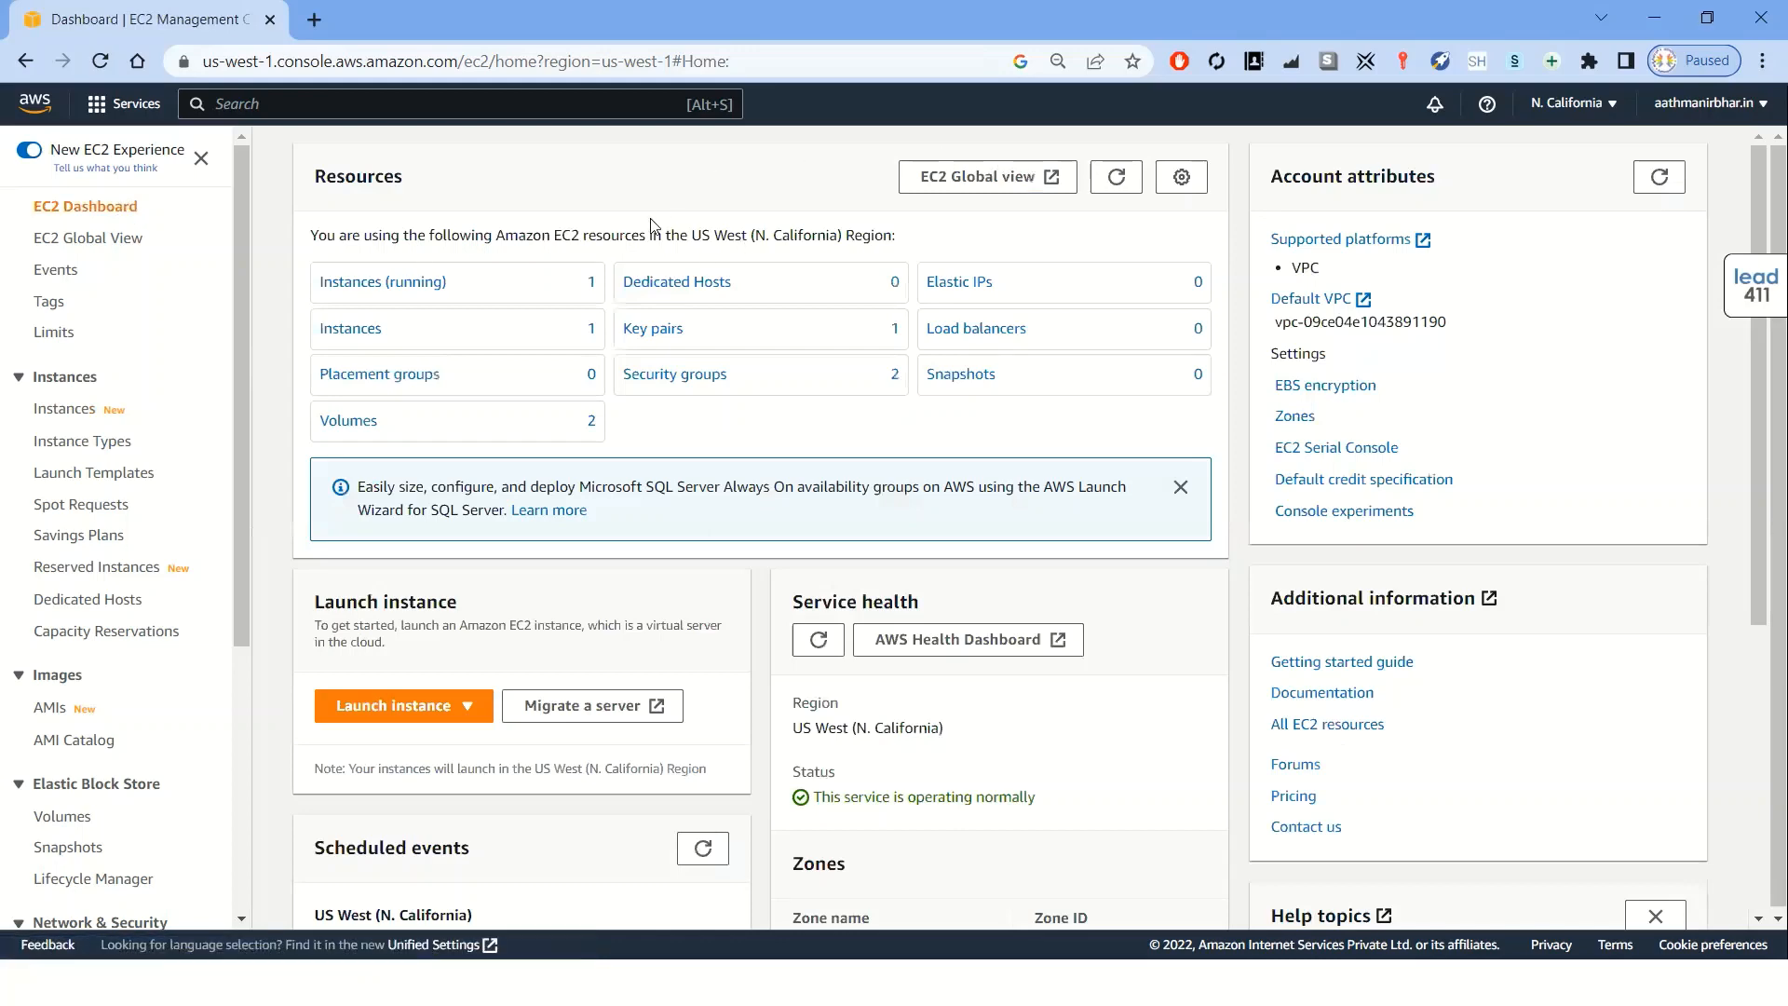
{"action": "left_click", "coordinate": [1117, 185]}
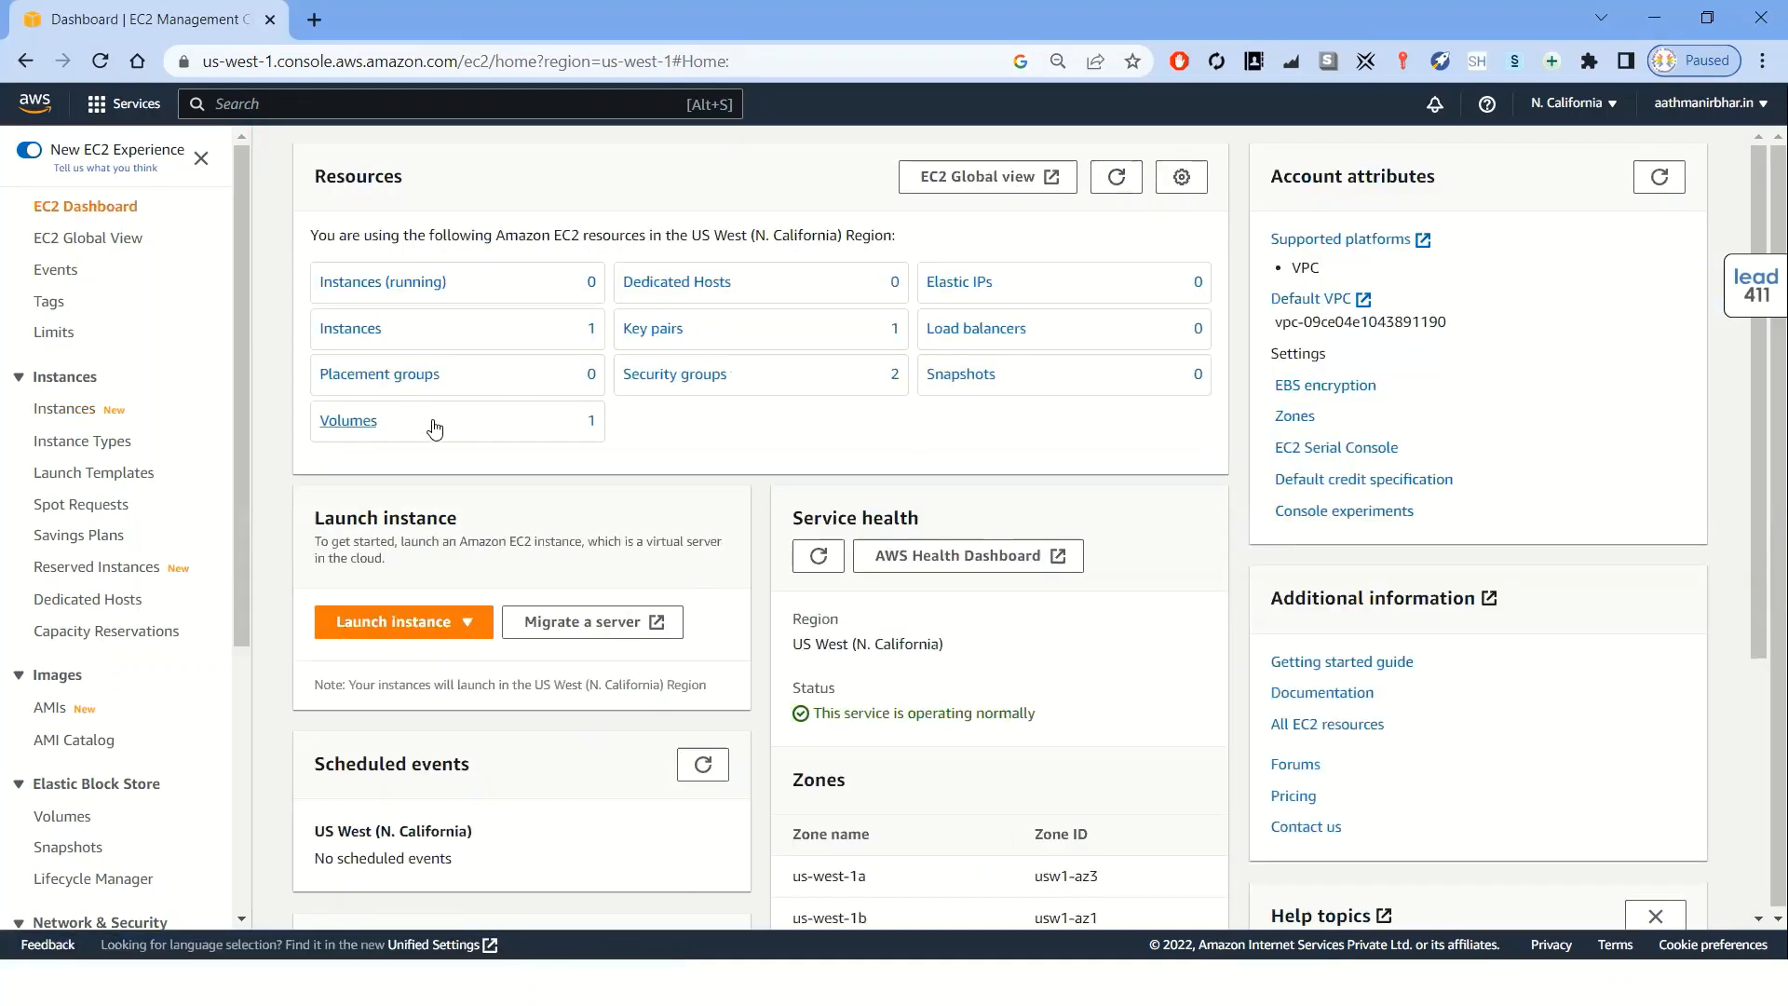
{"action": "left_click", "coordinate": [360, 426]}
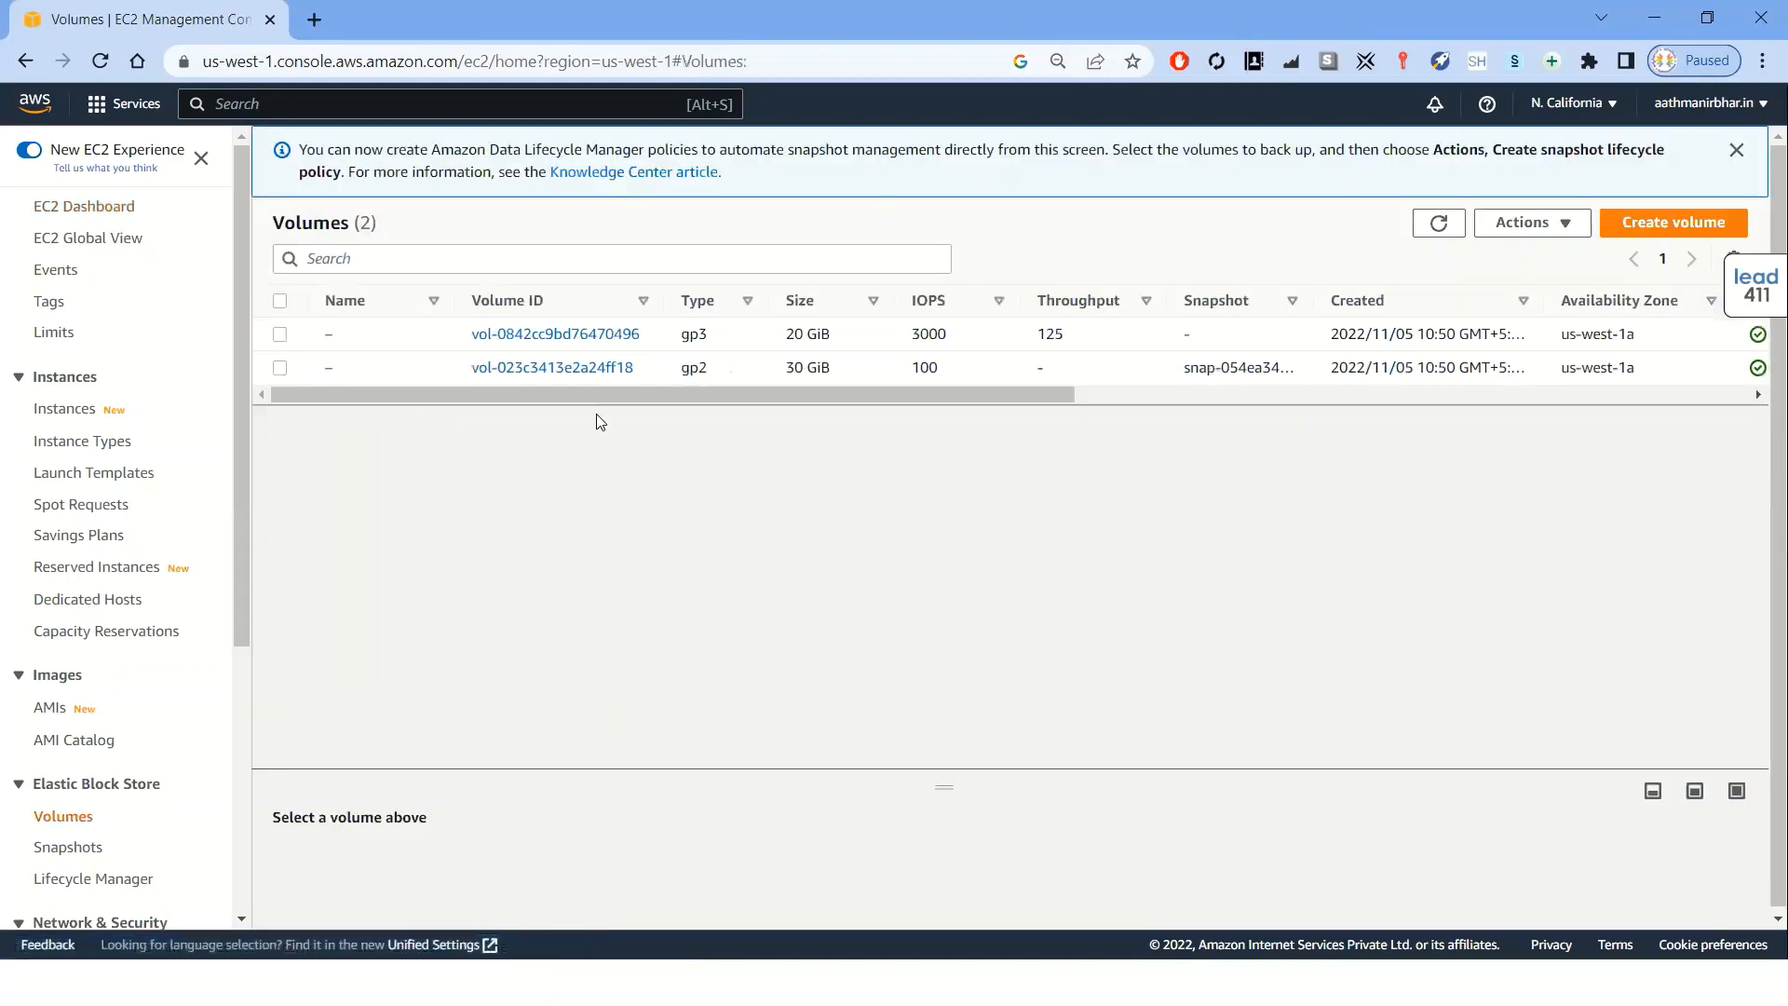
{"action": "left_click", "coordinate": [1736, 150]}
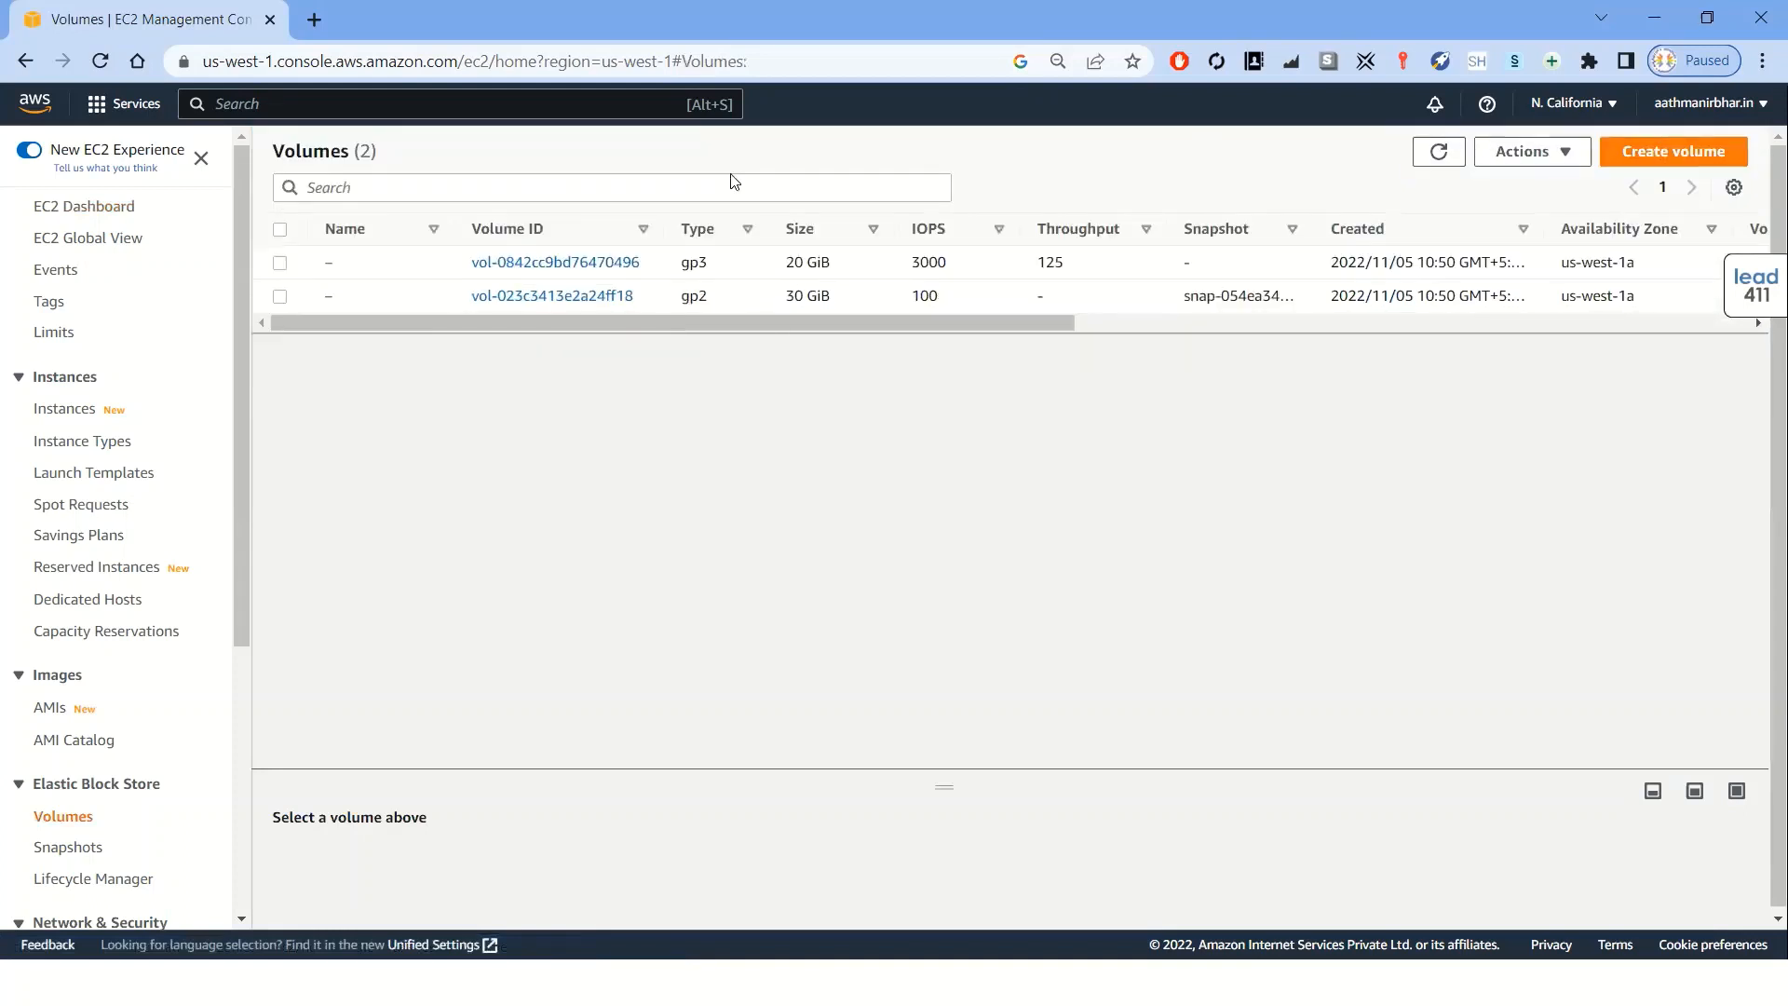
{"action": "left_click", "coordinate": [279, 263]}
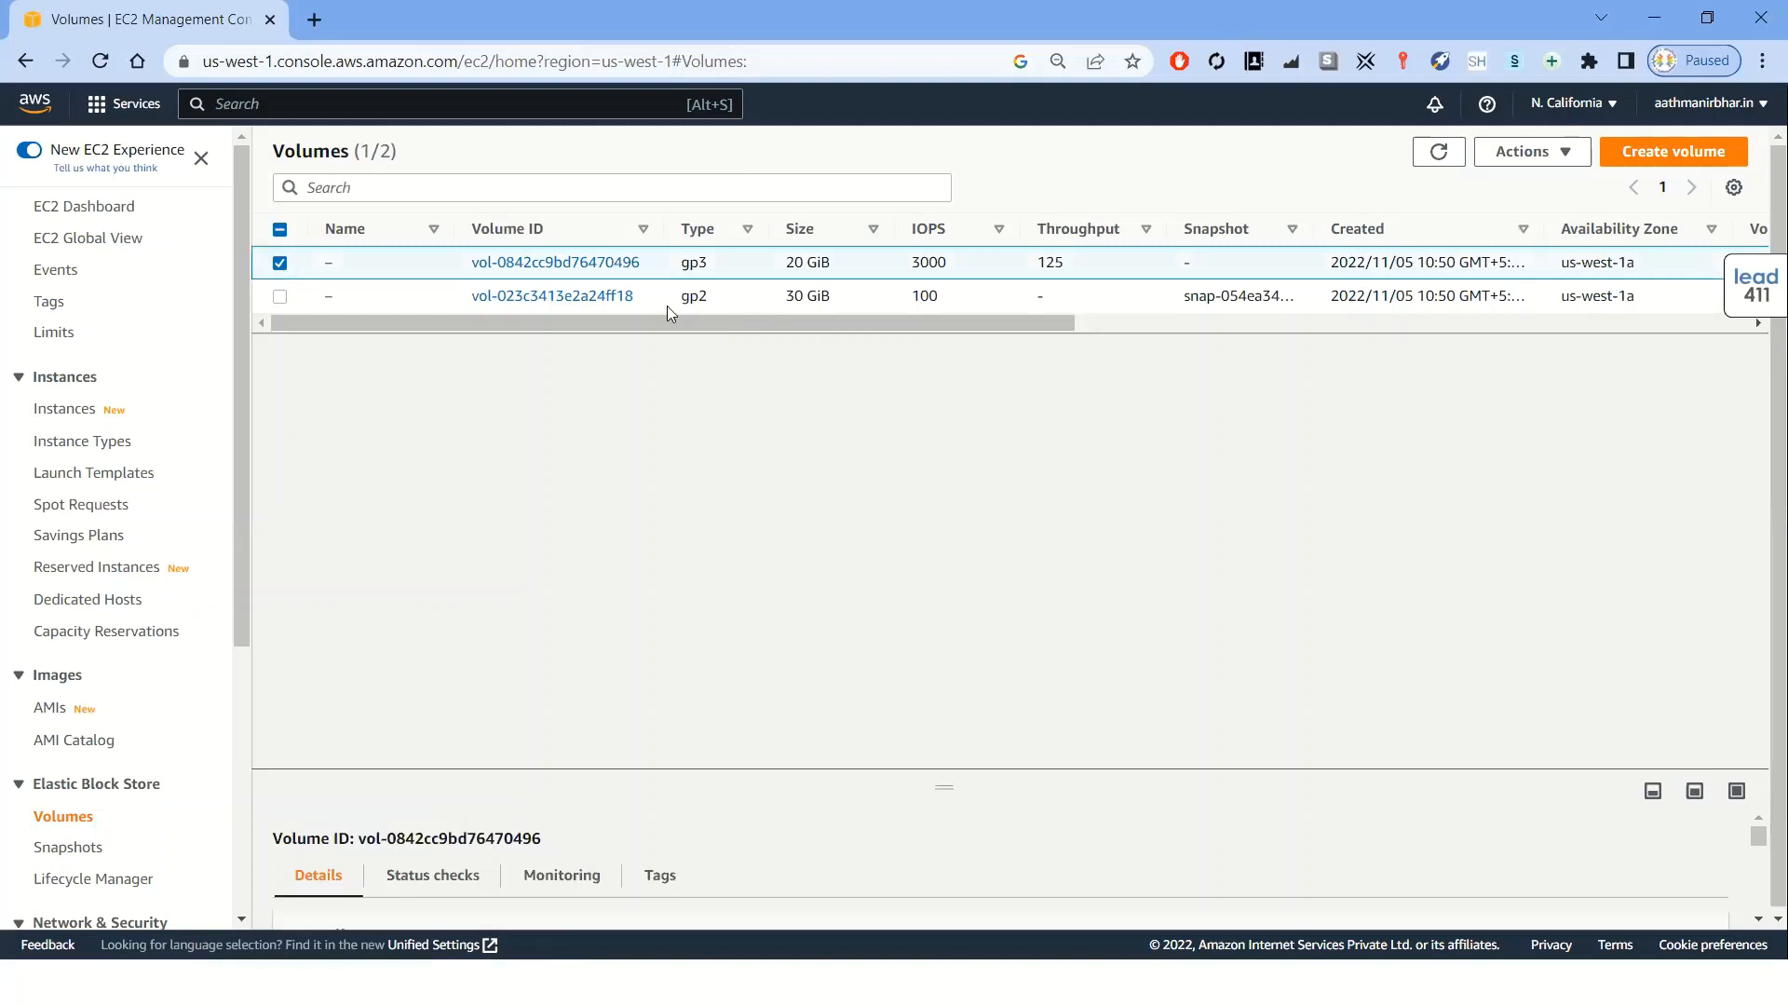
{"action": "left_click_drag", "start_coordinate": [840, 324], "coordinate": [512, 326]}
{"action": "left_click", "coordinate": [1561, 164]}
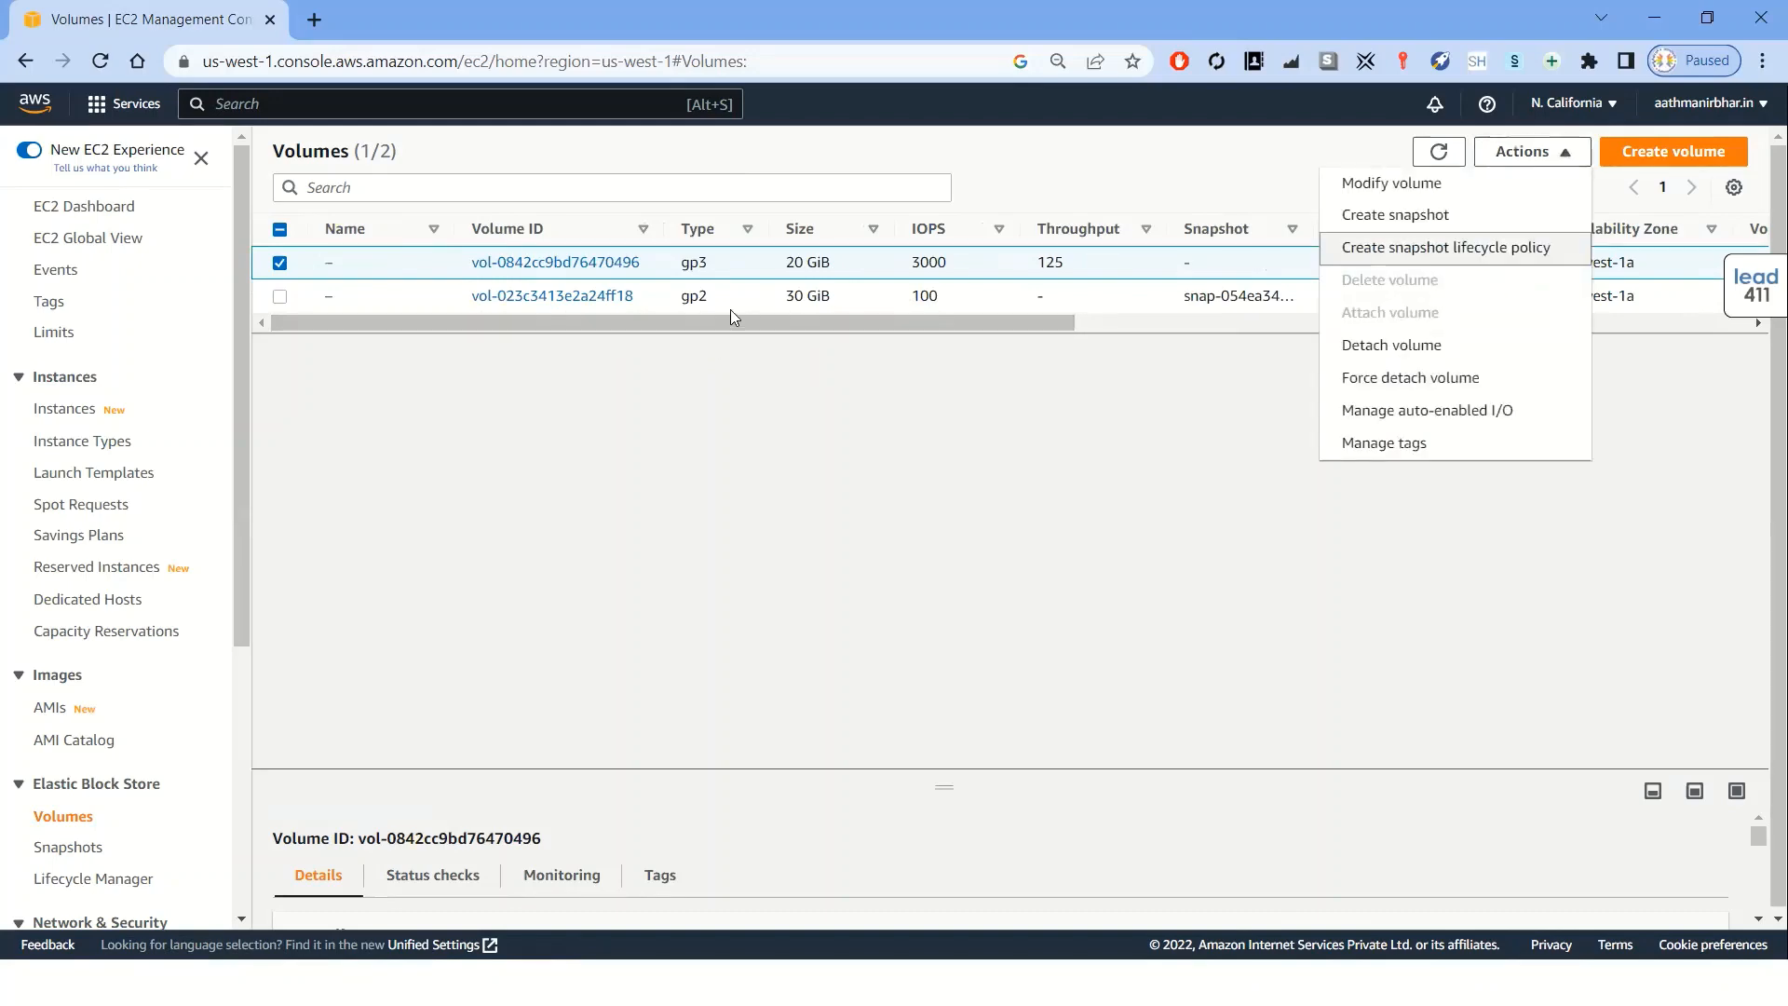
{"action": "left_click", "coordinate": [1360, 346]}
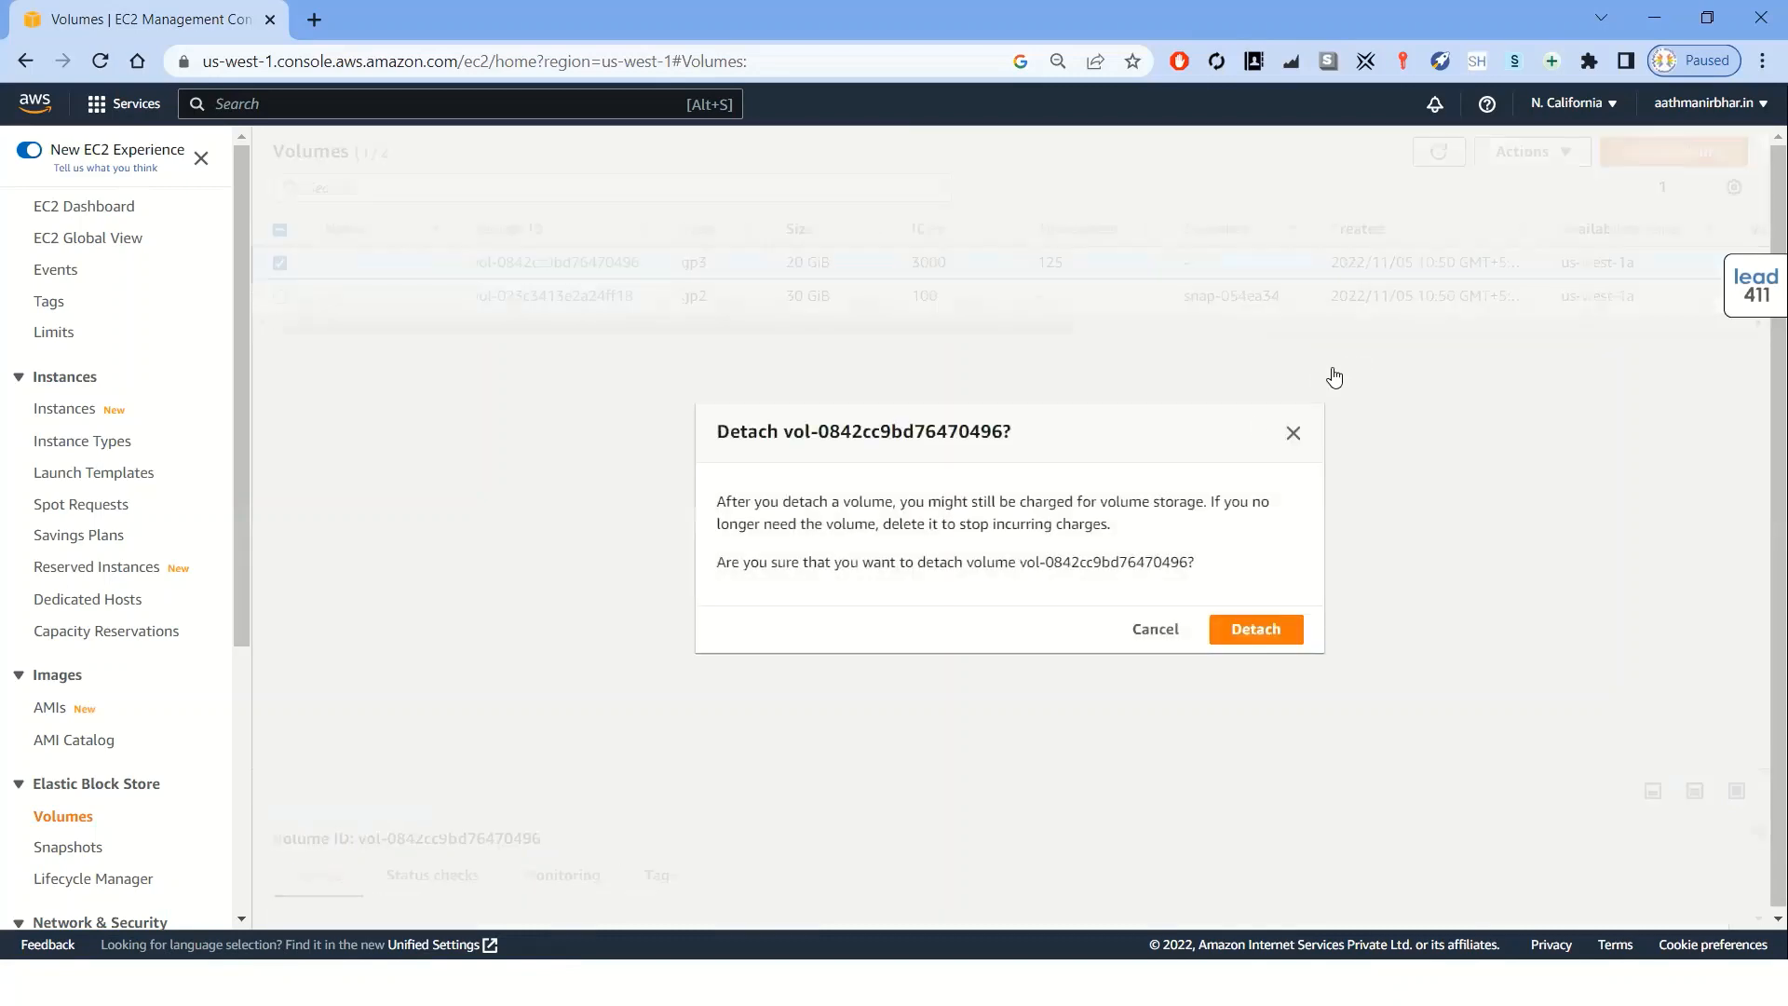
{"action": "left_click", "coordinate": [1247, 629]}
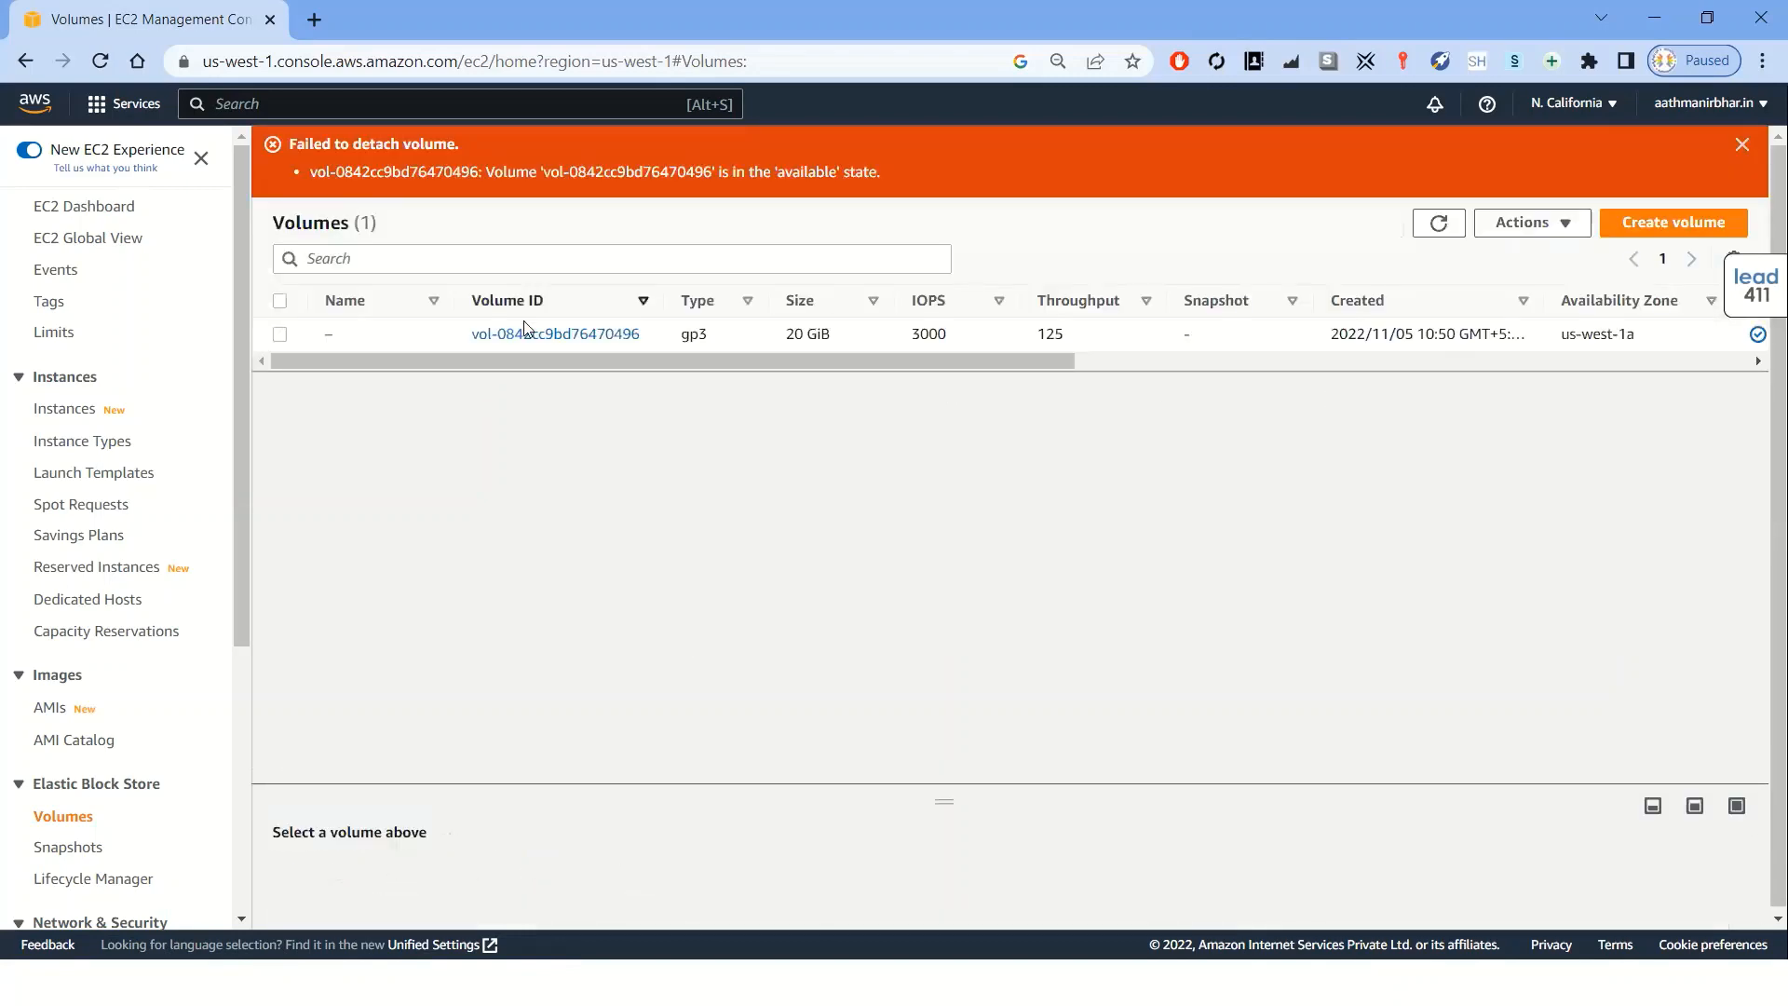
Delete the 20 GiB gp3 volume
{"action": "left_click", "coordinate": [282, 335]}
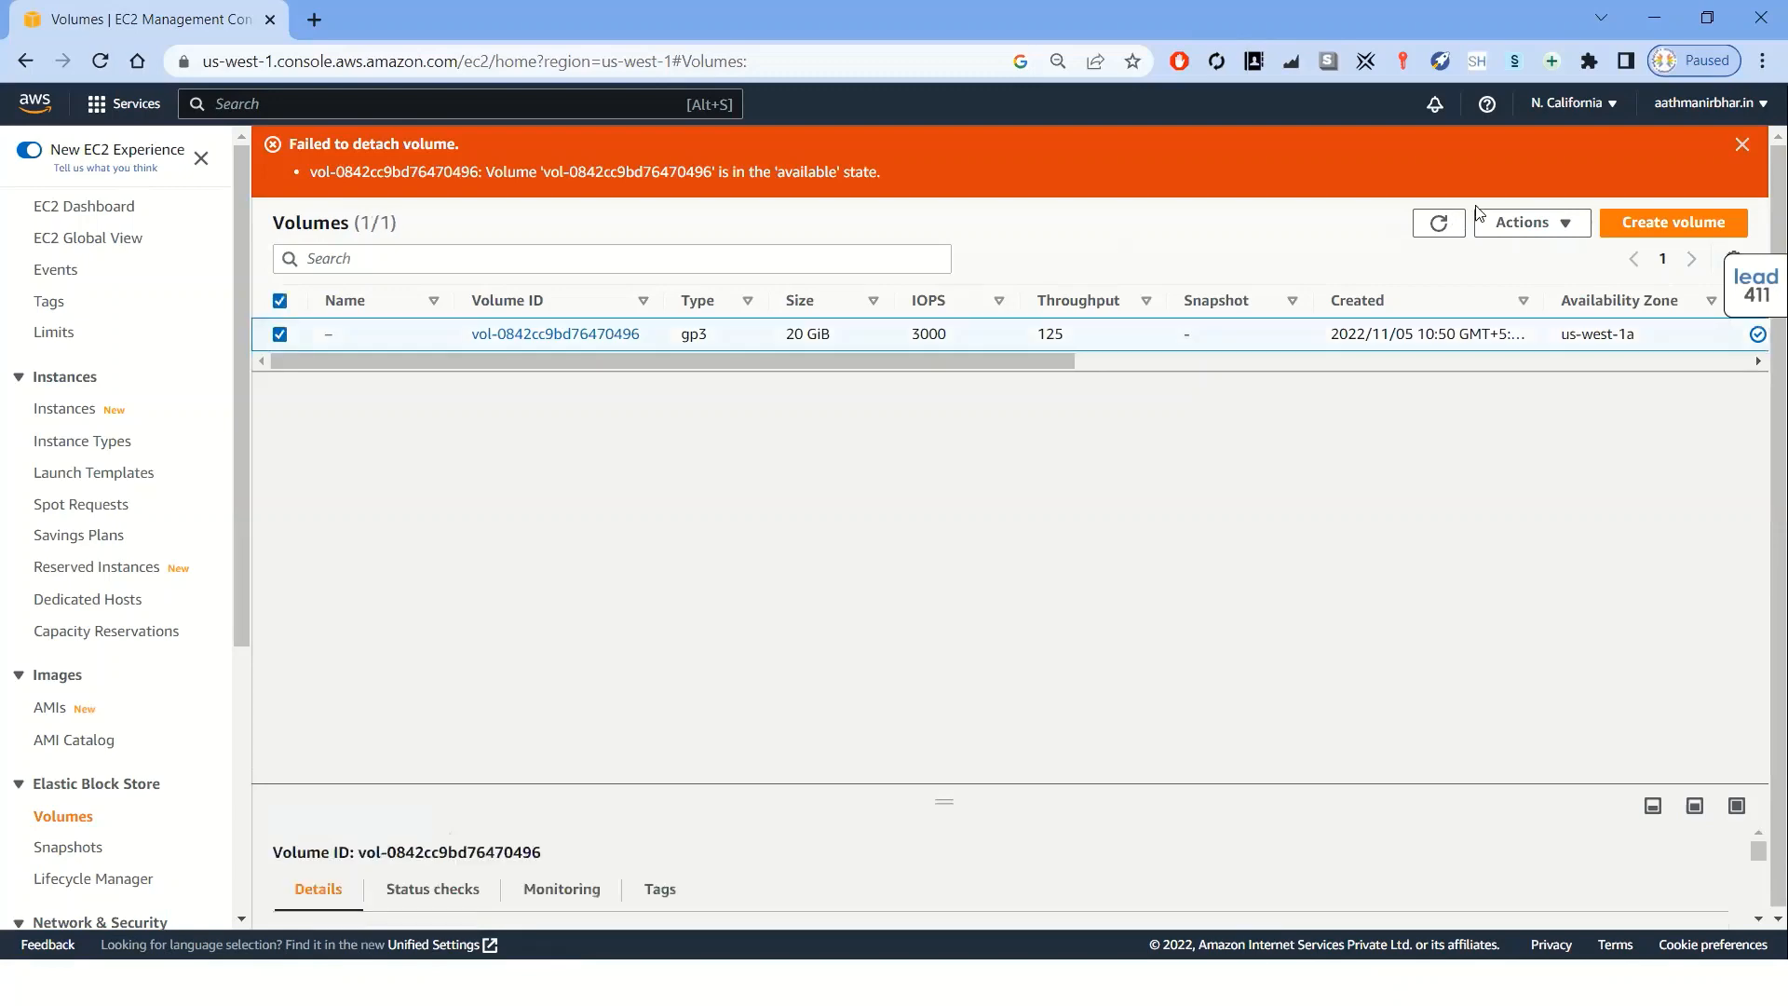
{"action": "left_click", "coordinate": [1564, 224]}
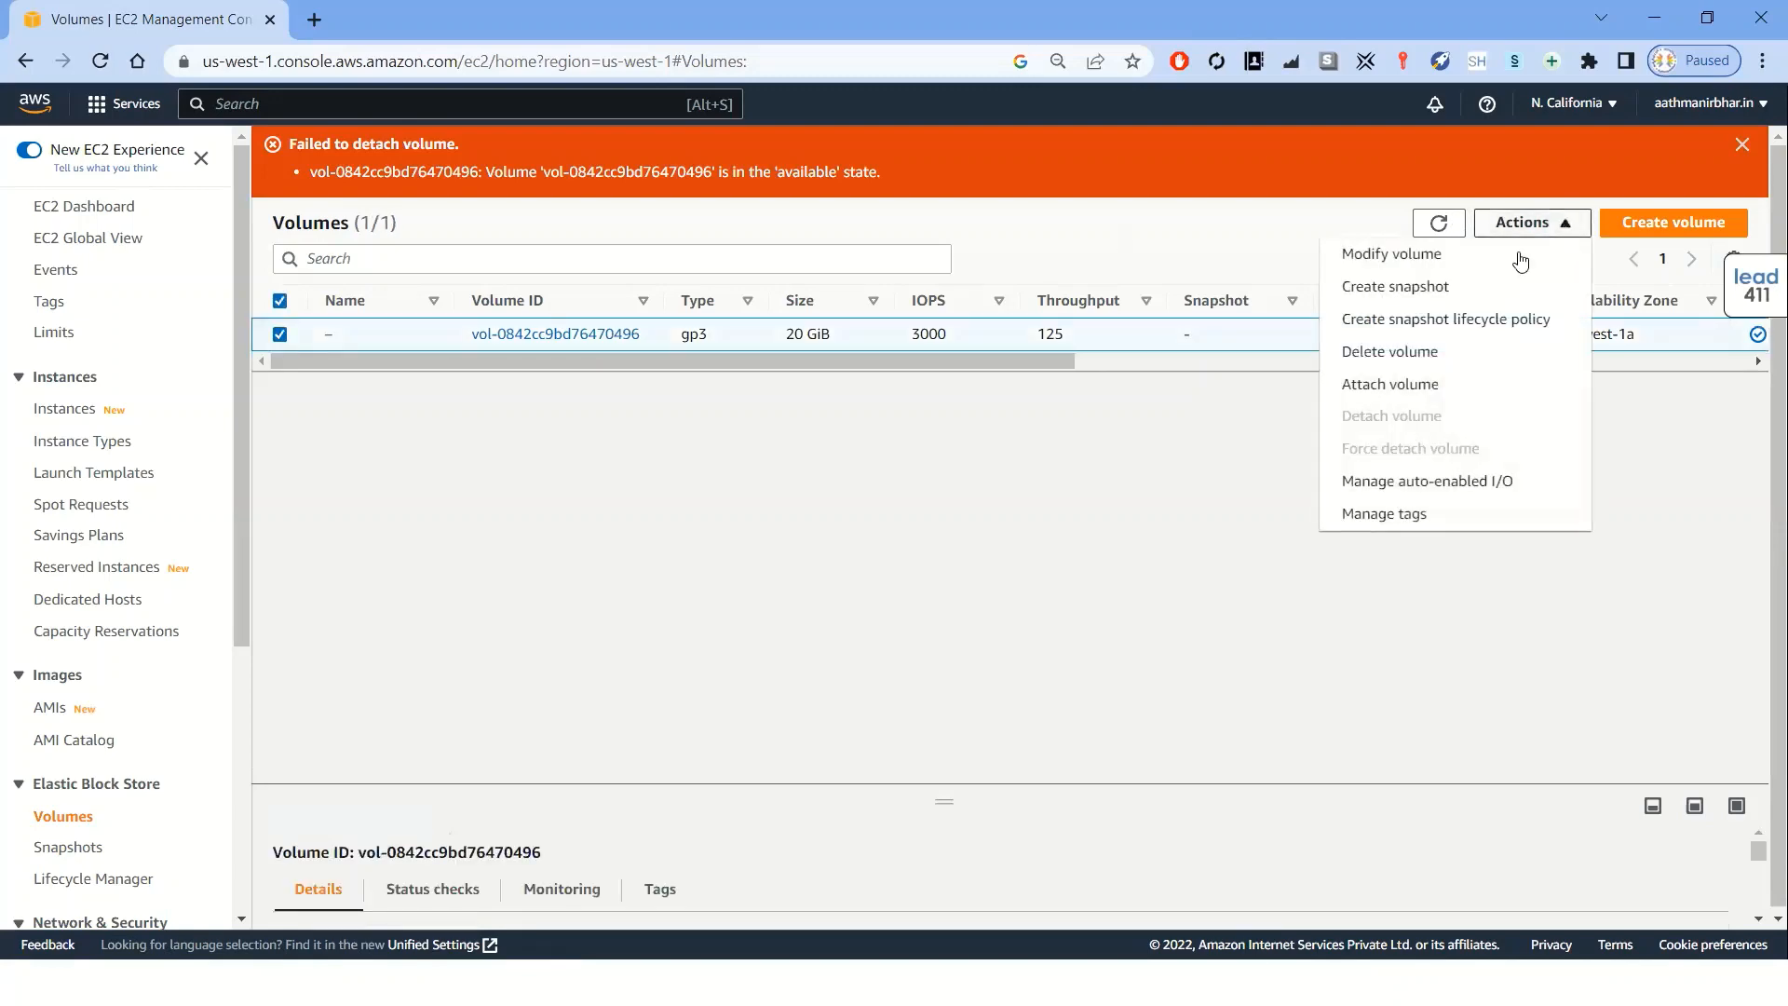
{"action": "left_click", "coordinate": [1390, 352]}
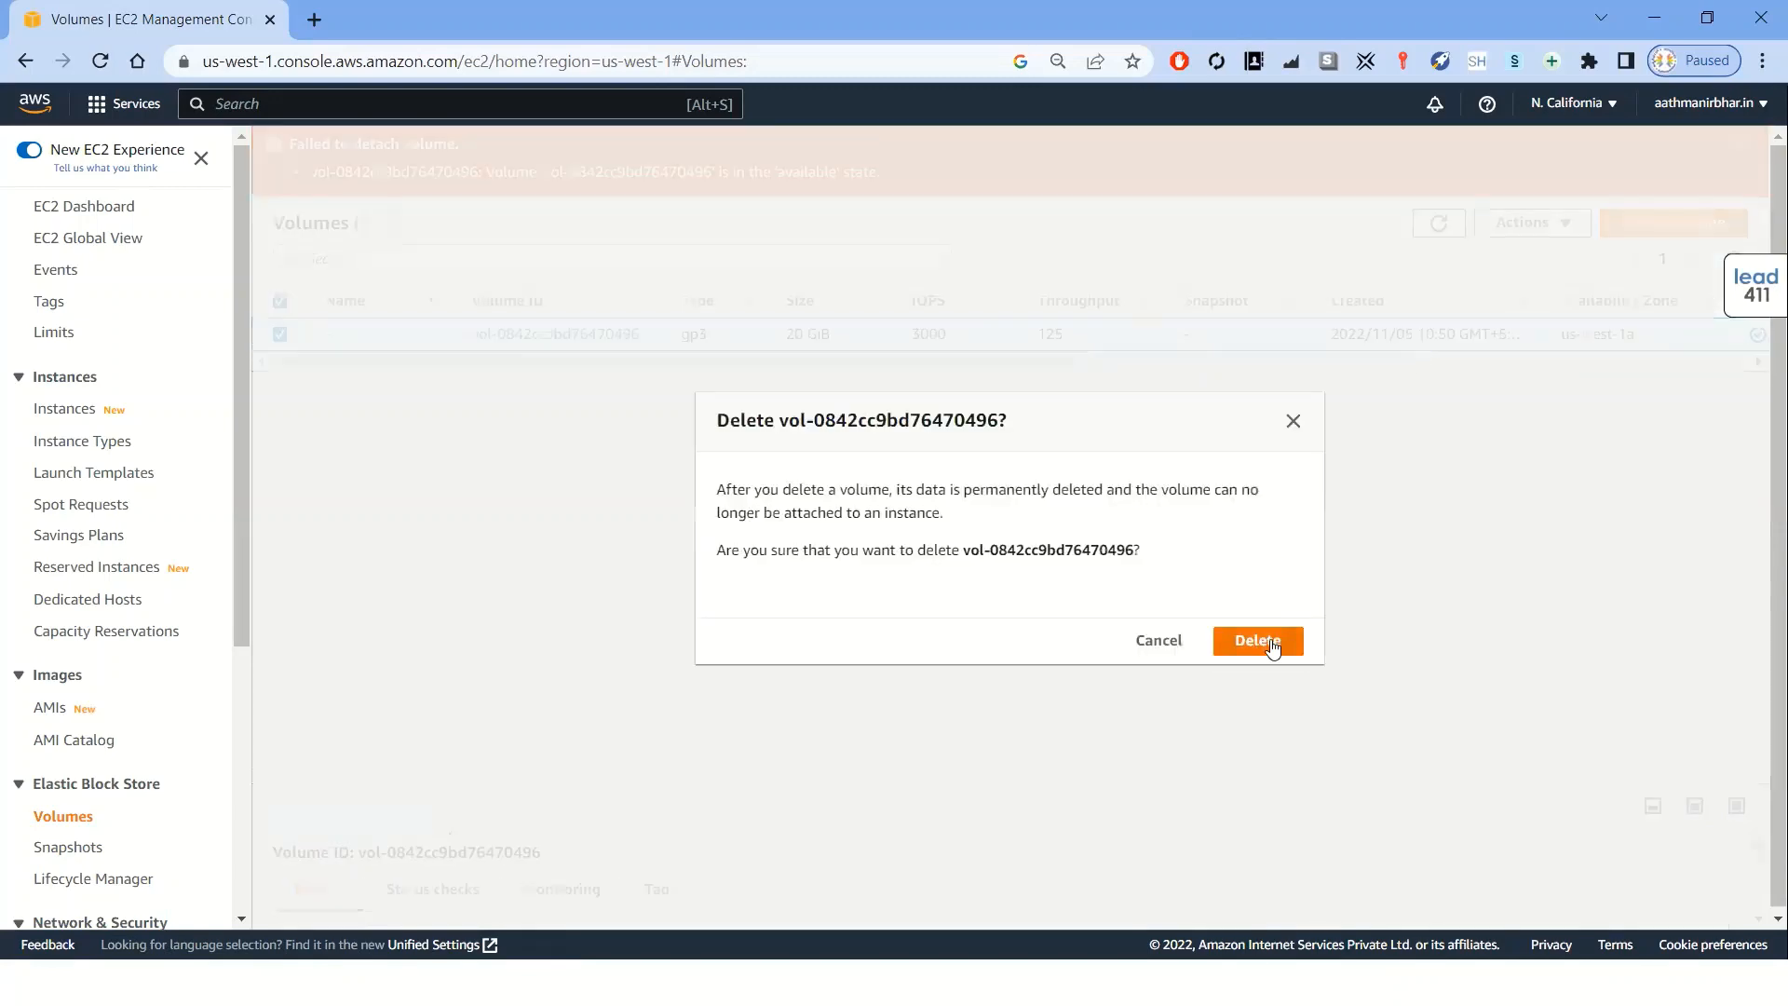
{"action": "left_click", "coordinate": [1270, 638]}
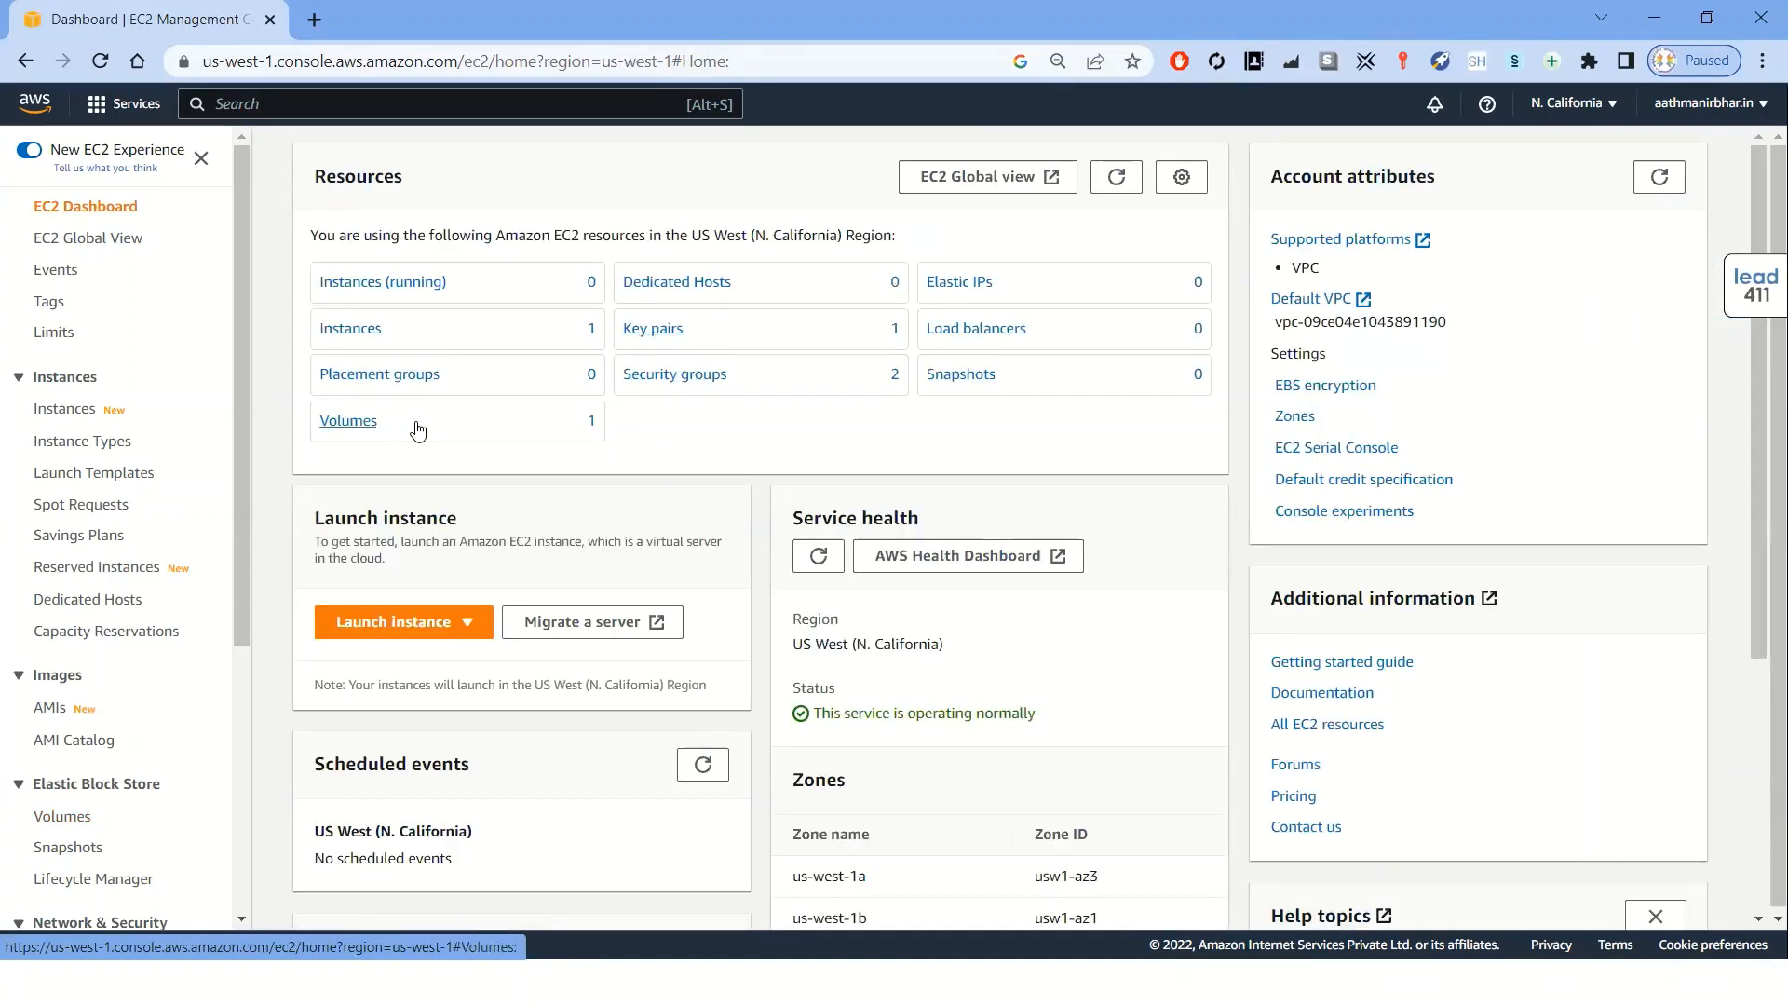
Delete the demo-vm key pair, confirming with the word delete
{"action": "left_click", "coordinate": [1119, 180]}
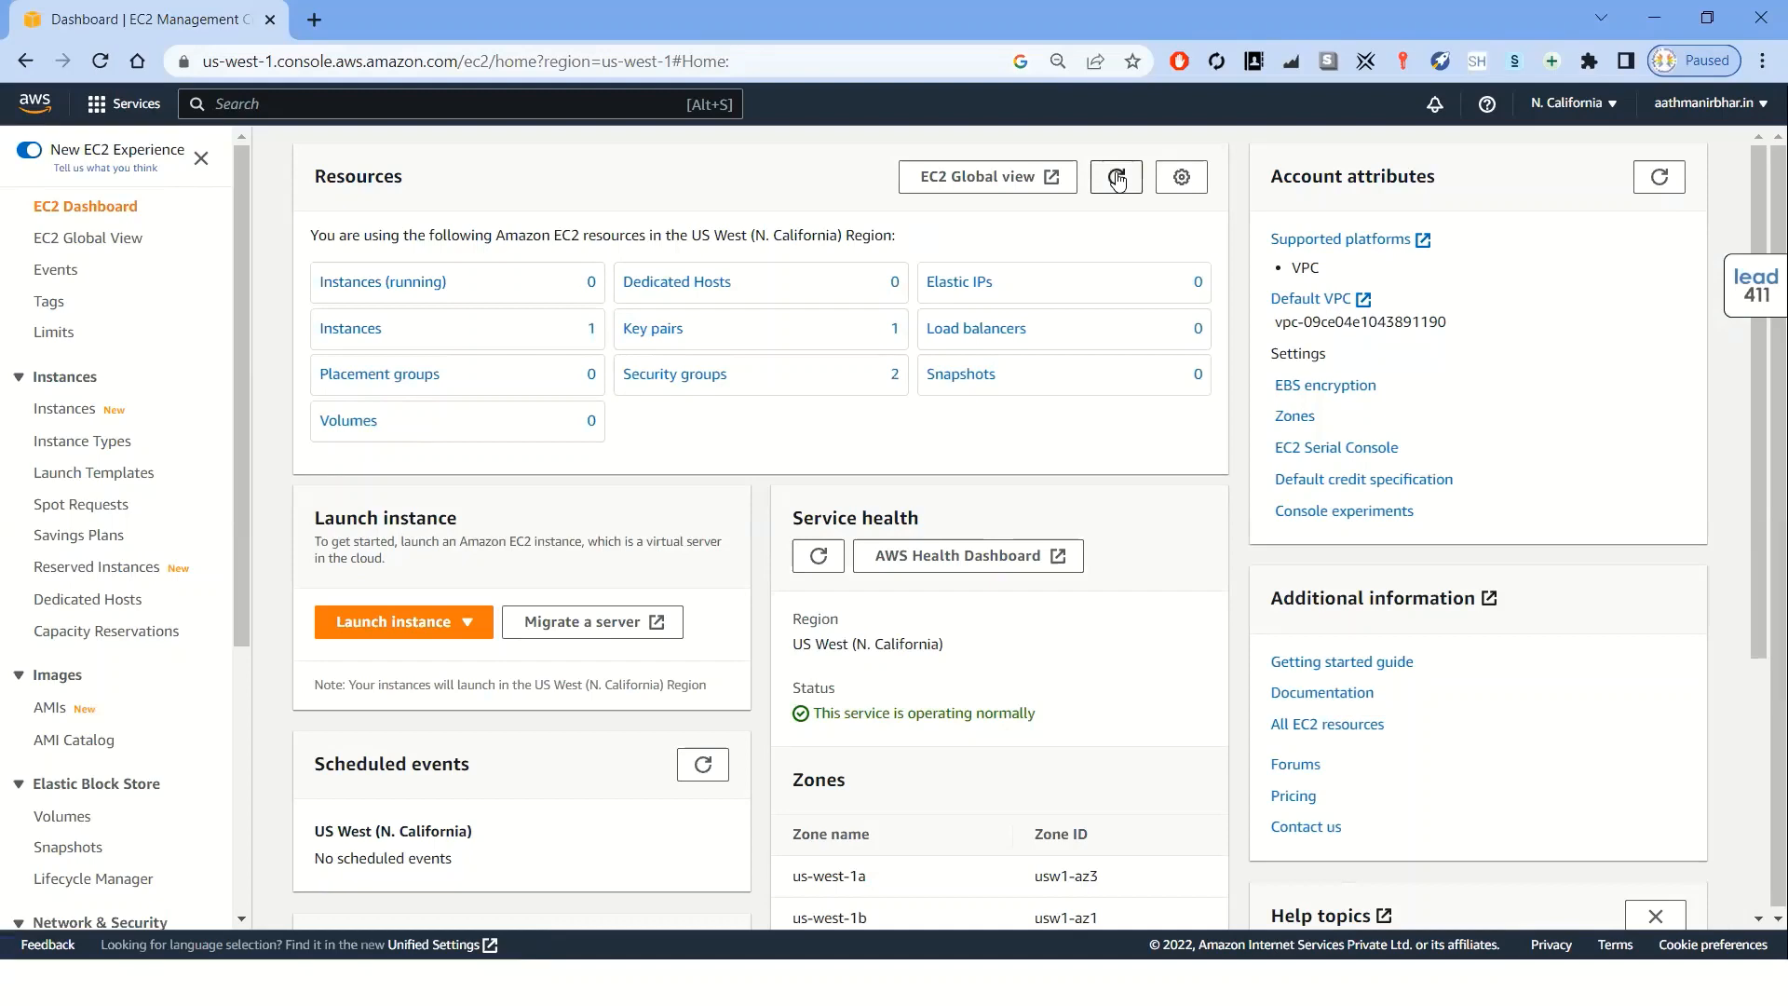
{"action": "left_click", "coordinate": [664, 332]}
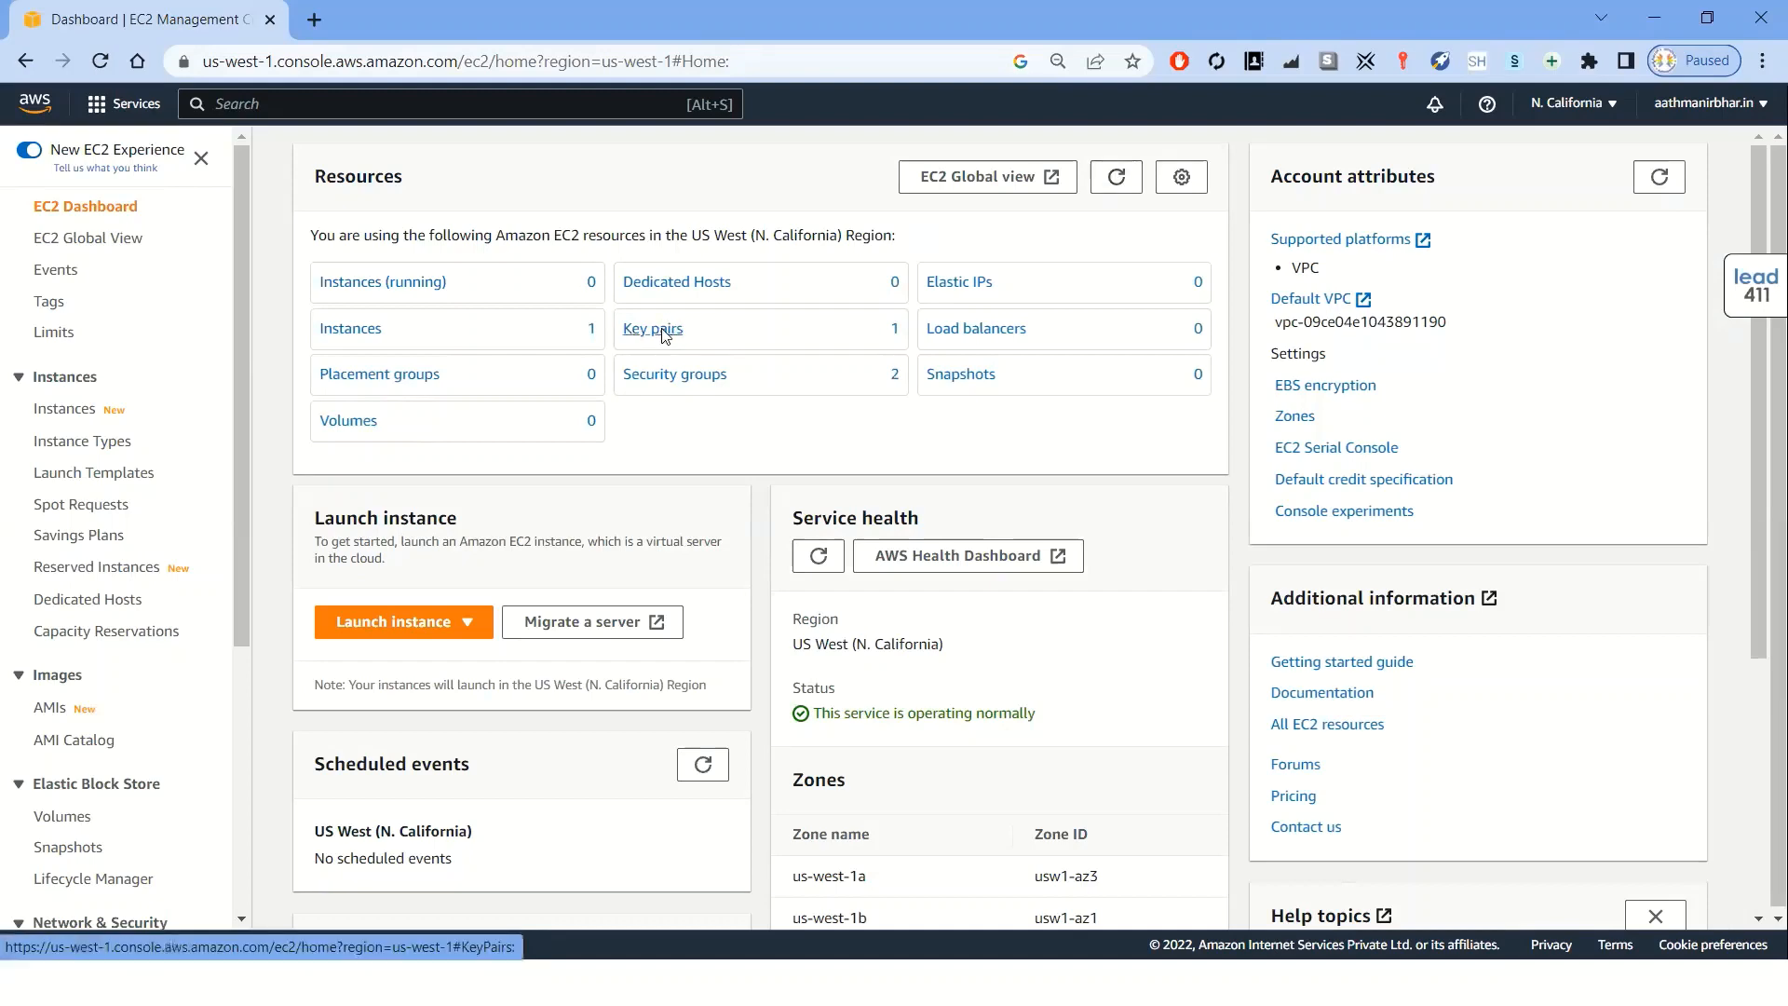
{"action": "left_click", "coordinate": [279, 264]}
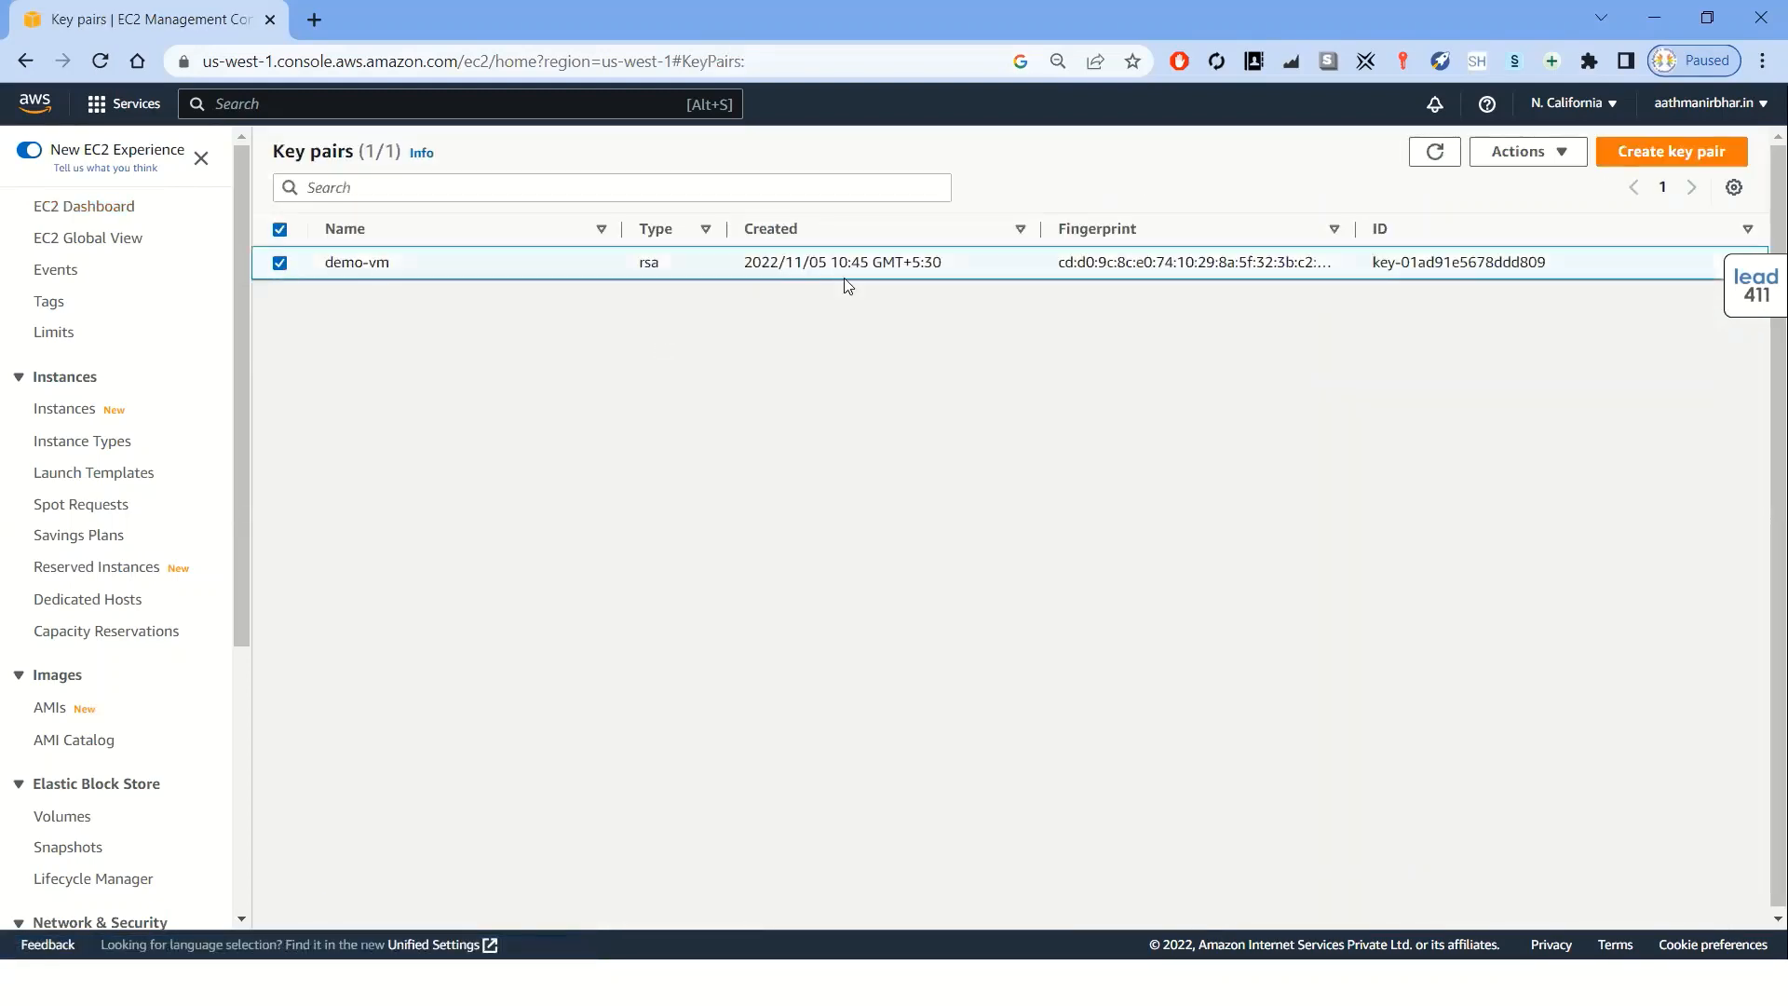
{"action": "left_click", "coordinate": [1562, 157]}
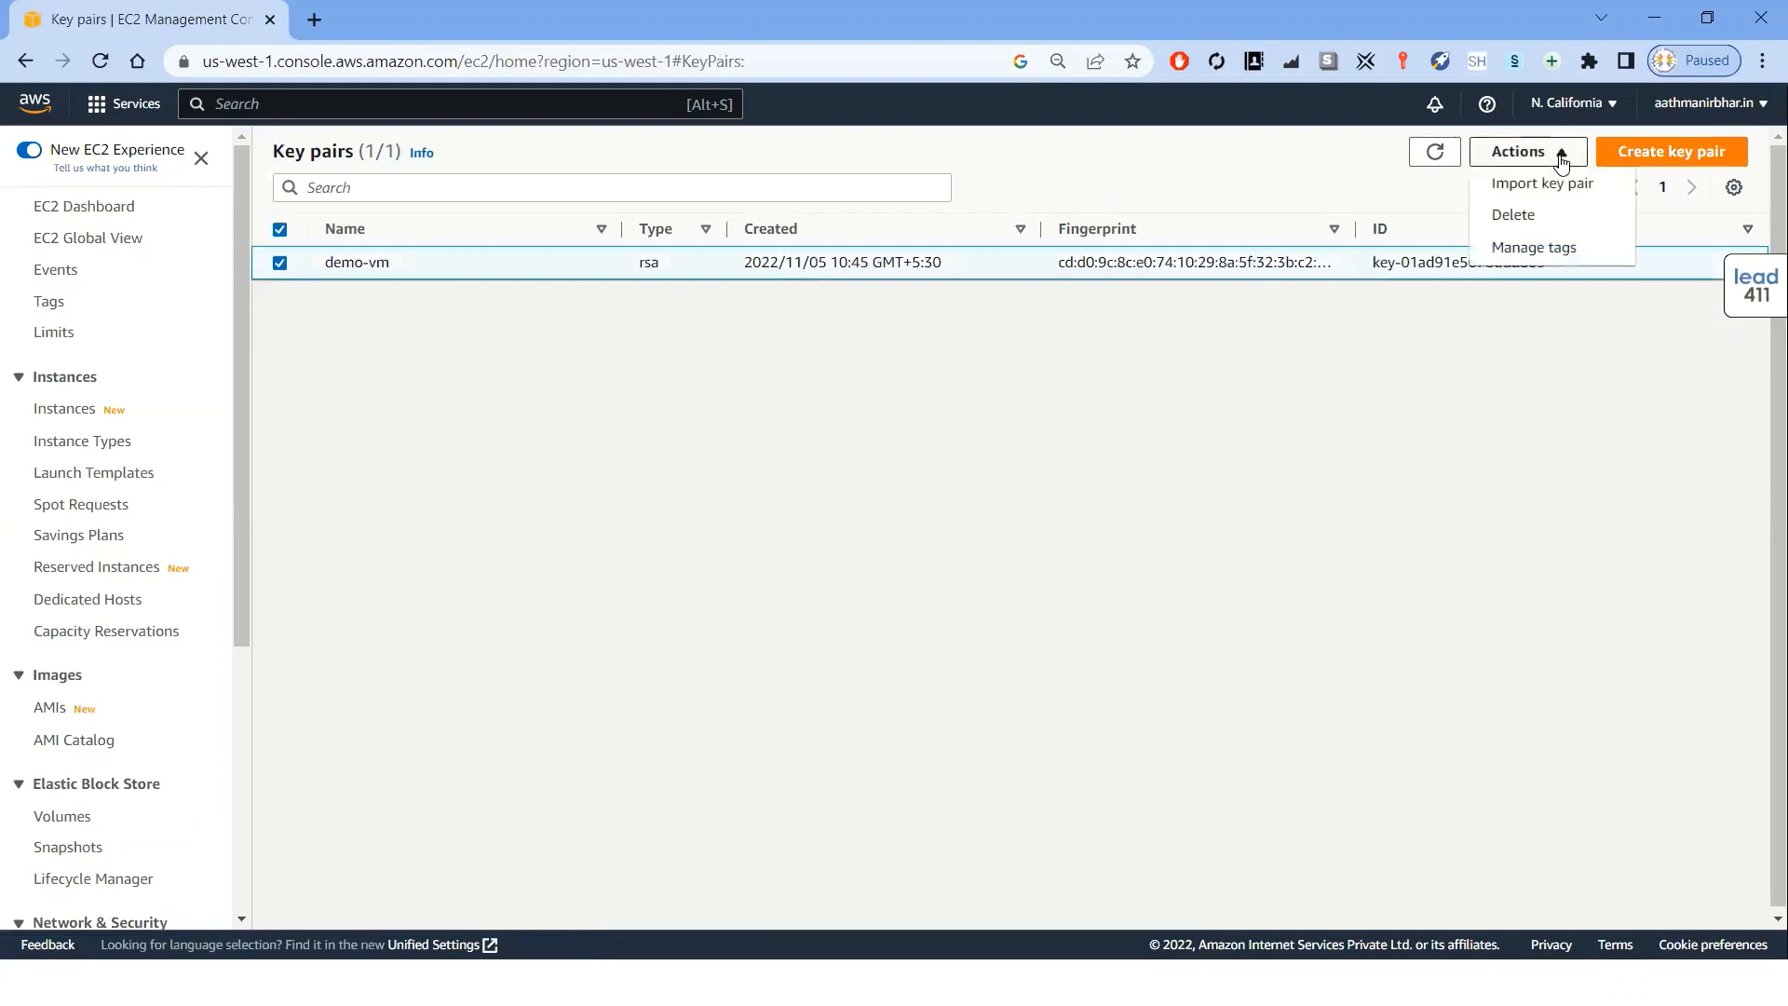
{"action": "left_click", "coordinate": [1525, 220]}
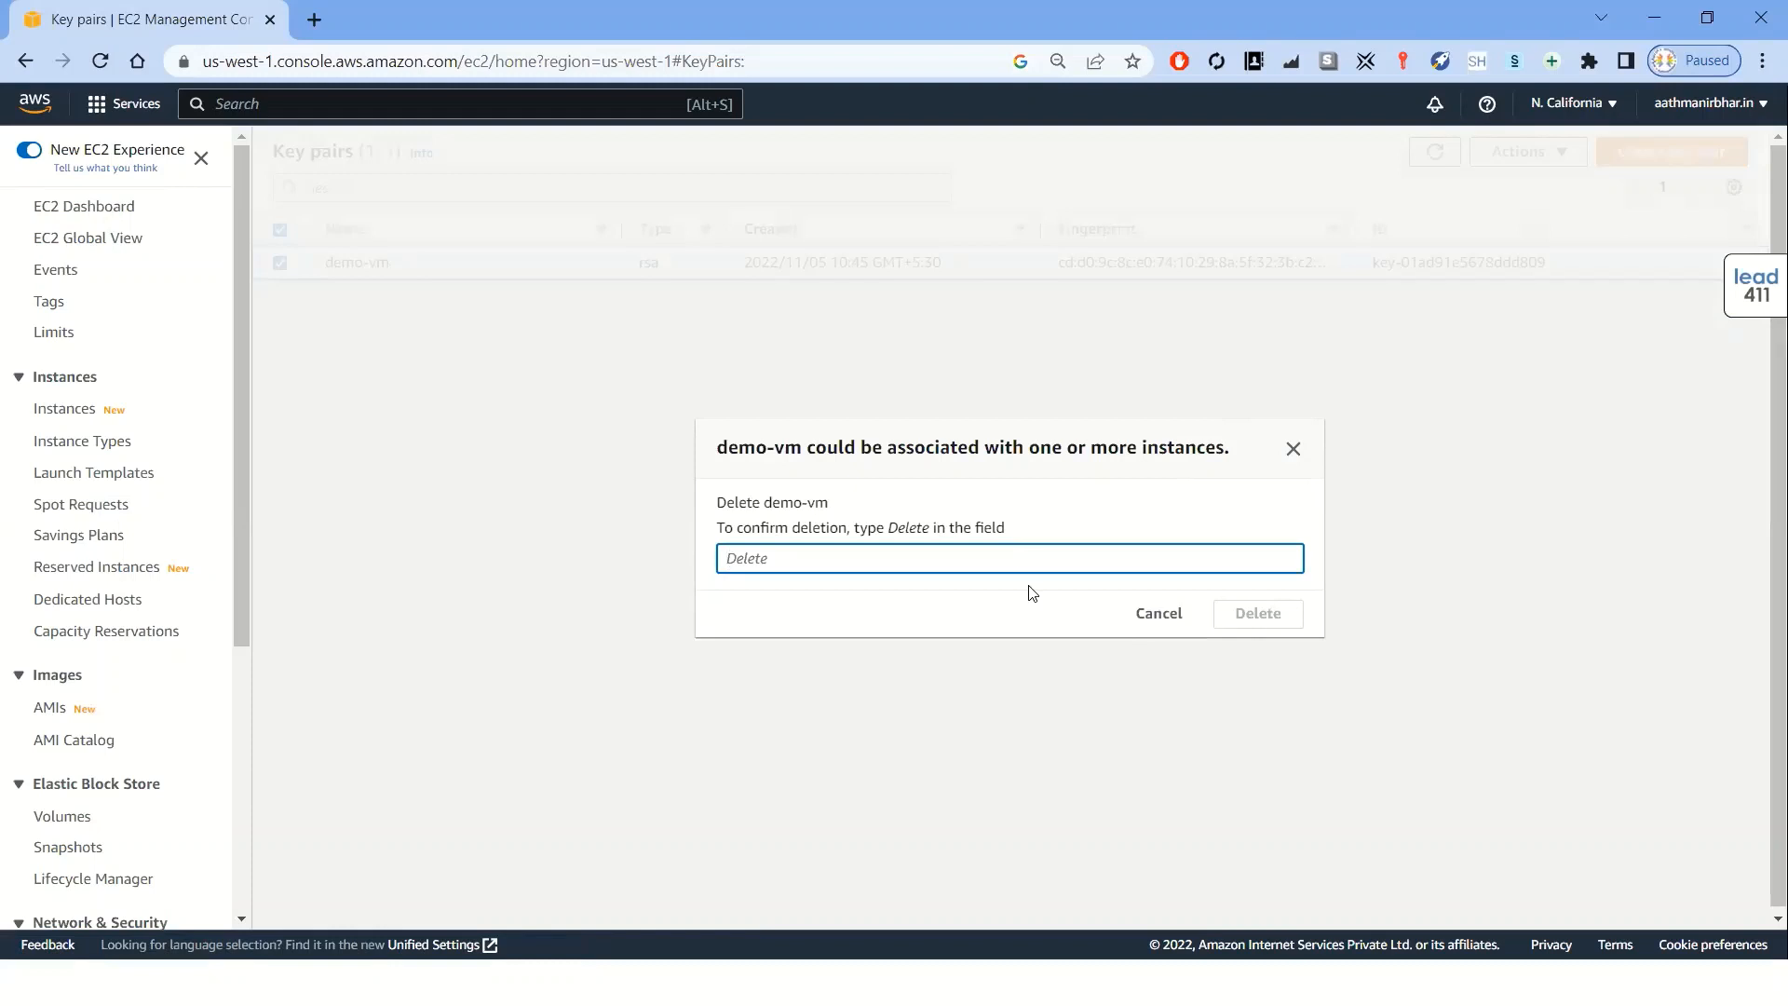
{"action": "type", "text": "de"}
{"action": "type", "text": "lete"}
{"action": "left_click", "coordinate": [1254, 615]}
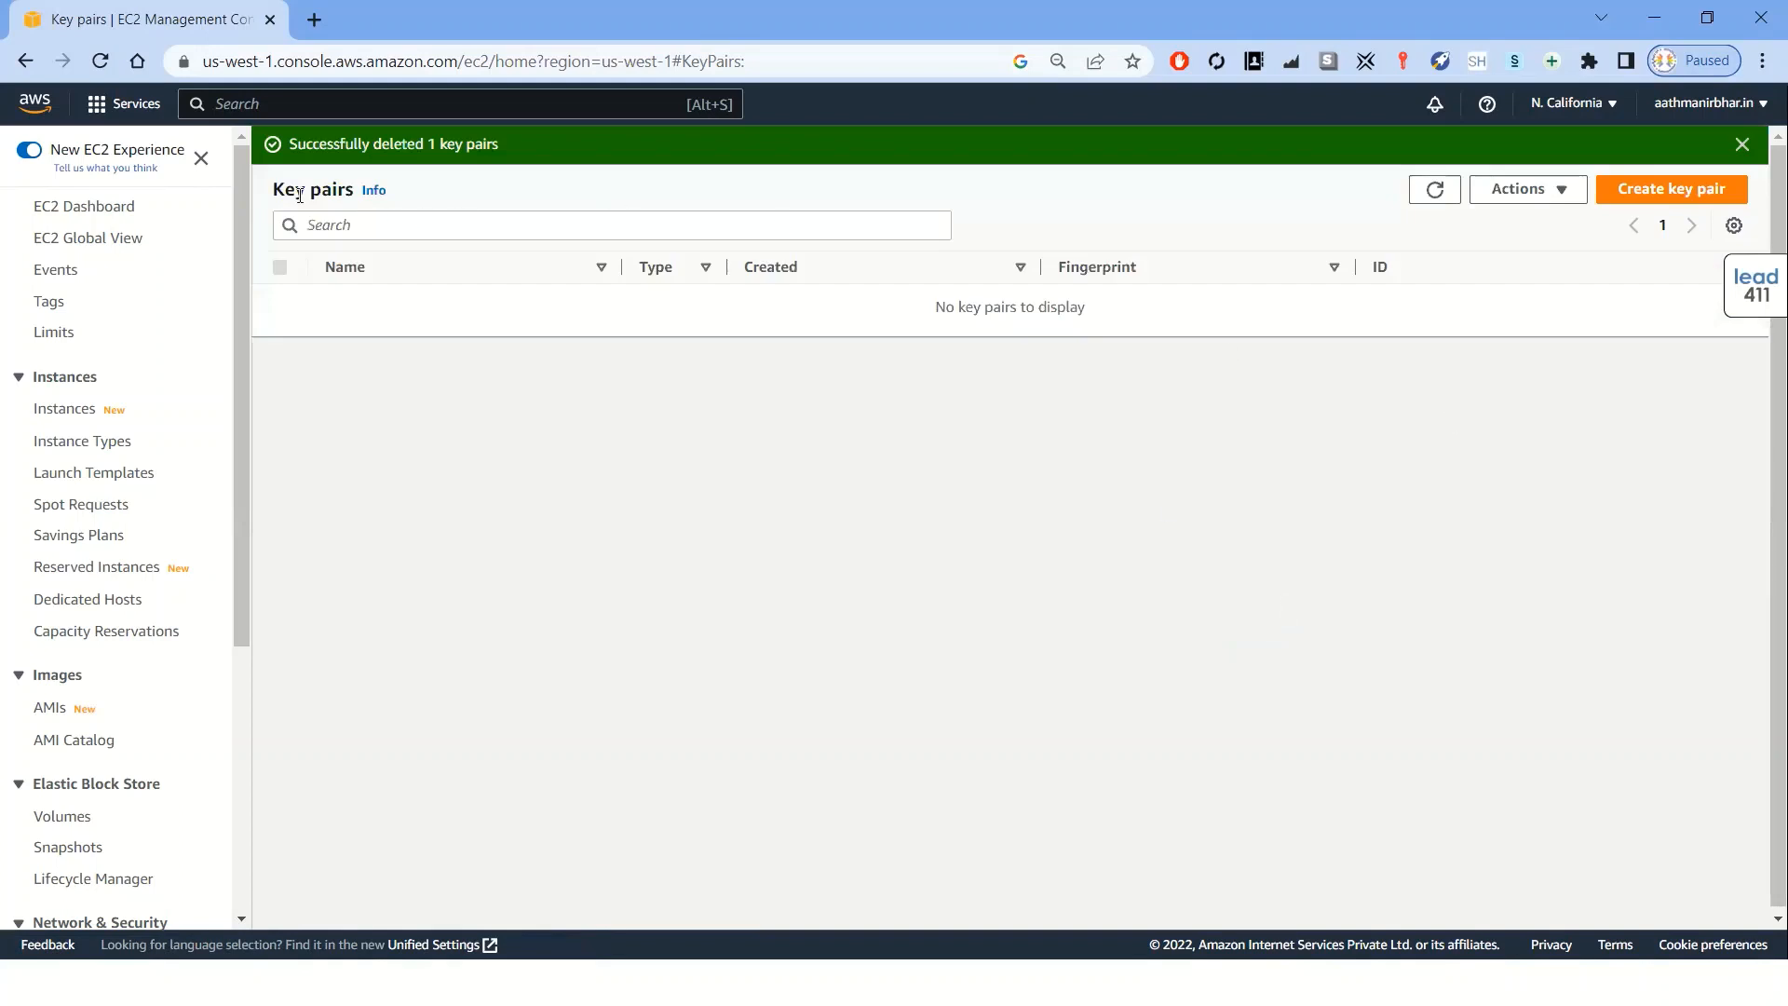
Delete the launch-wizard-1 security group
{"action": "left_click", "coordinate": [108, 207]}
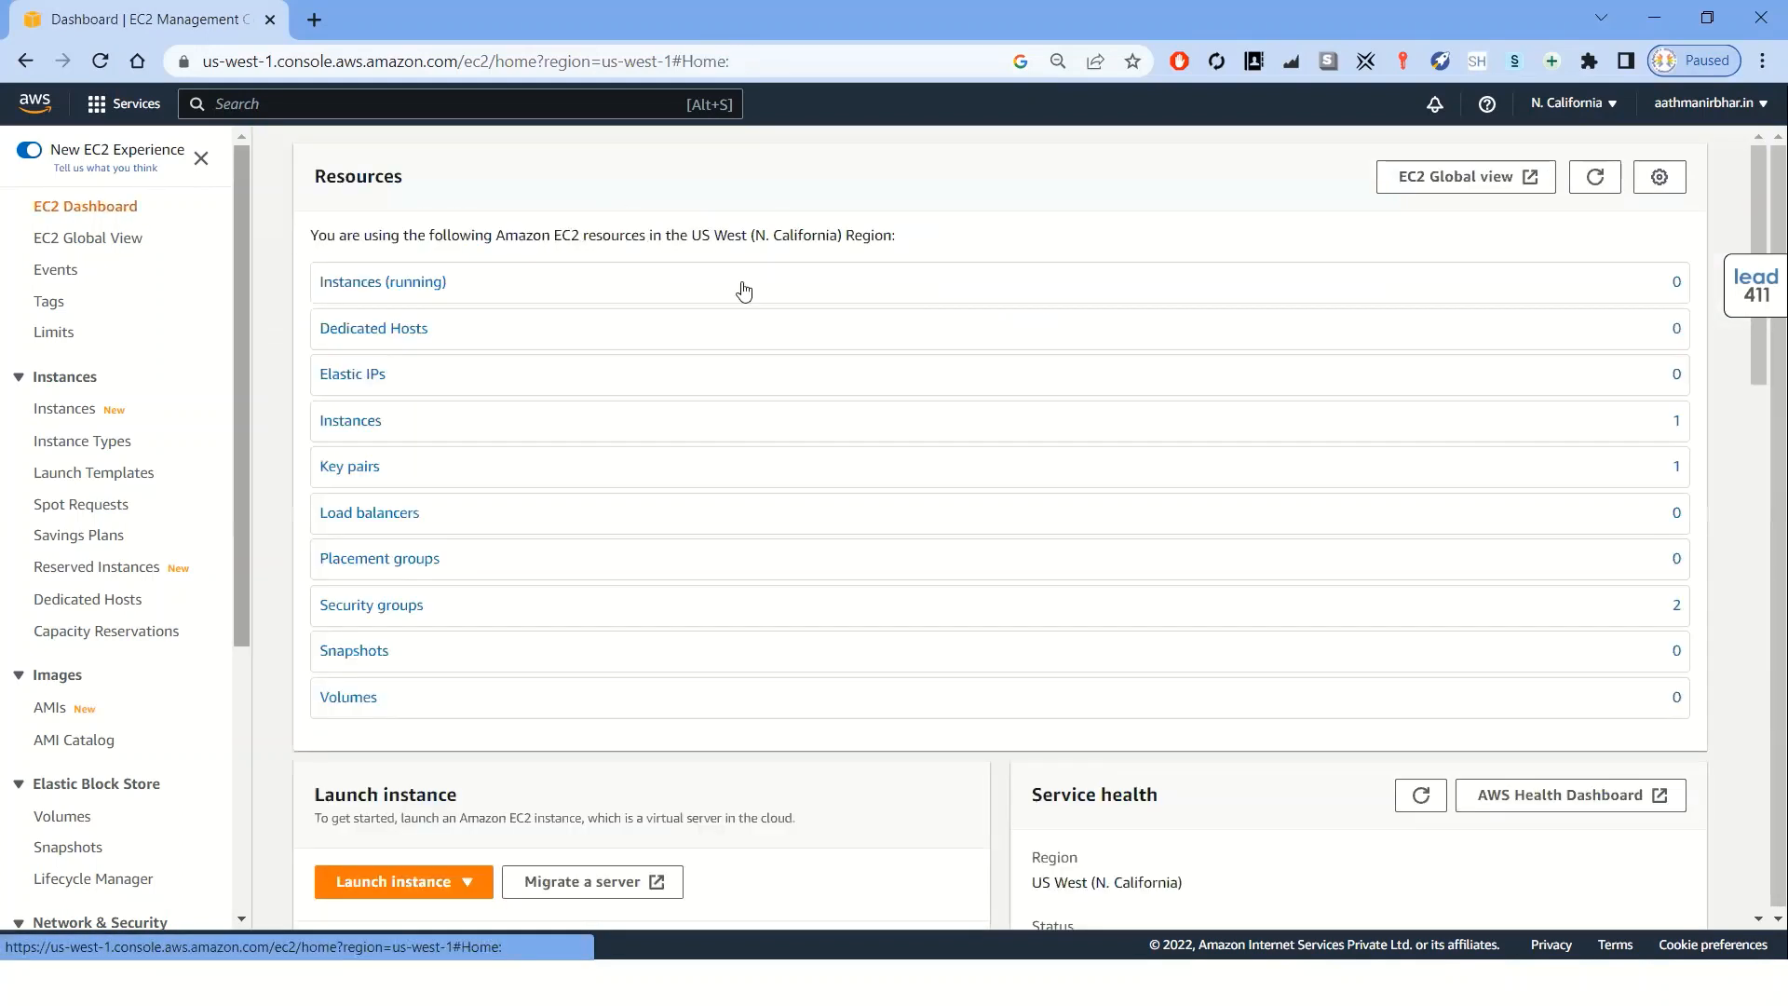
{"action": "left_click", "coordinate": [1114, 186]}
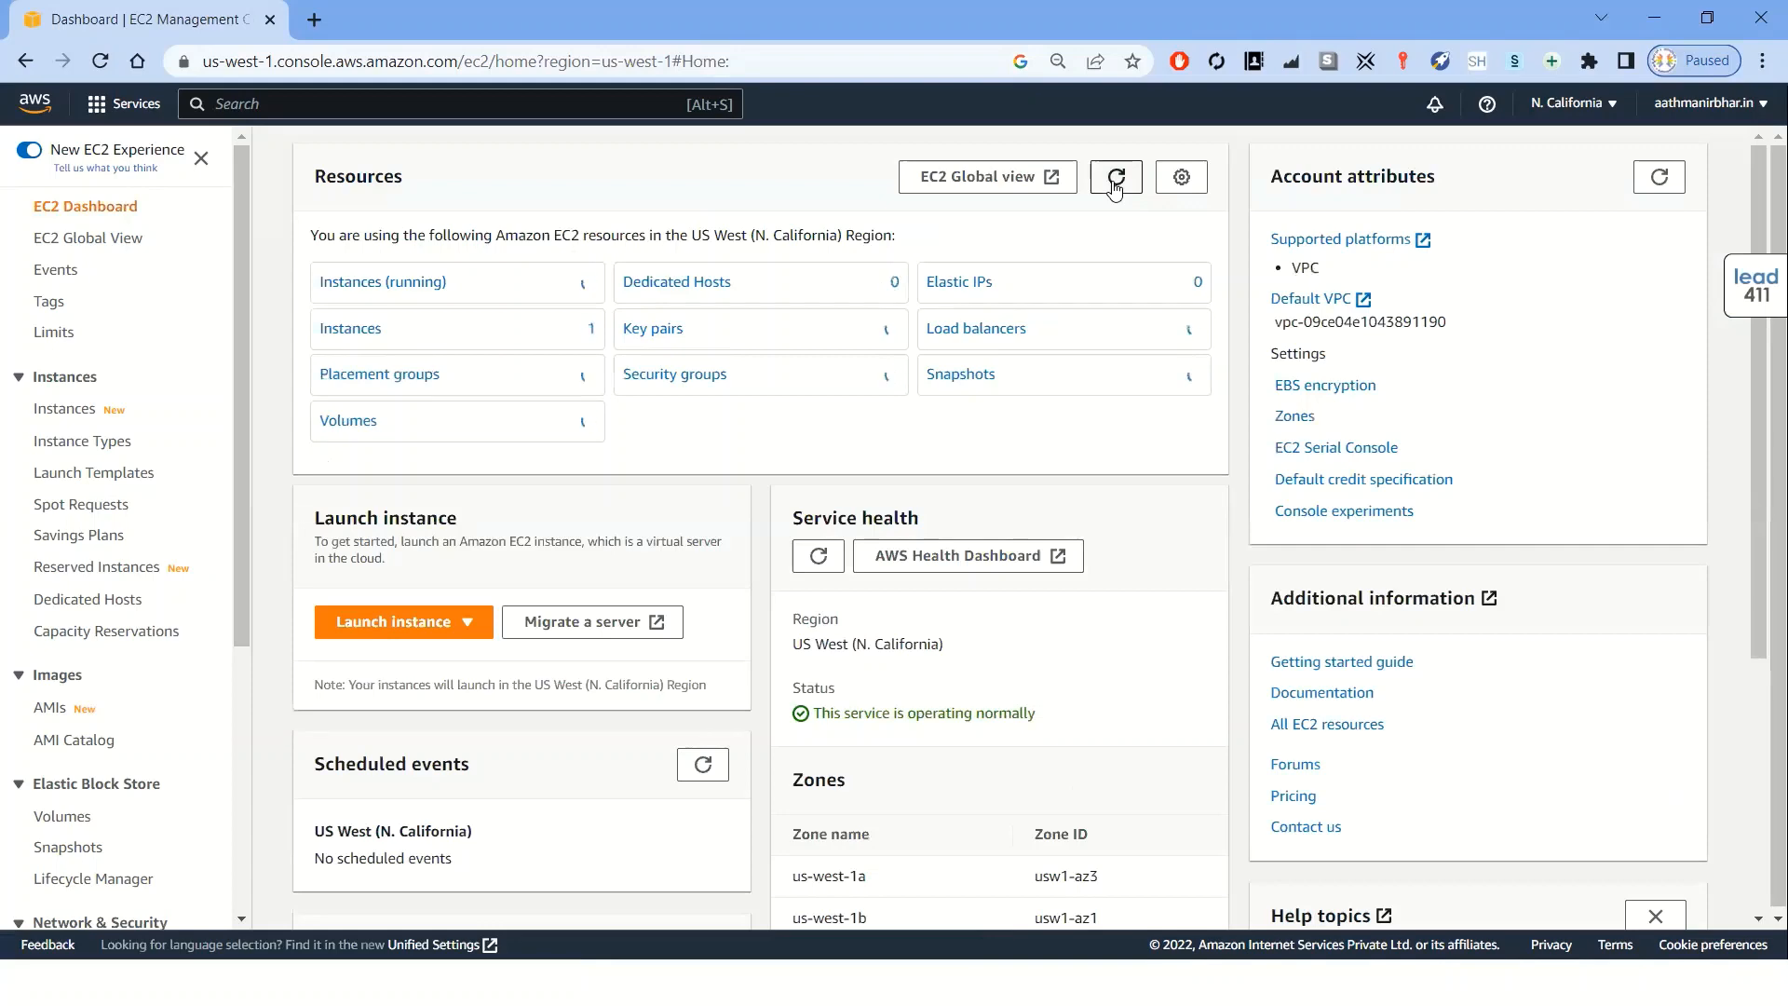
{"action": "left_click", "coordinate": [702, 384]}
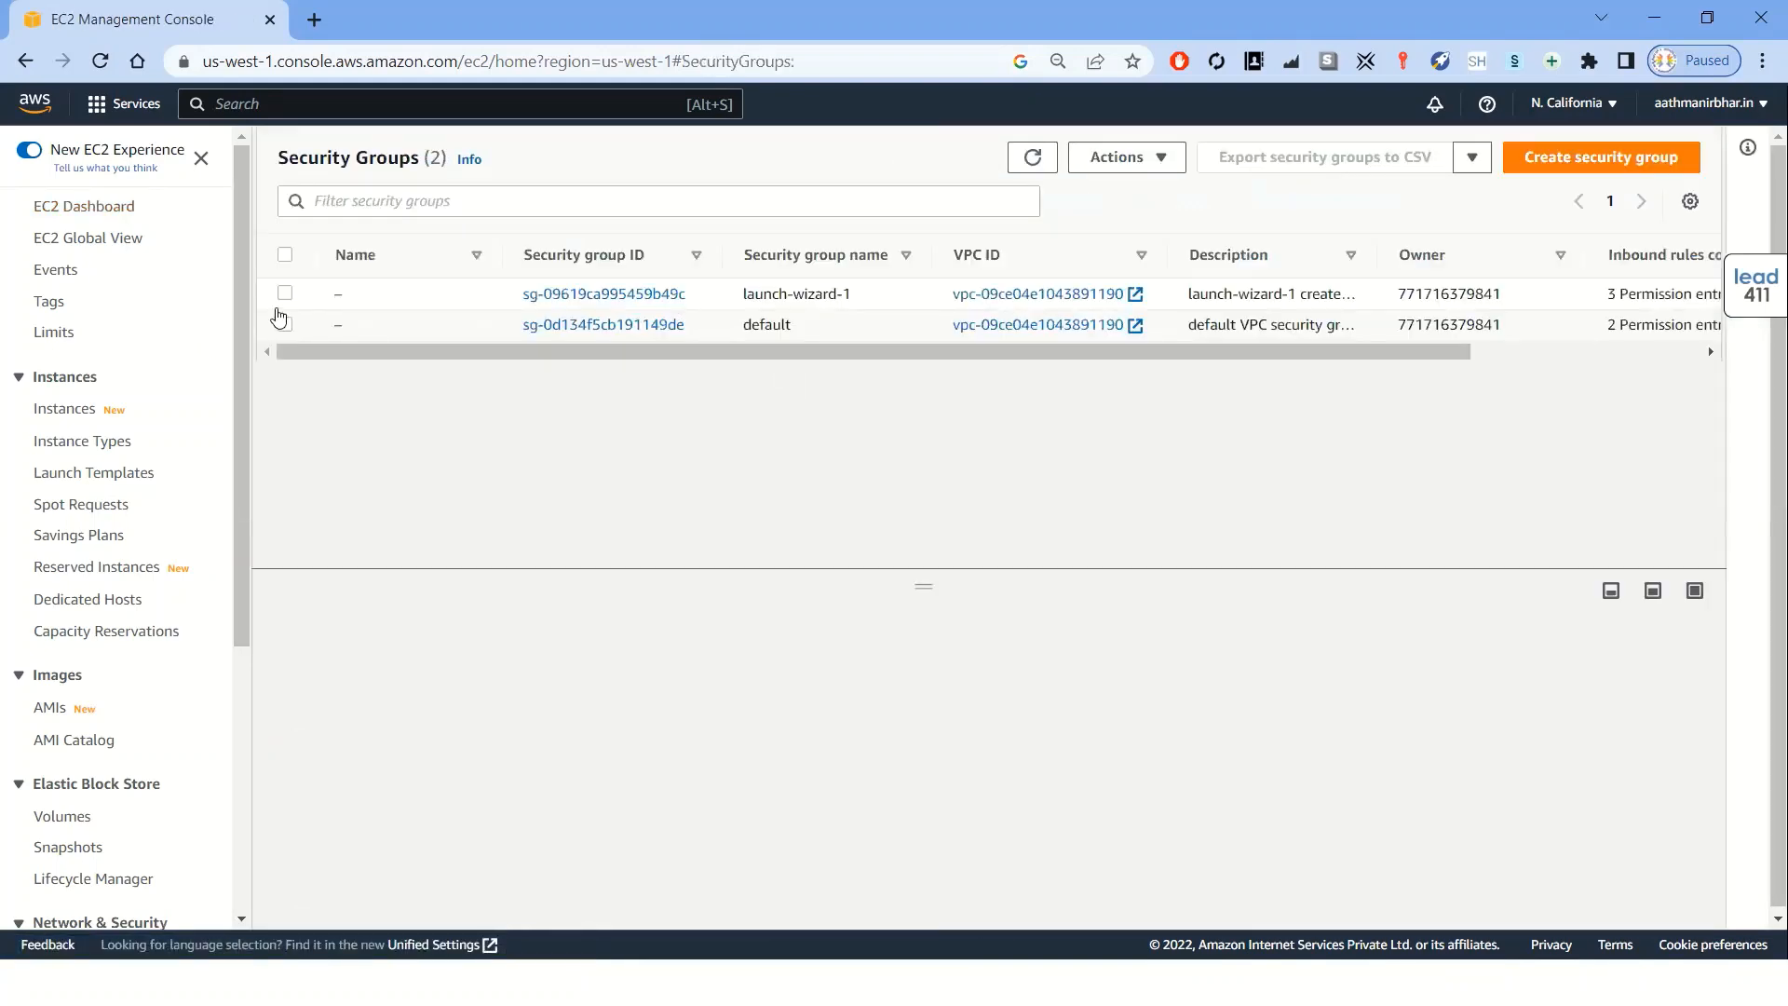
{"action": "left_click", "coordinate": [284, 326]}
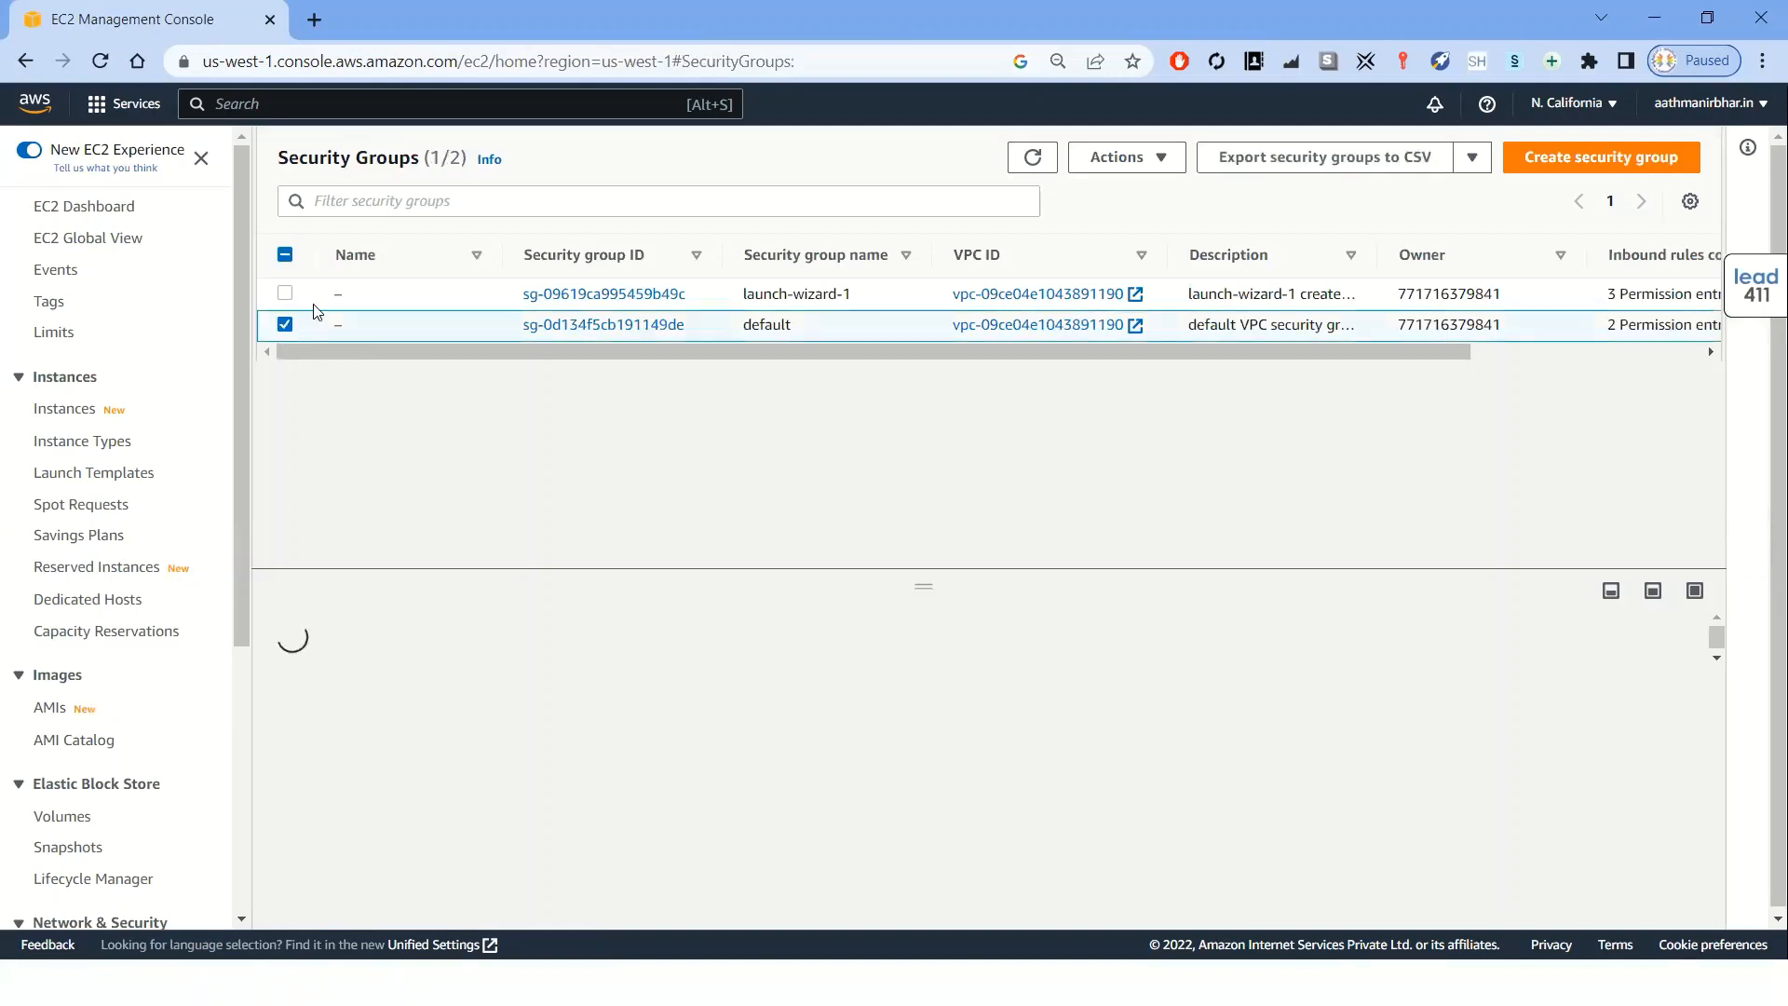
{"action": "left_click", "coordinate": [285, 295]}
{"action": "left_click", "coordinate": [285, 325]}
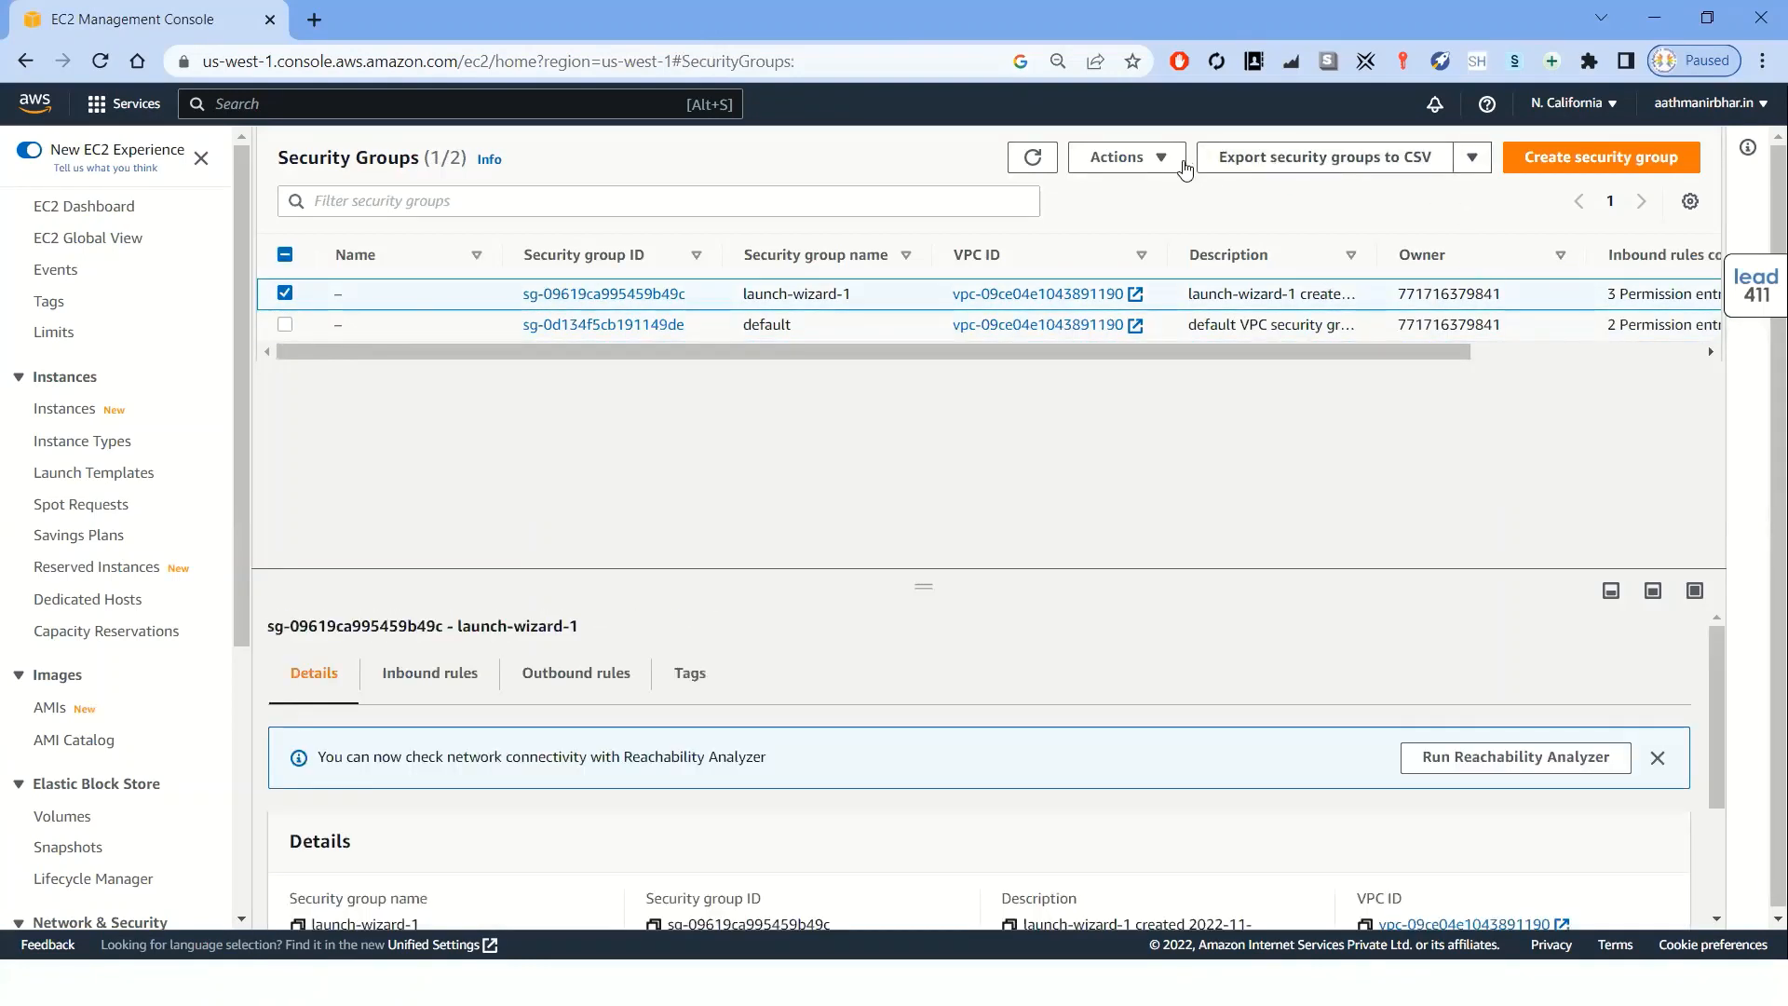
{"action": "left_click", "coordinate": [1165, 160]}
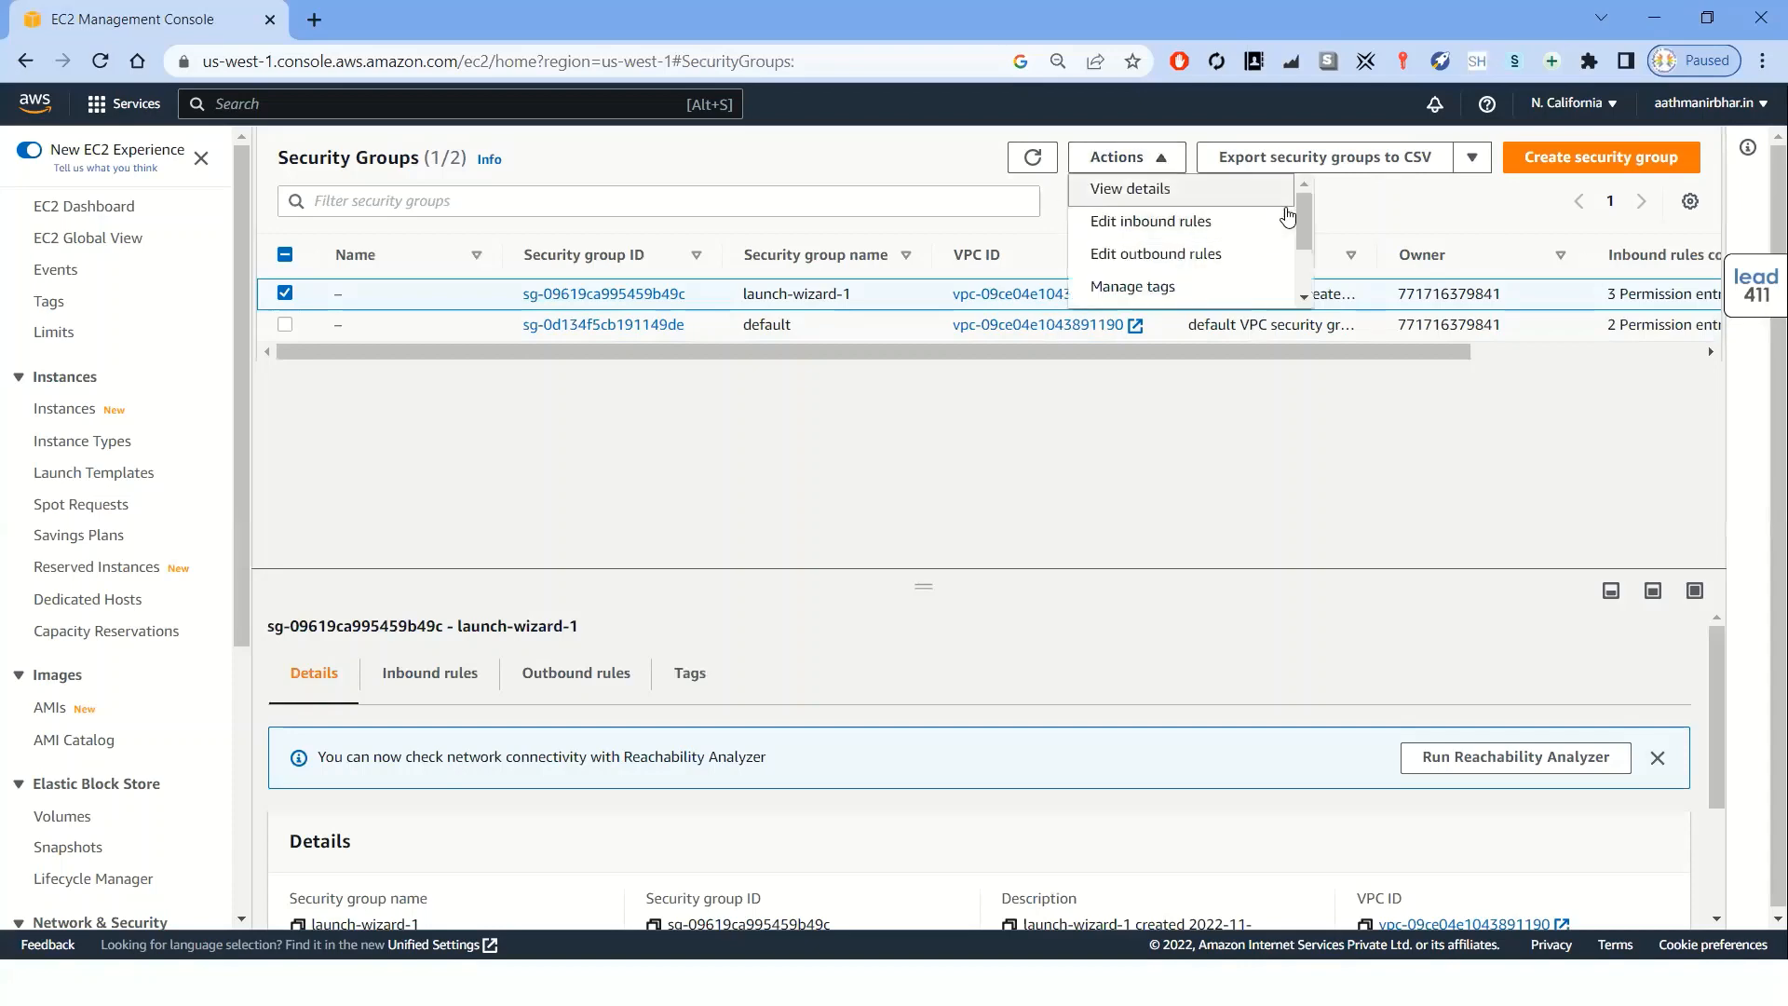
{"action": "scroll", "coordinate": [1239, 246], "scroll_direction": "down", "scroll_amount": 2}
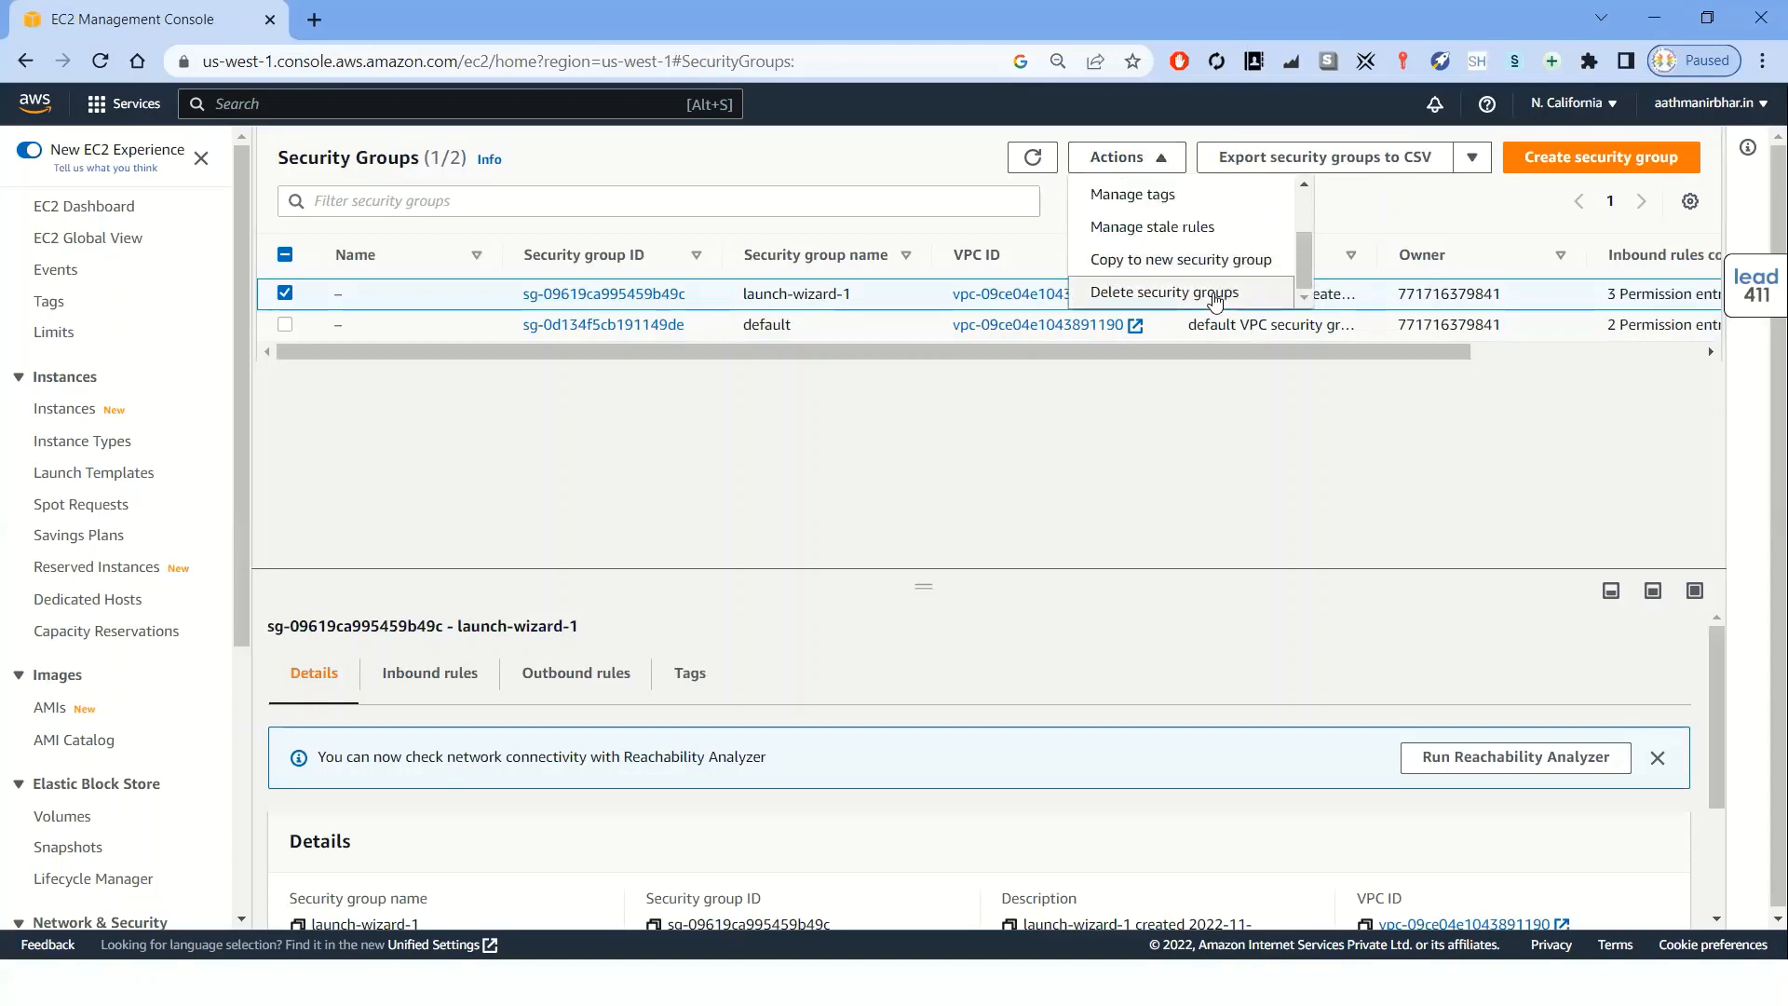
{"action": "left_click", "coordinate": [1209, 294]}
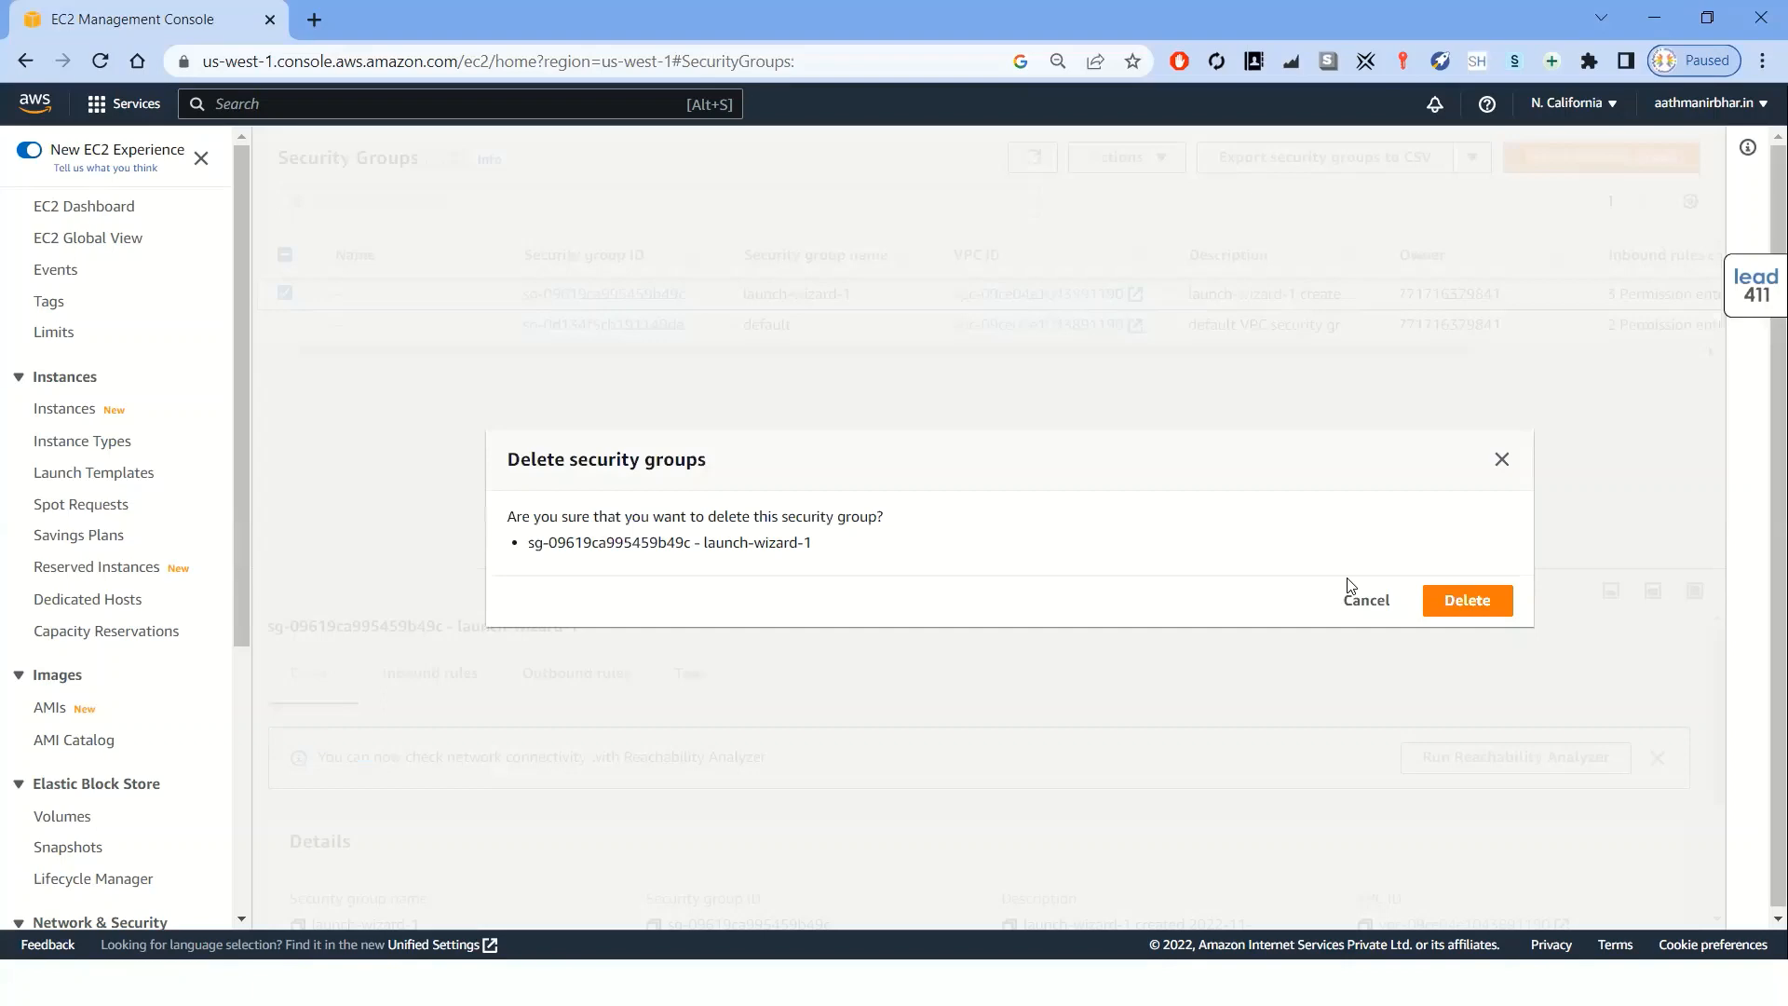
{"action": "left_click", "coordinate": [1458, 601]}
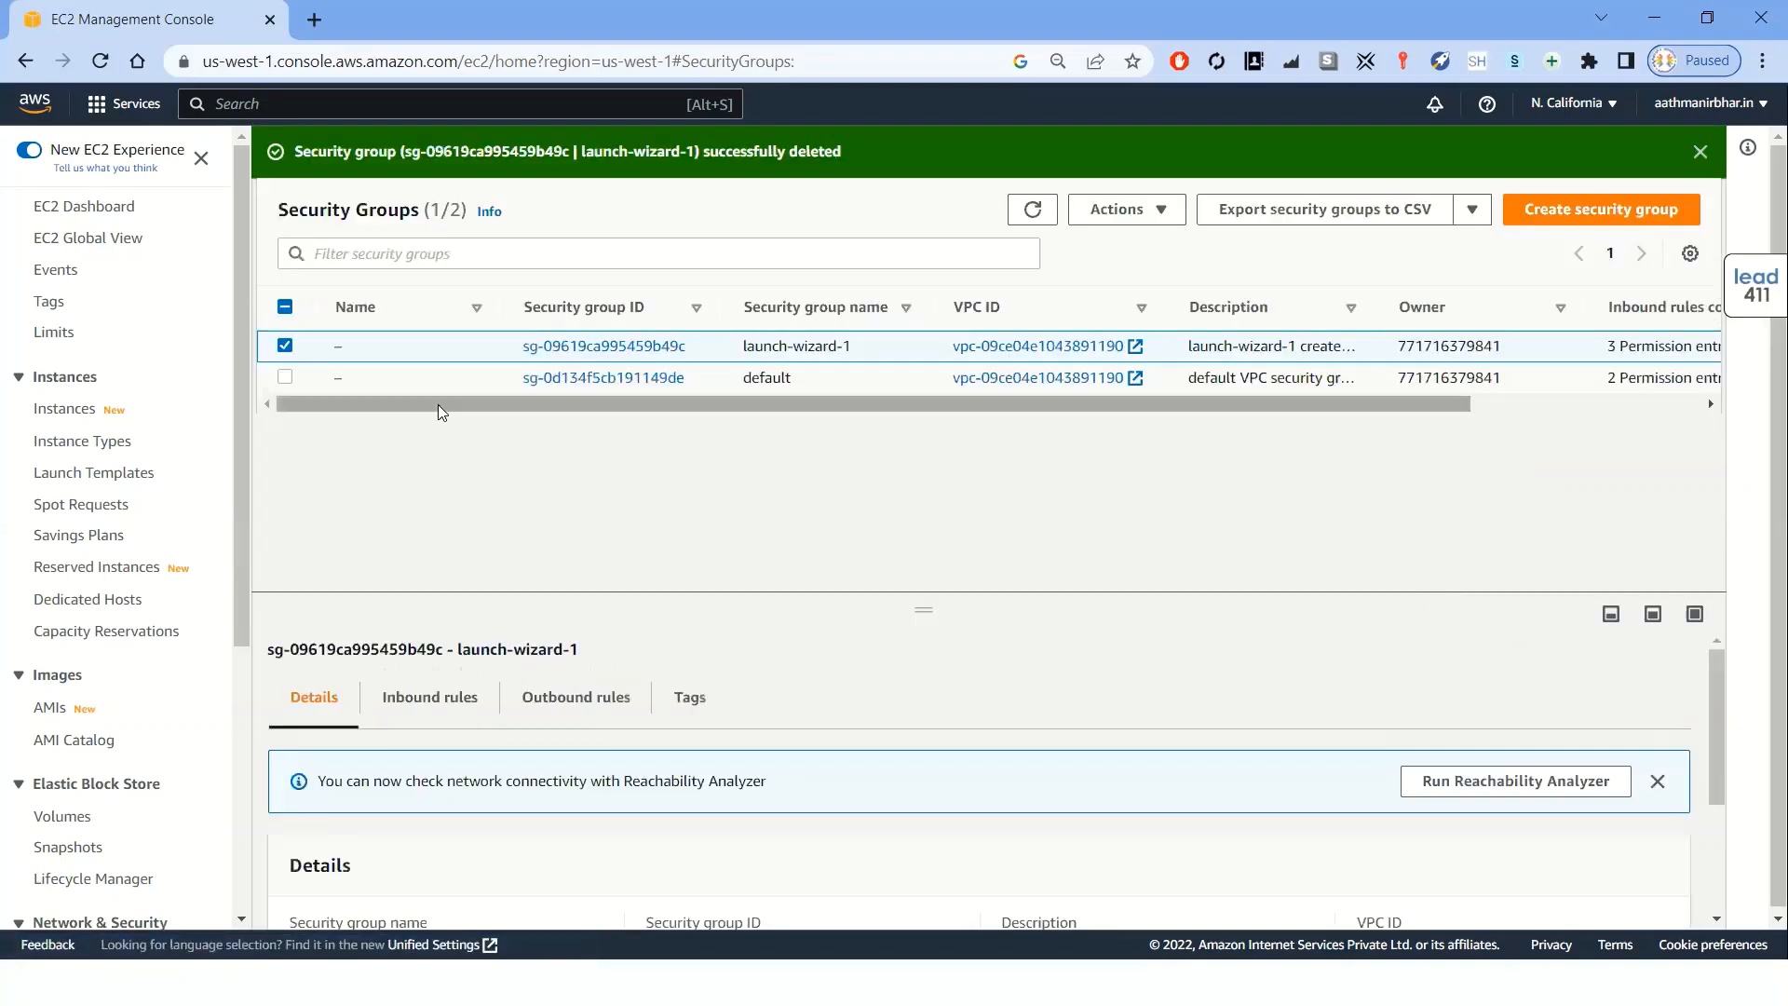
Refresh the EC2 dashboard to review the remaining resource counts
{"action": "left_click", "coordinate": [86, 213]}
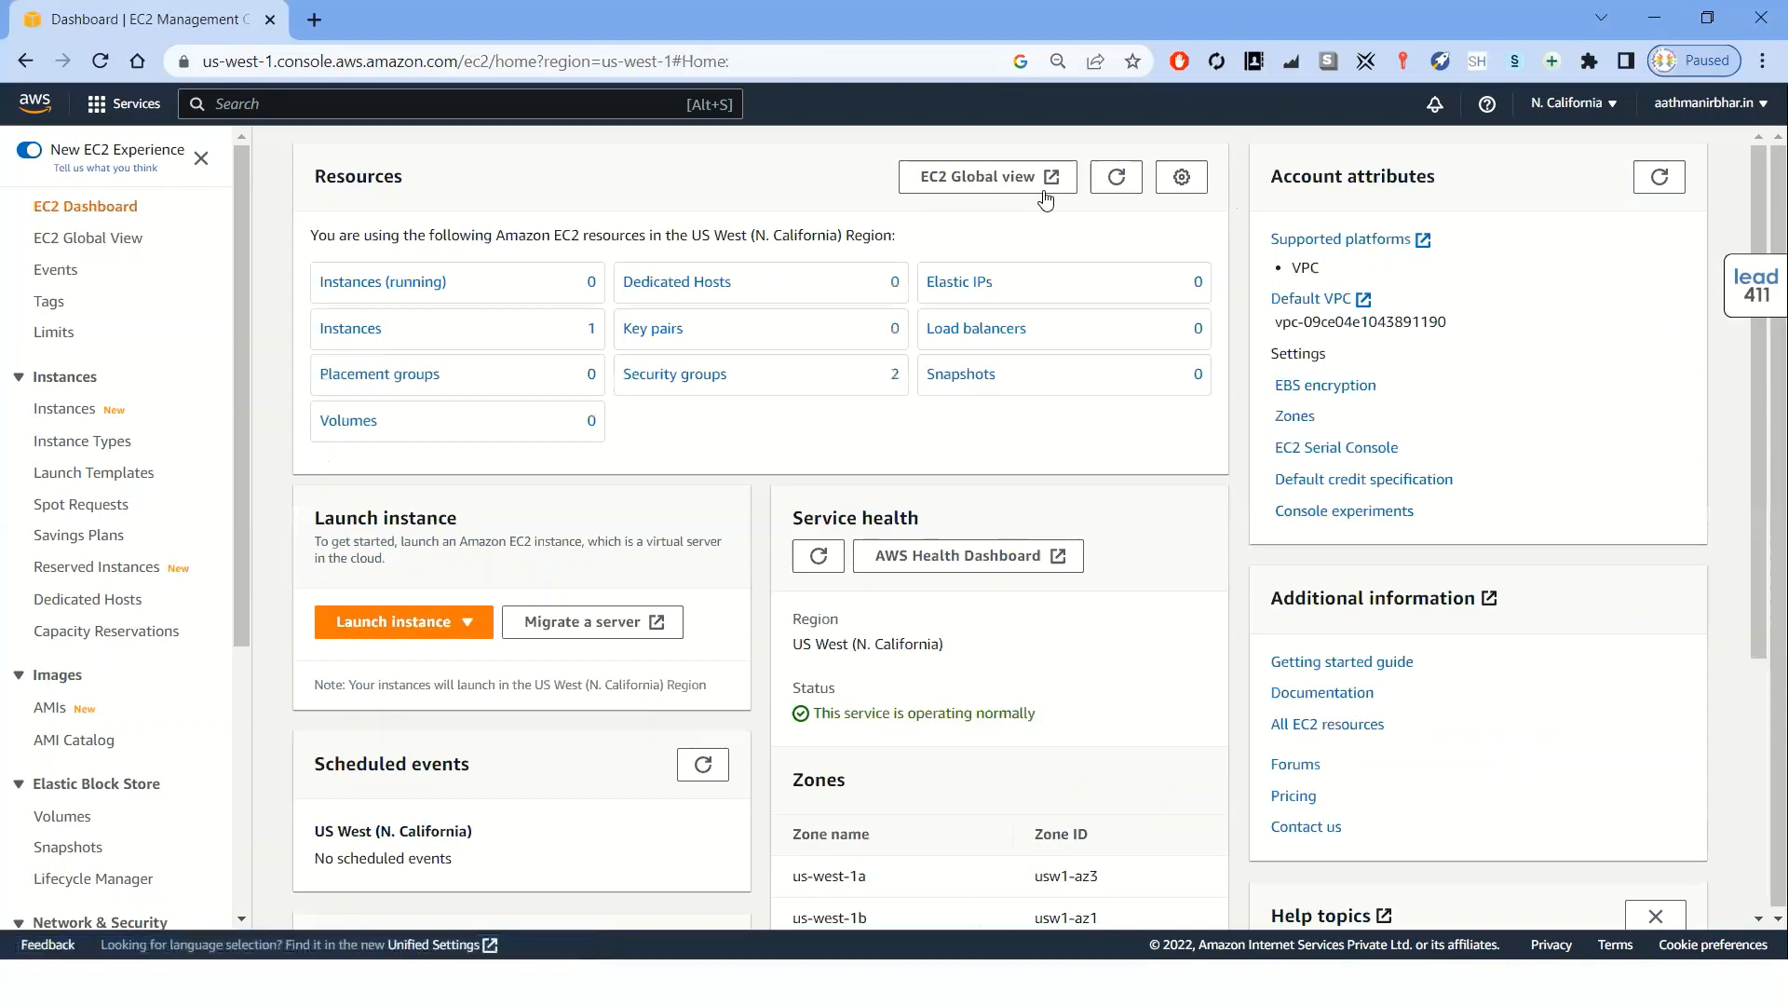
{"action": "left_click", "coordinate": [1116, 179]}
{"action": "left_click", "coordinate": [1118, 184]}
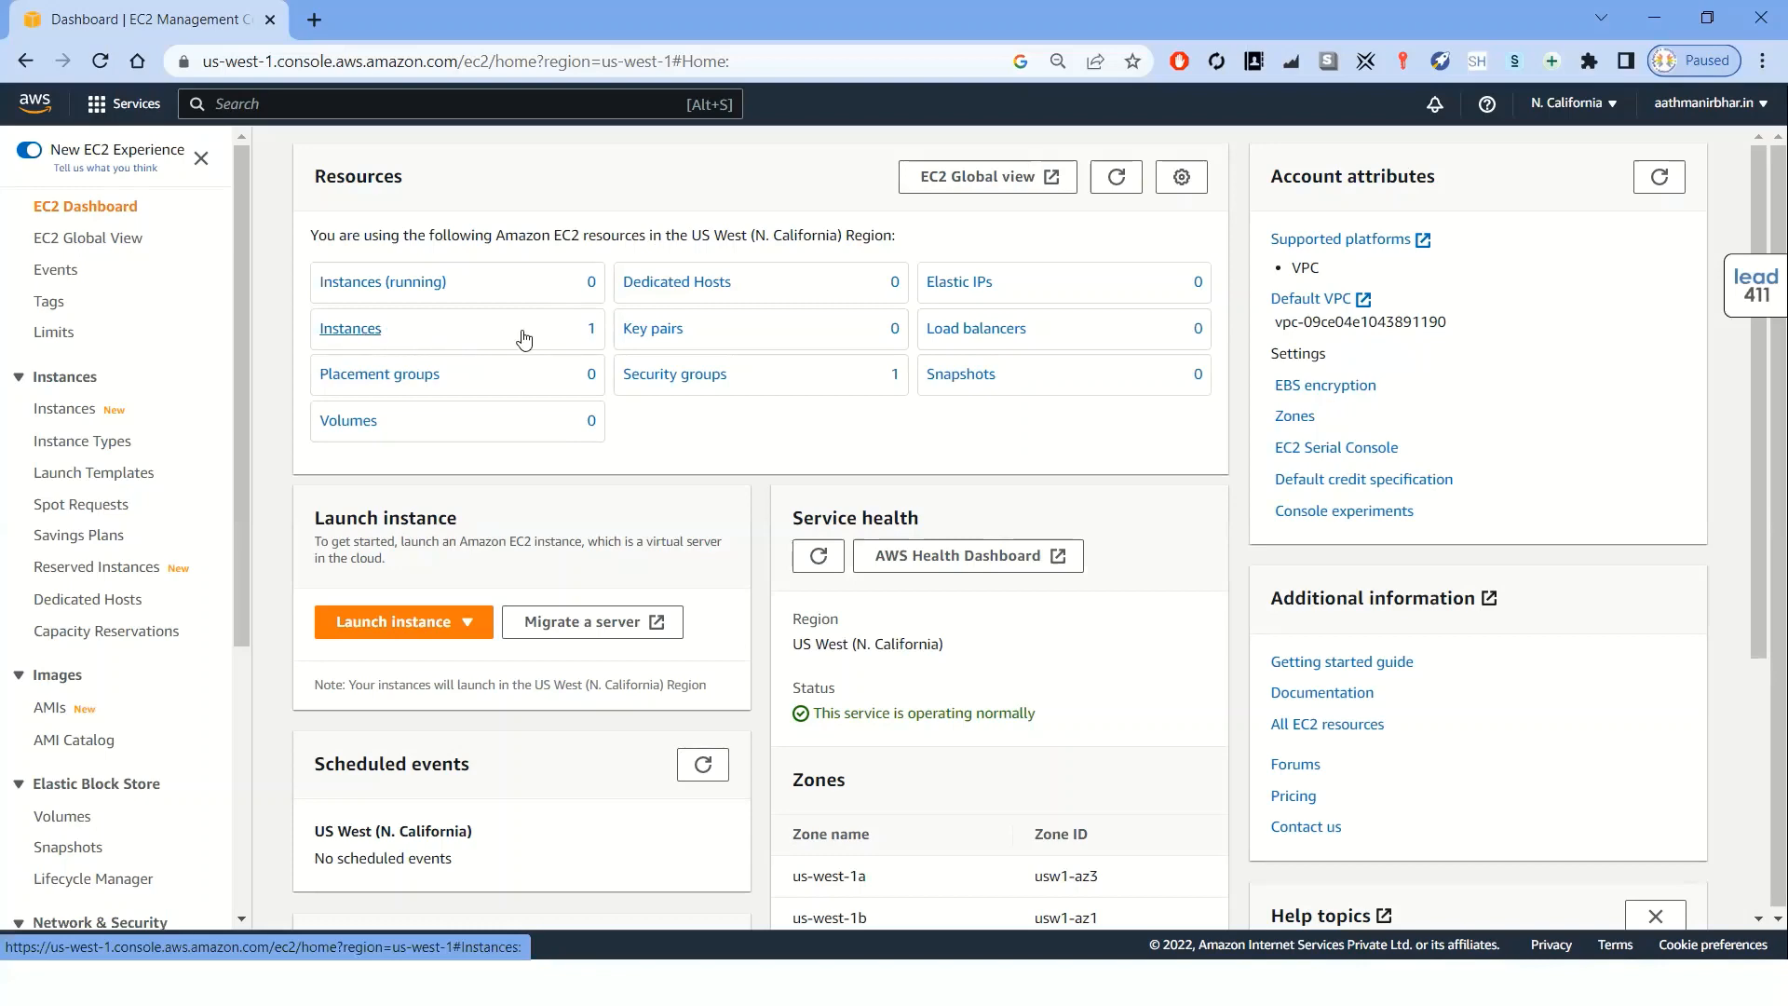
{"action": "left_click_drag", "start_coordinate": [524, 339], "coordinate": [575, 337]}
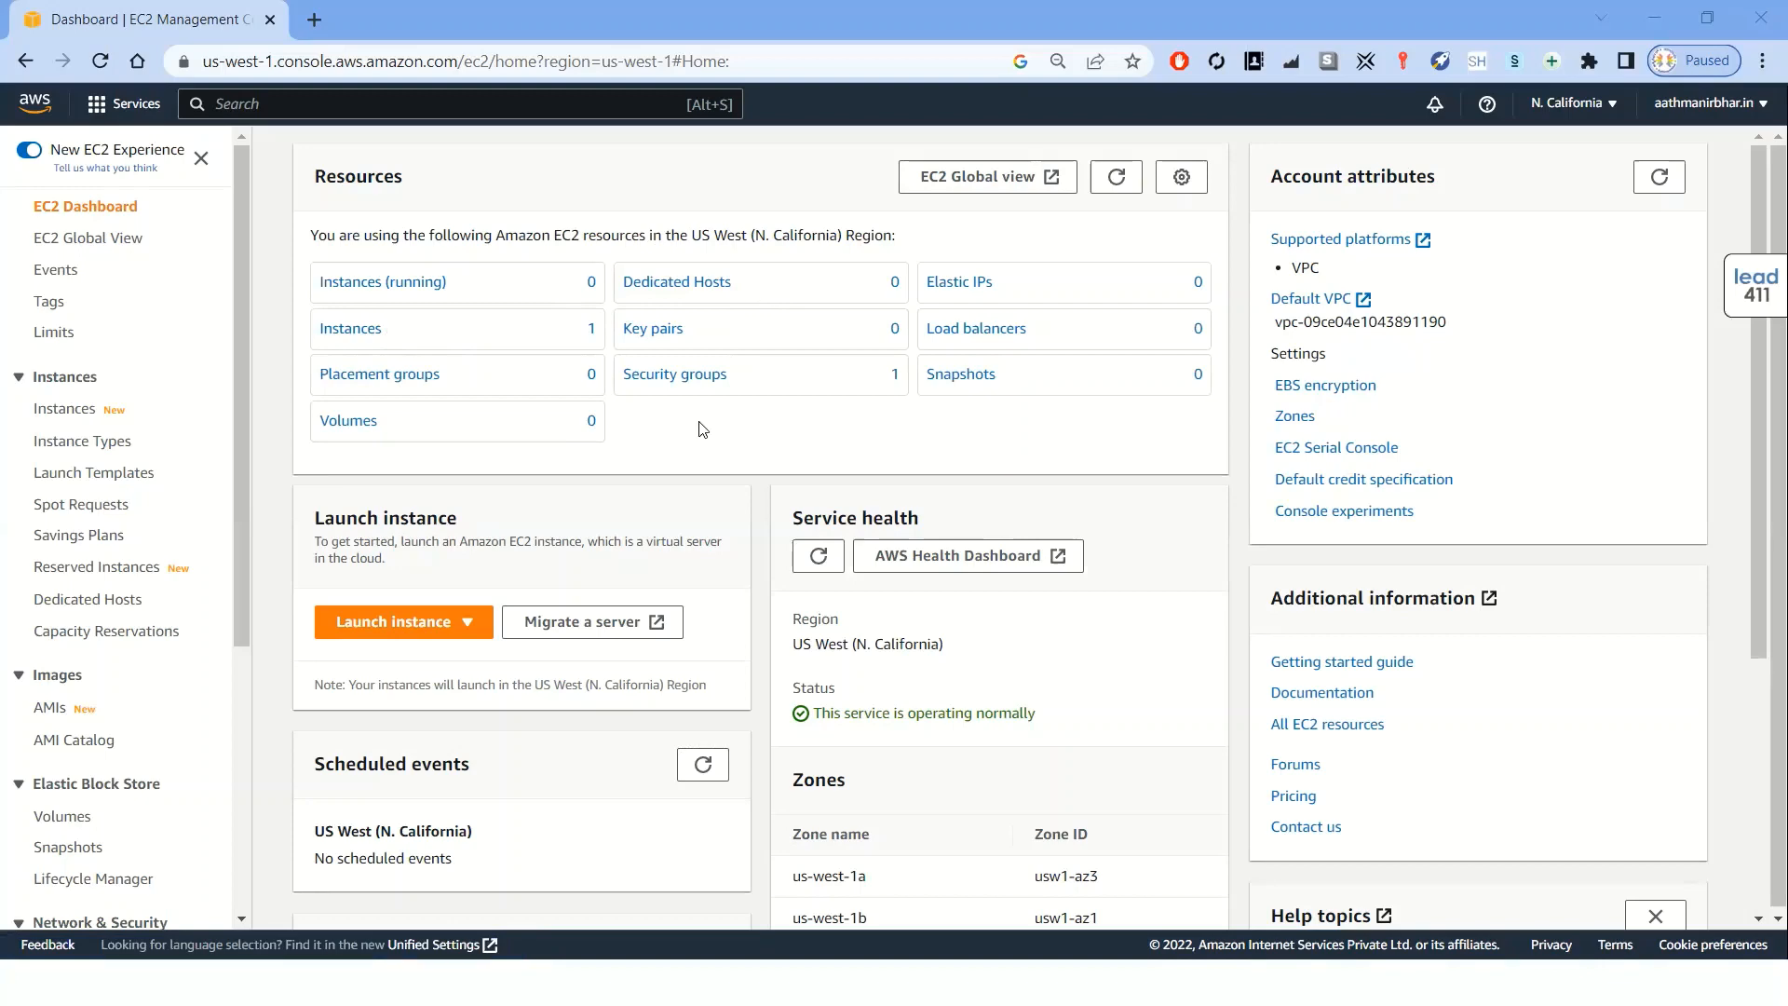
{"action": "key", "text": "alt+Tab"}
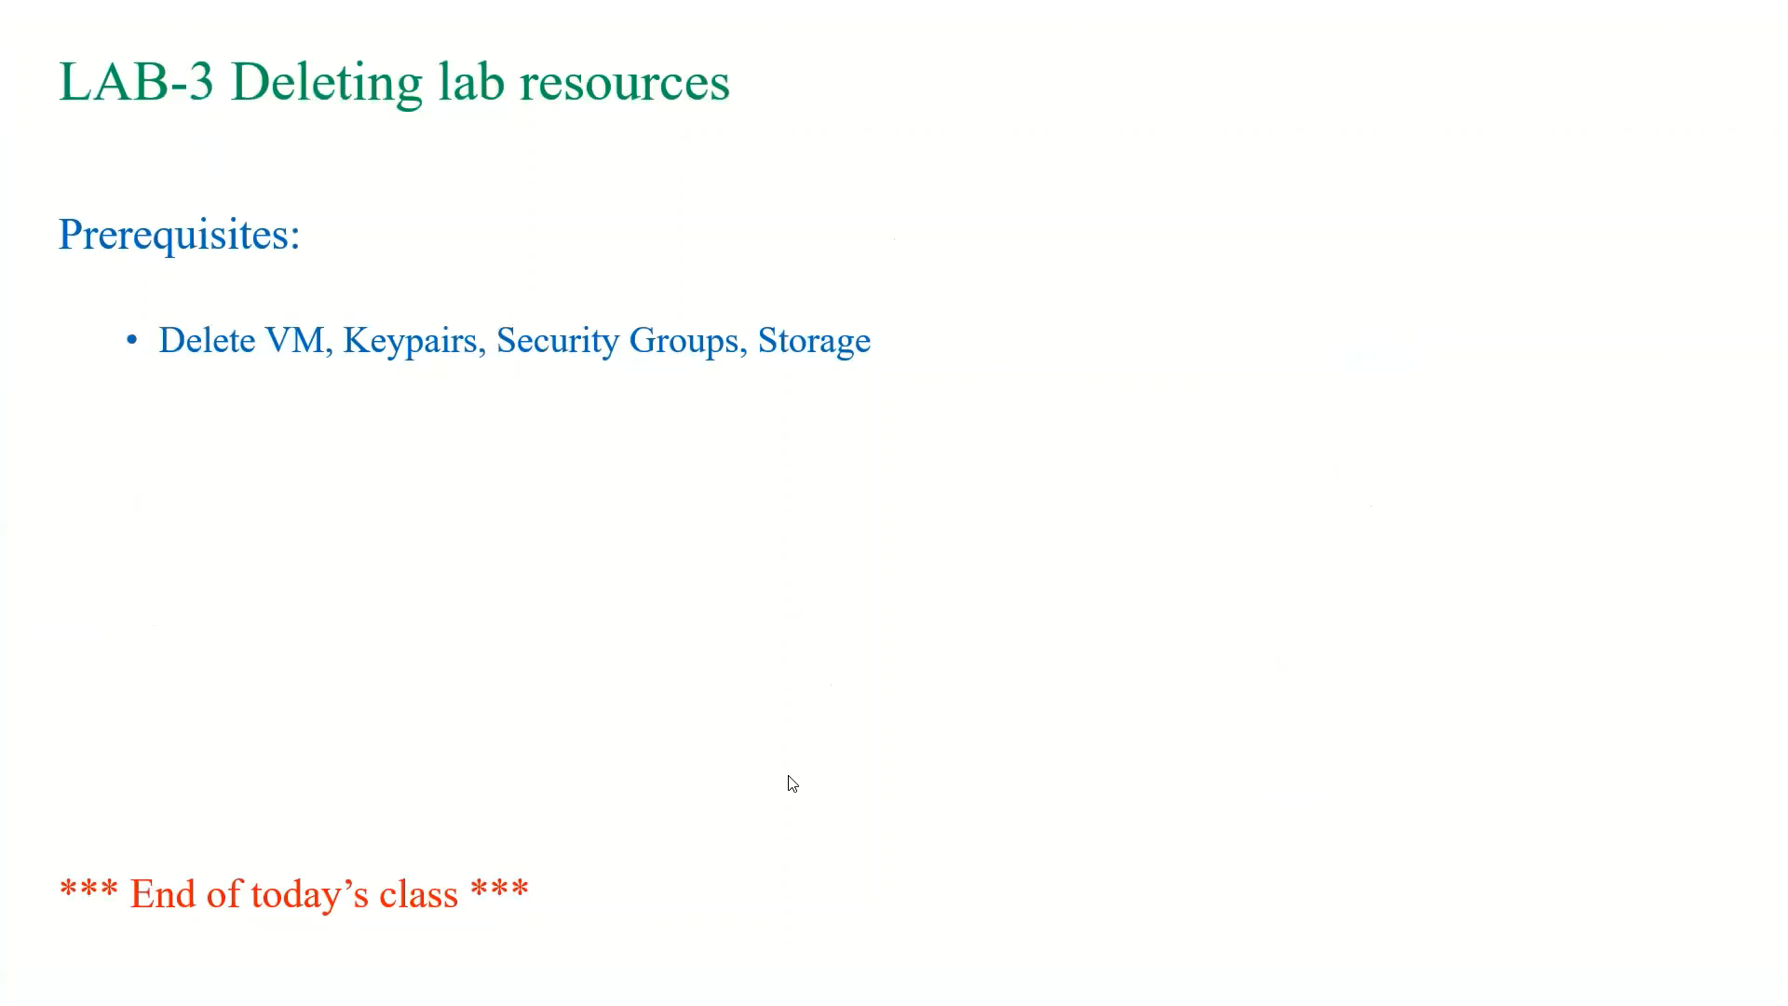
{"action": "left_click", "coordinate": [841, 706]}
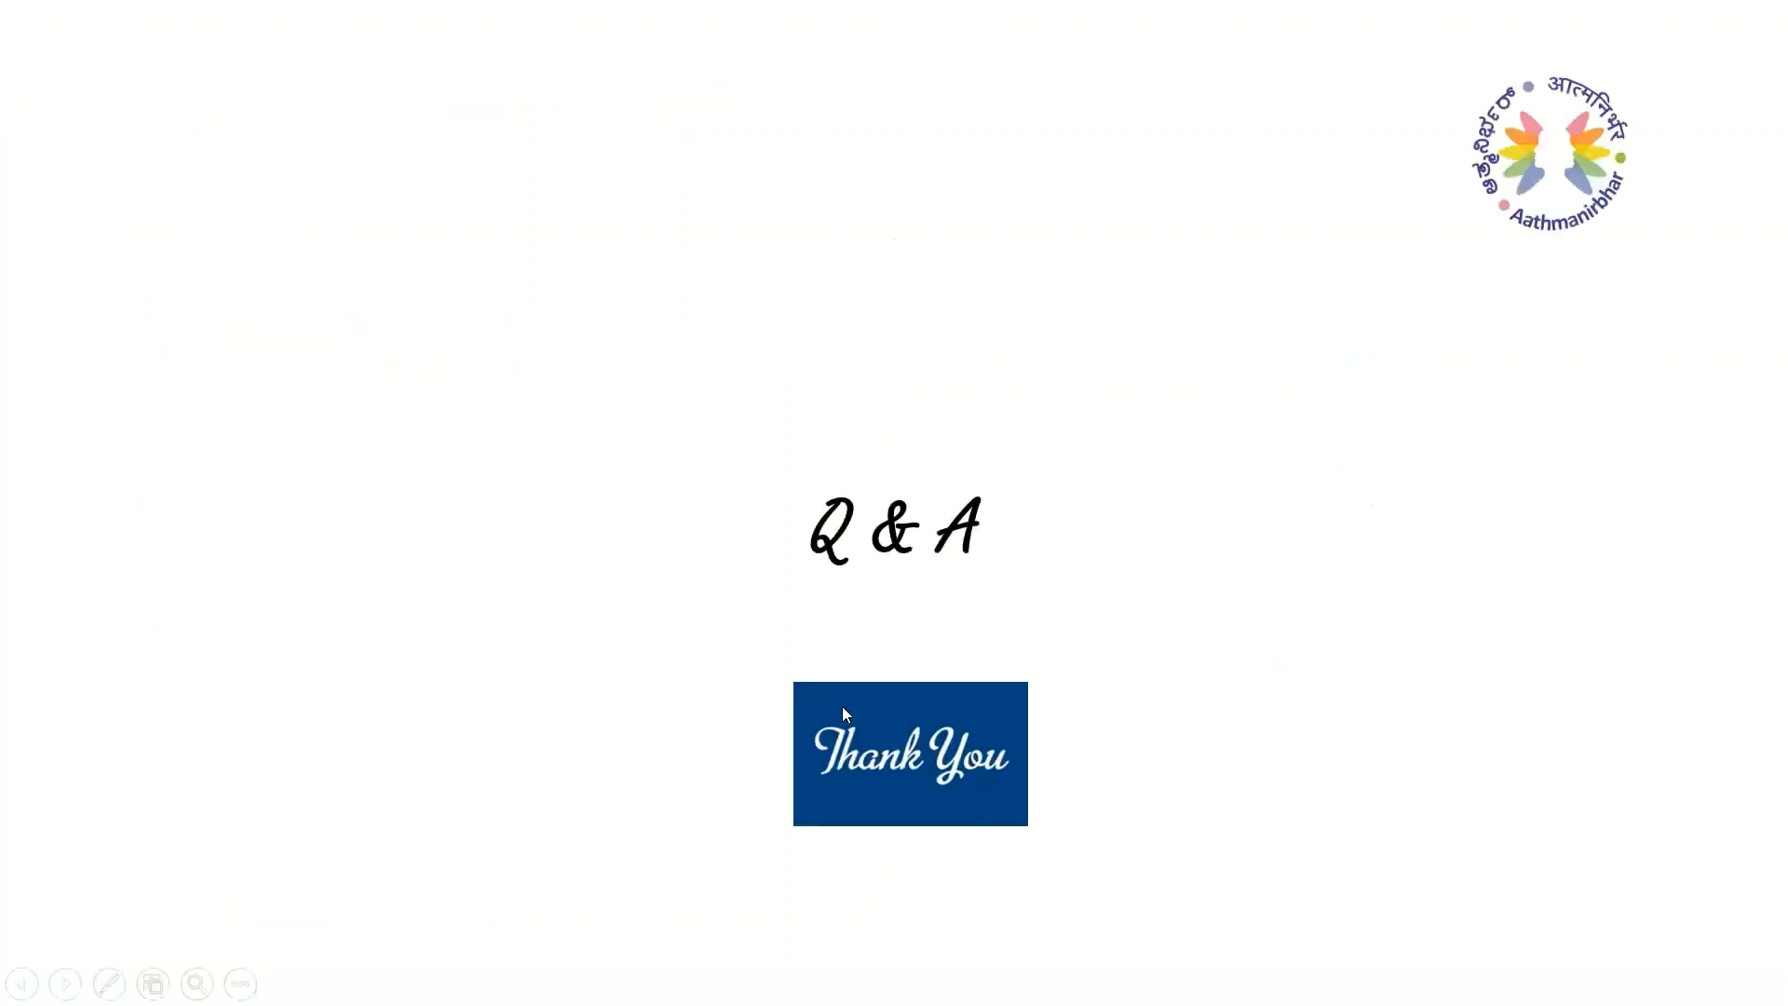